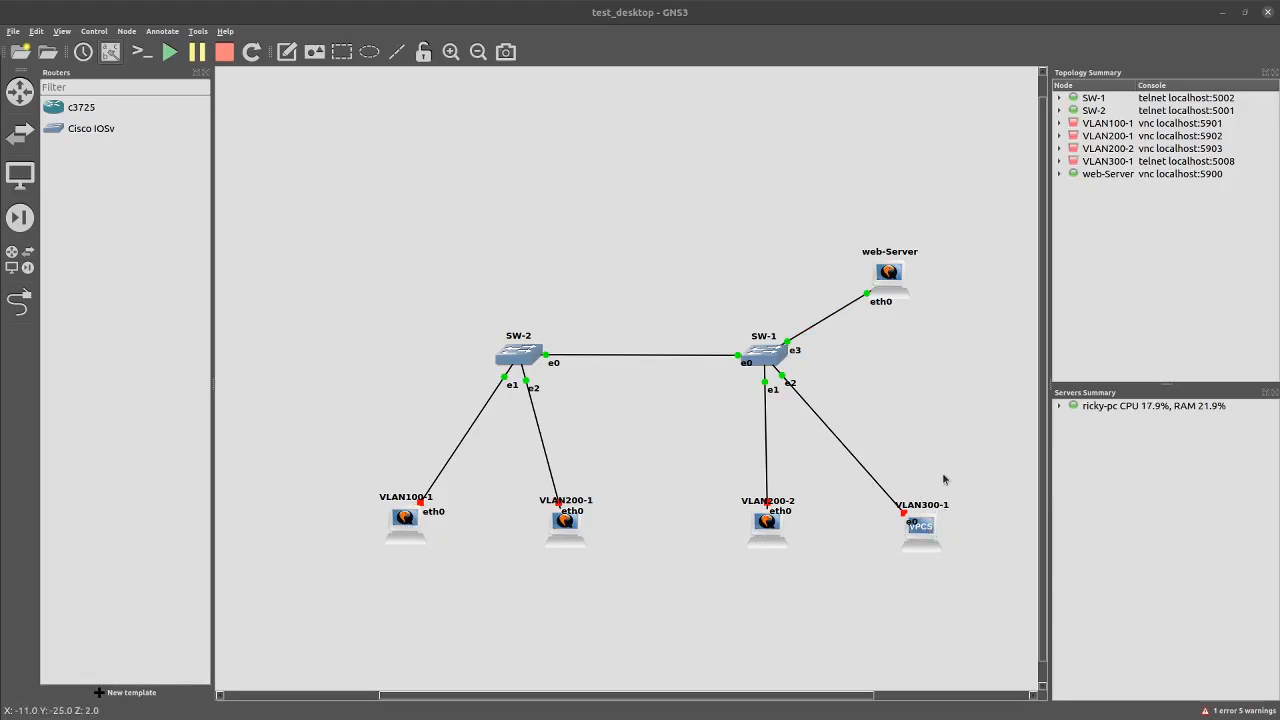
Select the VLAN100-1 host label and reposition items on the topology canvas
left_click(410, 501)
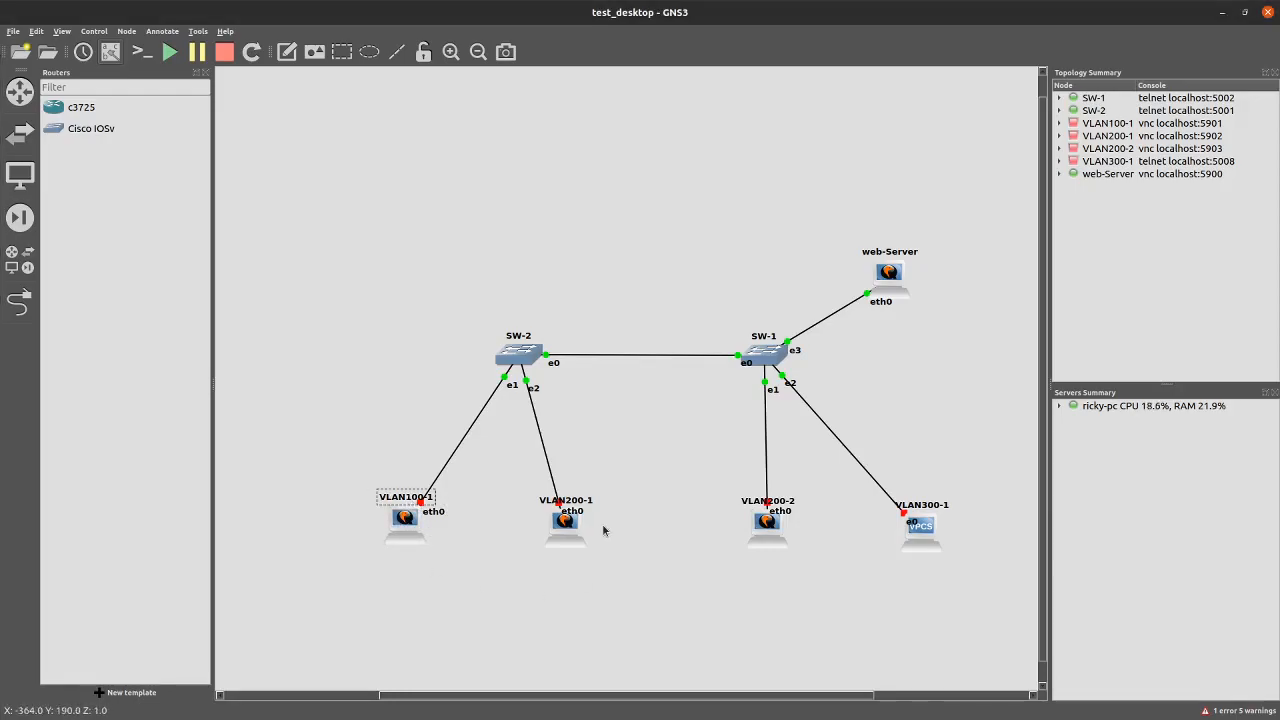
left_click(590, 510)
left_click_drag(613, 476, 553, 540)
left_click_drag(806, 476, 728, 556)
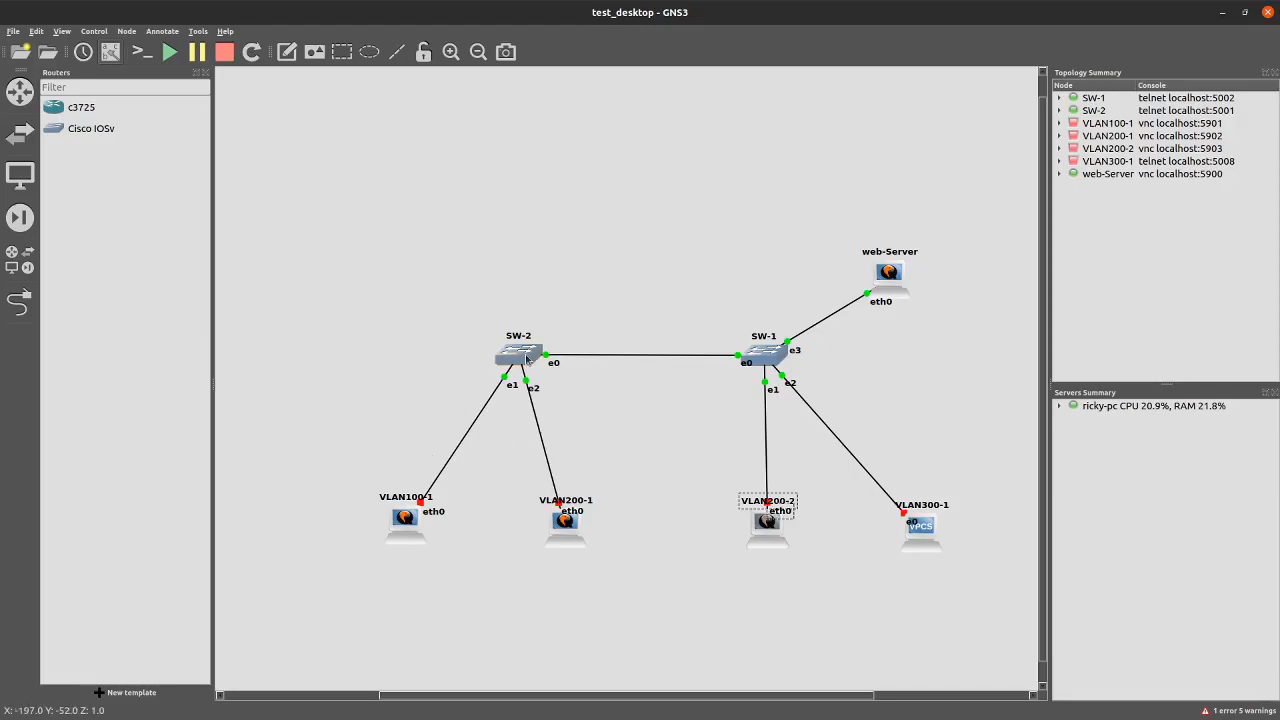
Open a console on SW-2 and run sh version
mouse_move(526, 358)
right_click(529, 362)
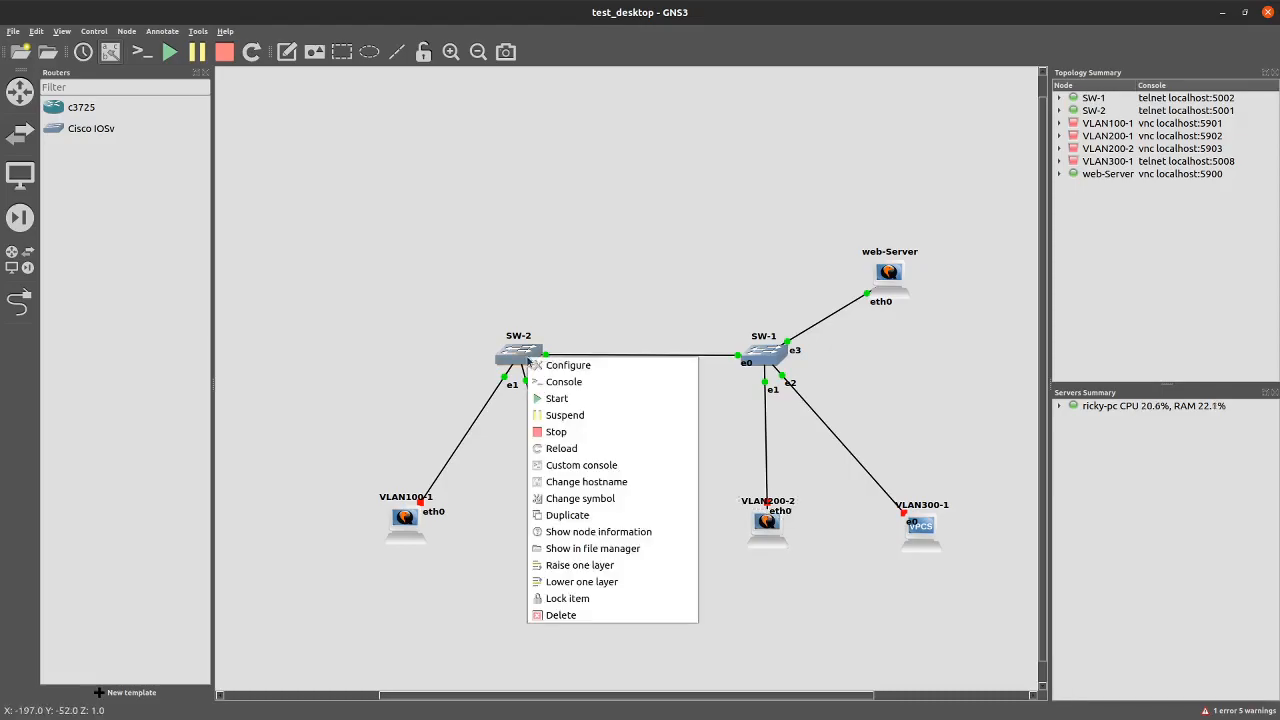
left_click(536, 384)
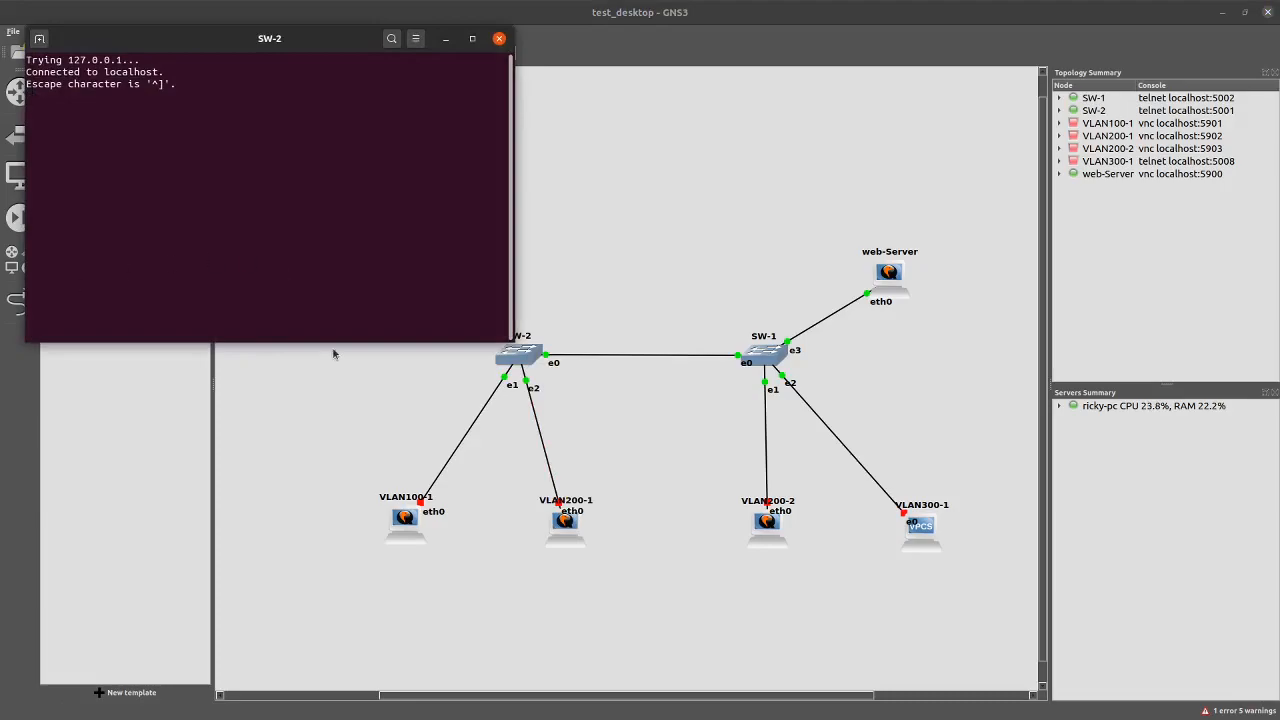
key("Return")
key("Return")
key("Return")
key("Return")
key("Return")
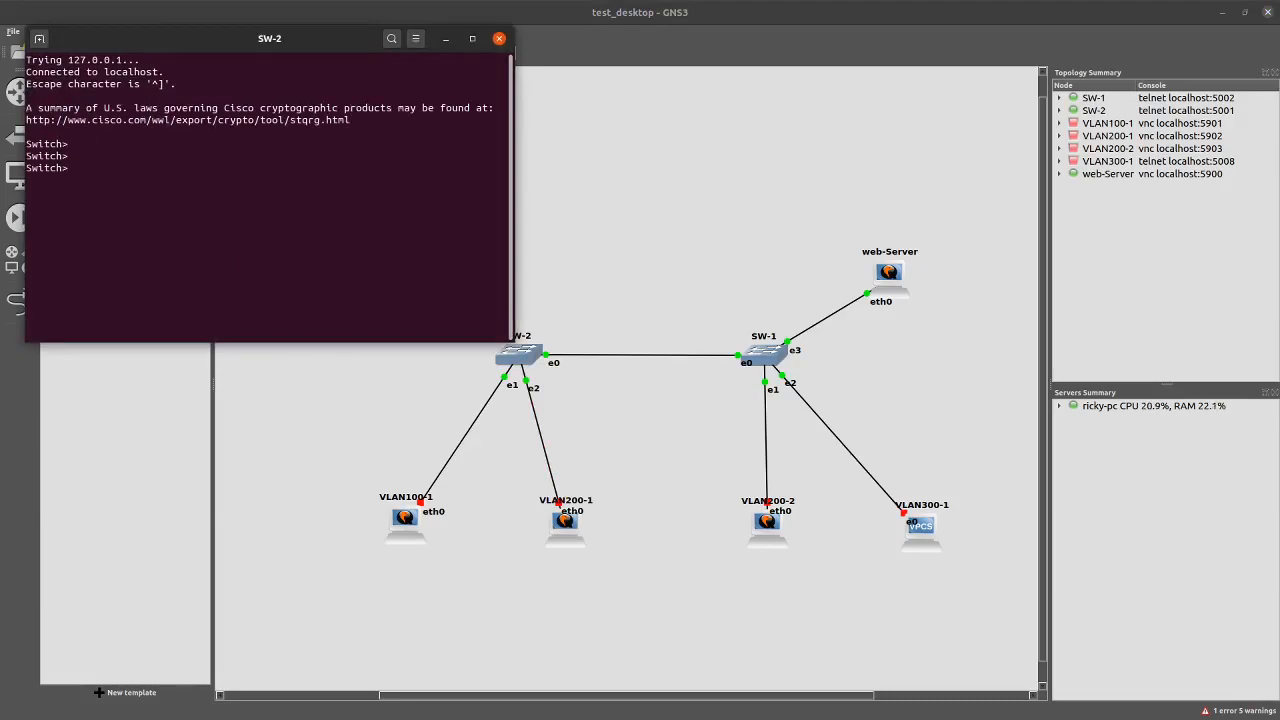
type("sh version")
key("Return")
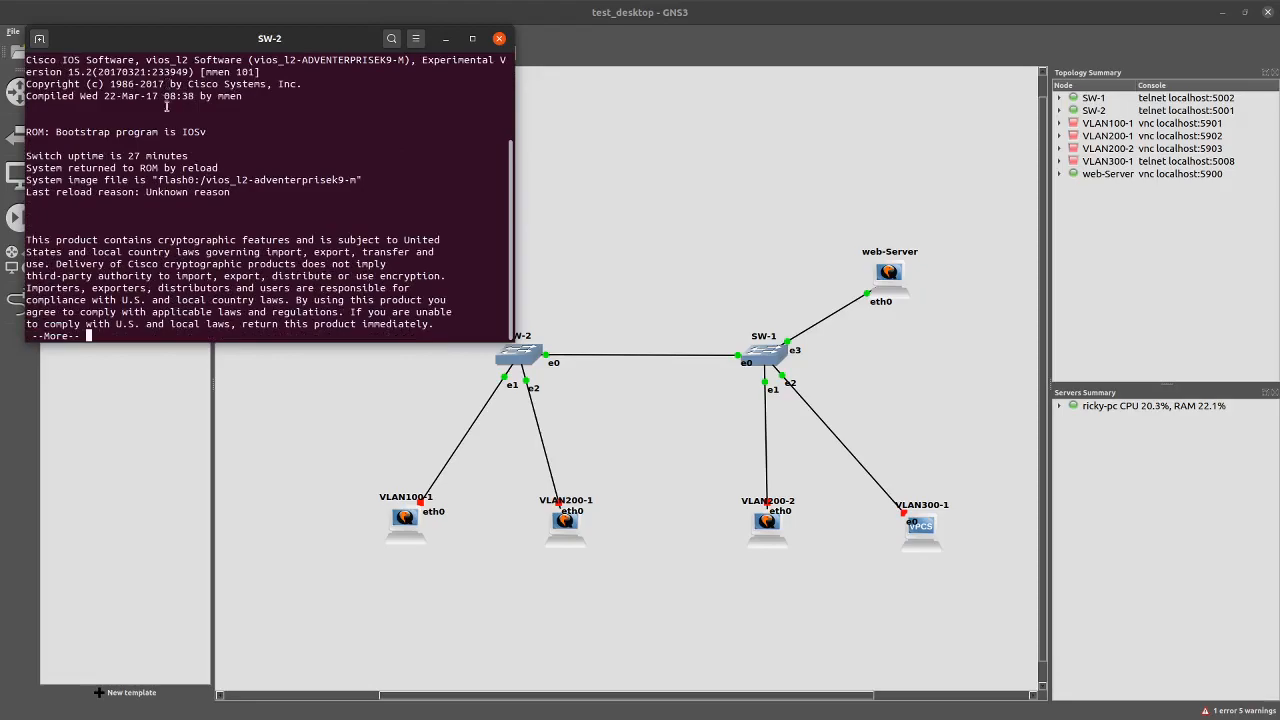
Highlight the IOS version 15.2 line and page through the rest of the output
left_click_drag(60, 60, 181, 72)
left_click(199, 91)
left_click_drag(74, 72, 165, 72)
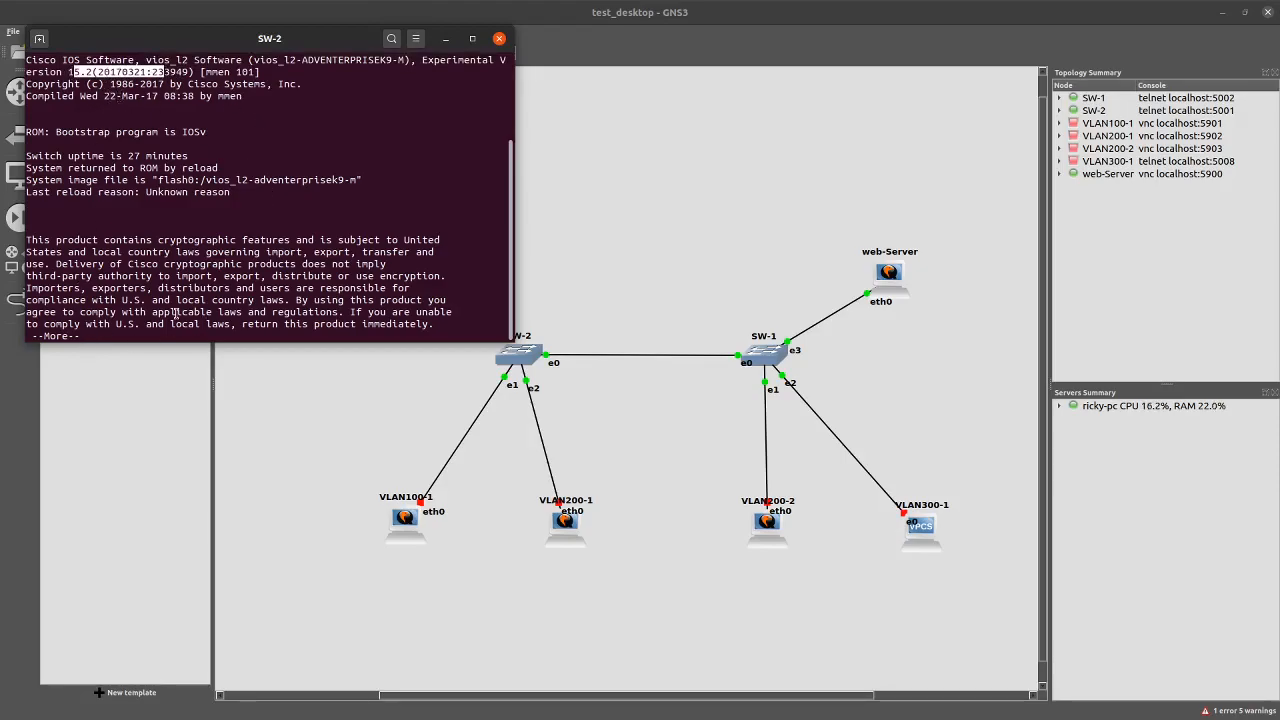
key("Return")
key("Return")
key("Return")
key("Return")
key("Return")
key("Return")
key("Return")
key("Return")
key("Return")
key("Return")
key("Return")
key("Return")
key("Return")
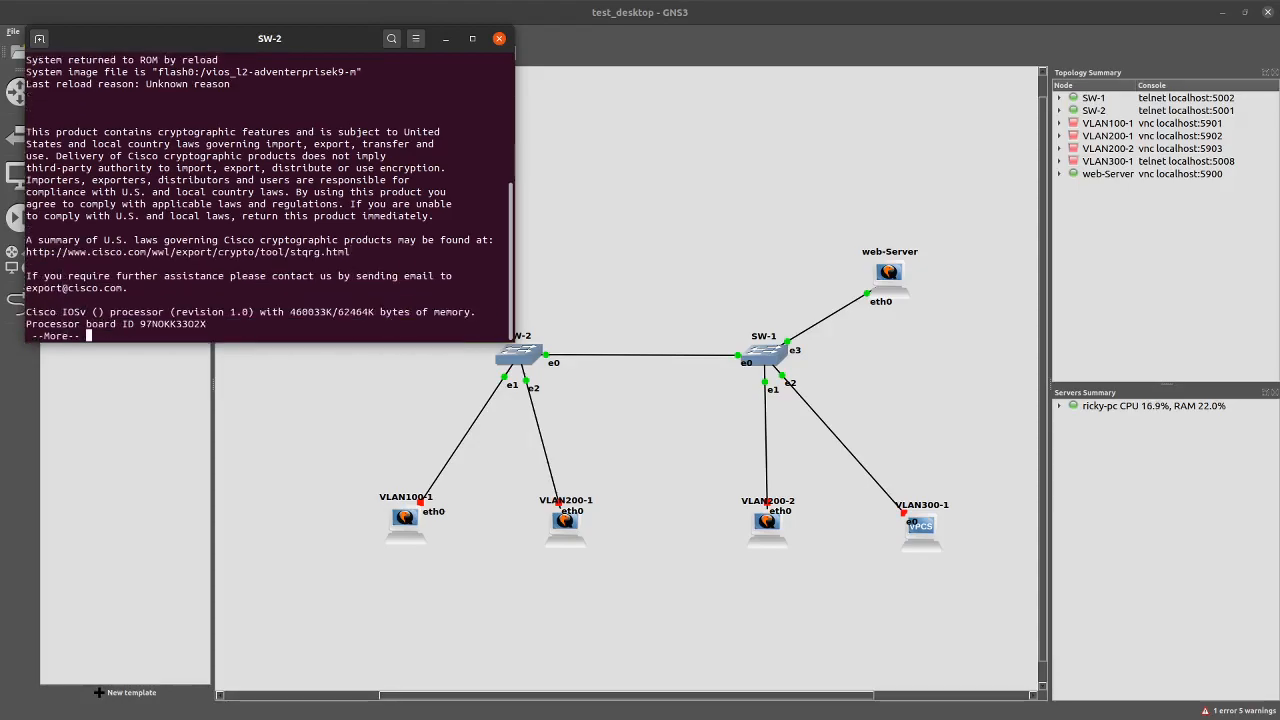
key("Return")
key("Return")
key("Return")
key("Return")
key("Return")
key("Return")
key("Return")
key("Return")
key("Return")
key("Return")
key("Return")
key("Return")
key("Return")
key("Return")
key("Return")
key("Return")
key("Return")
key("Return")
key("Return")
key("Return")
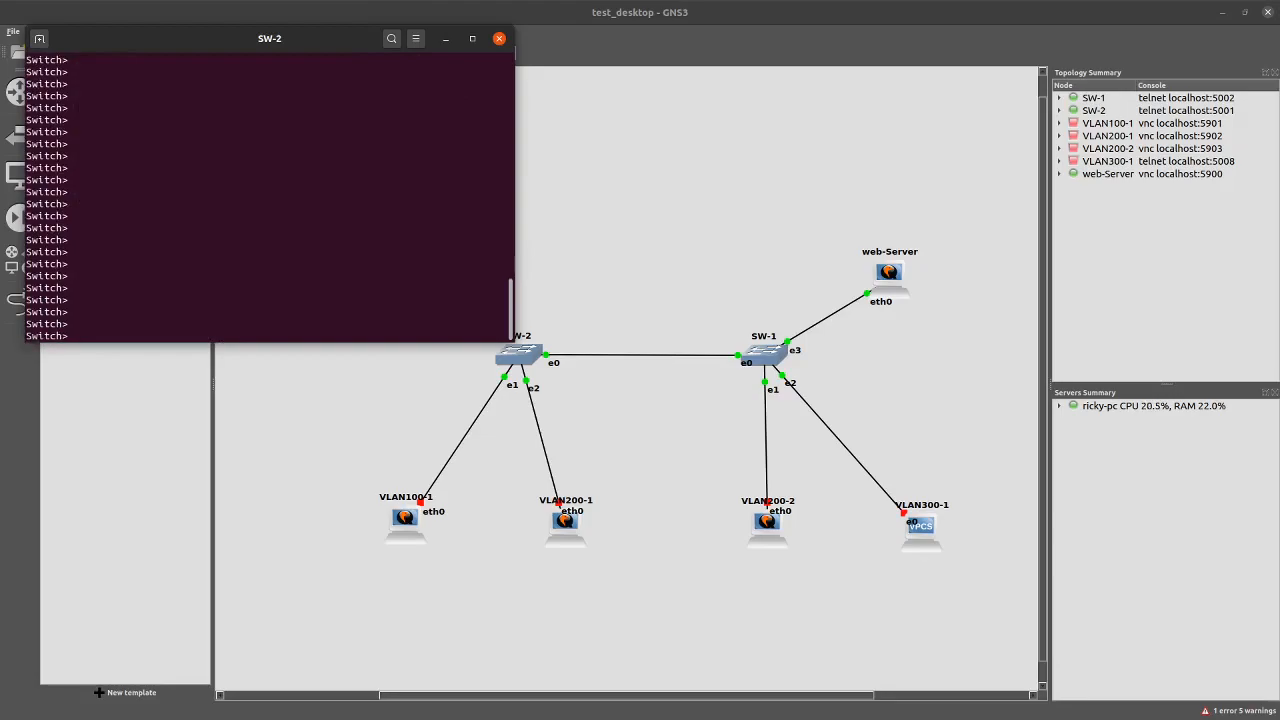
Enter global configuration mode and rename the switch to SW2
type("en")
key("Return")
key("Return")
type("config t")
key("Return")
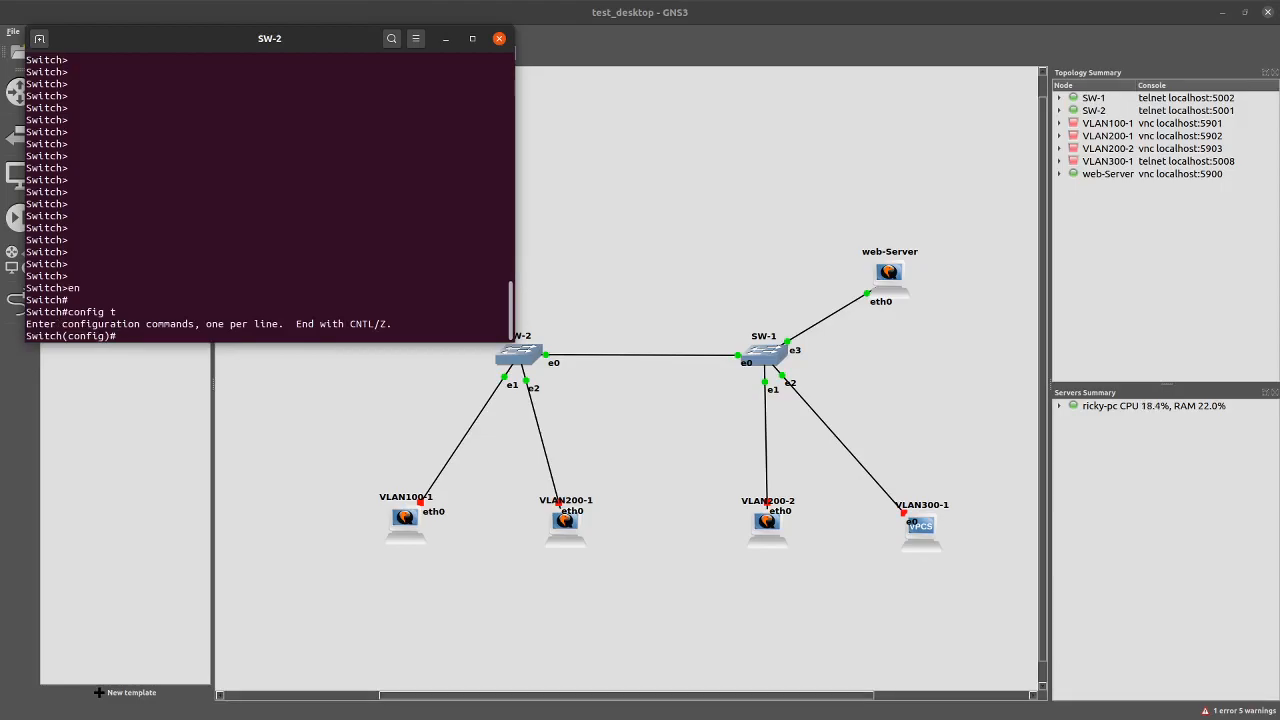
type("hostname SW2")
key("Return")
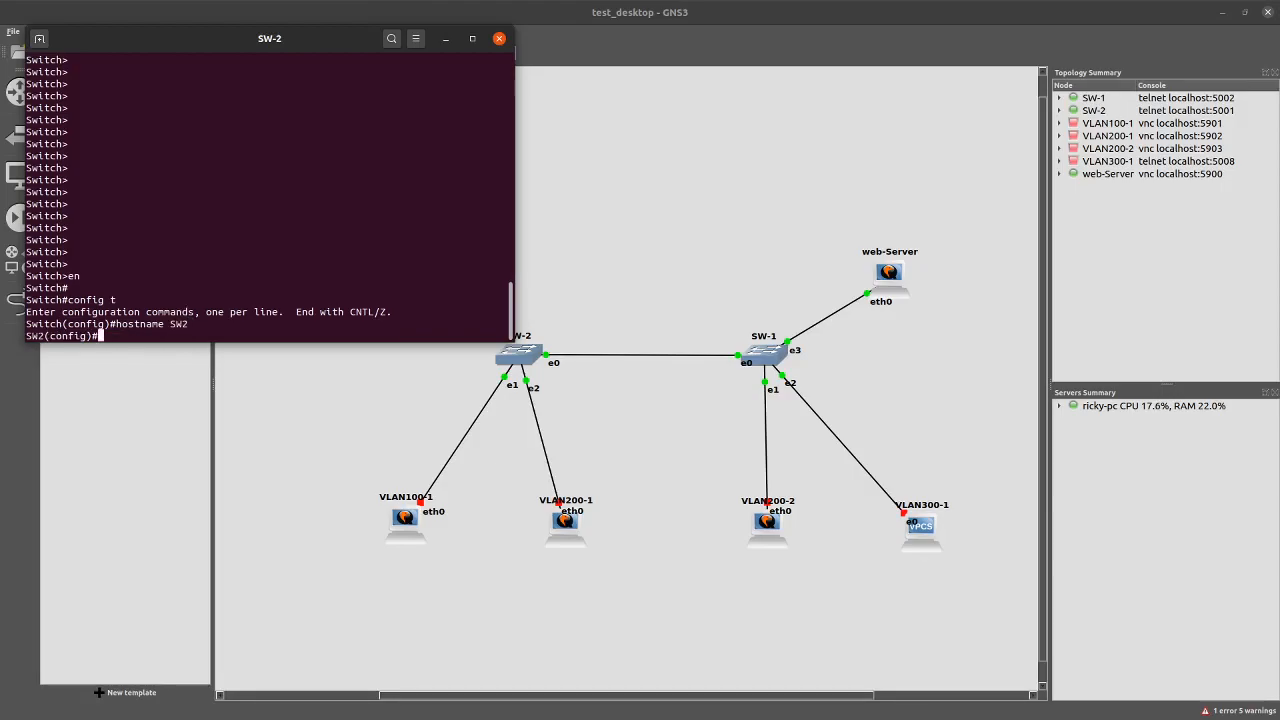
Confirm SW2 as VTP server and set its VTP domain to cisco
type("vtp doma")
key("BackSpace")
key("BackSpace")
key("BackSpace")
key("BackSpace")
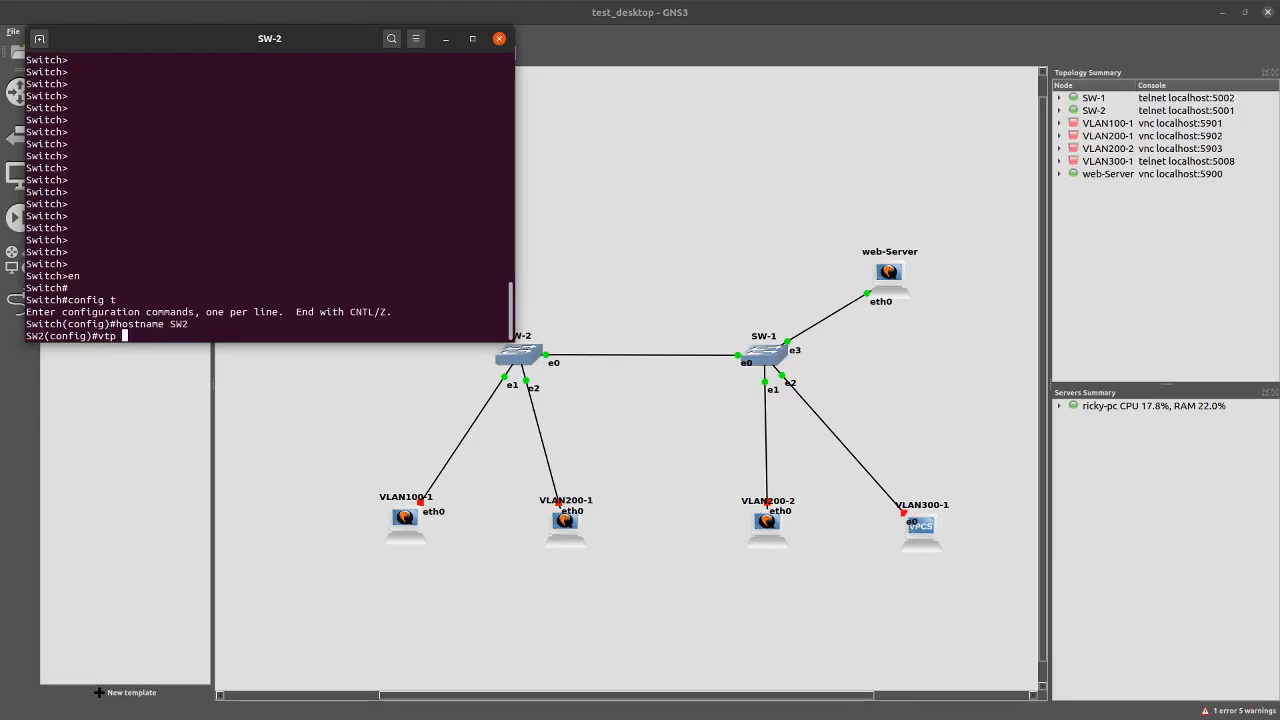
type("mode")
key("Tab")
type("server")
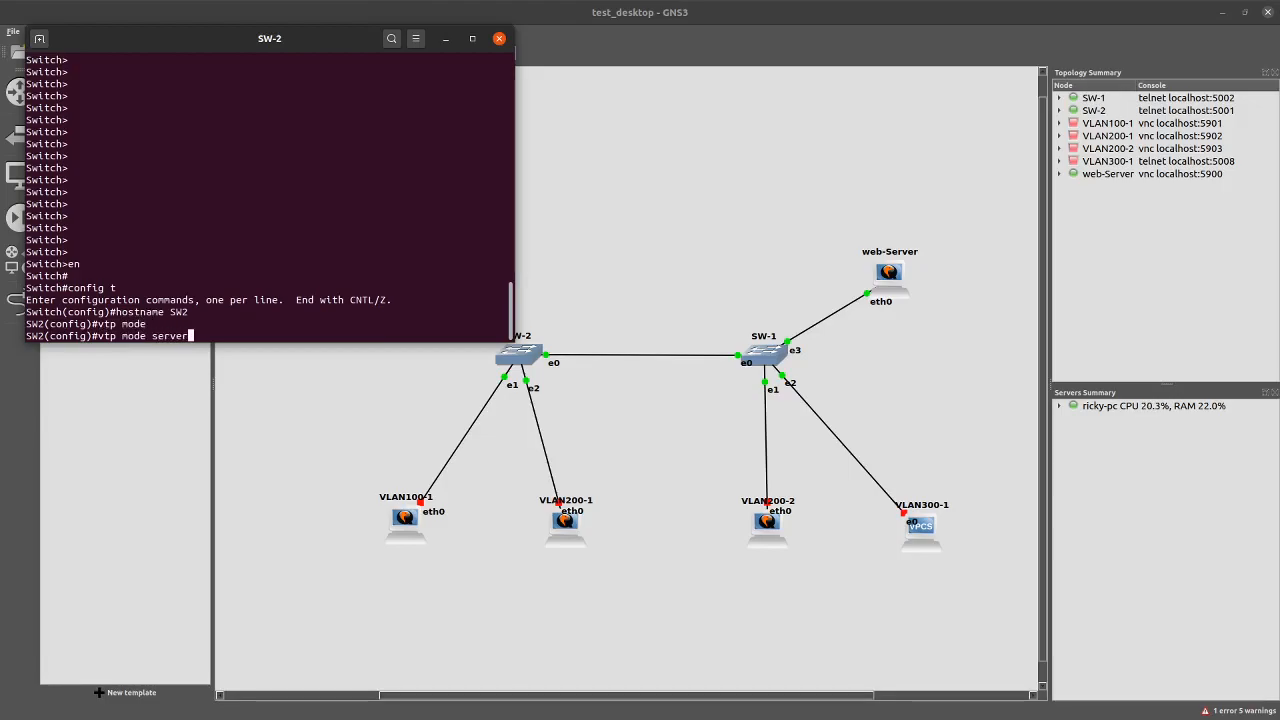
key("Return")
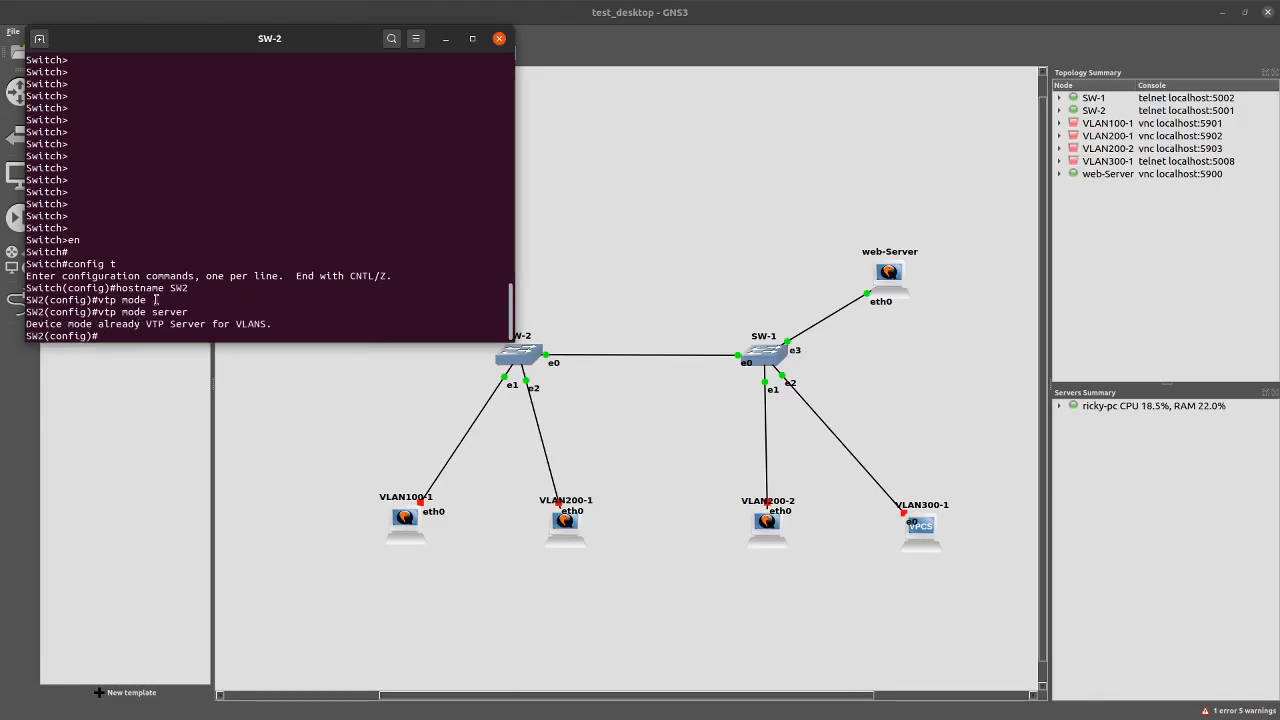
left_click_drag(173, 325, 243, 332)
left_click(244, 333)
type("vtp")
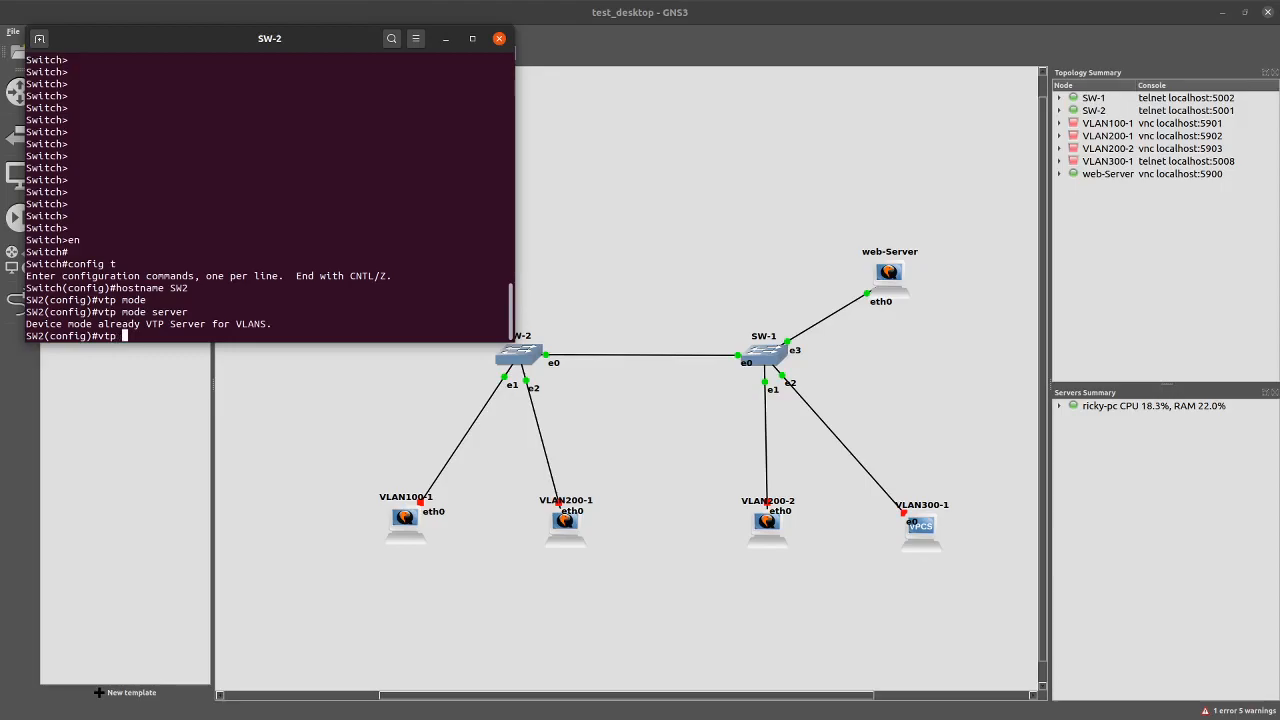
type(" domain cisco")
key("Return")
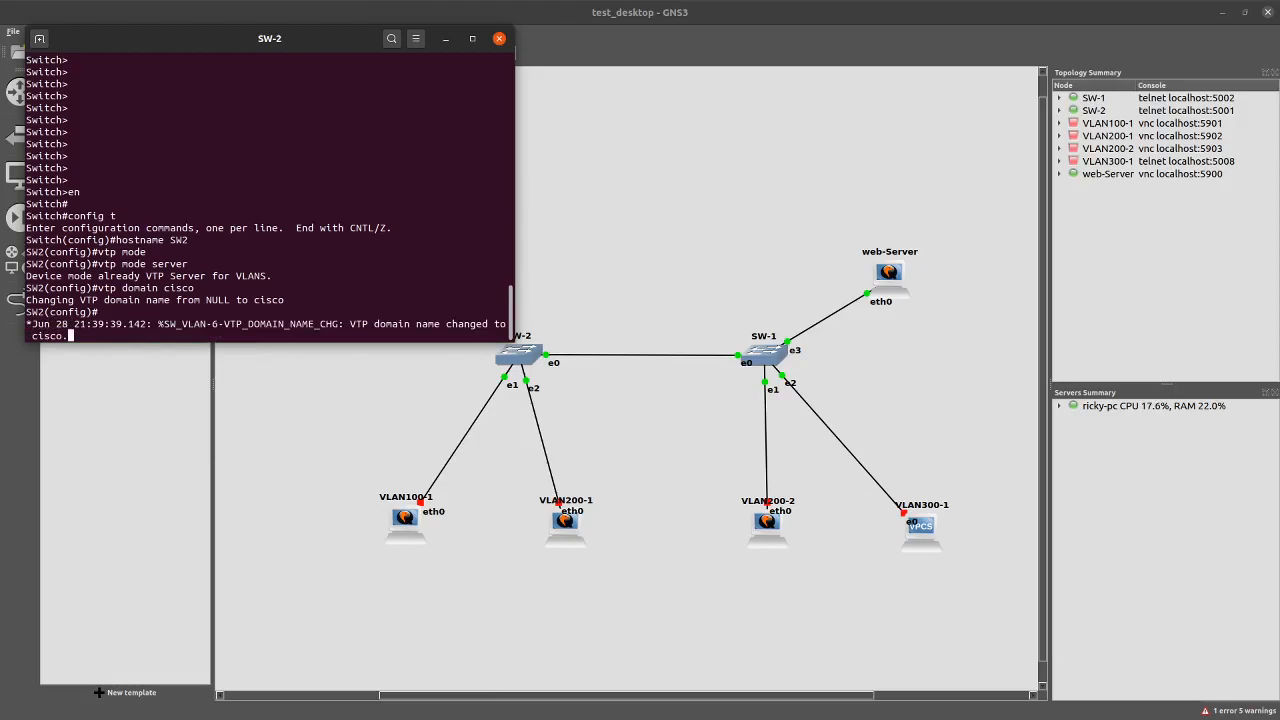
Set the VTP password on SW2
key("Return")
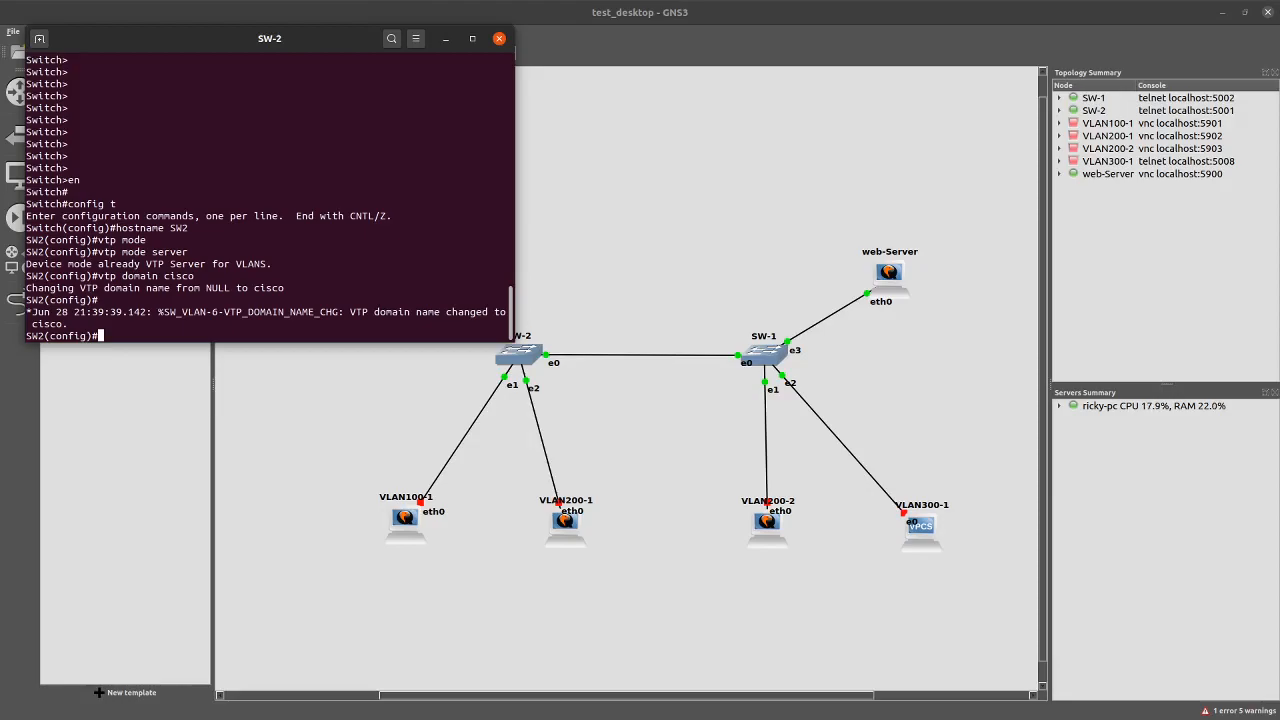
type("vtp pas")
key("Tab")
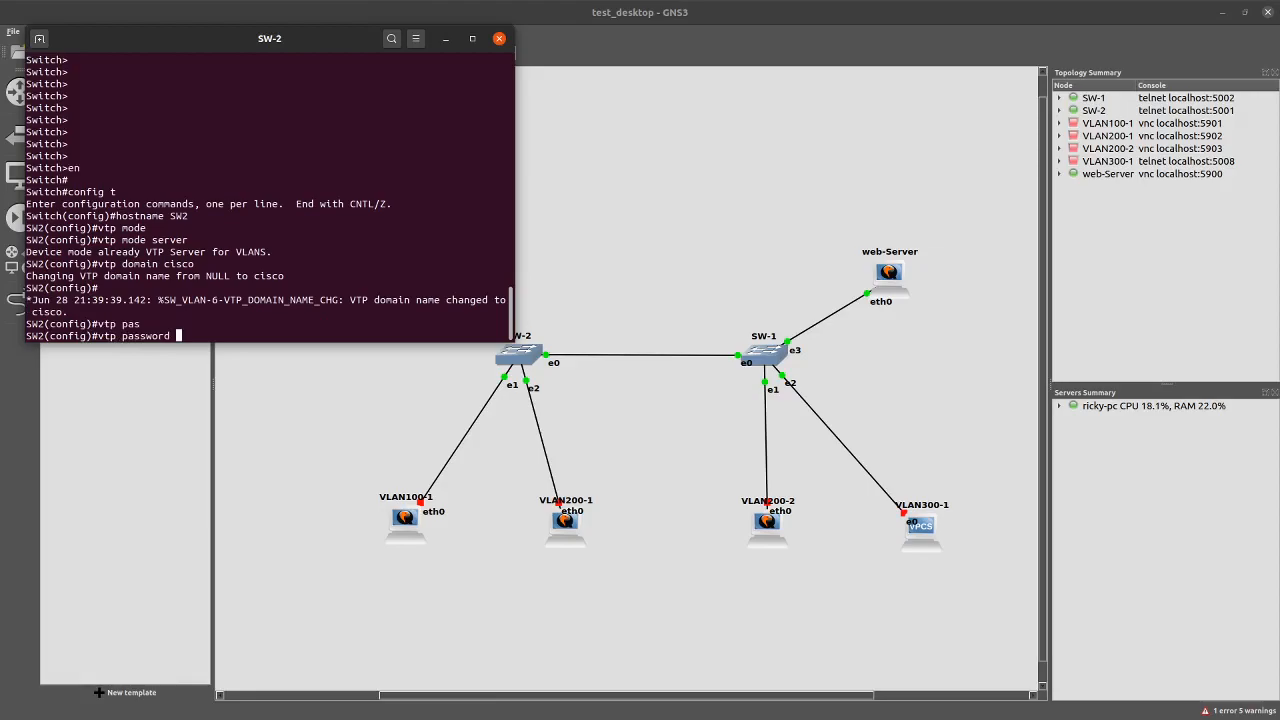
type("password1")
key("Return")
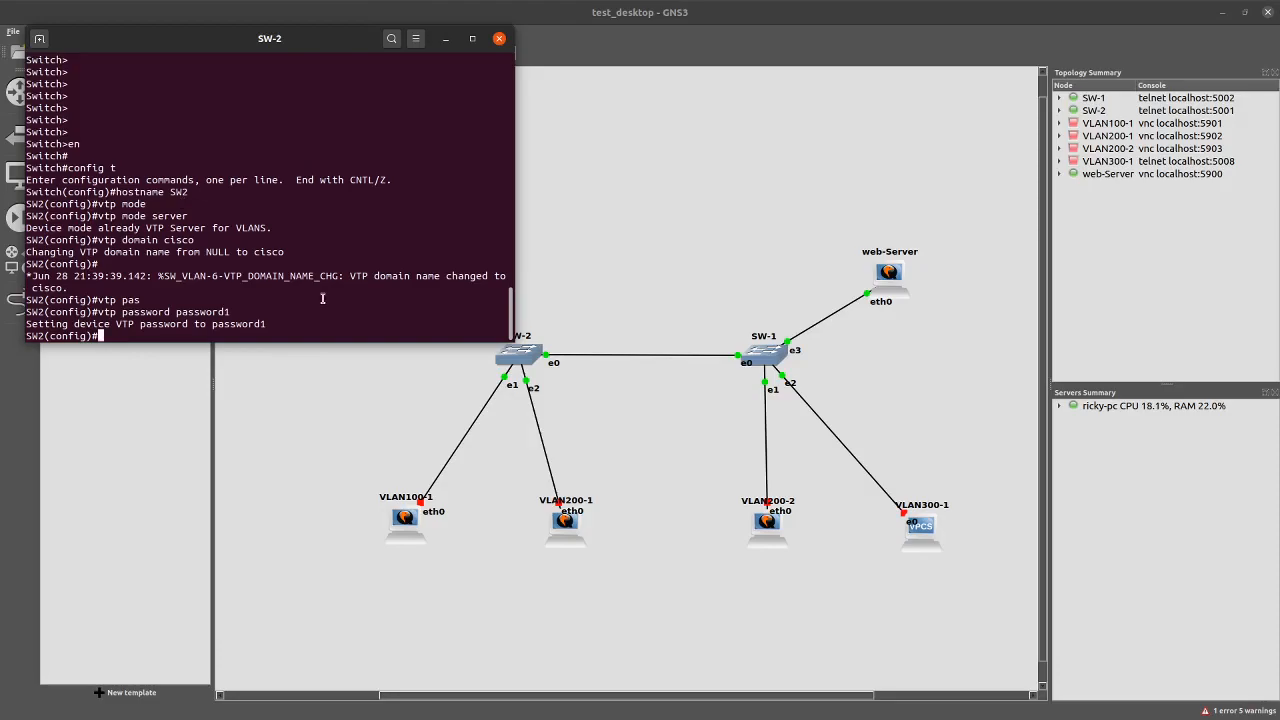
Run do show vtp status, correcting the misspelled 'status' through command recall
type("do show vtp sttaus")
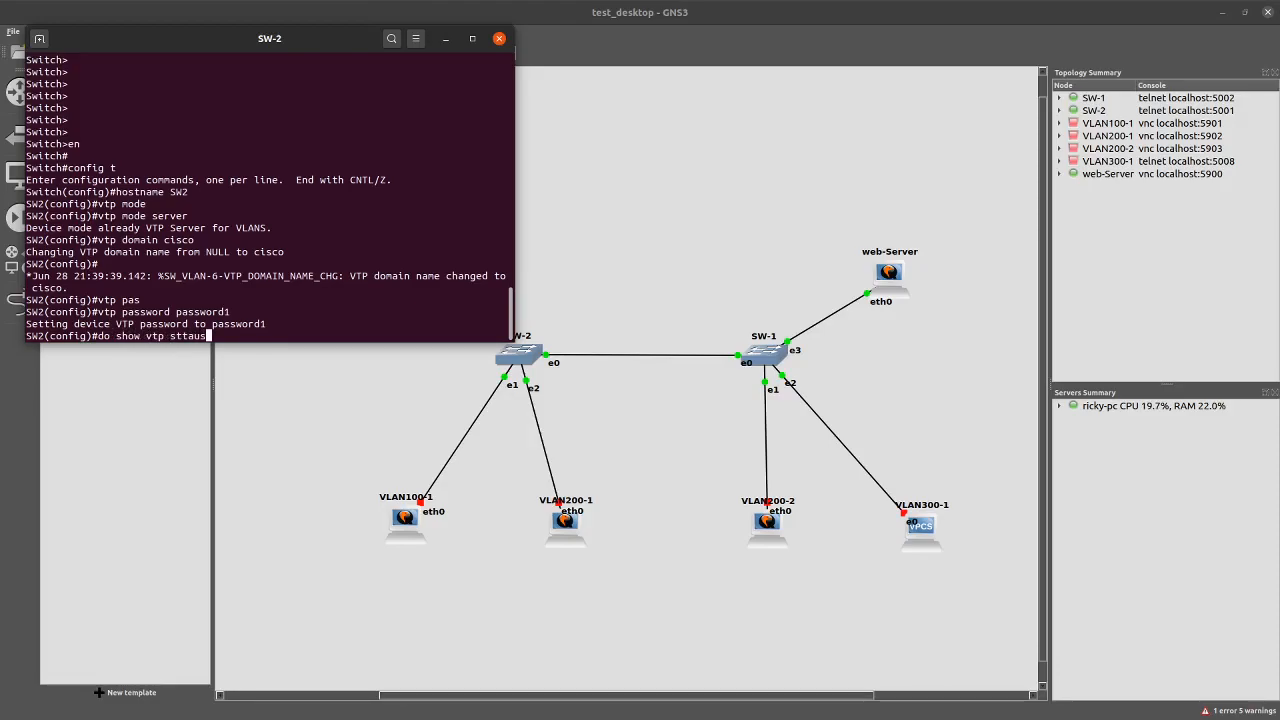
key("Return")
key("Up")
key("Left")
key("Left")
key("Left")
key("BackSpace")
key("Return")
key("Up")
key("Left")
key("Left")
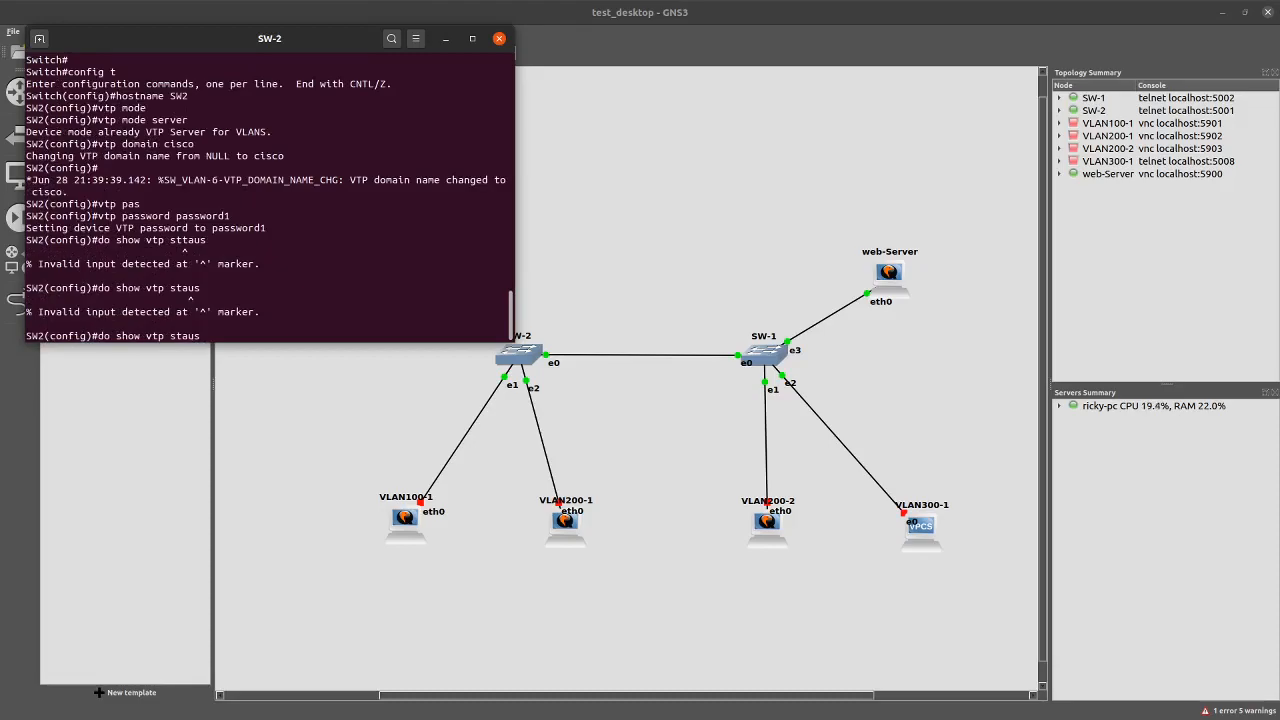
type("t")
key("Return")
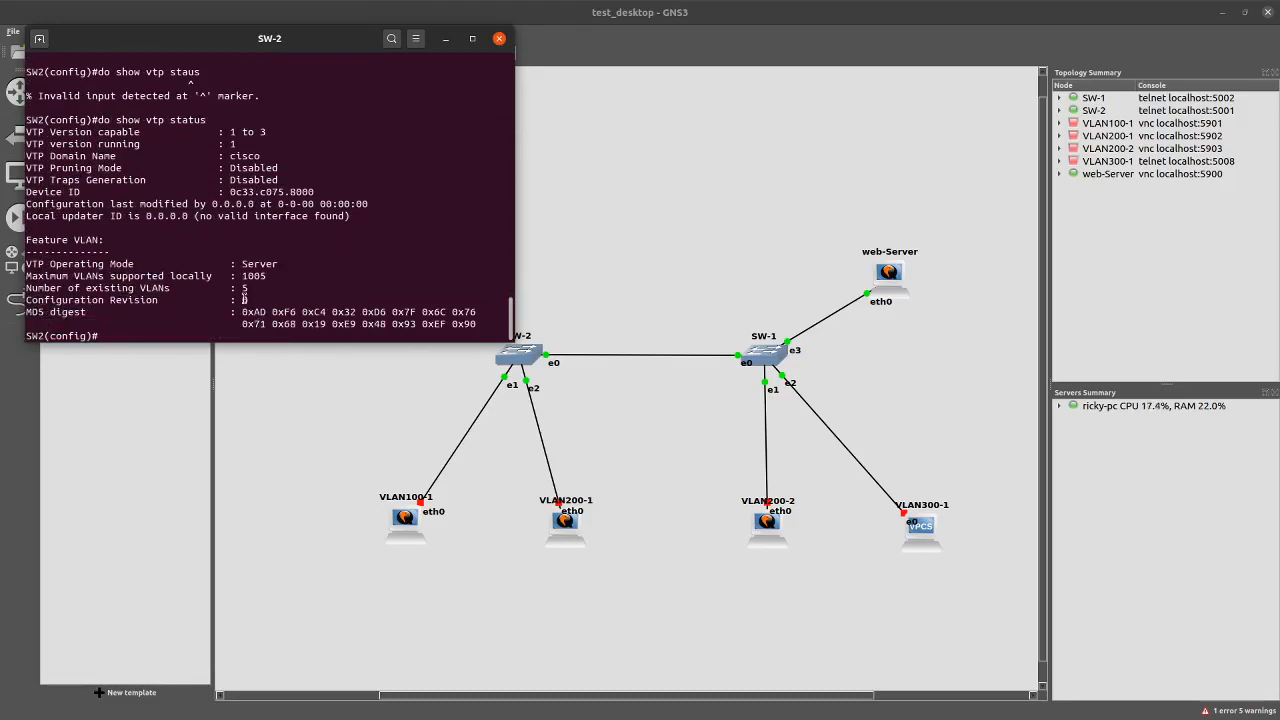
mouse_move(230, 131)
left_mouse_down()
mouse_move(261, 131)
mouse_move(242, 143)
left_mouse_up()
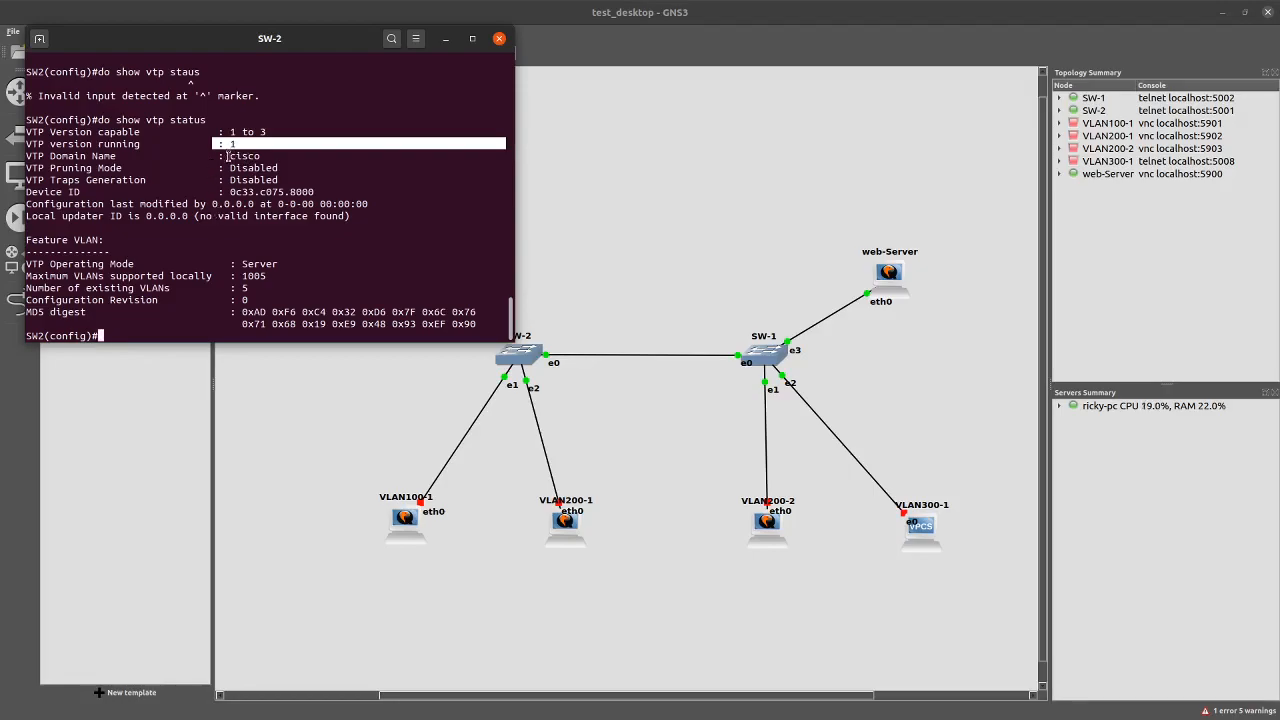
left_click_drag(260, 131, 505, 132)
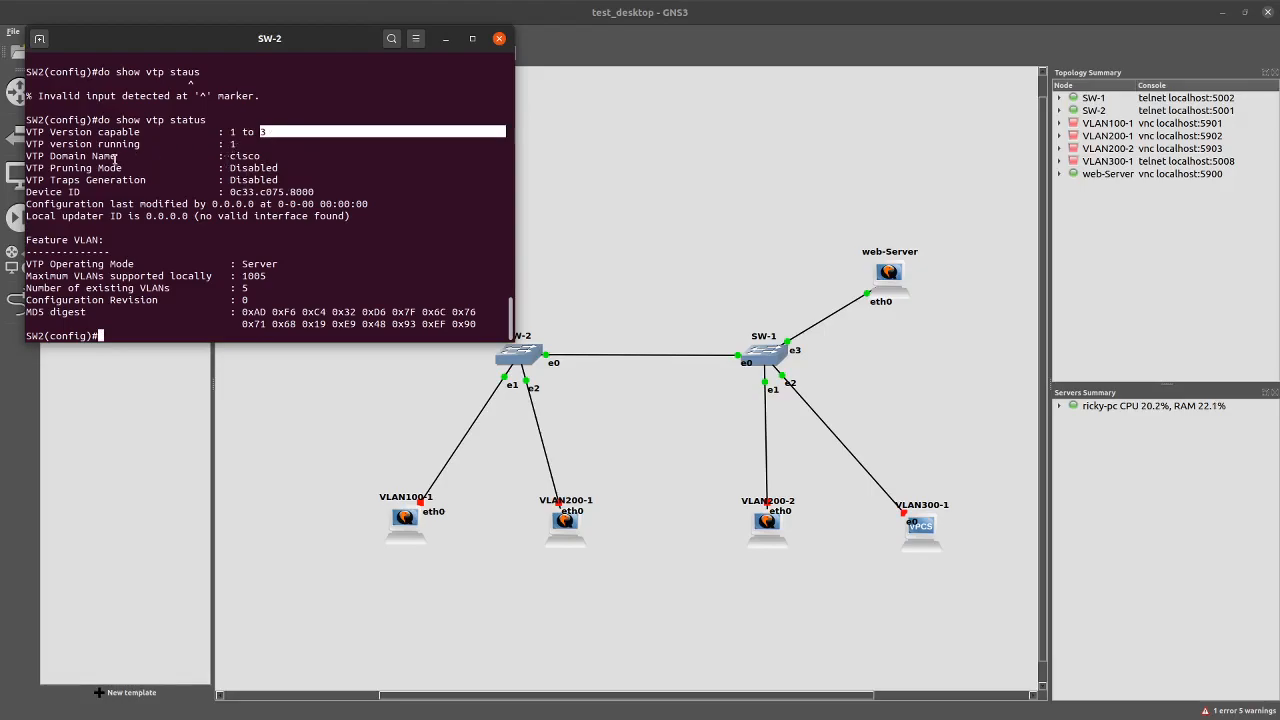
left_click_drag(152, 167, 26, 167)
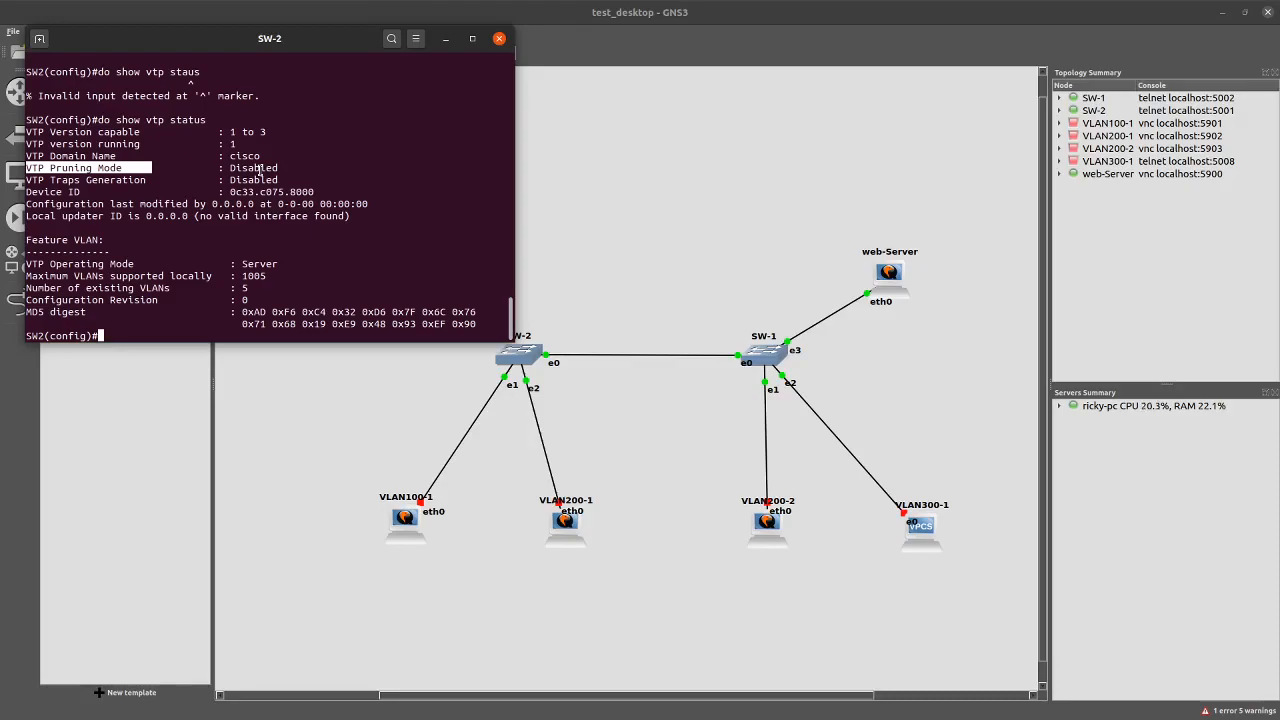
mouse_move(241, 263)
left_mouse_down()
mouse_move(281, 265)
mouse_move(230, 269)
left_mouse_up()
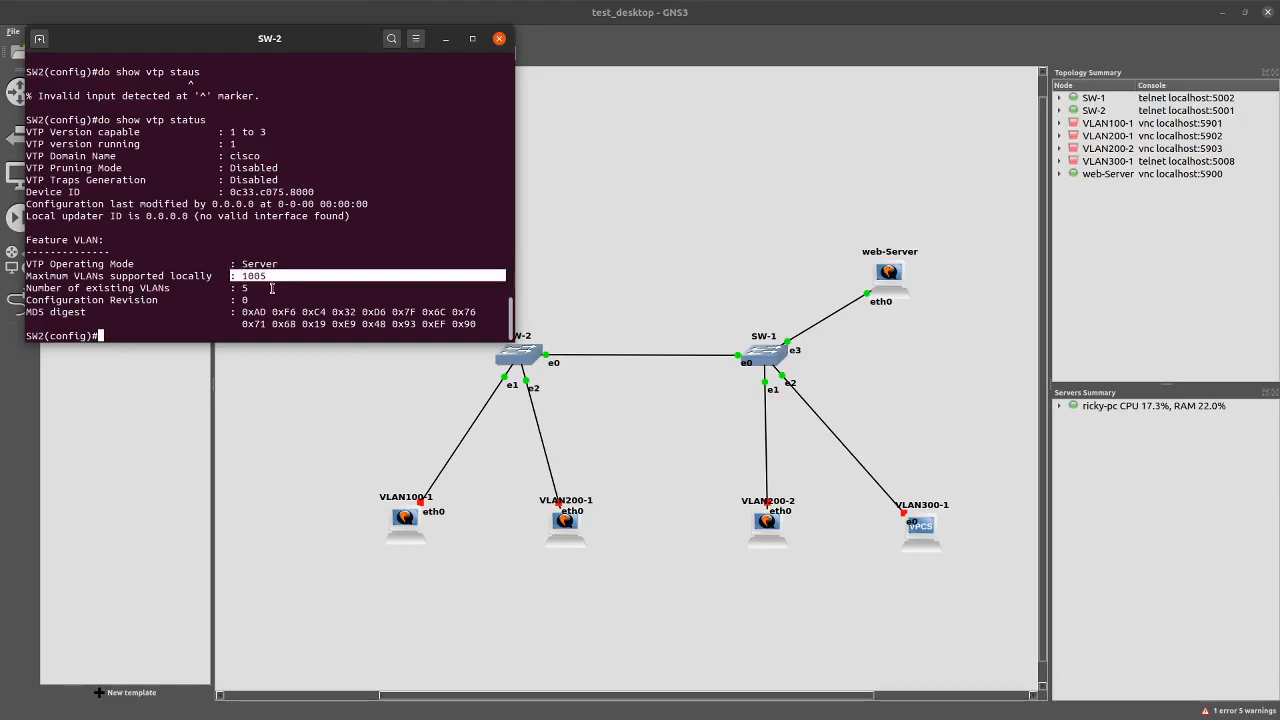
left_click_drag(26, 300, 200, 300)
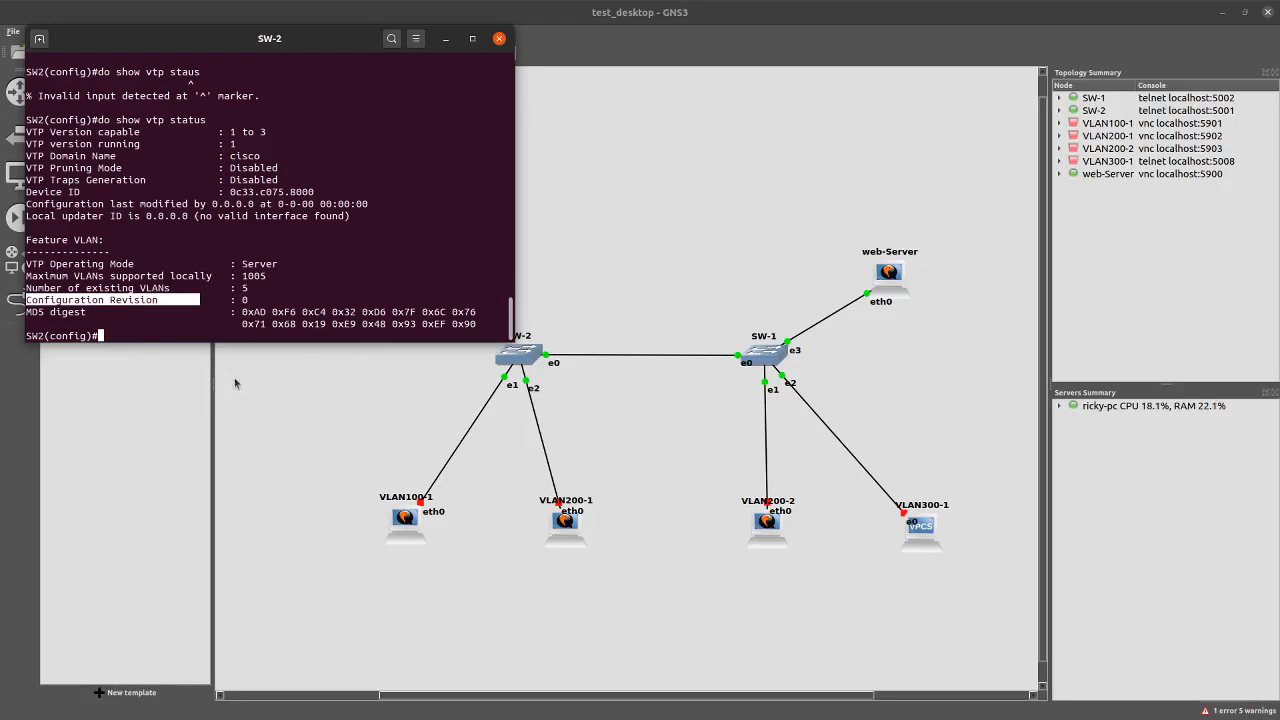
Open a console on SW-1 and rename the switch to SW1
right_click(767, 354)
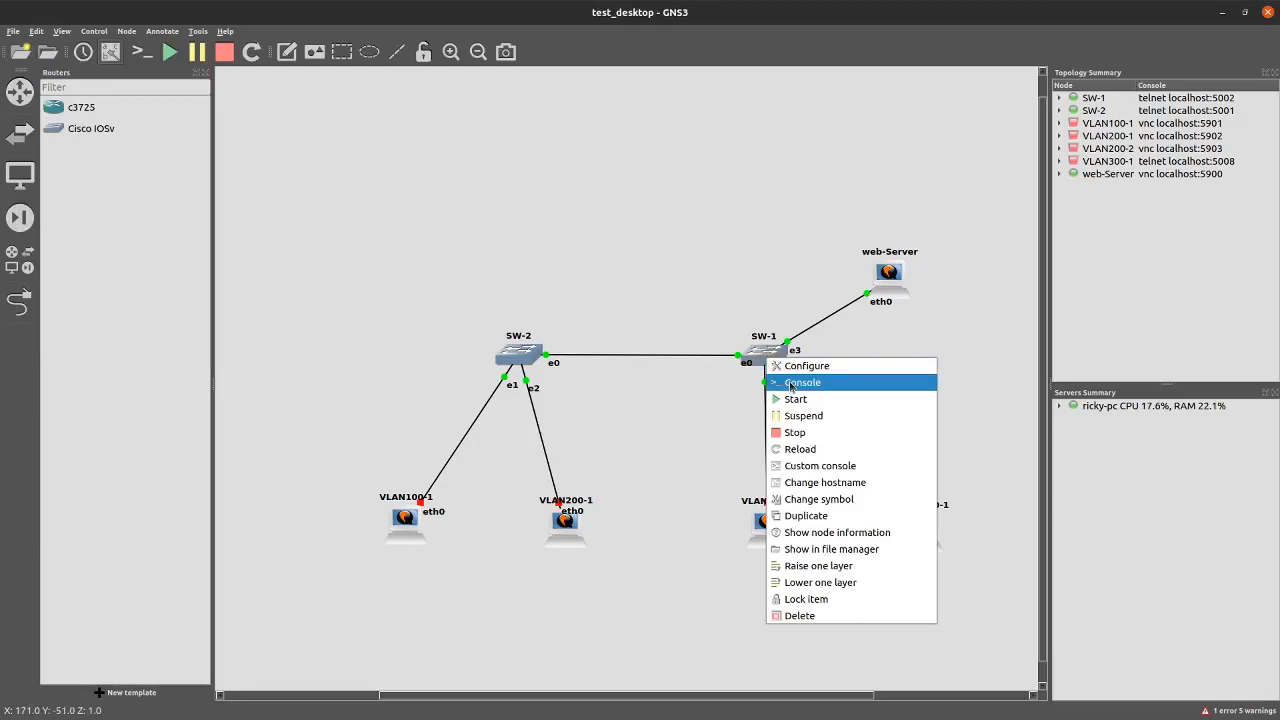
left_click(790, 384)
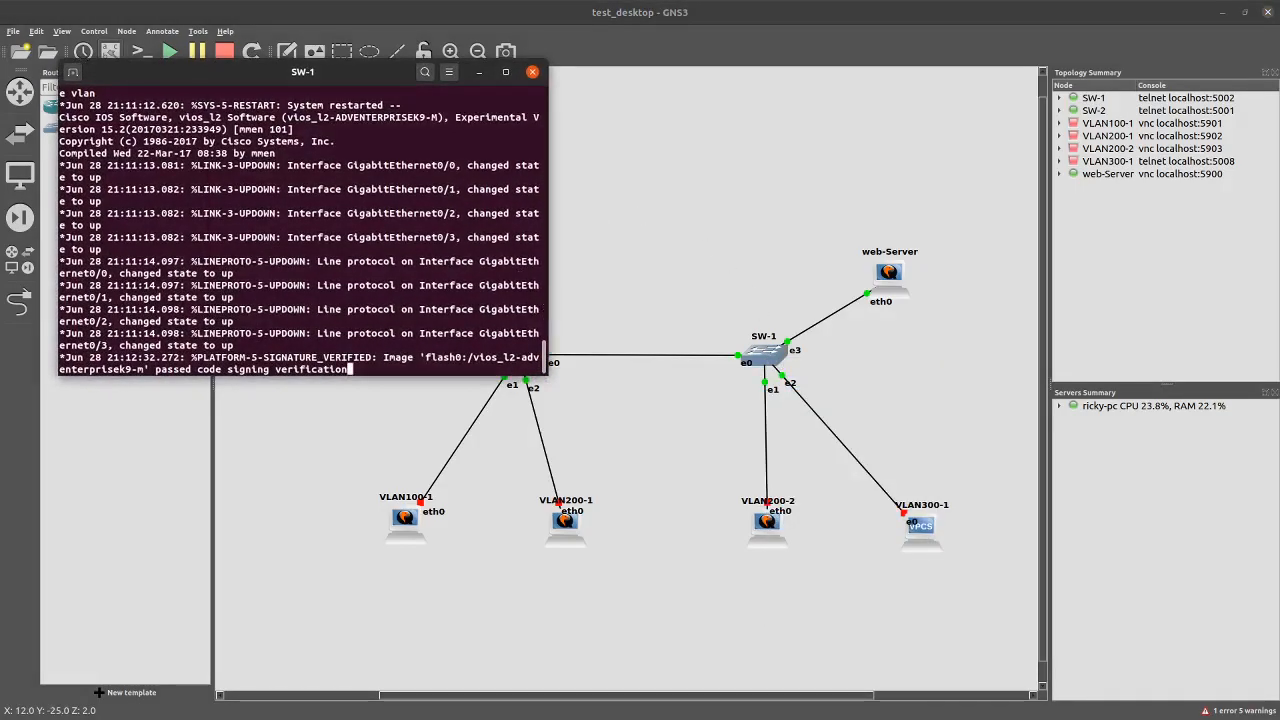
key("Return")
key("Return")
key("Return")
key("Return")
key("Return")
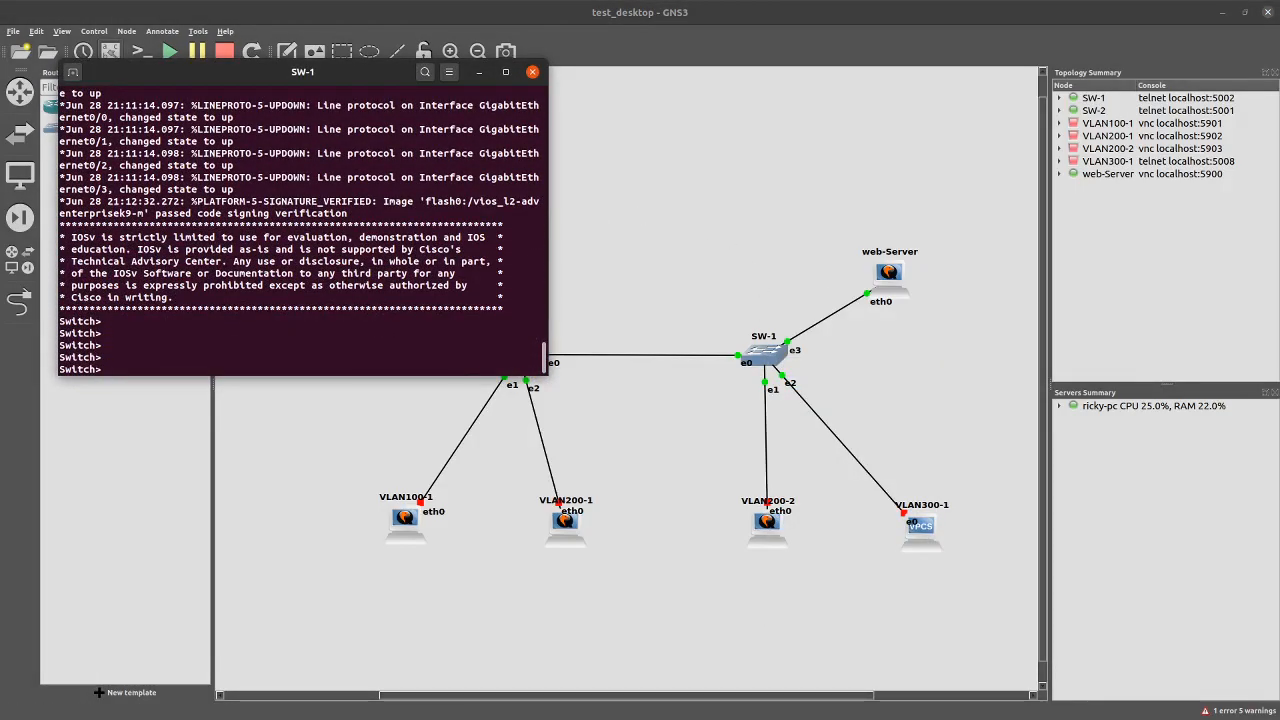
type("en")
key("Return")
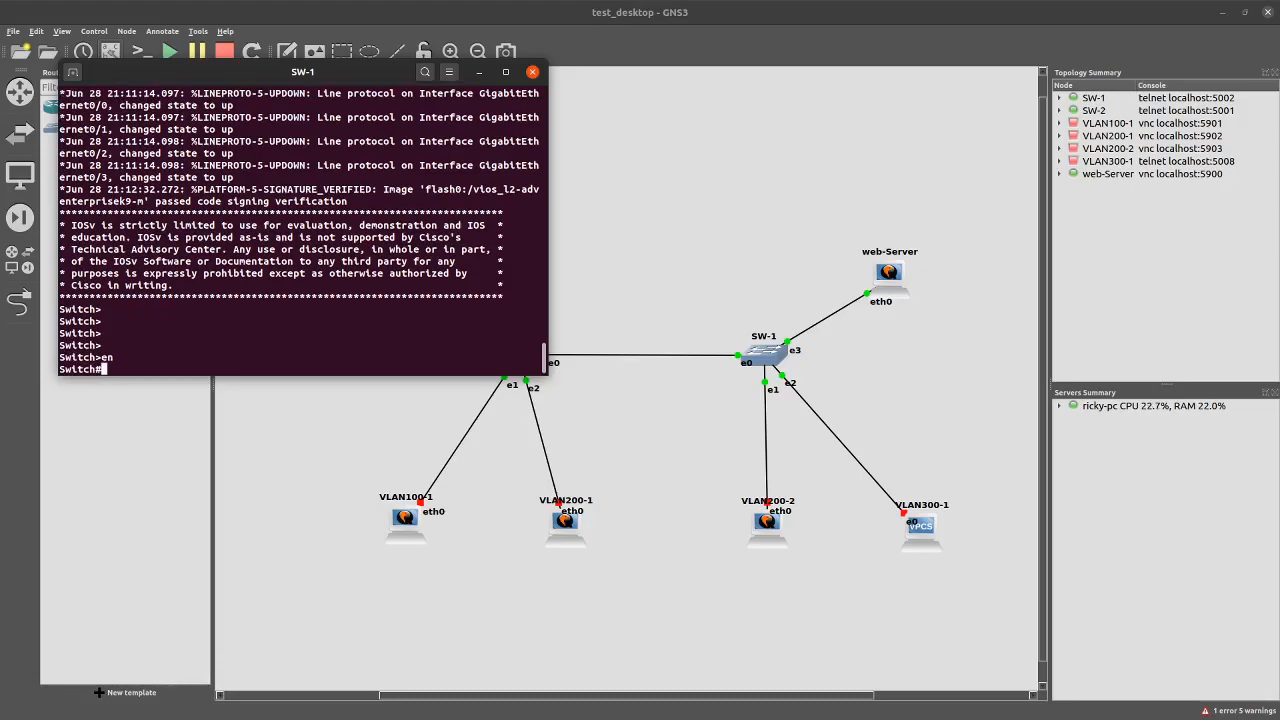
type("config t")
key("Return")
type("hostname ")
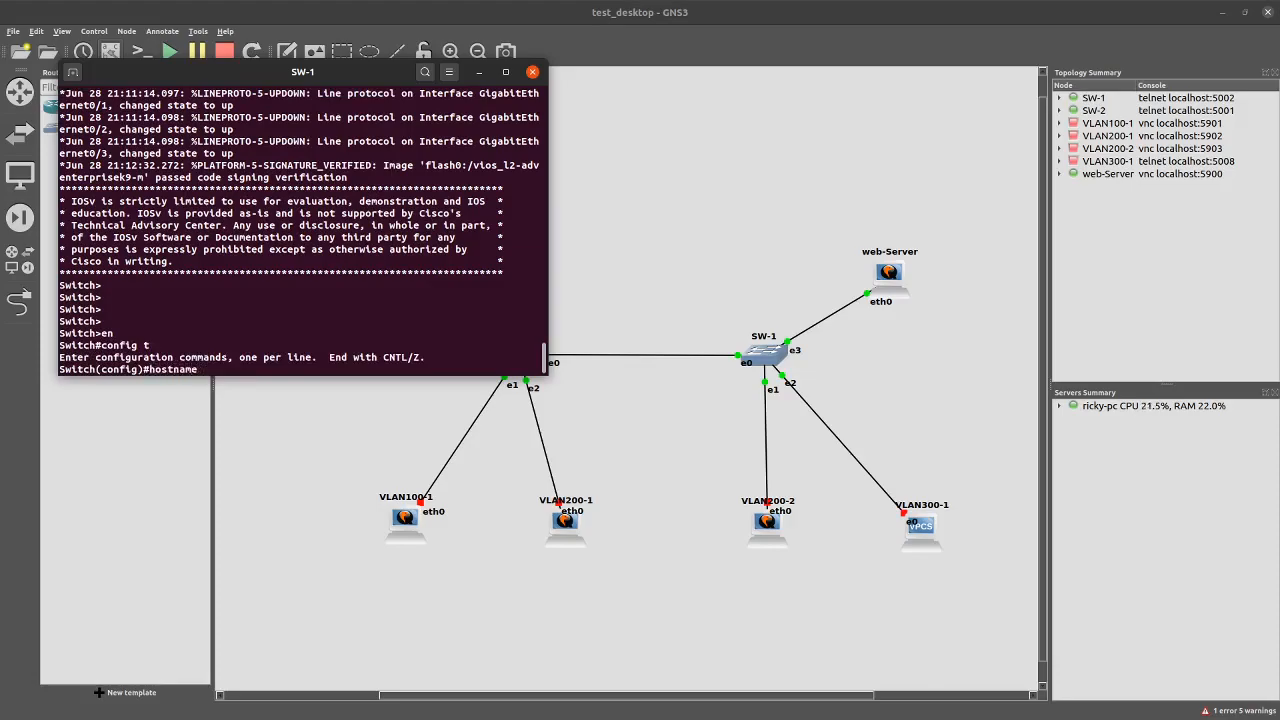
type("SW1")
key("Return")
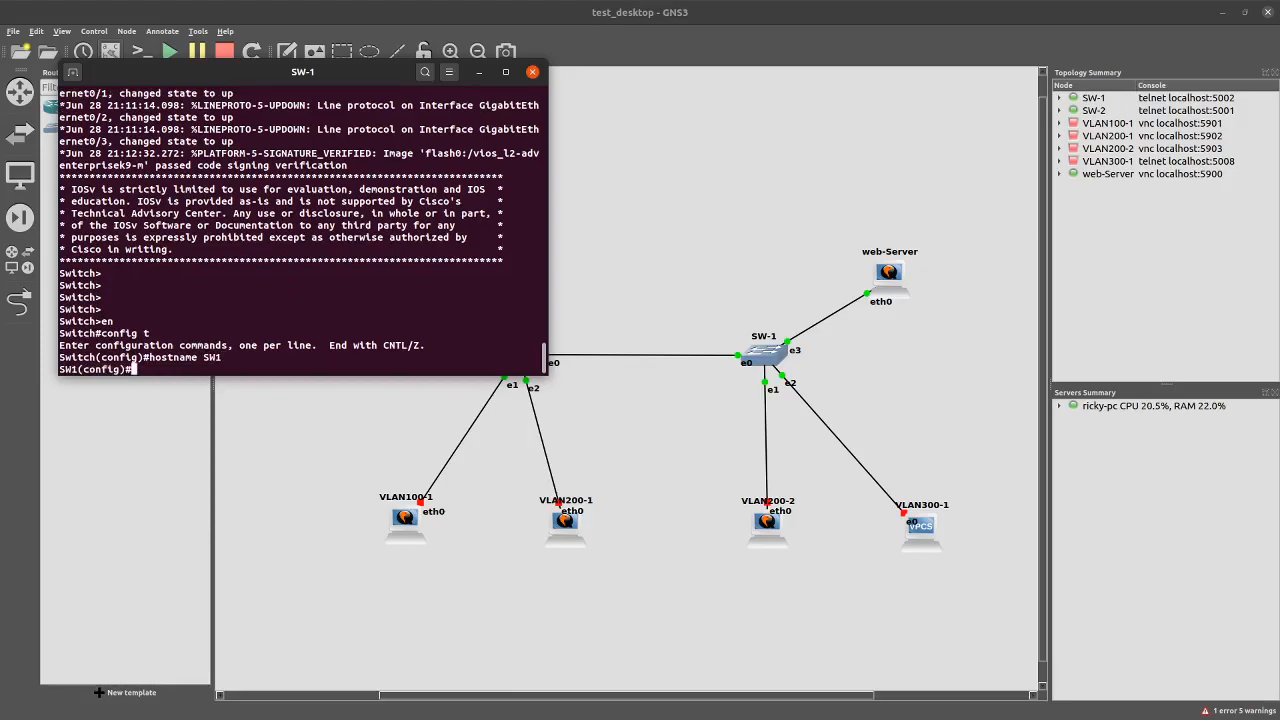
Make SW1 a VTP client in domain cisco with the VTP password, then type the status check
type("vtp mode client")
key("Return")
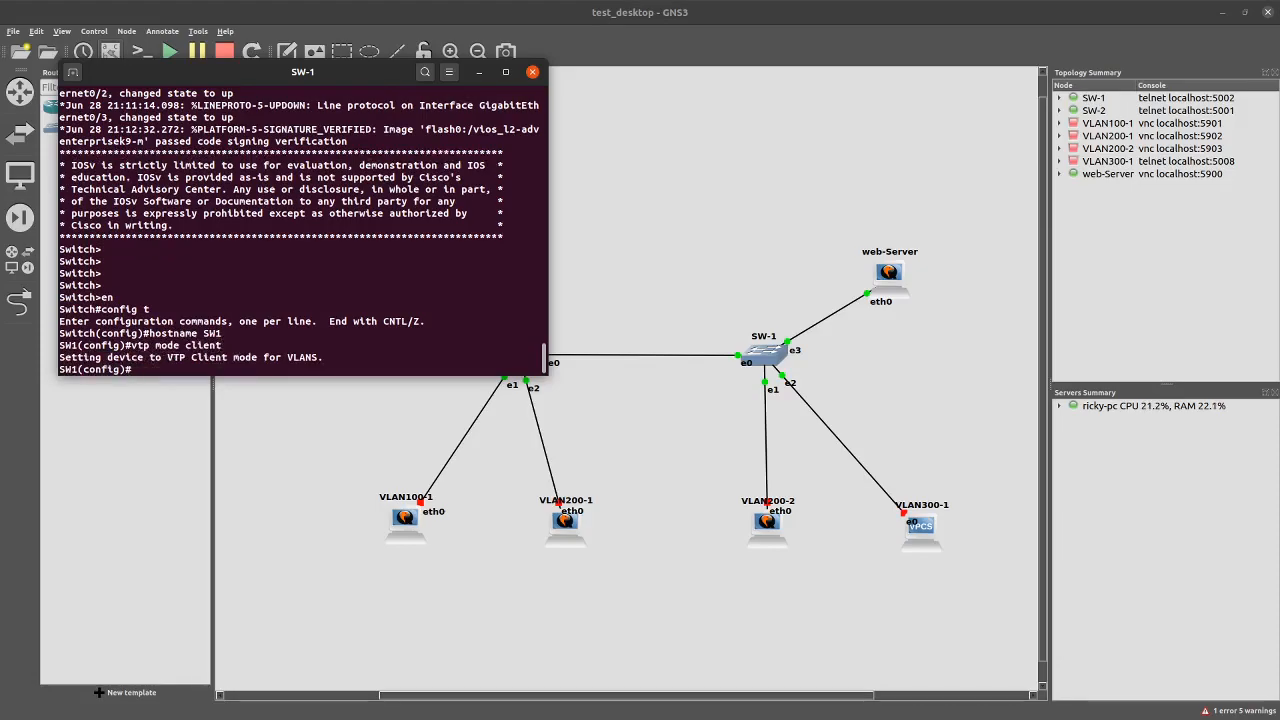
type("vtp domain cisco")
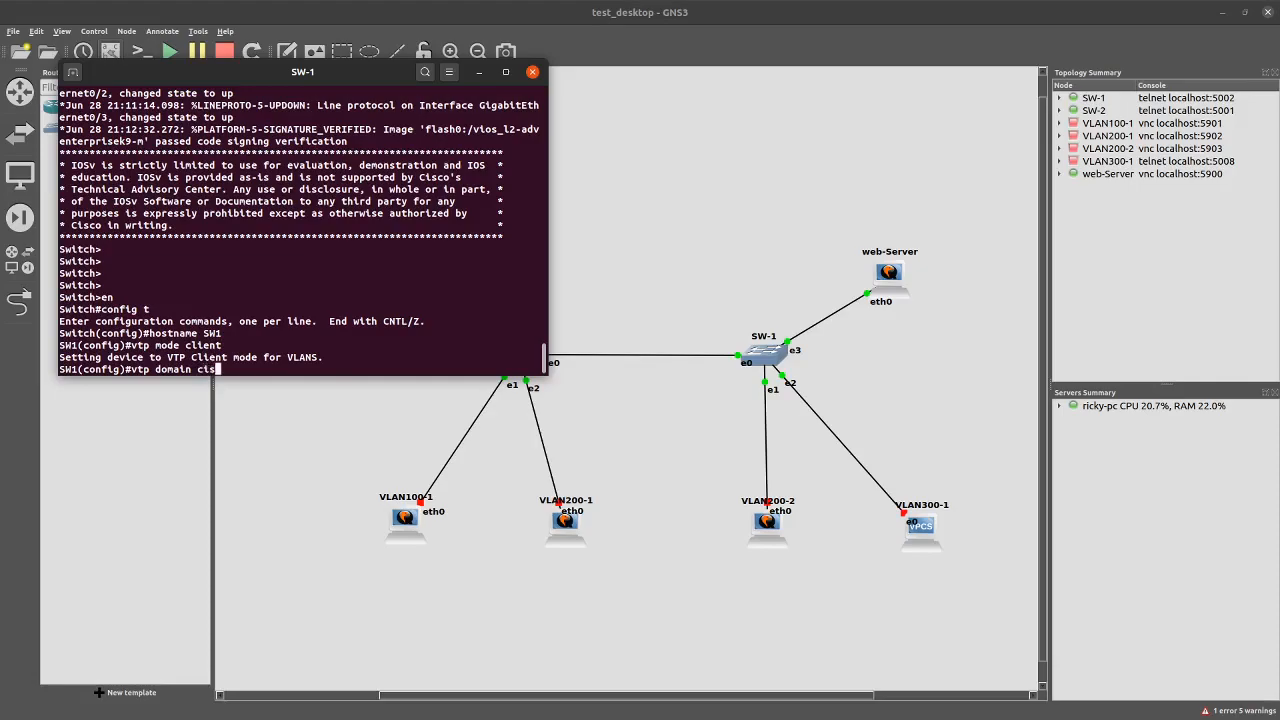
key("Return")
type("vtp")
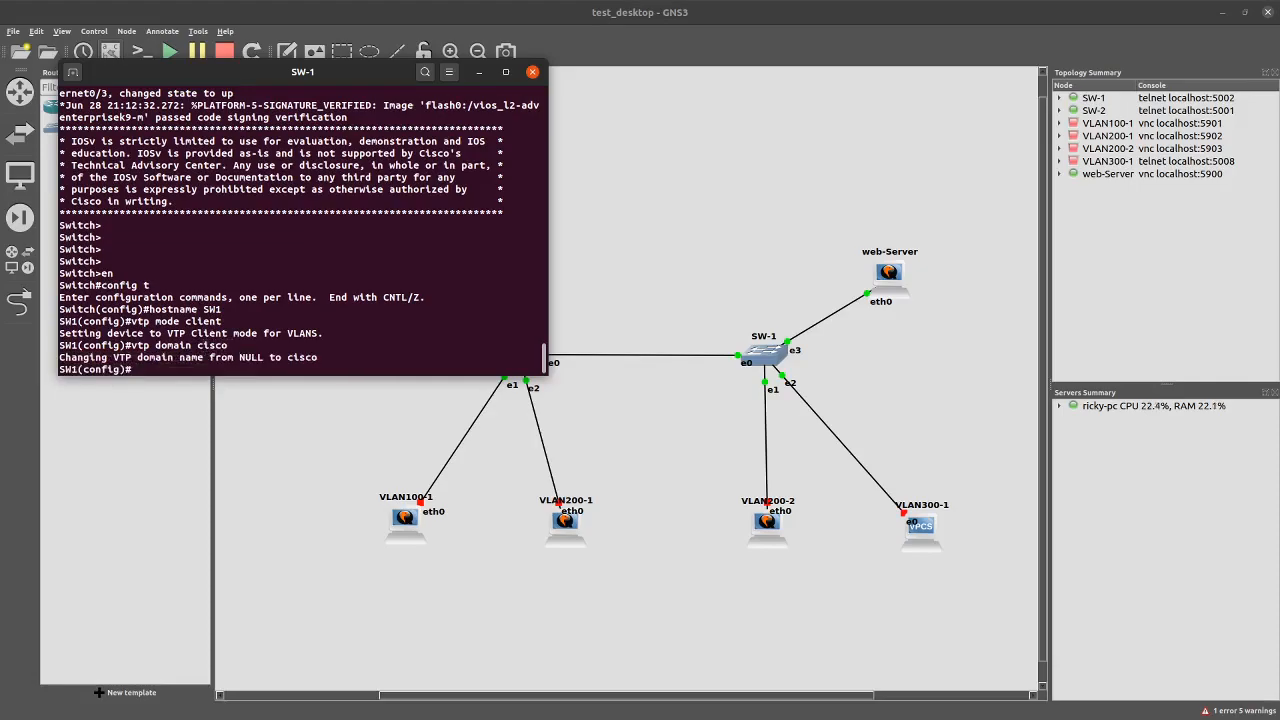
type(" passw")
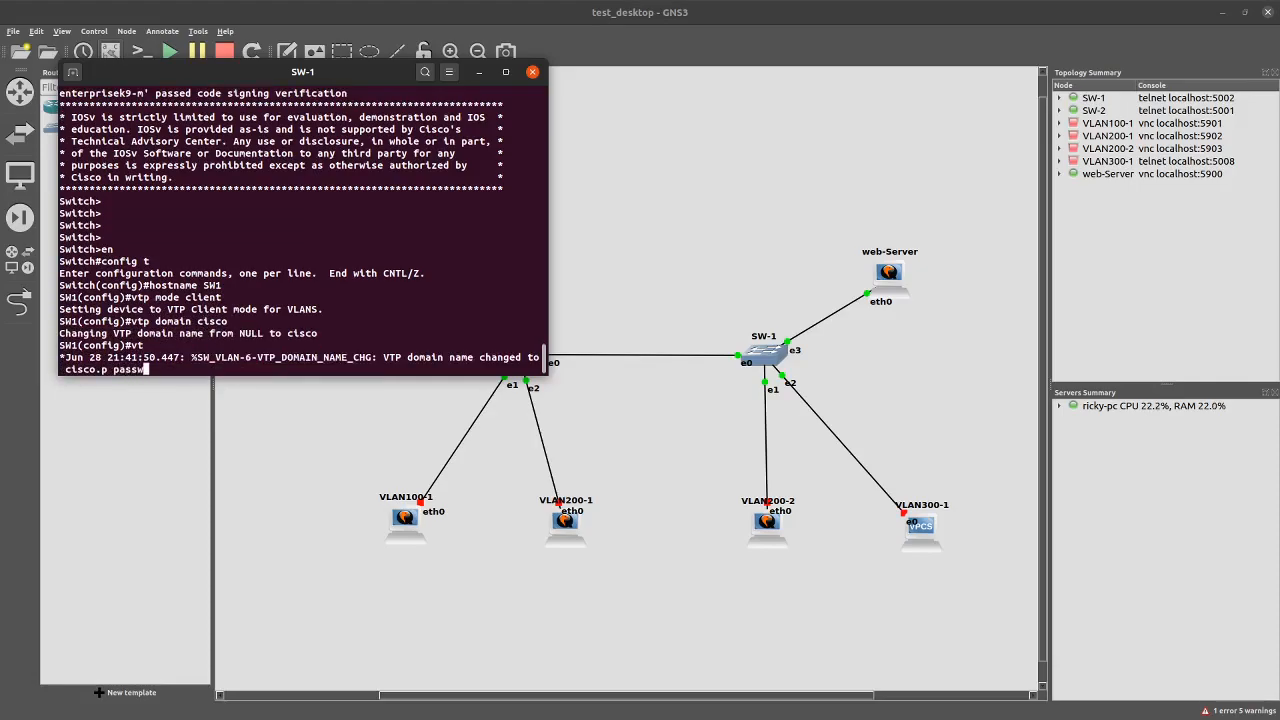
type("ord password1")
key("Return")
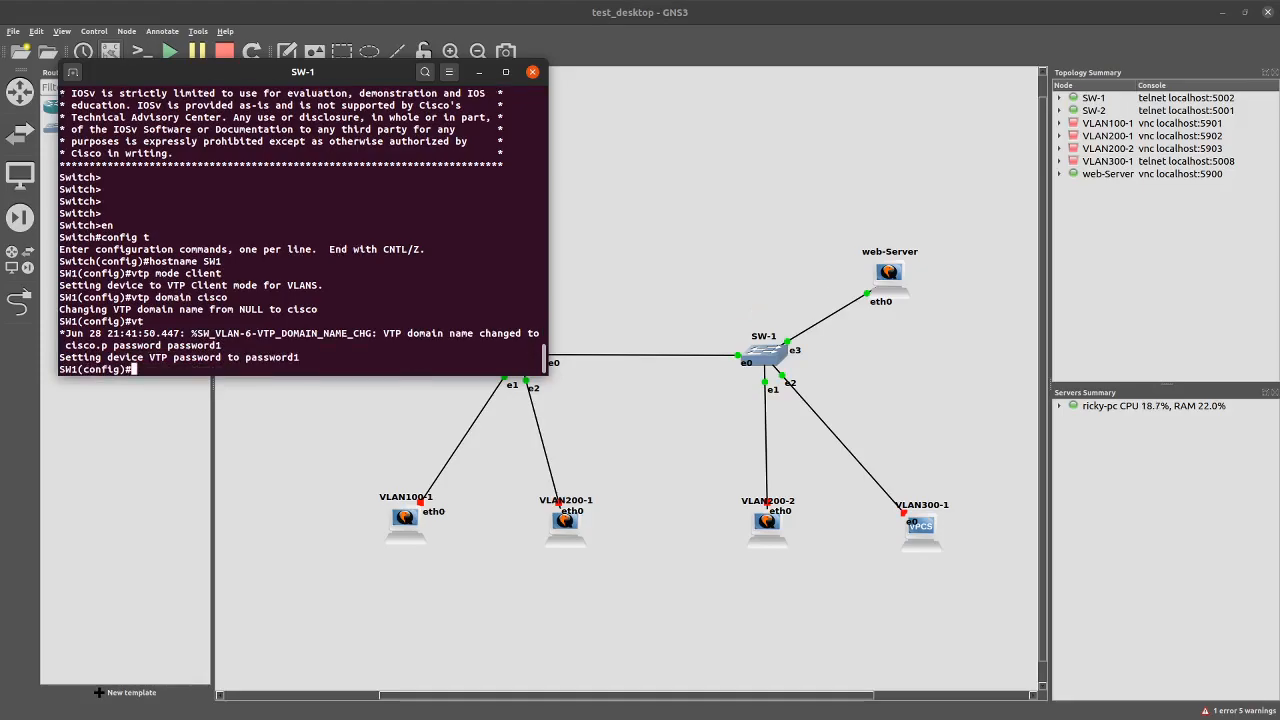
type("do sh ")
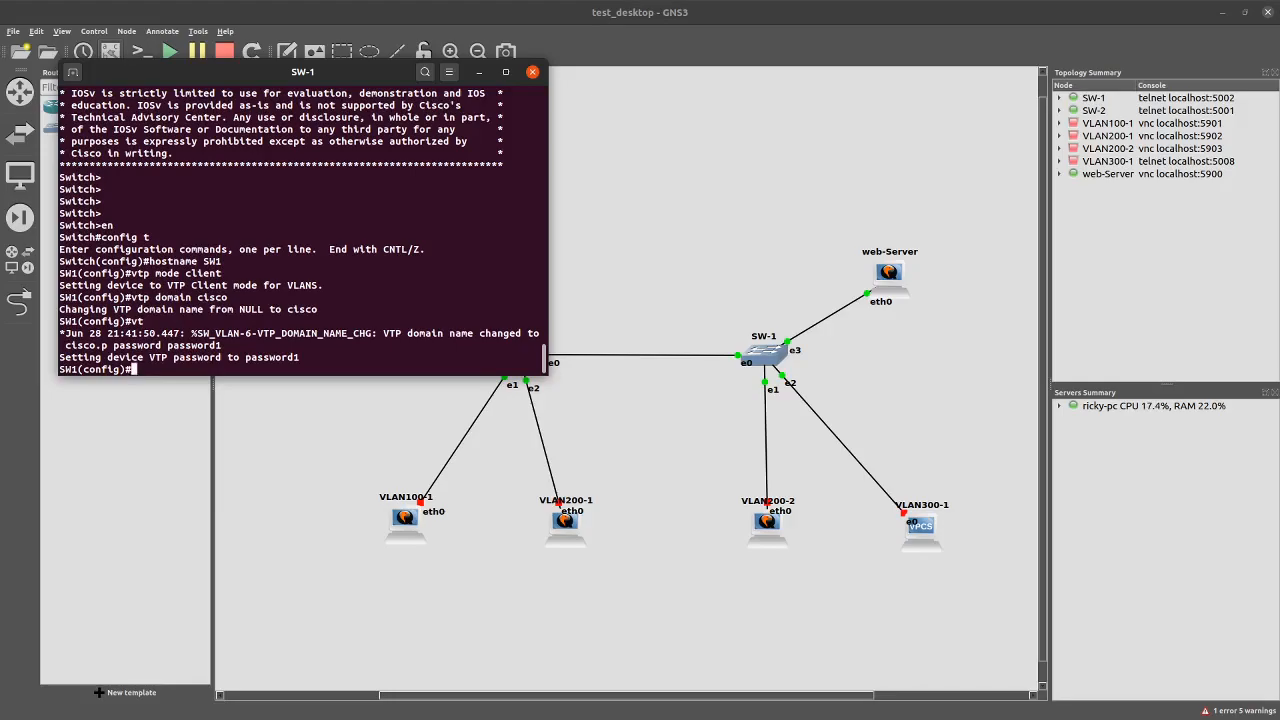
type("vtp sta")
Show SW1's VTP status (client, domain cisco, revision 0) and return to SW-2's console
key("Return")
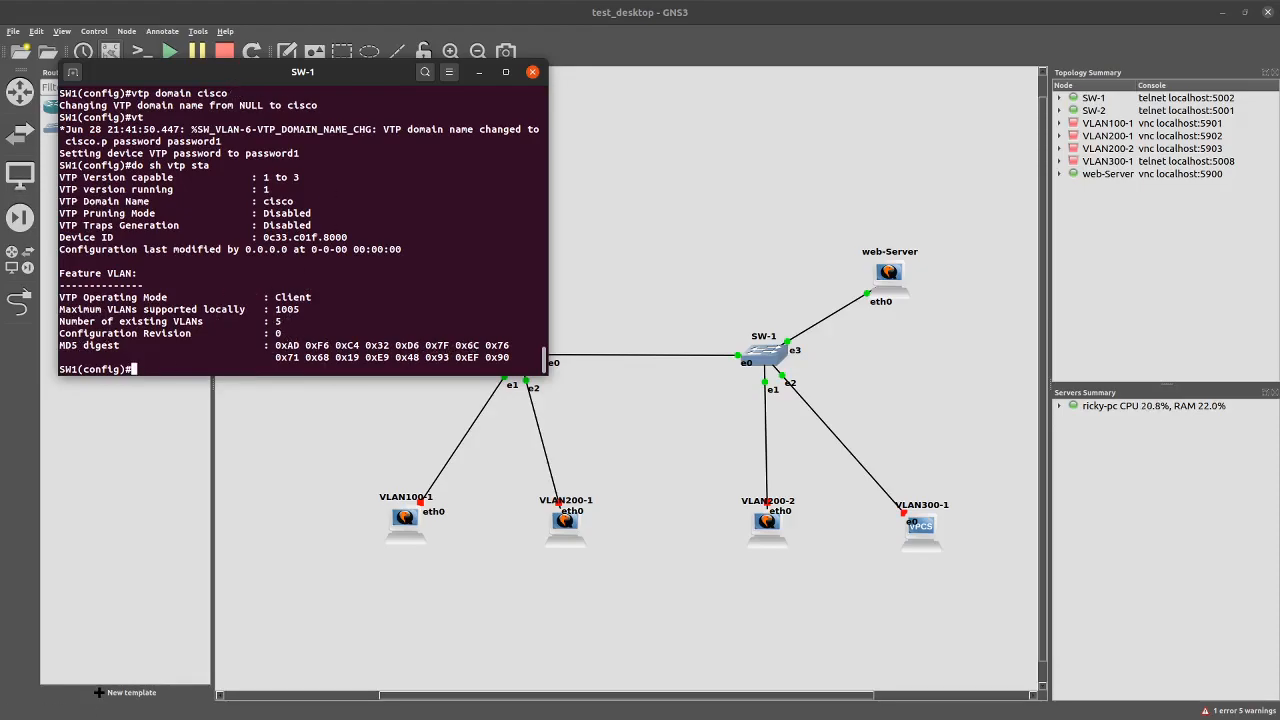
key("alt+Tab")
Arrange the SW-2 and SW-1 consoles side by side to compare their VTP status
left_click_drag(265, 42, 741, 100)
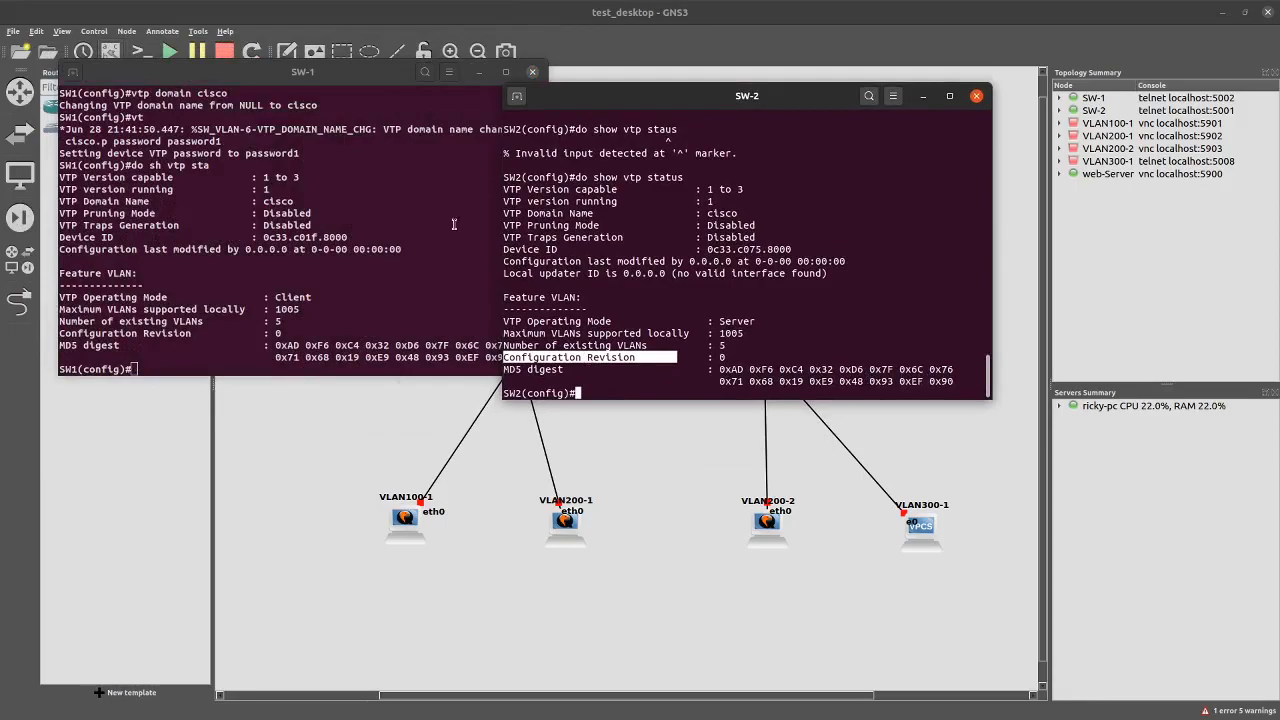
left_click_drag(390, 74, 351, 81)
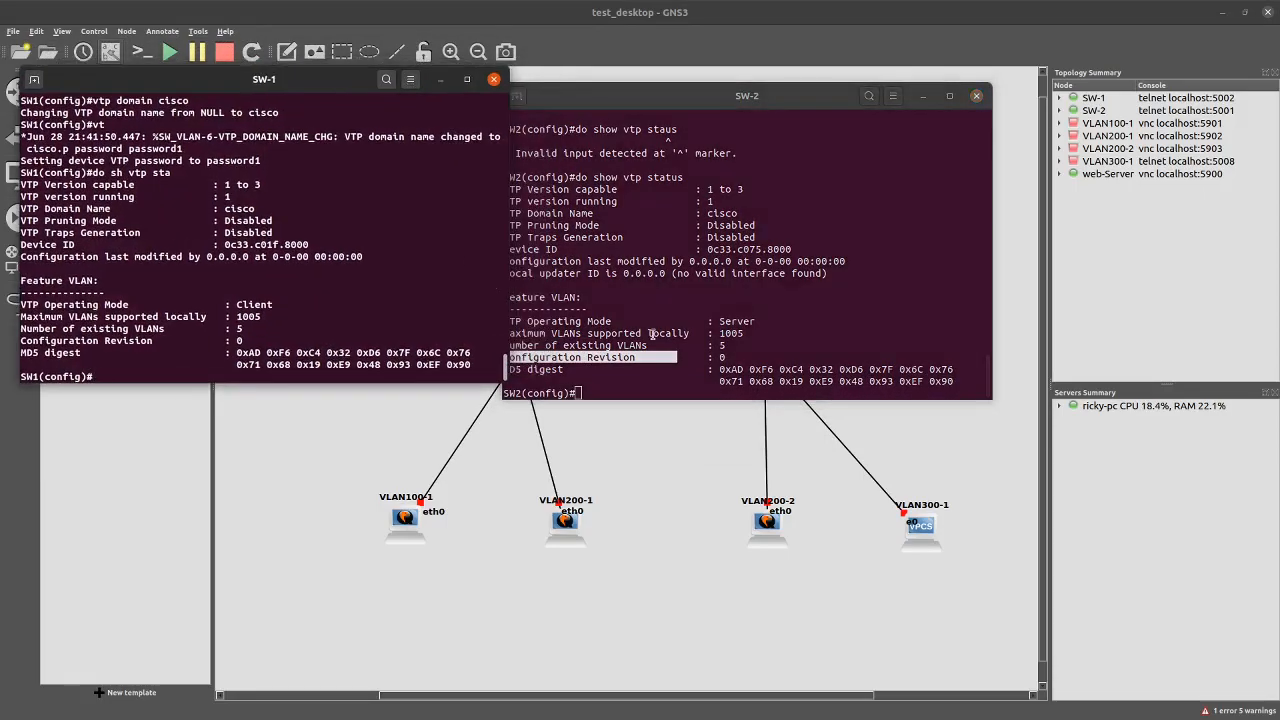
left_click(678, 389)
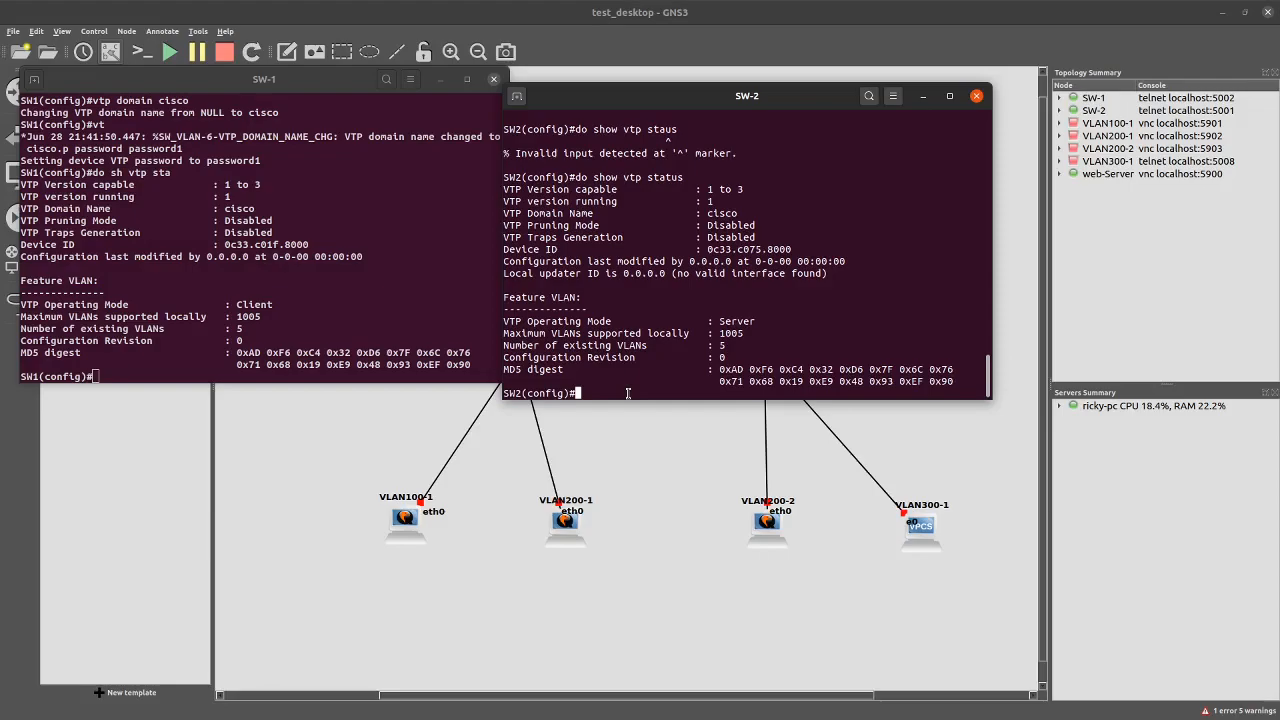
Try creating VLAN 100 on SW1 and mark the client-mode refusal message
left_click(342, 375)
type("vlan ")
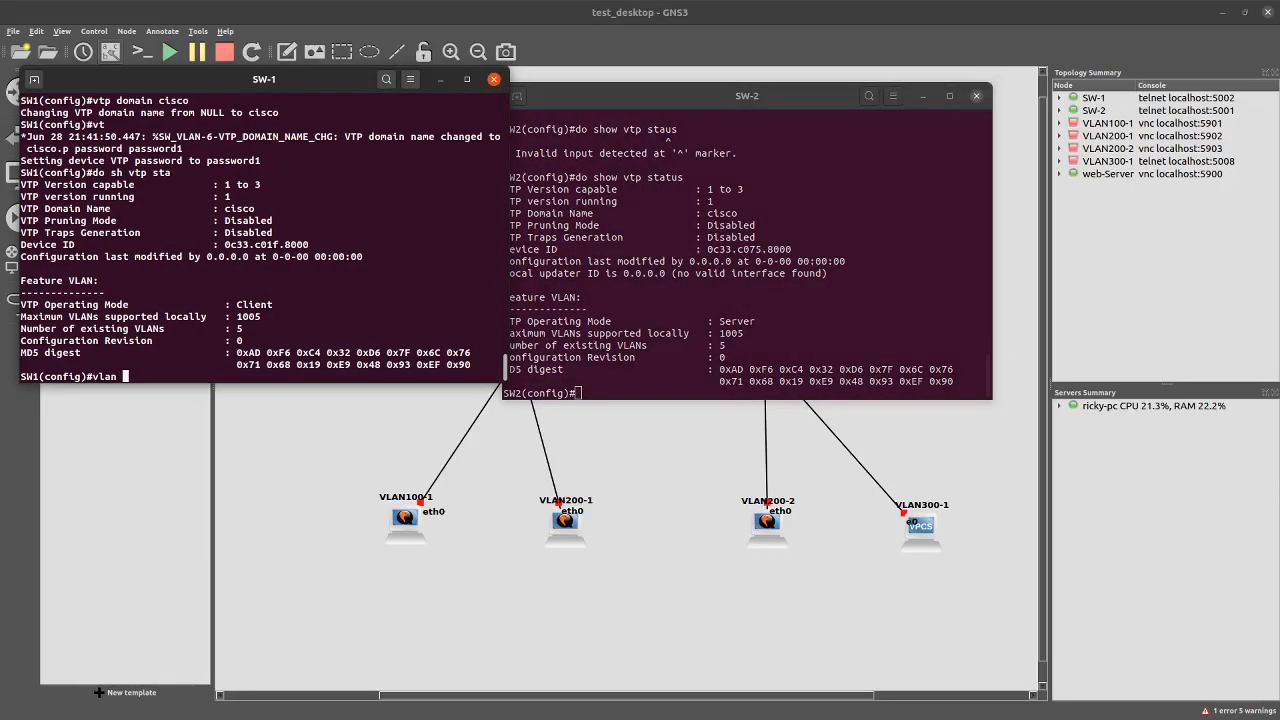
type("100")
key("Return")
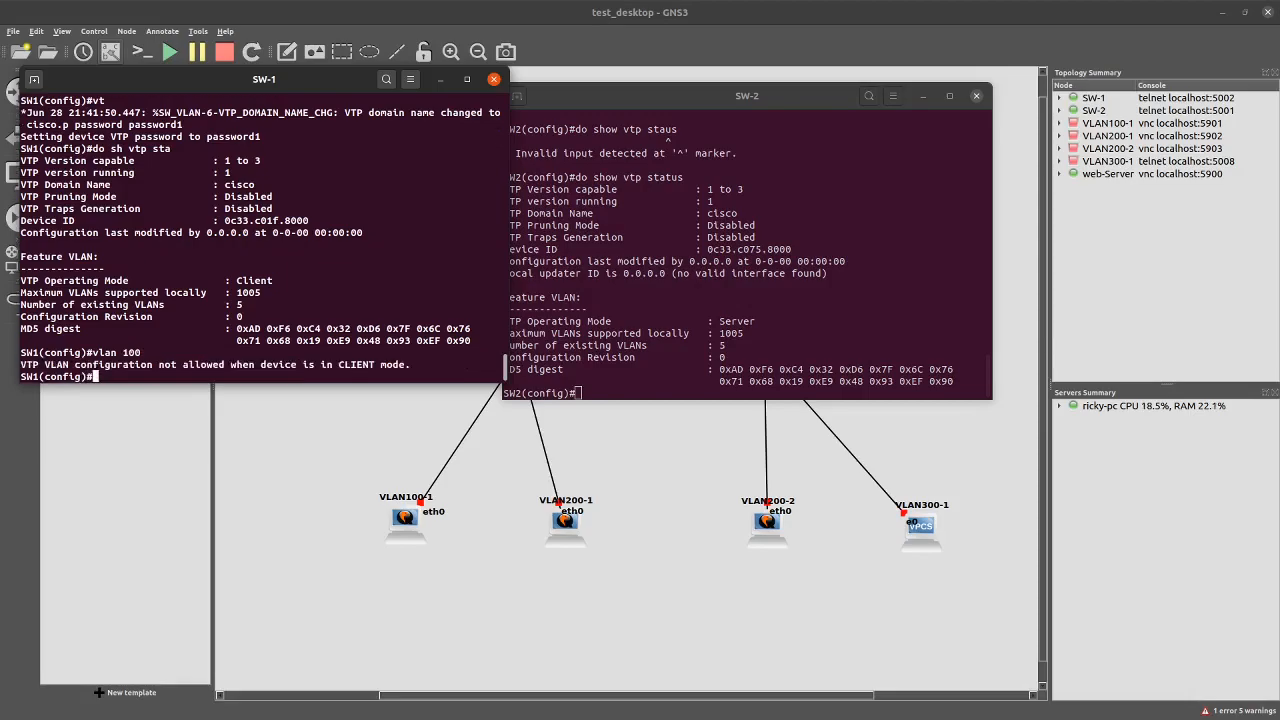
left_click_drag(70, 364, 396, 365)
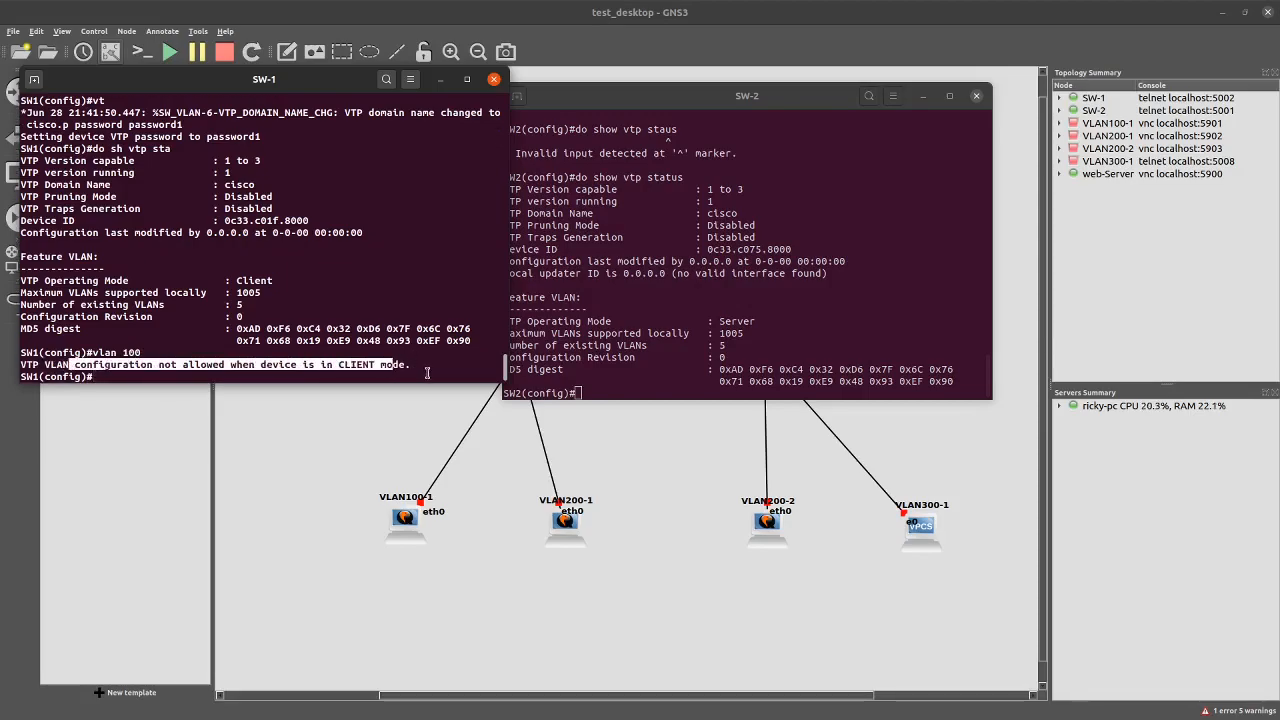
Create VLAN 100 named Test and VLAN 200 named dev on SW2
left_click(636, 392)
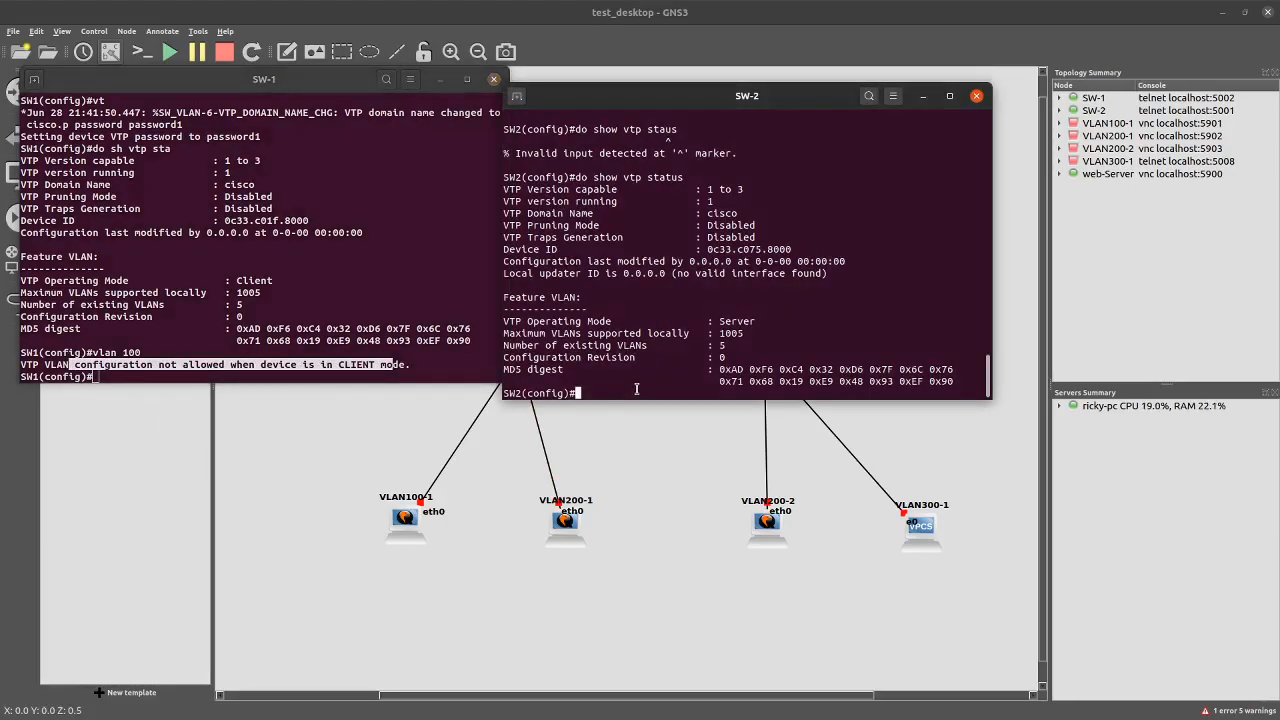
type("vlan 100")
key("Return")
type("name Test")
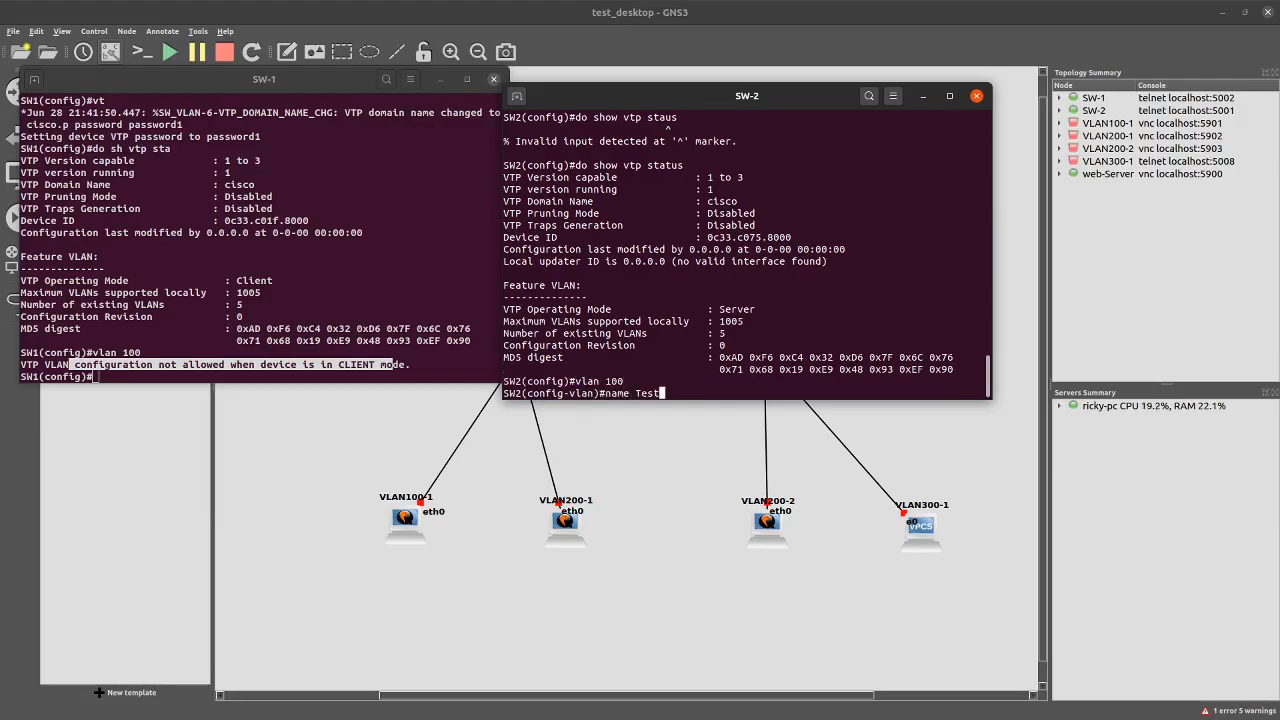
key("Return")
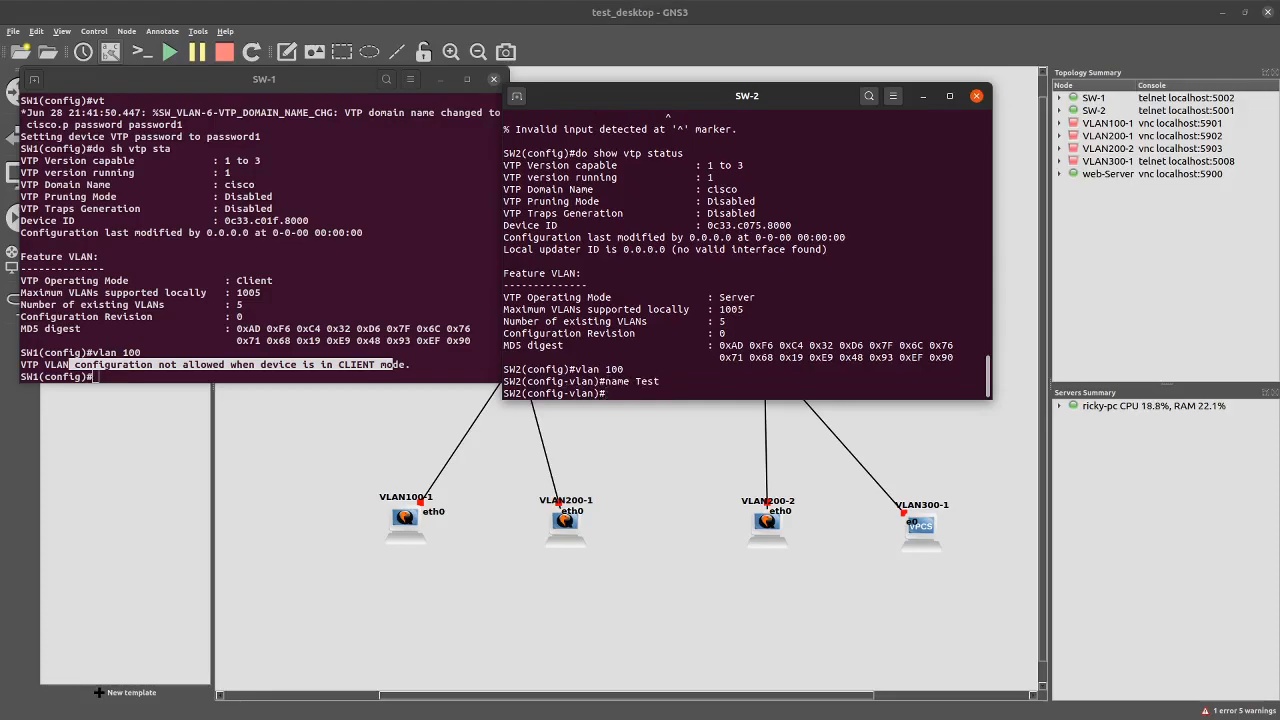
type("vlan 200 d")
key("BackSpace")
key("Return")
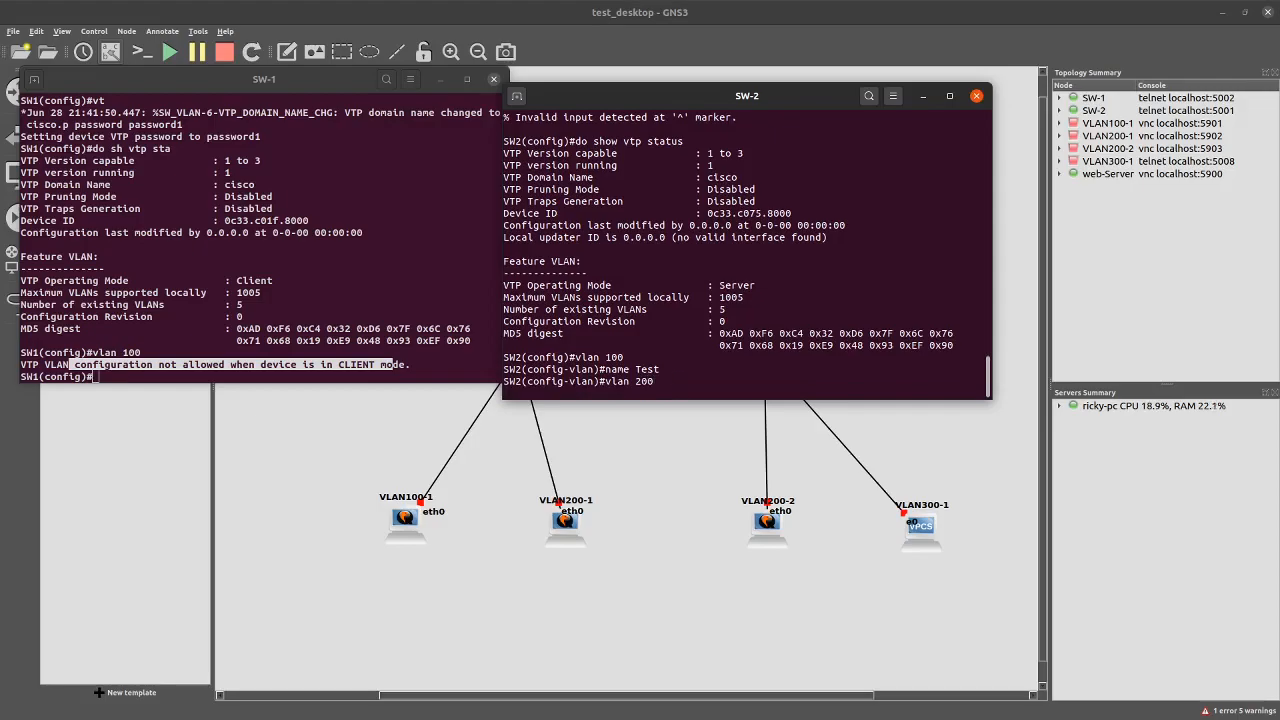
type("name ")
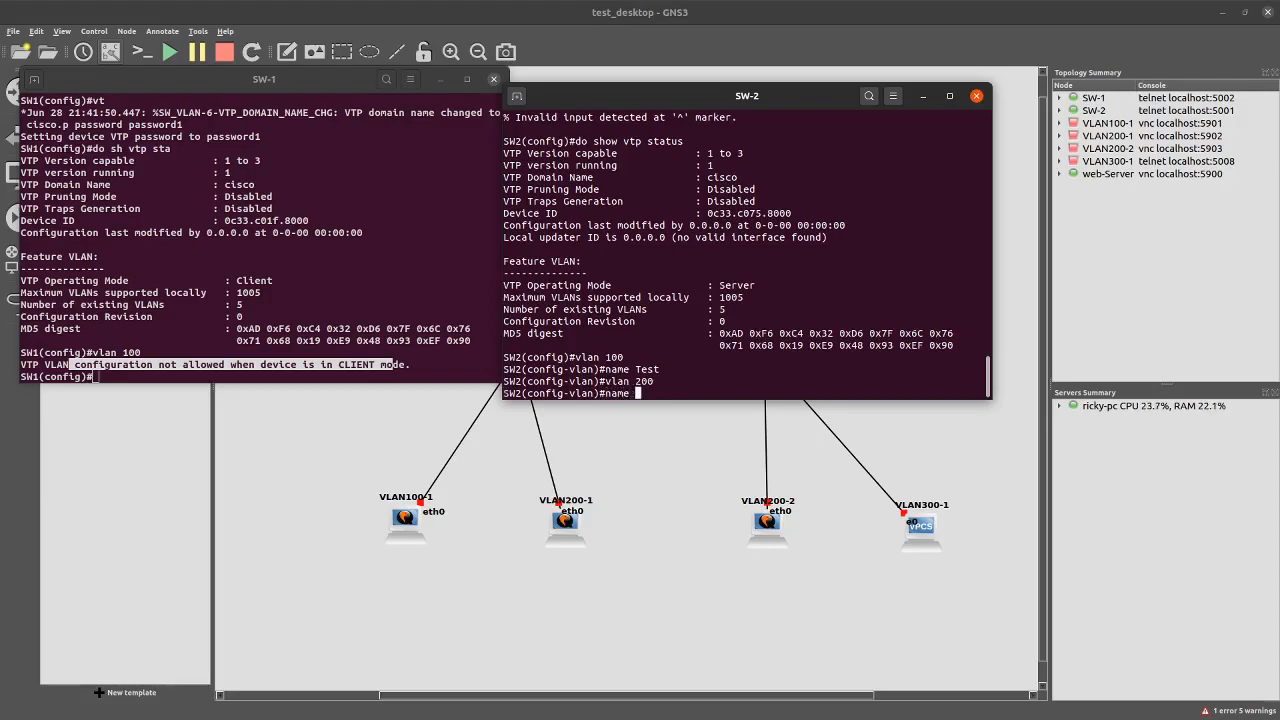
type("dev")
key("Return")
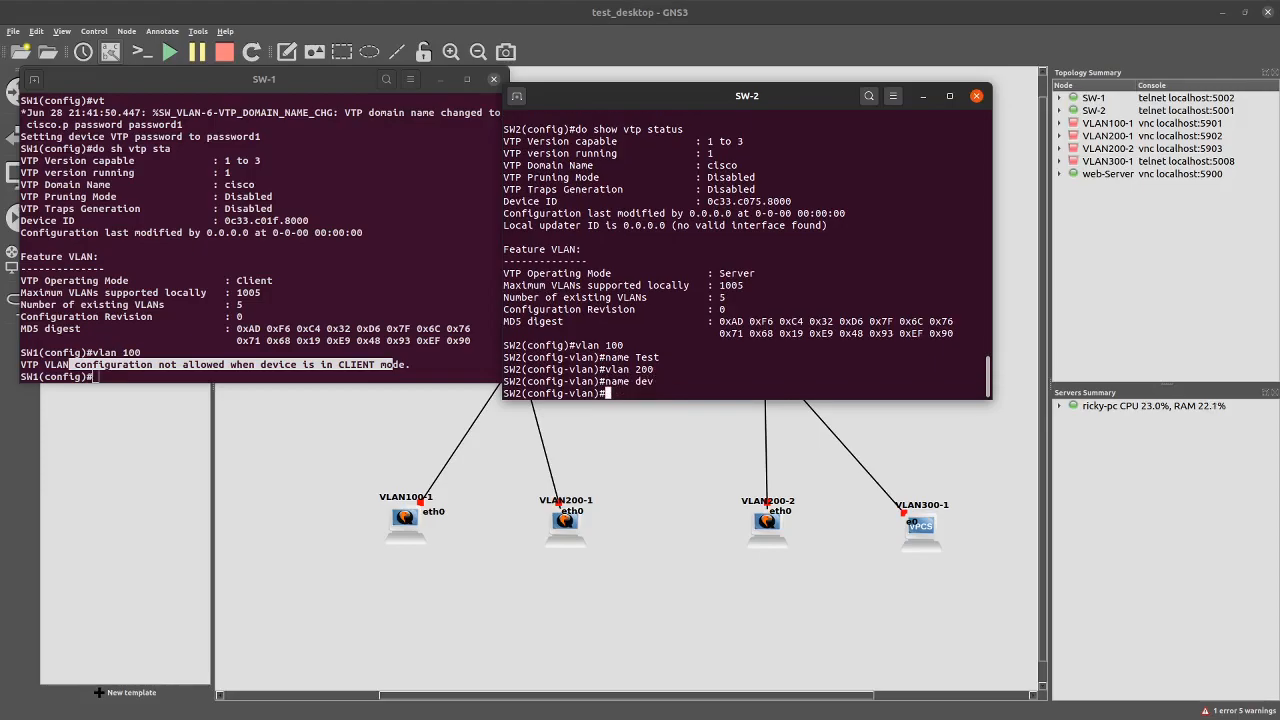
Add VLAN 300 named infra and highlight SW1's configuration revision 0
type("vlan 300")
key("Return")
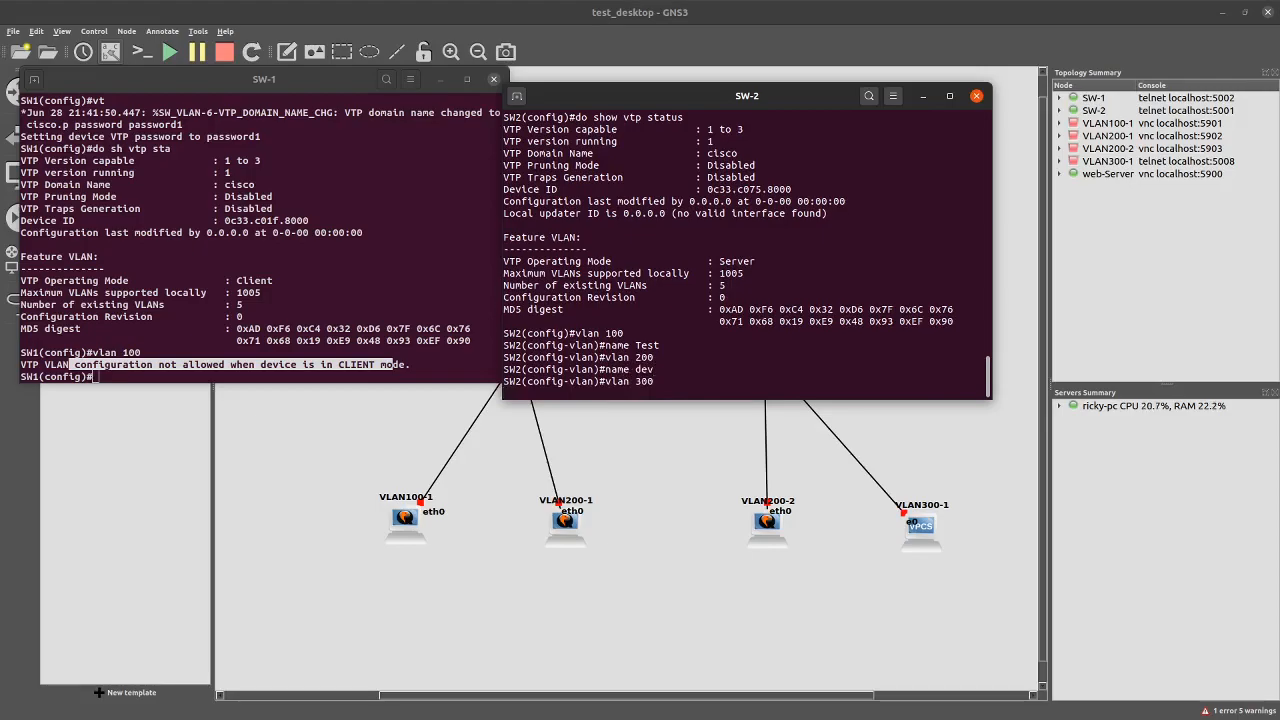
type("name infra")
key("Return")
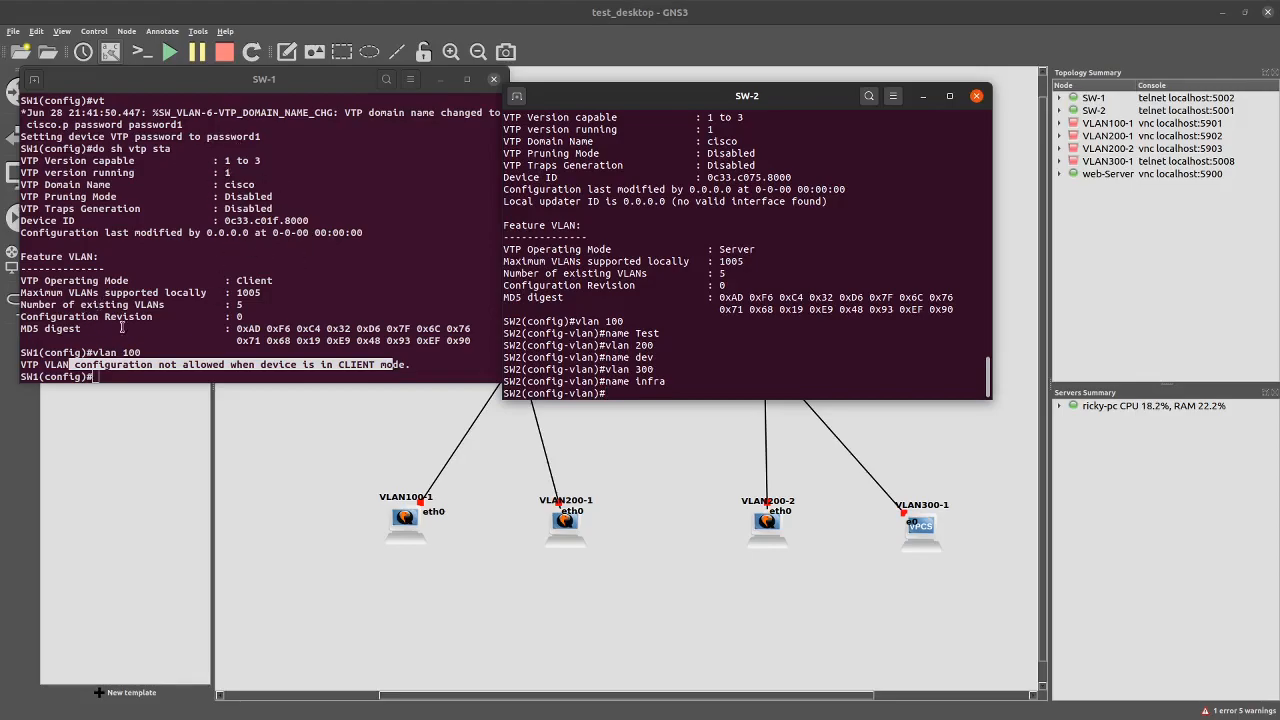
left_click_drag(142, 317, 250, 317)
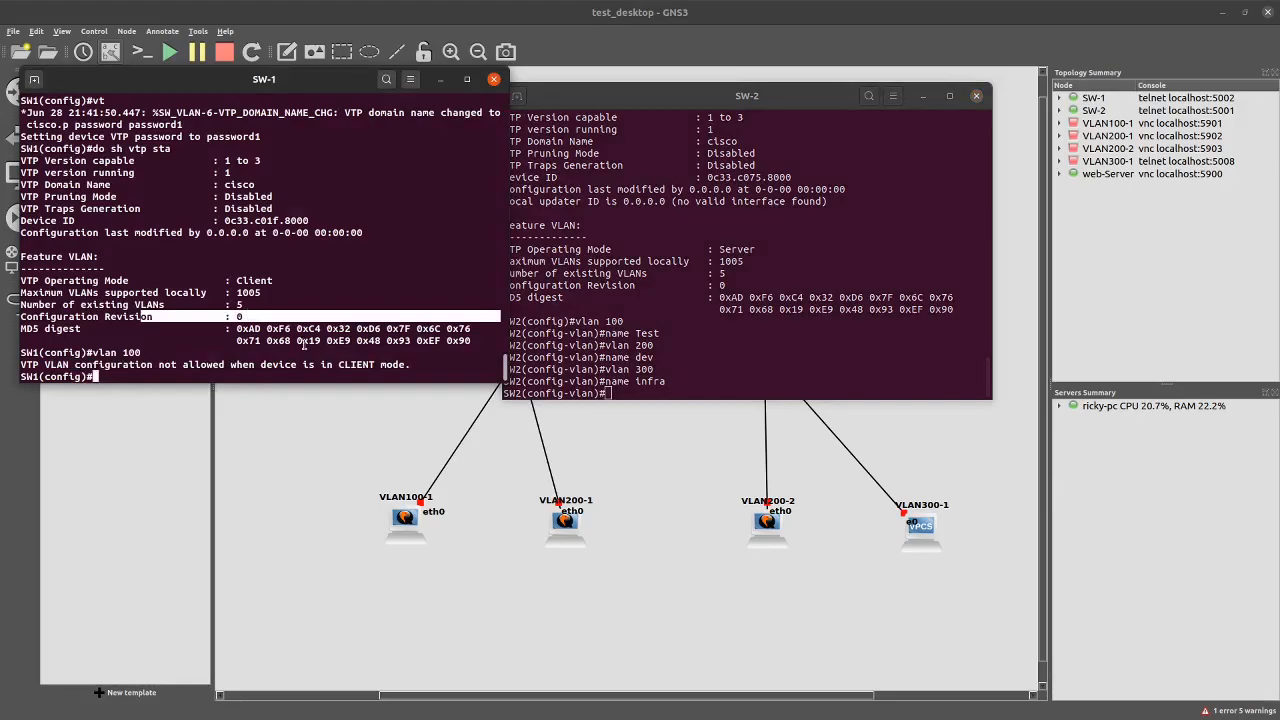
Recheck SW2's VTP status, now at configuration revision 2 with 7 VLANs
key("Up")
key("Up")
left_click(706, 391)
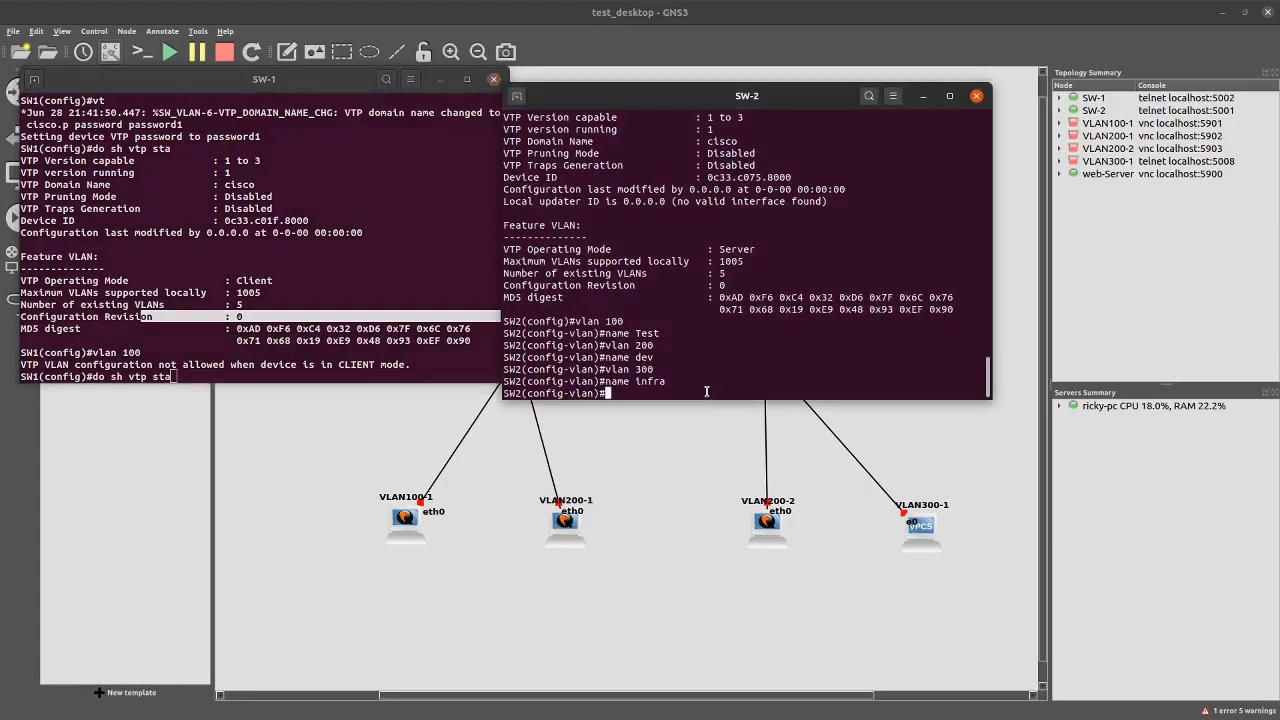
key("Up")
key("Up")
key("Up")
key("Up")
key("Up")
key("Up")
key("Up")
key("Return")
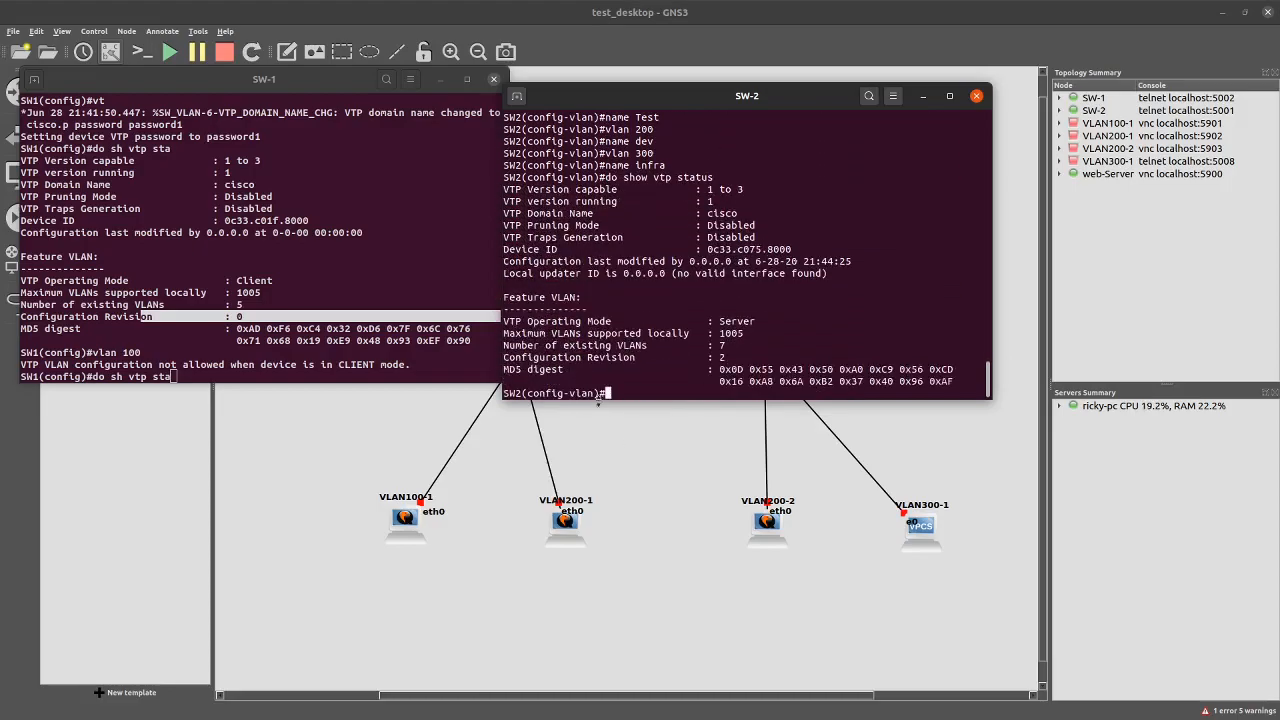
left_click_drag(571, 363, 709, 345)
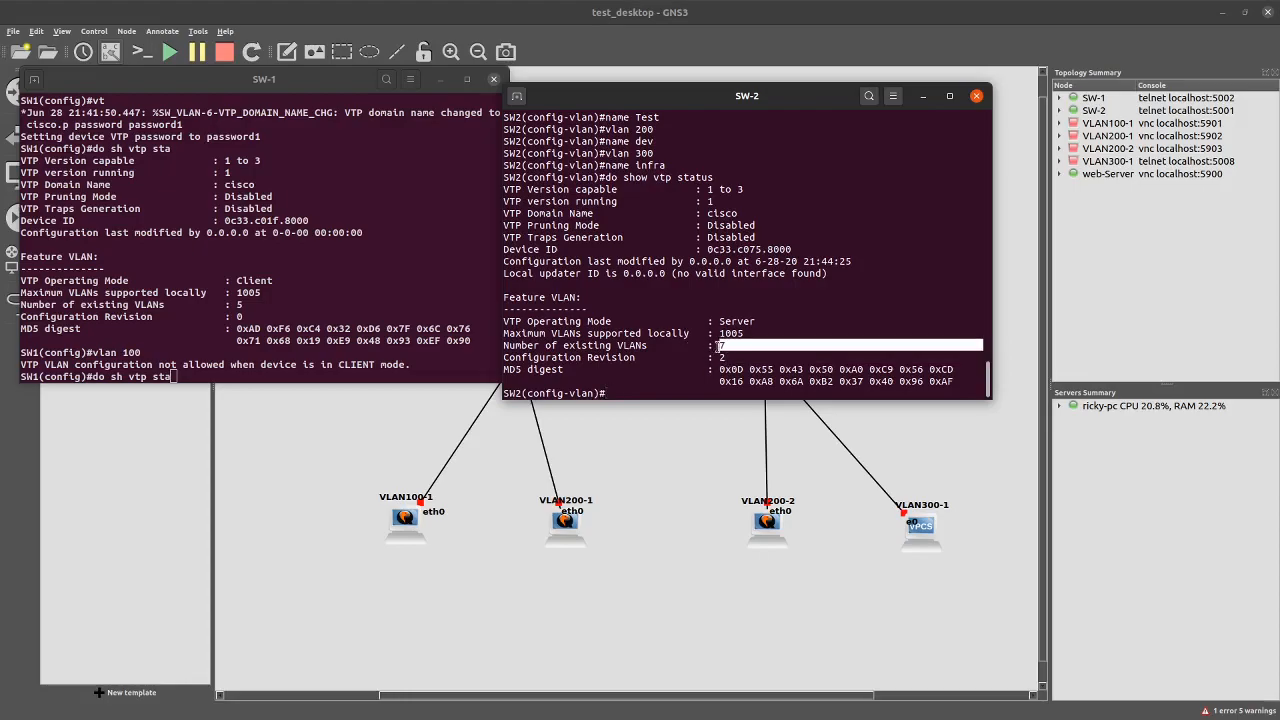
Rerun SW1's VTP status, still client at revision 0, and issue do copy run start
left_click(232, 304)
left_click_drag(234, 304, 245, 317)
left_click(241, 376)
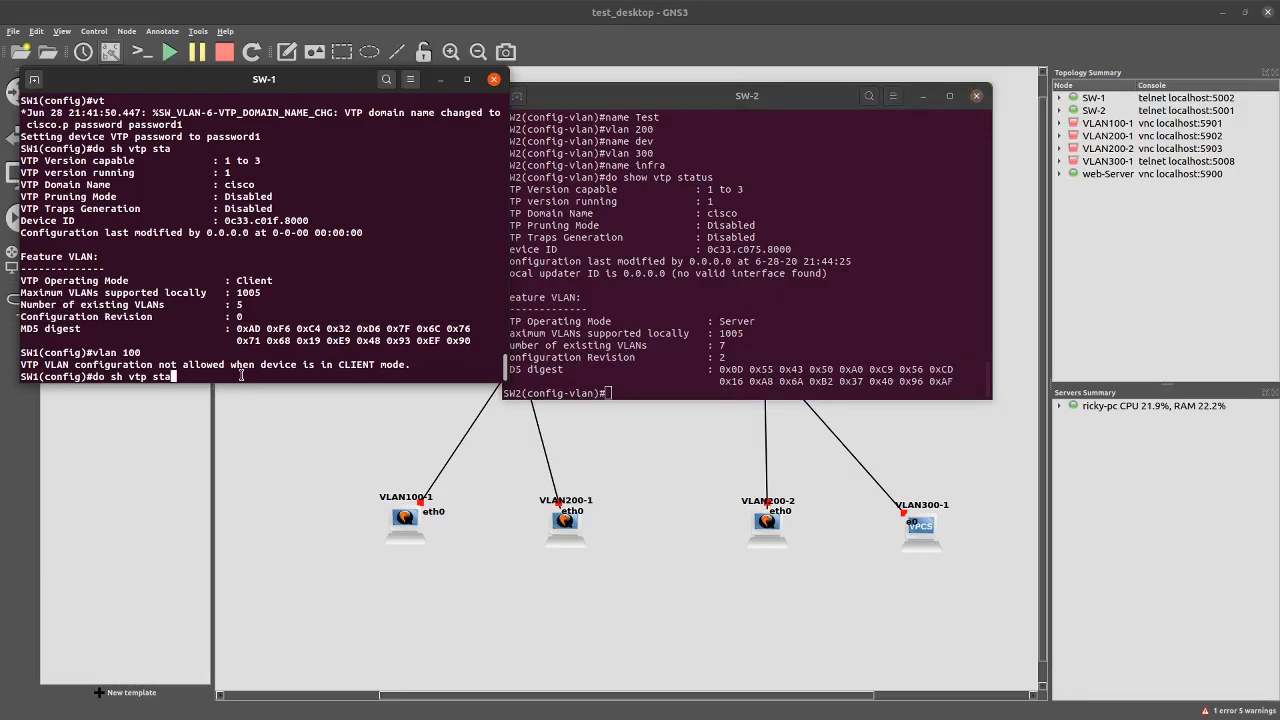
key("Return")
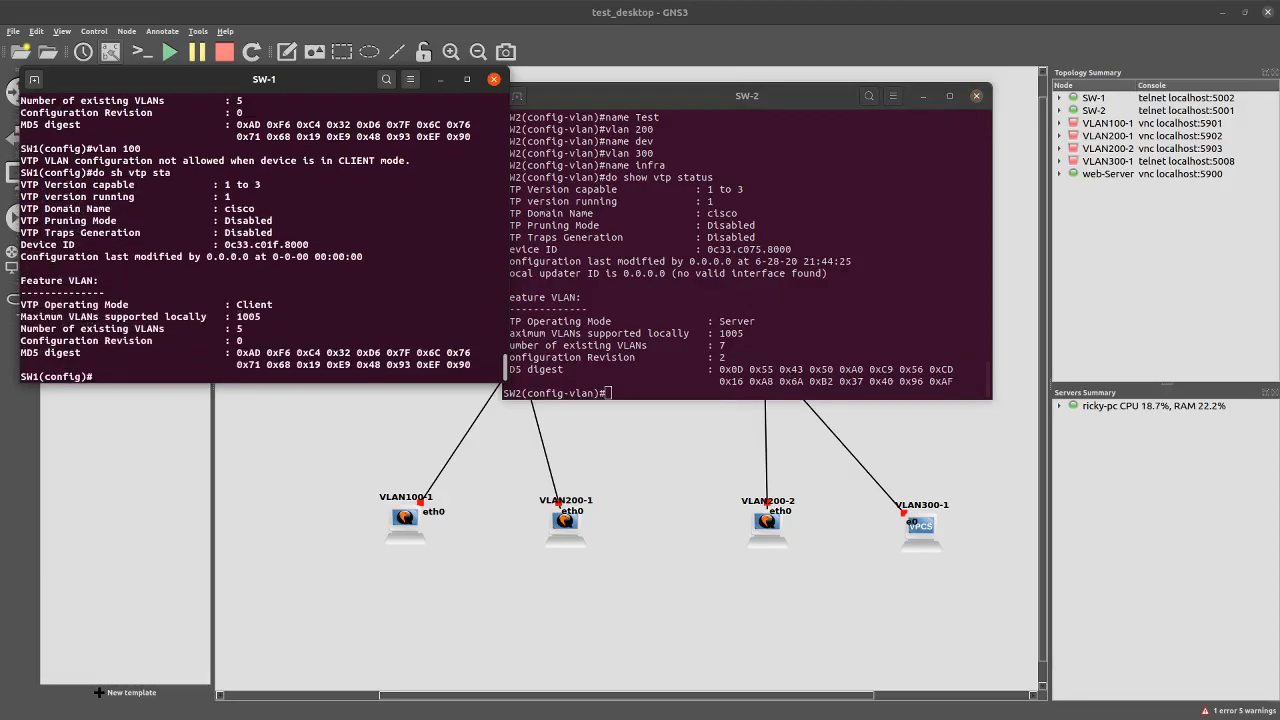
left_click_drag(250, 330, 20, 318)
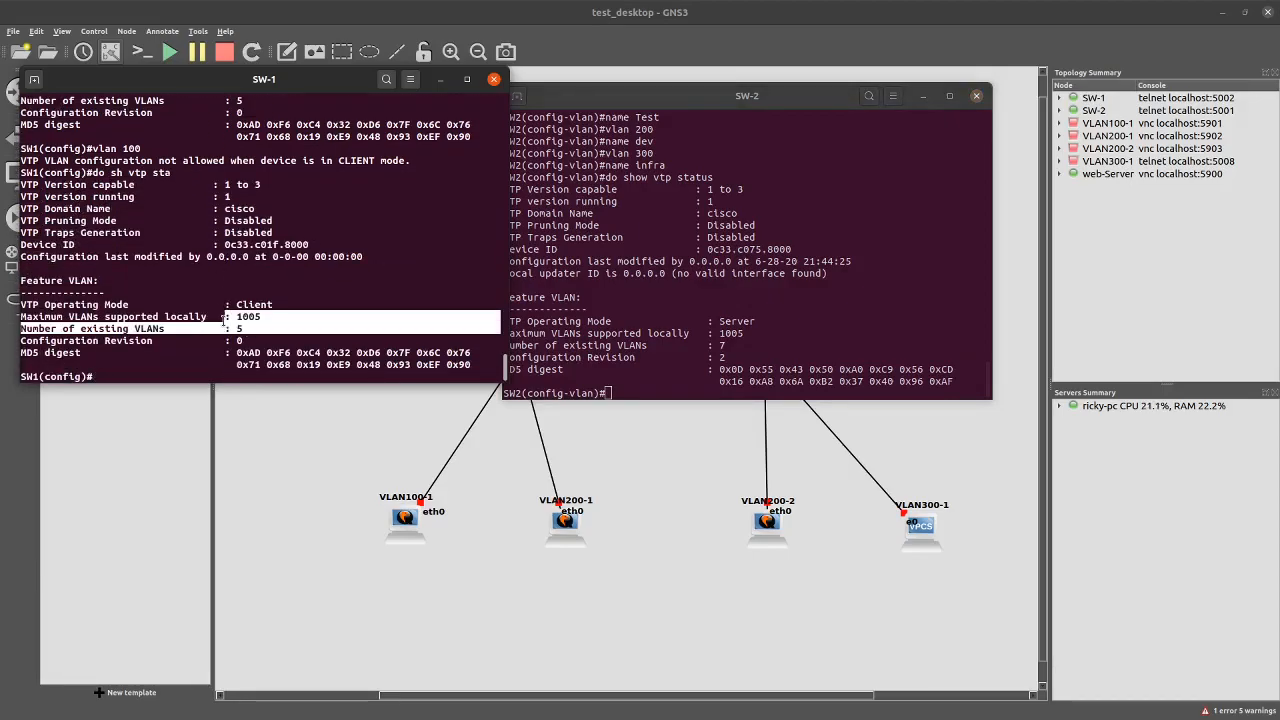
left_click_drag(272, 304, 213, 298)
left_click_drag(284, 316, 207, 304)
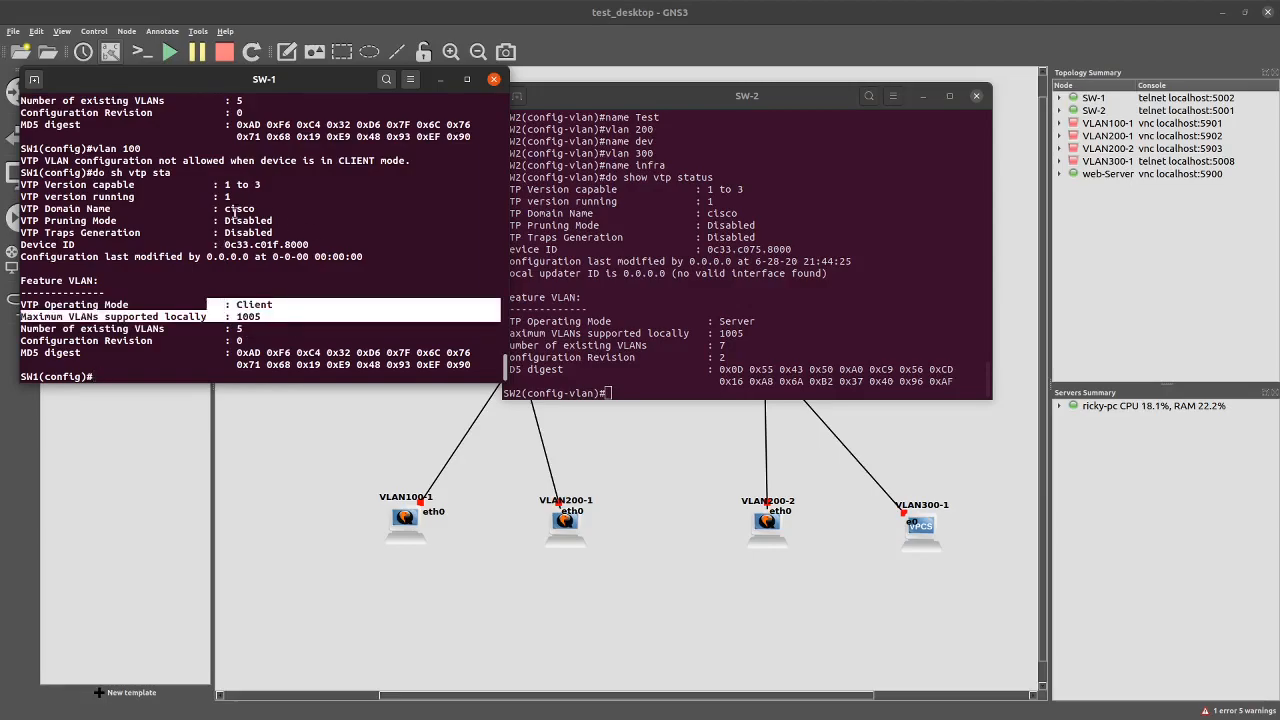
left_click(170, 373)
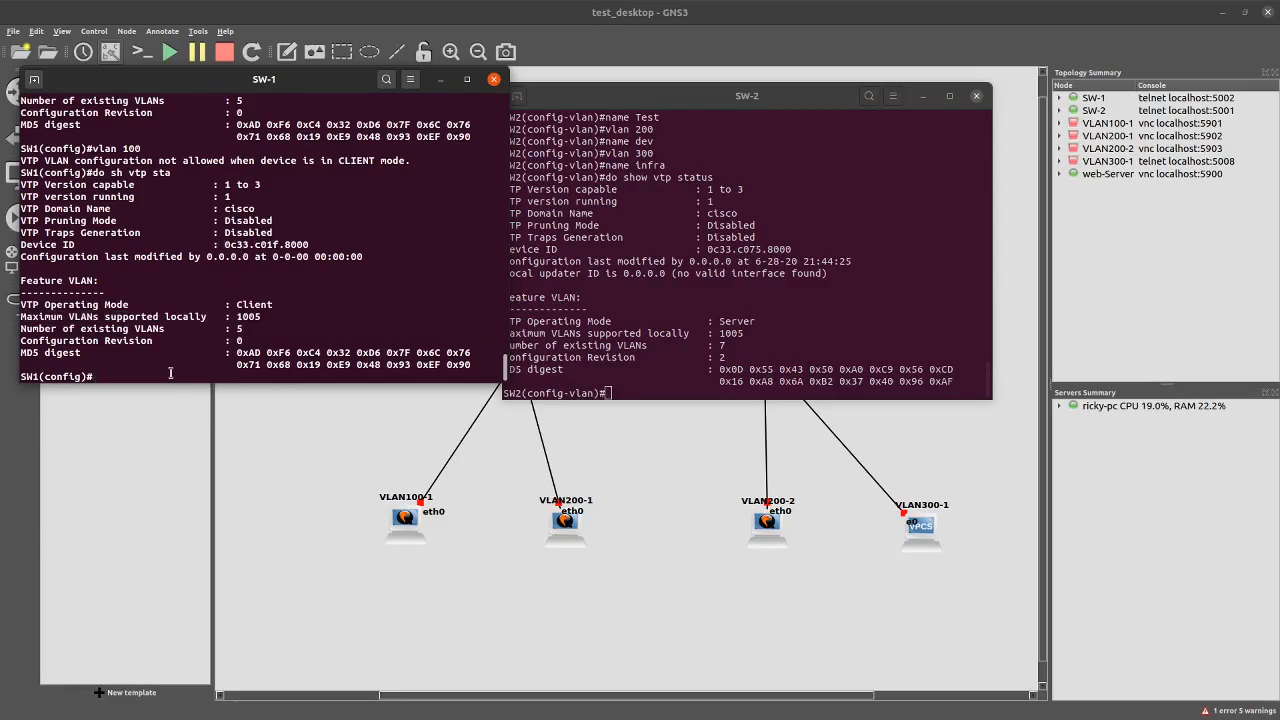
type("do copy run start")
key("Return")
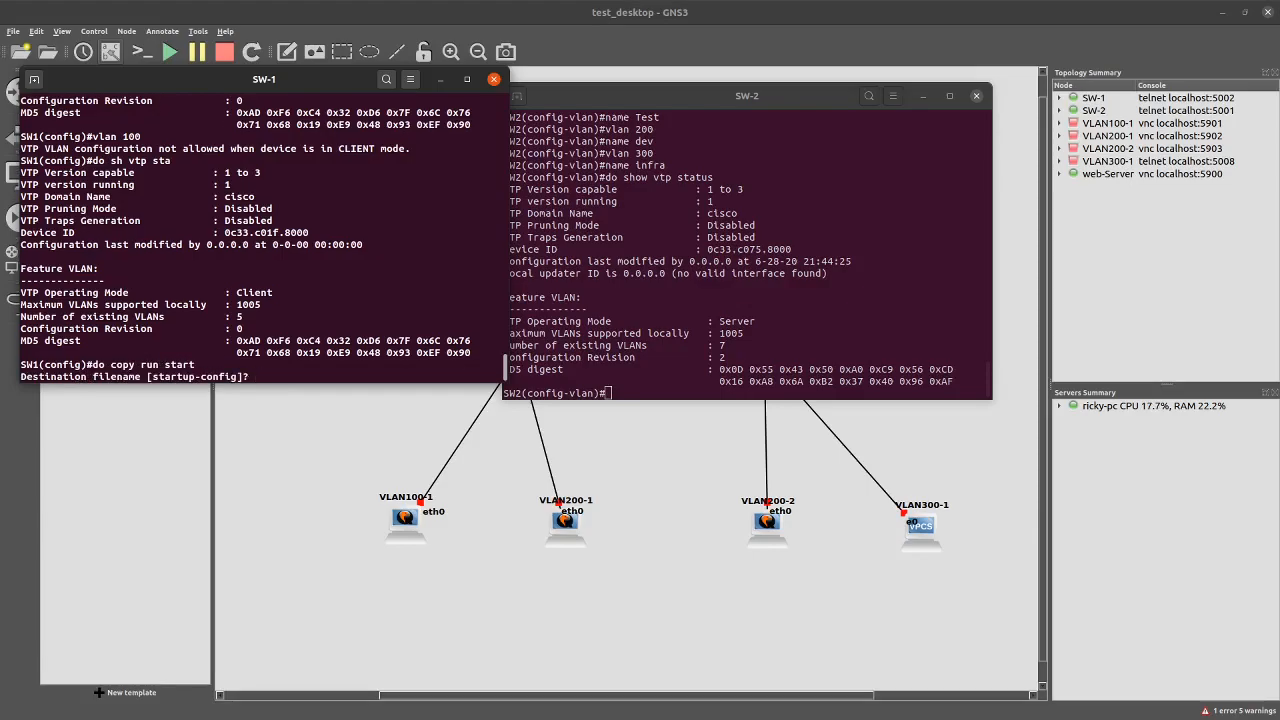
Save SW1 to startup-config, recheck its status (revision 0, 5 VLANs), and recall SW2's status command
key("Return")
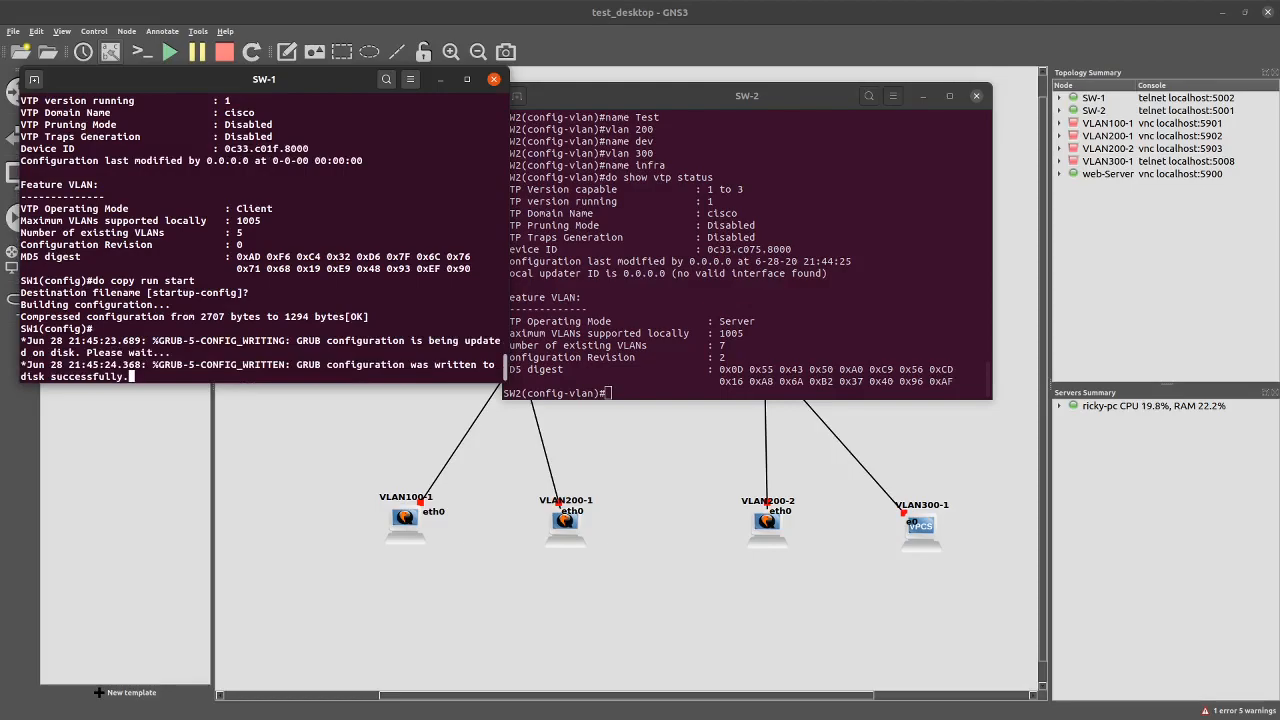
key("Return")
key("Up")
key("BackSpace")
key("BackSpace")
key("BackSpace")
key("BackSpace")
key("BackSpace")
key("BackSpace")
key("BackSpace")
key("BackSpace")
key("BackSpace")
key("BackSpace")
key("BackSpace")
key("BackSpace")
key("BackSpace")
key("BackSpace")
type("sh vtp sta")
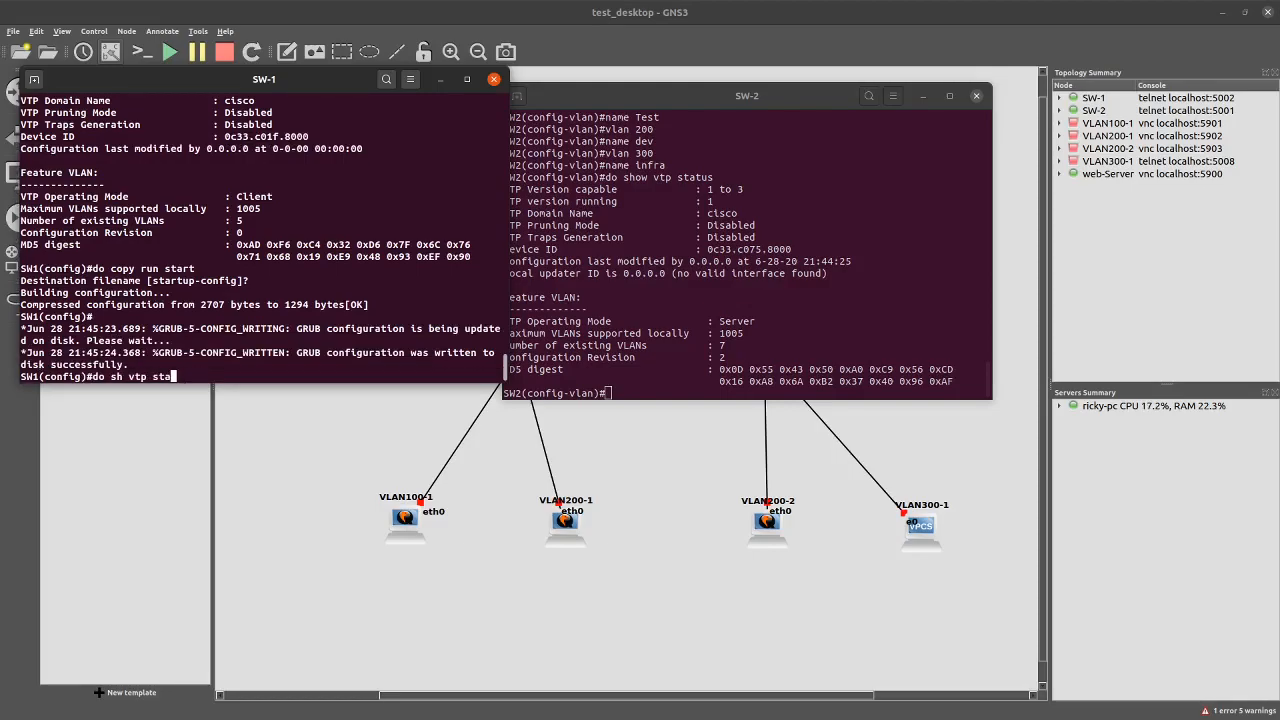
key("Return")
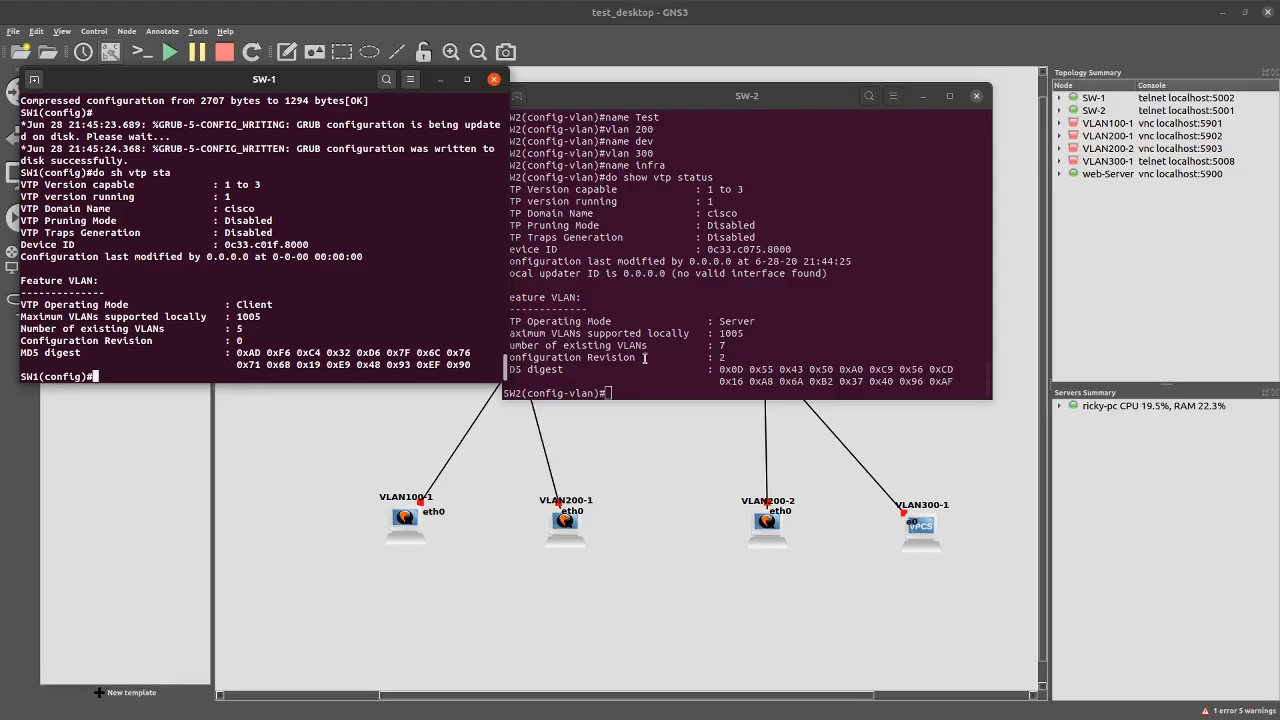
left_click(666, 384)
key("Up")
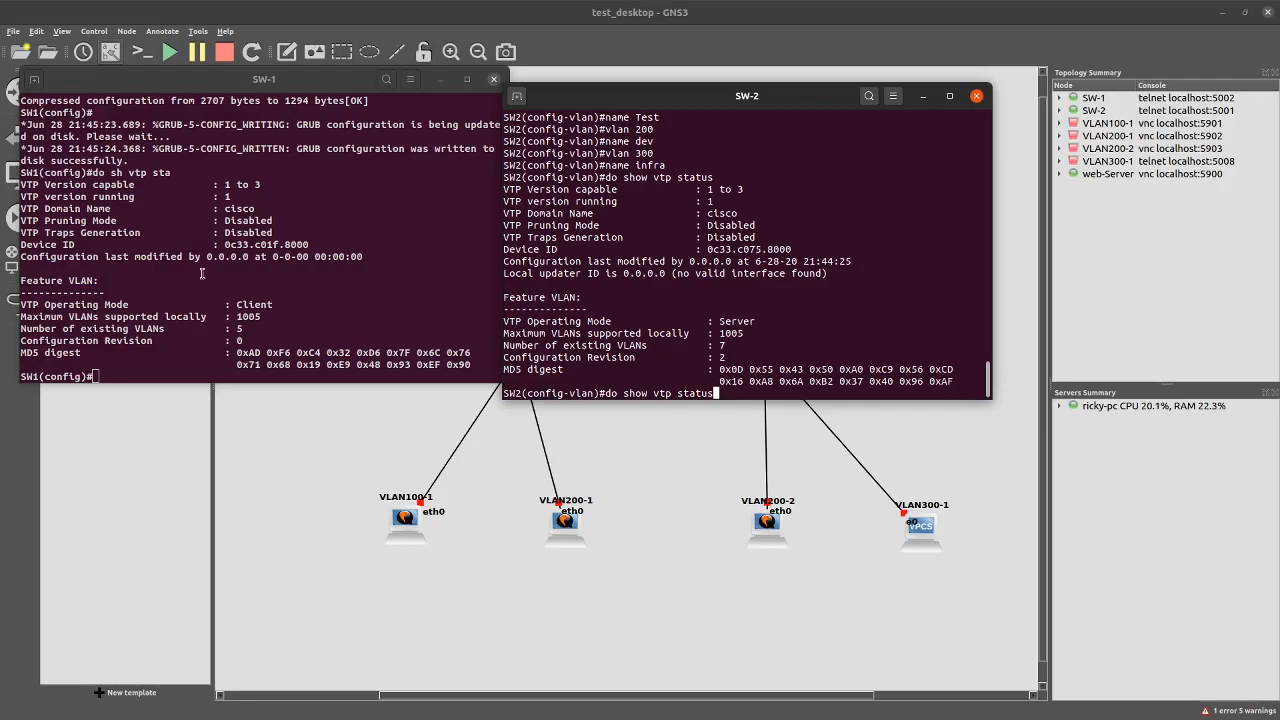
Show SW-1's VTP counters with 'do sh vtp counters' and highlight the zero advertisement counts
left_click(179, 348)
type("do")
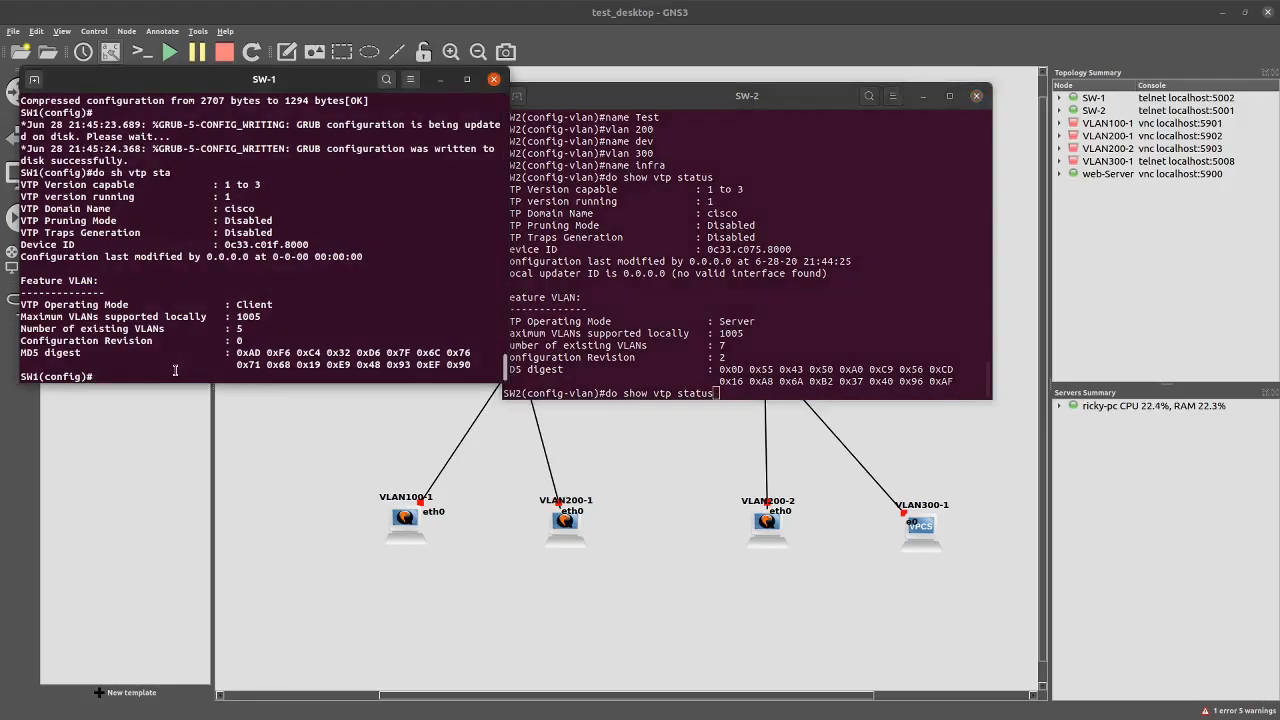
type(" sh vt")
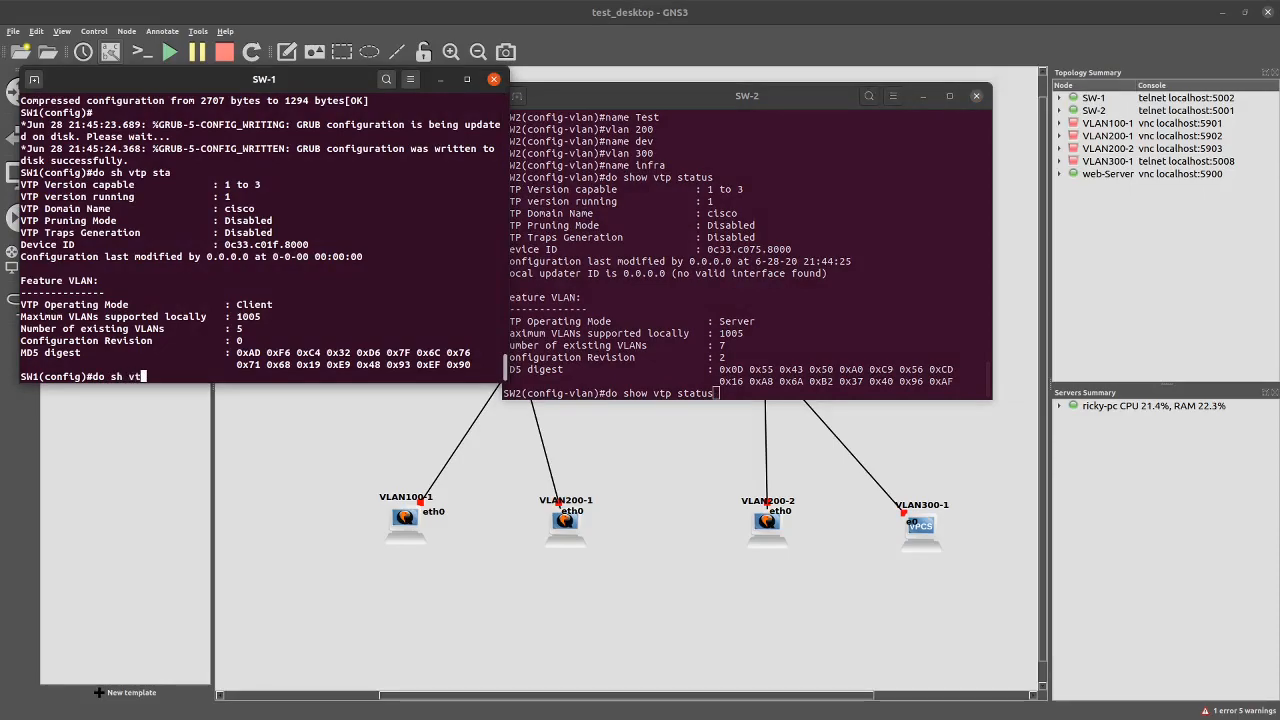
type("p cou")
key("Tab")
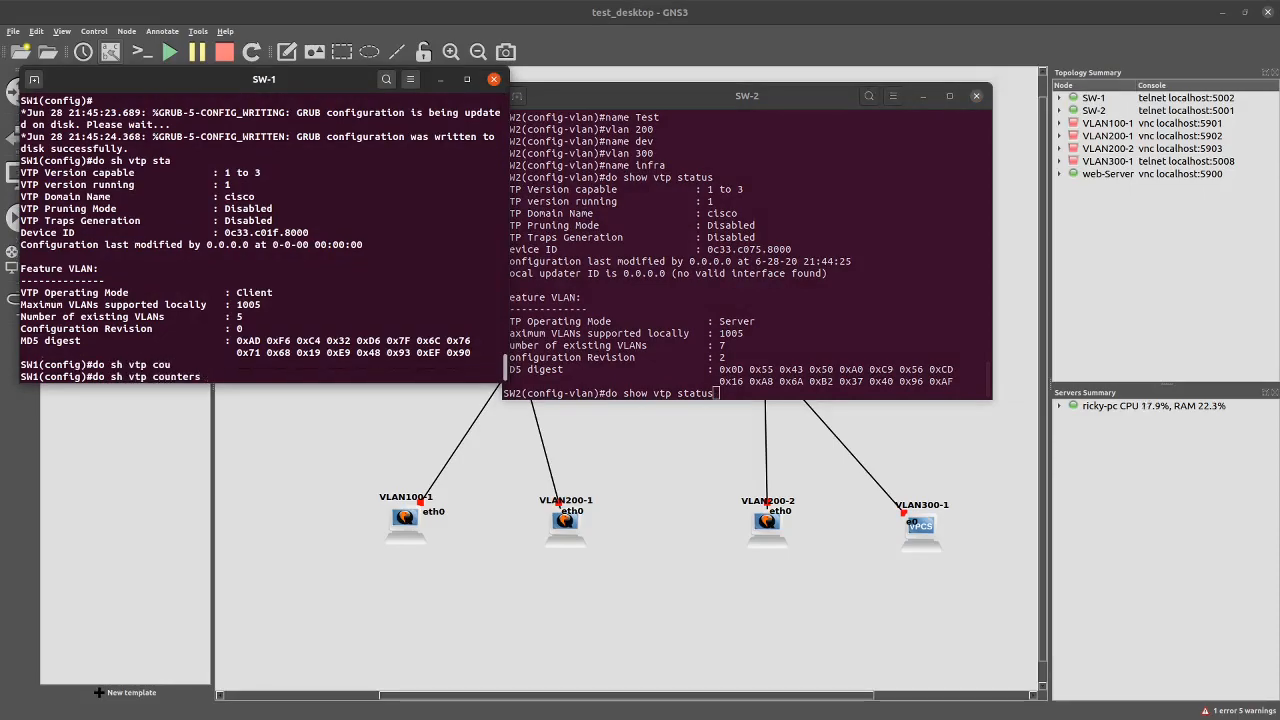
key("Return")
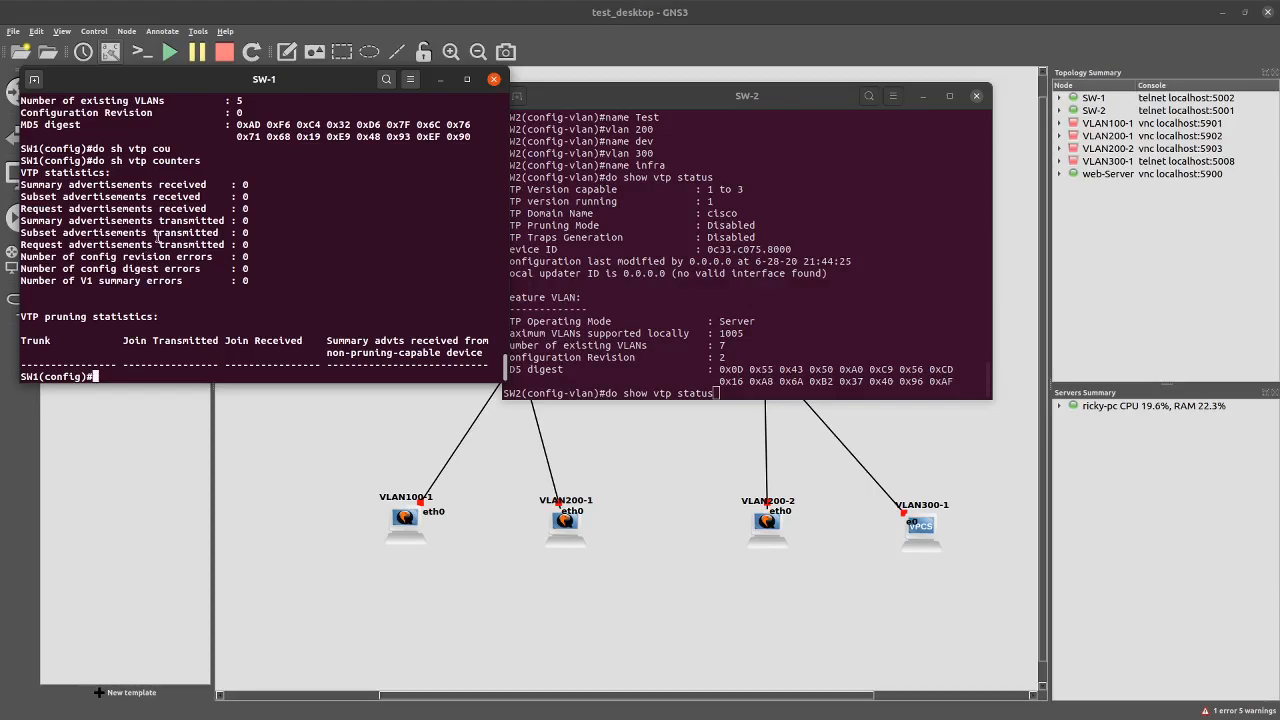
left_click_drag(169, 184, 226, 288)
left_click_drag(20, 314, 484, 356)
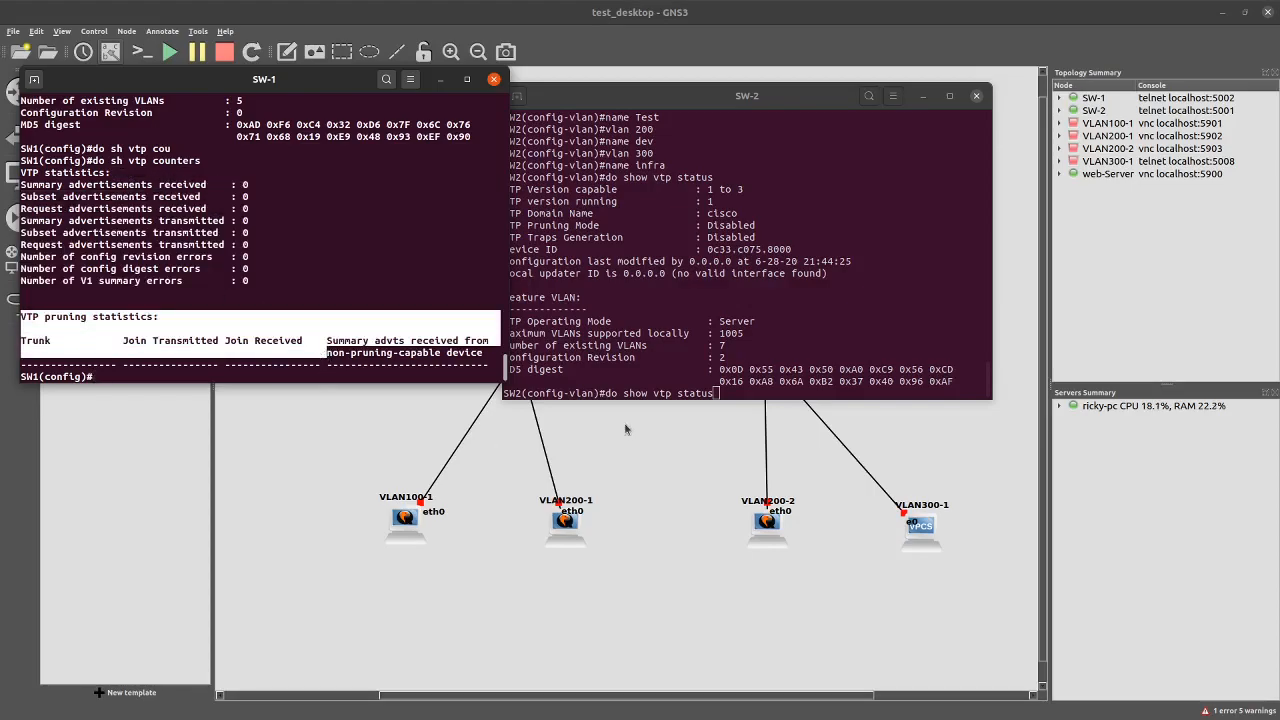
On SW-2, replace the recalled command with 'do copy run start'
left_click(722, 393)
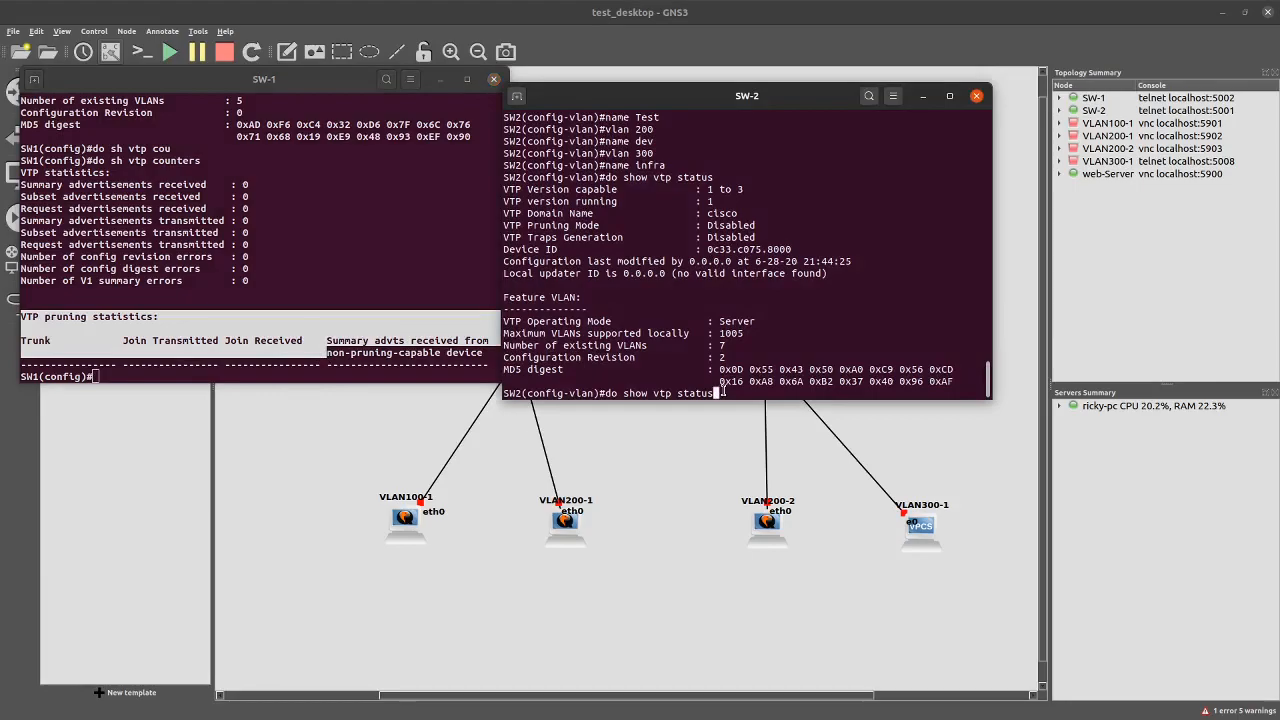
key("BackSpace")
key("BackSpace")
key("BackSpace")
key("BackSpace")
key("BackSpace")
key("BackSpace")
key("BackSpace")
key("BackSpace")
key("BackSpace")
key("BackSpace")
key("BackSpace")
key("BackSpace")
key("BackSpace")
key("BackSpace")
key("BackSpace")
key("BackSpace")
key("BackSpace")
key("BackSpace")
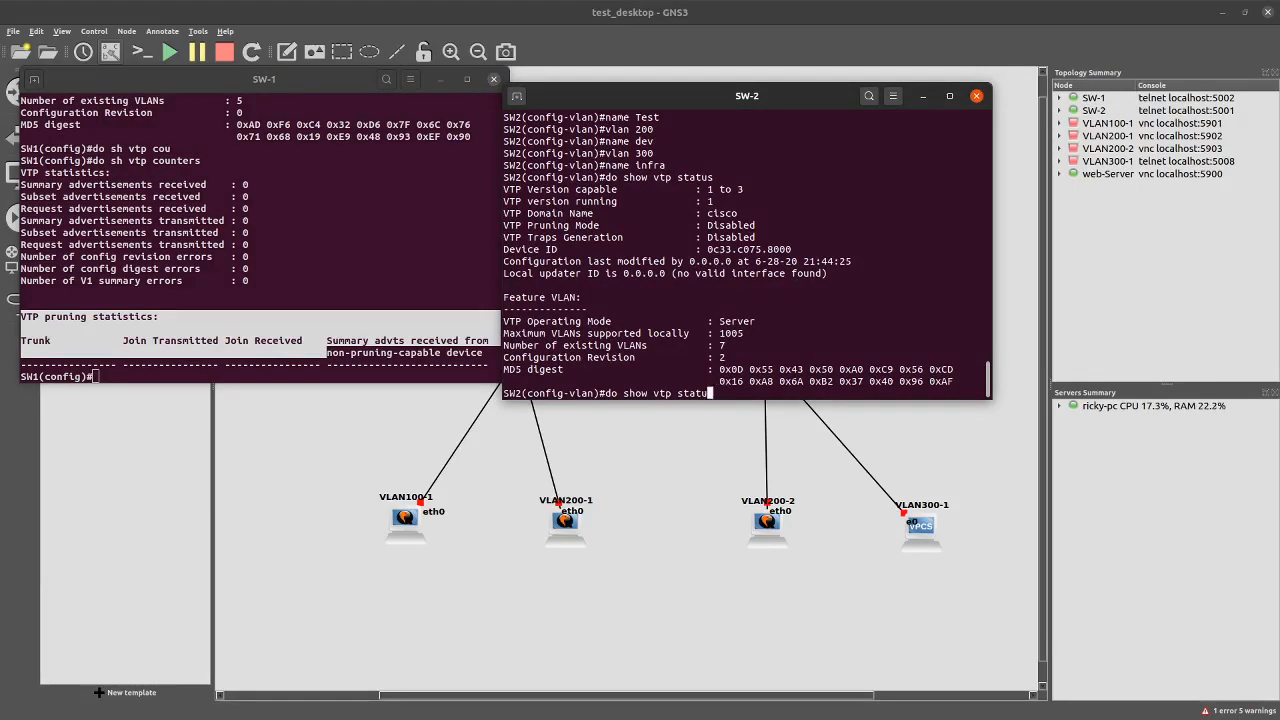
type("do copy run start")
Save SW-2's running configuration to startup-config, accepting the default filename
key("Return")
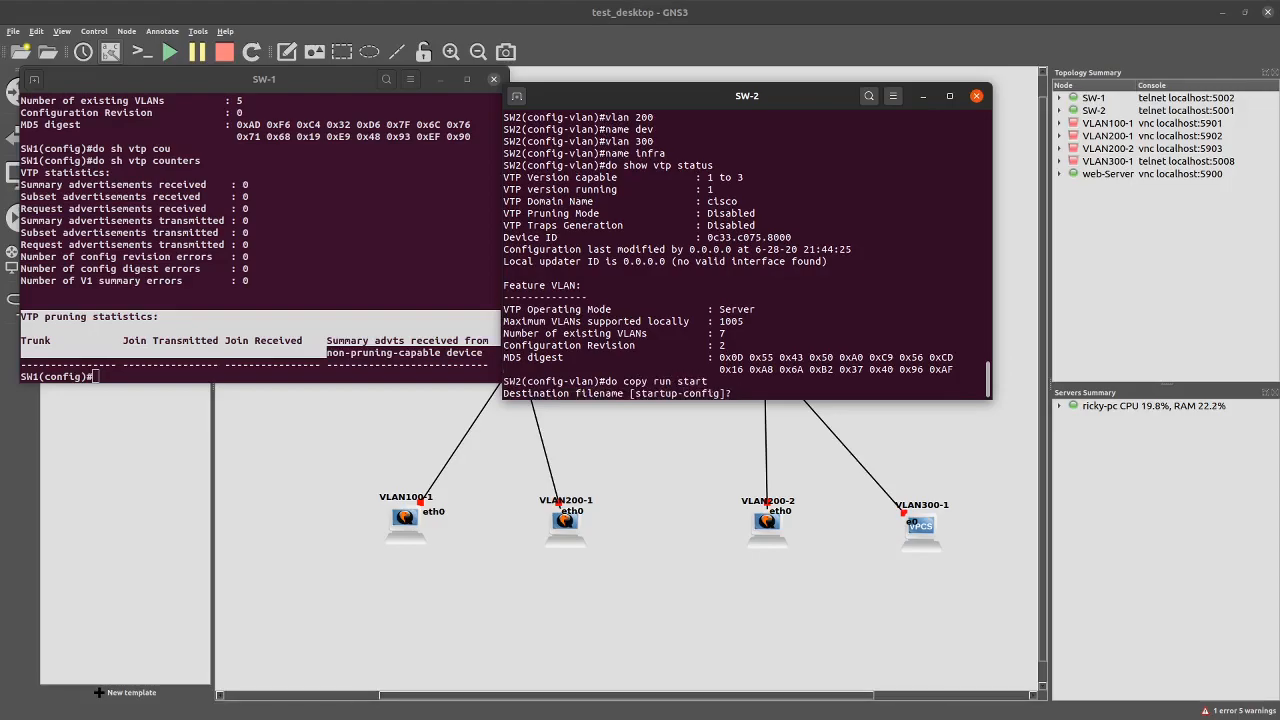
key("Return")
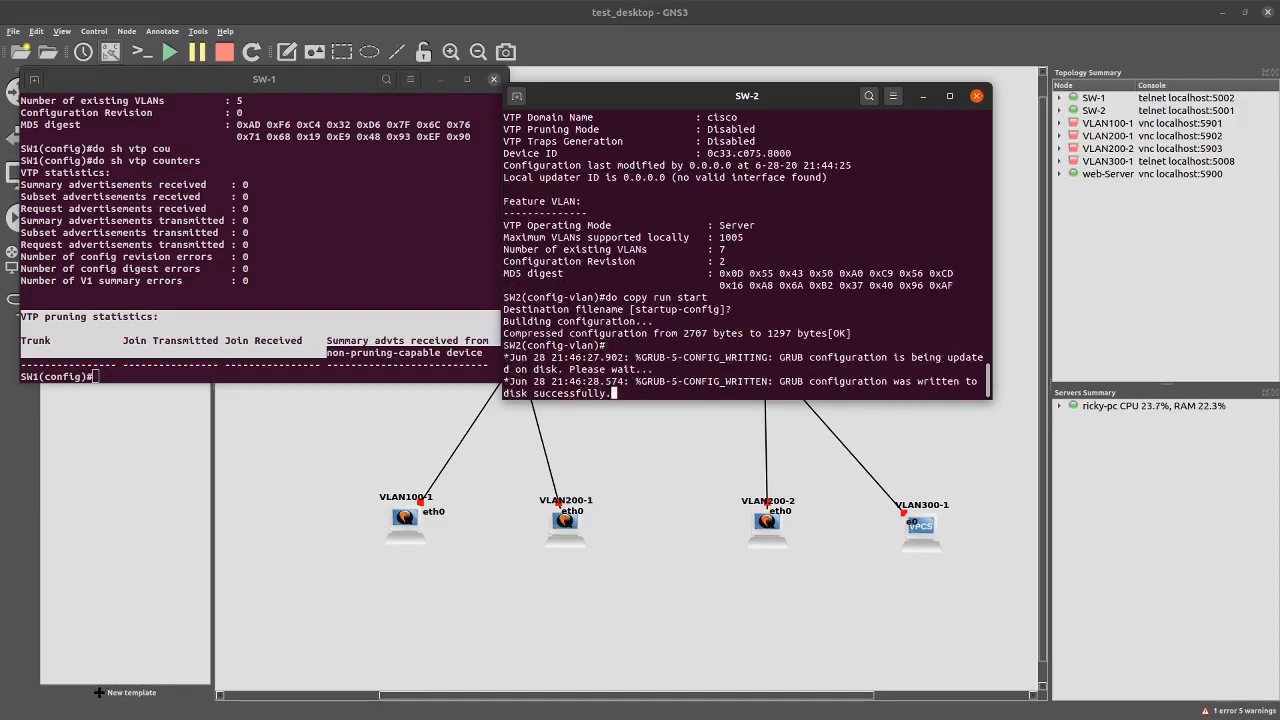
key("Return")
key("Return")
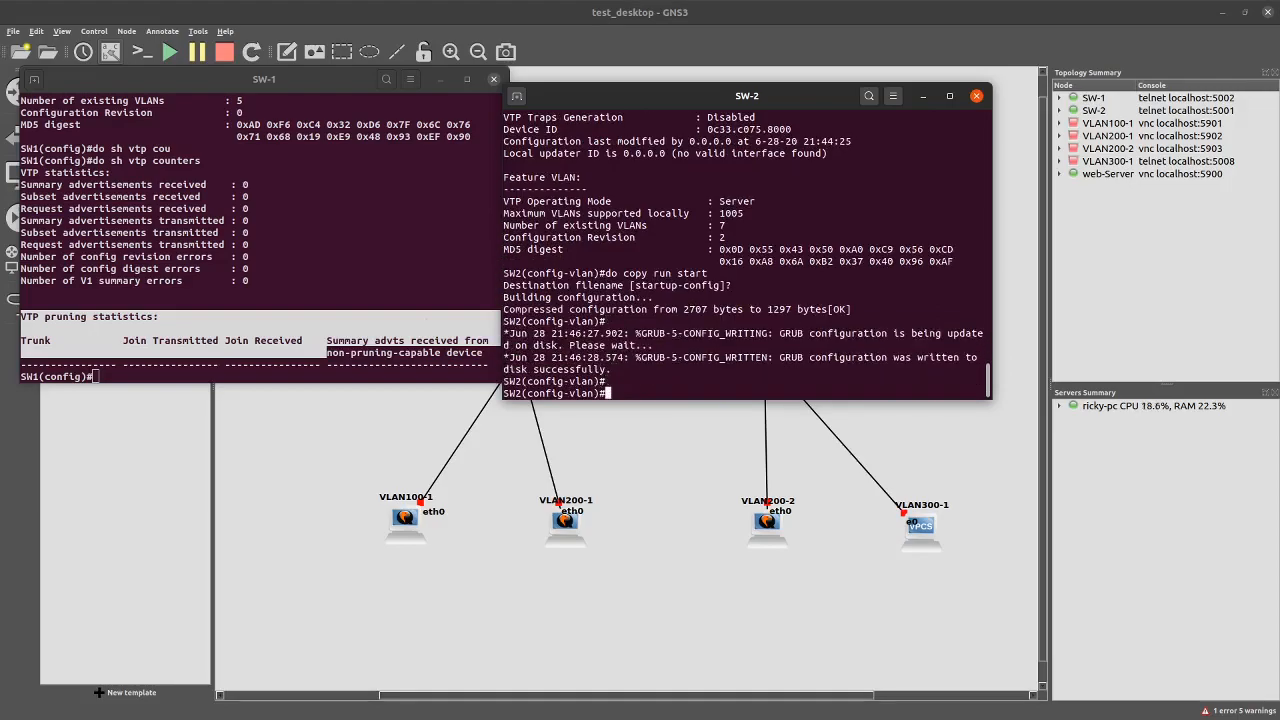
Run 'do sh vtp sta' on SW-1 to confirm 5 VLANs at revision 0
left_click(252, 364)
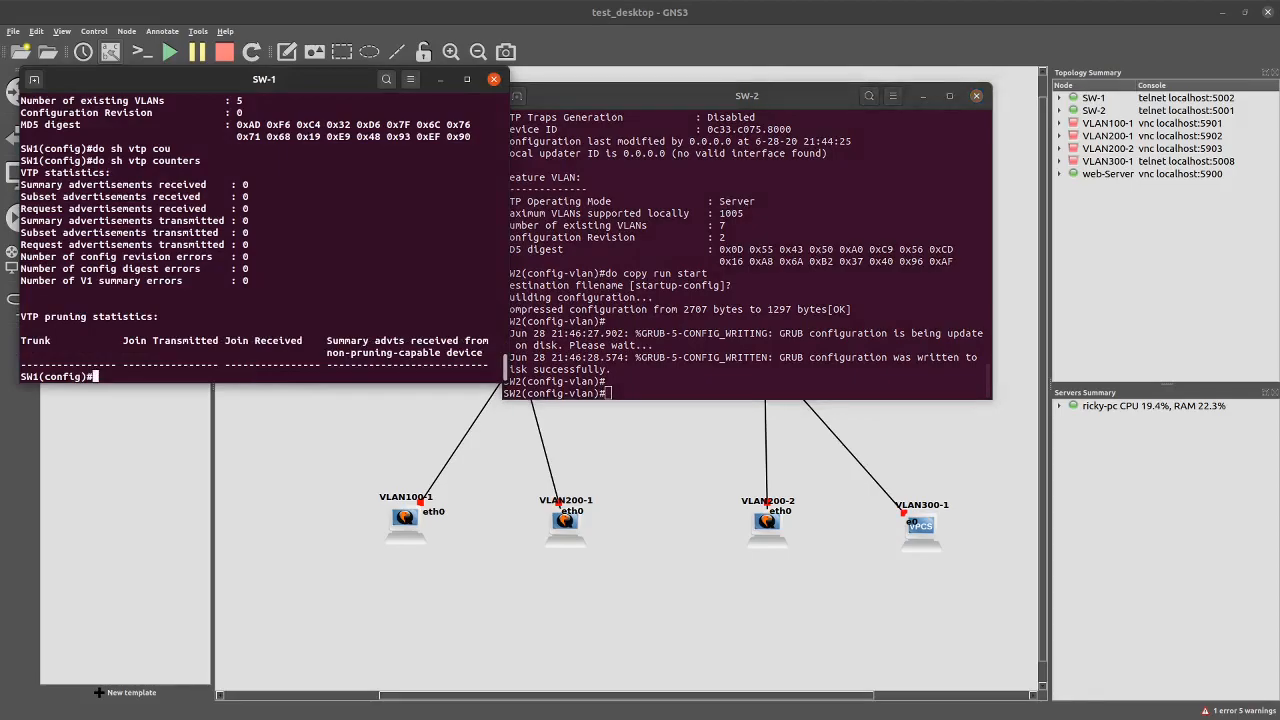
key("Up")
key("BackSpace")
key("BackSpace")
key("BackSpace")
key("BackSpace")
key("BackSpace")
key("BackSpace")
key("BackSpace")
key("BackSpace")
type("sta")
key("Return")
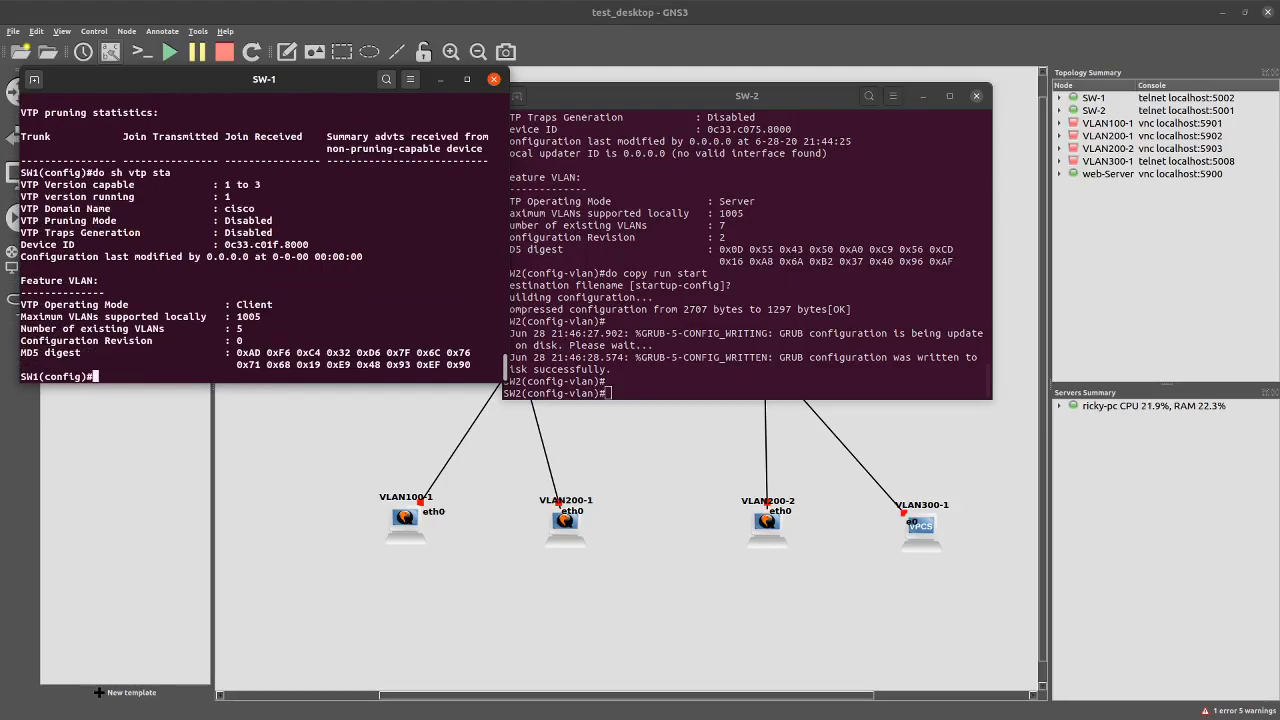
left_click(684, 383)
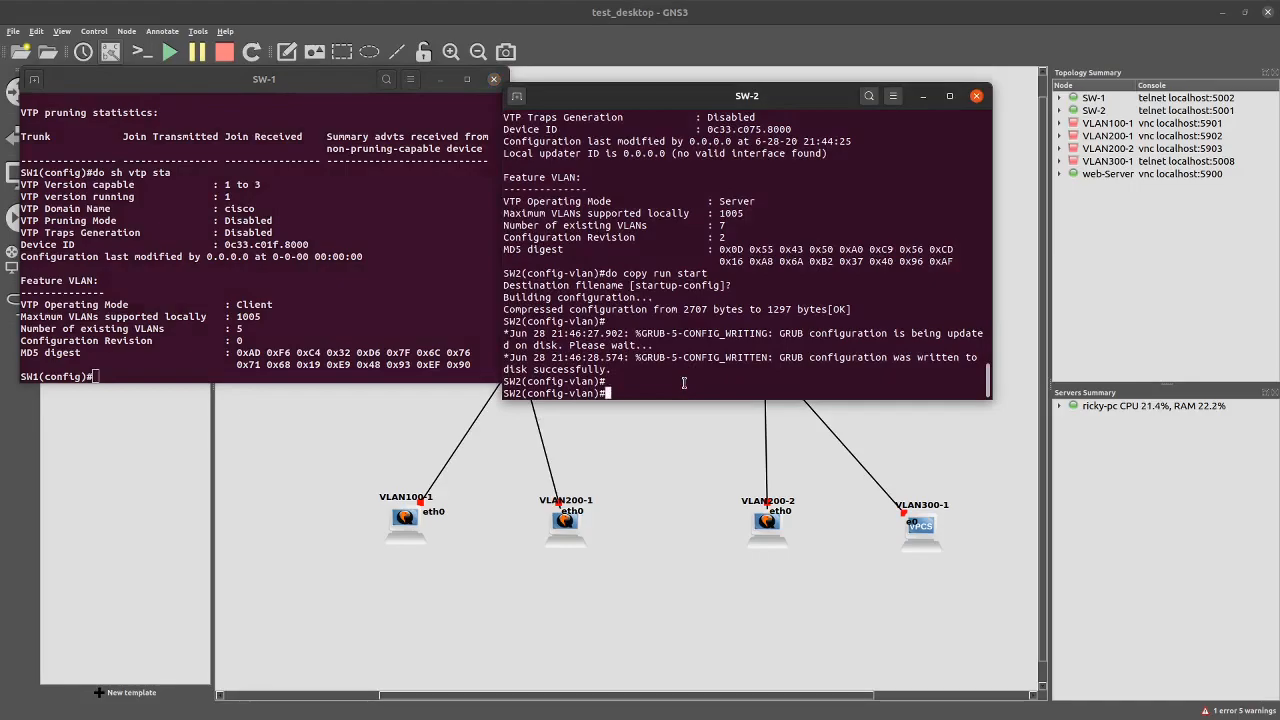
type("set vtp ver")
Abandon the failed 'set vtp ver' attempts and exit SW-2 back to privileged EXEC mode
key("Tab")
key("BackSpace")
key("BackSpace")
key("BackSpace")
key("Tab")
key("Tab")
key("BackSpace")
key("BackSpace")
key("BackSpace")
key("BackSpace")
key("BackSpace")
key("BackSpace")
key("BackSpace")
key("BackSpace")
type("exit")
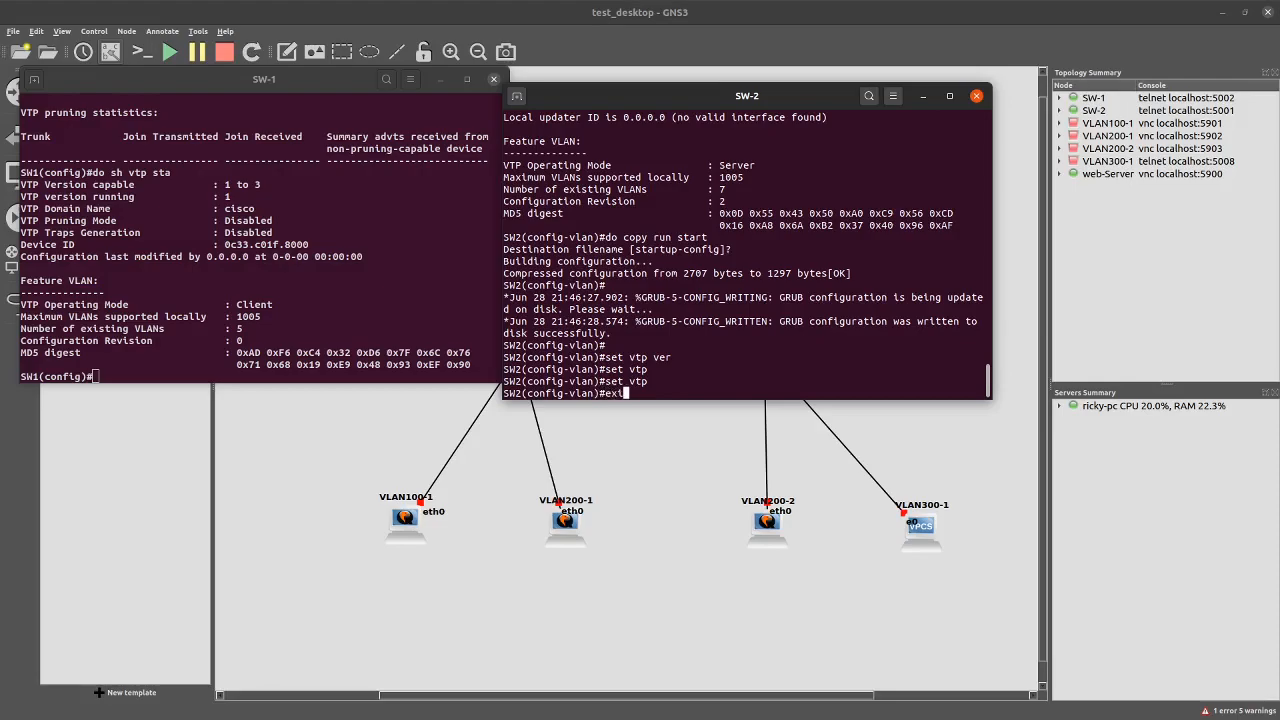
key("Return")
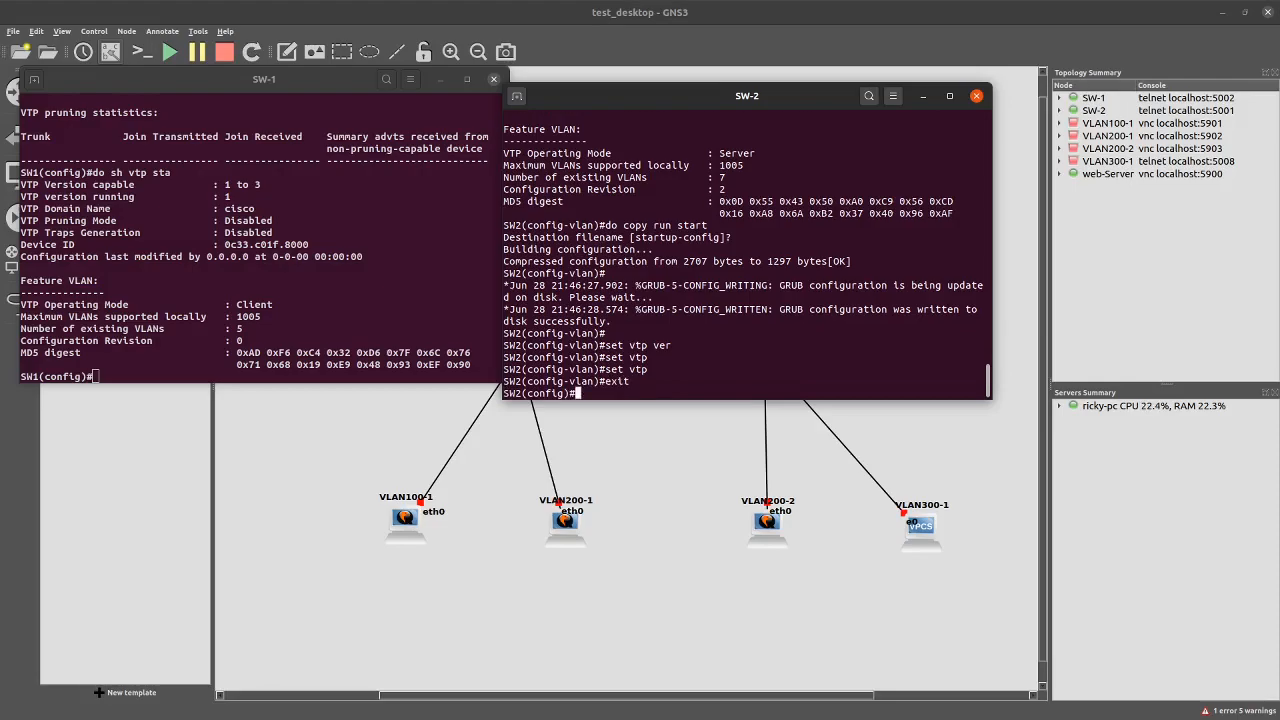
type("set vtp ver")
key("question")
key("BackSpace")
key("BackSpace")
key("BackSpace")
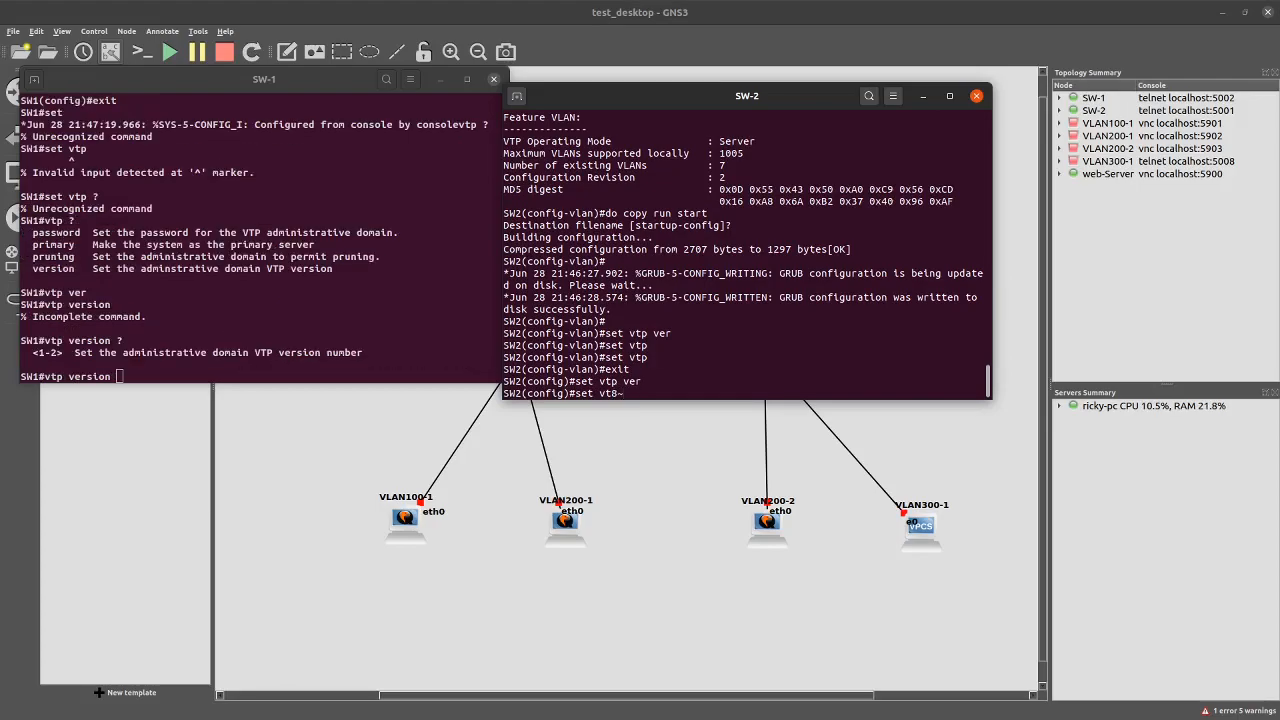
key("BackSpace")
key("BackSpace")
key("BackSpace")
key("BackSpace")
key("BackSpace")
key("BackSpace")
key("BackSpace")
key("BackSpace")
type("exit")
key("Return")
Set SW-2 to VTP version 2 and confirm it with 'sh vtp status' (revision 4, 8 VLANs)
type("vtp ver")
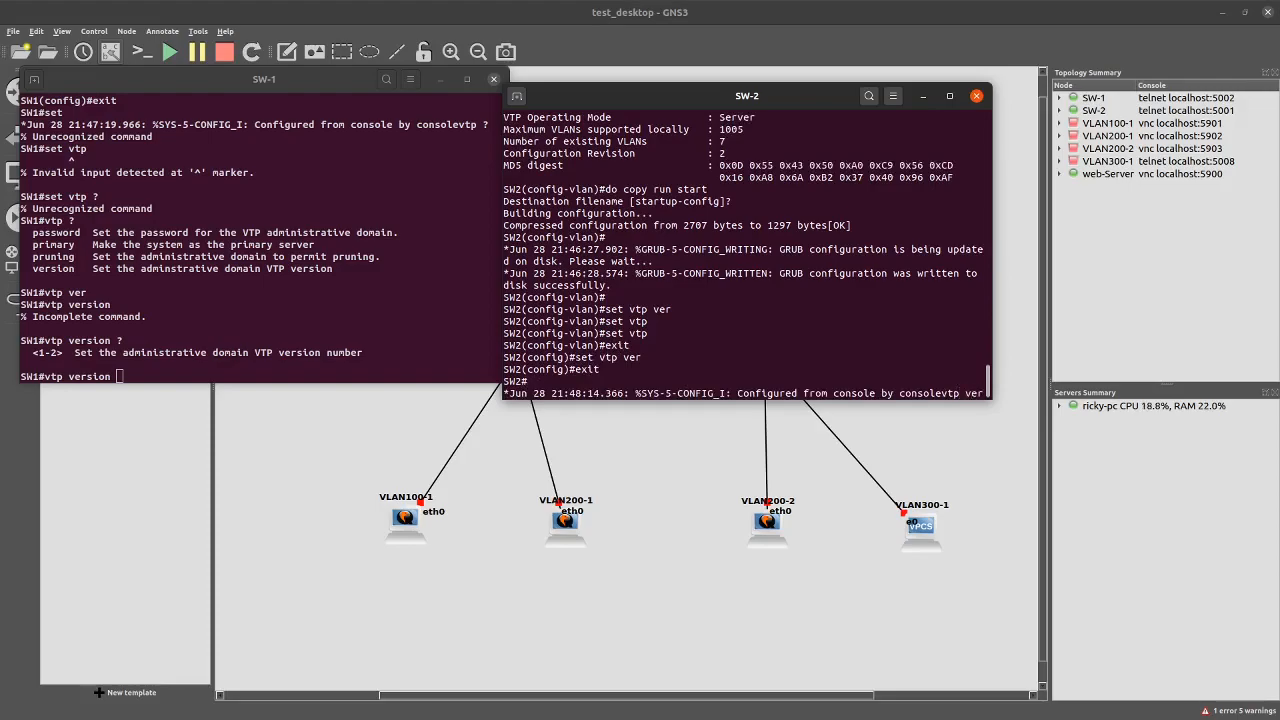
key("Tab")
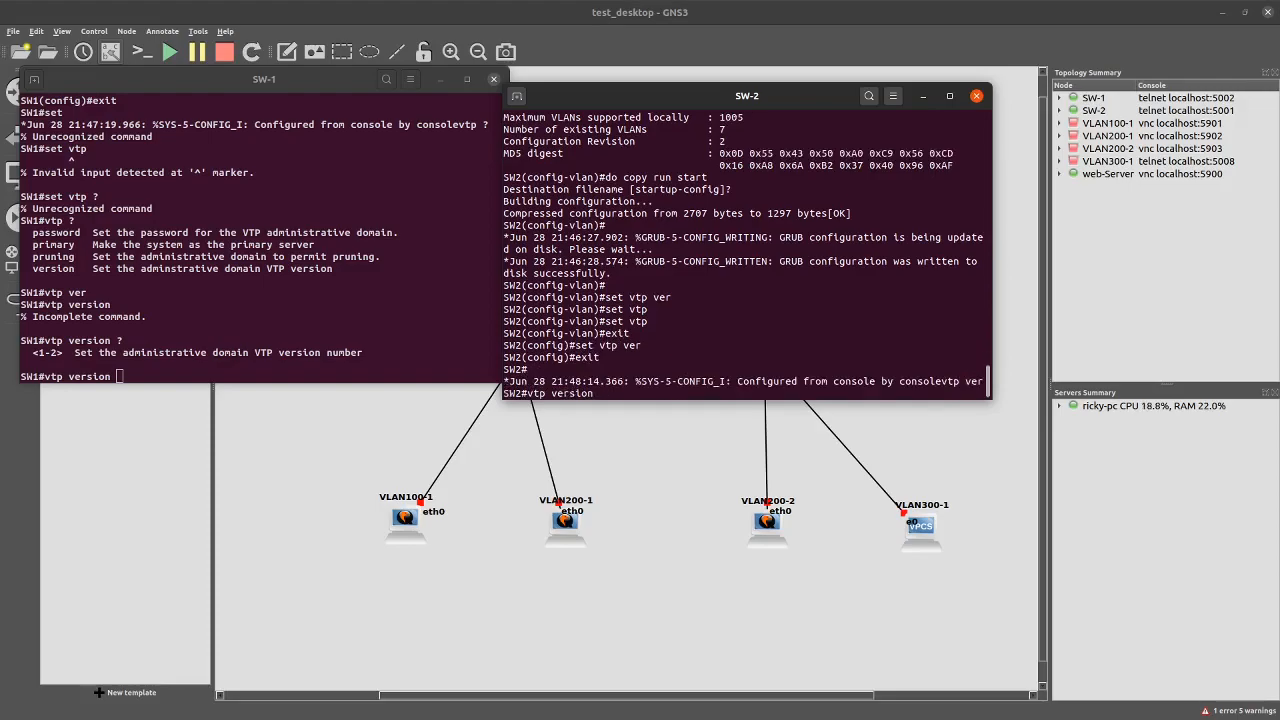
type("2")
key("Return")
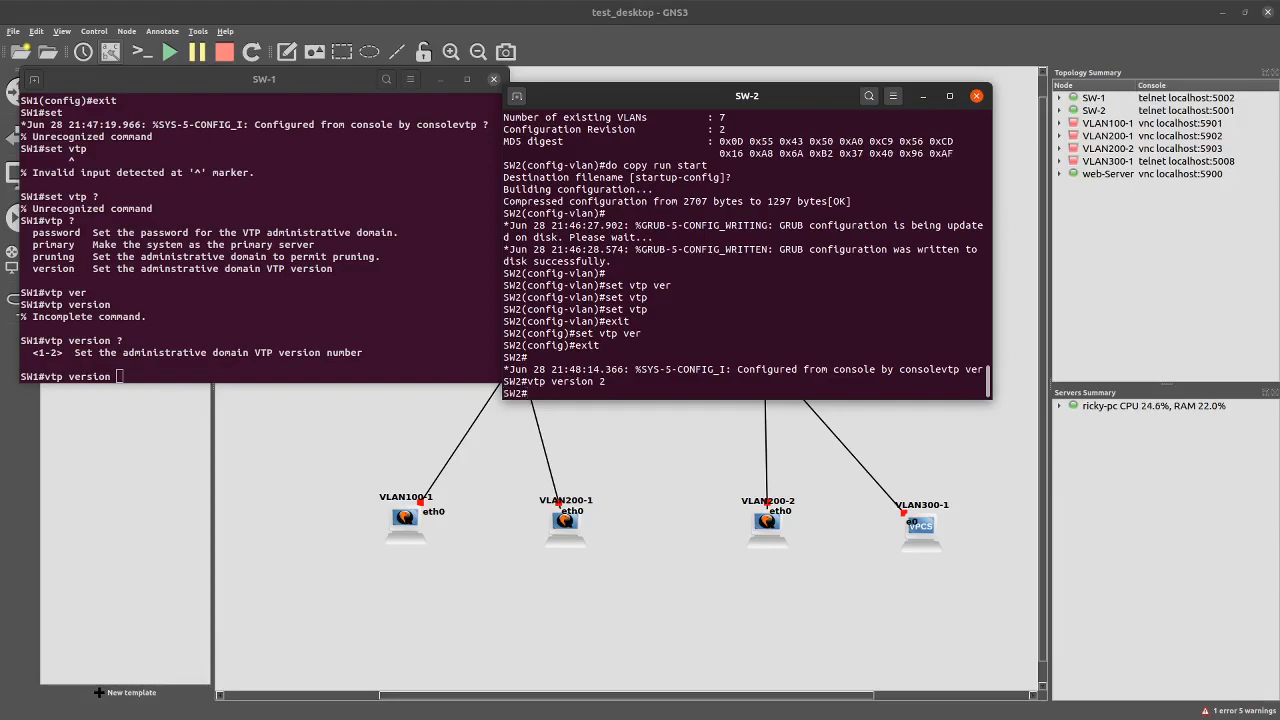
type("sh vtp status")
key("Return")
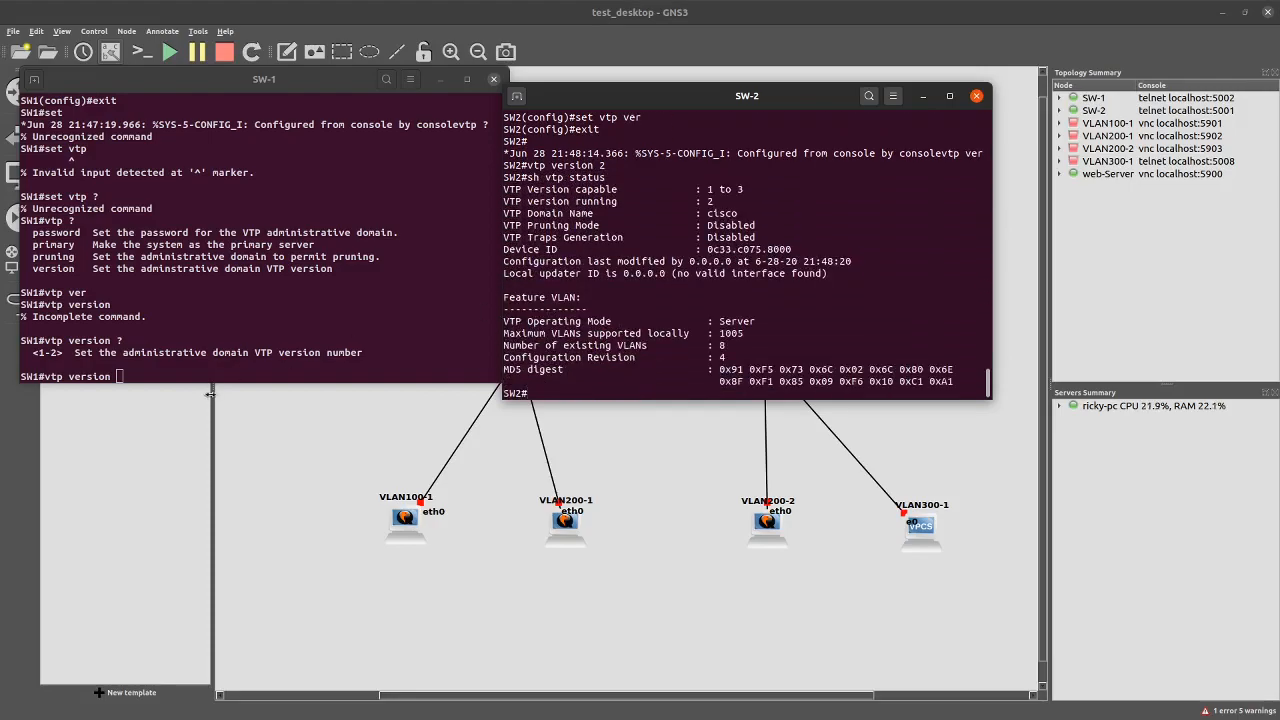
left_click(172, 375)
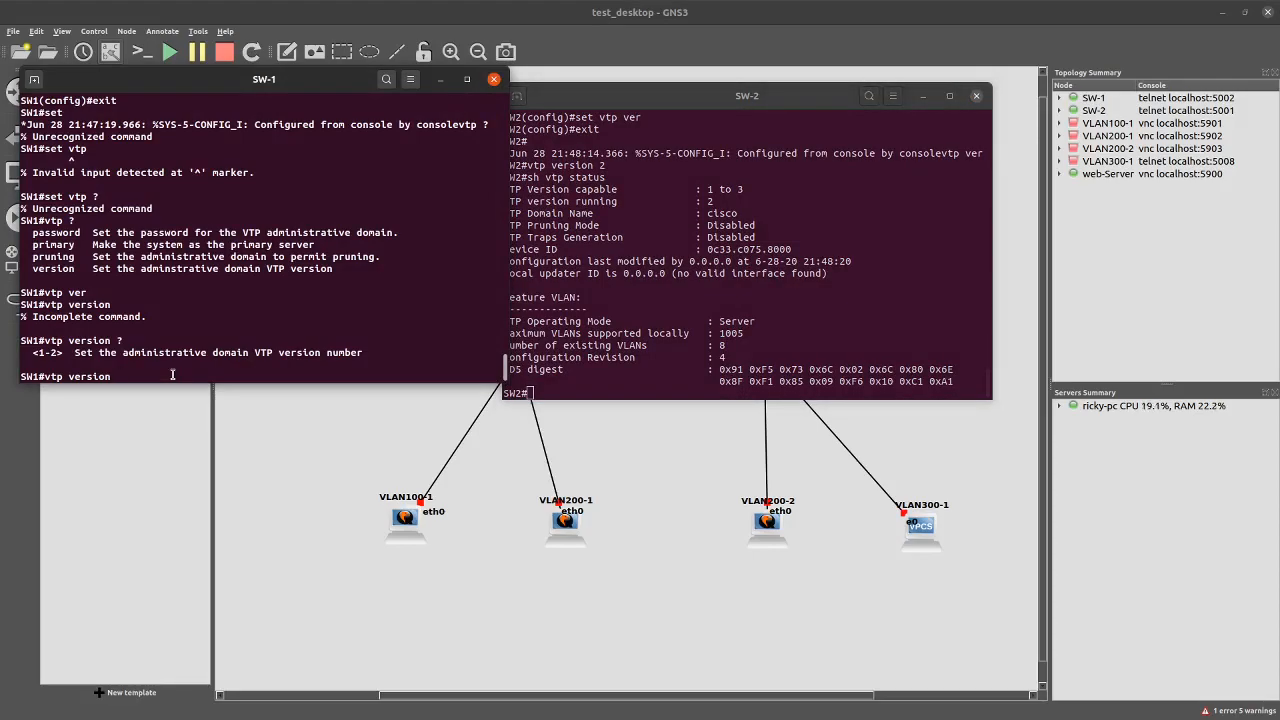
Attempt 'vtp version 2' on SW-1, which client mode refuses, then run 'sh vtp stat'
type("2")
key("Return")
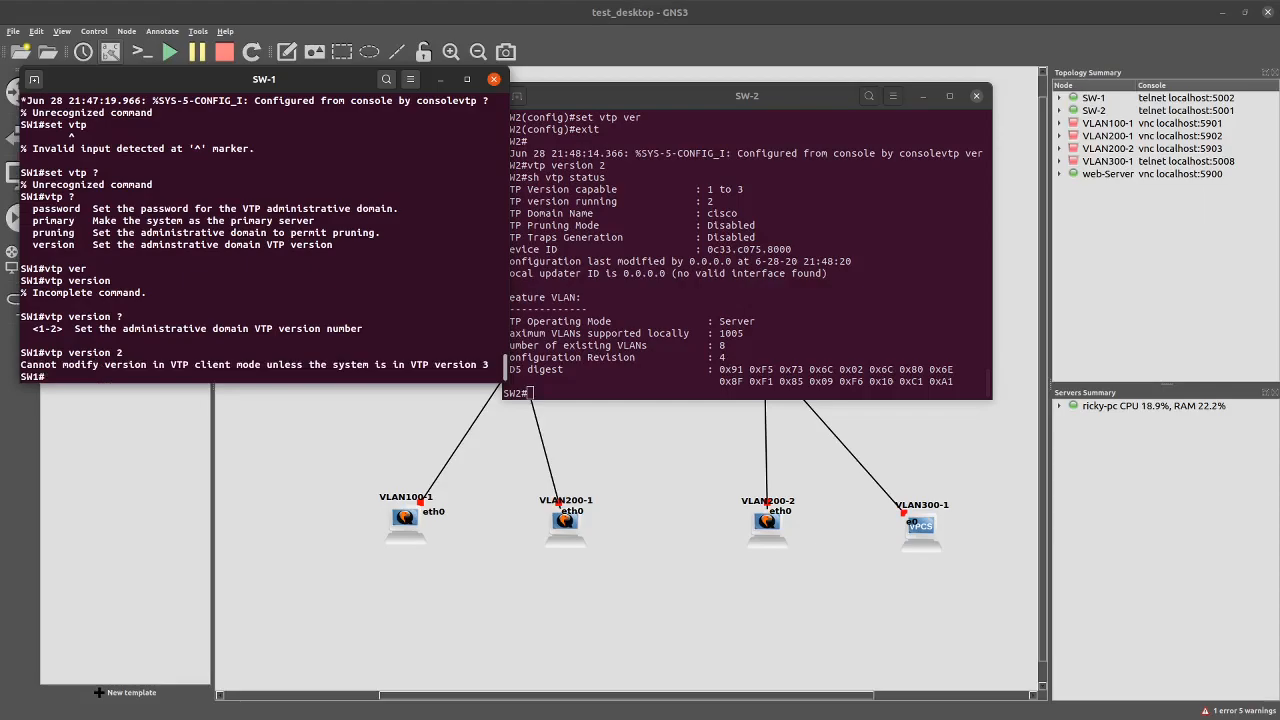
key("Up")
key("Up")
key("Up")
key("Up")
key("Up")
key("Down")
key("Down")
key("Down")
key("BackSpace")
key("BackSpace")
key("BackSpace")
key("BackSpace")
key("BackSpace")
key("BackSpace")
key("BackSpace")
key("BackSpace")
key("BackSpace")
key("BackSpace")
key("BackSpace")
key("BackSpace")
type("sh vtp stat")
key("Return")
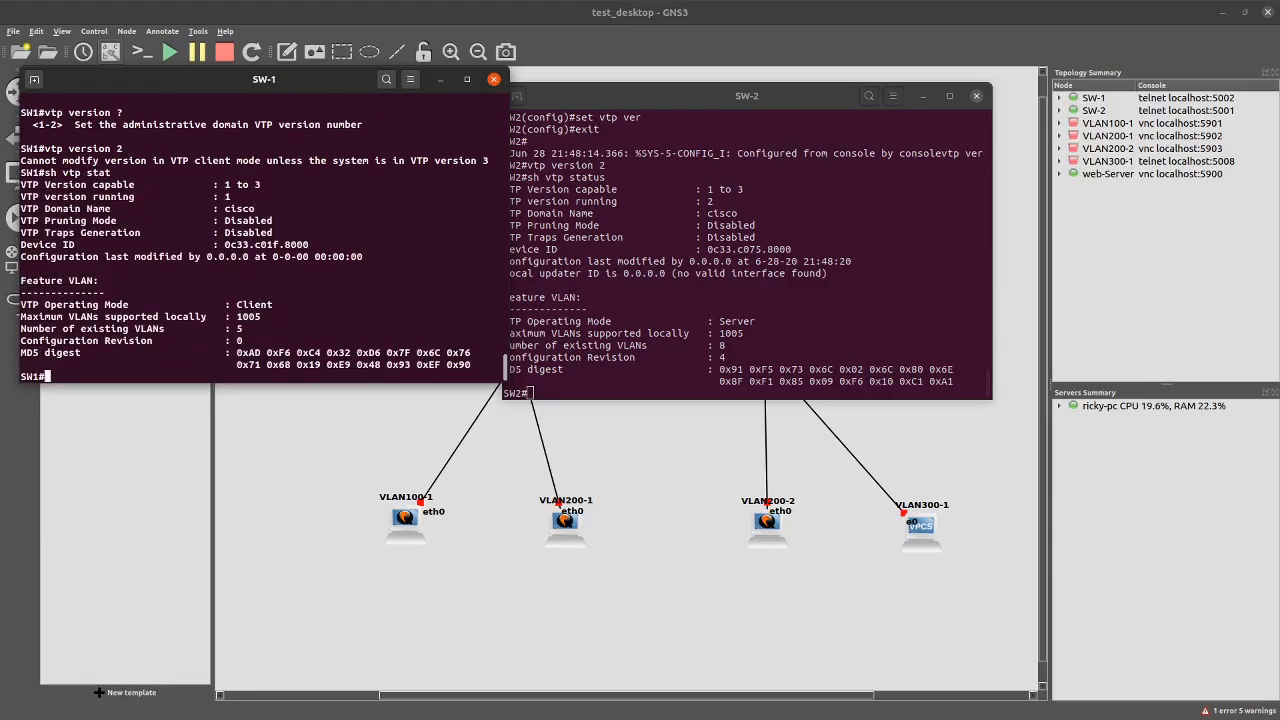
Type and discard 'vtp version 2', 'config t' and 'set vtp' on SW-1
type("vtp version 2")
key("BackSpace")
key("BackSpace")
key("BackSpace")
key("BackSpace")
key("BackSpace")
key("BackSpace")
key("BackSpace")
key("BackSpace")
key("BackSpace")
key("BackSpace")
key("BackSpace")
type("config t")
key("BackSpace")
key("BackSpace")
key("BackSpace")
key("BackSpace")
key("BackSpace")
key("BackSpace")
key("BackSpace")
key("BackSpace")
type("set vtp")
key("BackSpace")
key("BackSpace")
key("BackSpace")
key("BackSpace")
key("BackSpace")
key("BackSpace")
key("BackSpace")
key("BackSpace")
Rerun SW-1's VTP status after fixing the typo: client mode, version 1, revision 0
type("sh vtp sttaus")
key("Return")
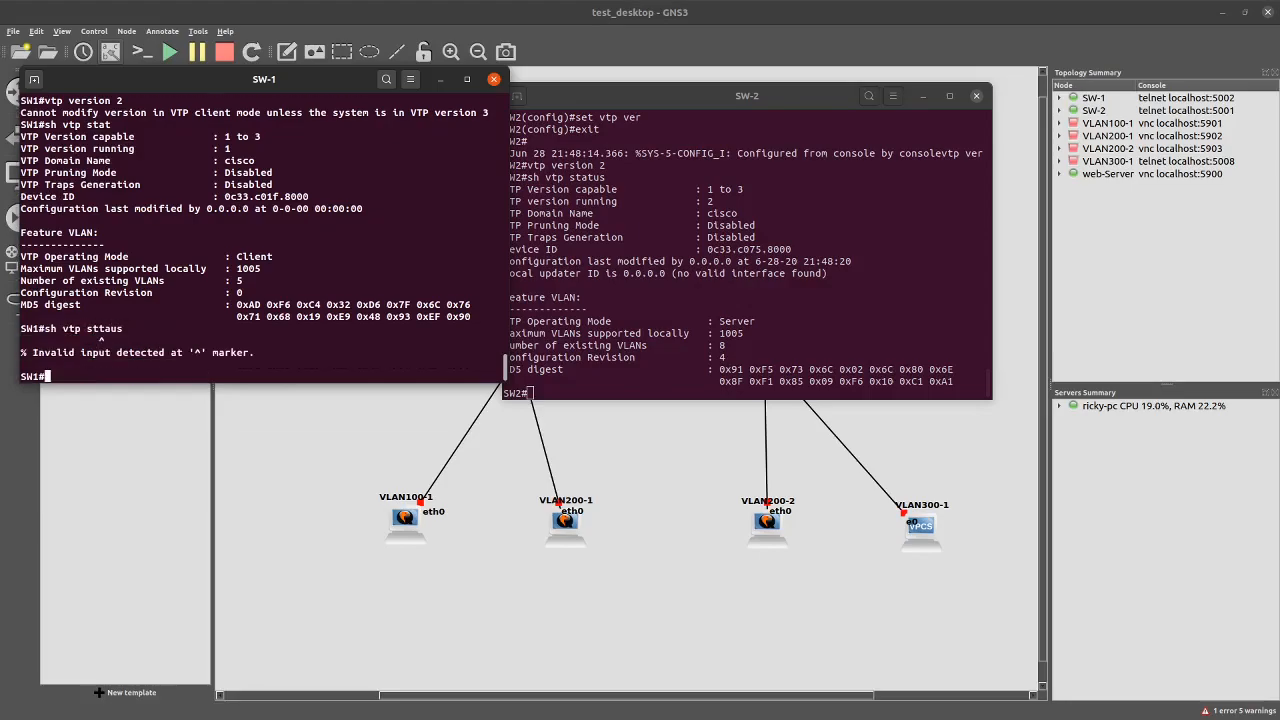
key("Up")
key("Left")
key("Left")
key("Left")
key("BackSpace")
key("Return")
key("Up")
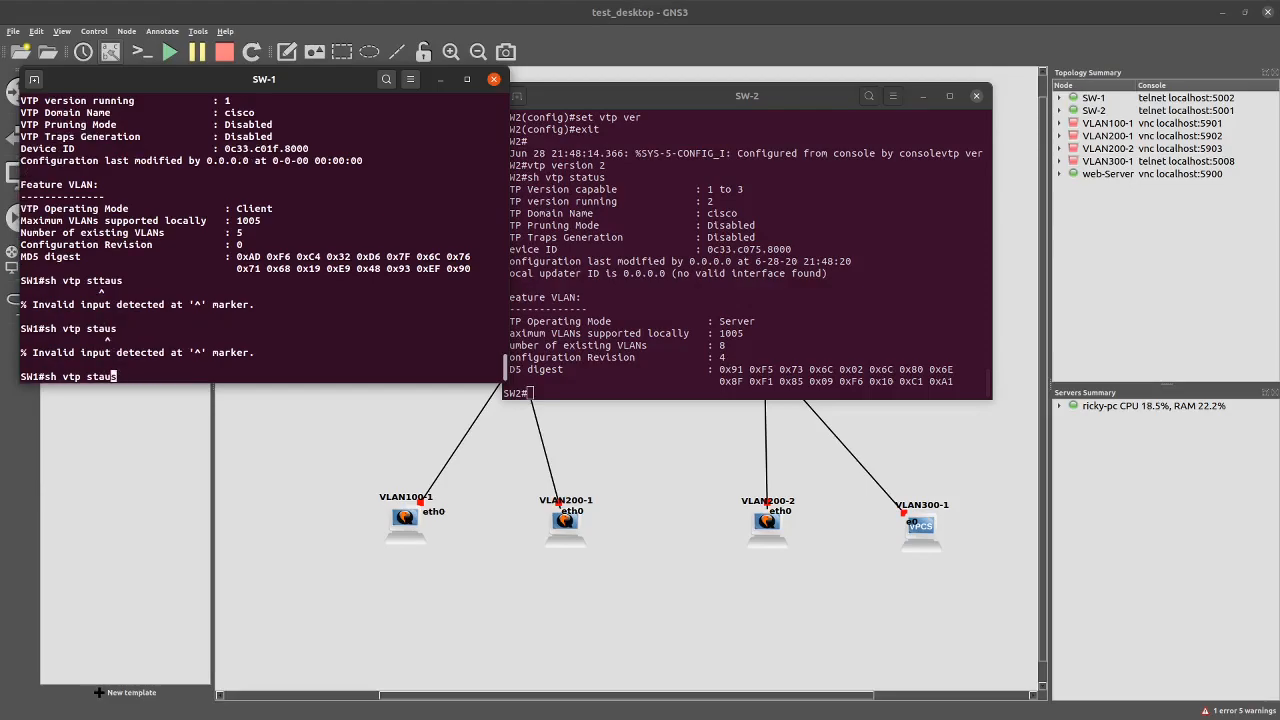
key("BackSpace")
key("BackSpace")
key("Return")
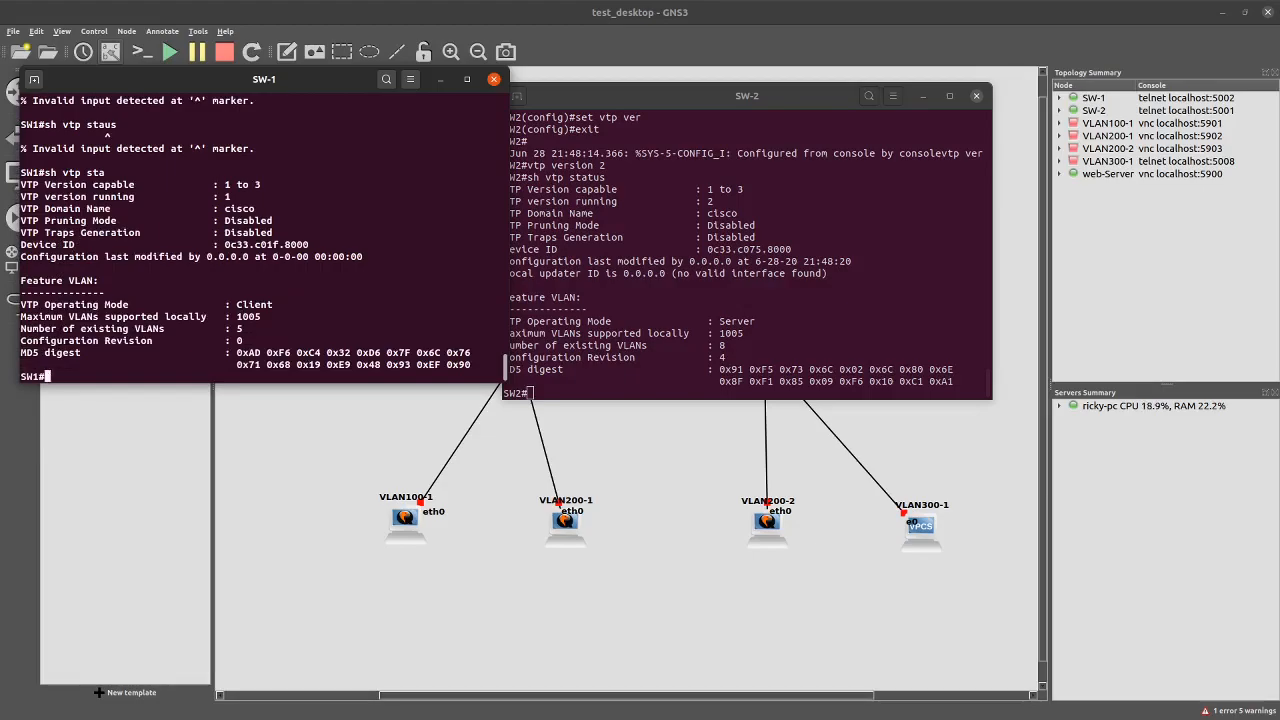
key("F7")
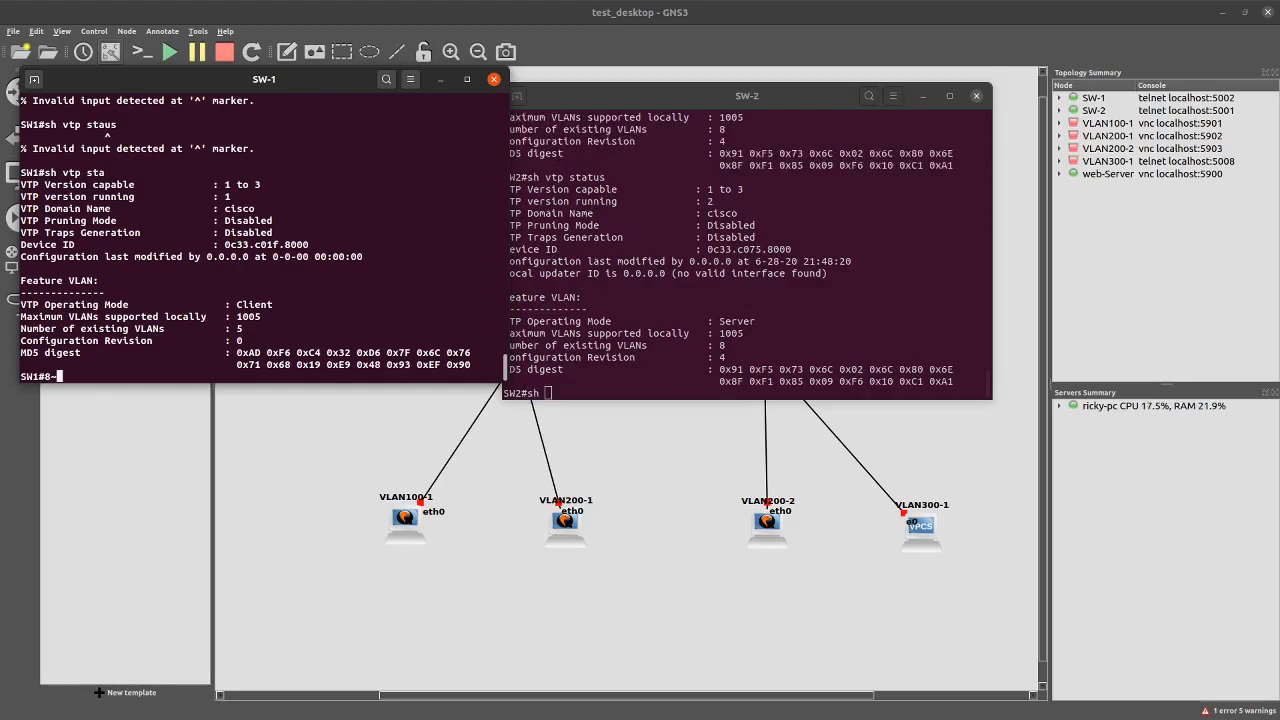
key("BackSpace")
key("BackSpace")
Move the SW-2 console to the top-right and bring the SW-1 console fully on screen
left_click_drag(617, 94, 903, 49)
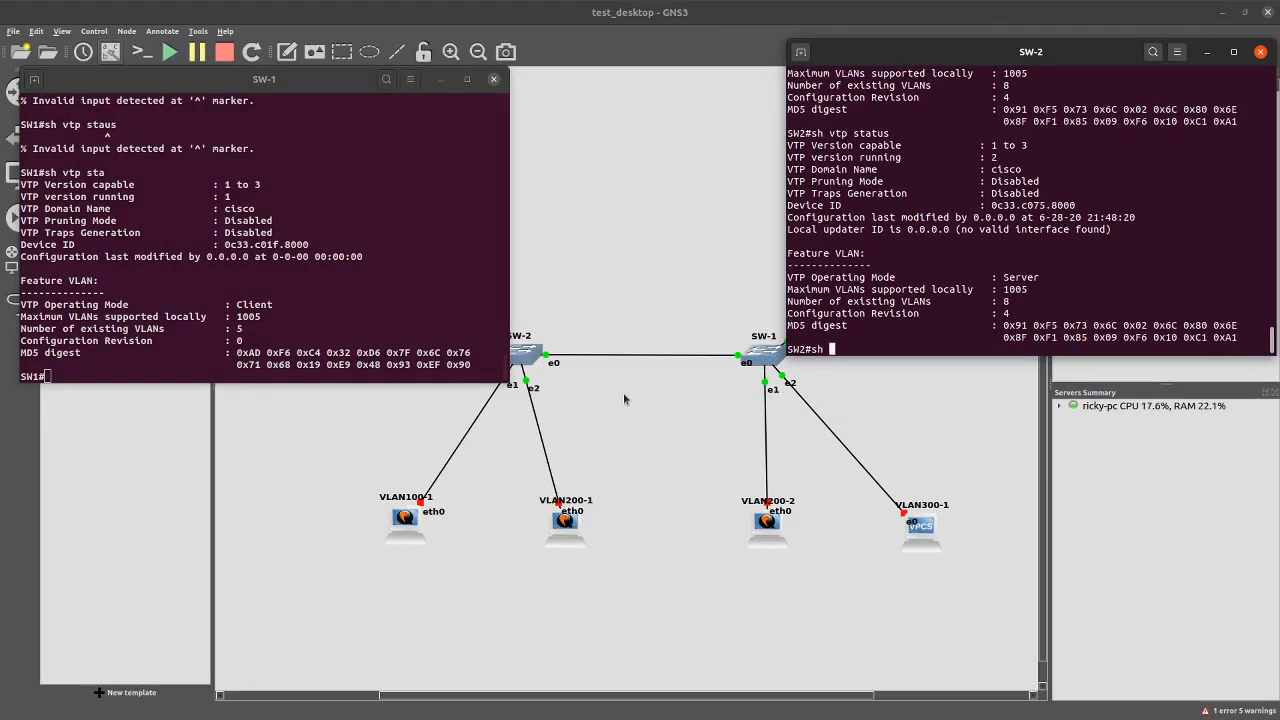
key("BackSpace")
key("BackSpace")
left_click_drag(371, 87, 314, 110)
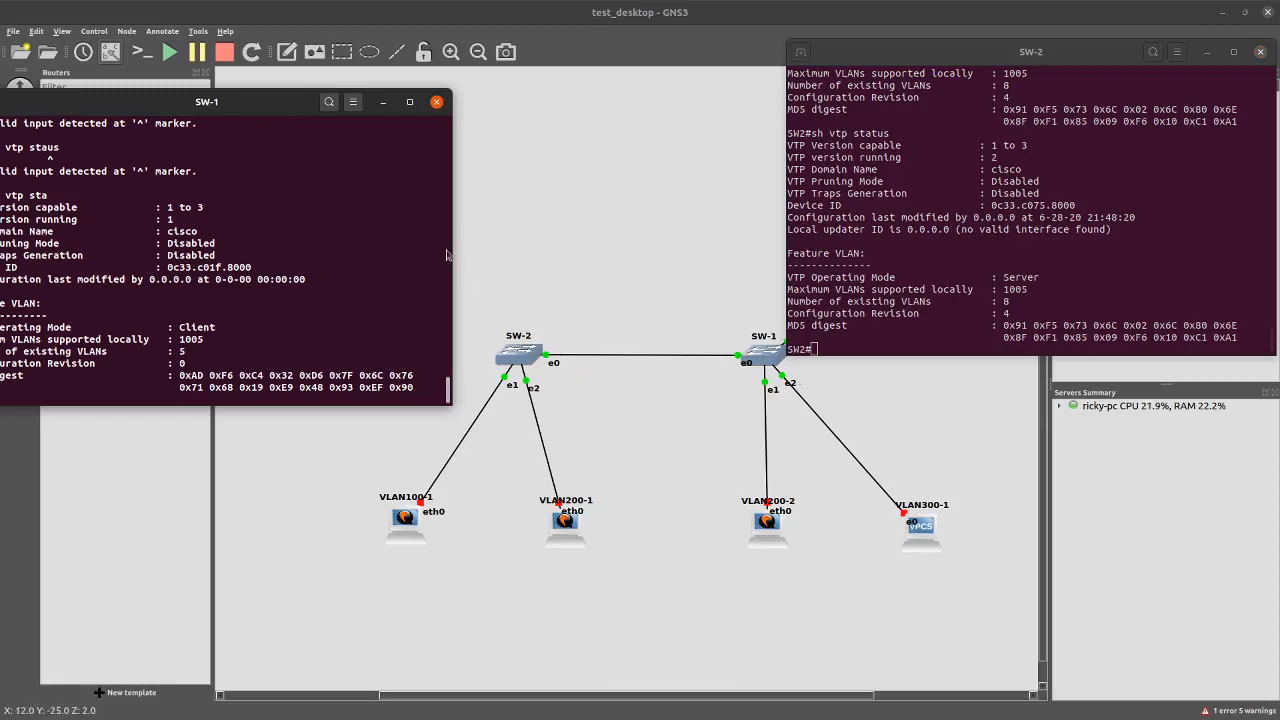
left_click_drag(273, 101, 335, 115)
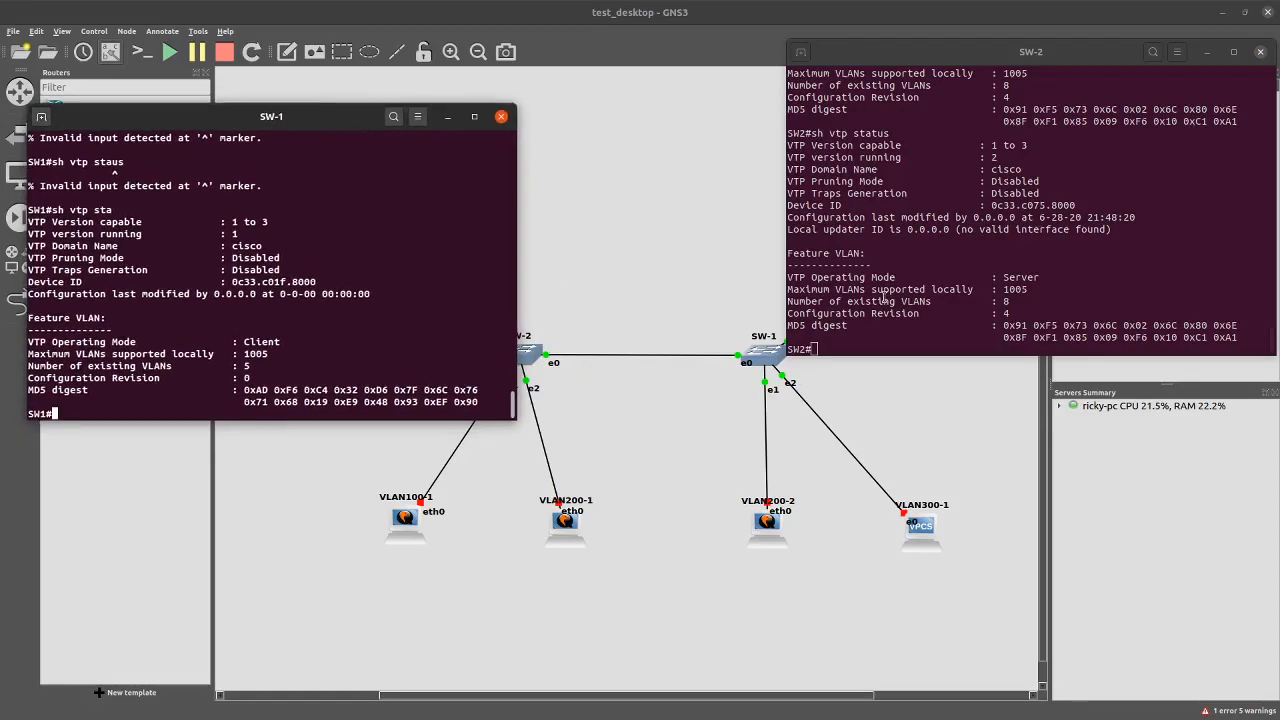
left_click(855, 340)
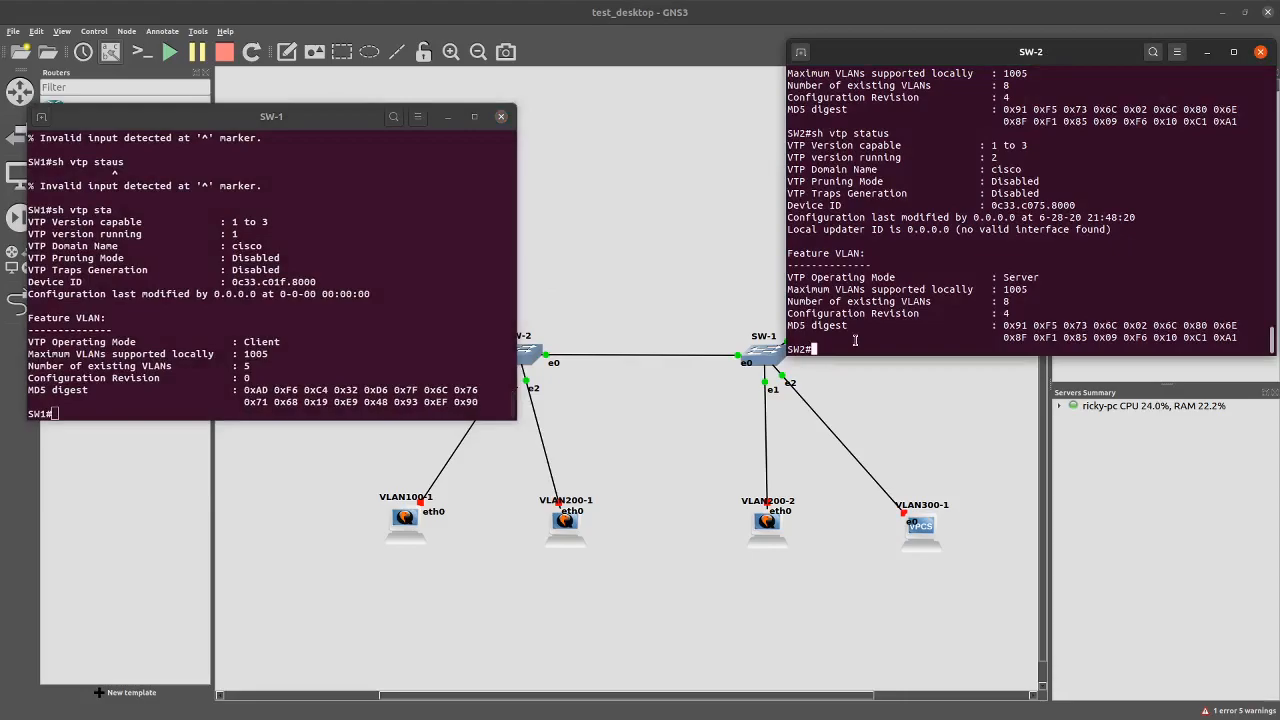
On SW-2, enter interface GigabitEthernet 0/0 and try 'switchport mode trunk', which is rejected
type("conft")
type("g t")
key("Return")
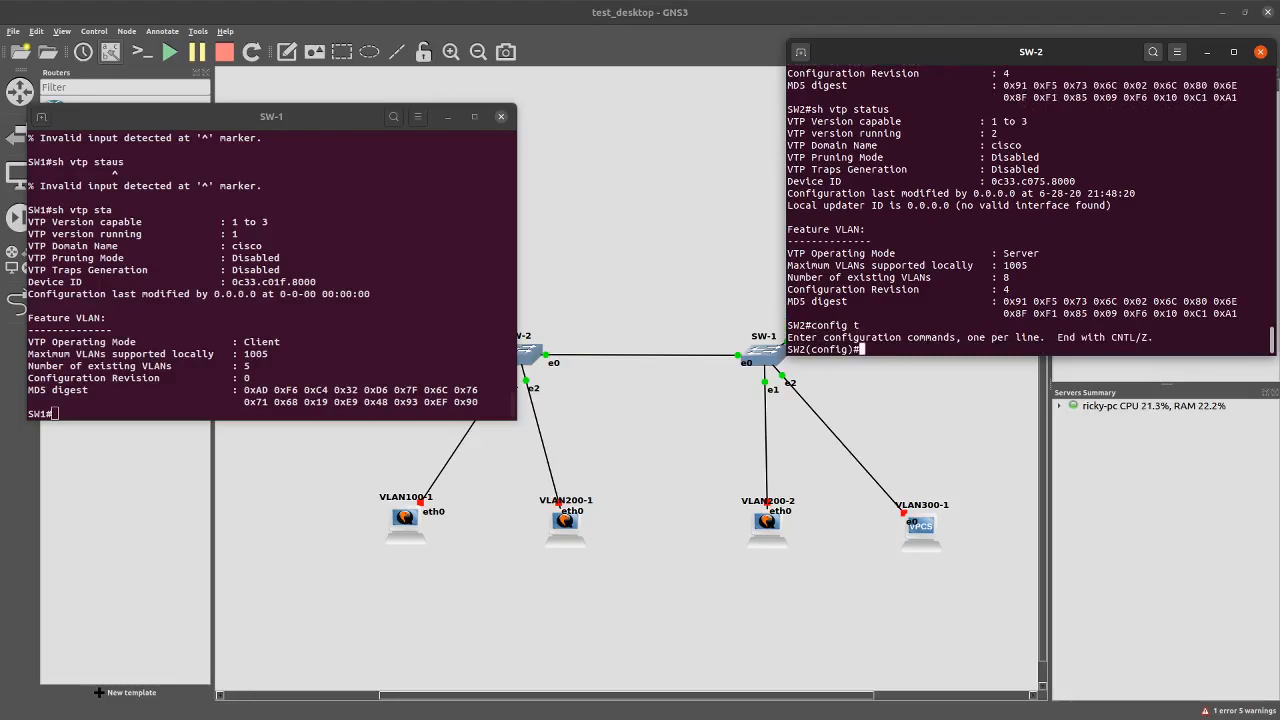
type("interface gi")
key("Tab")
type("0/0")
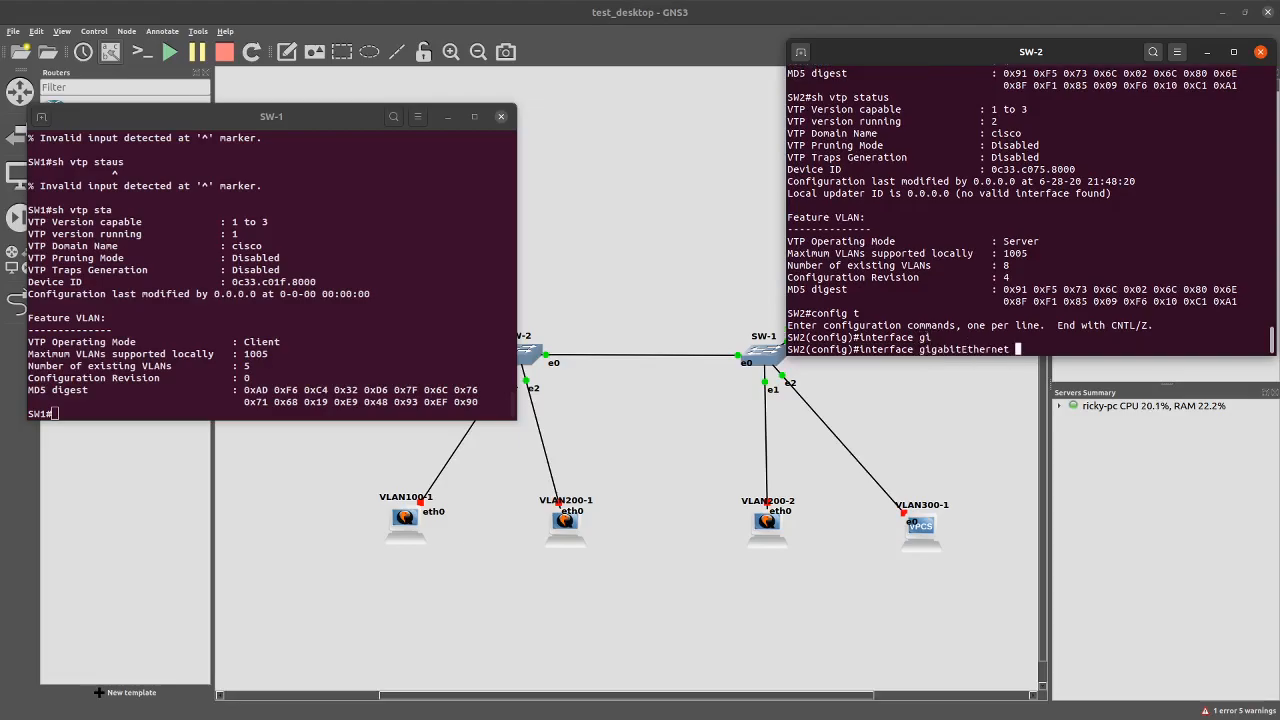
key("Return")
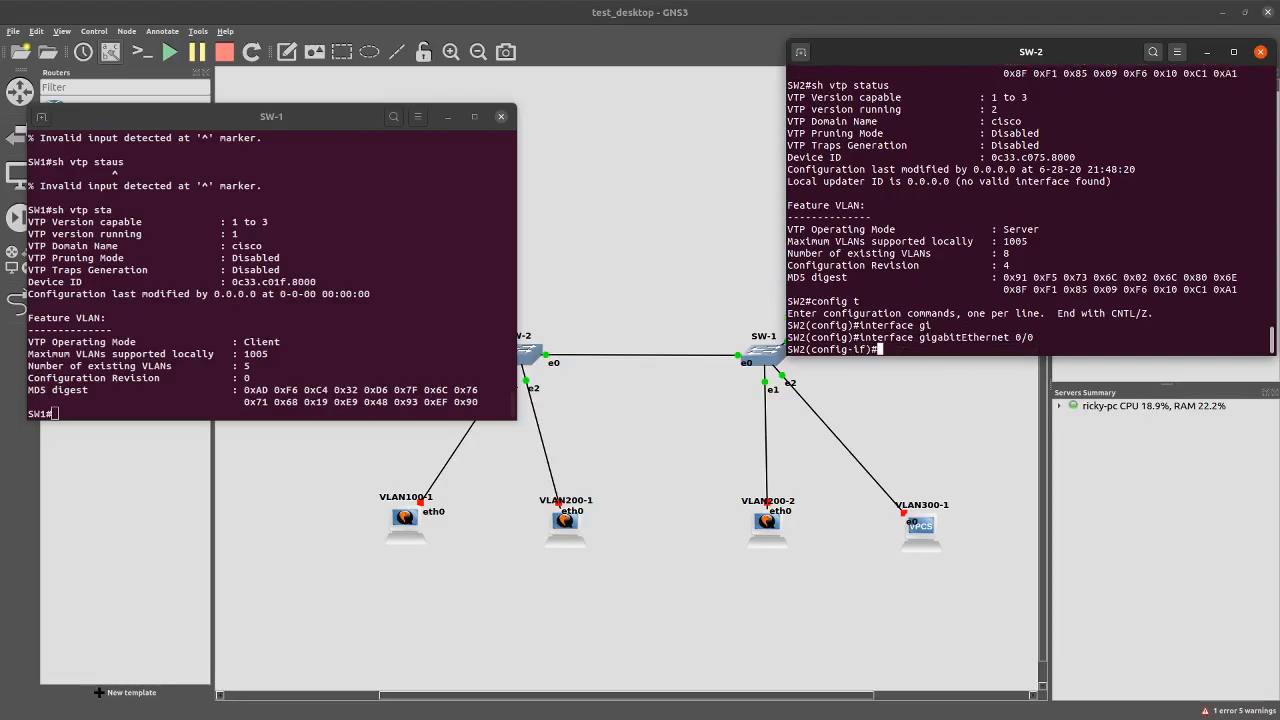
type("switchport mode")
type("run")
key("Tab")
key("Return")
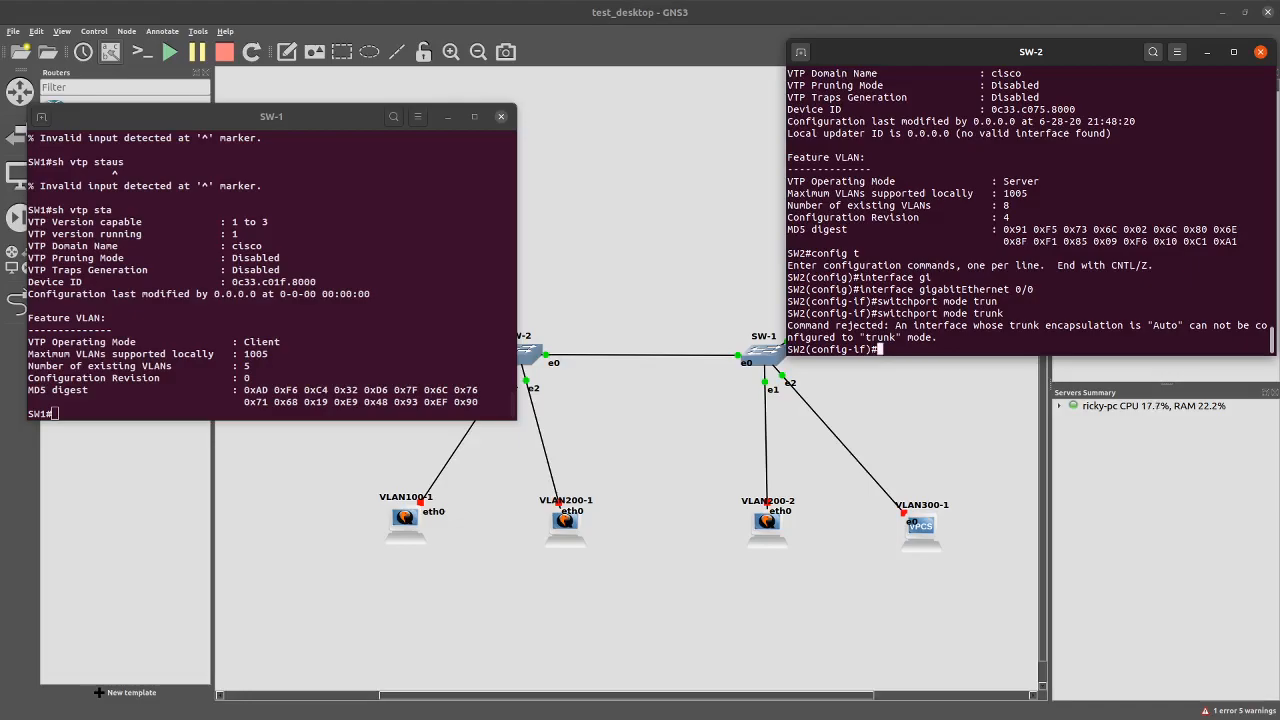
Set dot1q trunk encapsulation on SW-2's Gi0/0, then apply switchport mode trunk
key("Up")
key("Left")
key("Left")
key("Left")
key("Left")
key("Left")
key("Left")
key("BackSpace")
key("BackSpace")
key("BackSpace")
key("BackSpace")
key("Delete")
key("Right")
key("Right")
key("Right")
key("Right")
key("Right")
key("Right")
type("enaca")
key("Tab")
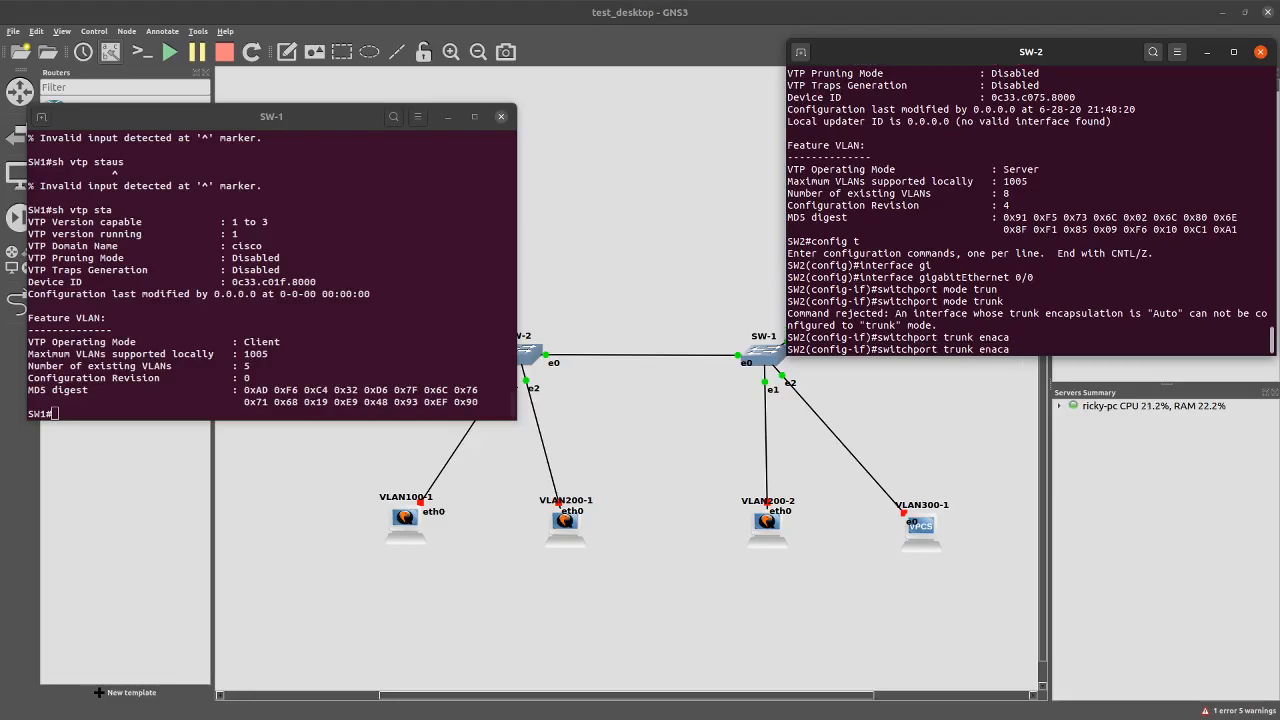
key("BackSpace")
key("BackSpace")
key("BackSpace")
key("BackSpace")
key("Tab")
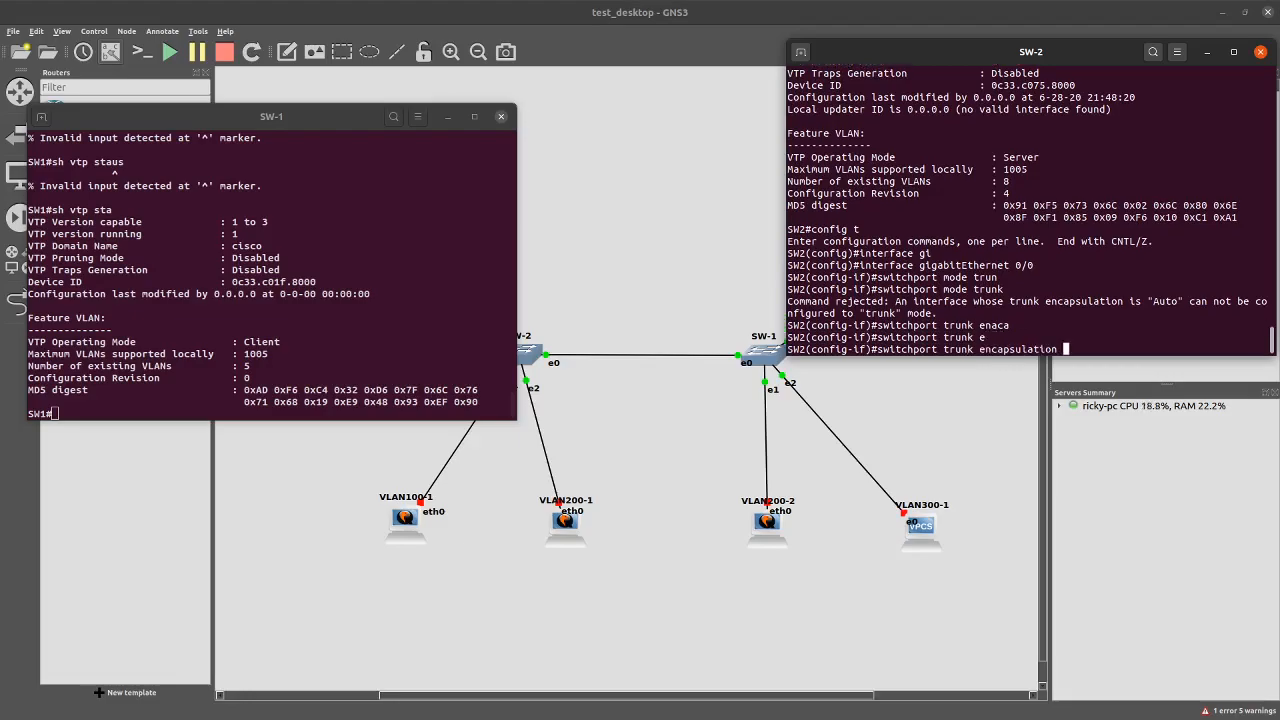
type("do")
key("Tab")
key("Tab")
key("Up")
key("Return")
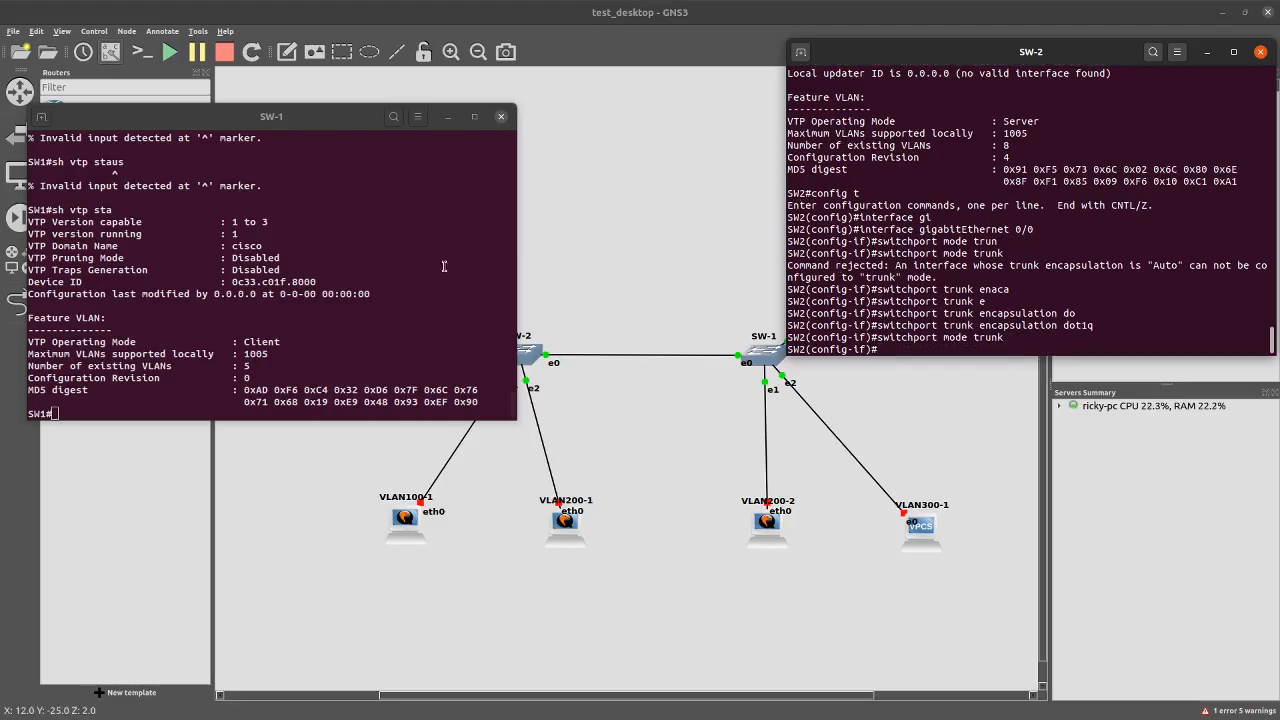
left_click(408, 310)
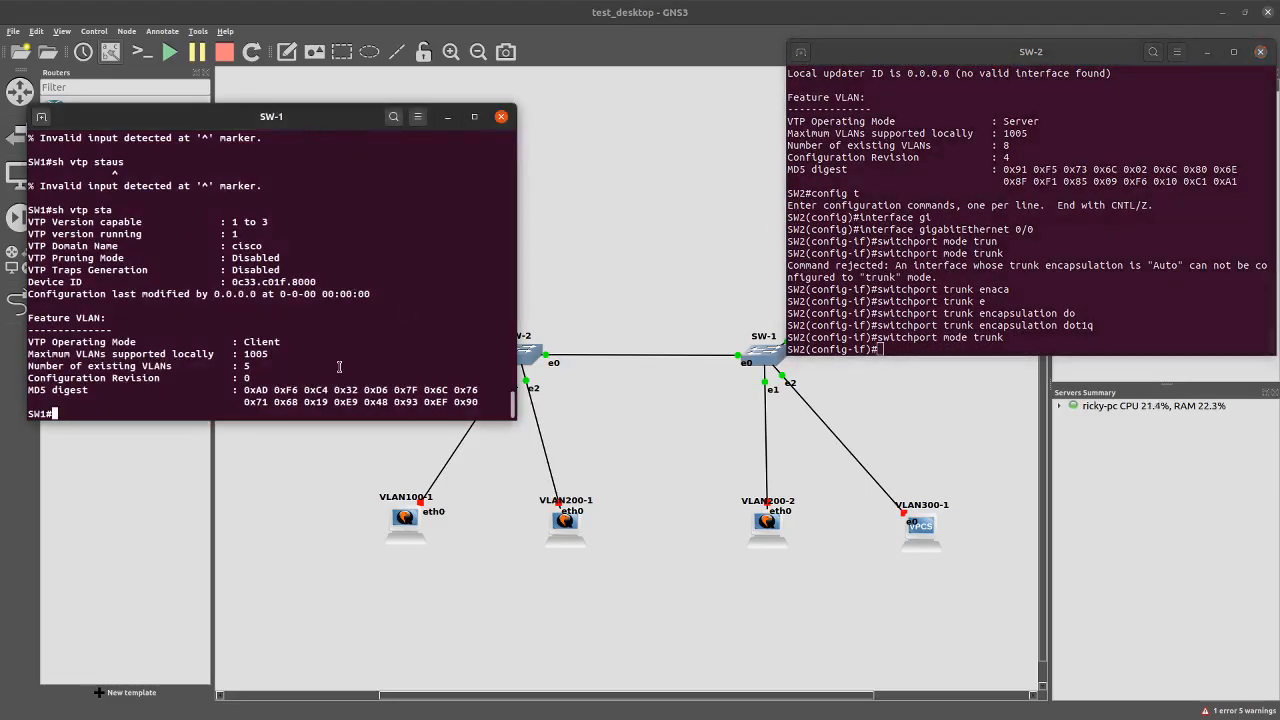
On SW-1, enter configuration mode for interface GigabitEthernet 0/0
type("config t")
key("Return")
type("sw")
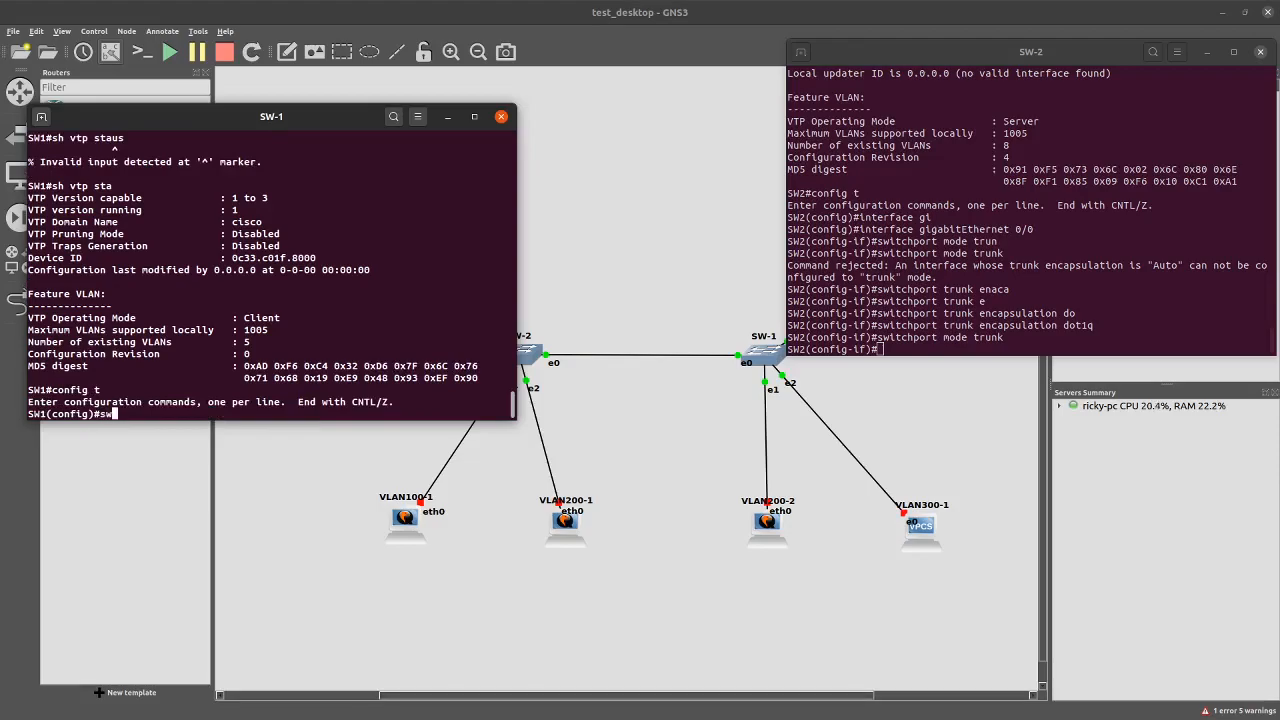
type("itchport")
key("BackSpace")
key("BackSpace")
key("BackSpace")
key("BackSpace")
key("BackSpace")
key("BackSpace")
key("BackSpace")
key("BackSpace")
key("BackSpace")
key("BackSpace")
type("interface gig")
key("Tab")
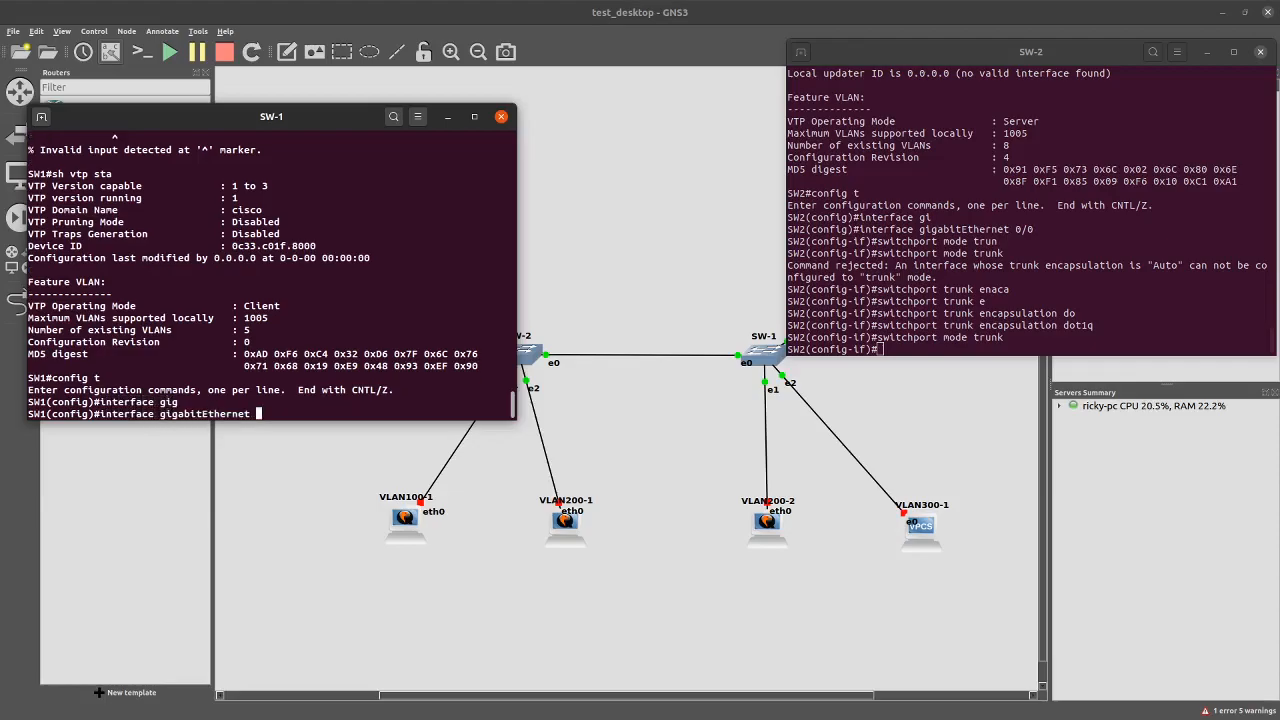
type("0/0")
key("Return")
Set 'switchport trunk encapsulation dot1q' on SW-1's Gi0/0
type("SW")
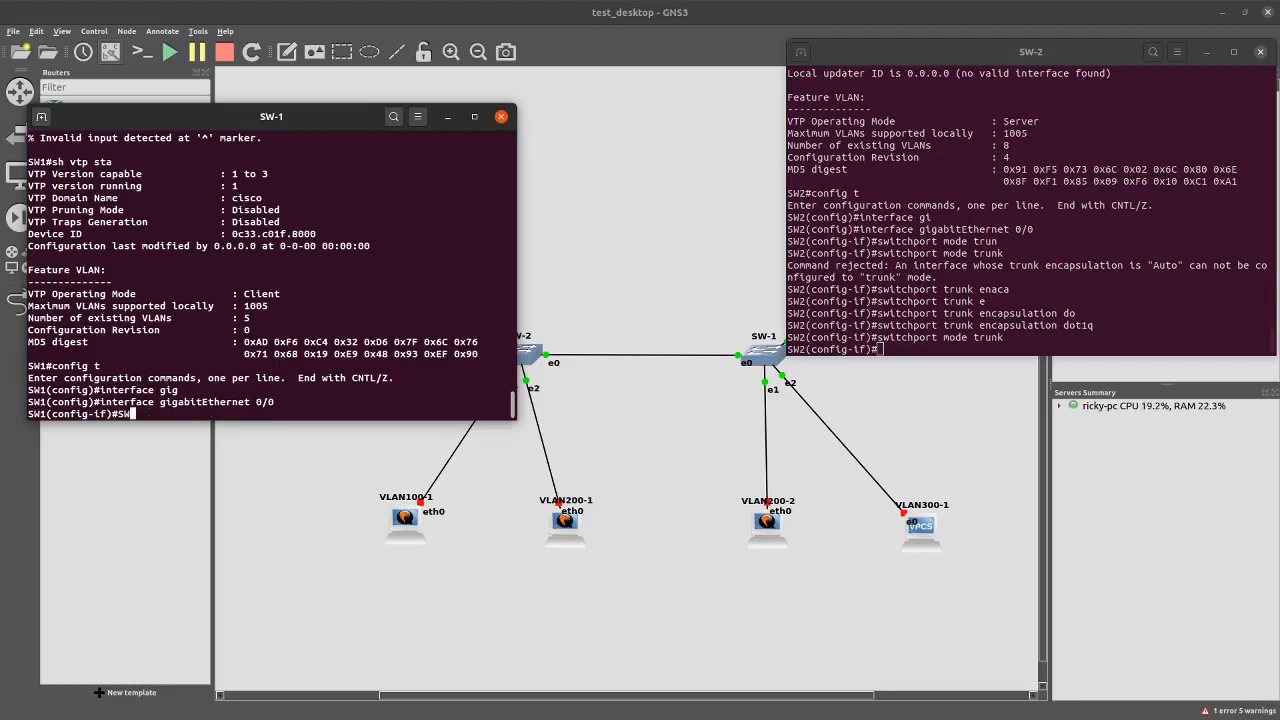
type("ITCHPOT TRU")
key("Tab")
key("BackSpace")
key("BackSpace")
key("BackSpace")
key("BackSpace")
key("BackSpace")
key("BackSpace")
key("BackSpace")
key("BackSpace")
key("BackSpace")
key("BackSpace")
type("switch")
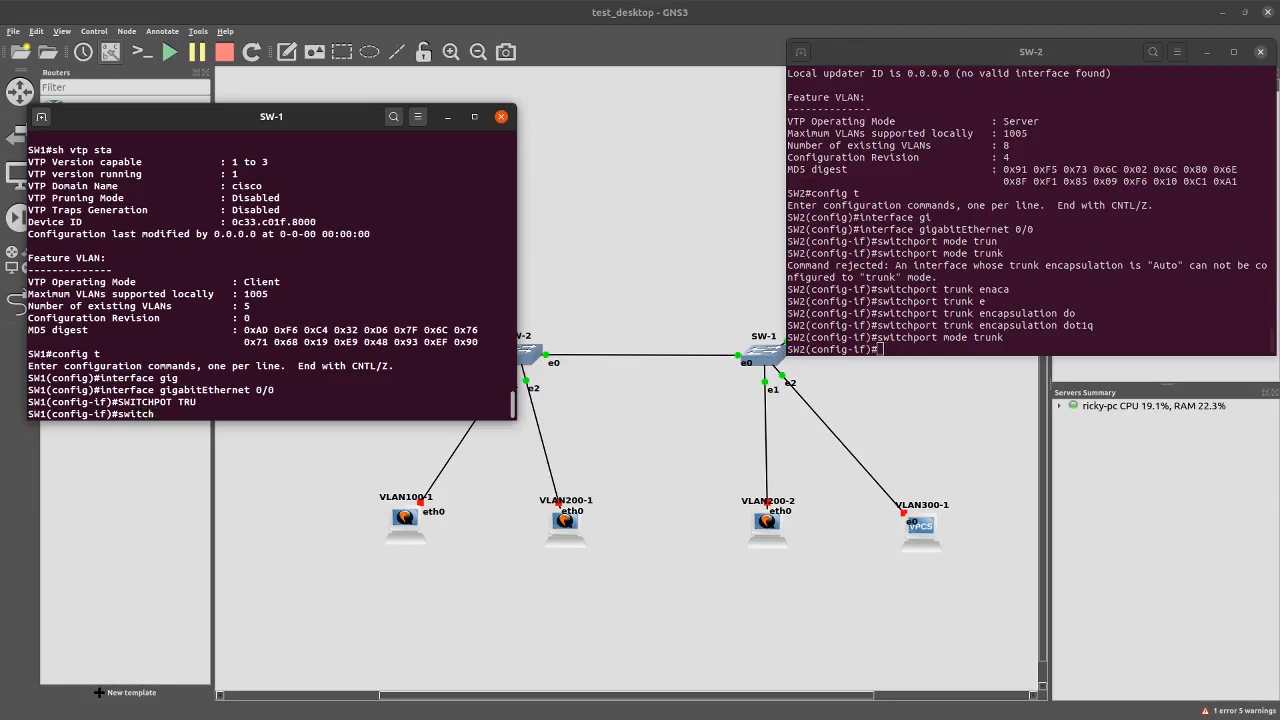
key("Tab")
type("trunk en")
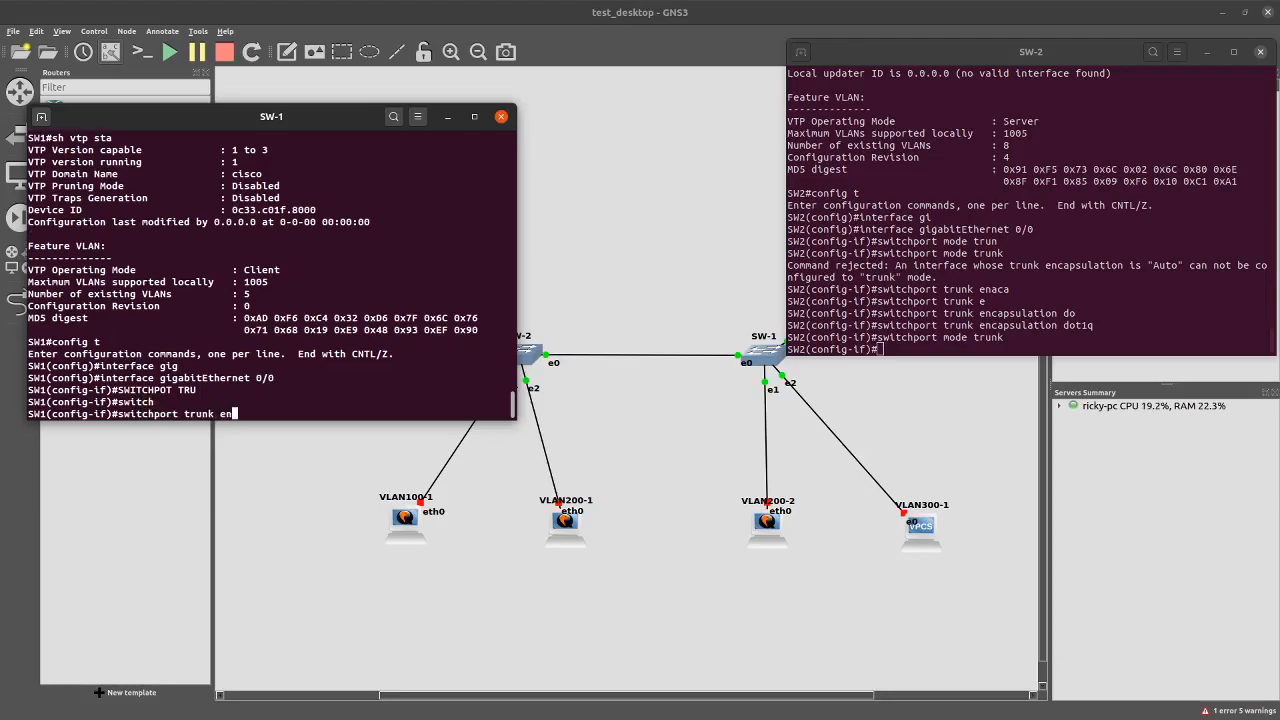
type("ca dot")
key("Tab")
key("Return")
Make SW-1's Gi0/0 a trunk with 'switchport mode trunk' and save with 'do wr'
key("Up")
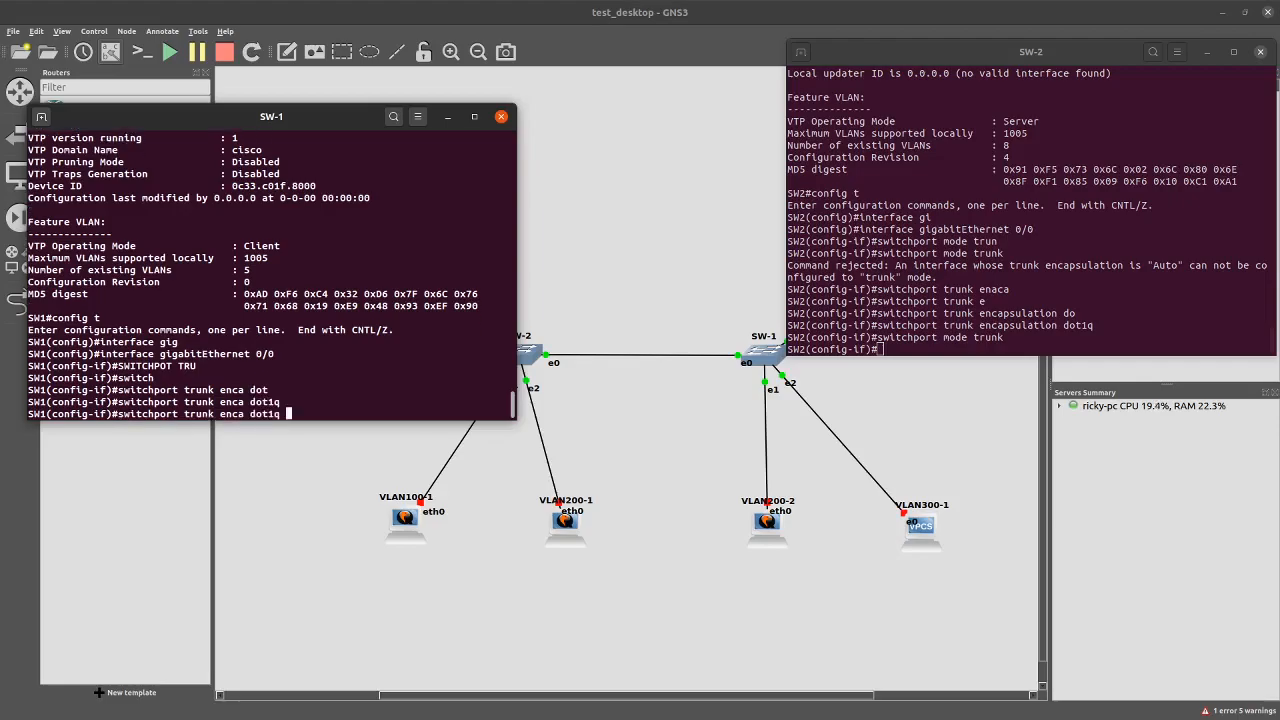
key("BackSpace")
key("BackSpace")
key("BackSpace")
key("BackSpace")
key("BackSpace")
key("BackSpace")
key("BackSpace")
key("BackSpace")
key("BackSpace")
key("BackSpace")
key("BackSpace")
key("BackSpace")
key("BackSpace")
key("BackSpace")
key("BackSpace")
key("BackSpace")
type("mode trunk")
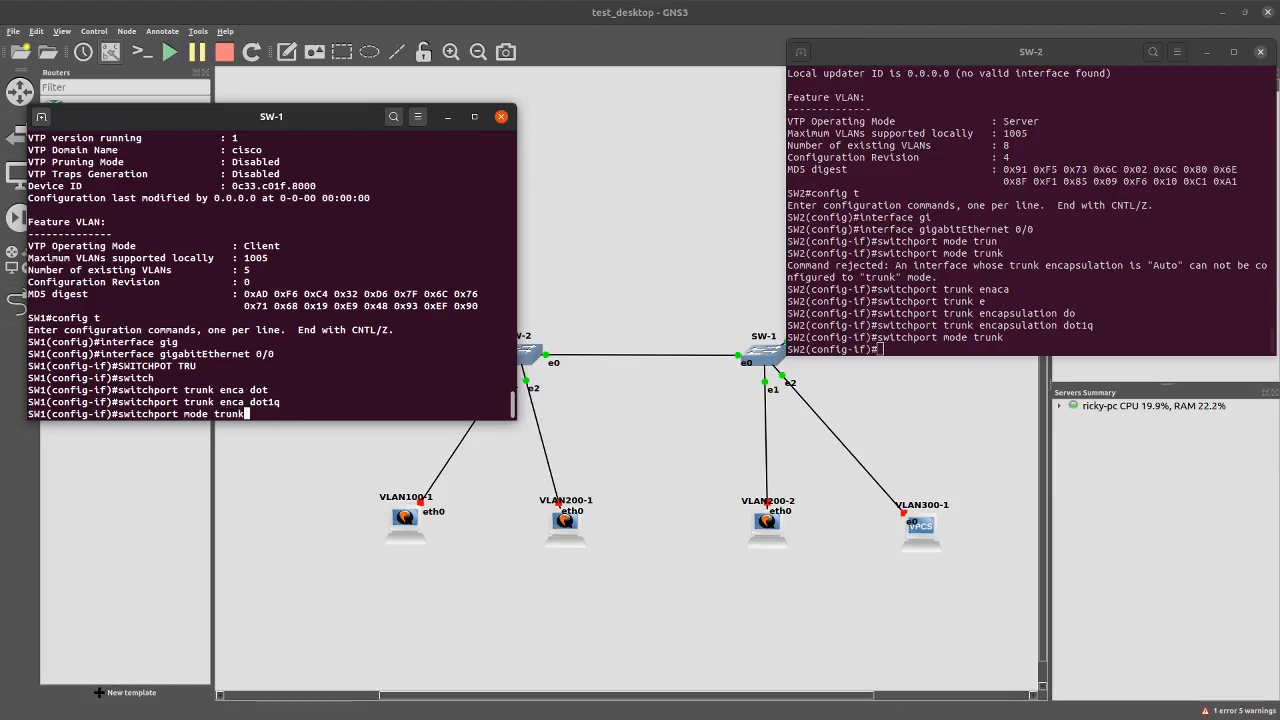
key("Return")
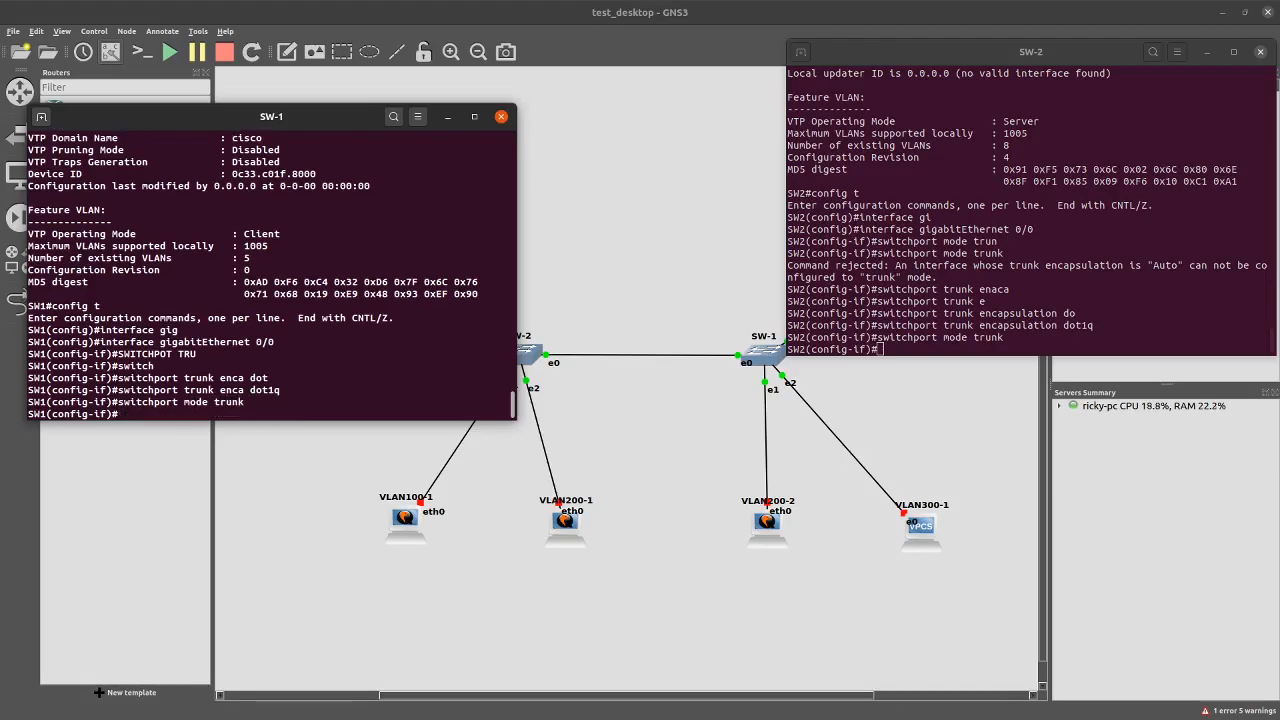
type("do wr")
key("Return")
Save SW-2's running configuration with 'do wr'
left_click(1081, 288)
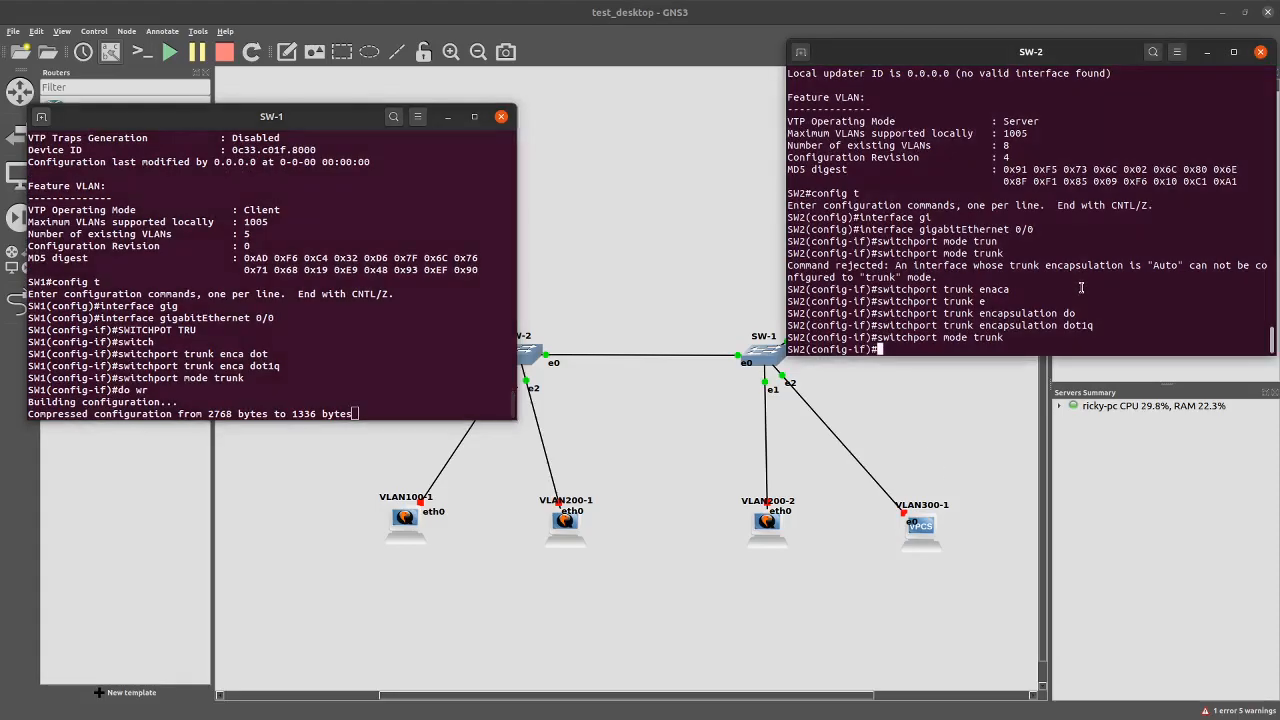
type("do wr")
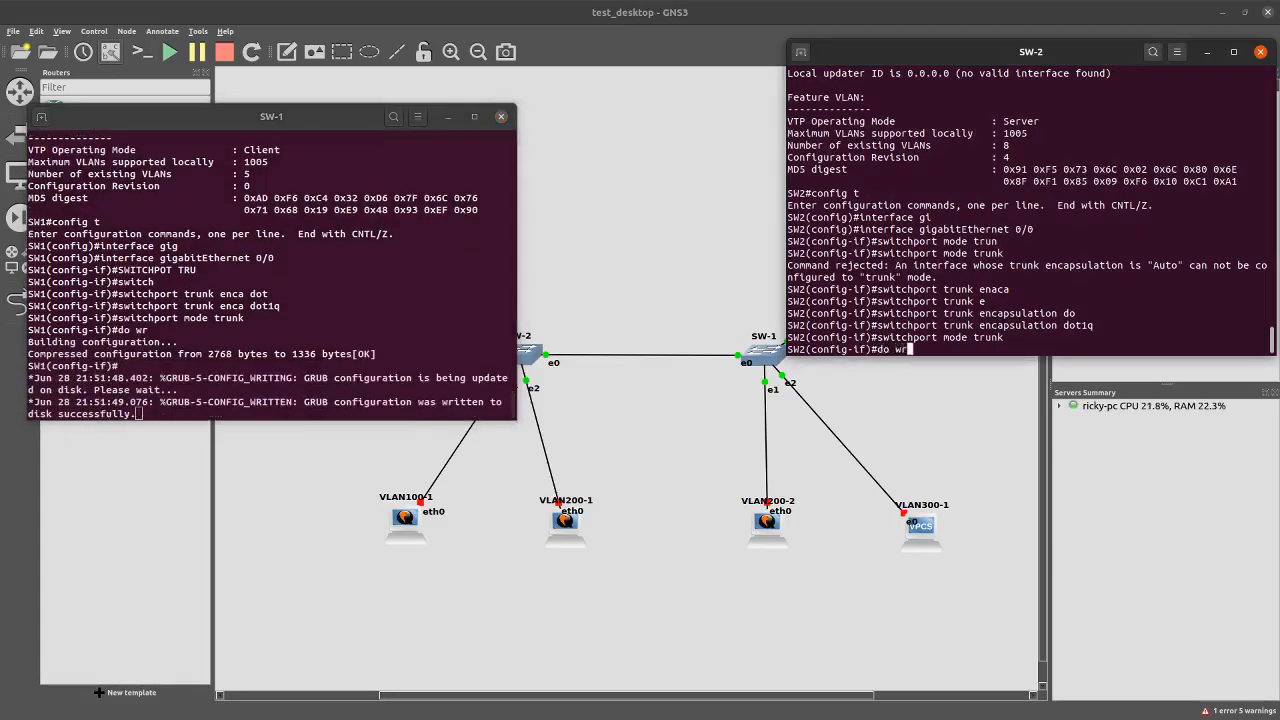
key("Return")
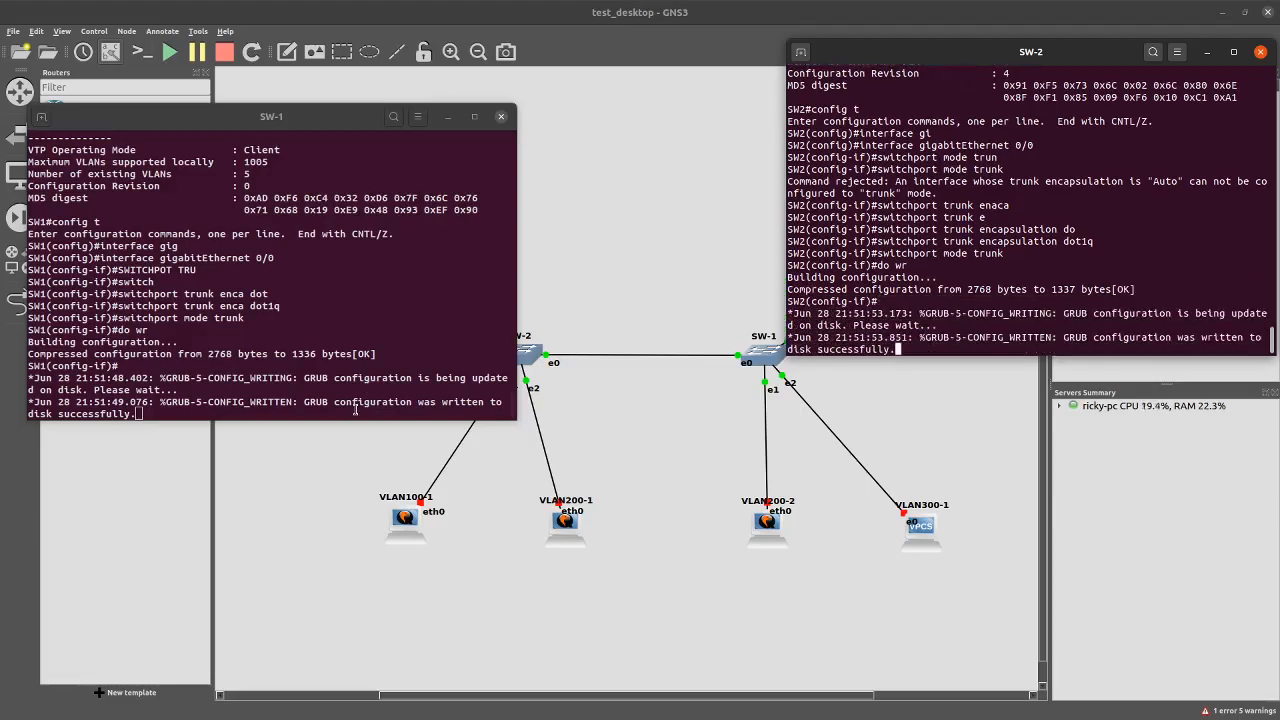
Show SW-1's VTP status and highlight its version, VLAN count and configuration revision 4
left_click(355, 410)
key("Return")
key("Up")
key("Up")
key("Down")
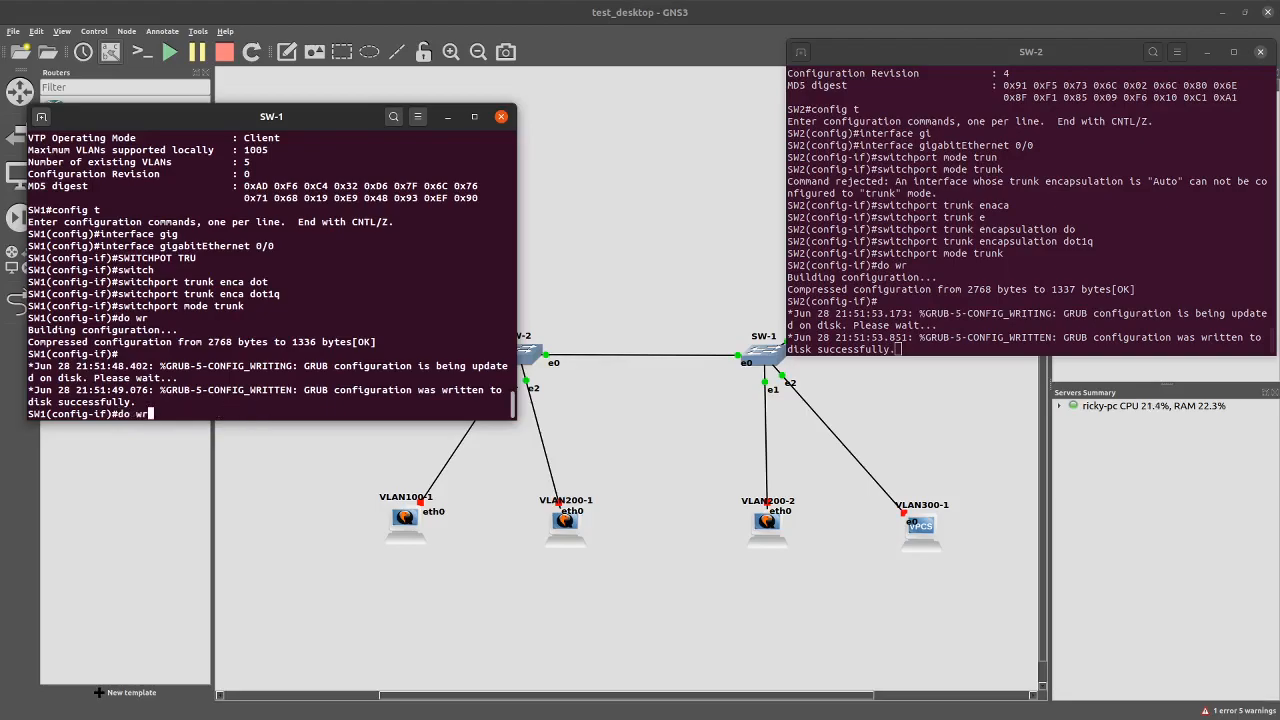
key("BackSpace")
key("BackSpace")
type("sh vtp st")
key("Return")
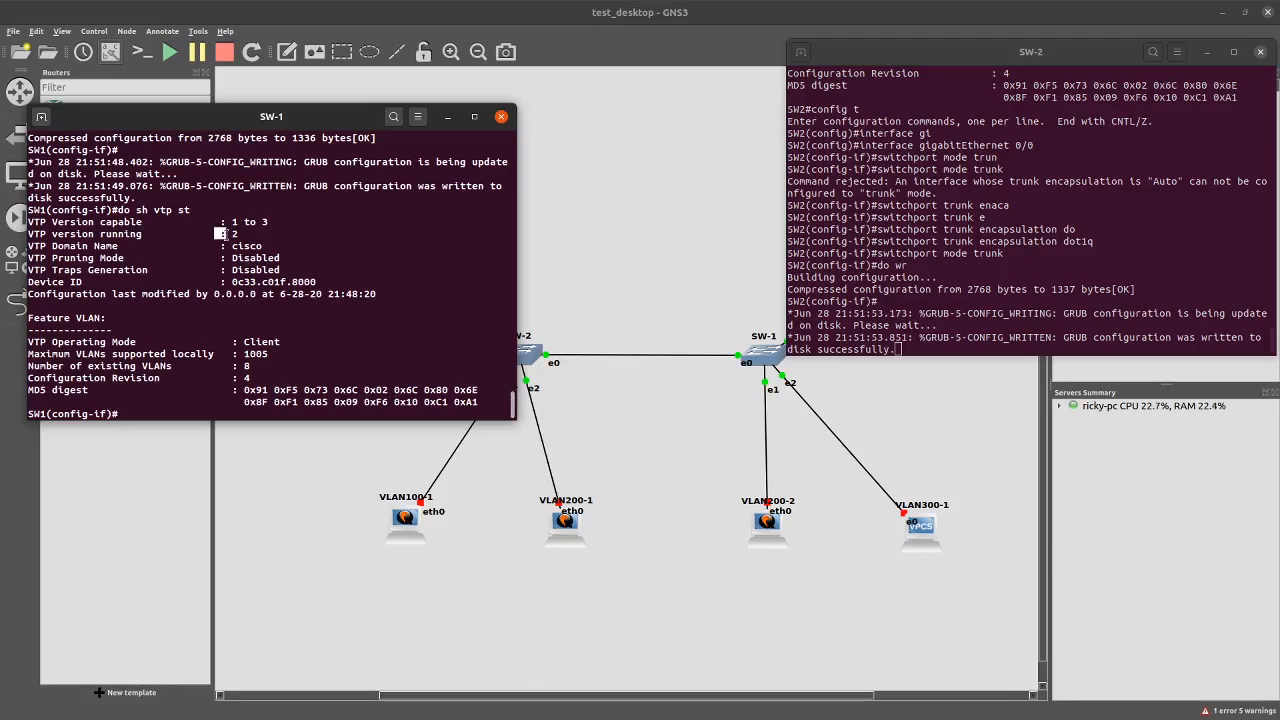
left_click_drag(219, 233, 259, 257)
mouse_move(235, 370)
left_mouse_down()
mouse_move(252, 364)
mouse_move(240, 380)
left_mouse_up()
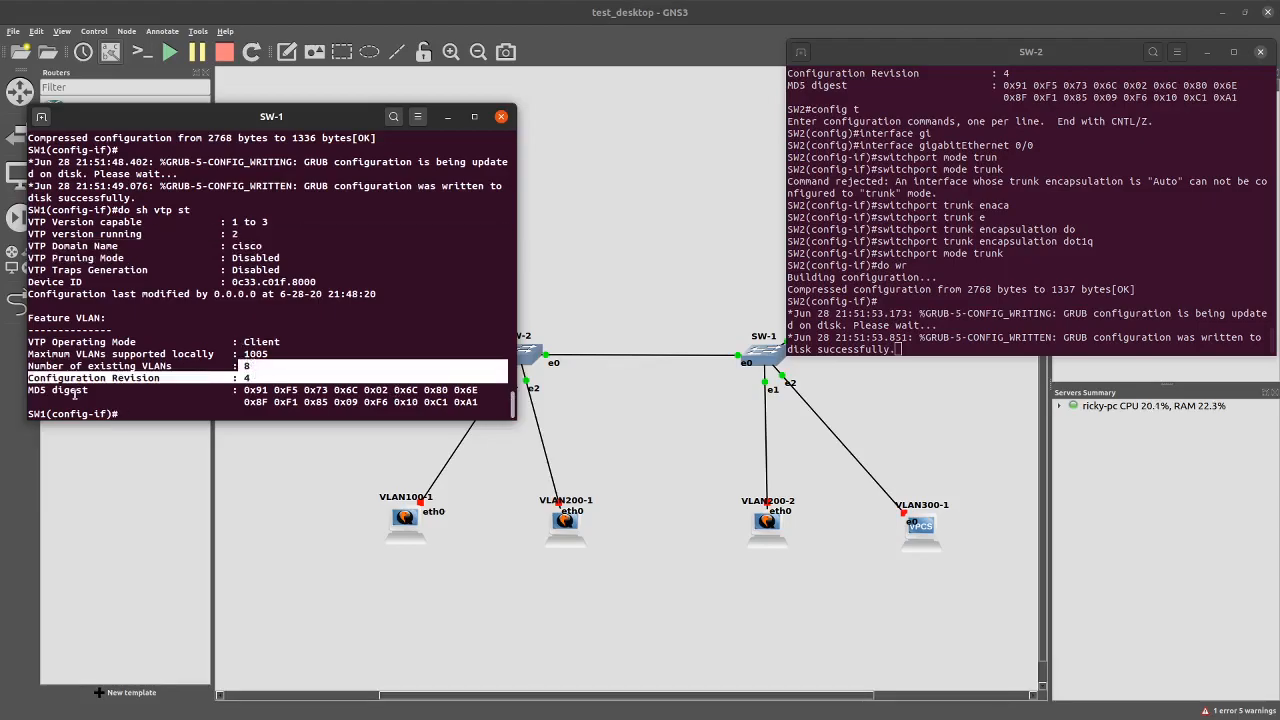
left_click(269, 378)
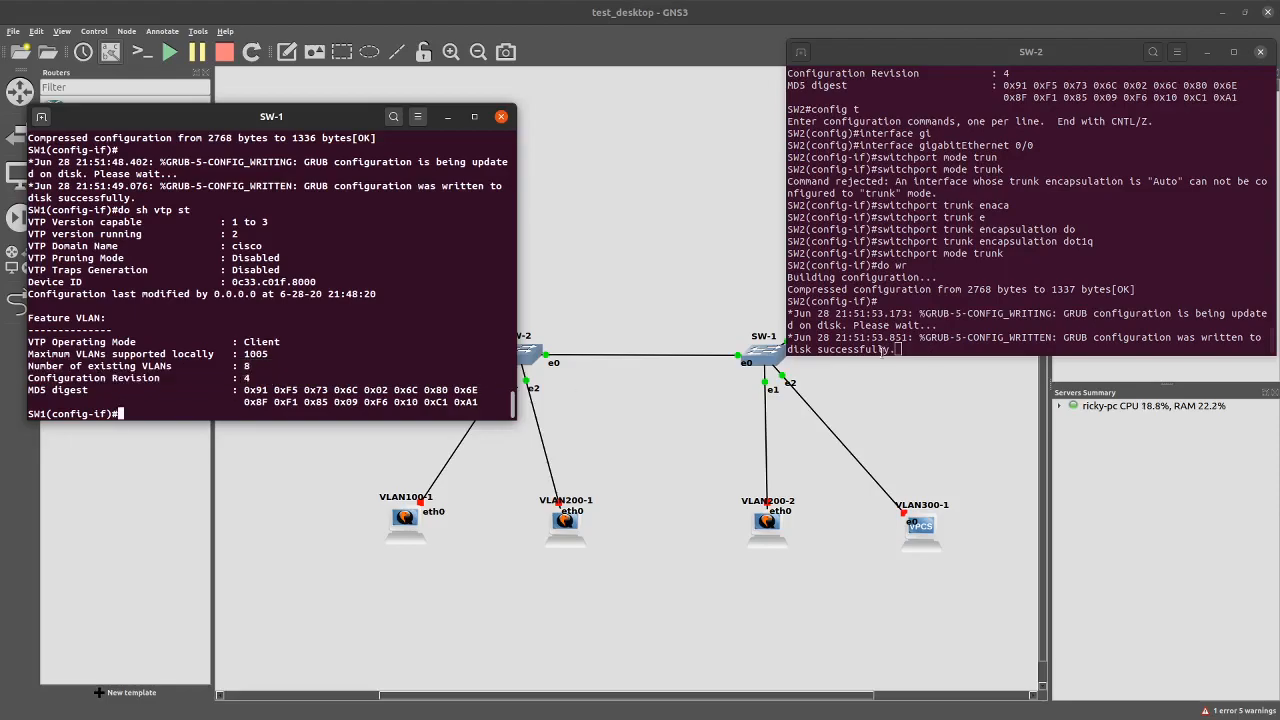
Show SW-2's VTP status with 'do sh vtp stat'
key("Return")
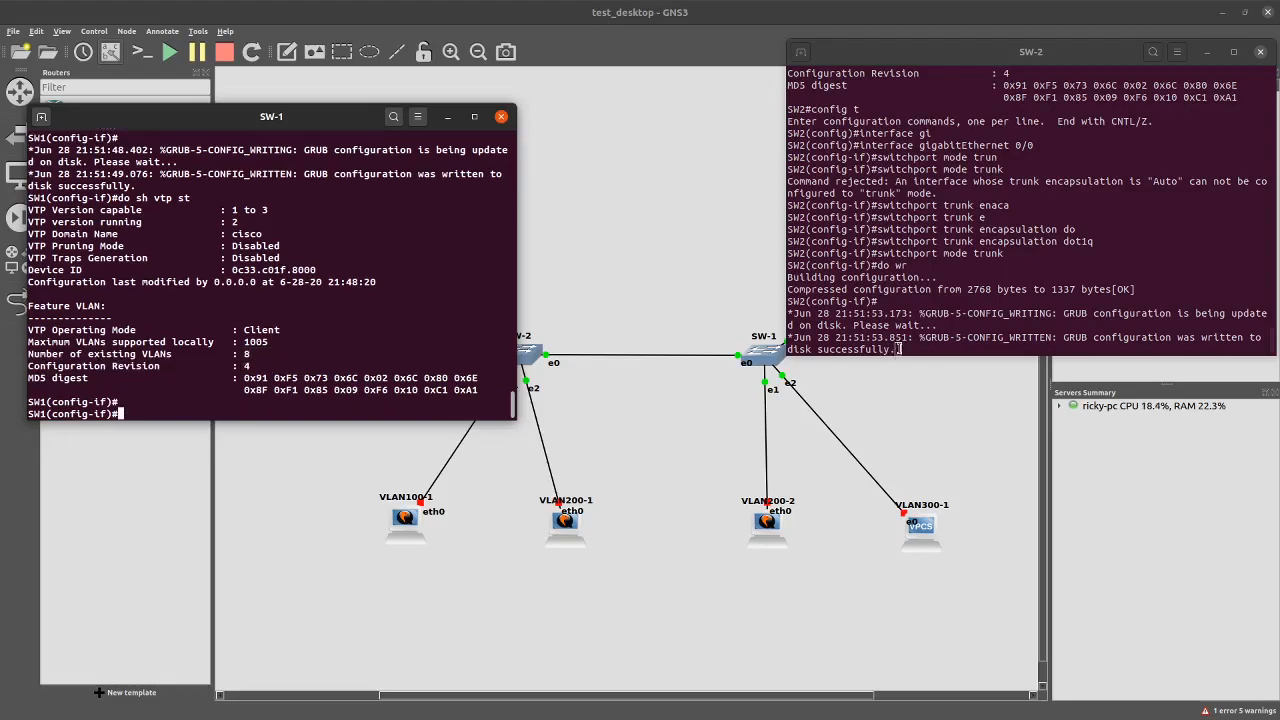
type("~")
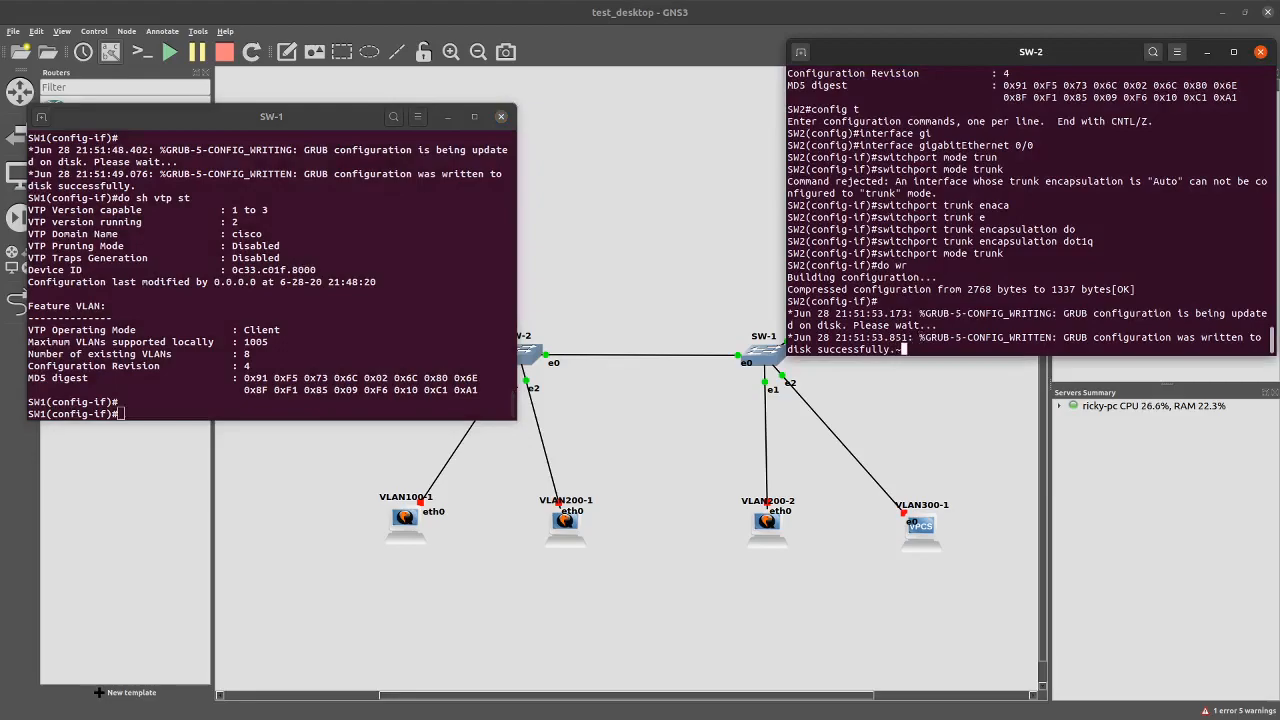
key("Return")
key("Up")
key("Up")
key("Up")
key("Down")
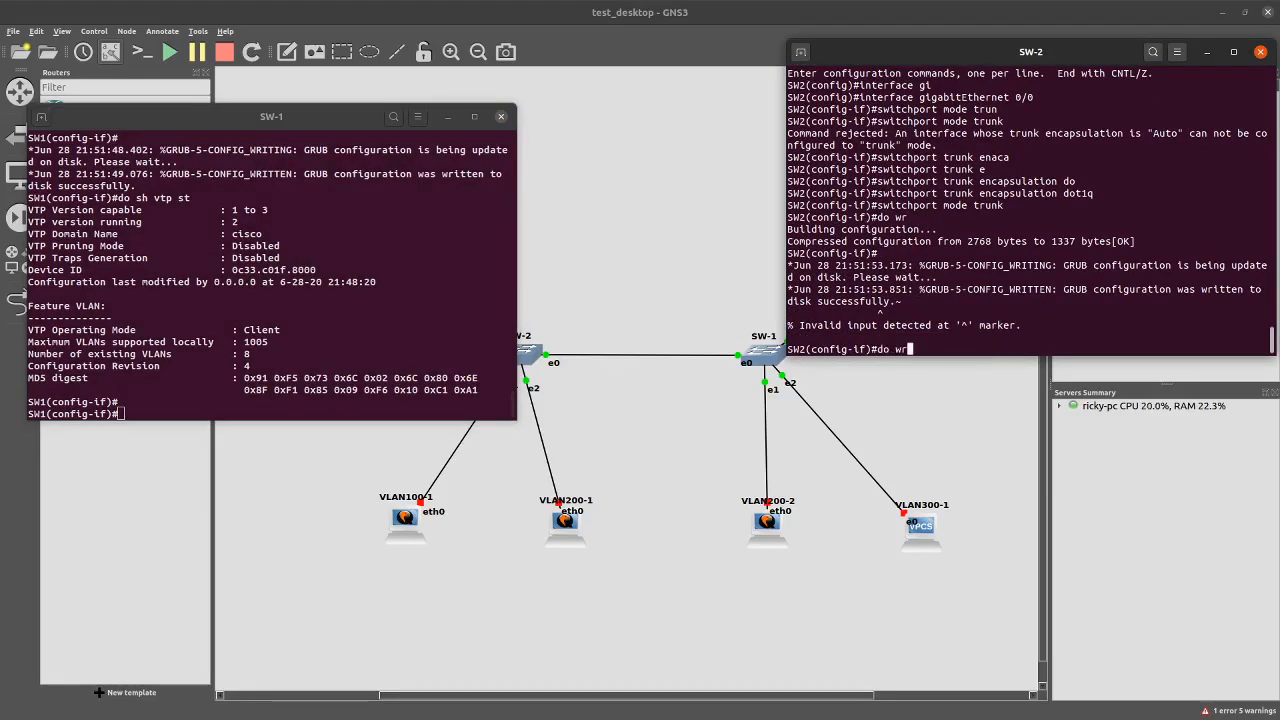
key("BackSpace")
key("BackSpace")
type("sh vtp stat")
key("Return")
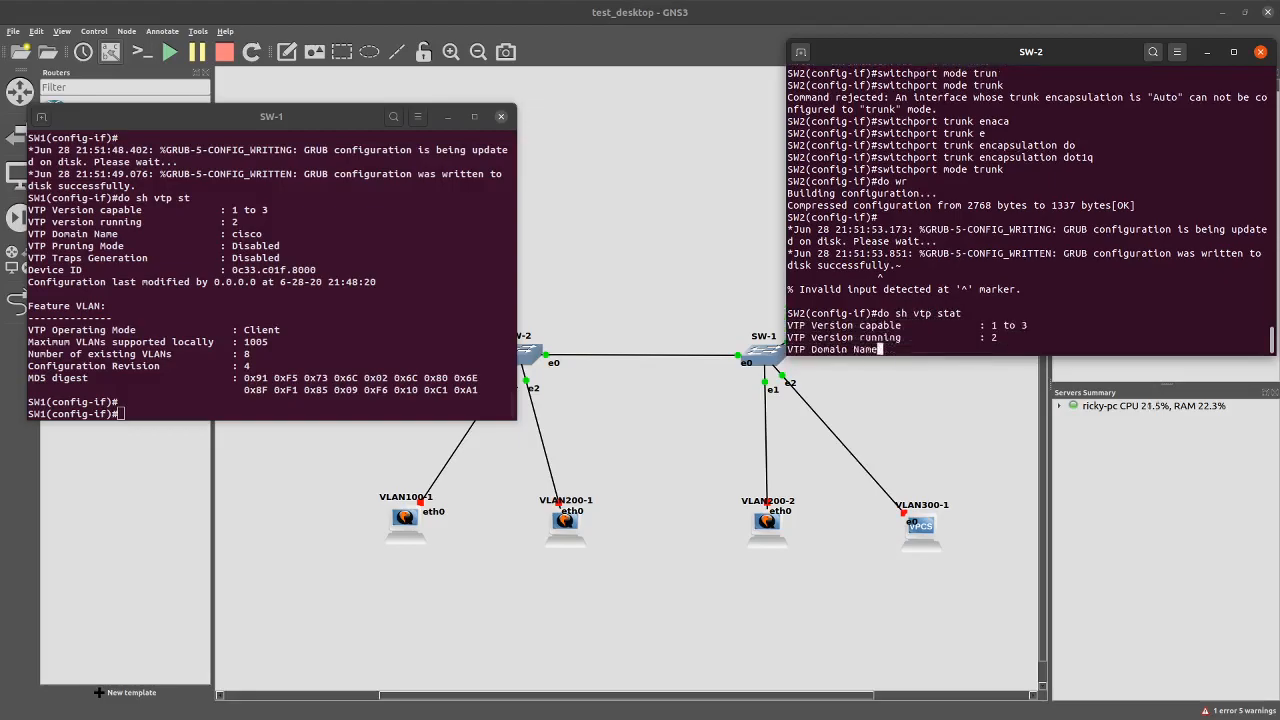
List SW-1's VLANs with 'do sh vlan', highlighting 100 Test, 200 dev and 300 infra
left_click(305, 403)
type("di s")
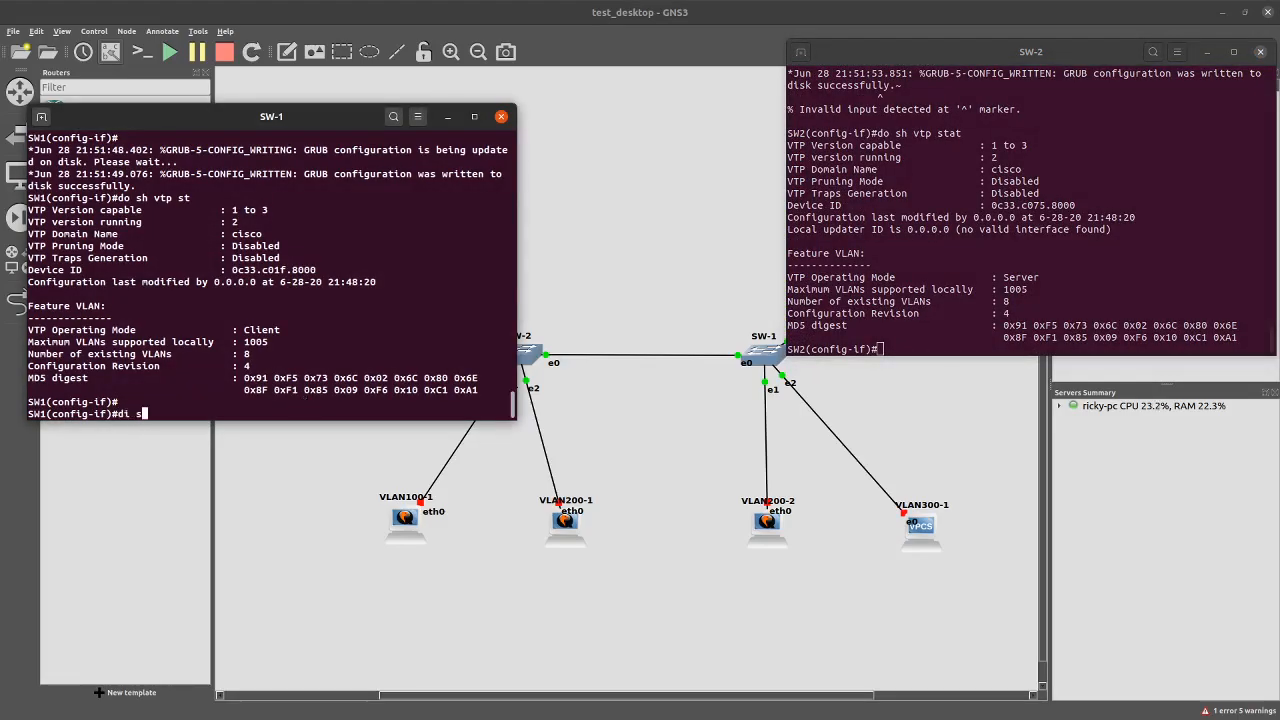
type("h vlan")
key("Return")
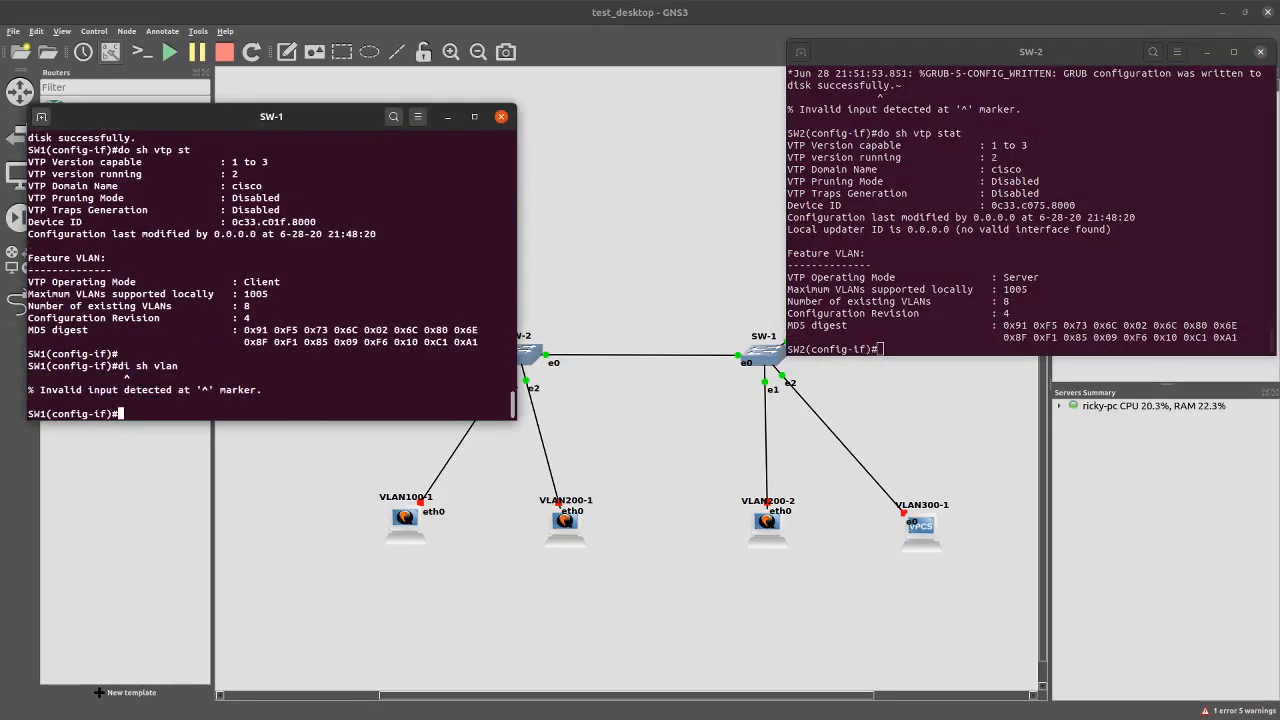
key("Up")
key("Left")
key("Left")
key("Left")
key("Left")
key("Left")
key("Left")
key("Left")
key("Left")
key("BackSpace")
type("o")
key("Return")
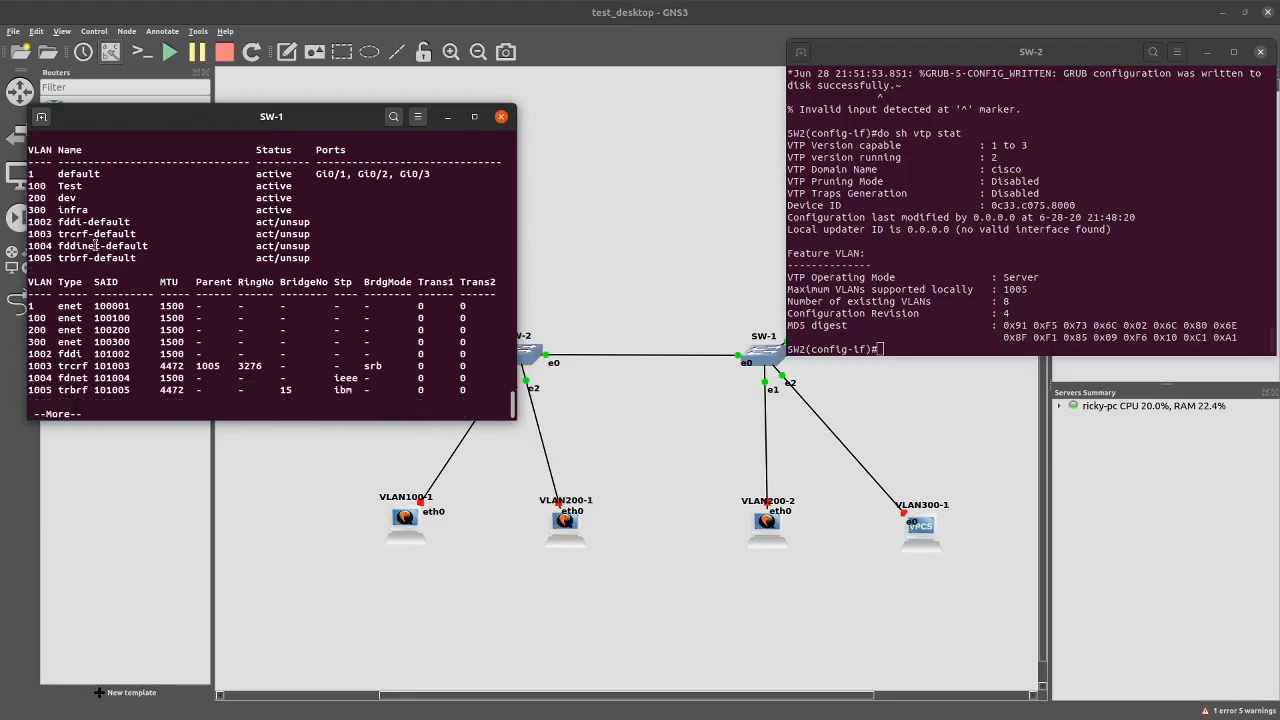
left_click_drag(58, 186, 87, 207)
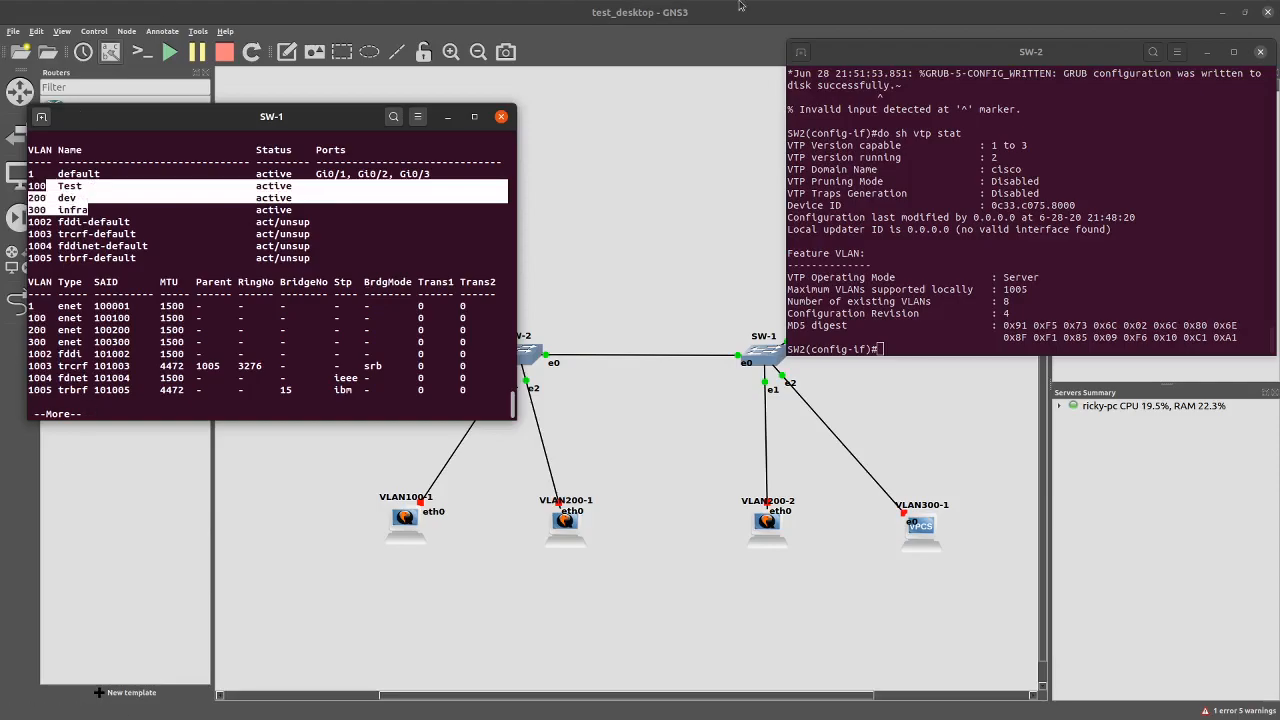
key("alt+Tab")
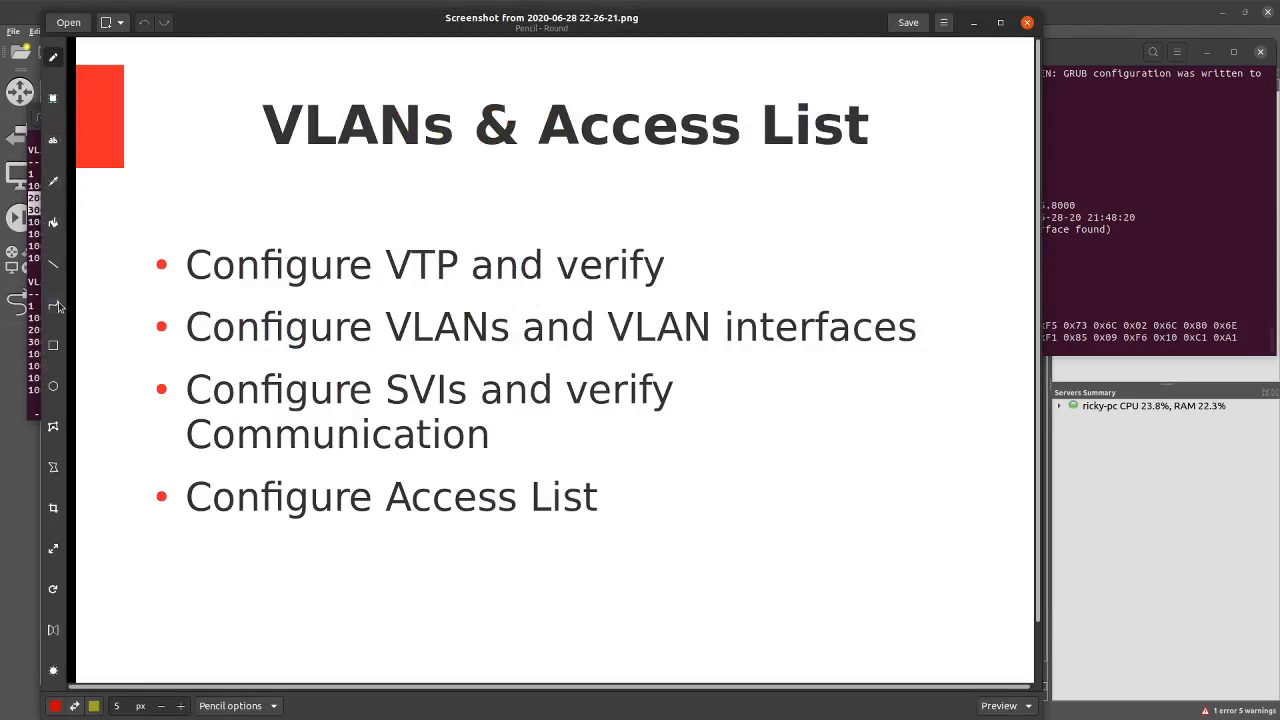
Draw a red tick after 'Configure VTP and verify' and underline 'VLANs' and 'VLAN interfaces'
left_click(53, 182)
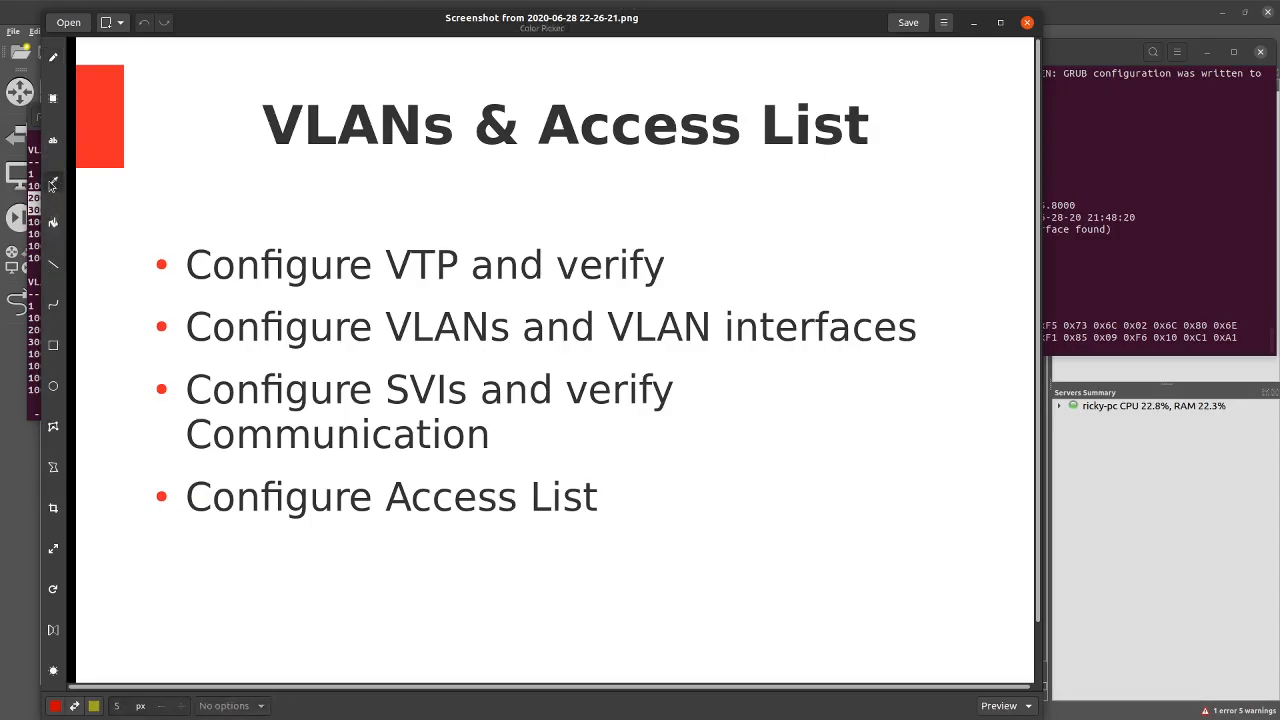
left_click(54, 60)
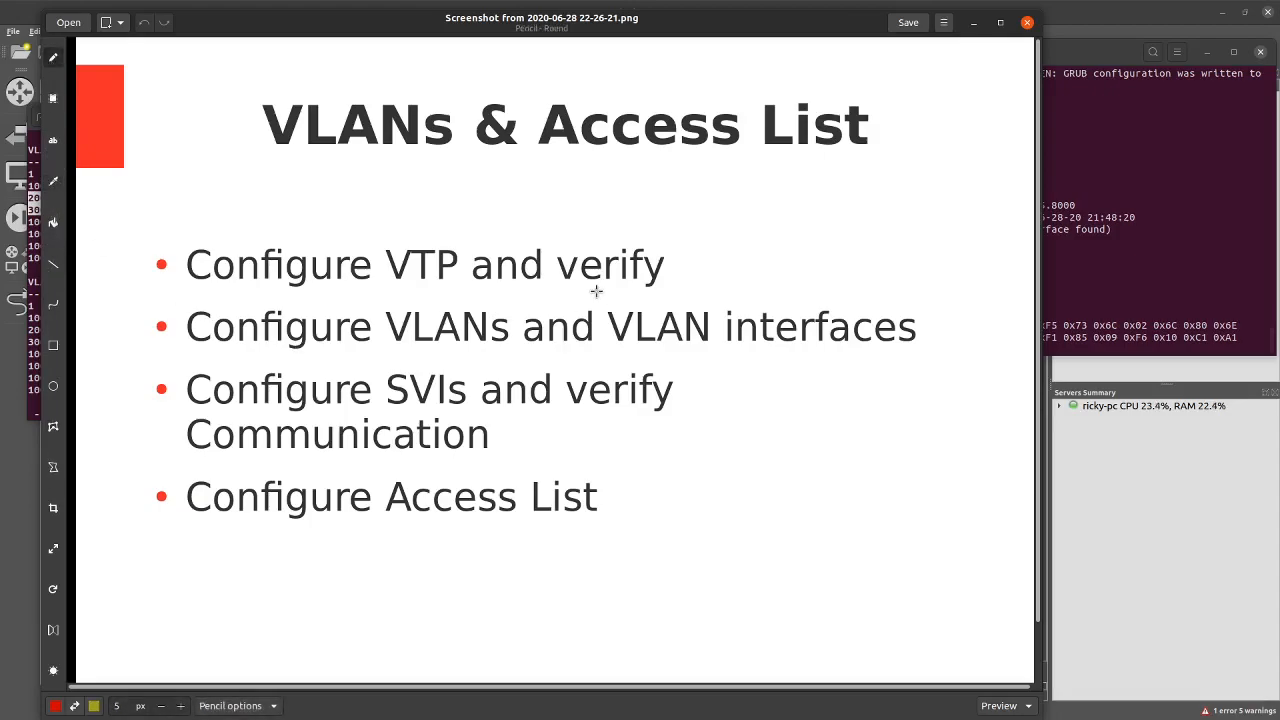
mouse_move(662, 262)
left_mouse_down()
mouse_move(684, 279)
mouse_move(767, 231)
left_mouse_up()
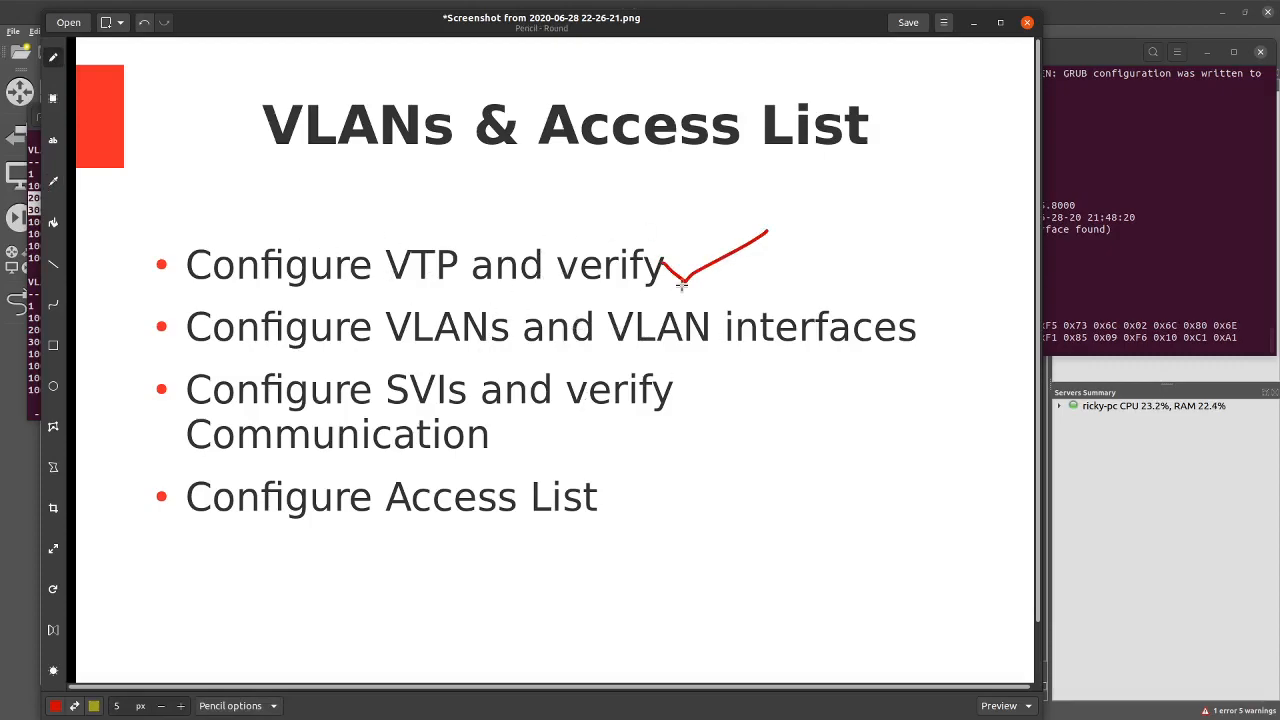
left_click_drag(308, 349, 516, 349)
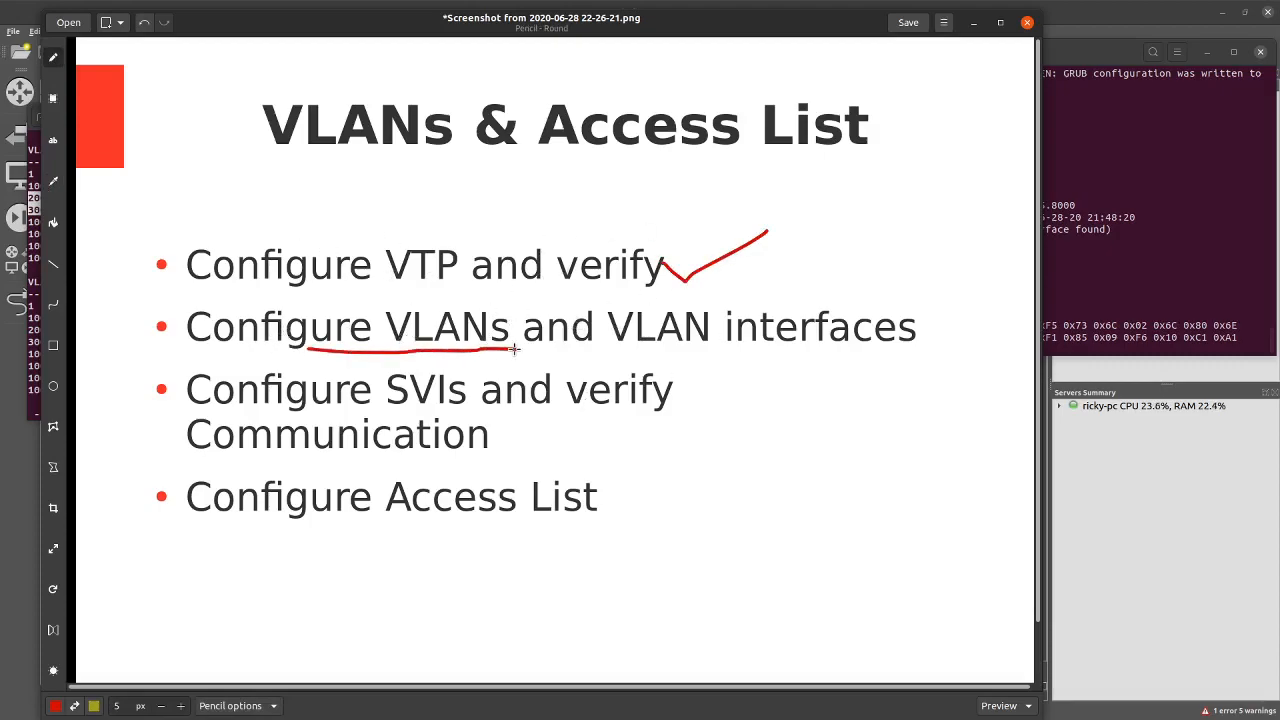
left_click_drag(630, 348, 912, 347)
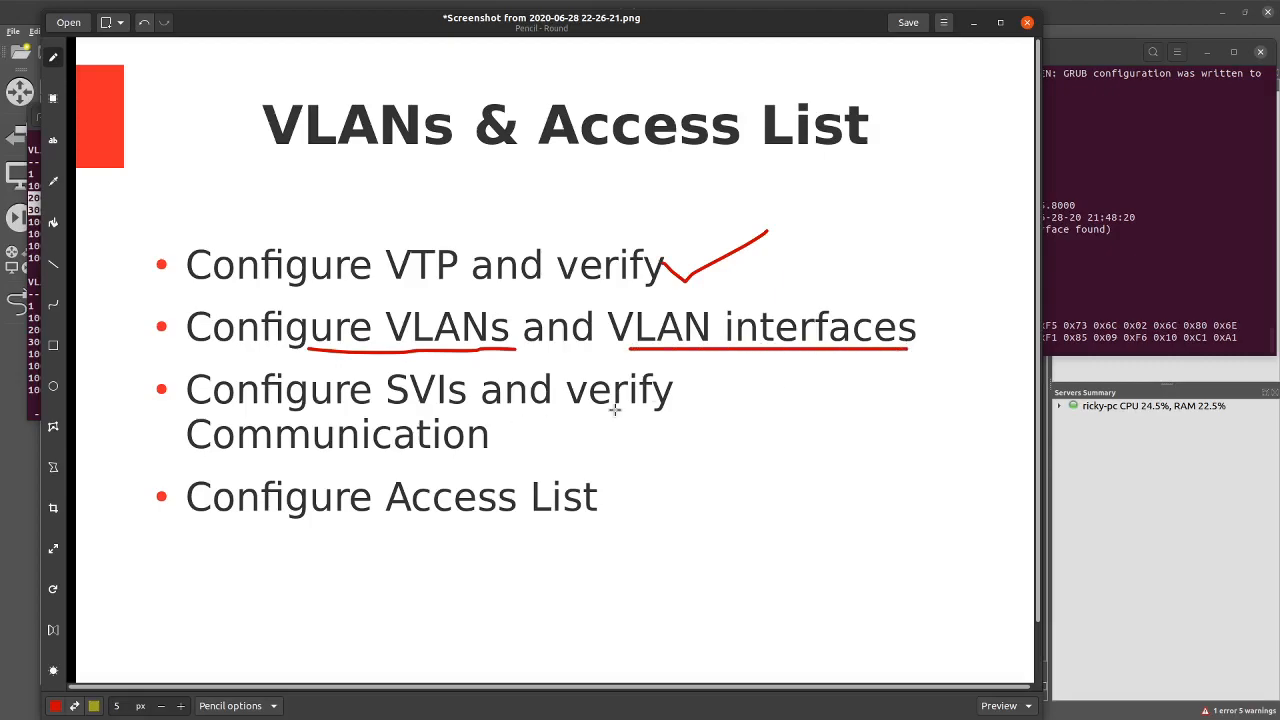
left_click(973, 22)
Move the SW-2 console further left and close the SW-1 console
left_click(931, 343)
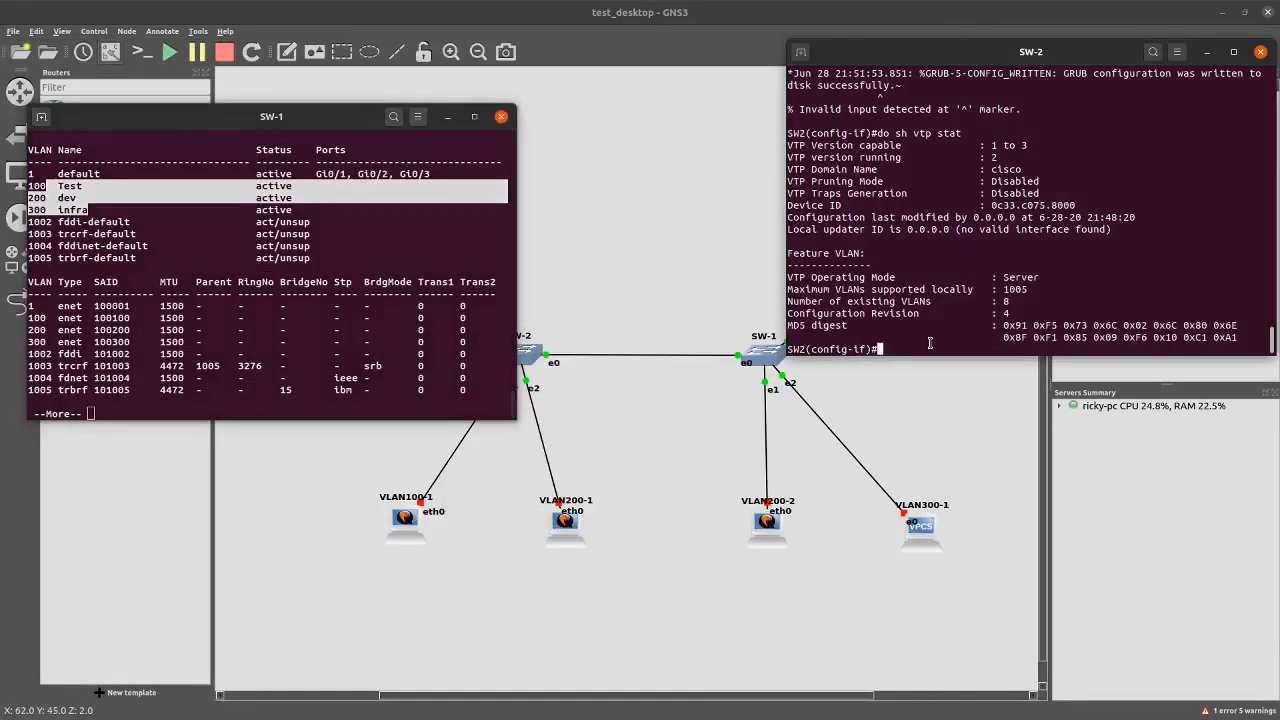
left_click_drag(1014, 64, 312, 115)
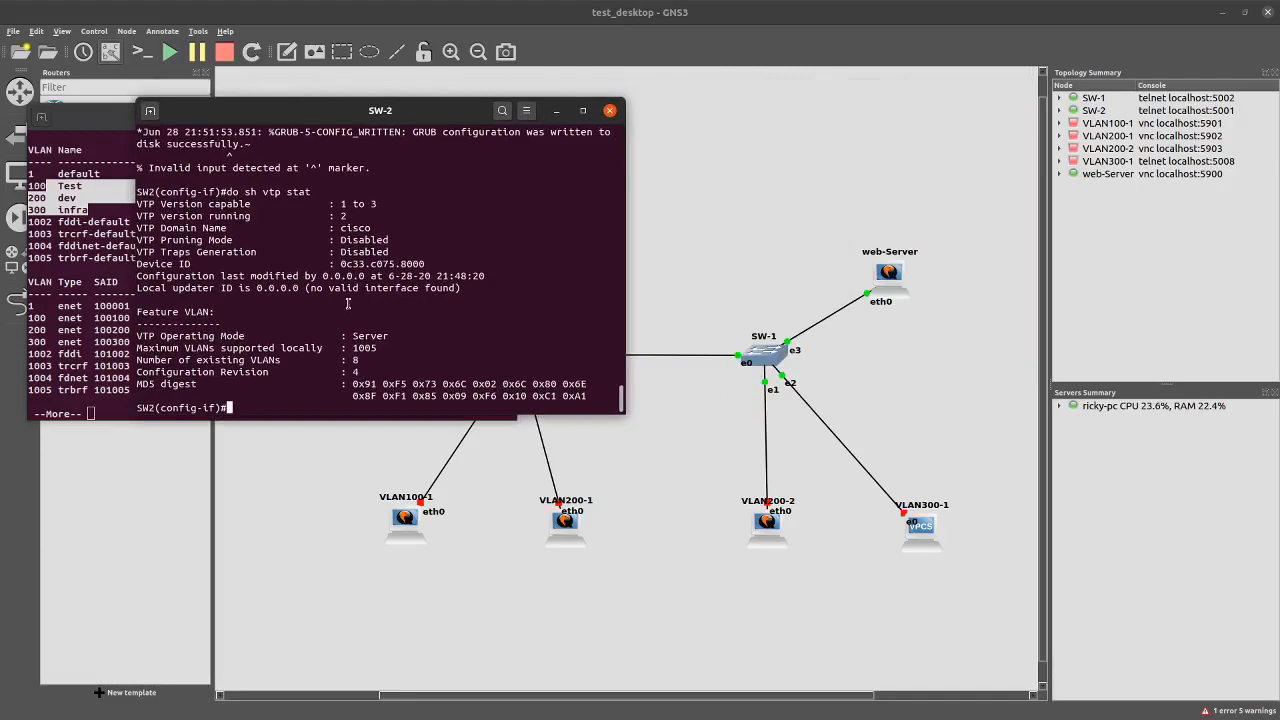
left_click(88, 120)
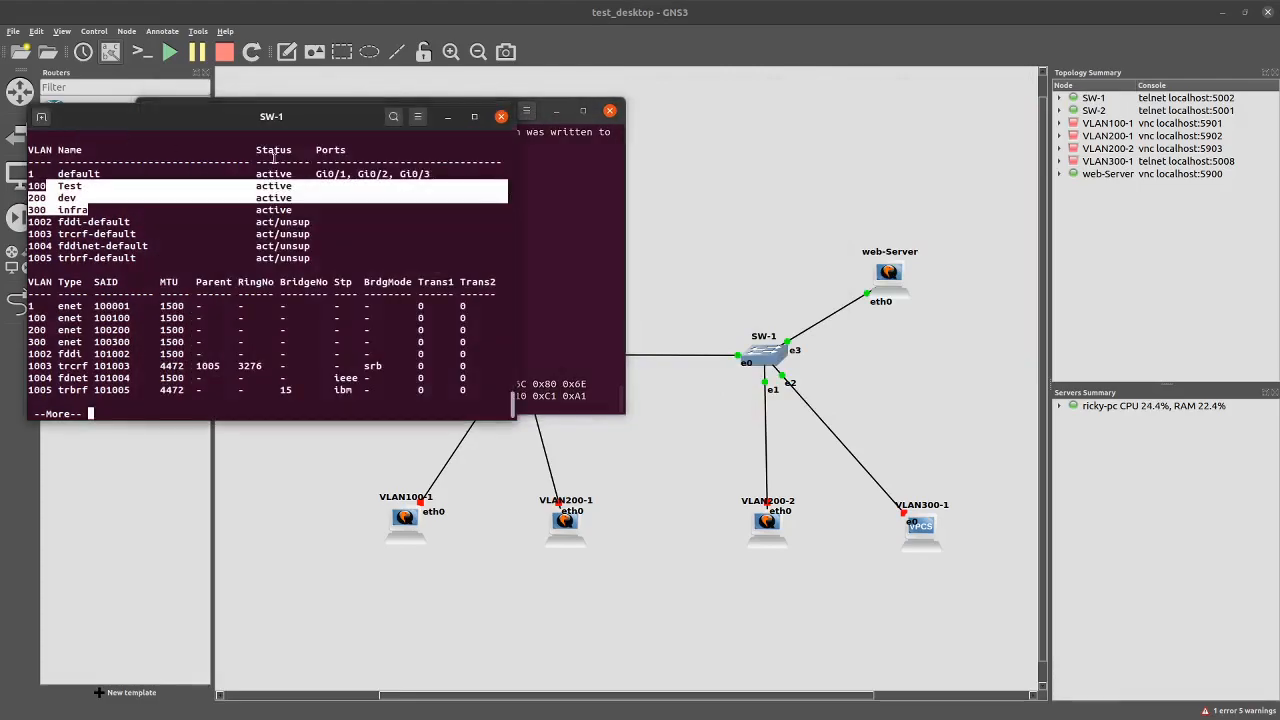
left_click(502, 118)
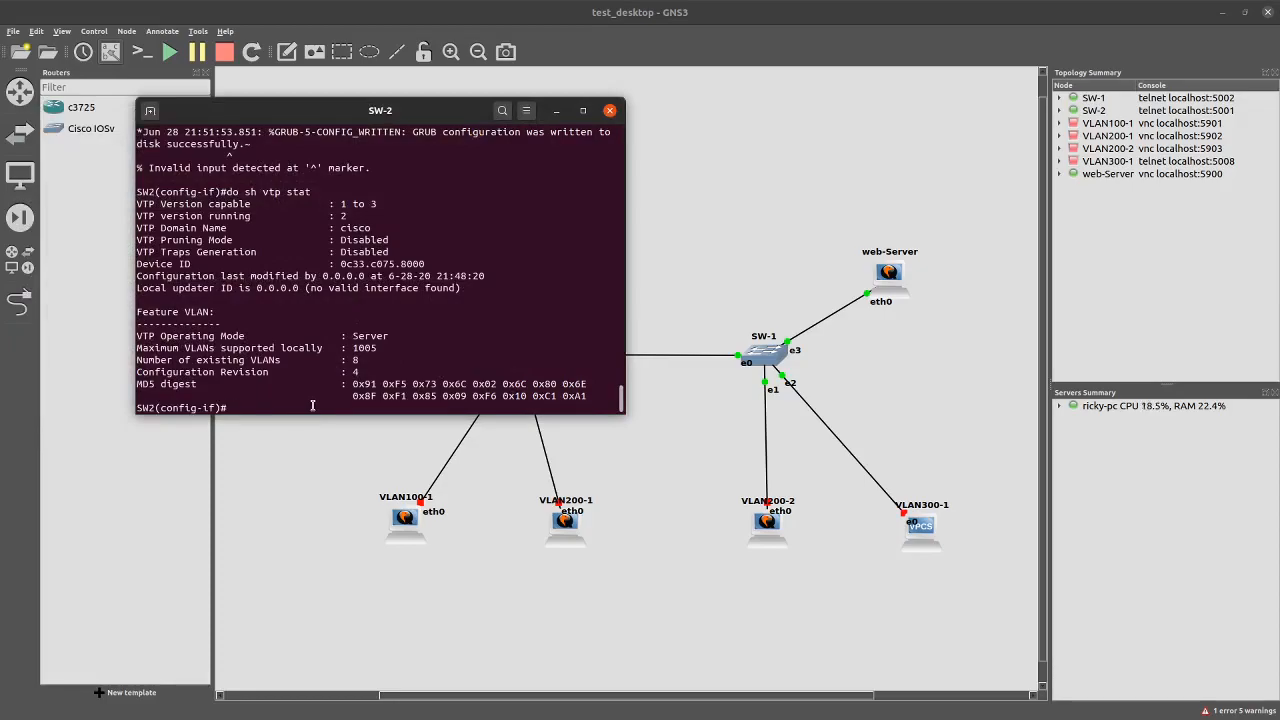
Give interface vlan 100 the address 192.168.100.254 255.255.255.0 and bring it up
type("interface vlan 100")
key("Return")
type("ip add 19")
type("2.168.1")
type("00.")
type("254")
type(" 255.2")
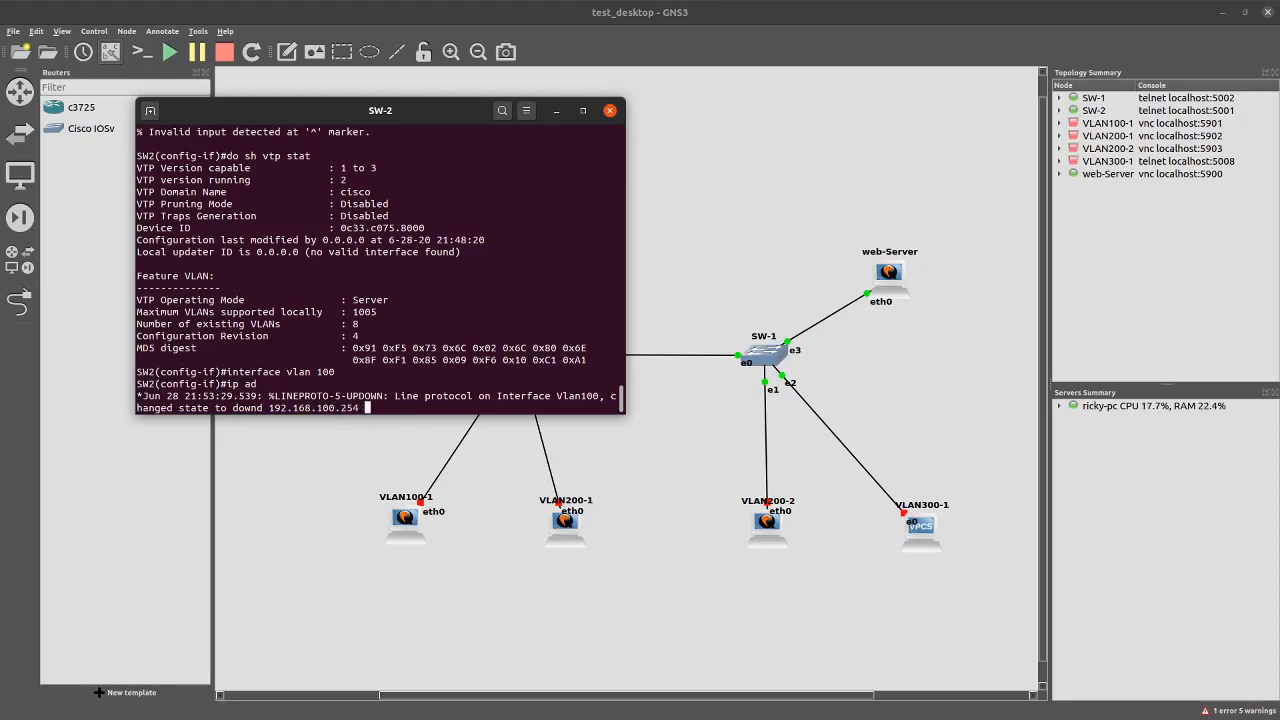
type("55.255./")
key("BackSpace")
type("0")
key("Return")
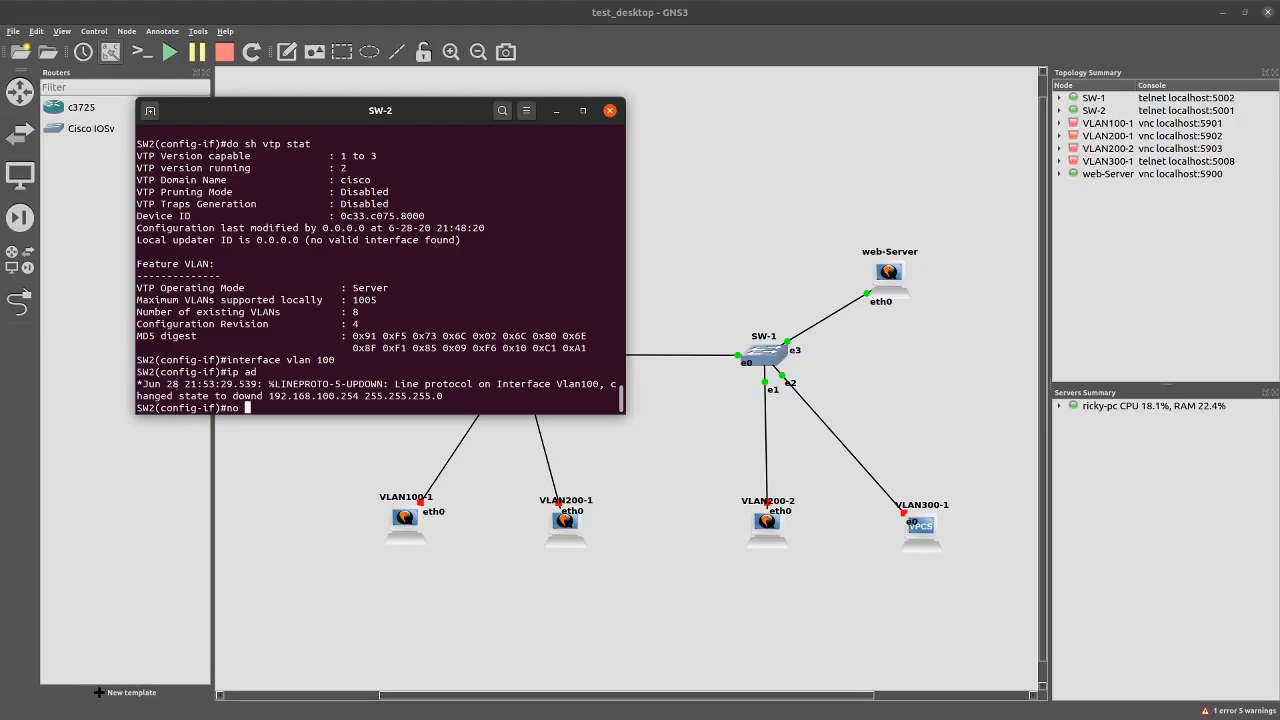
type("hut")
key("Return")
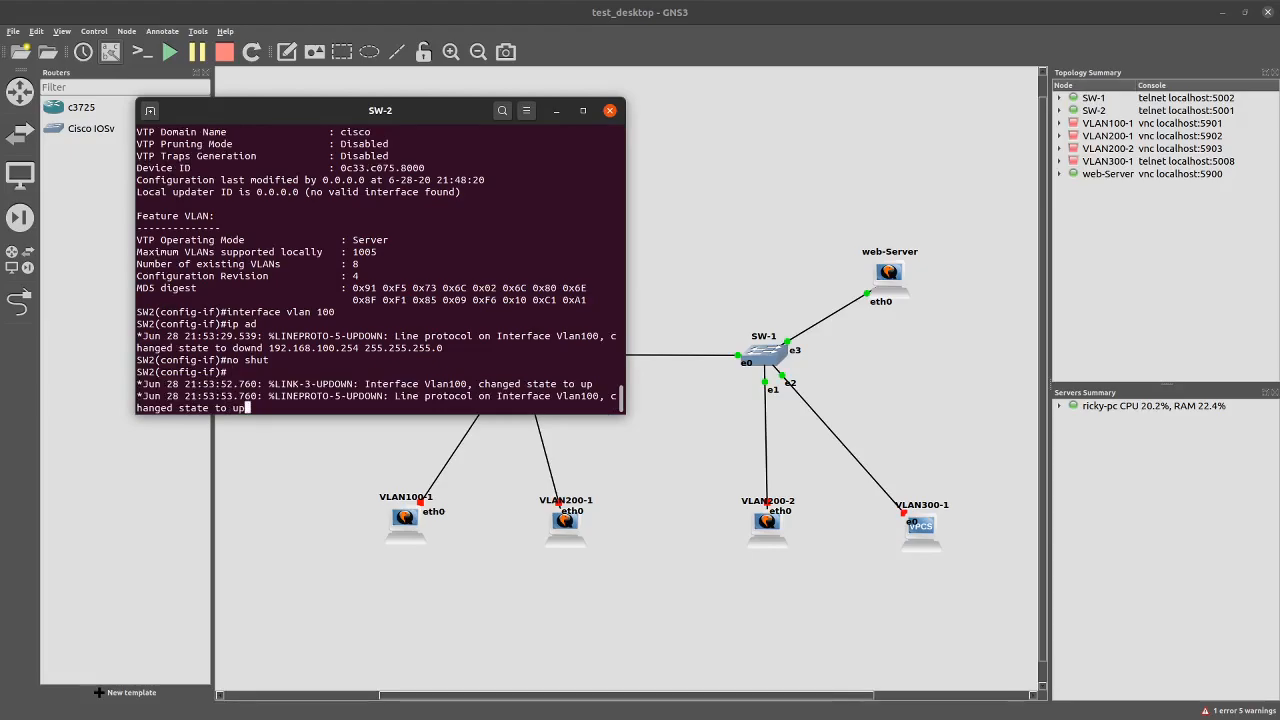
key("Return")
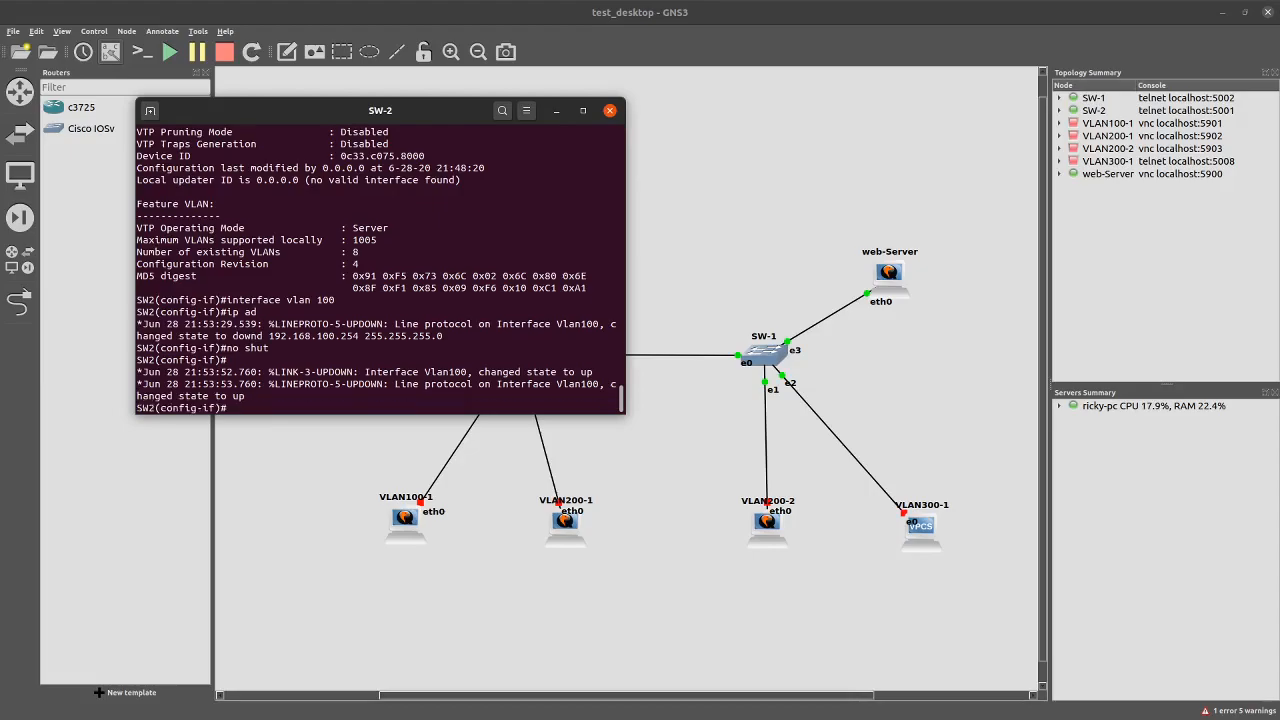
type("interface vlan 200")
Set interface vlan 200 to 192.168.200.254 255.255.255.0, then enter interface vlan 300
key("Return")
type("ip addre")
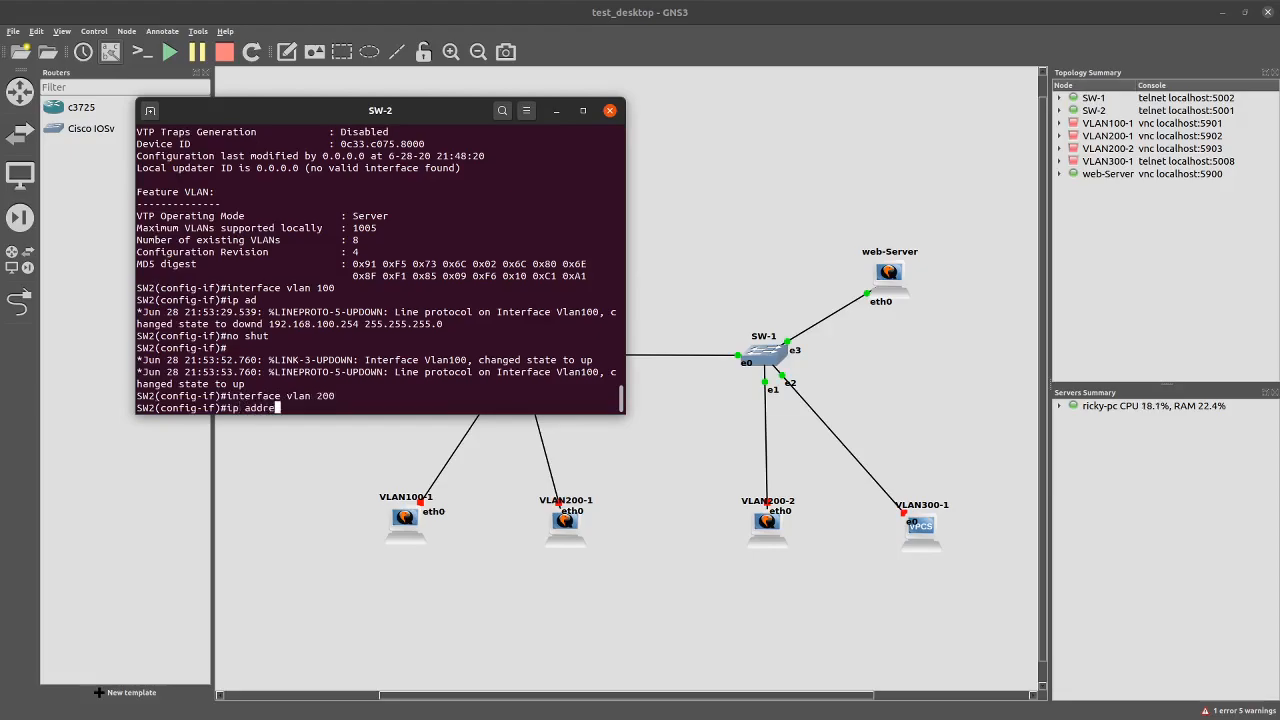
type("ss 192.168.200.254")
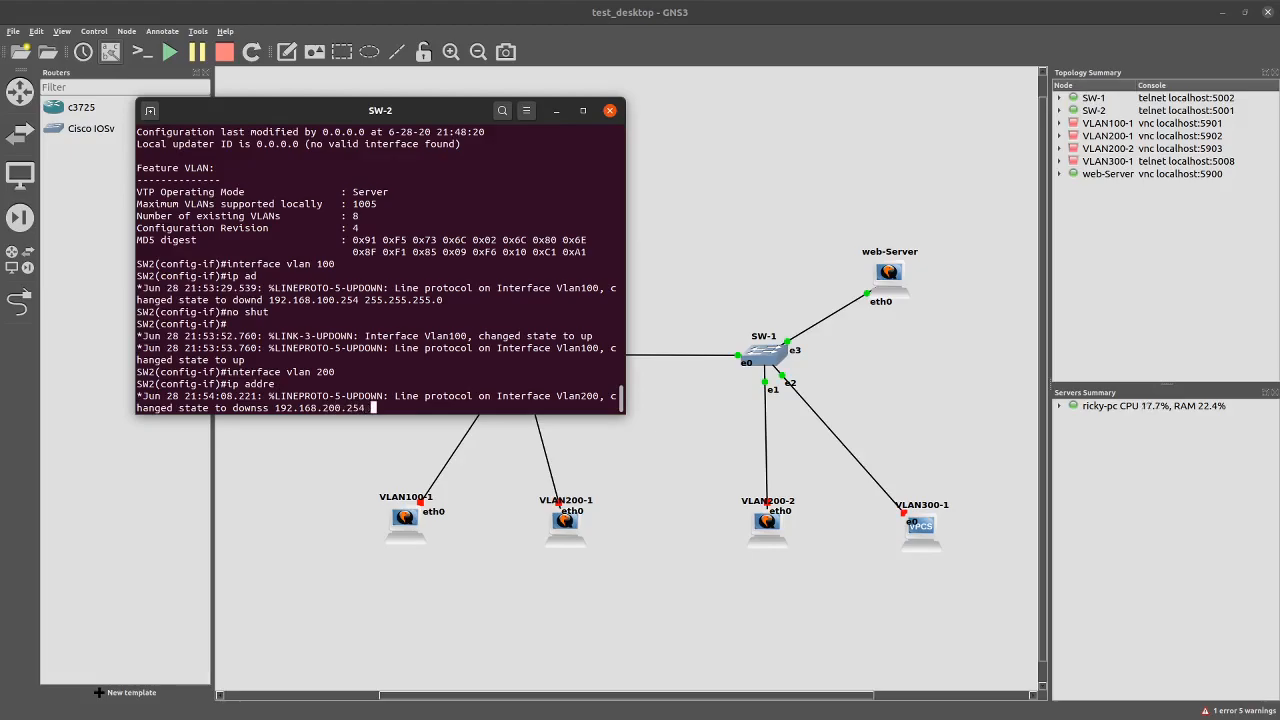
type(" 255.255.255.0")
key("Return")
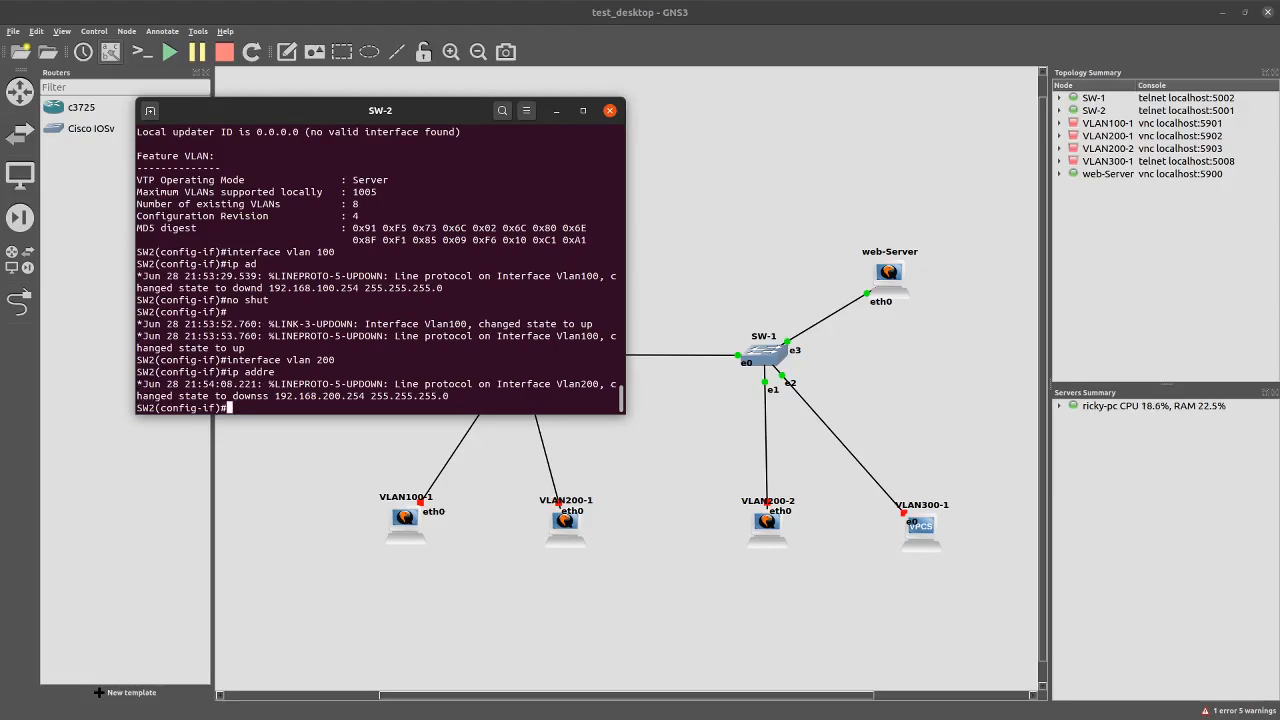
type("interface vlan 300")
key("Return")
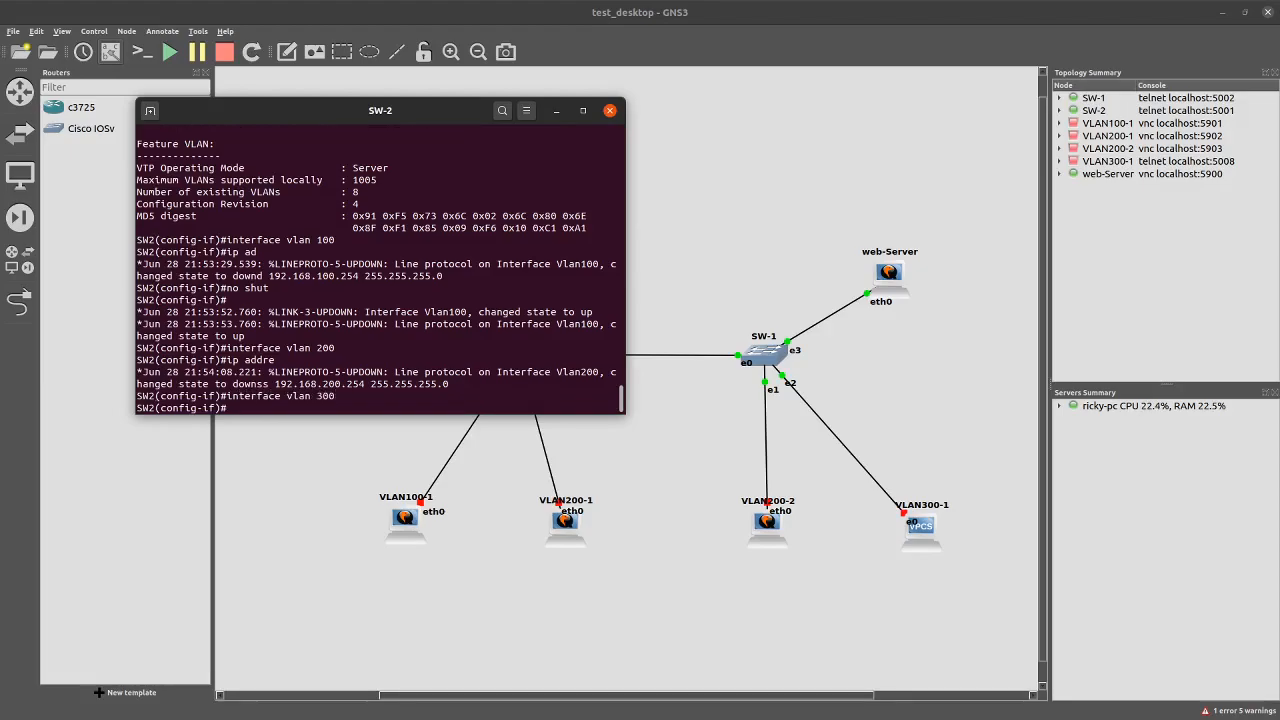
Try assigning 192.168.300.254 255.255.255.0 to VLAN 300; the command is rejected
type("ip aadd")
key("BackSpace")
key("BackSpace")
key("BackSpace")
key("BackSpace")
key("BackSpace")
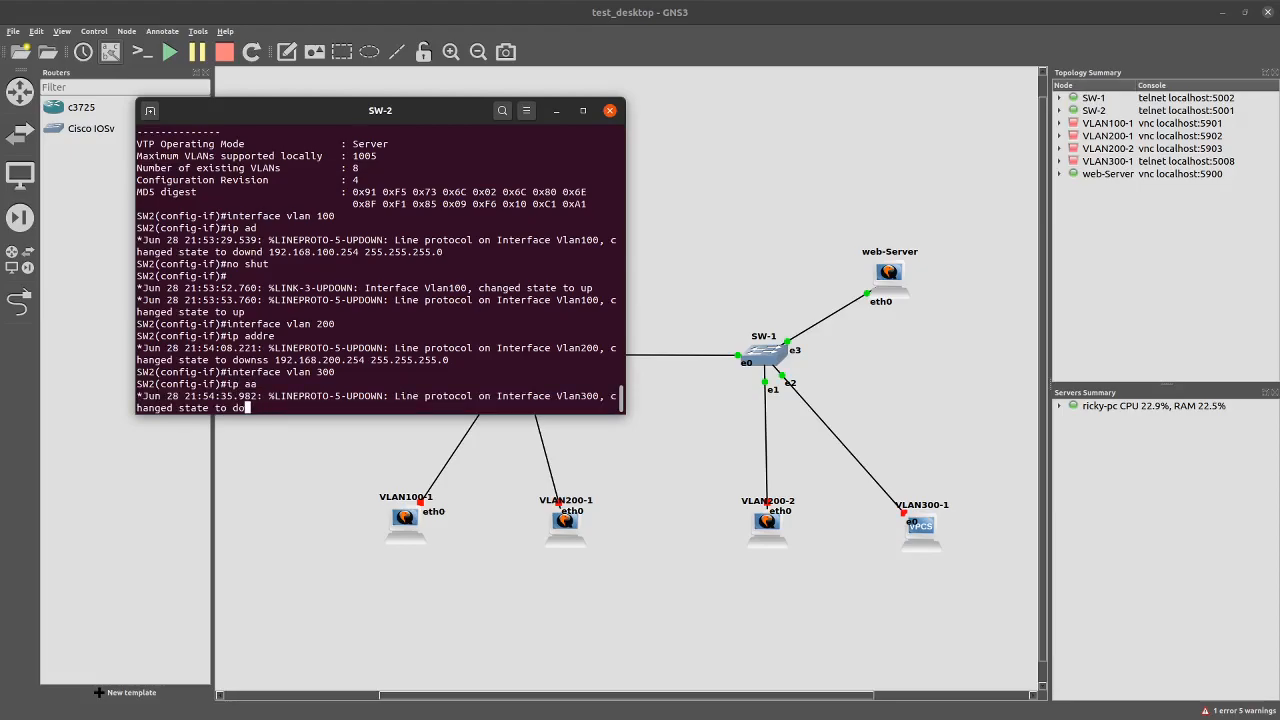
key("Return")
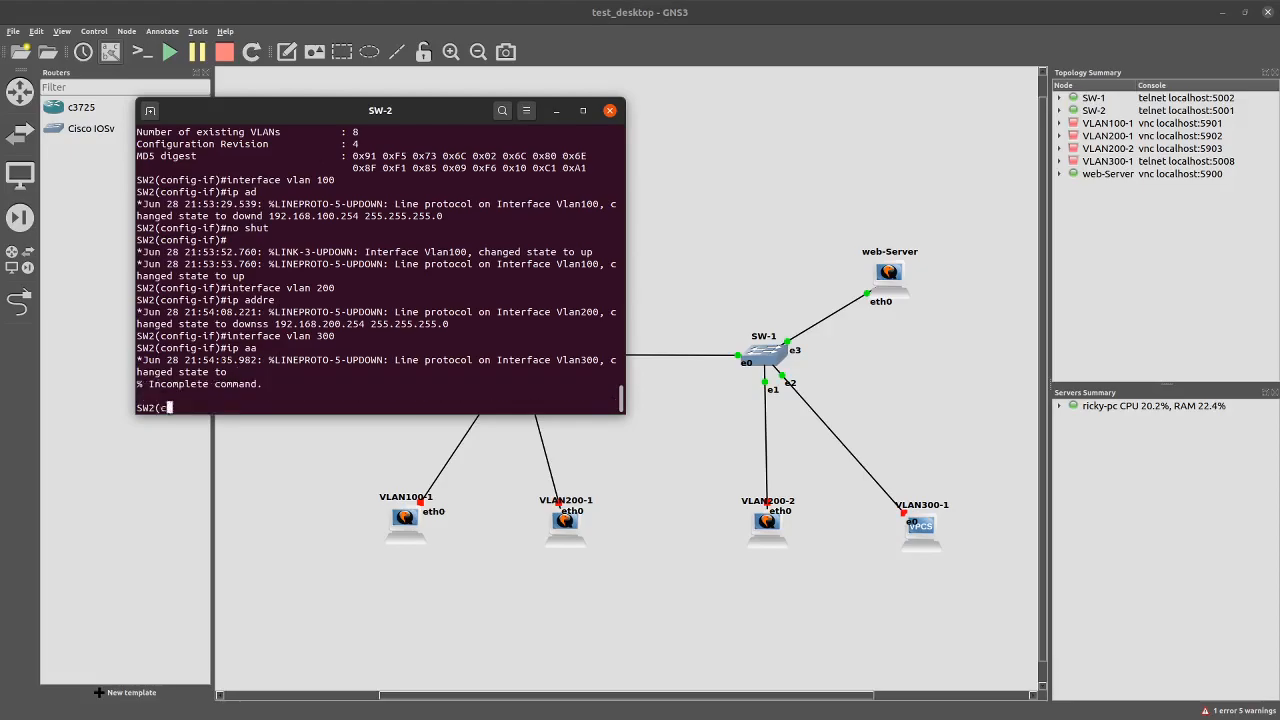
type("ip addd")
key("BackSpace")
type("192.168")
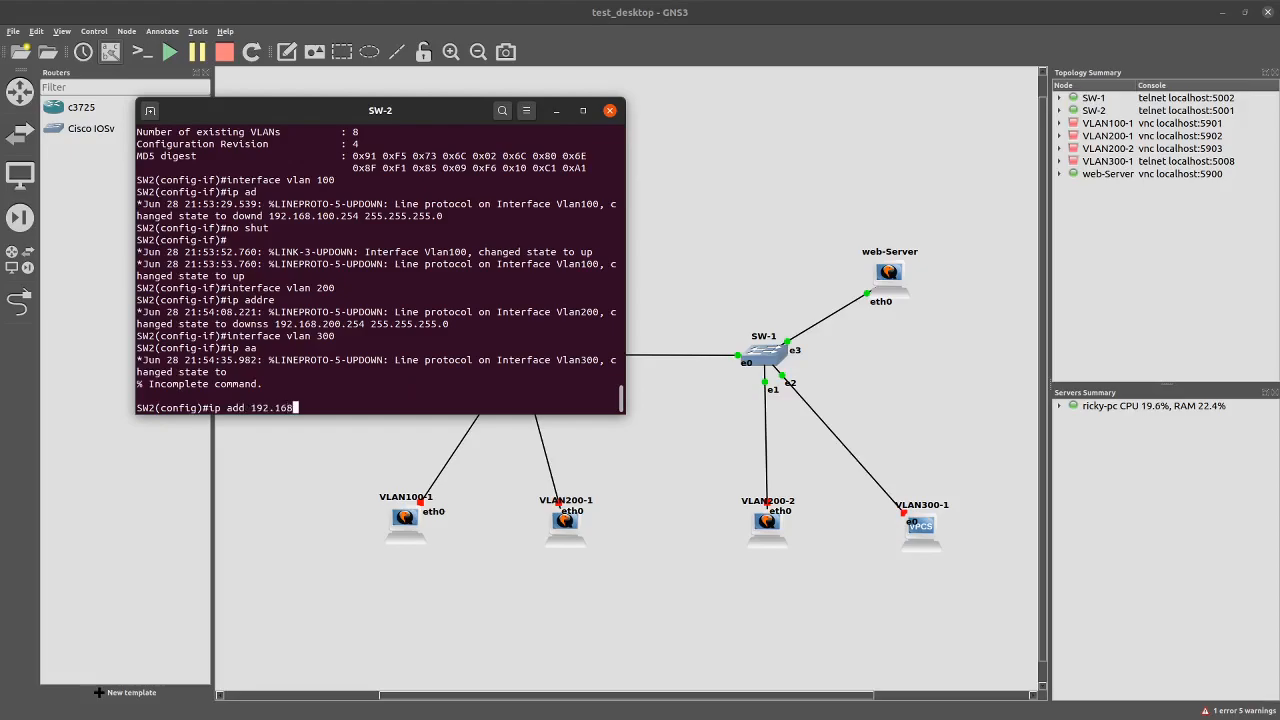
type(".300.254 255.255.255.0")
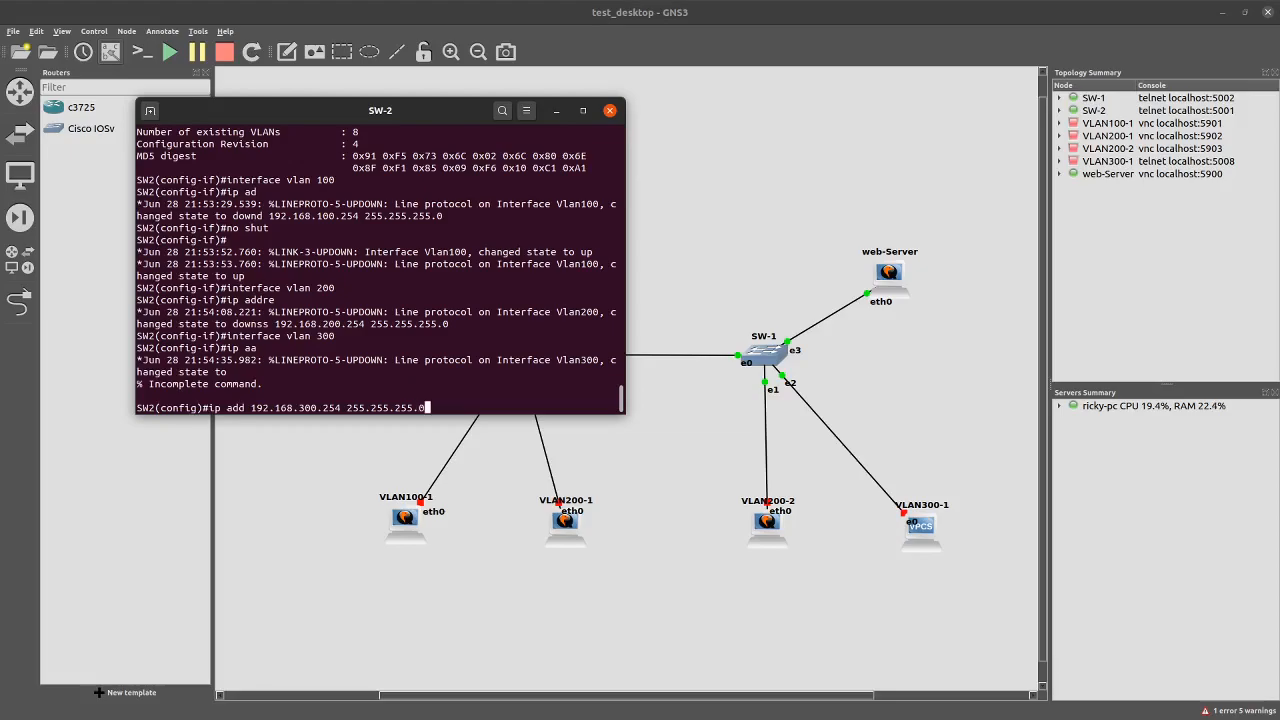
key("Return")
Edit and resubmit the rejected address command, then re-enter interface vlan 300
key("Up")
key("Left")
key("Left")
key("Left")
key("Left")
key("Left")
key("Left")
key("Left")
key("Left")
key("Left")
key("Left")
key("Left")
key("Left")
key("Left")
key("Left")
key("Left")
key("Left")
key("Left")
key("Left")
key("Left")
key("Left")
key("Left")
key("Left")
key("Left")
key("Left")
type("res")
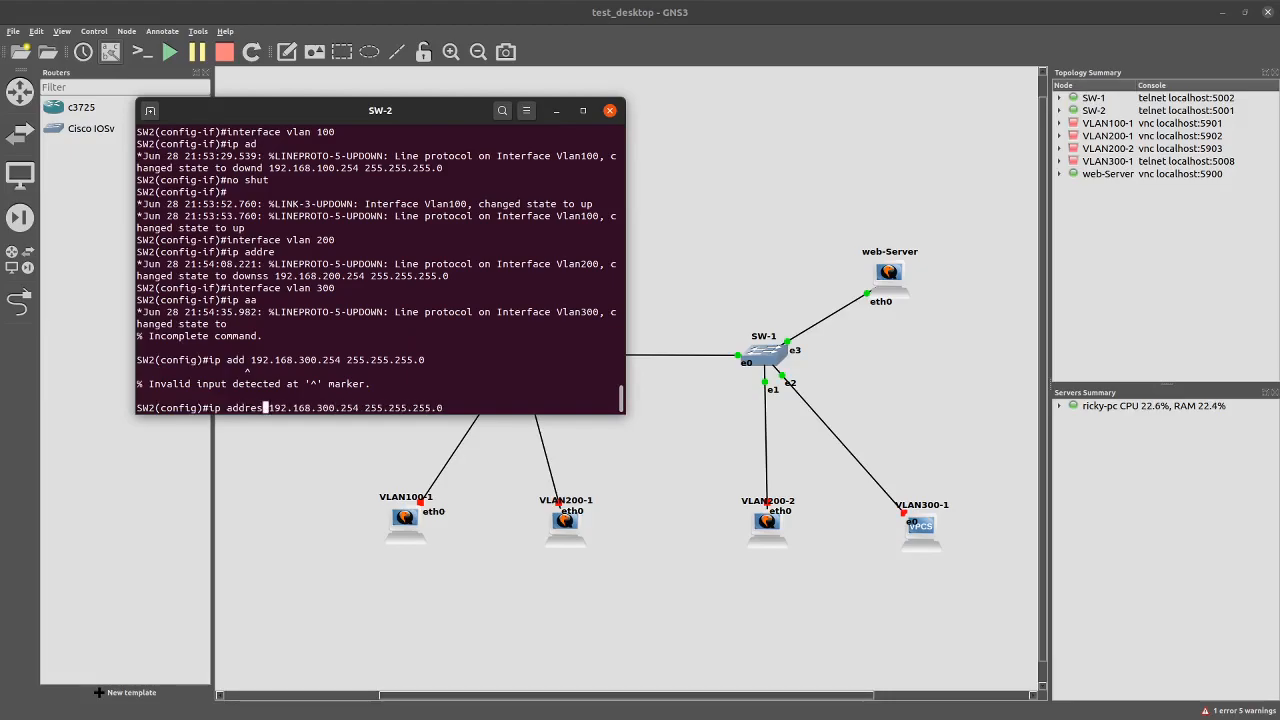
key("Return")
key("Up")
key("BackSpace")
key("BackSpace")
key("BackSpace")
key("BackSpace")
key("BackSpace")
key("BackSpace")
key("BackSpace")
key("BackSpace")
key("BackSpace")
key("BackSpace")
key("BackSpace")
key("BackSpace")
key("BackSpace")
key("BackSpace")
key("BackSpace")
key("BackSpace")
key("BackSpace")
key("BackSpace")
key("BackSpace")
key("BackSpace")
key("BackSpace")
key("BackSpace")
key("BackSpace")
key("BackSpace")
key("BackSpace")
key("BackSpace")
key("BackSpace")
type("inte")
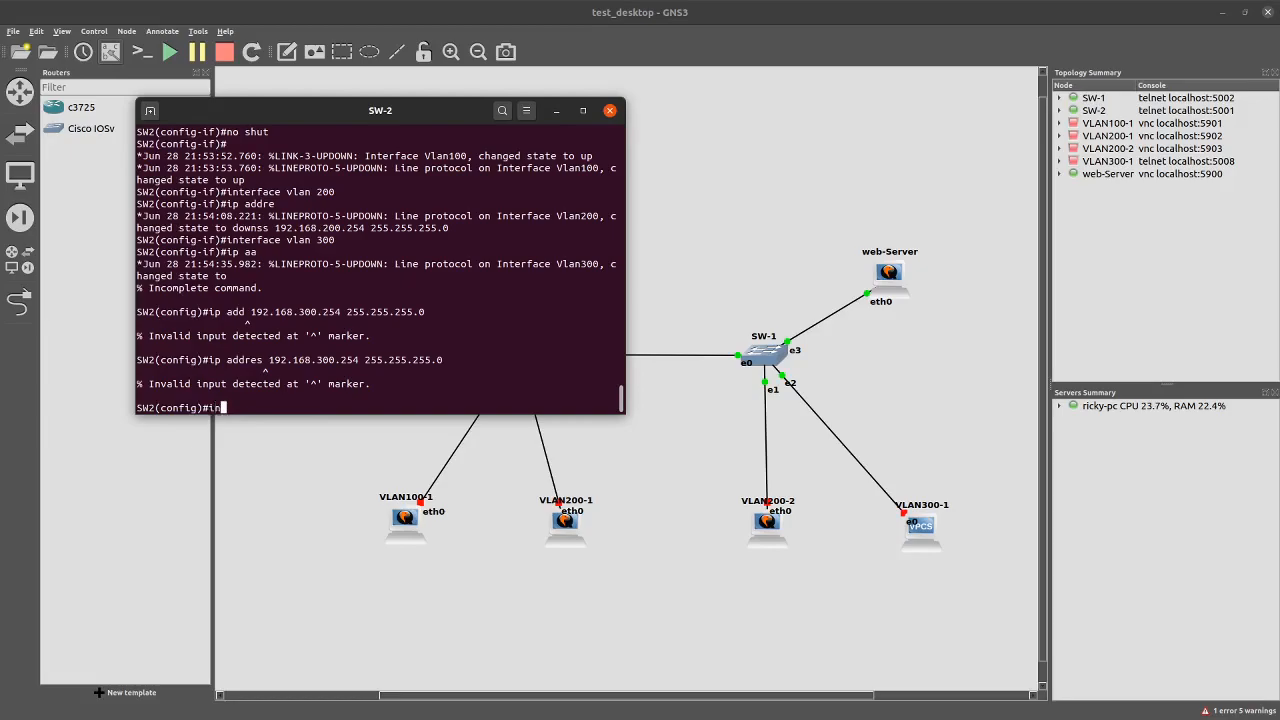
key("BackSpace")
key("BackSpace")
key("BackSpace")
key("BackSpace")
type("interface vlan 300")
key("Return")
Retry 192.168.300.254 255.255.255.0 on VLAN 300, then run 'do sh ip interface brief'
type("ip addres 192.168.300.254 255.255.255.0")
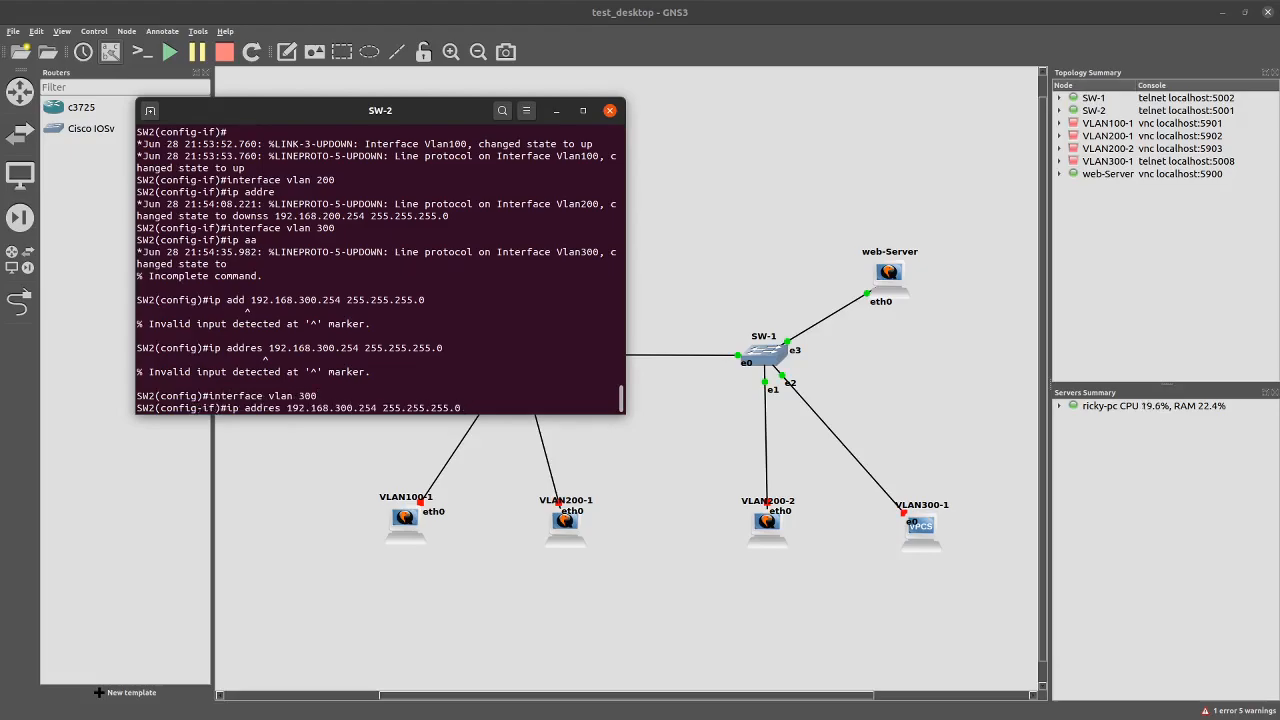
key("Return")
key("Up")
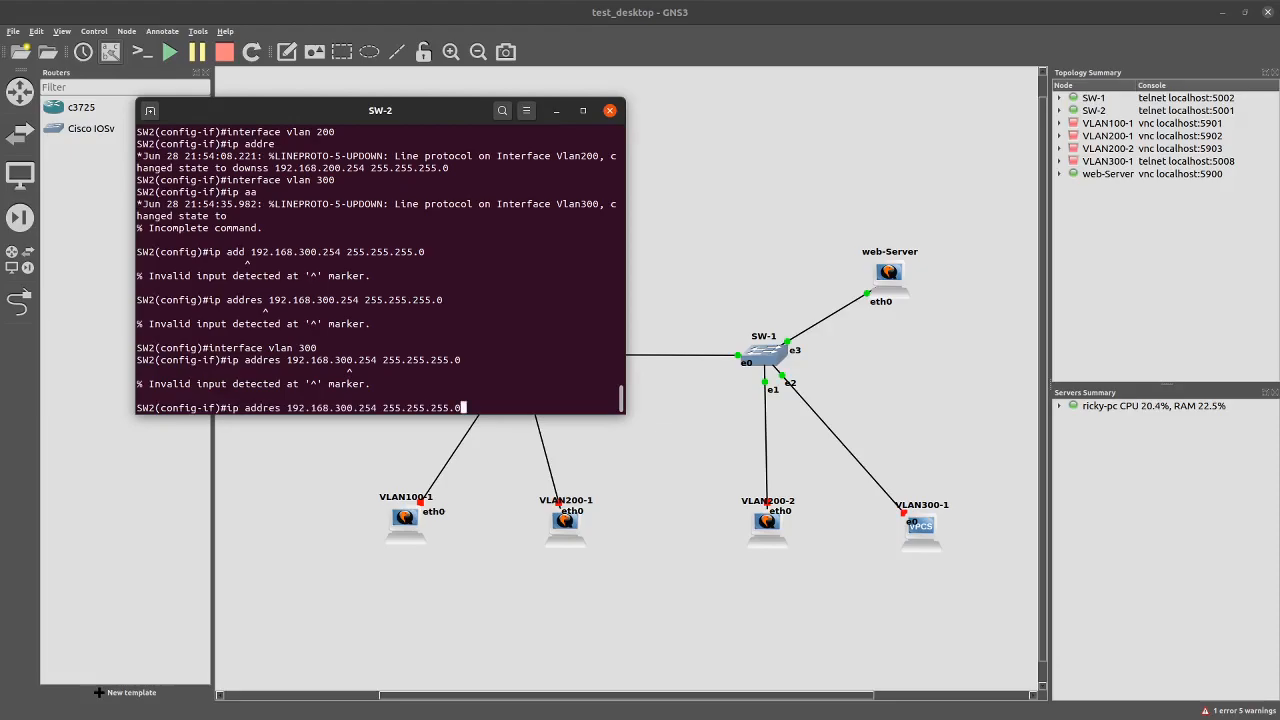
key("BackSpace")
key("BackSpace")
key("BackSpace")
key("BackSpace")
key("BackSpace")
key("BackSpace")
key("BackSpace")
key("BackSpace")
key("BackSpace")
key("BackSpace")
key("BackSpace")
key("BackSpace")
key("BackSpace")
key("BackSpace")
key("BackSpace")
key("BackSpace")
key("BackSpace")
key("BackSpace")
key("BackSpace")
key("BackSpace")
key("BackSpace")
type("1")
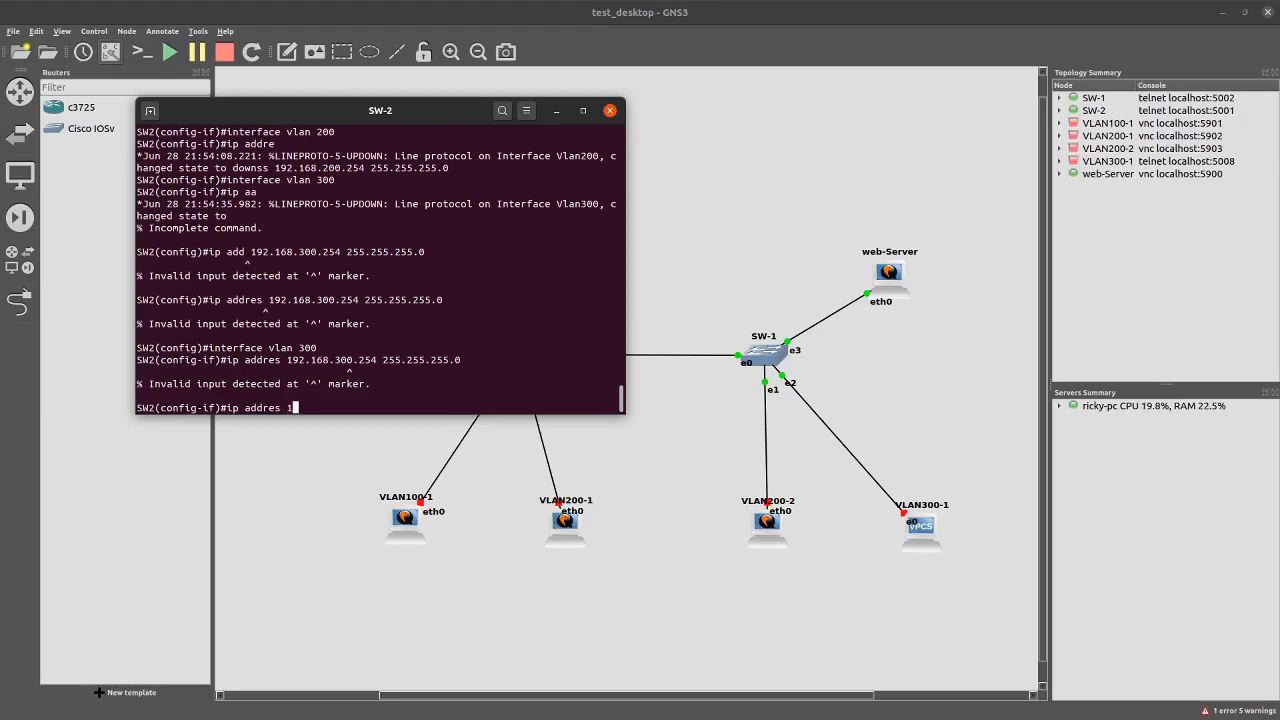
type("92.168.300.254 255.25")
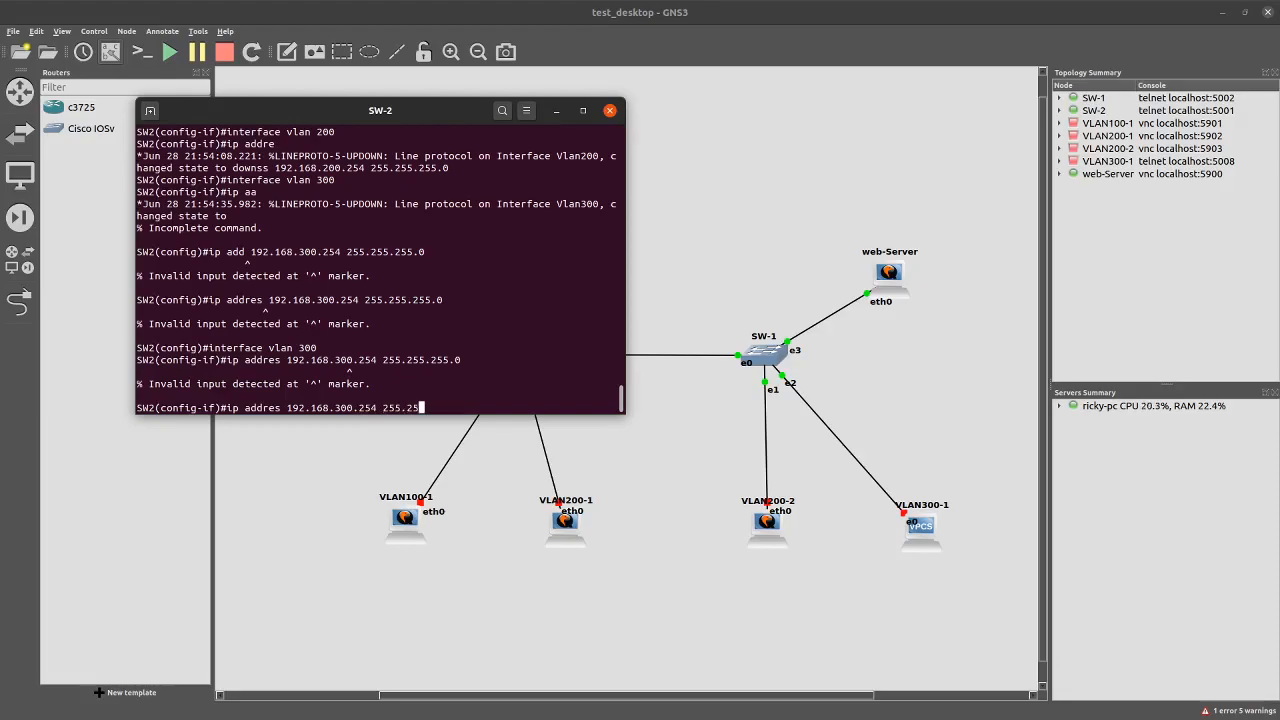
type("5.255.0")
key("Return")
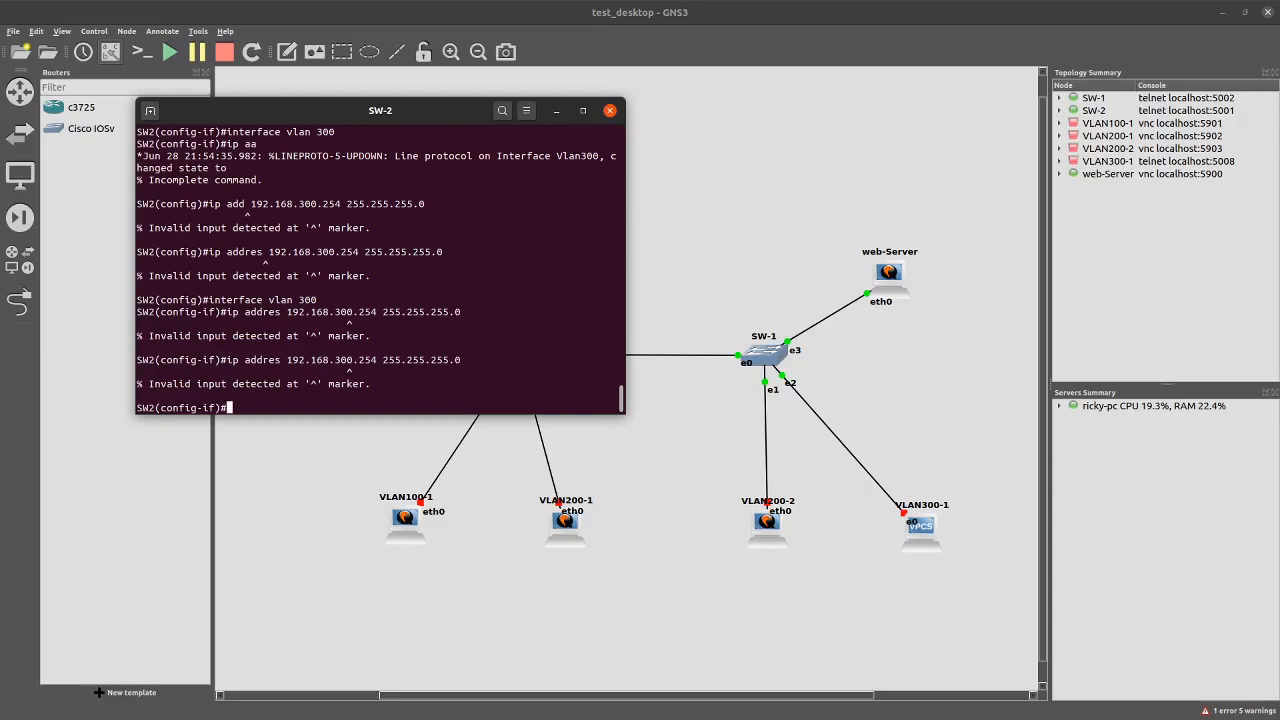
type("do sh ip interface brie")
key("Return")
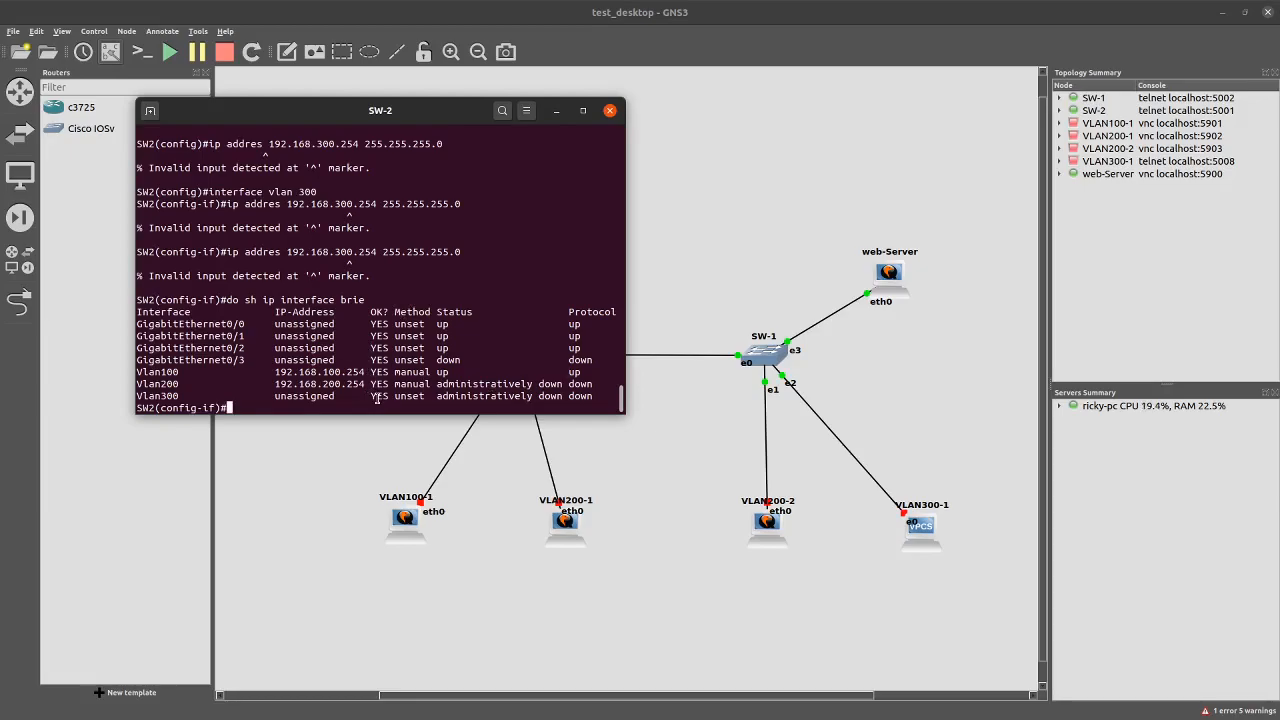
Run no shut on interface vlan 200 and rerun the interface brief to confirm up/up
type("interface vlan 200")
key("Return")
type("no shut")
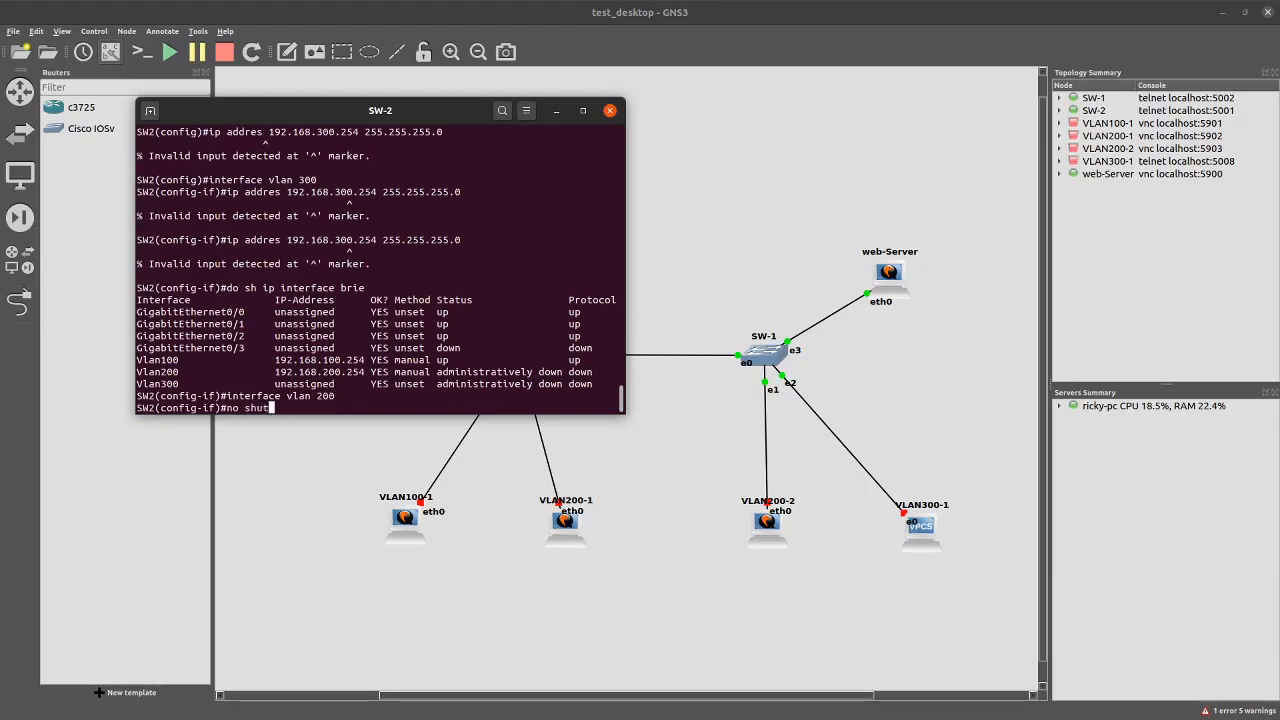
key("Return")
key("Up")
key("Up")
key("Up")
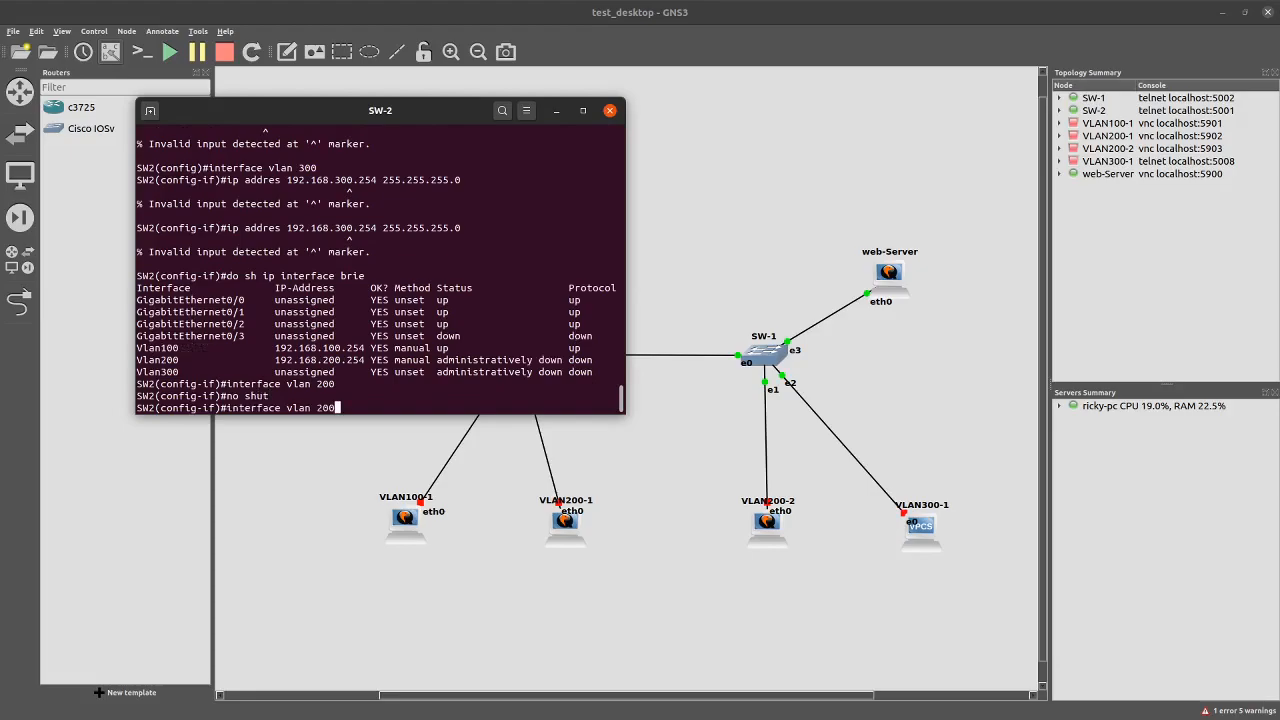
key("Return")
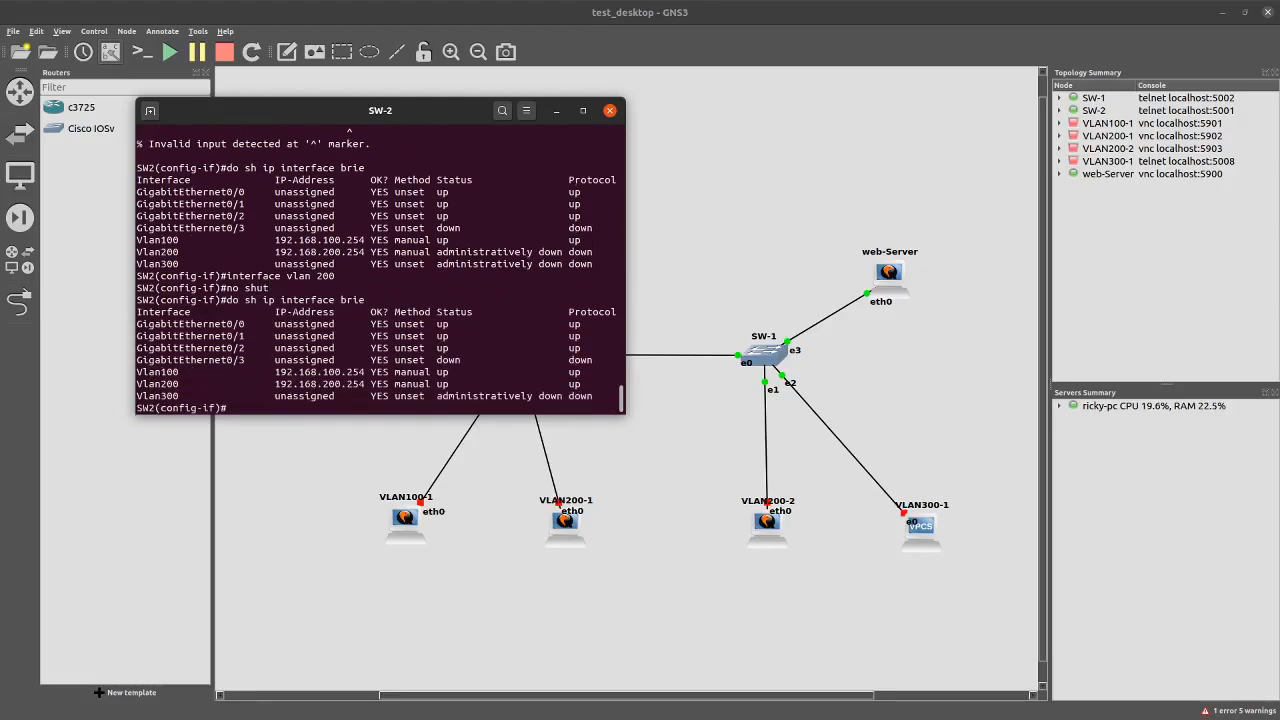
Recall the interface vlan command from history for editing at a fresh prompt
key("Up")
key("Down")
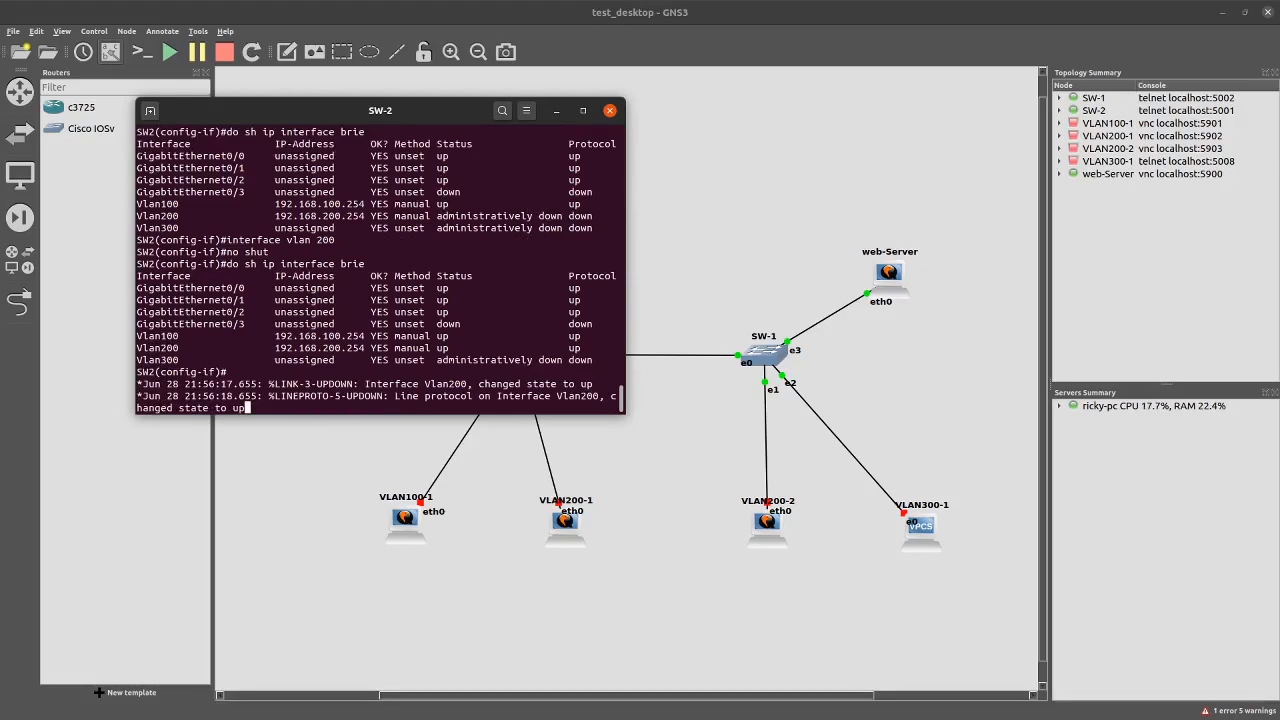
key("Return")
key("Up")
key("Up")
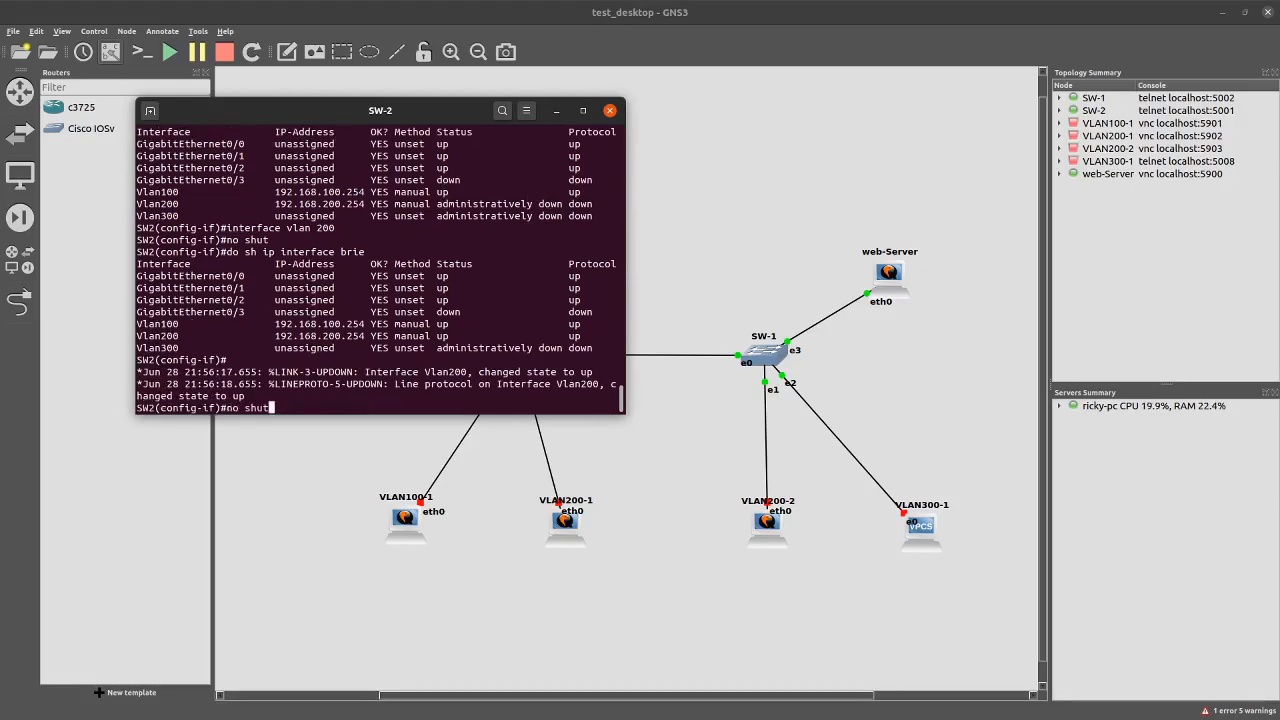
key("Up")
key("BackSpace")
key("BackSpace")
key("BackSpace")
Enable interface vlan 300 with no shut and start entering its 192.168. IP address
type("300")
key("Return")
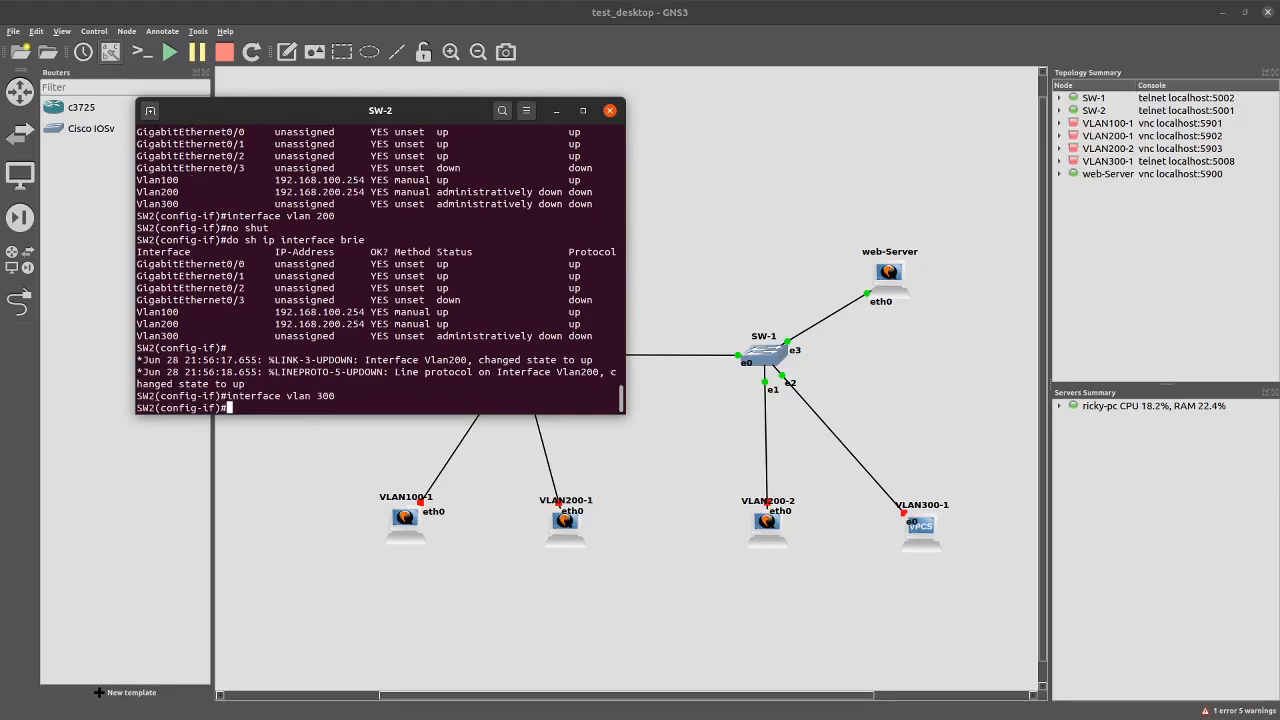
type("no shut")
key("Return")
type("ip")
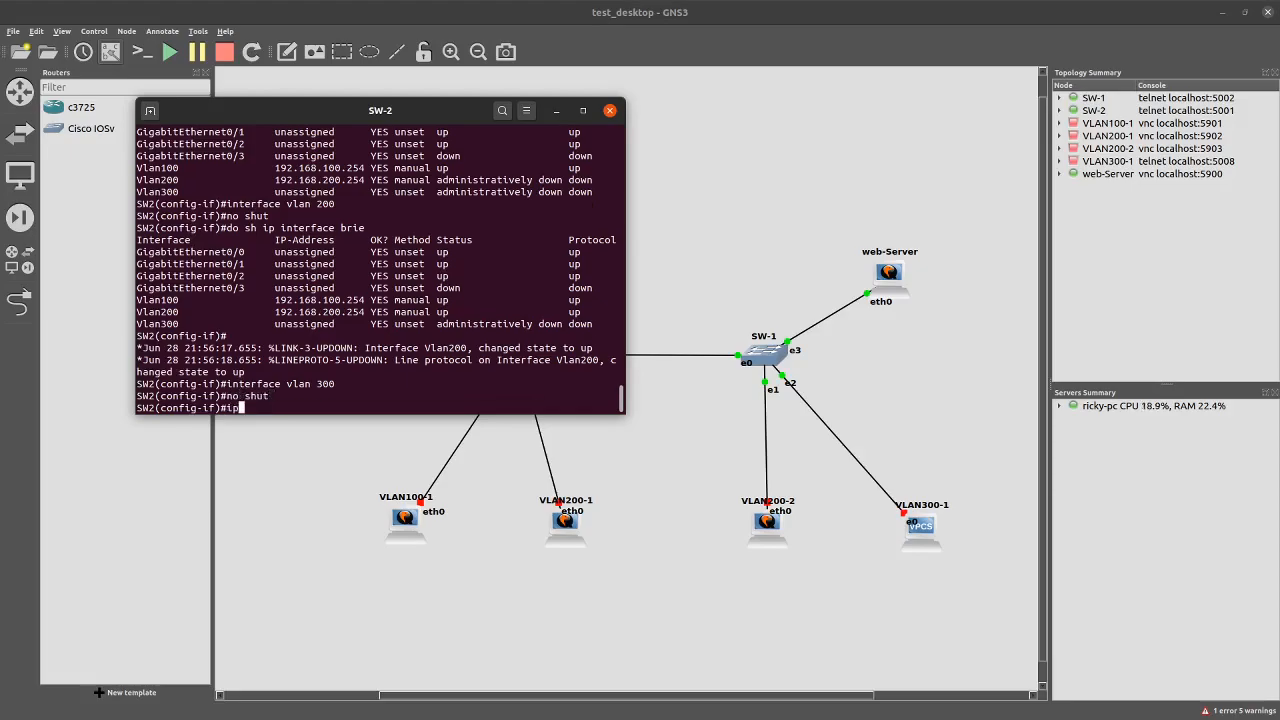
type(" address 192.168")
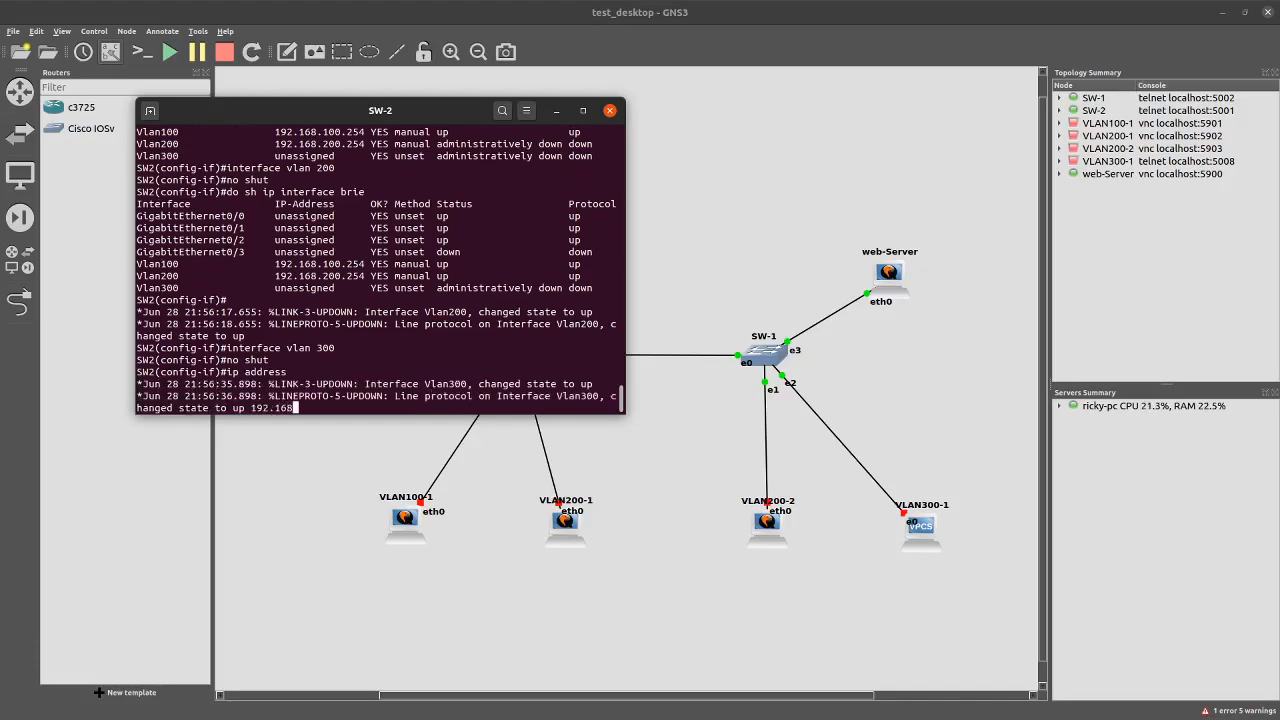
type(".300.25")
key("BackSpace")
key("BackSpace")
key("BackSpace")
key("BackSpace")
key("BackSpace")
key("BackSpace")
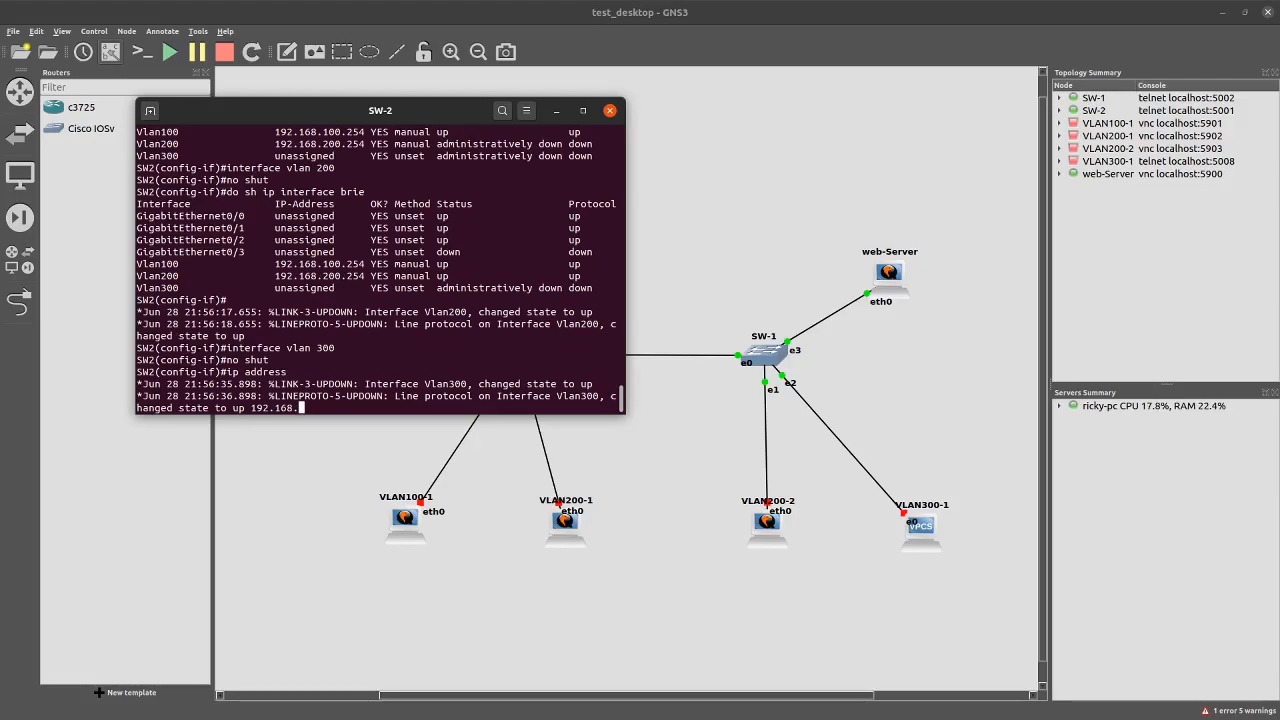
Assign Vlan300 the address 192.168.230.254 255.255.255.0 and enable it with no shut
type("230.254 255.255.255.0")
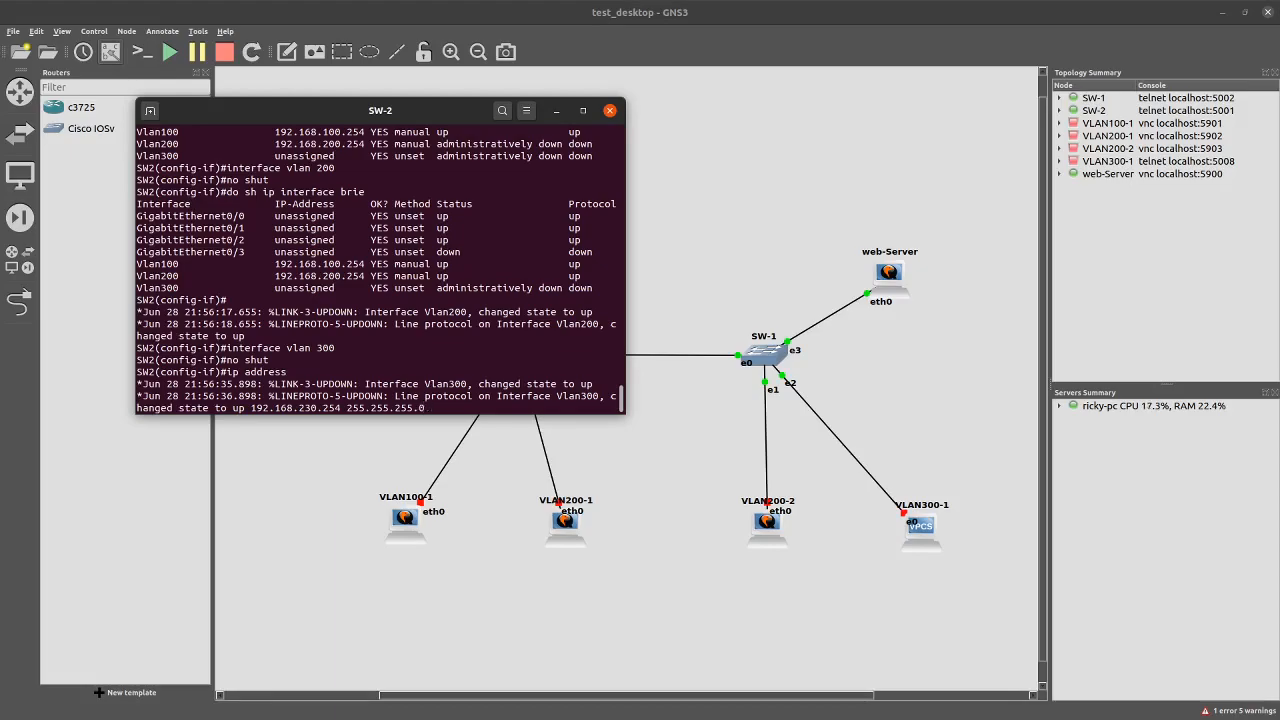
key("Return")
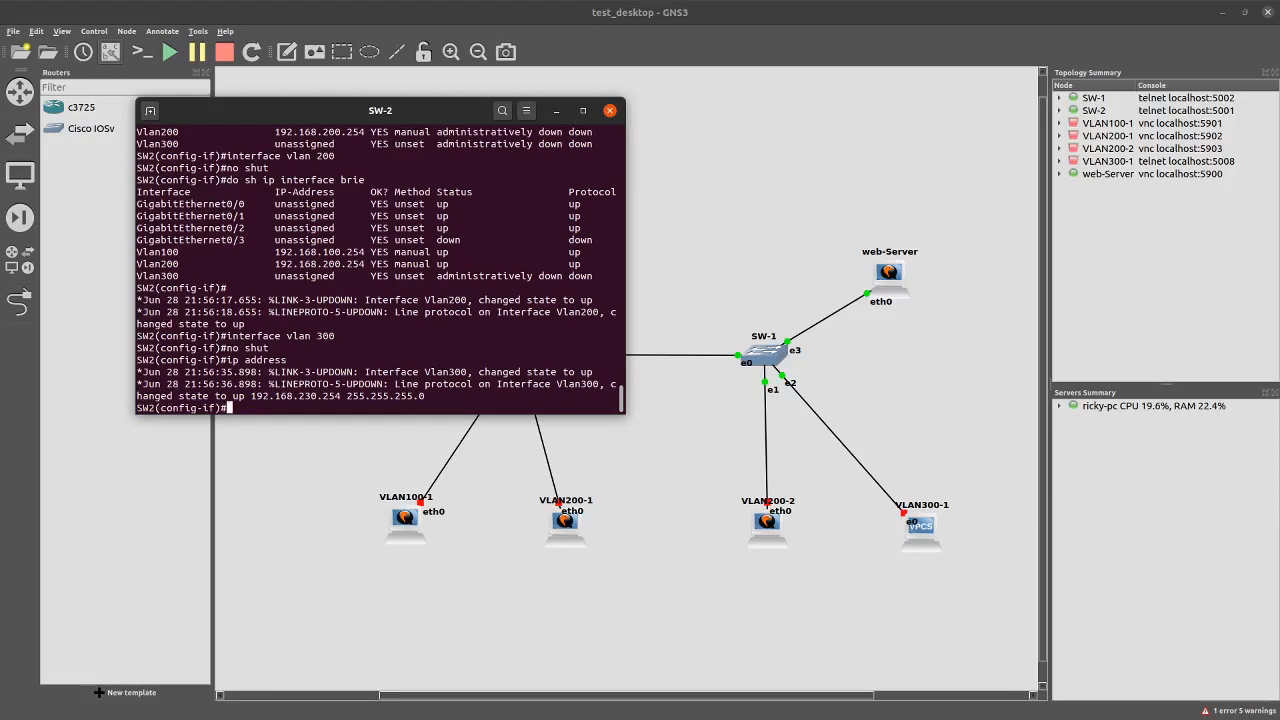
type("no shut")
key("Return")
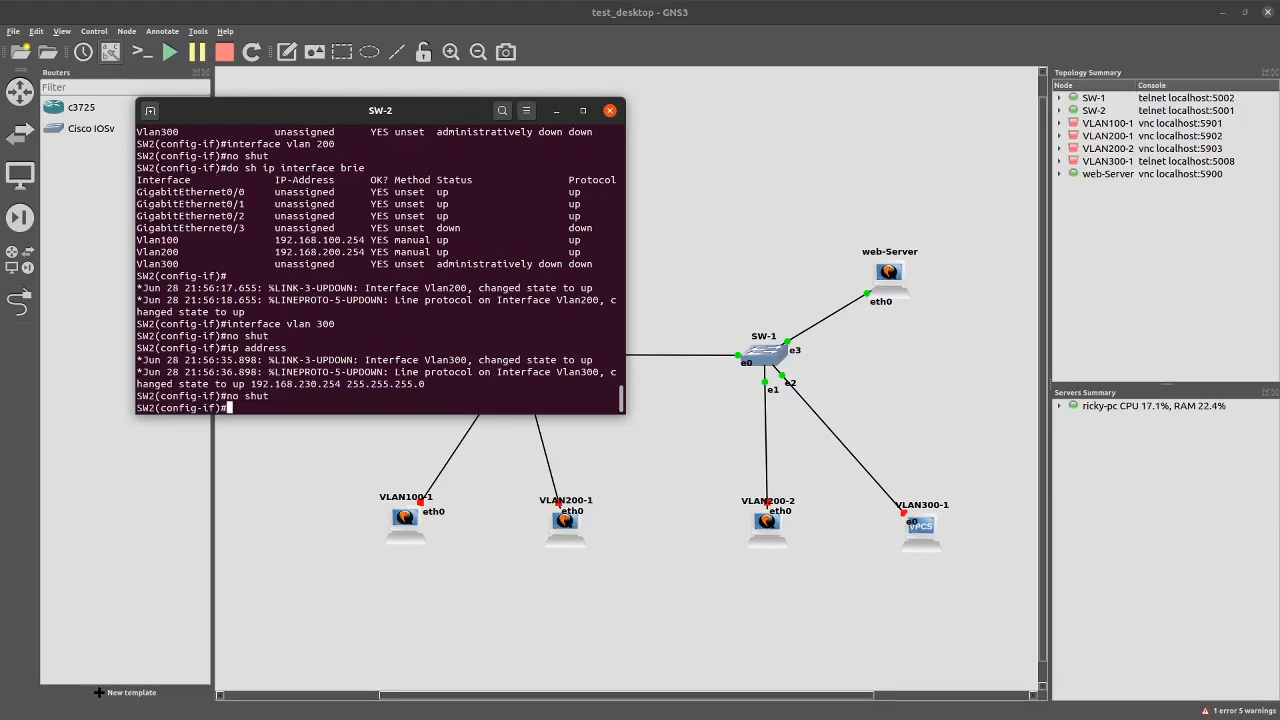
Rerun the interface brief and highlight the Vlan100–Vlan300 rows, all up/up
key("Up")
key("Up")
key("Up")
key("Up")
key("Up")
key("Up")
key("Down")
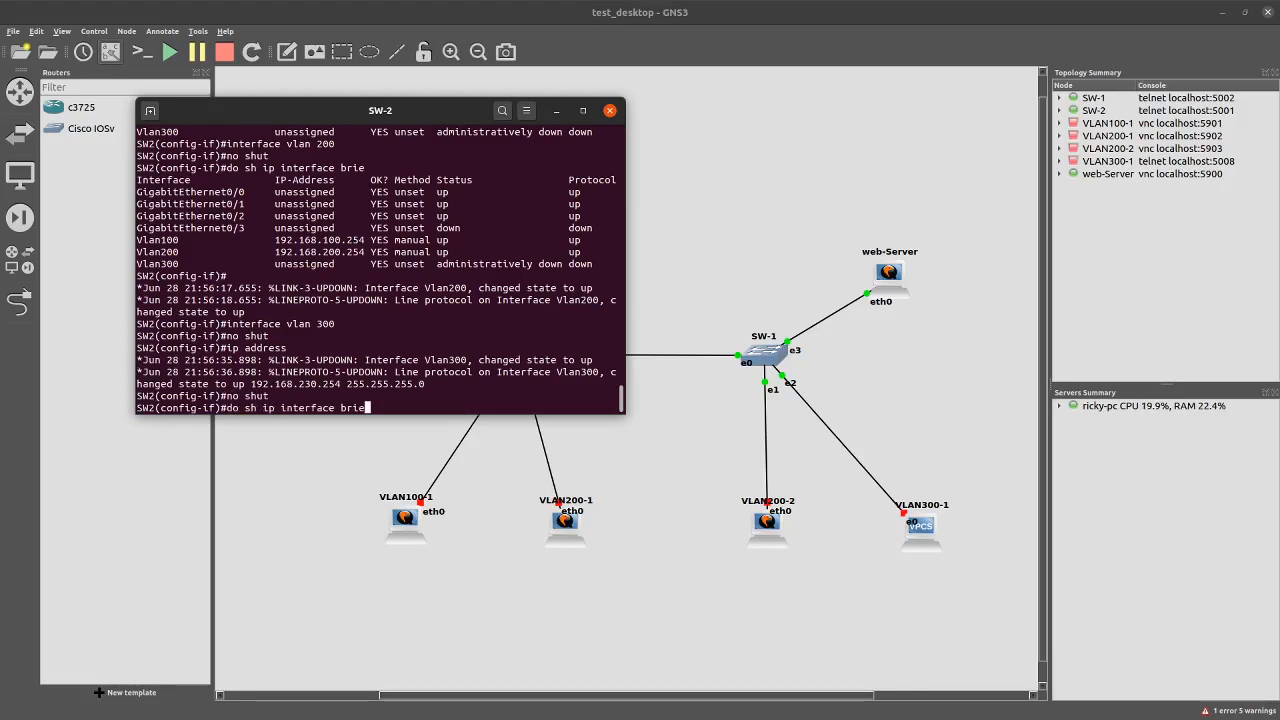
key("Return")
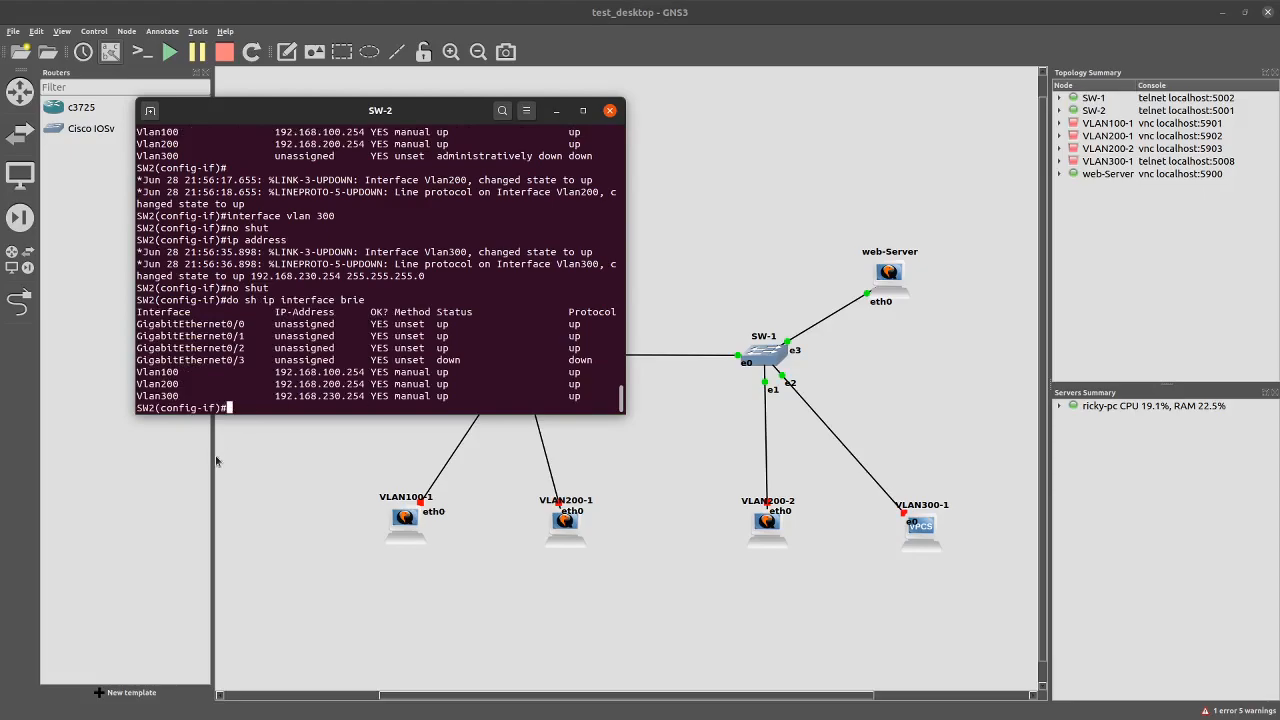
left_click_drag(256, 371, 588, 397)
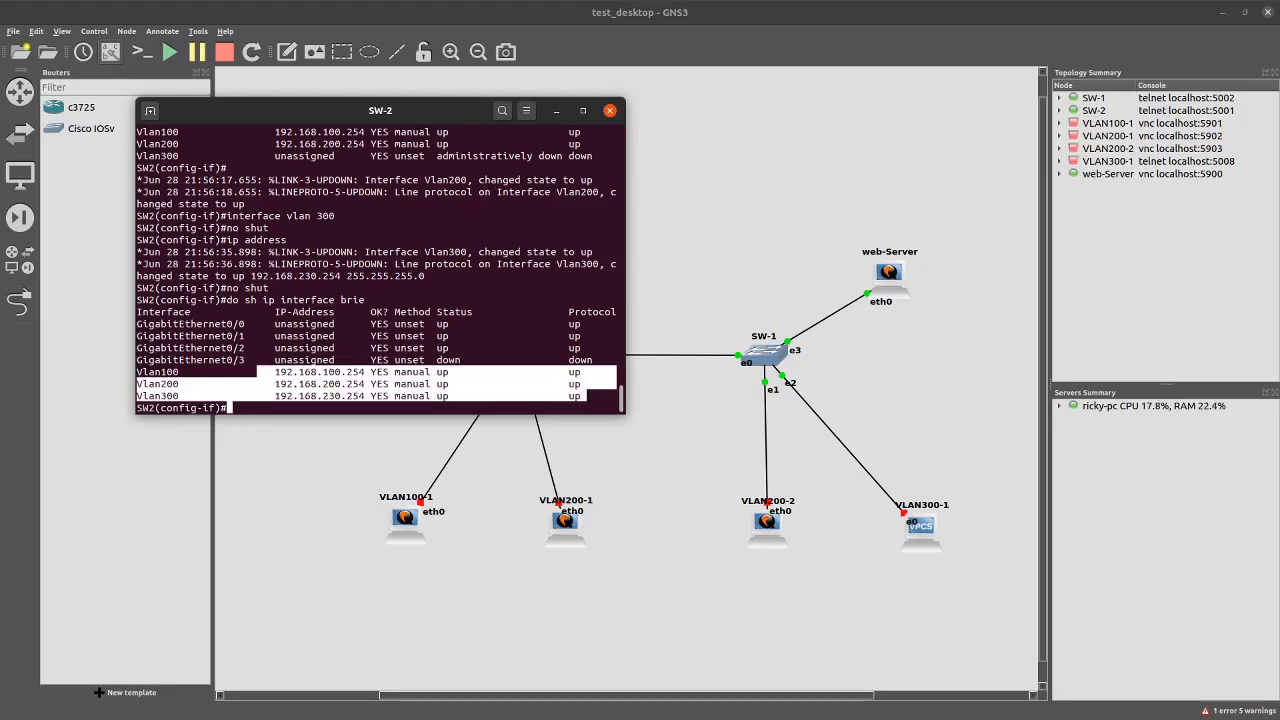
Draw a tick beside 'Configure VLANs and VLAN interfaces' on the lesson slide
key("alt+Tab")
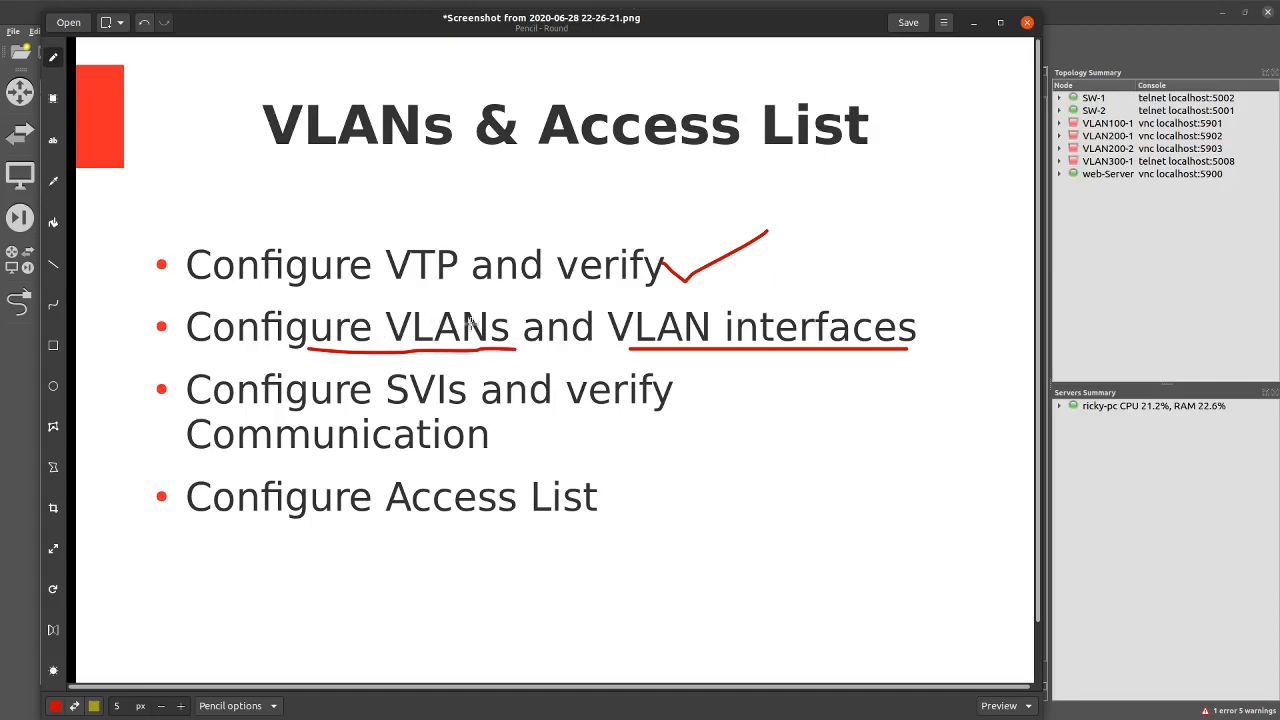
left_click_drag(922, 340, 964, 284)
Back in GNS3, clear the row highlight and select the earlier Vlan300 commands for copying
left_click(973, 22)
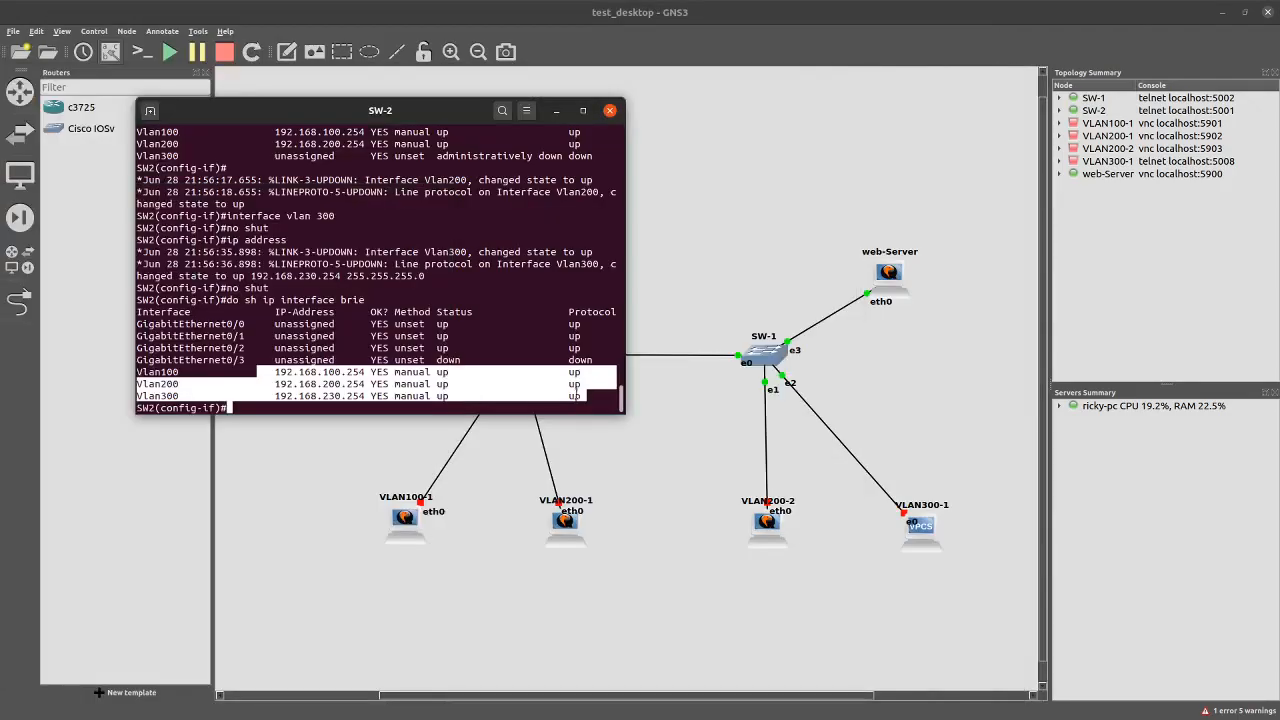
left_click(533, 402)
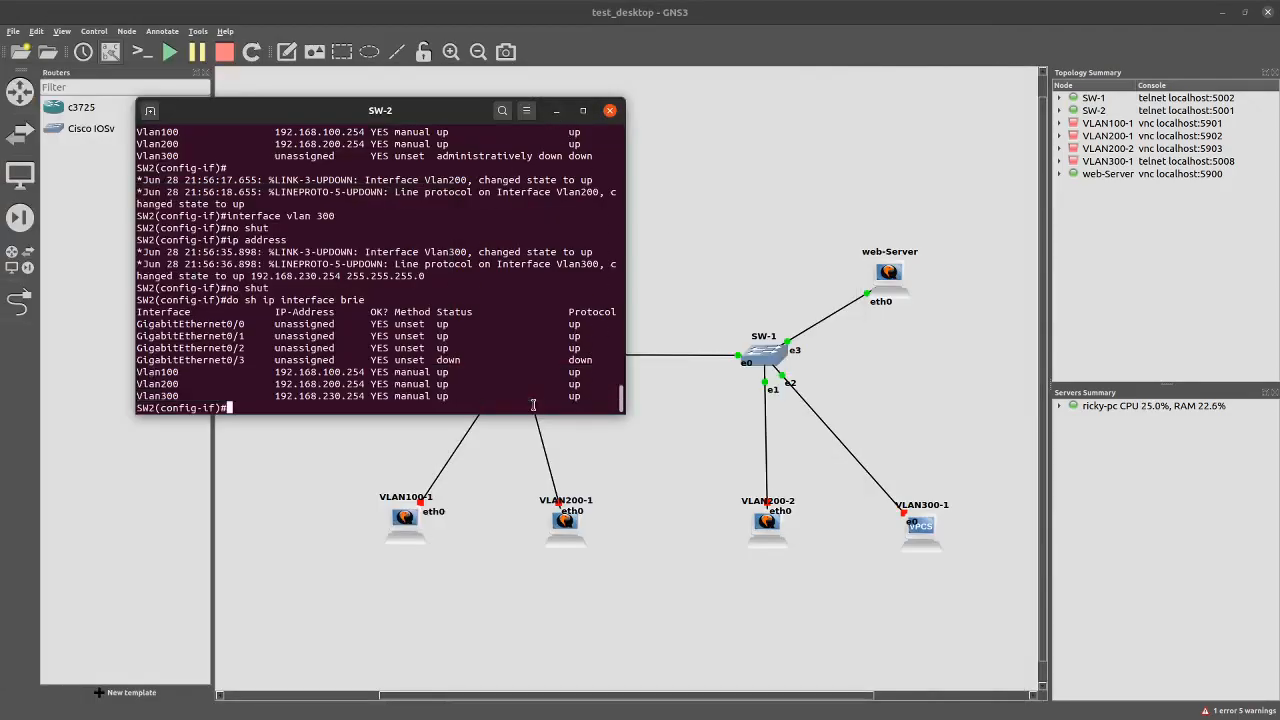
left_click_drag(447, 133, 951, 81)
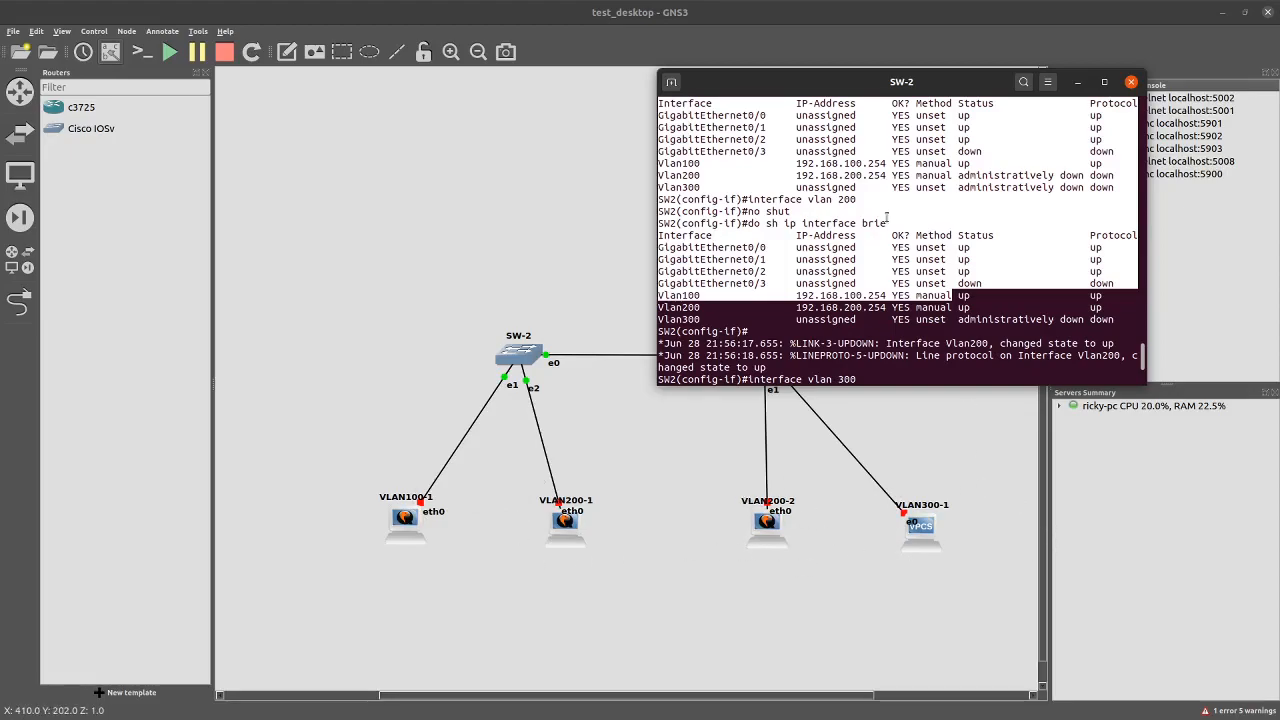
Move the SW-2 console right to reveal the node and paste the copied commands to re-run them
left_click_drag(916, 90, 537, 106)
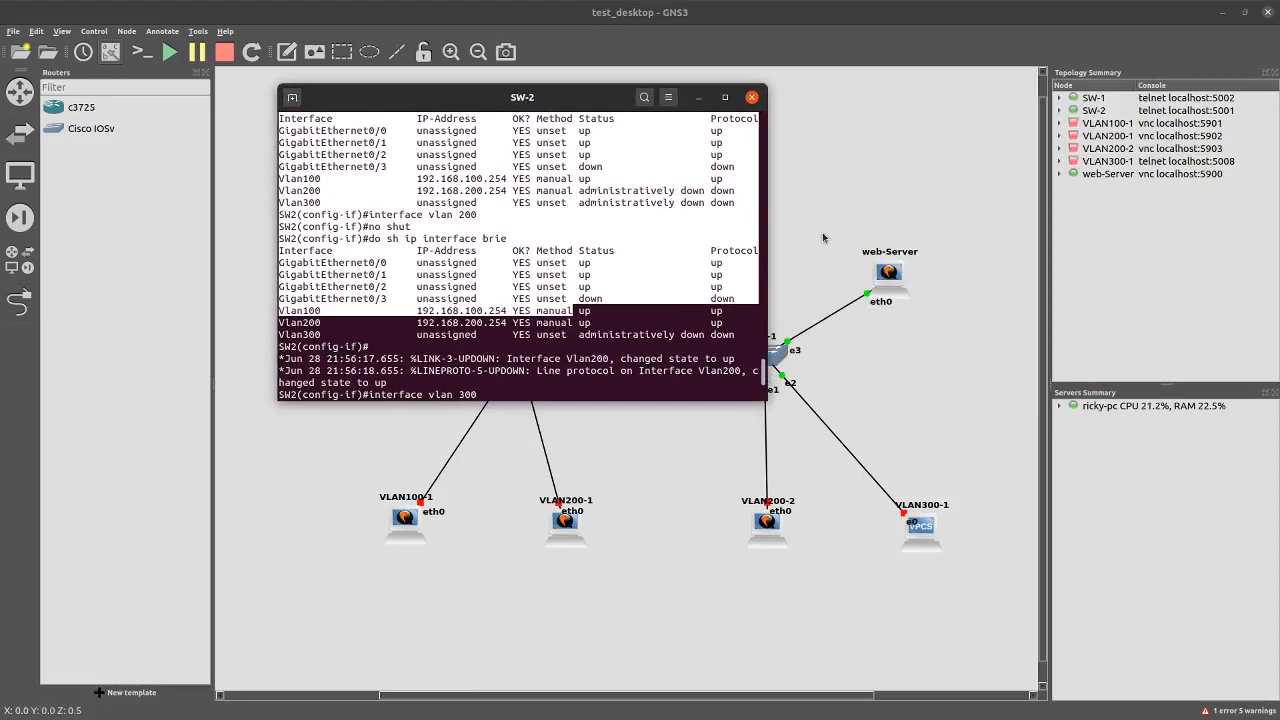
left_click_drag(557, 97, 863, 130)
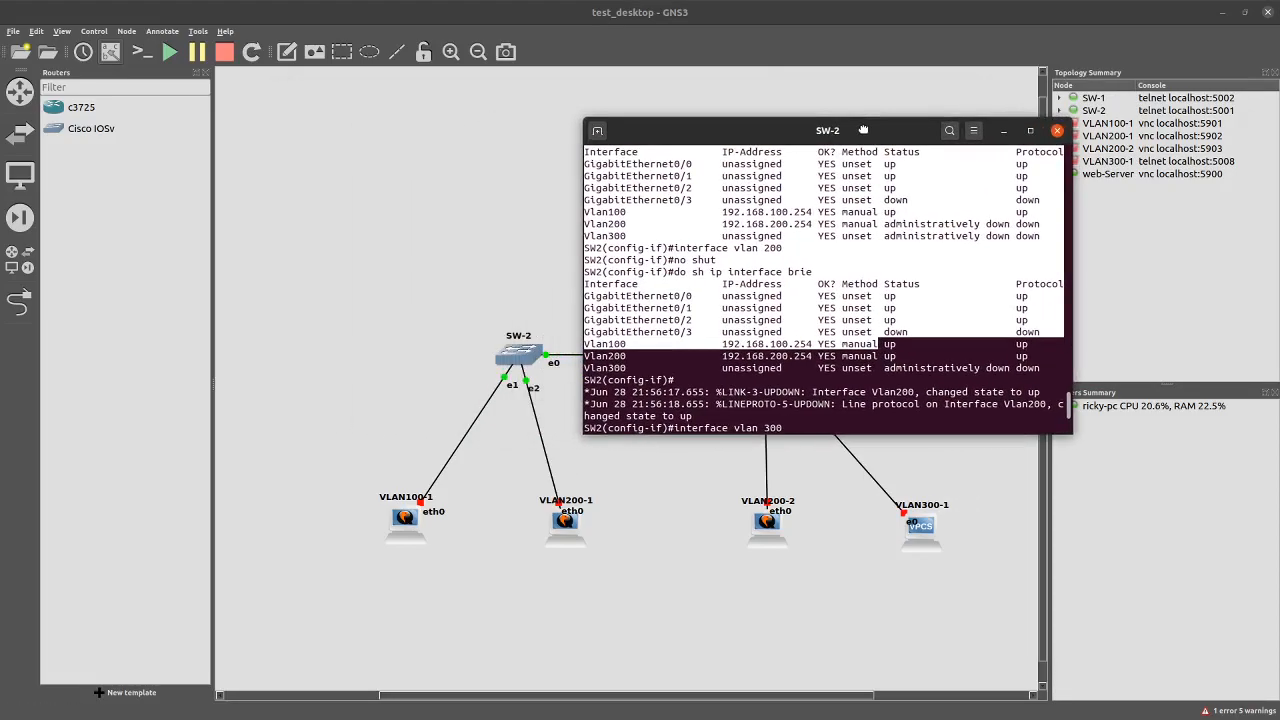
left_click(848, 413)
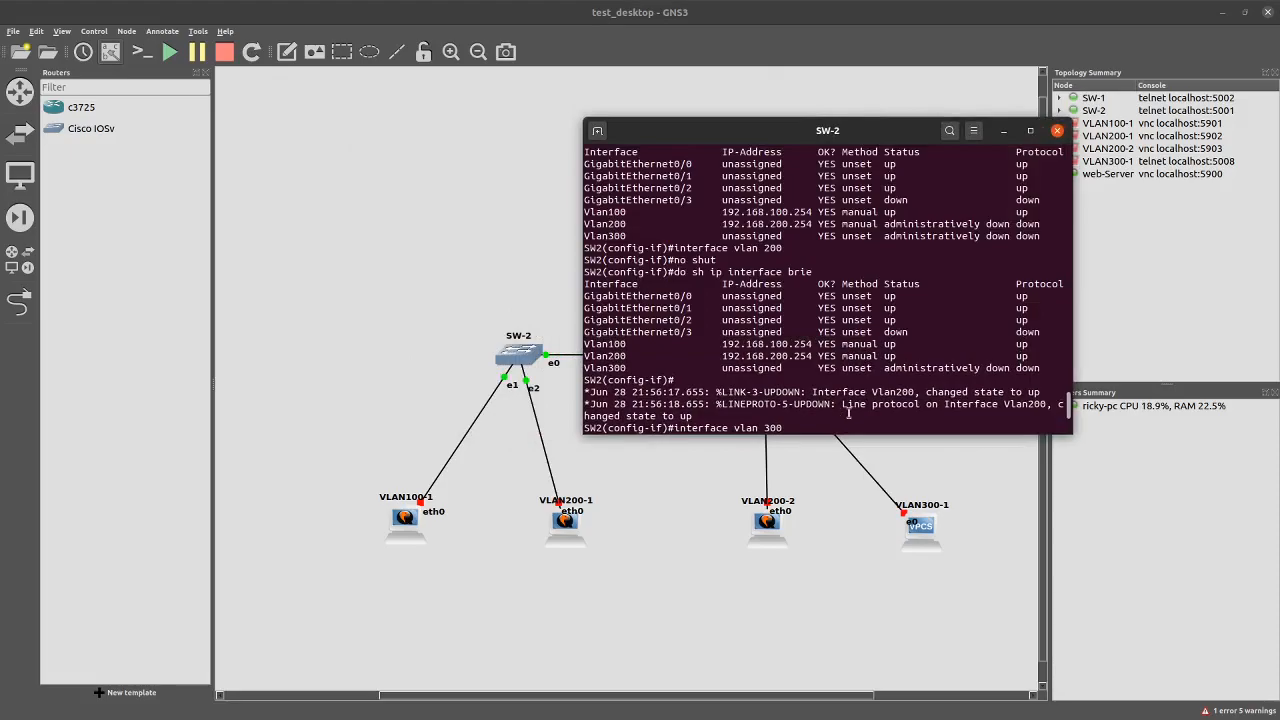
key("Return")
type("no shut ip address 192.168.230.254 255.255.255.0 no shut do sh ip interface brie")
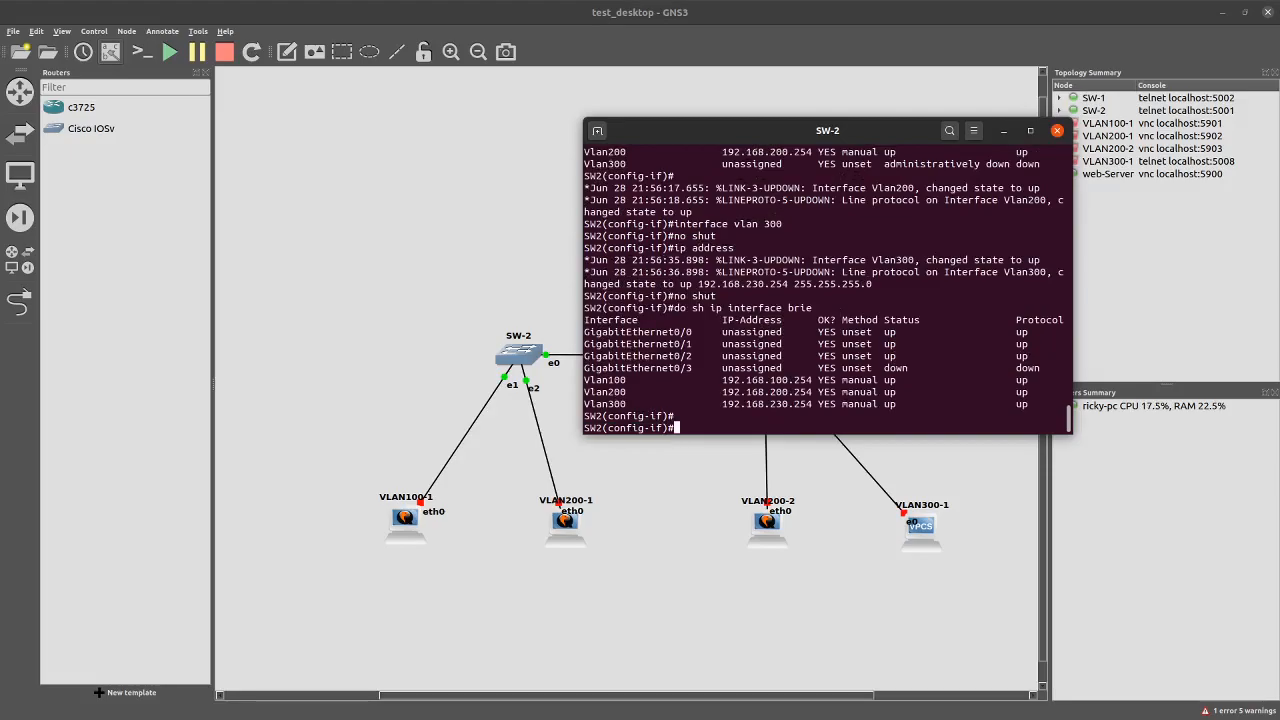
Make SW-2's gig0/1 an enabled access port in VLAN 100
type("interface gig 0/1")
key("Return")
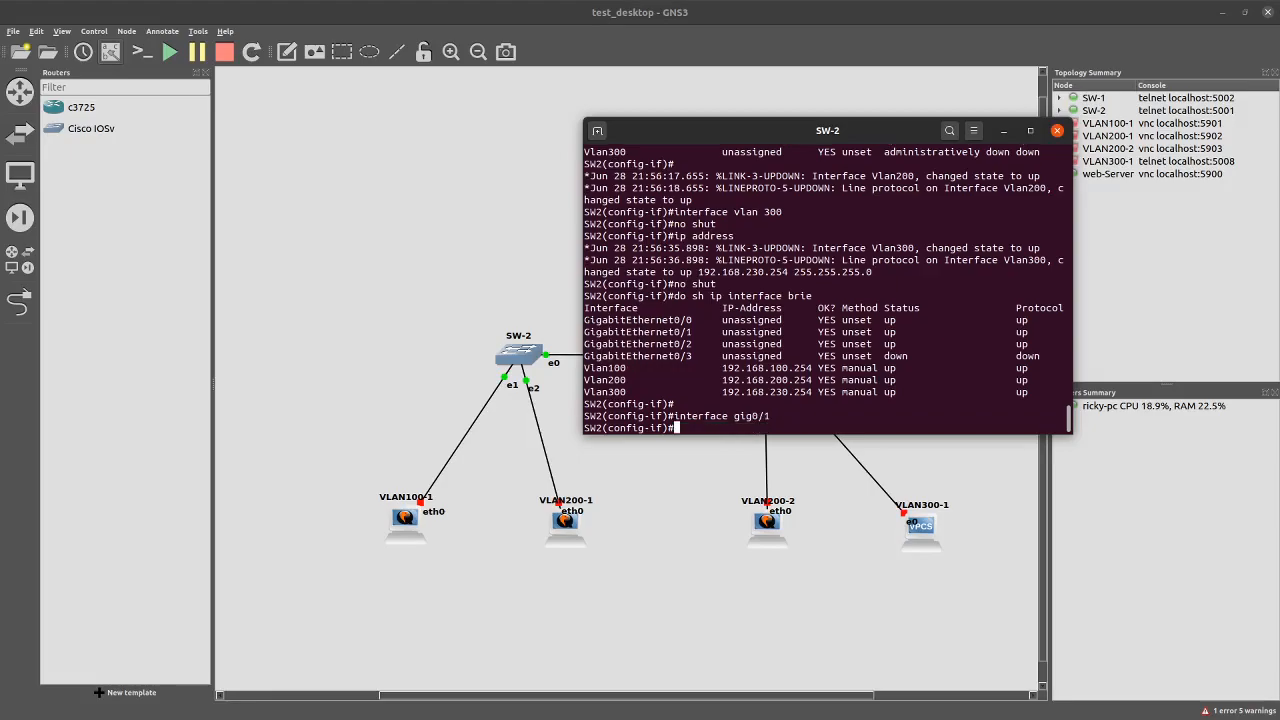
type("switchport mode acce")
key("Return")
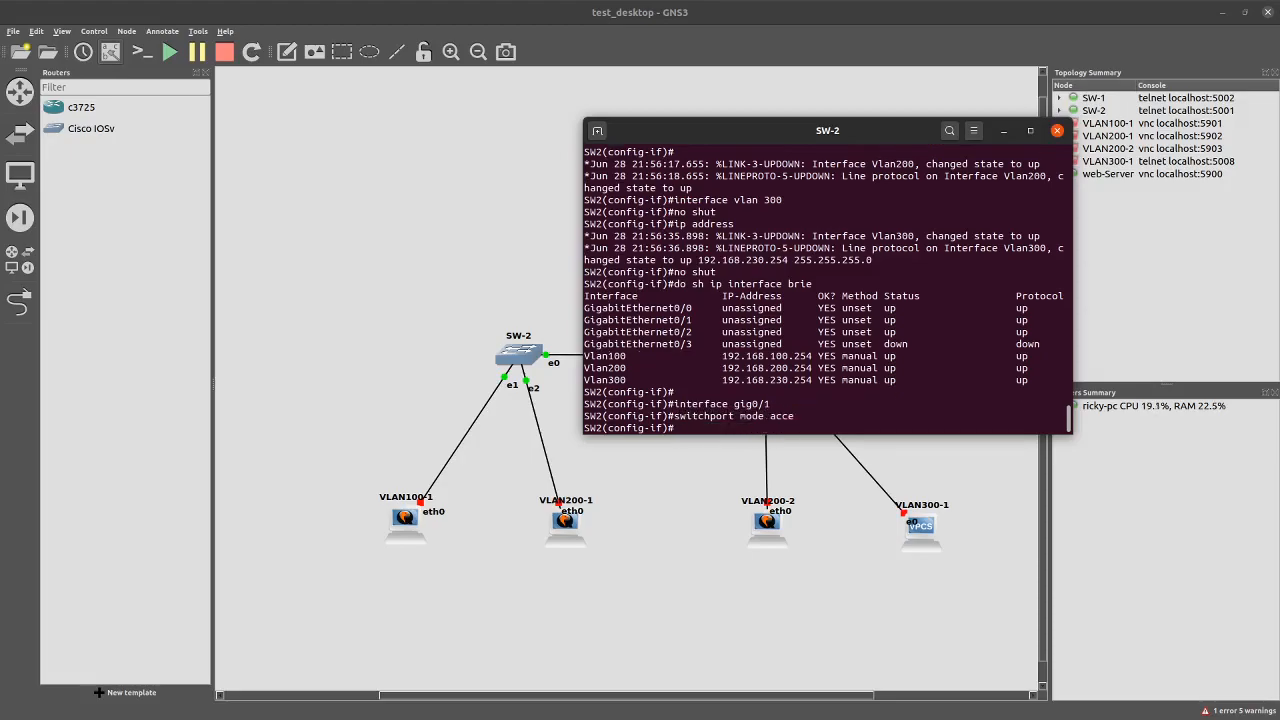
type("switch po acces vlan 100")
key("Return")
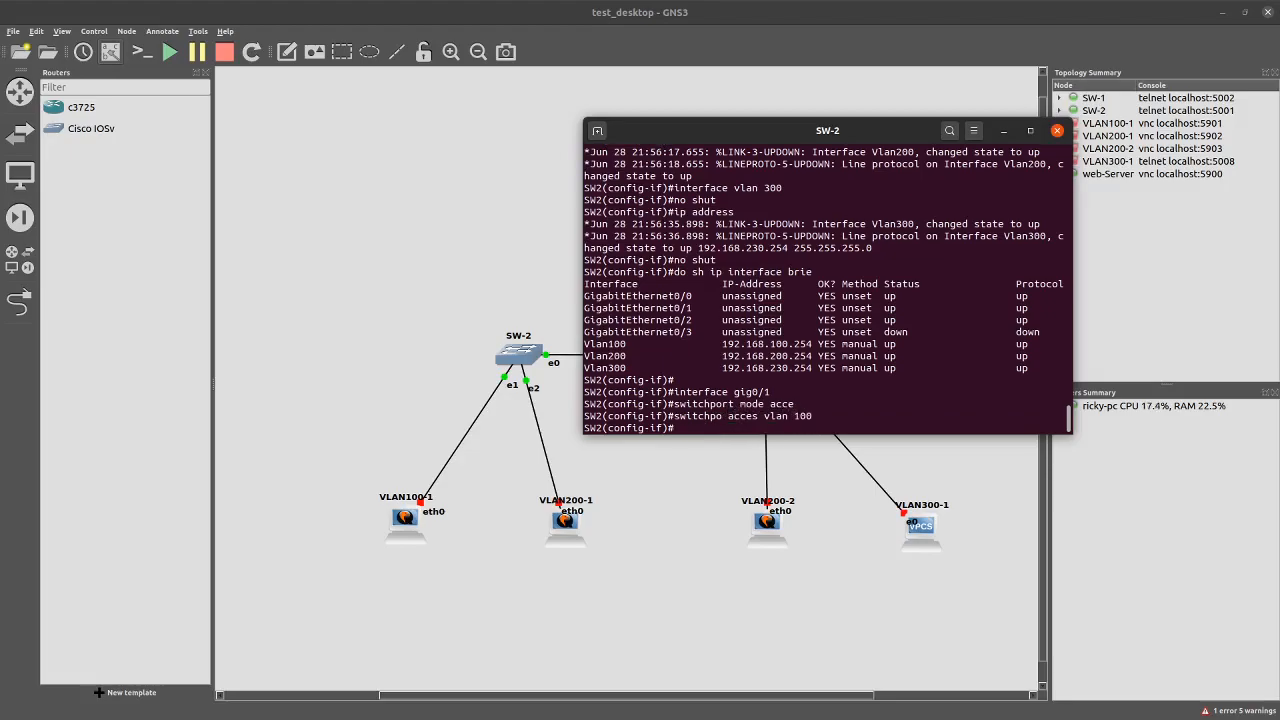
type("no shut")
key("Return")
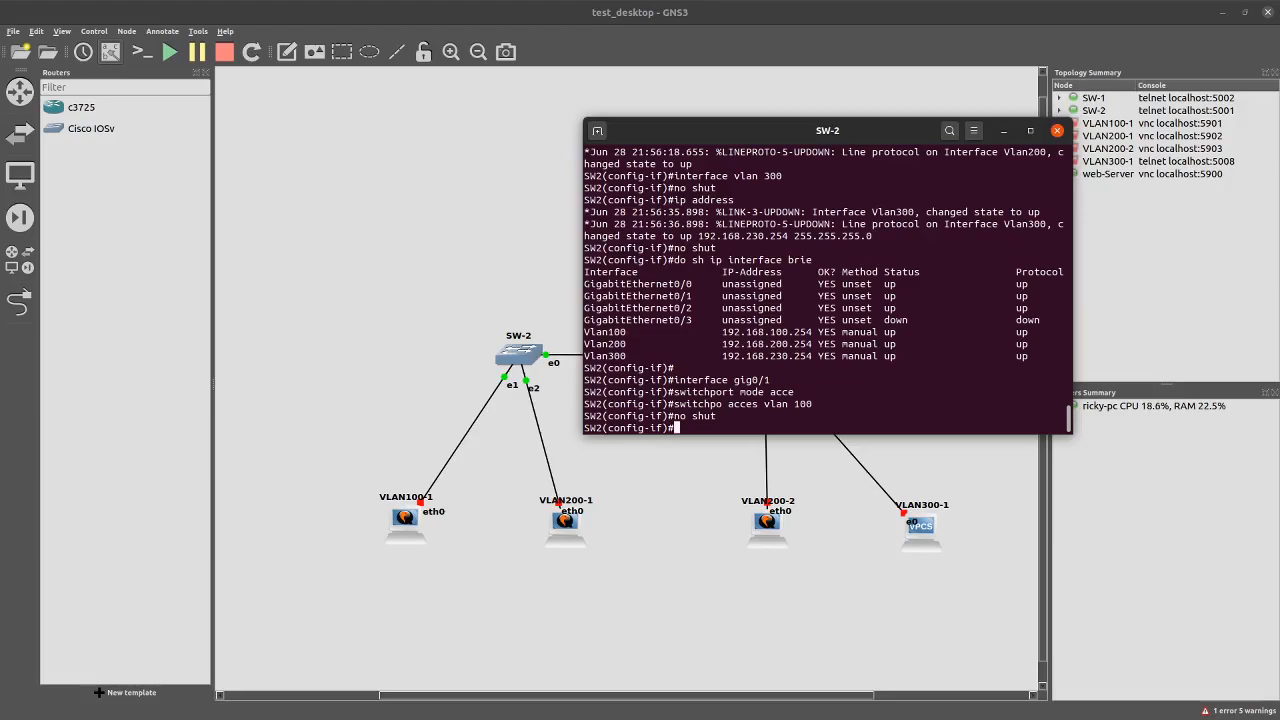
Make gig0/2 an enabled access port in VLAN 200 and save the configuration with do wr
type("interface gig 0/2")
key("Return")
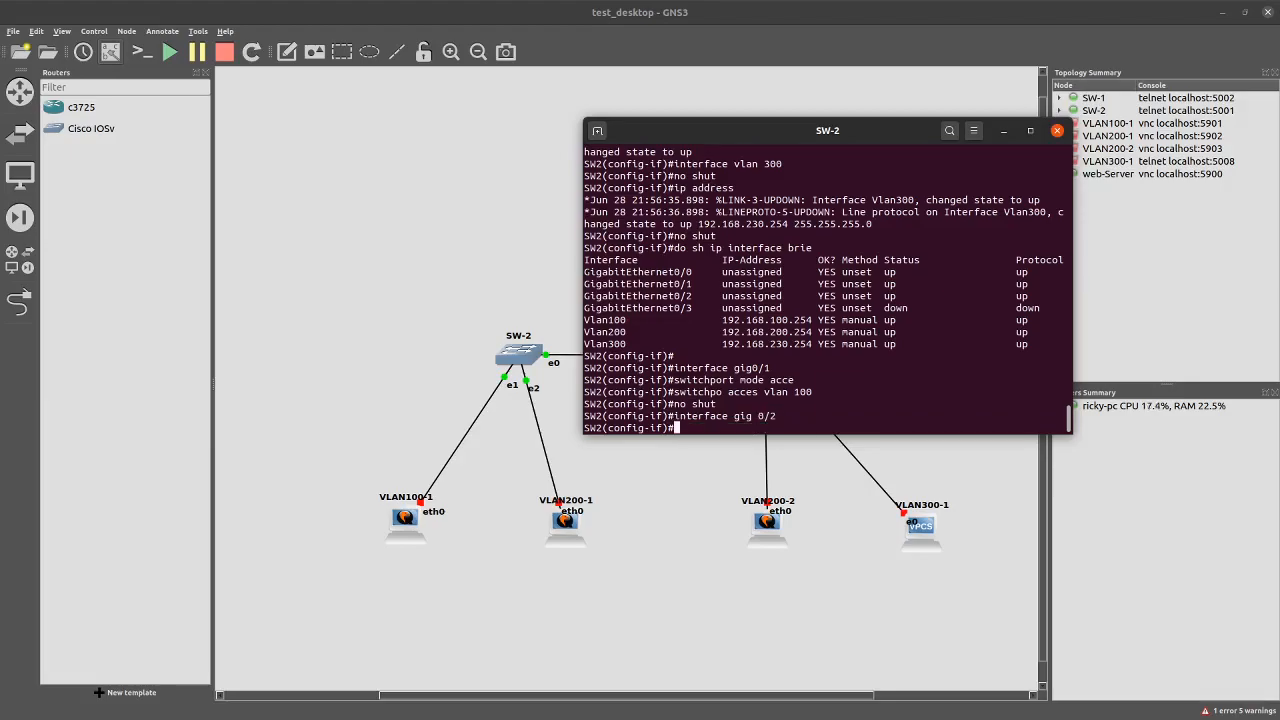
type("switchport mode acces")
key("Return")
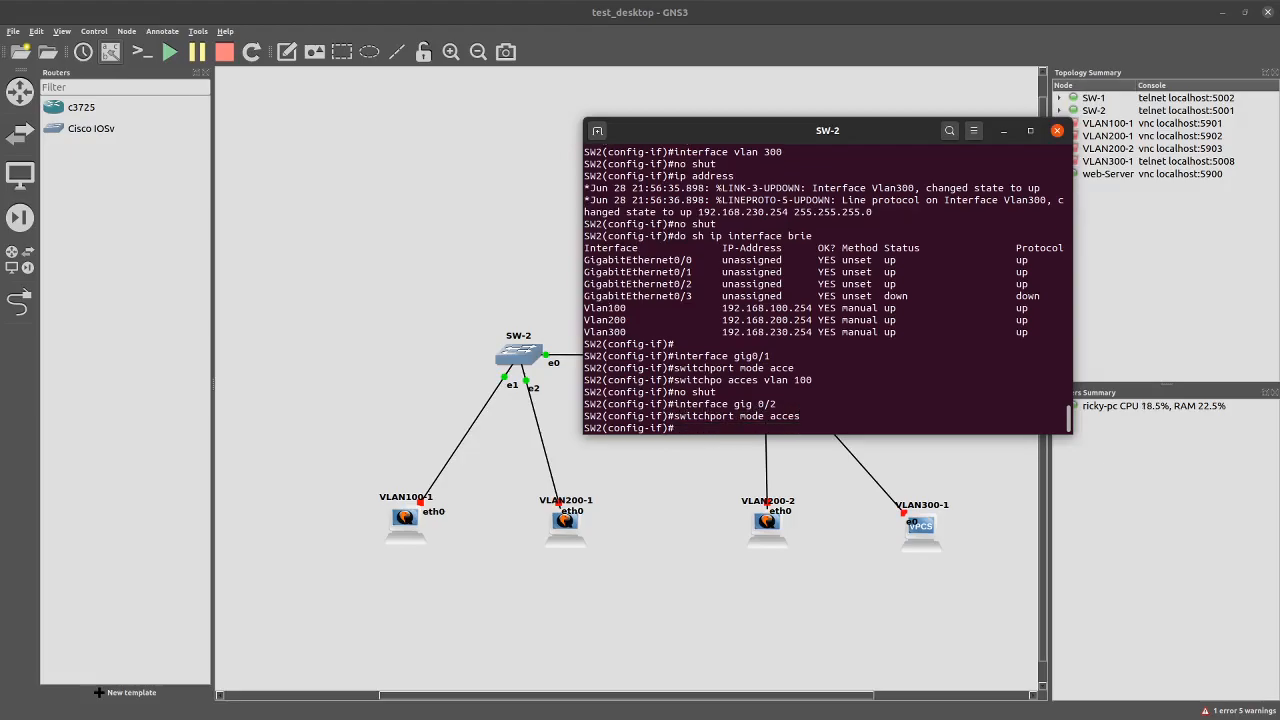
type("switchport acce vlan 200")
key("Return")
type("no shut")
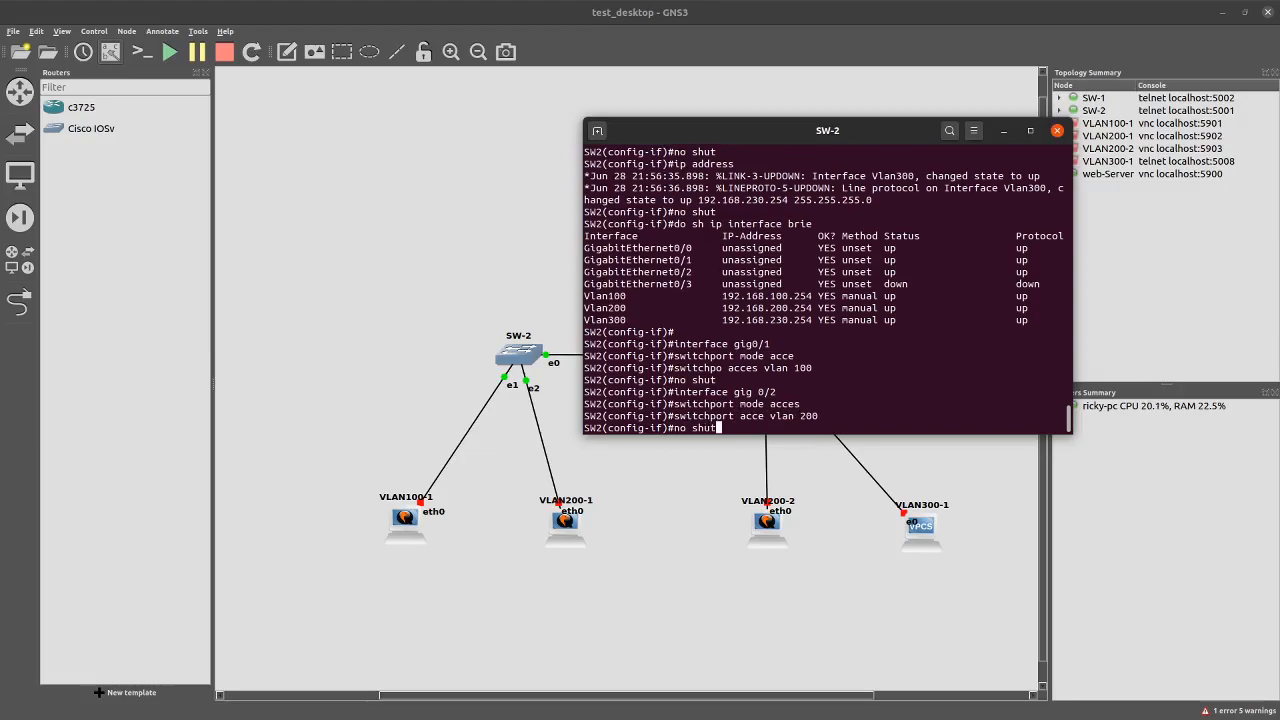
key("Return")
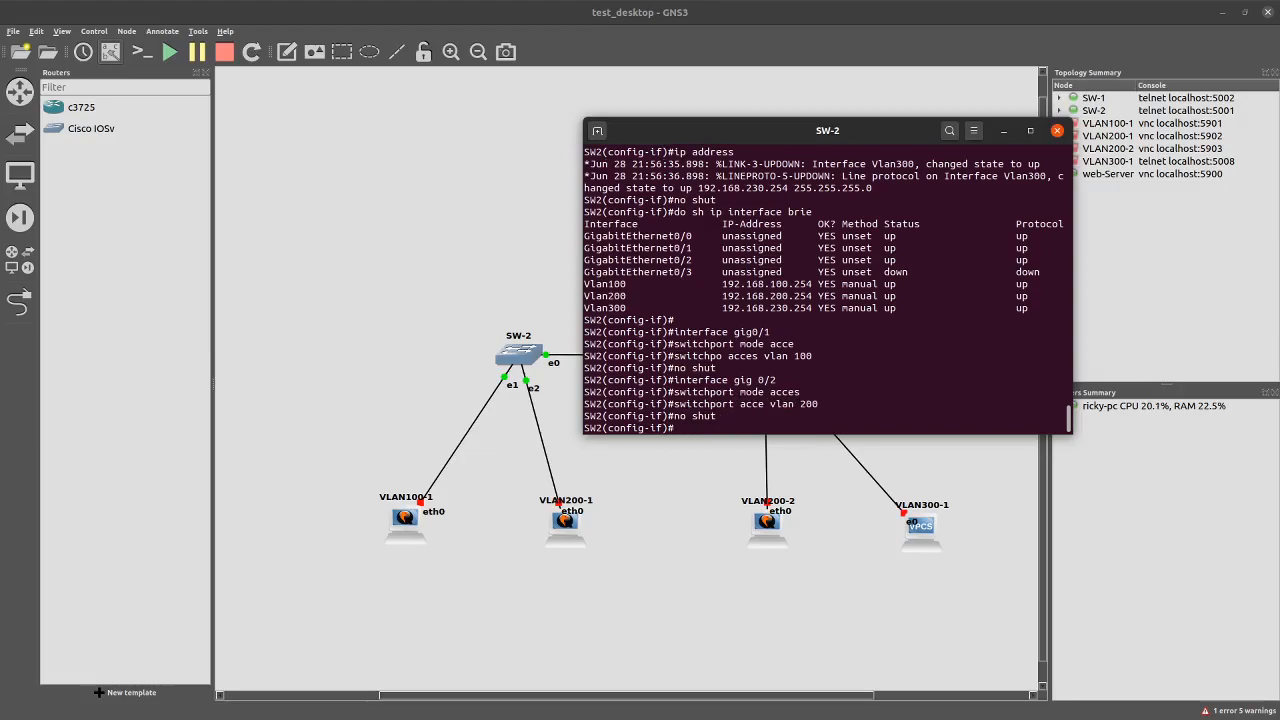
type("do wr")
key("Return")
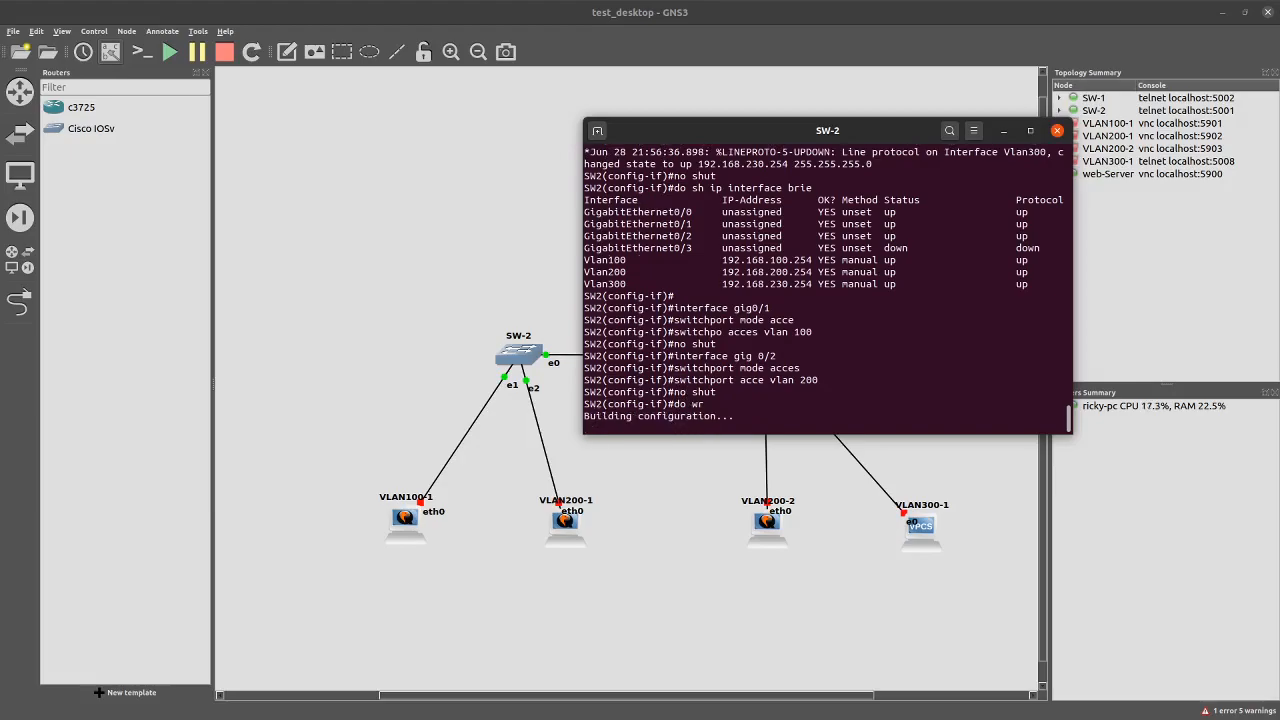
left_click_drag(812, 131, 356, 134)
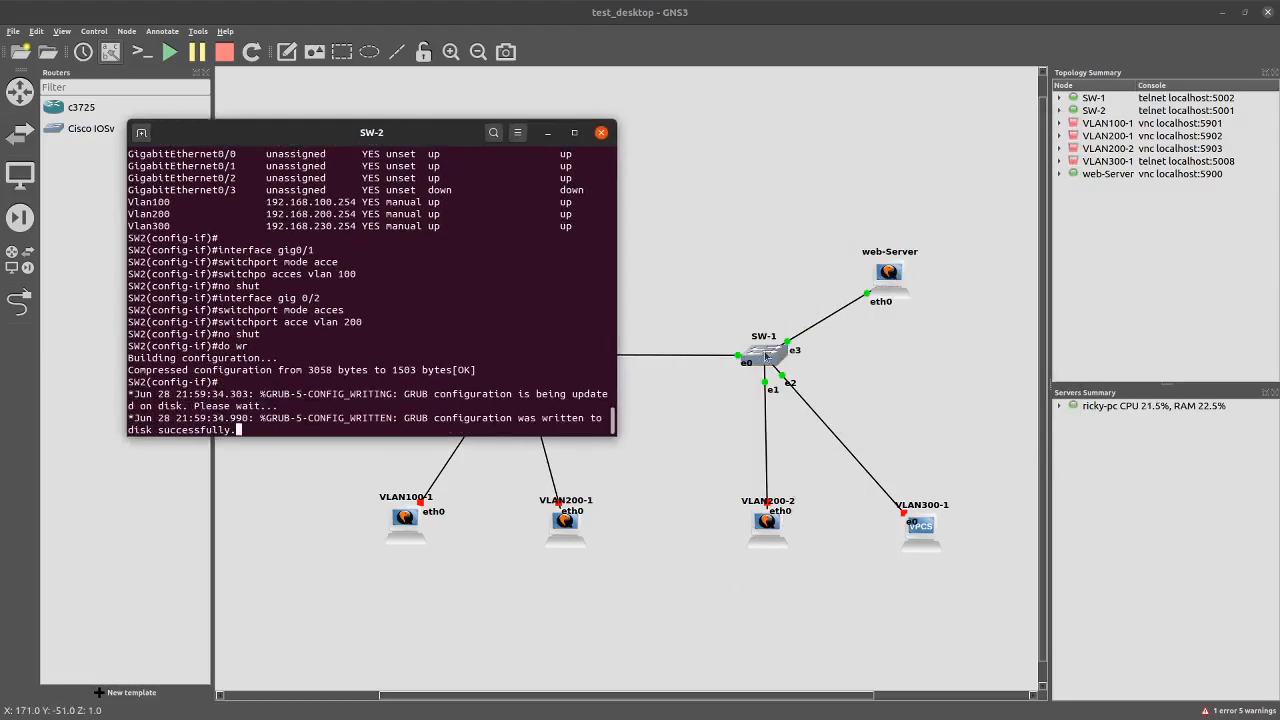
Open a console to SW-1 and page through pending output to reach a prompt
right_click(768, 358)
left_click(800, 378)
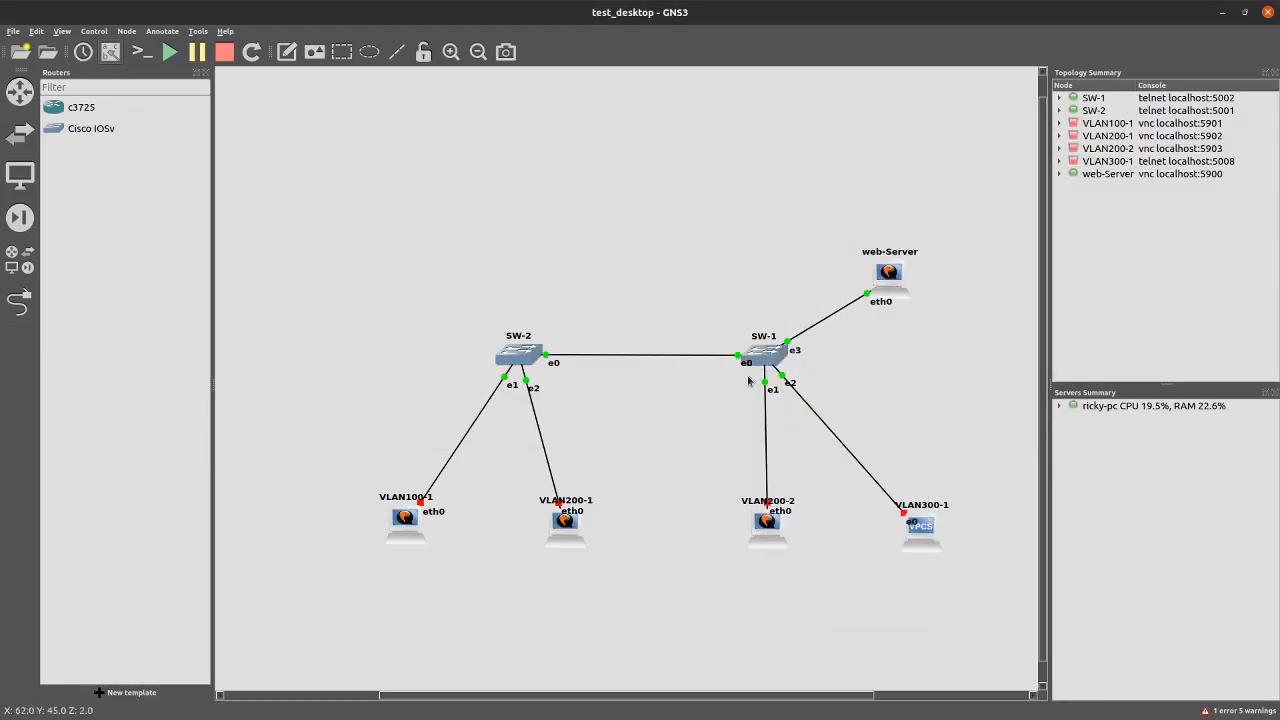
key("Return")
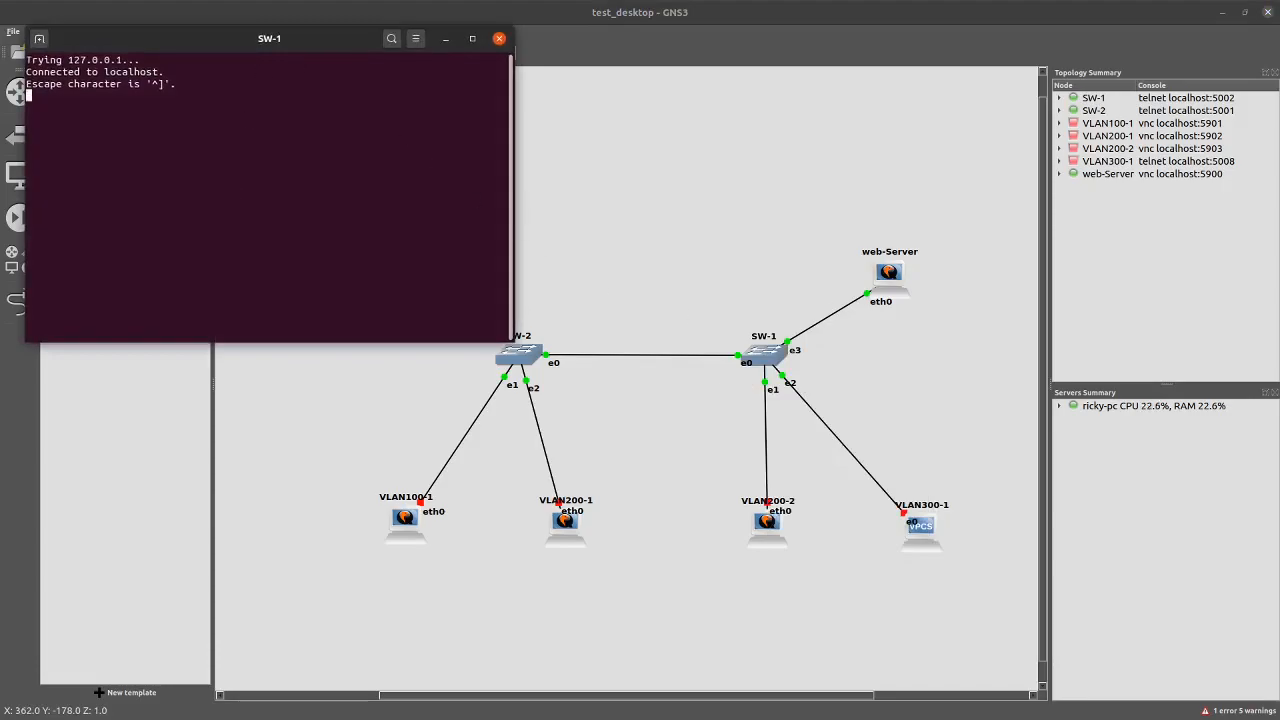
key("Return")
key("Return")
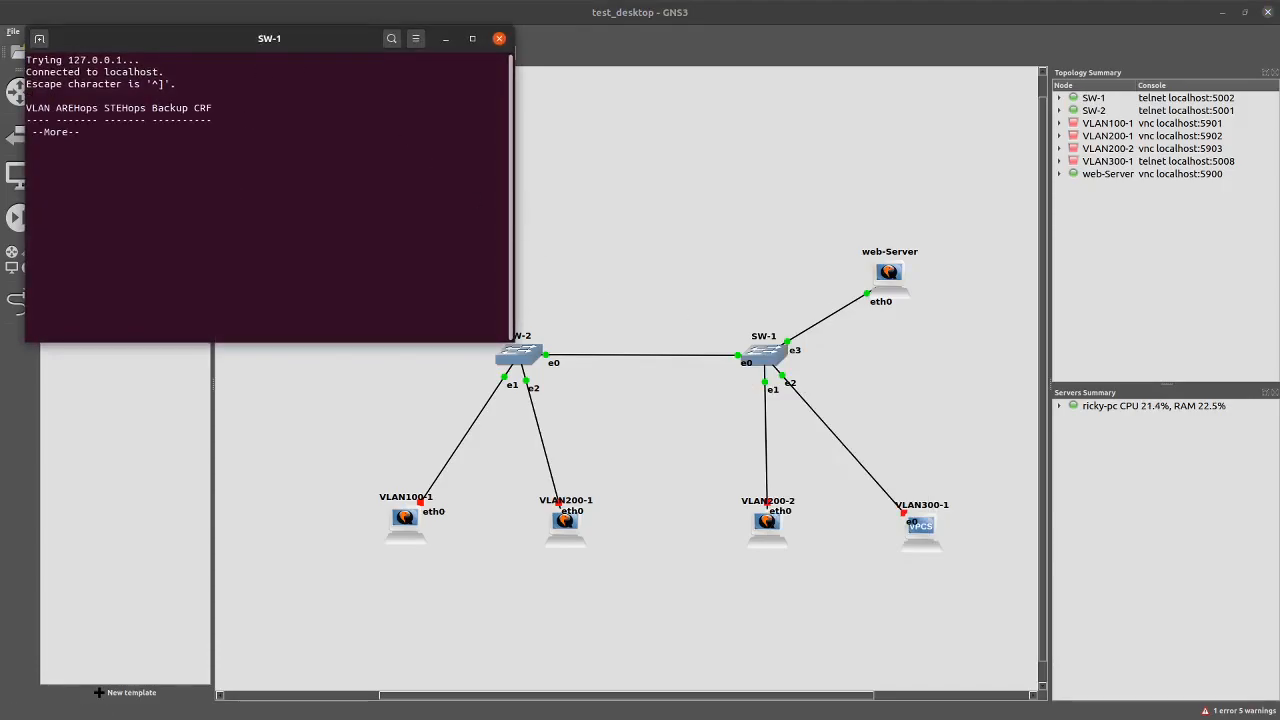
key("Return")
key("space")
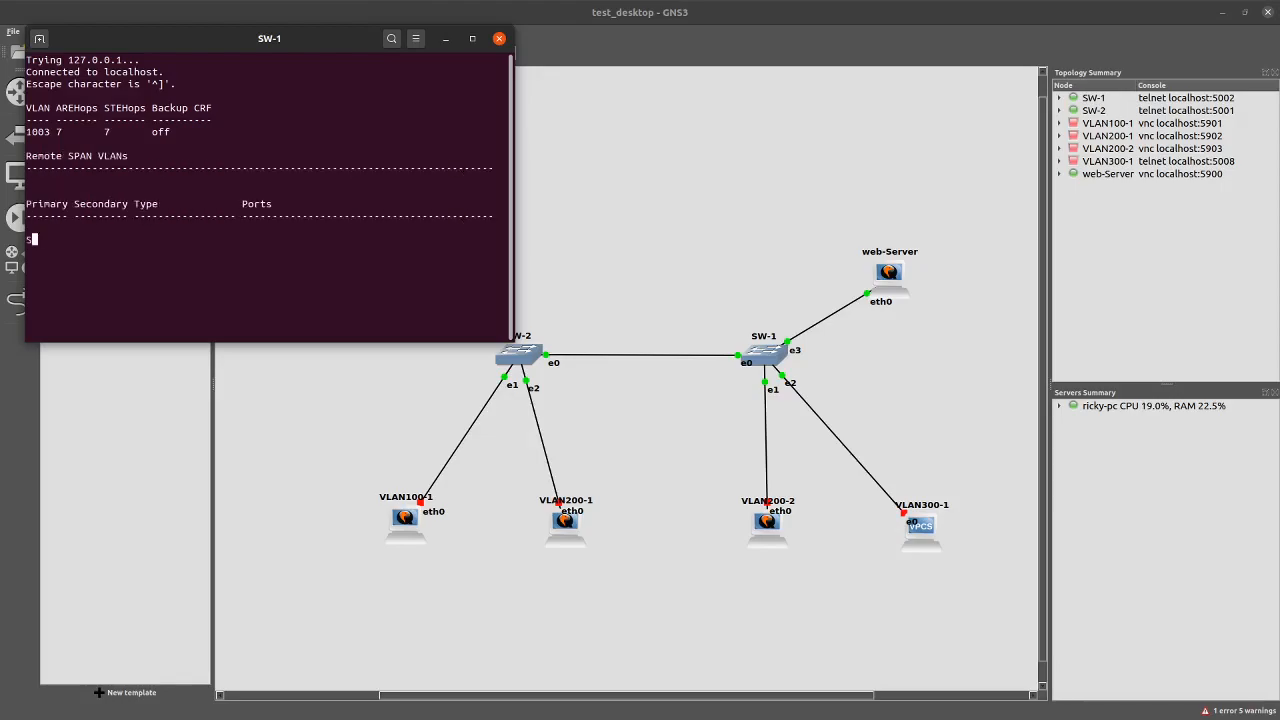
key("Return")
key("Return")
Set SW-1's gig 0/1 to access mode in VLAN 200, fixing the typo
type("interface gig")
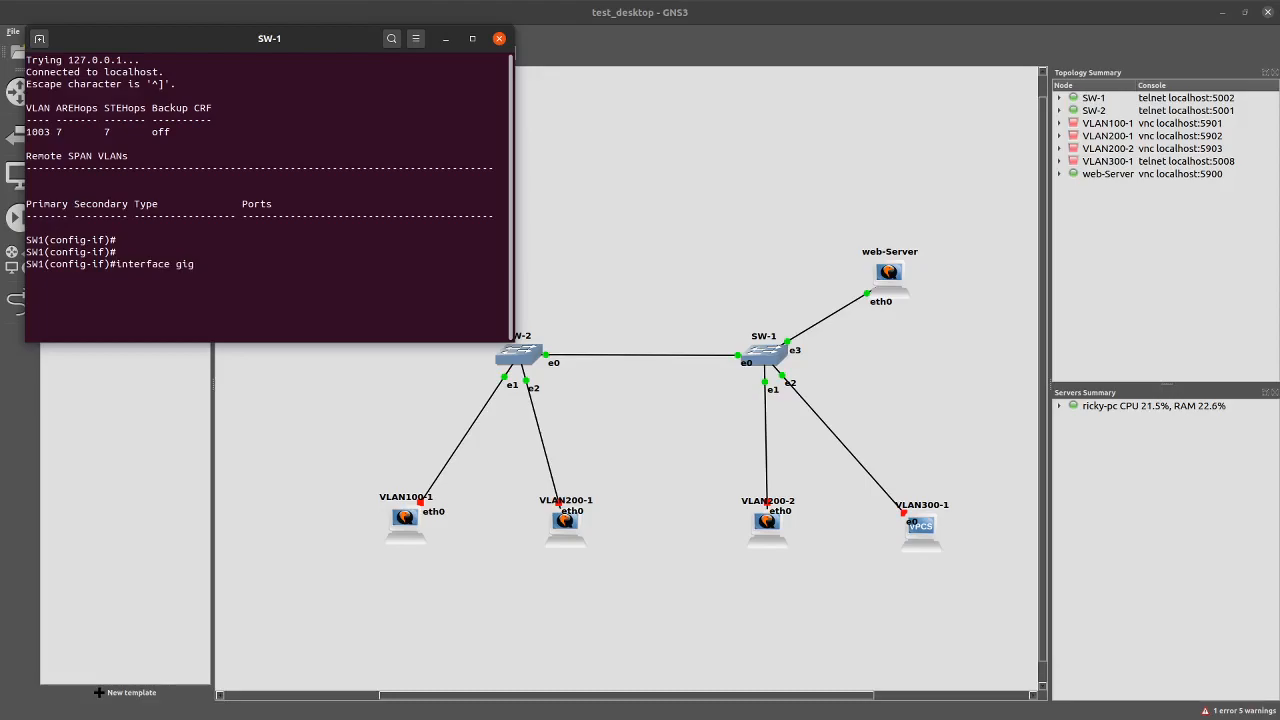
type(" 0/1")
key("Return")
type("switchport moe acce")
key("Return")
key("Up")
key("Left")
key("Left")
key("Left")
key("Left")
key("Left")
key("BackSpace")
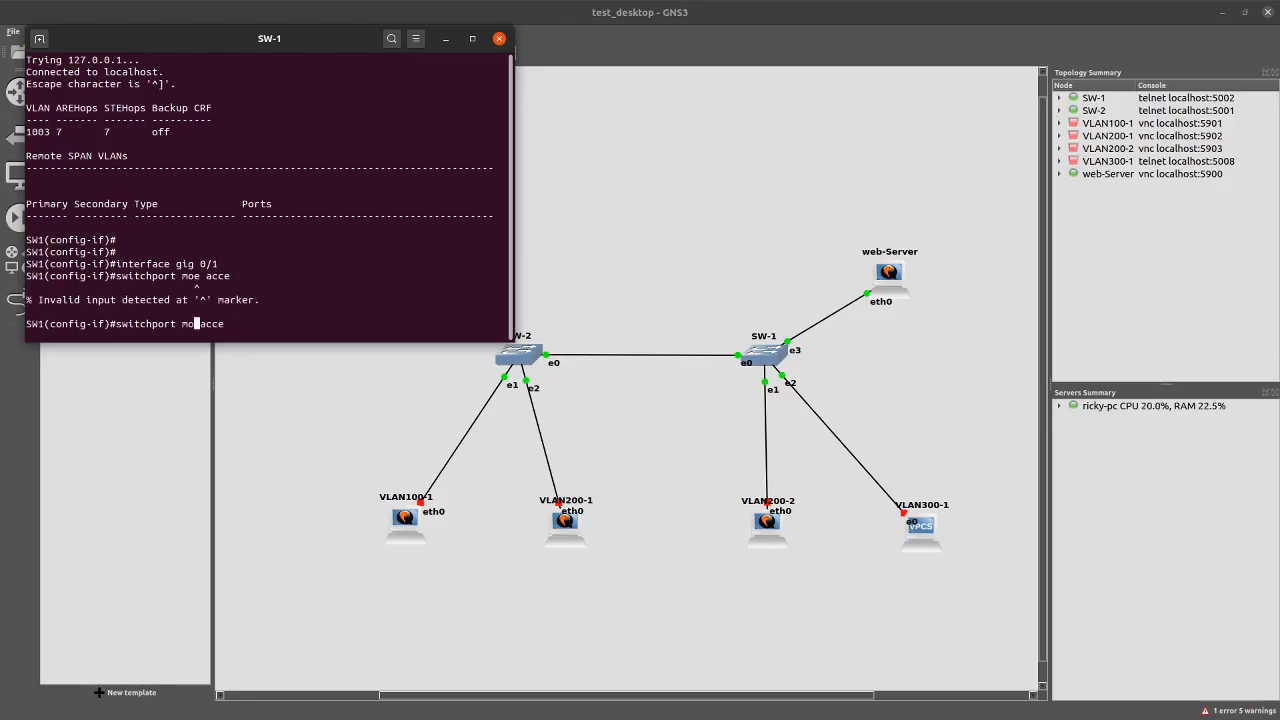
type("d")
key("Return")
type("switch ")
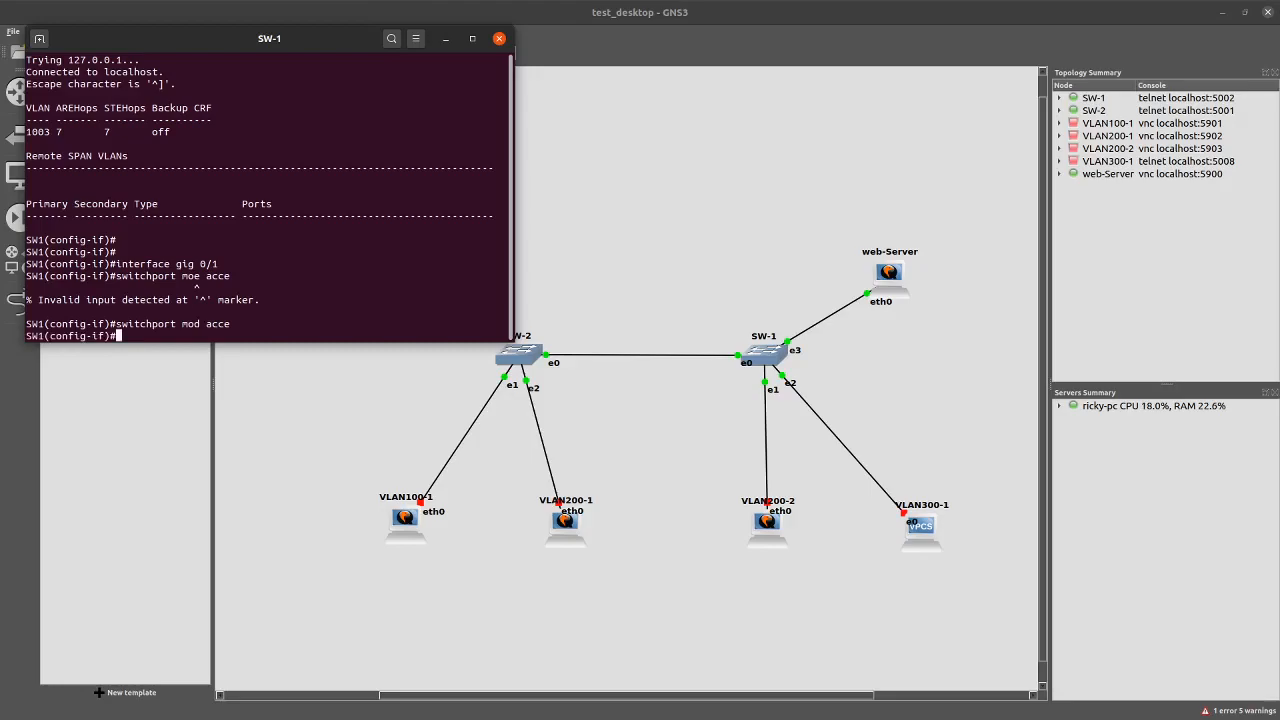
type("por")
key("BackSpace")
key("BackSpace")
key("BackSpace")
key("BackSpace")
type("acce vlan 200")
key("Return")
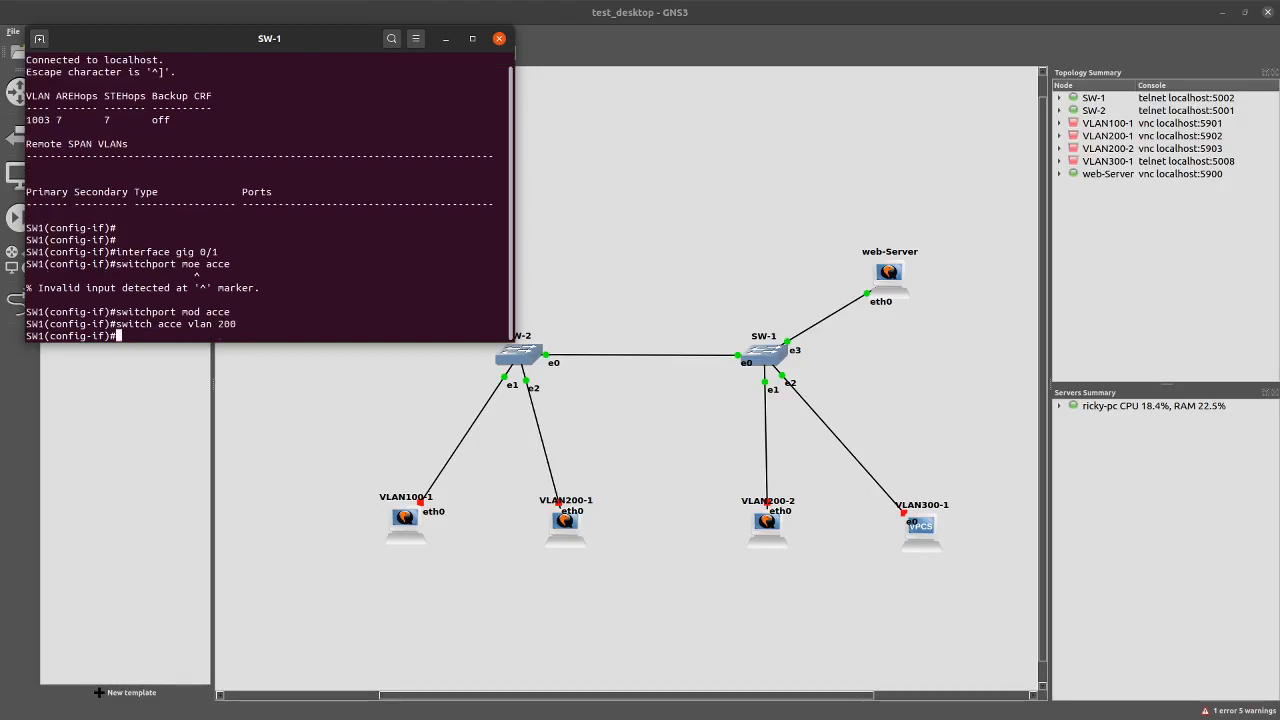
Set gig 0/2 to access mode in VLAN 300, correcting the rejected command
key("Up")
key("Up")
key("Up")
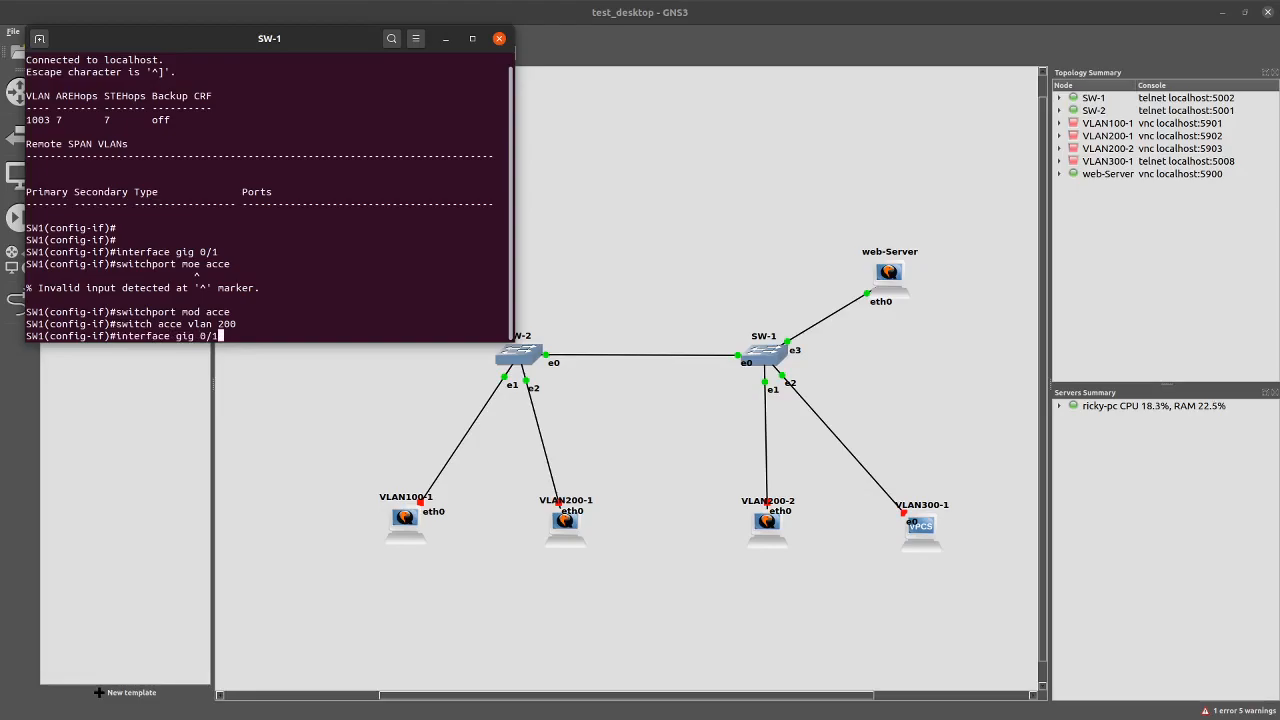
key("BackSpace")
type("2")
key("Return")
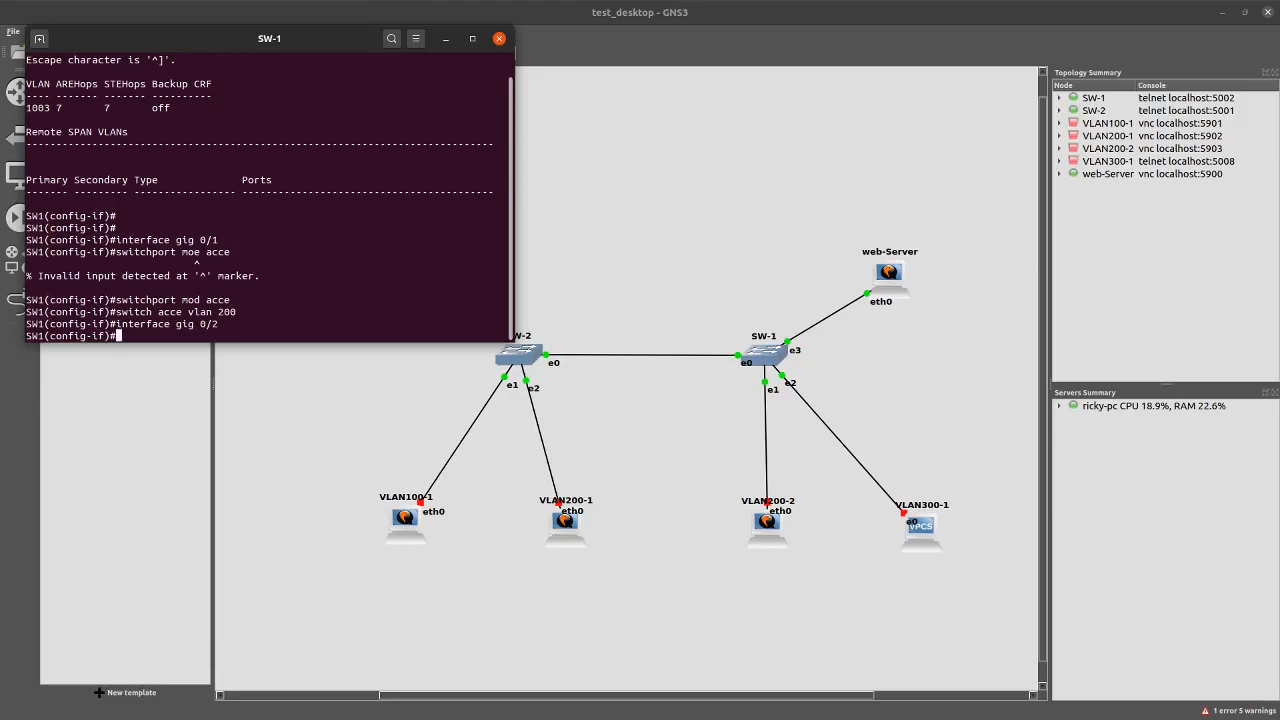
type("sw")
type("h")
key("BackSpace")
key("BackSpace")
key("BackSpace")
type("tchport mode ")
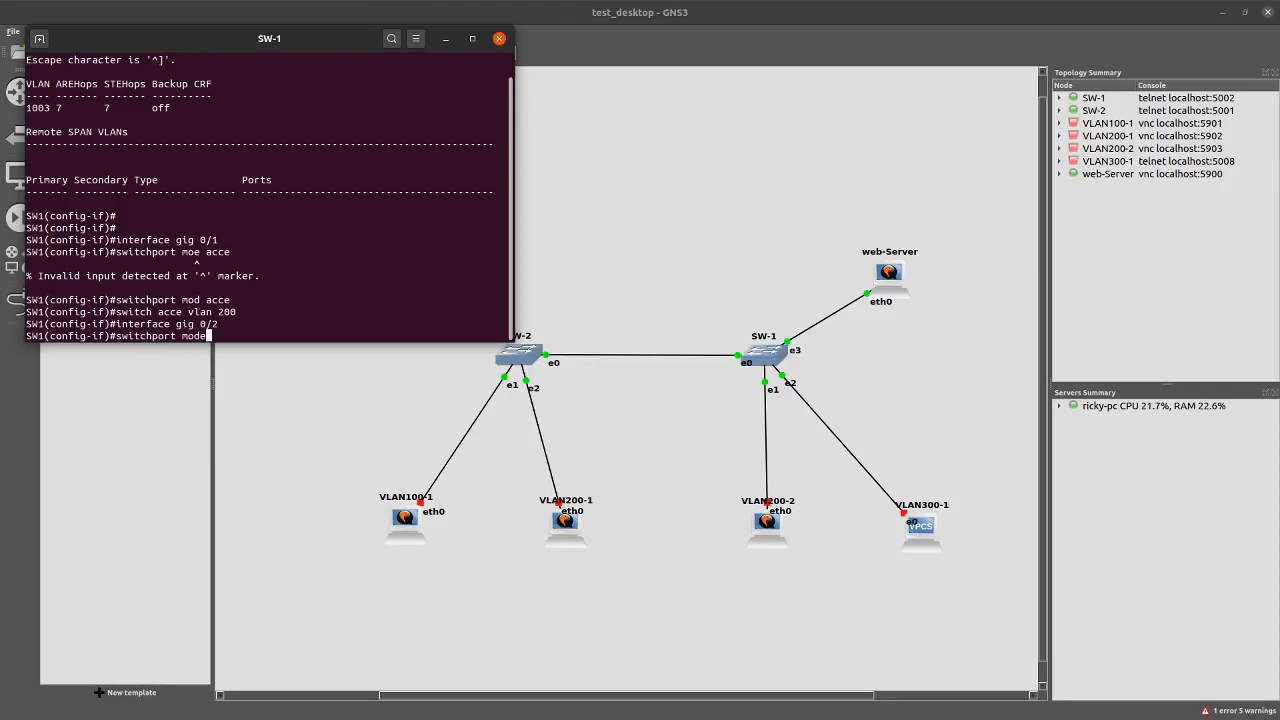
type("acce")
key("Return")
type("switchport mode acc vlan ")
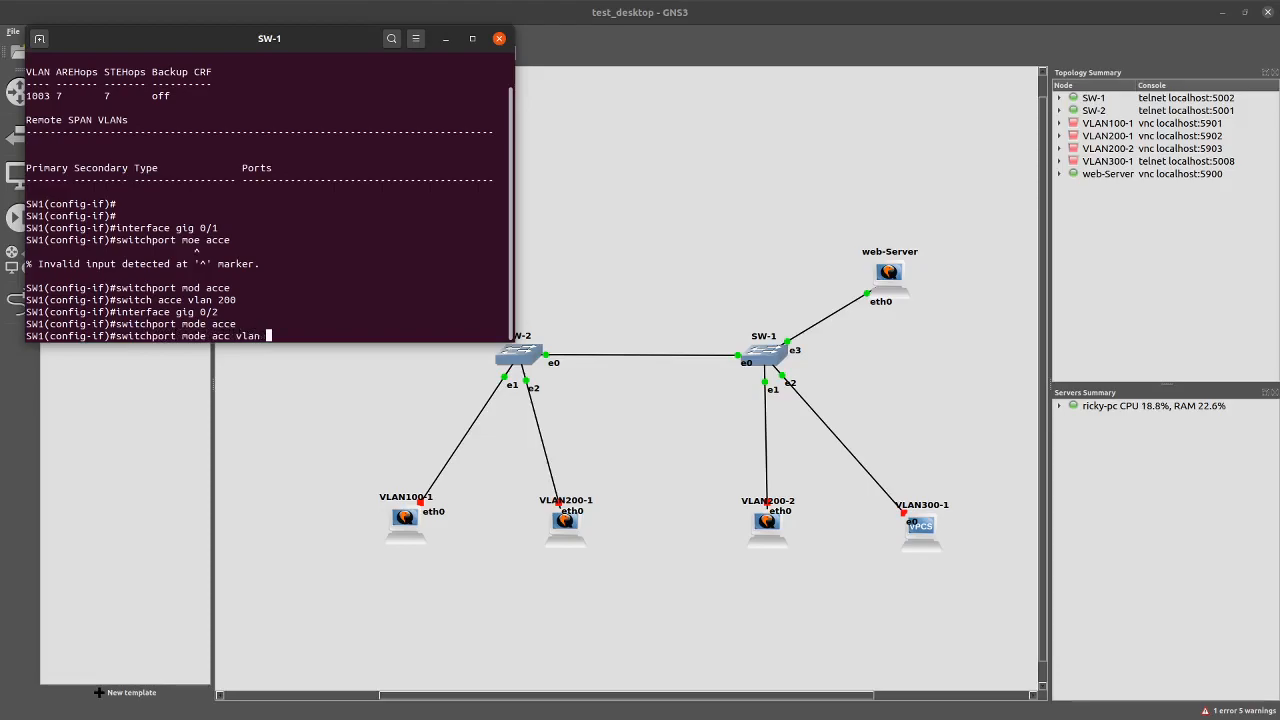
type("300")
key("Return")
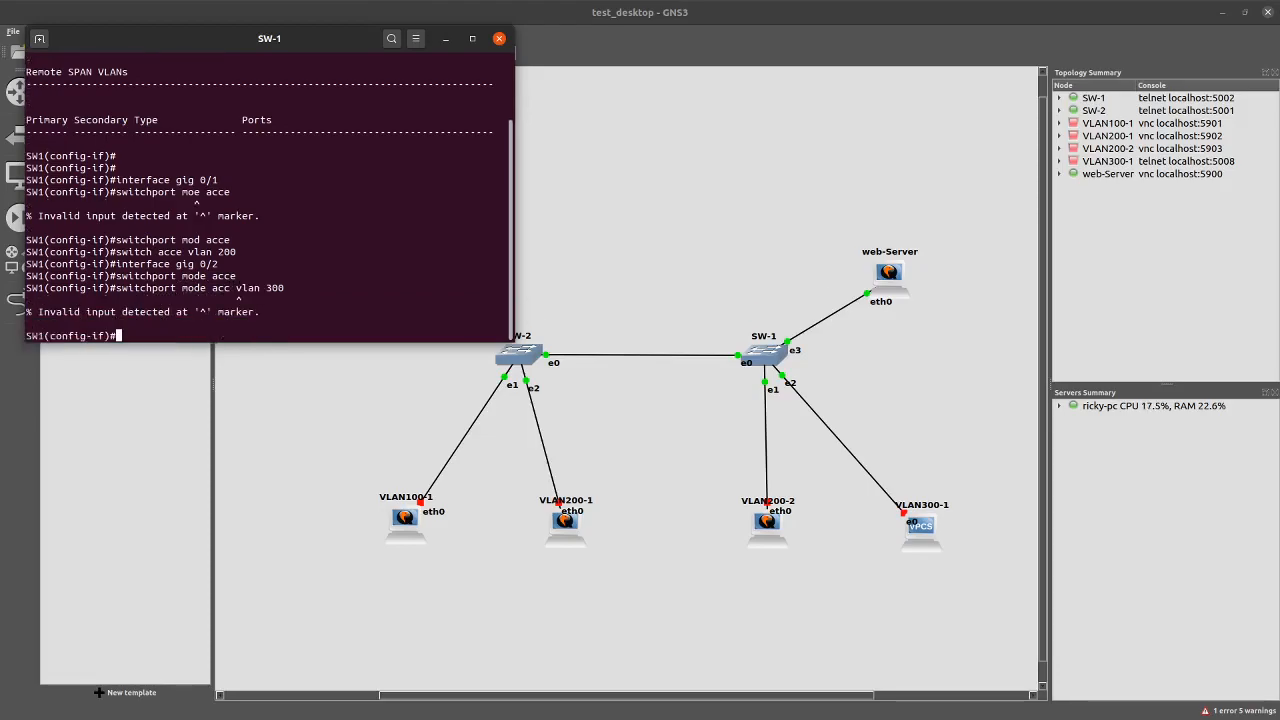
key("Up")
key("Left")
key("Left")
key("Left")
key("Left")
key("Left")
key("Left")
key("Left")
key("Left")
key("Left")
key("Left")
key("Left")
key("Left")
key("BackSpace")
key("BackSpace")
key("BackSpace")
key("BackSpace")
key("BackSpace")
key("Return")
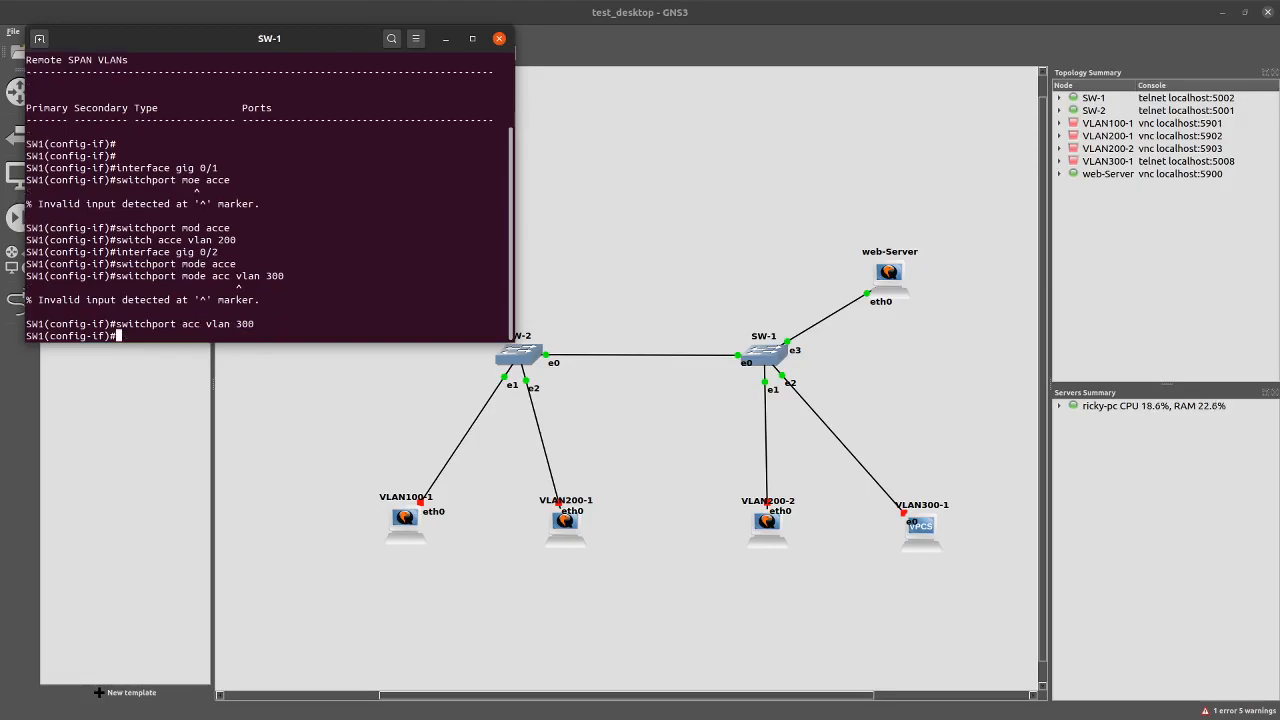
Save the SW-1 configuration with do wr
type("do wr")
key("Return")
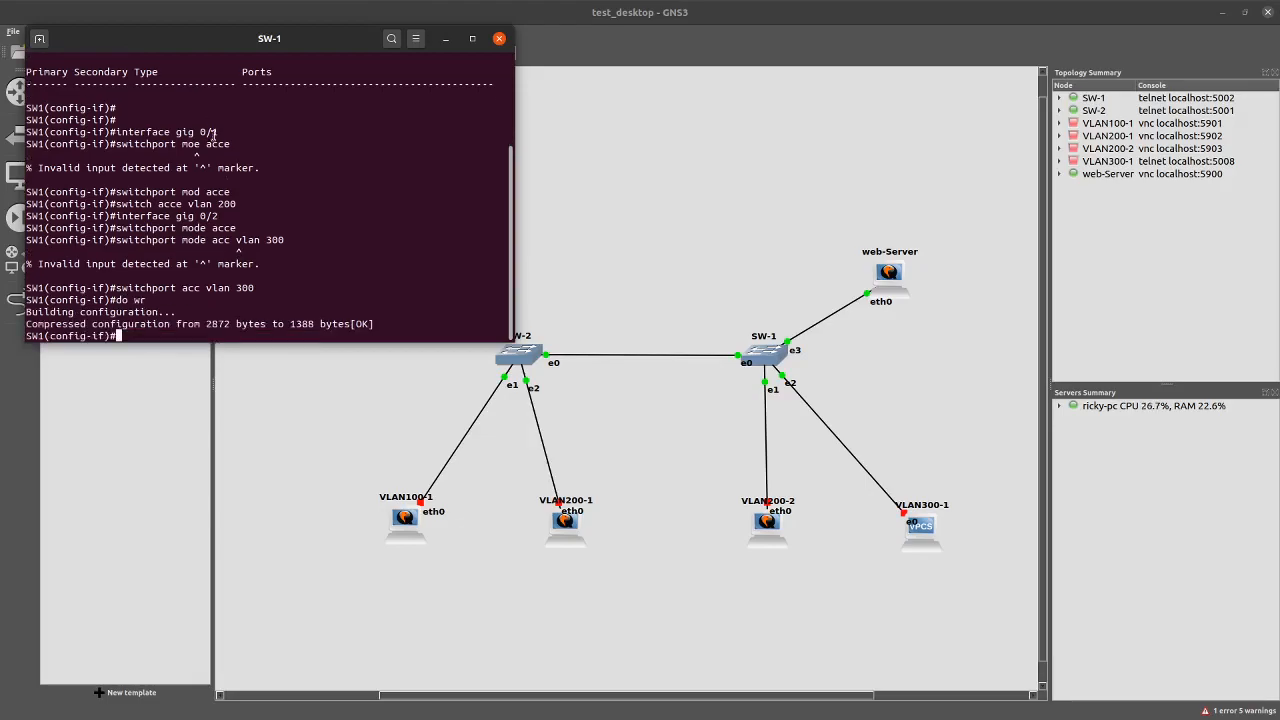
right_click(406, 520)
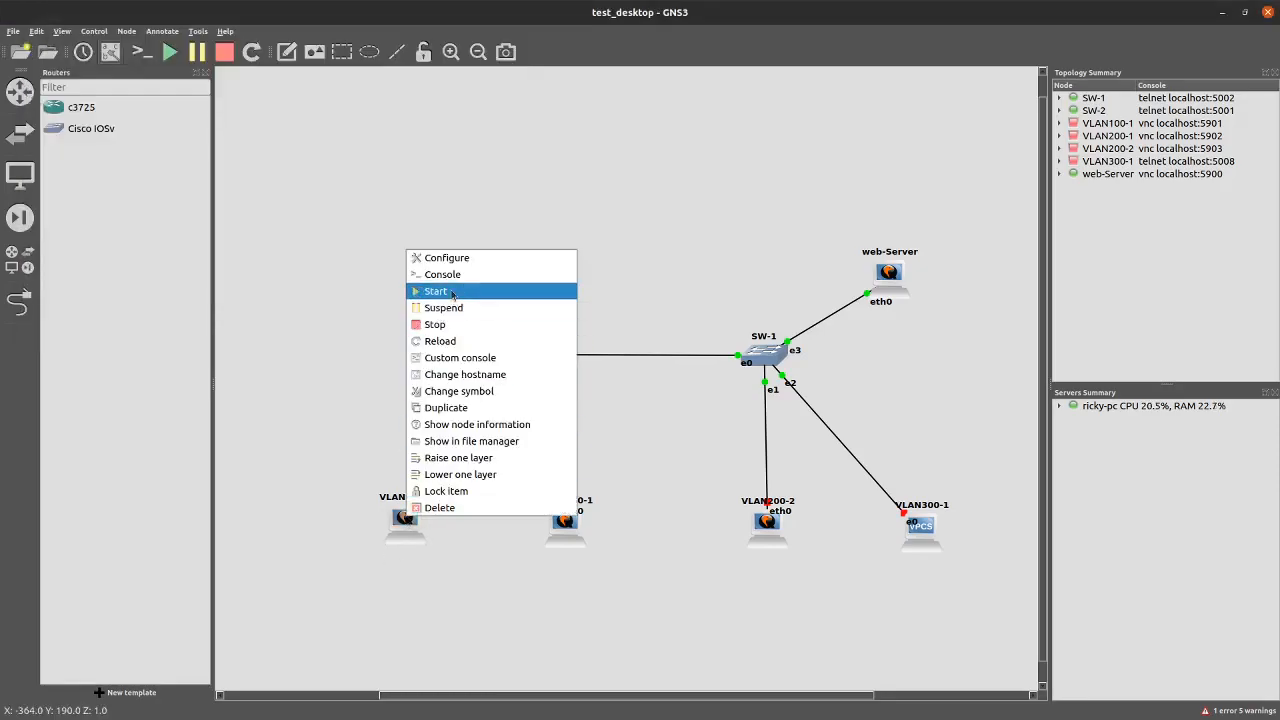
Start hosts VLAN100-1, VLAN200-1, VLAN200-2 and VLAN300-1 so all links turn green
left_click(450, 292)
right_click(580, 513)
left_click(568, 522)
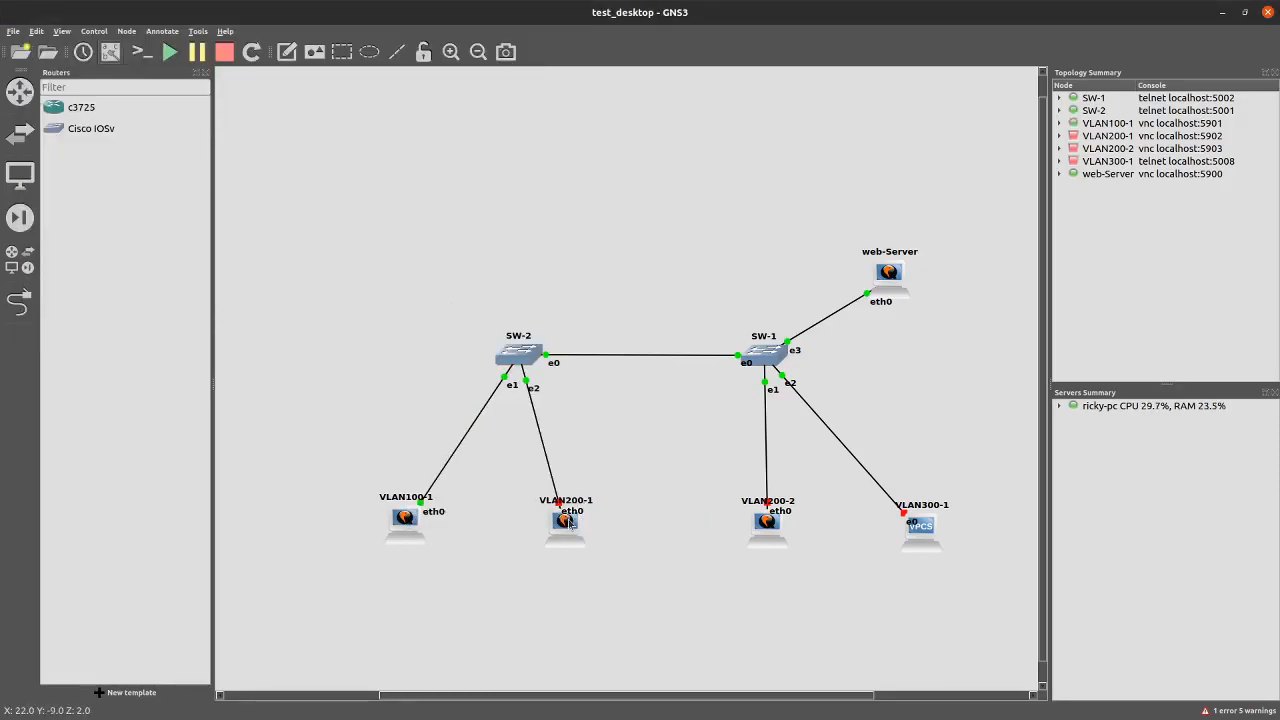
right_click(568, 521)
left_click(595, 299)
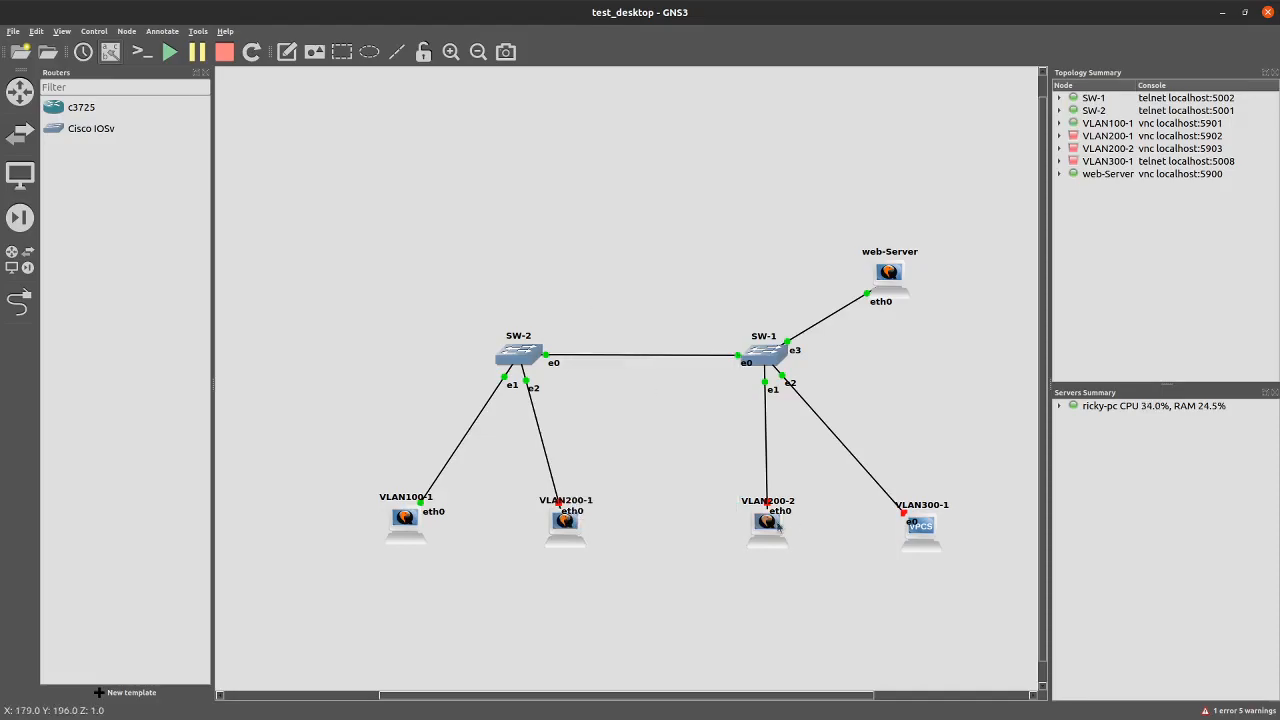
right_click(768, 522)
left_click(779, 299)
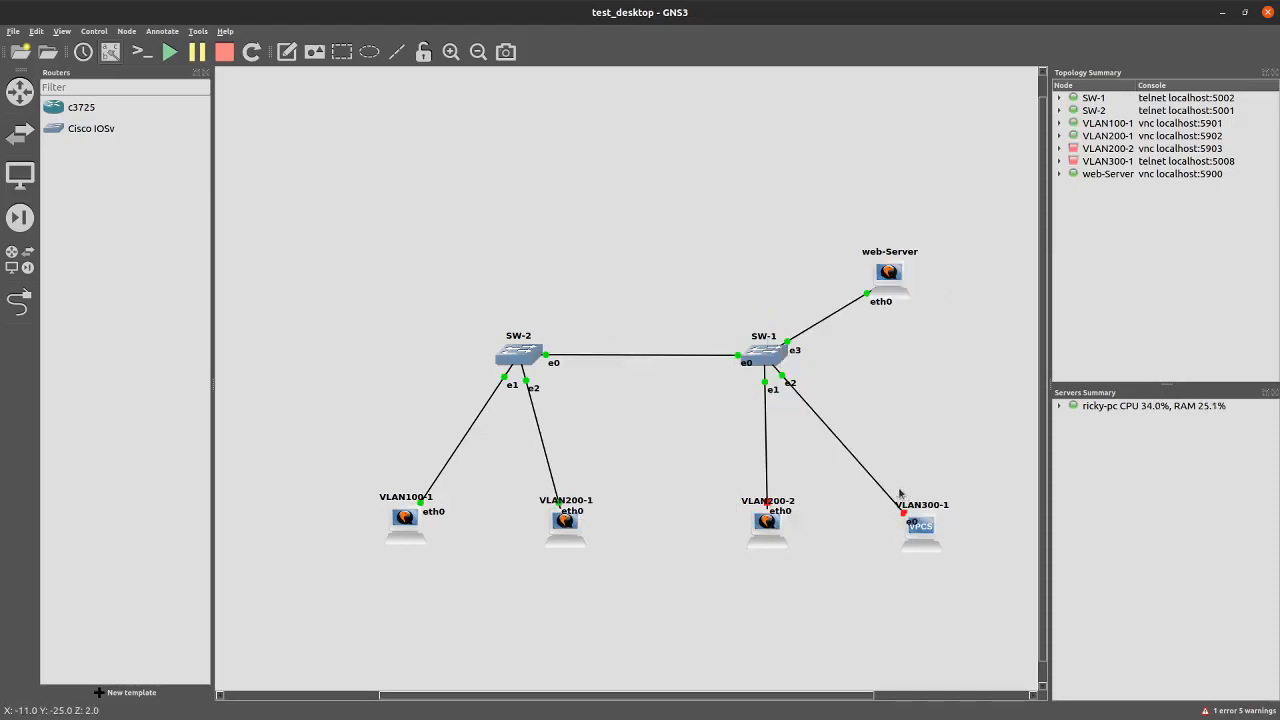
left_click_drag(355, 457, 803, 588)
right_click(931, 539)
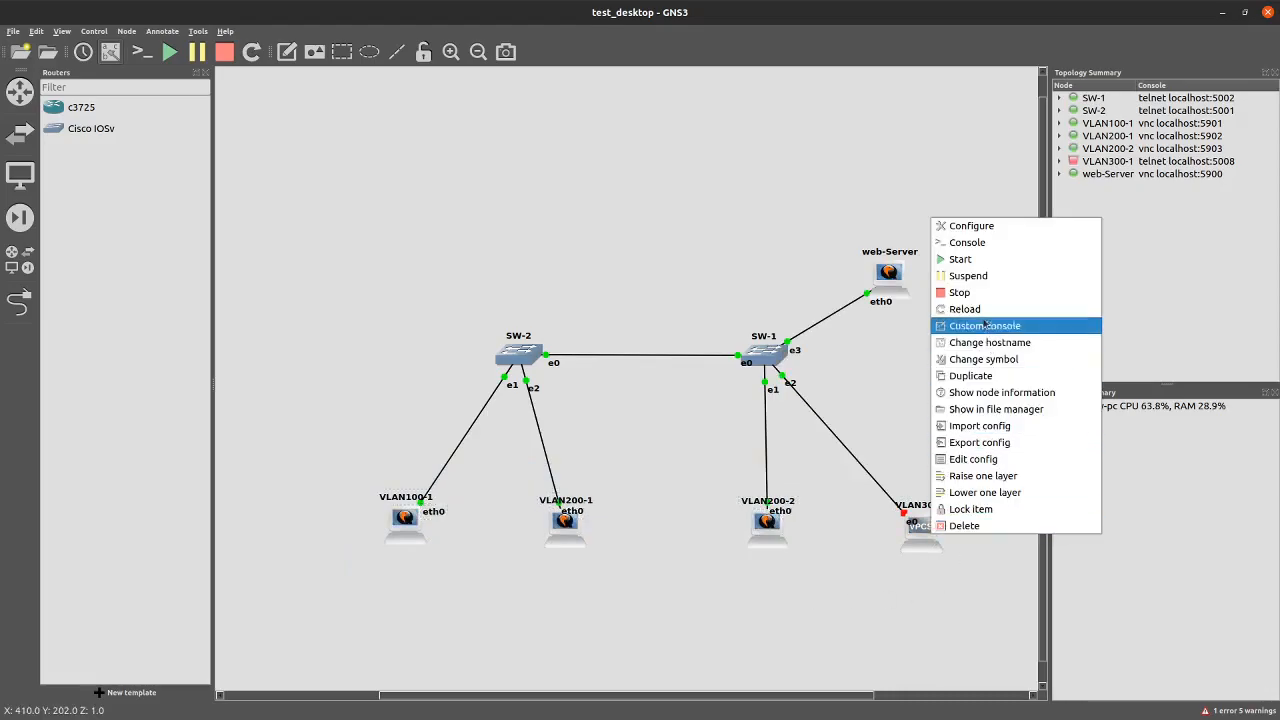
left_click(968, 260)
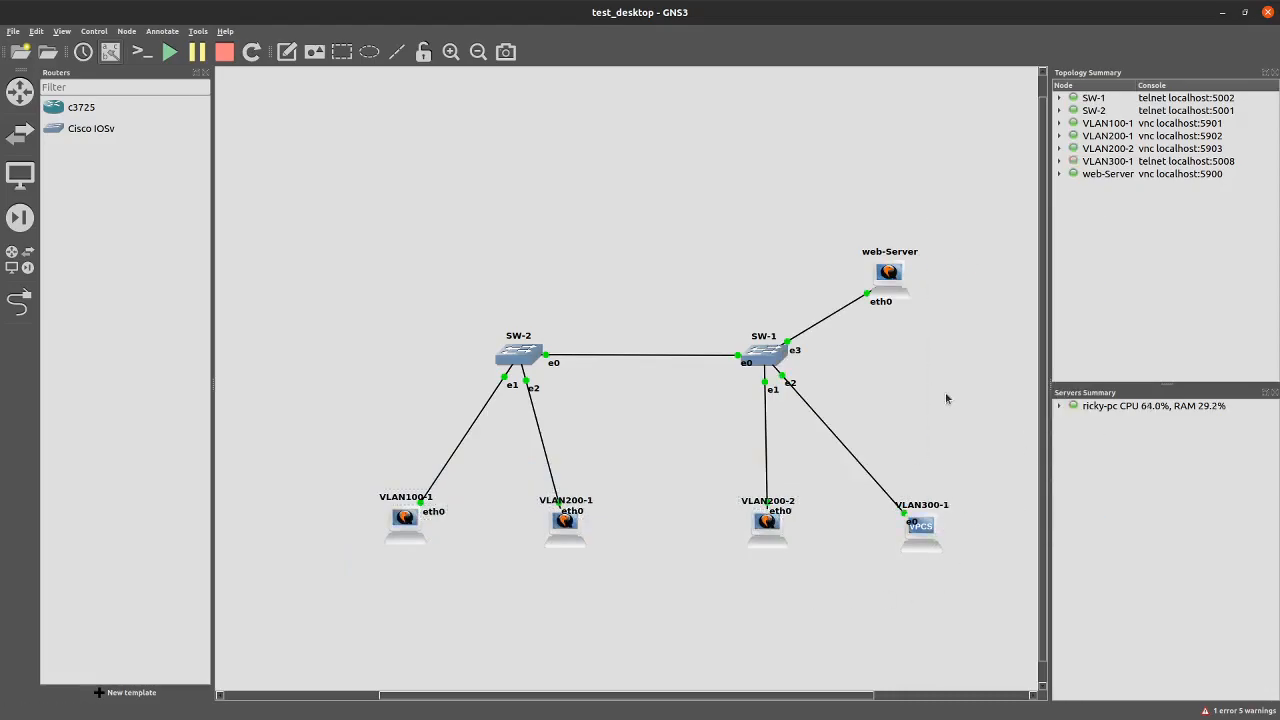
Open the VLAN300-1 console and show its current IP settings with sh ip
left_click_drag(848, 400, 1019, 495)
right_click(917, 531)
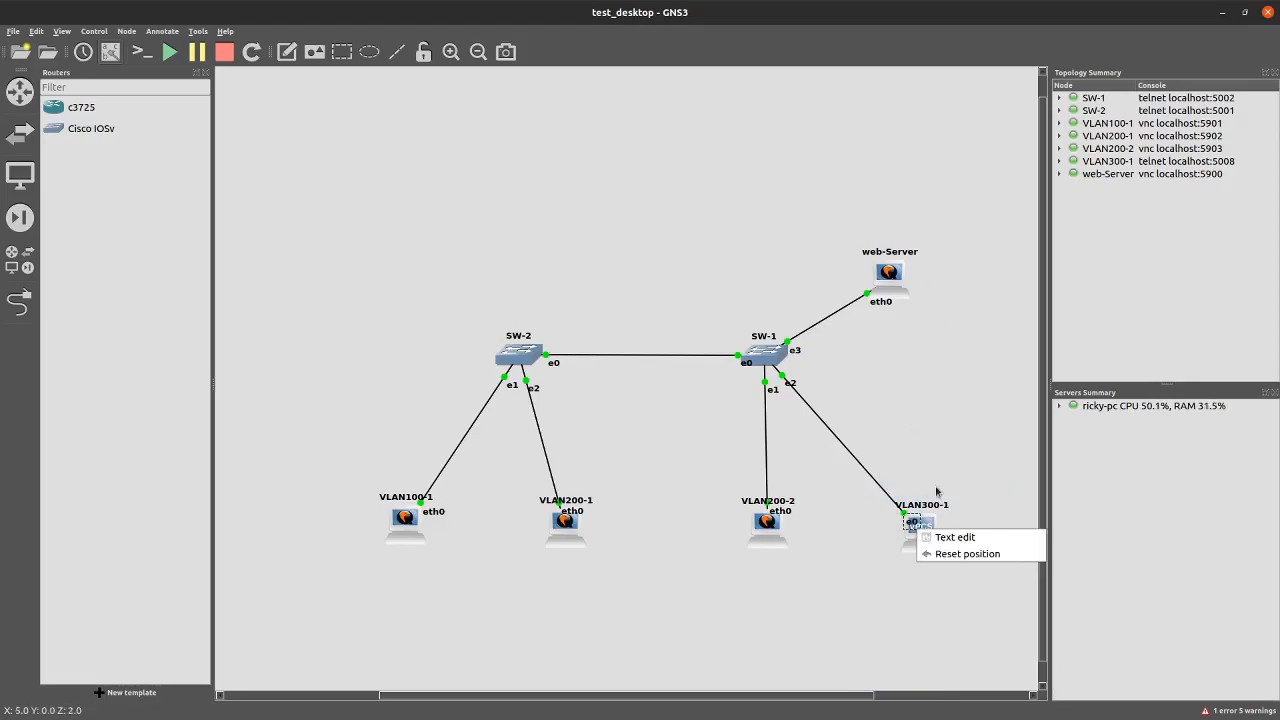
left_click(935, 487)
double_click(921, 527)
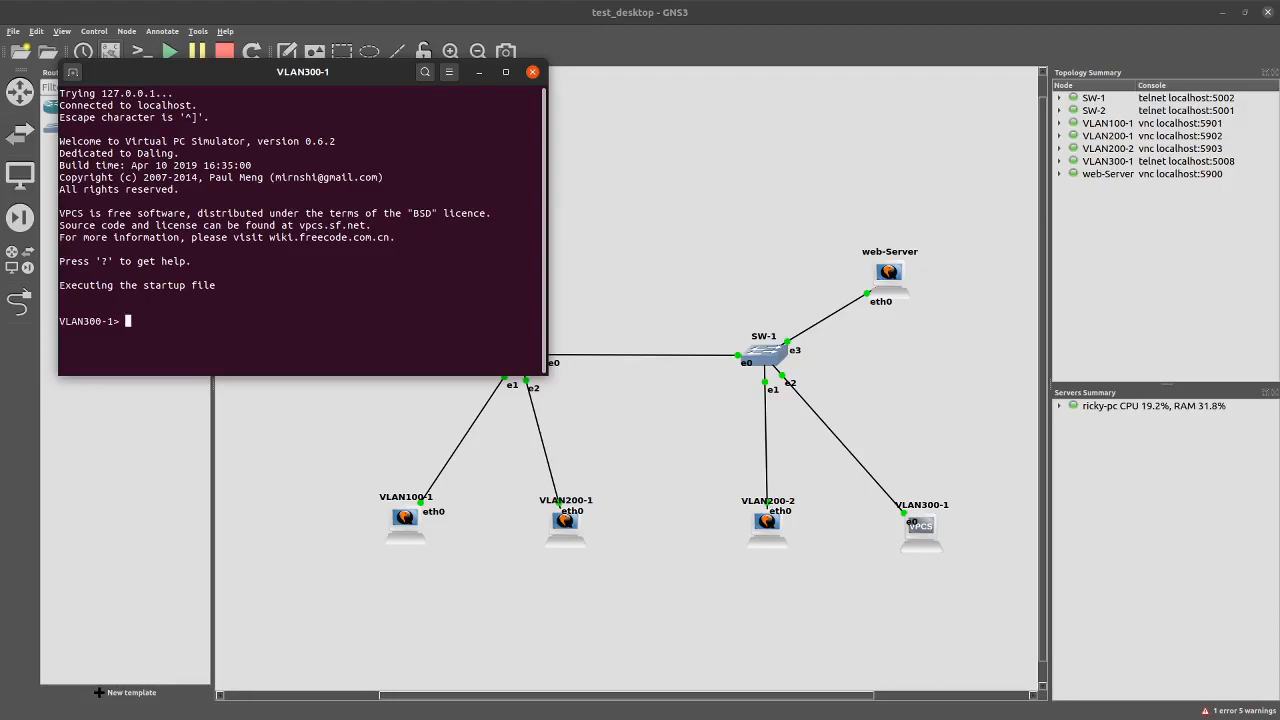
type("sh ip")
key("Return")
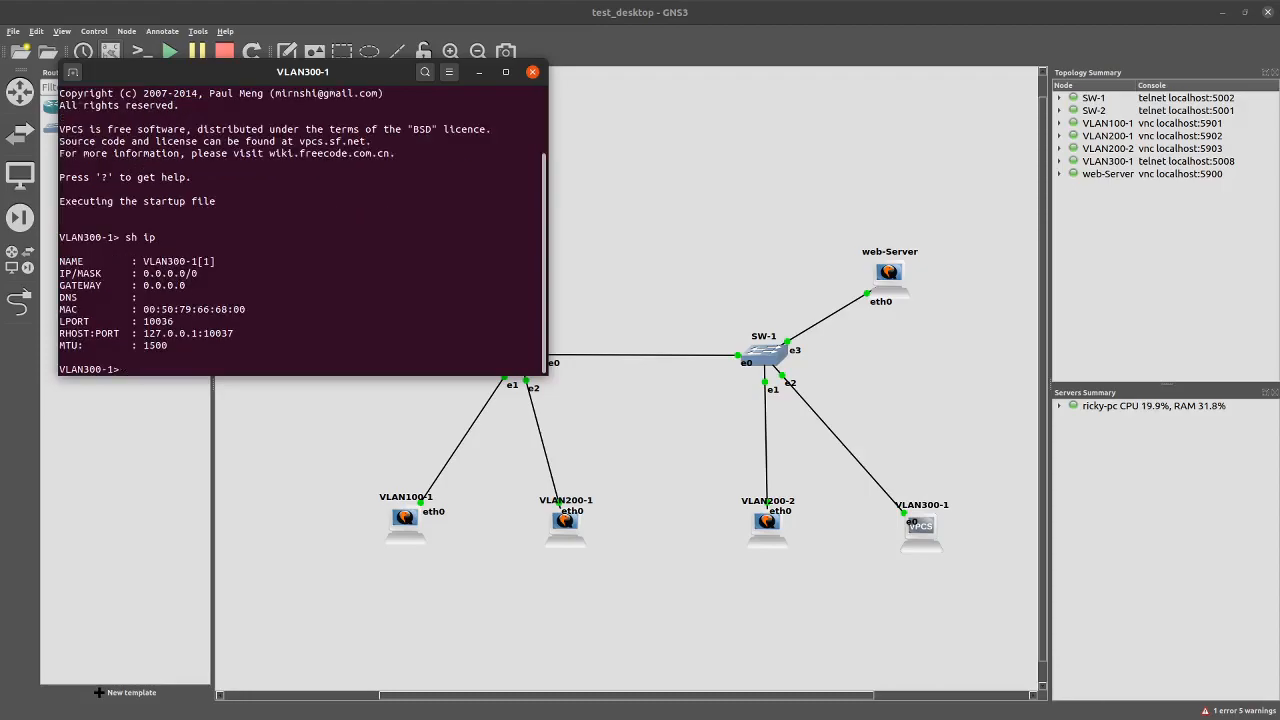
Set VLAN300-1 to 192.168.230.5 255.255.255.0 with gateway 192.168.230.254
type("ip 192.168.230.5 255.255.255.")
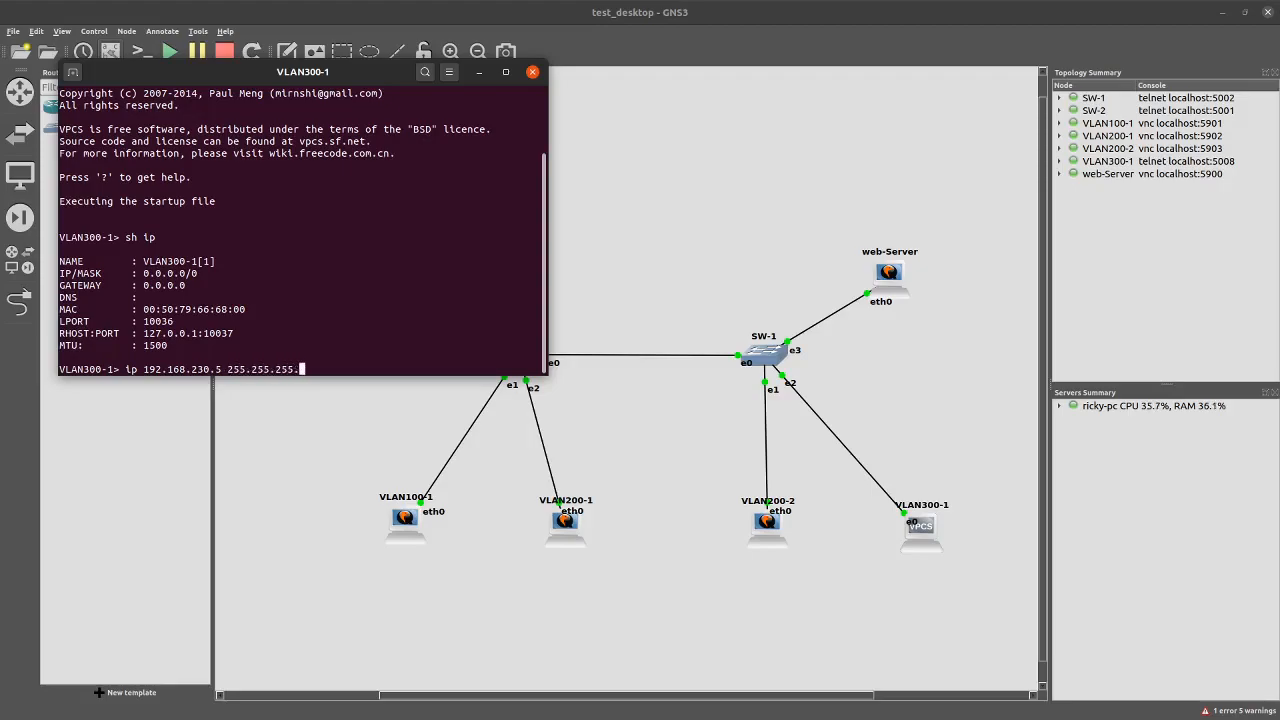
type("0 gateway 192.168.230.254")
key("Return")
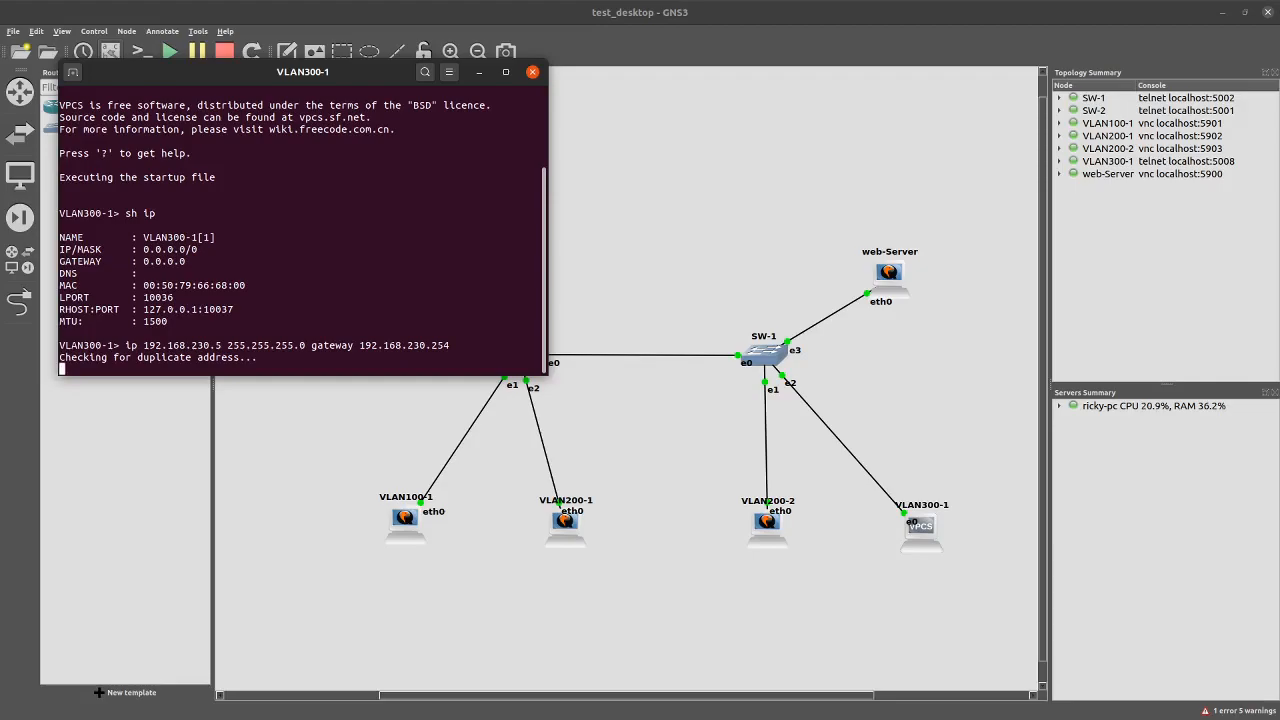
type("ping ")
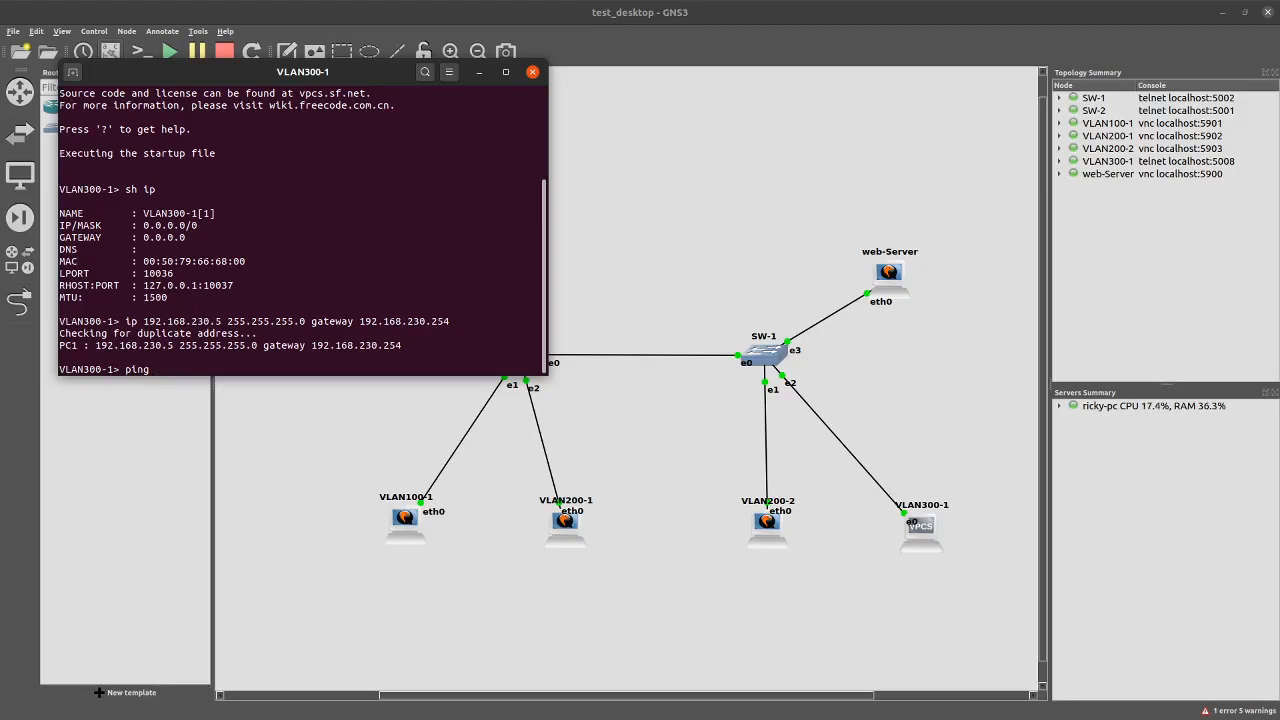
type("192.168")
Ping 192.168.230.254 and 192.168.200.254 from VLAN300-1, stopping each with Ctrl+C
type(".230.254")
key("Return")
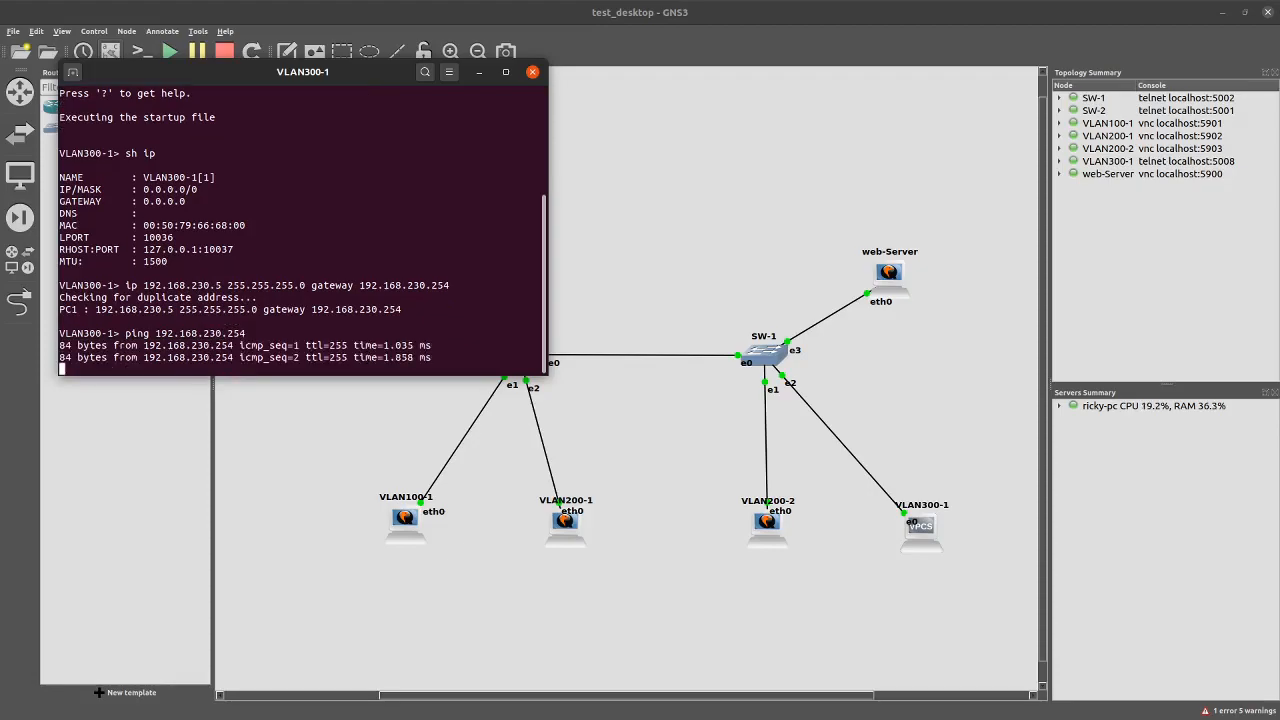
key("ctrl+c")
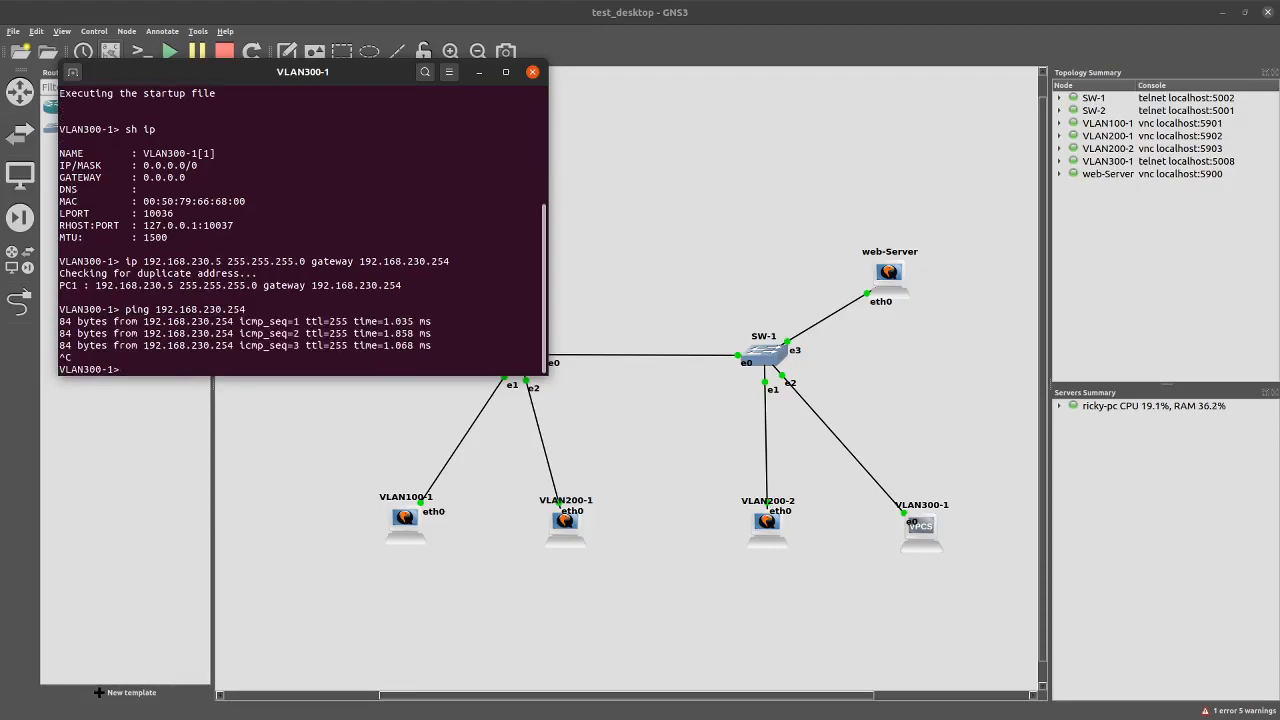
key("Up")
key("Left")
key("Left")
key("Left")
key("Left")
key("Left")
key("BackSpace")
type("0")
key("Return")
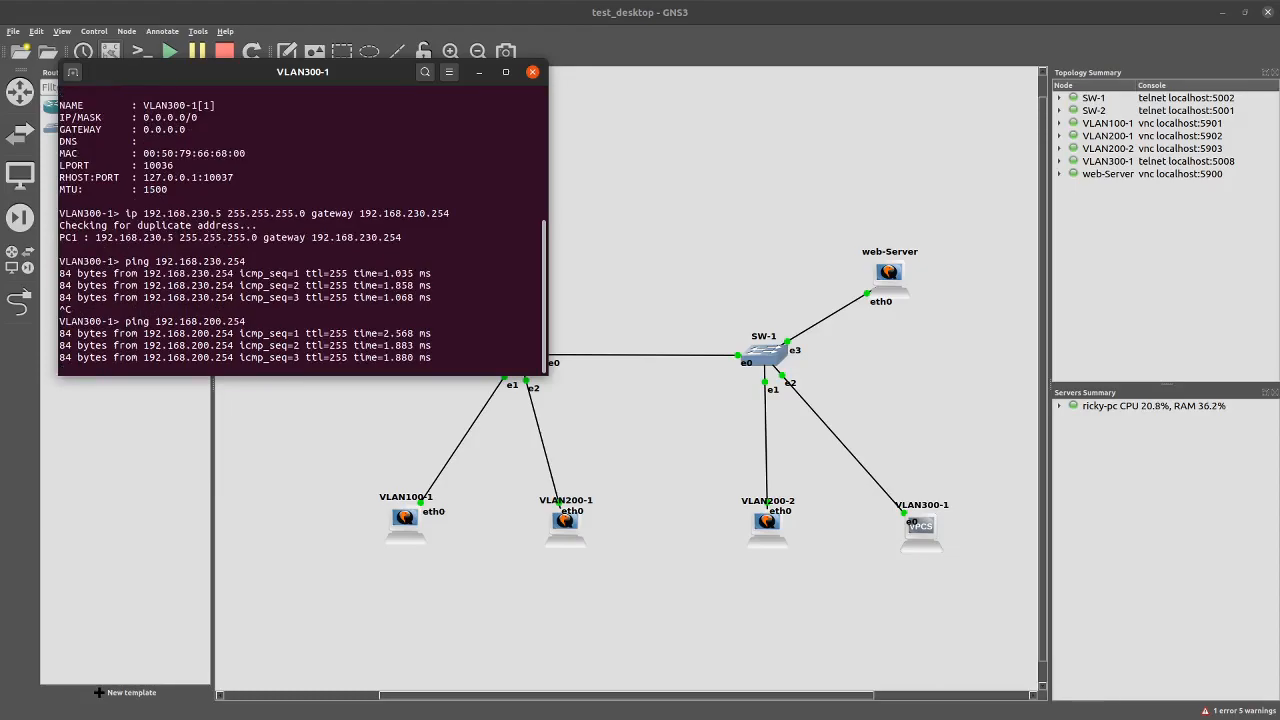
key("ctrl+c")
Ping 192.168.100.254, then close the VLAN300-1 console
key("Up")
key("Left")
key("Left")
key("Left")
key("Left")
key("Left")
key("Left")
key("Left")
key("BackSpace")
type("1")
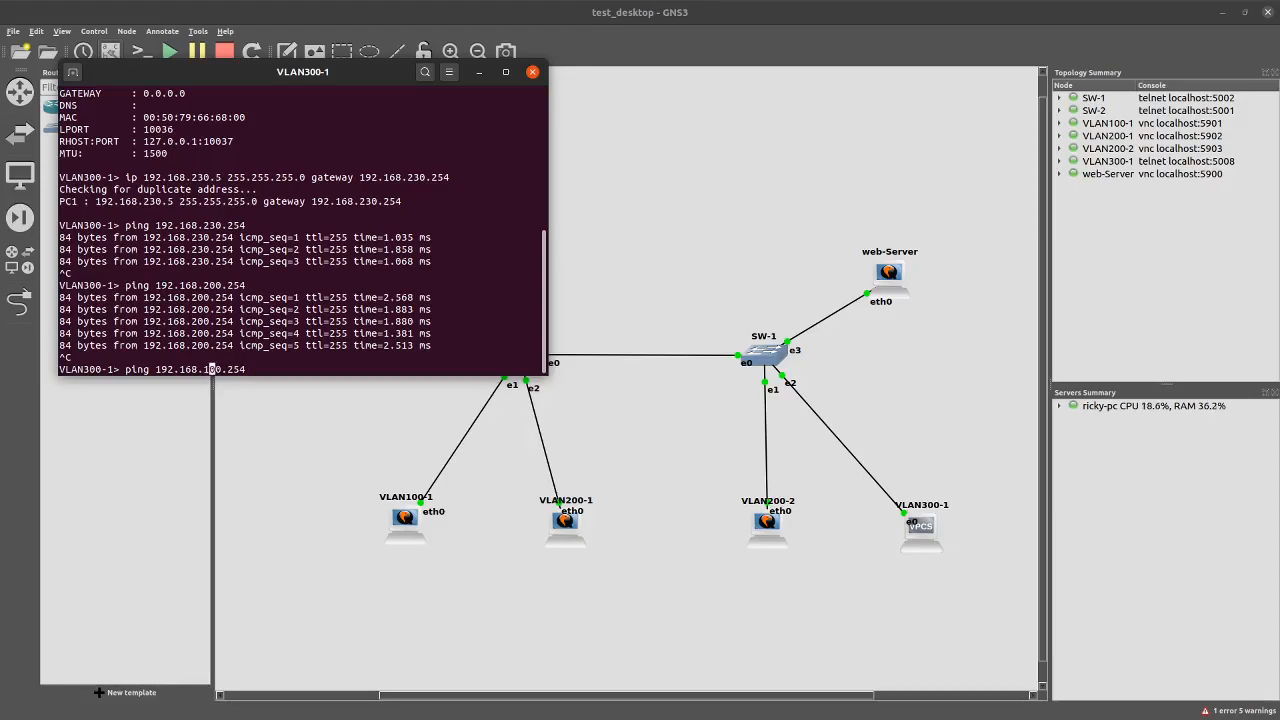
key("Return")
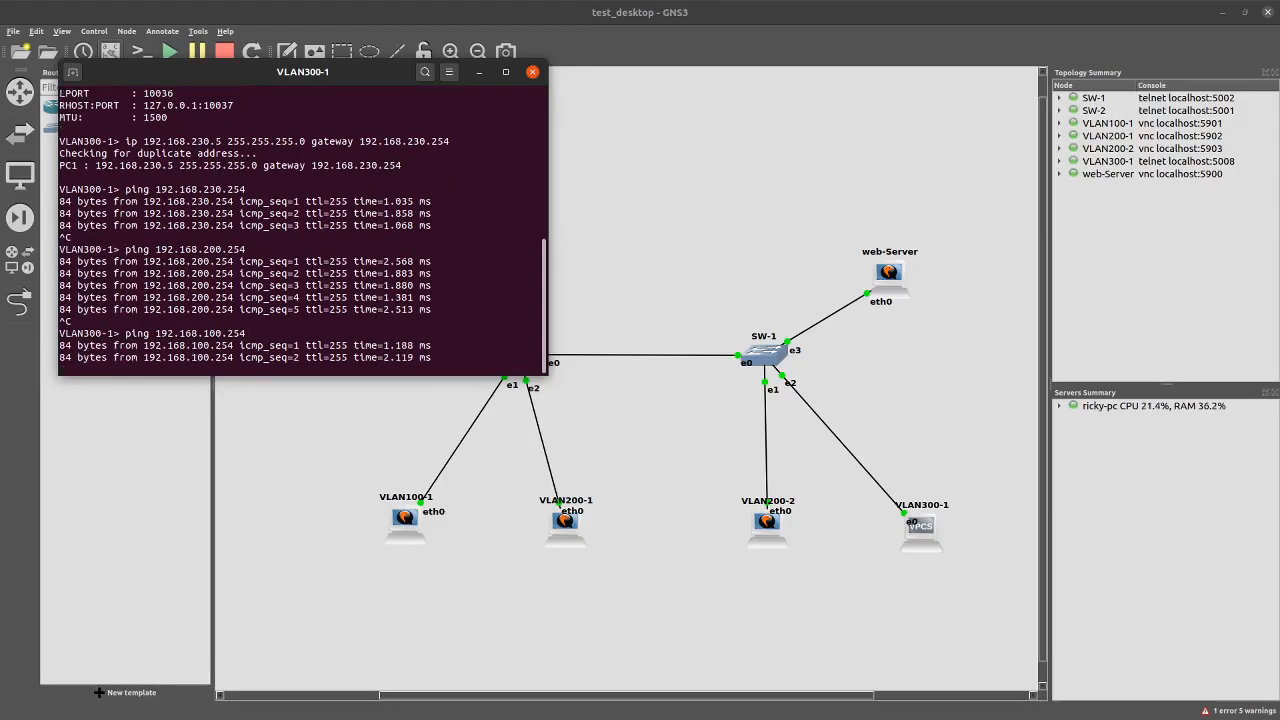
key("ctrl+c")
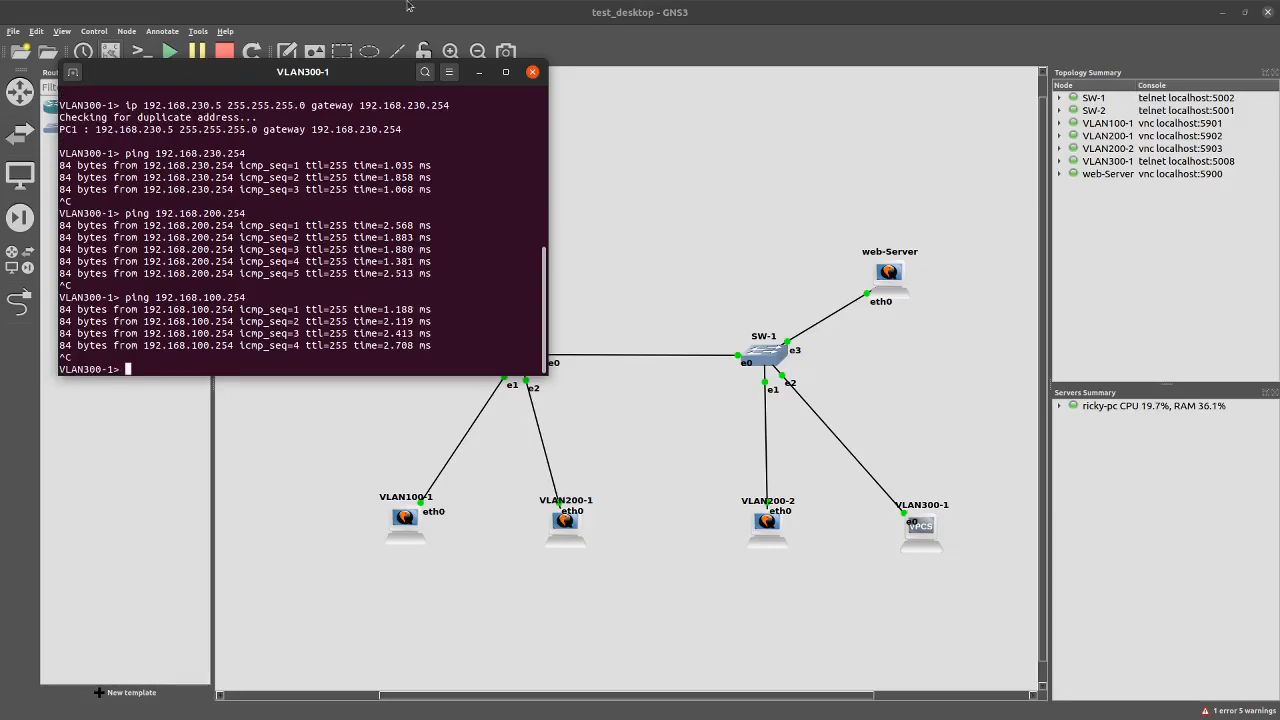
left_click(532, 73)
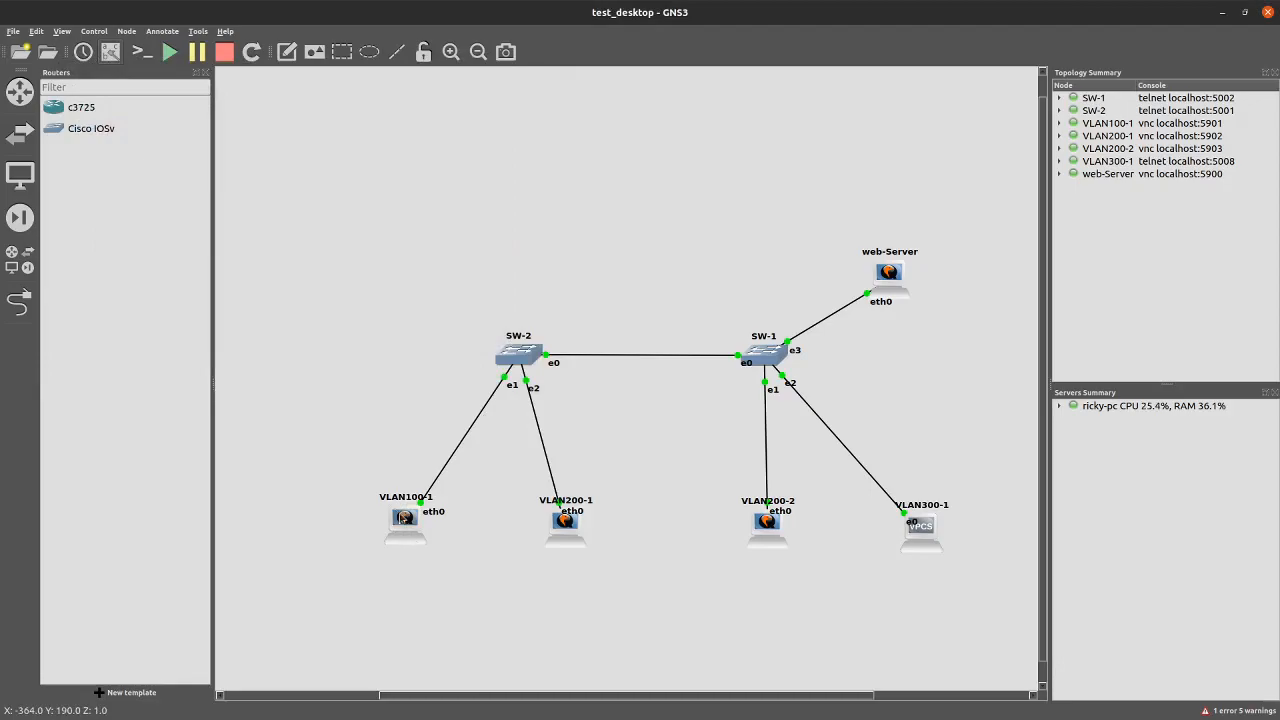
Open VLAN200-2's VNC desktop, log in with the account password and close the Welcome screen
double_click(768, 528)
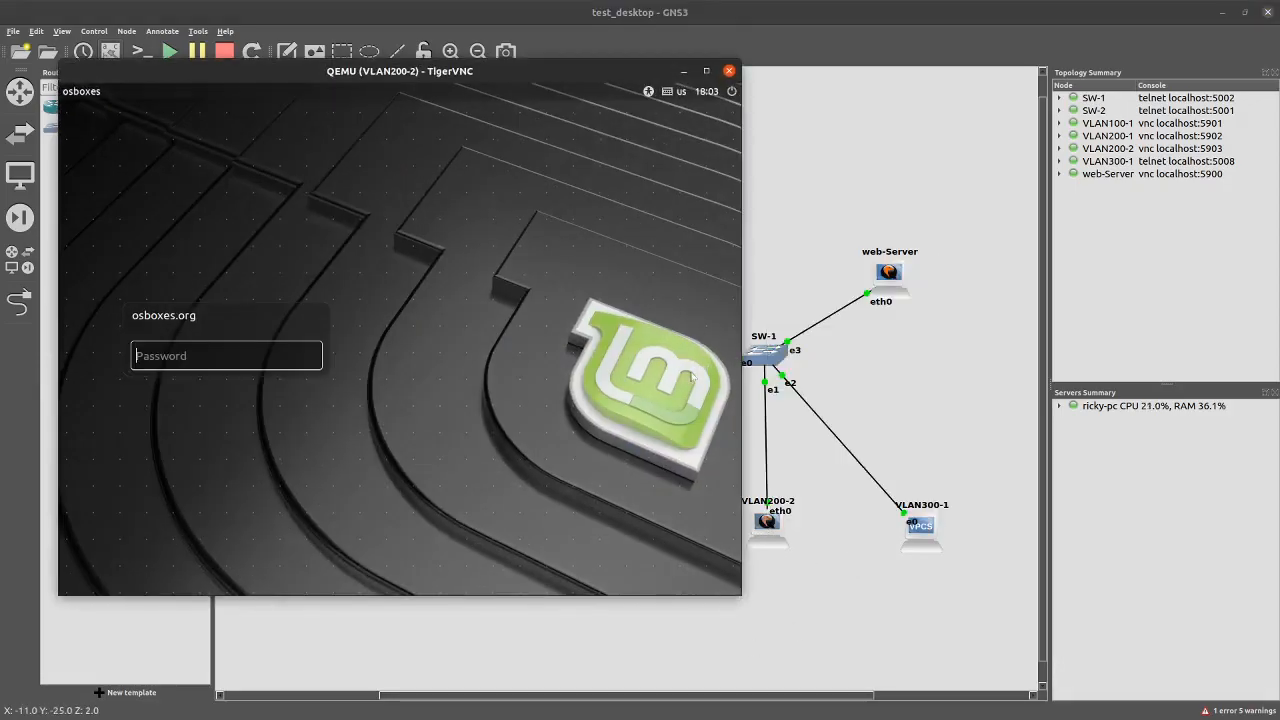
left_click_drag(356, 63, 679, 97)
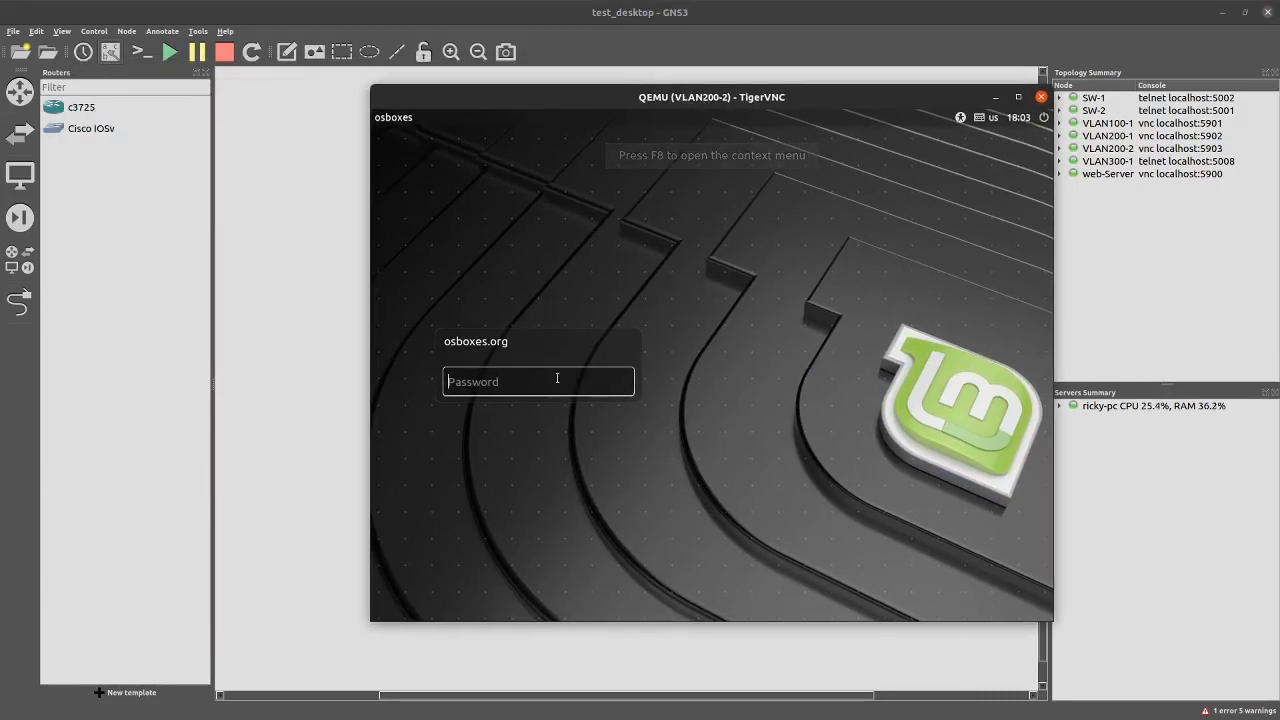
type("os")
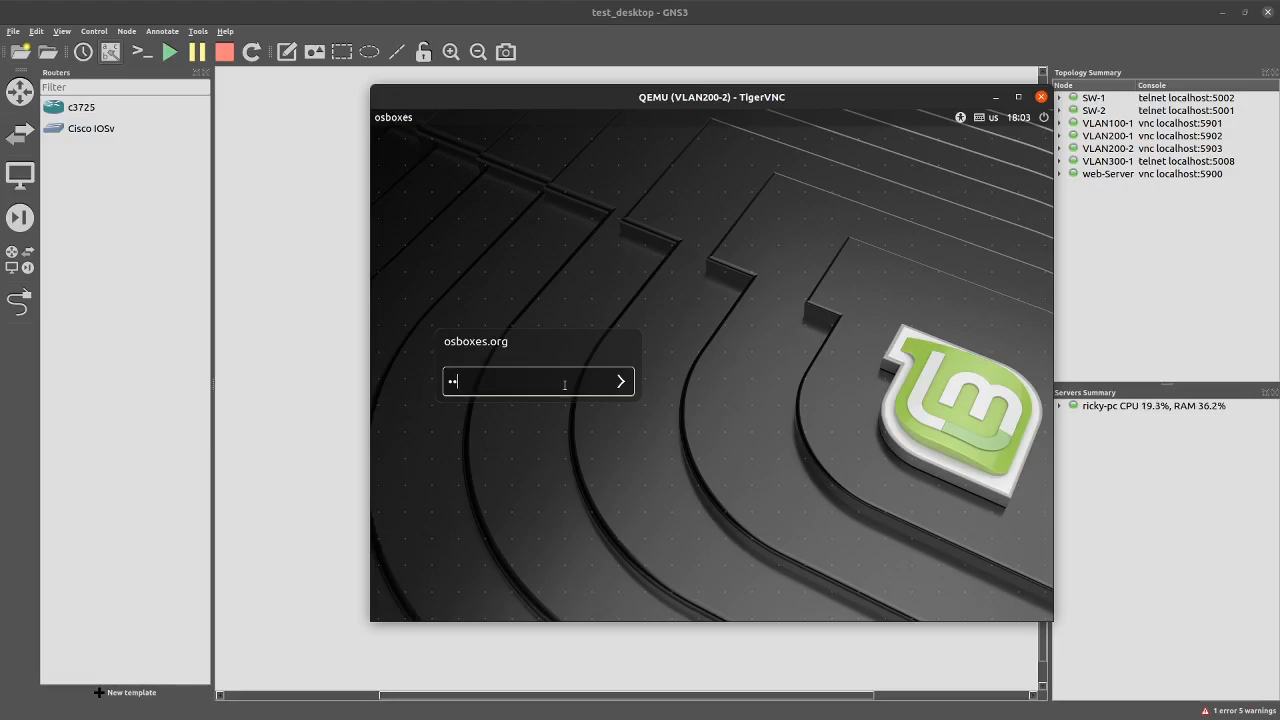
key("BackSpace")
type("osboxes.o")
key("Return")
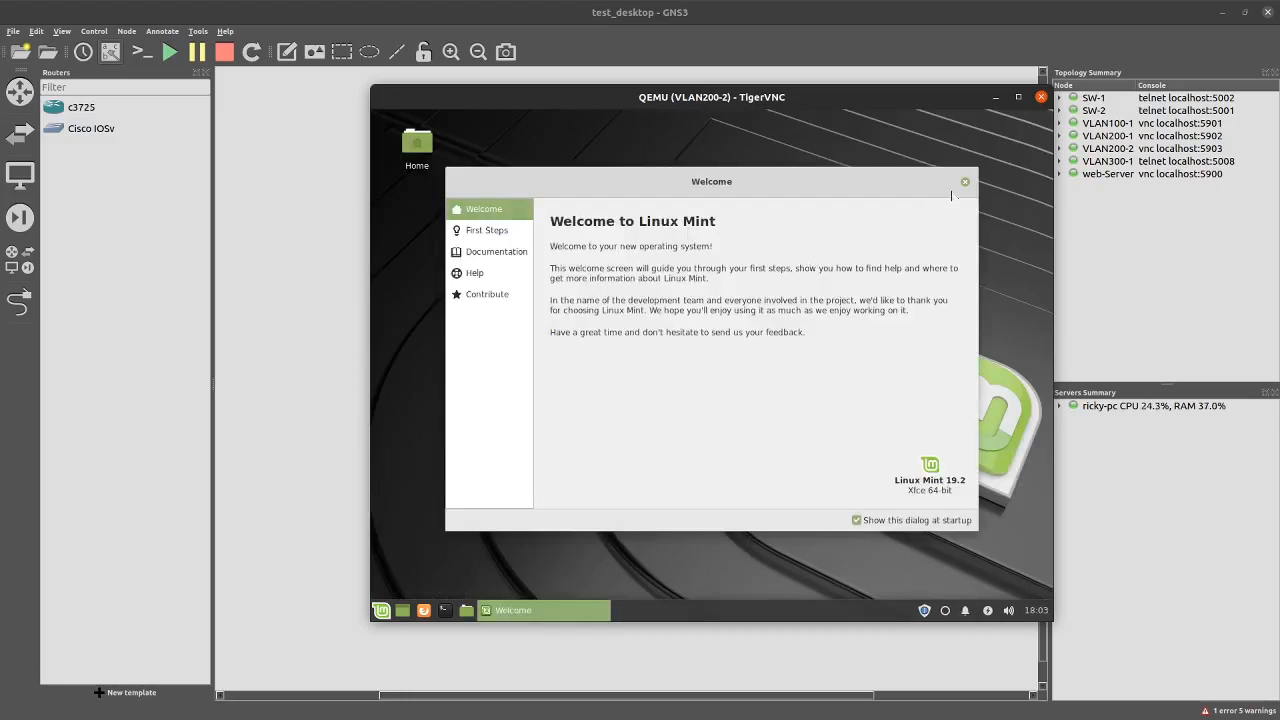
left_click(965, 181)
left_click_drag(819, 106, 773, 83)
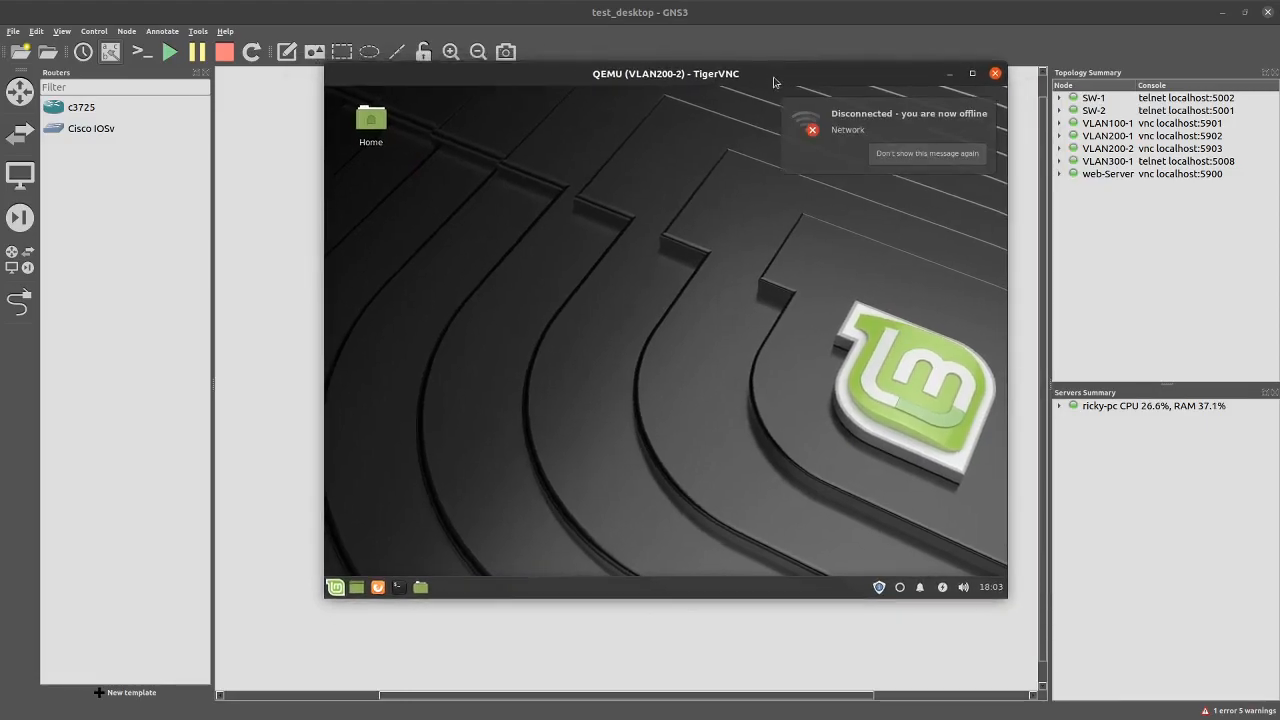
Open Wired connection 1's IPv4 settings and switch the method to Manual
left_click(903, 587)
left_click(836, 562)
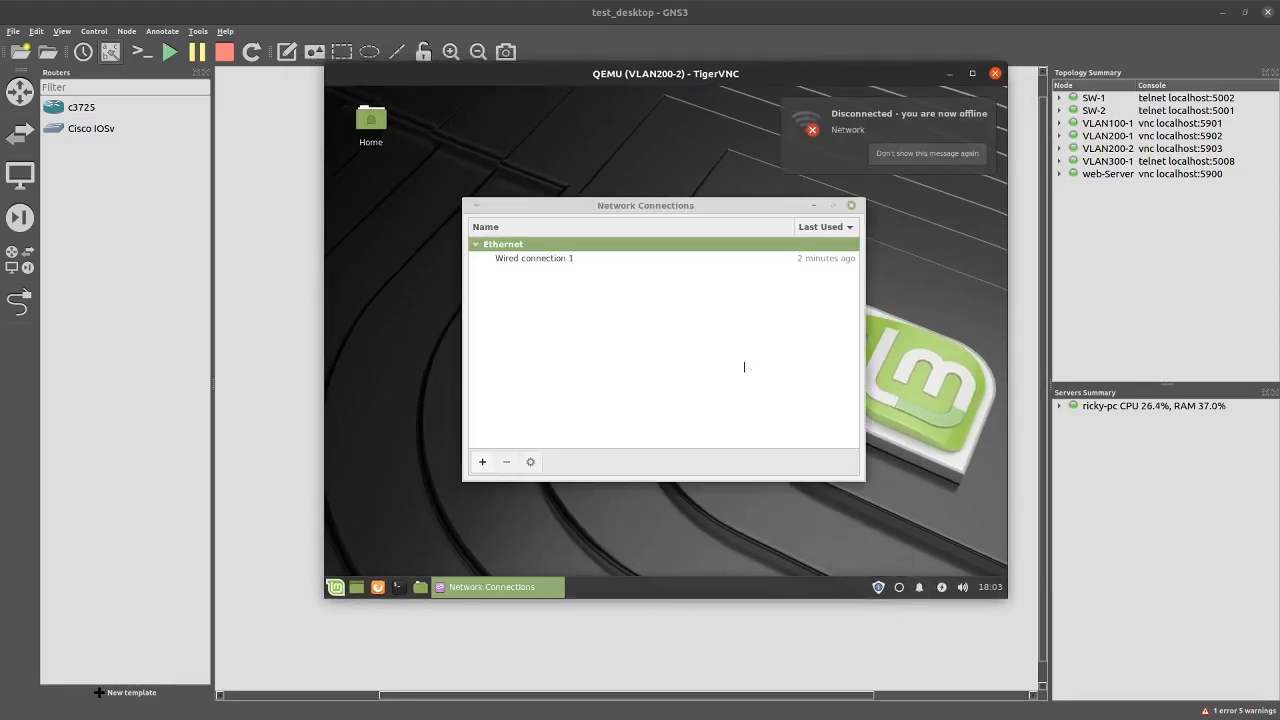
left_click(541, 260)
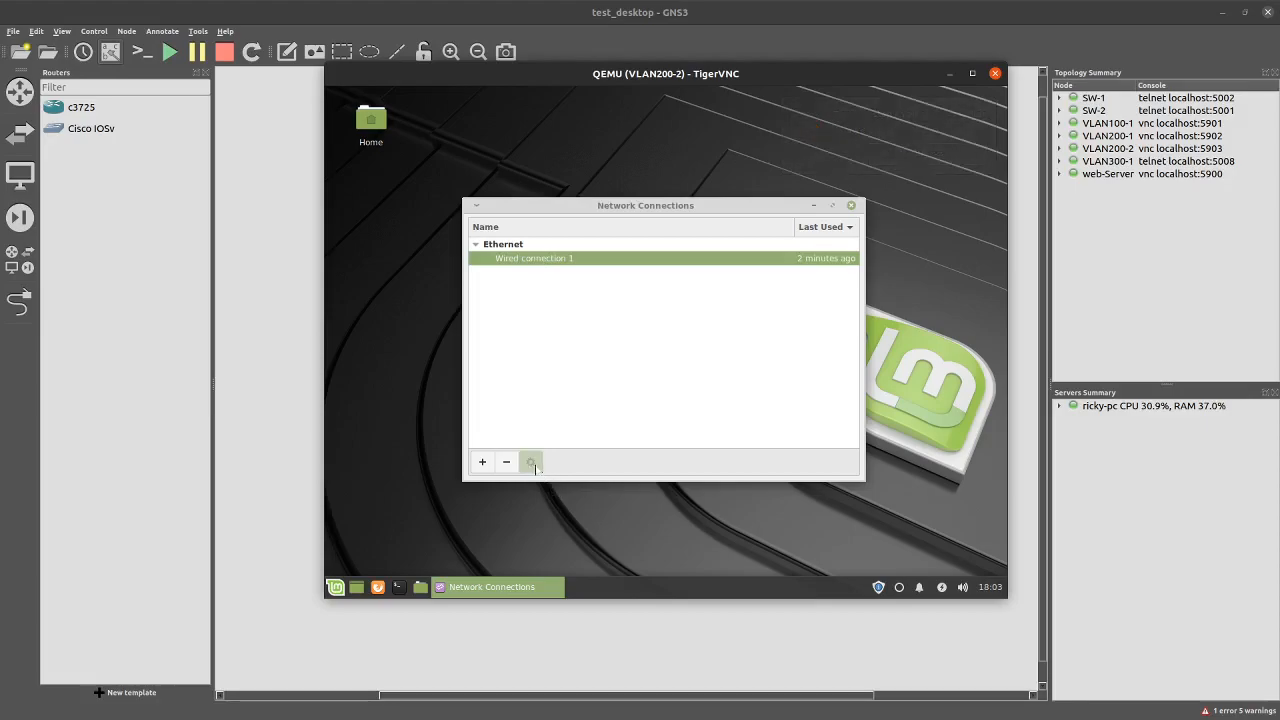
left_click(530, 462)
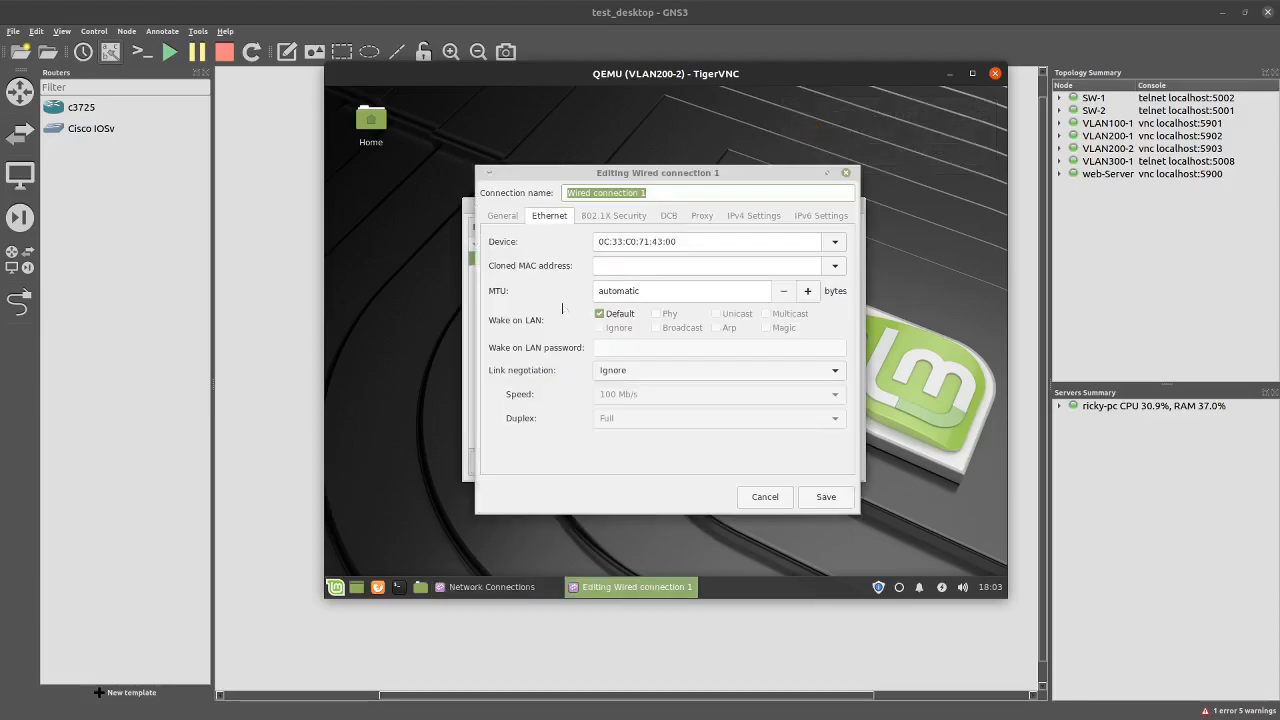
left_click(747, 219)
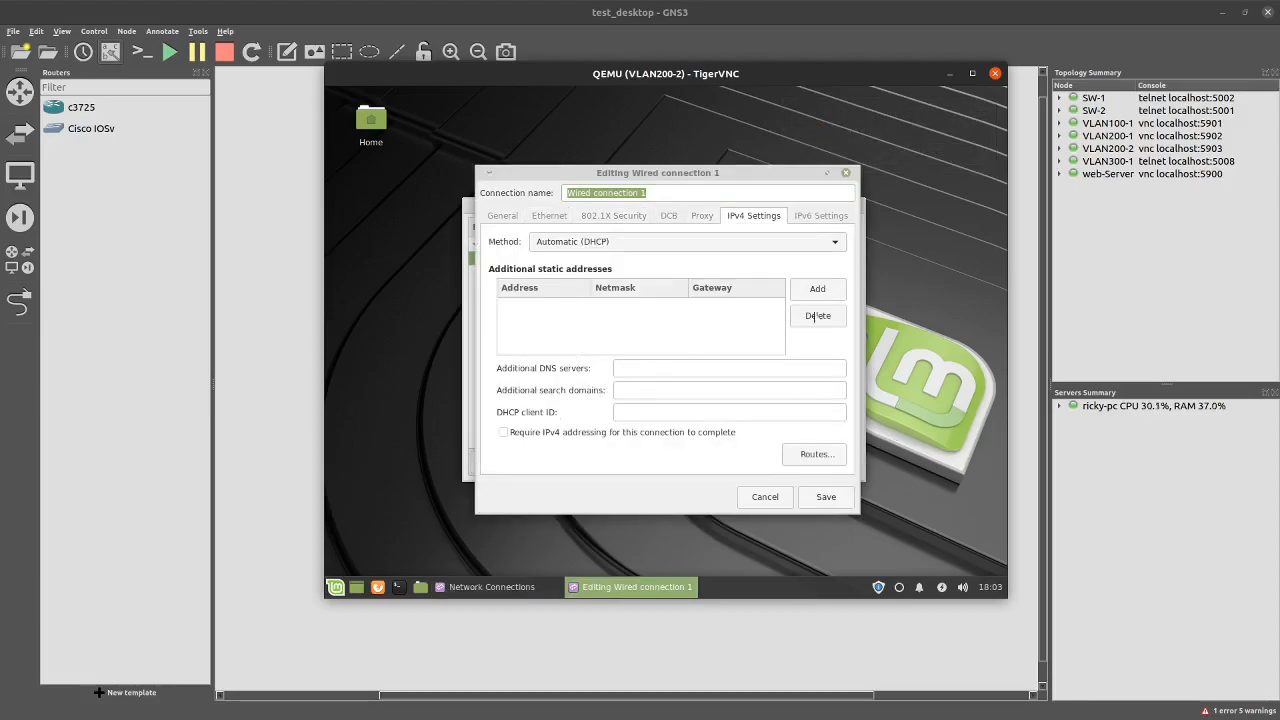
left_click(818, 289)
left_click(638, 241)
left_click(565, 280)
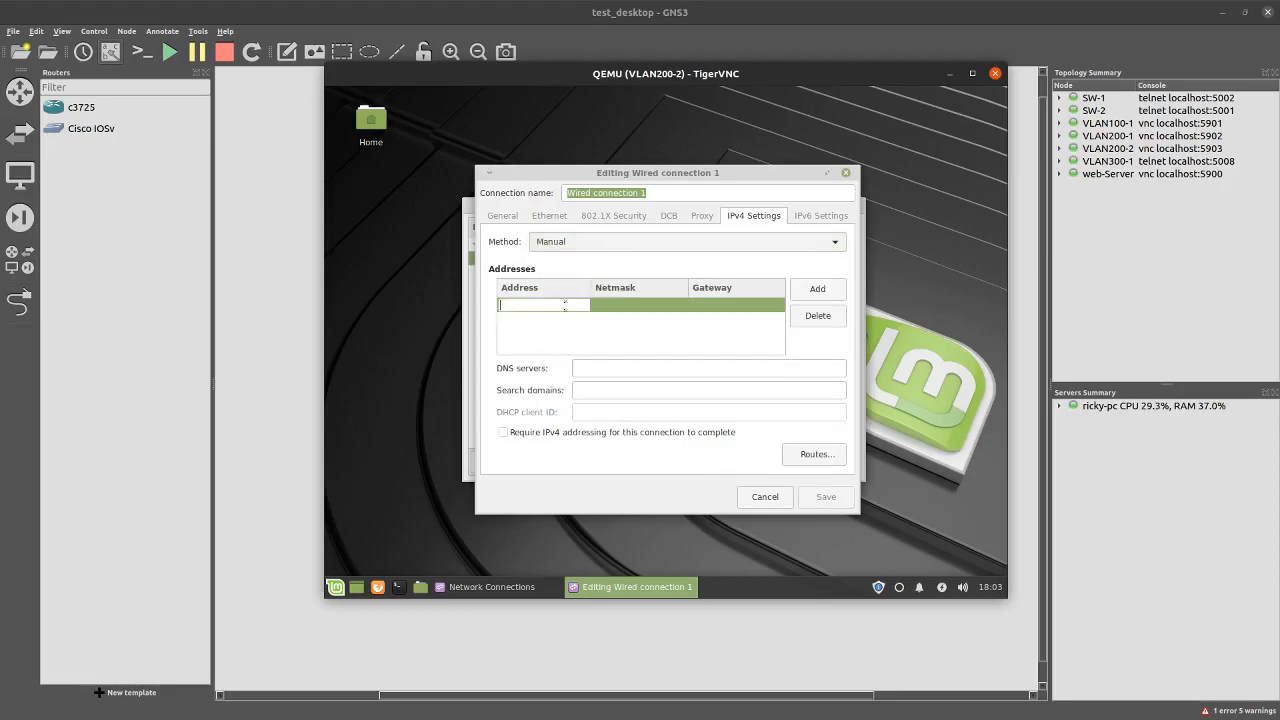
Enter address 192.168.200.6/24 with gateway 192.168.200.254, save, and close the connections window
key("Tab")
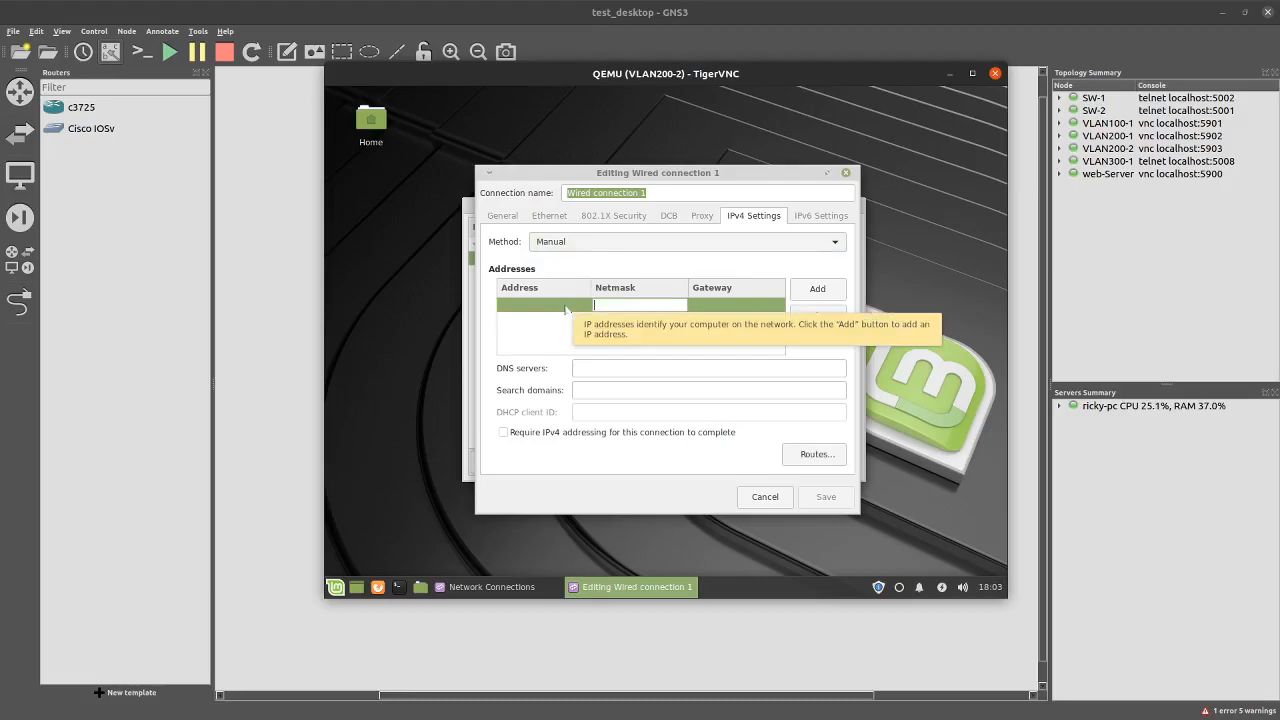
left_click(549, 305)
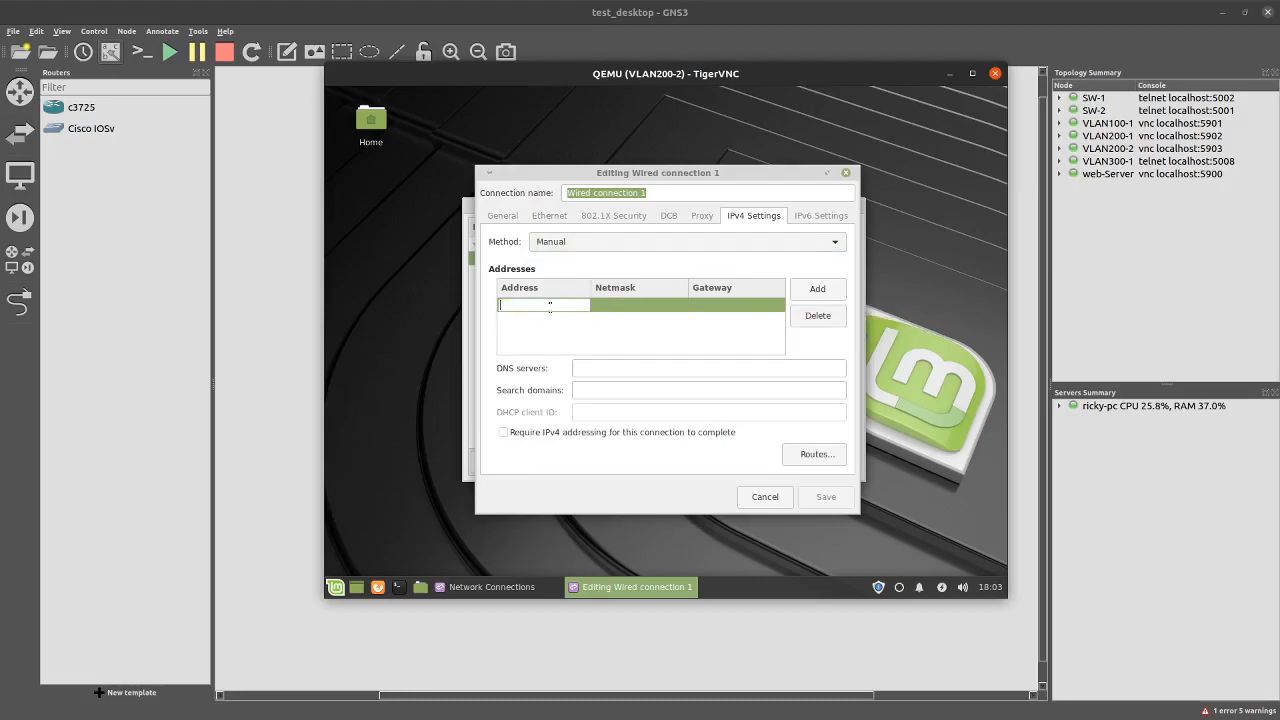
type("192")
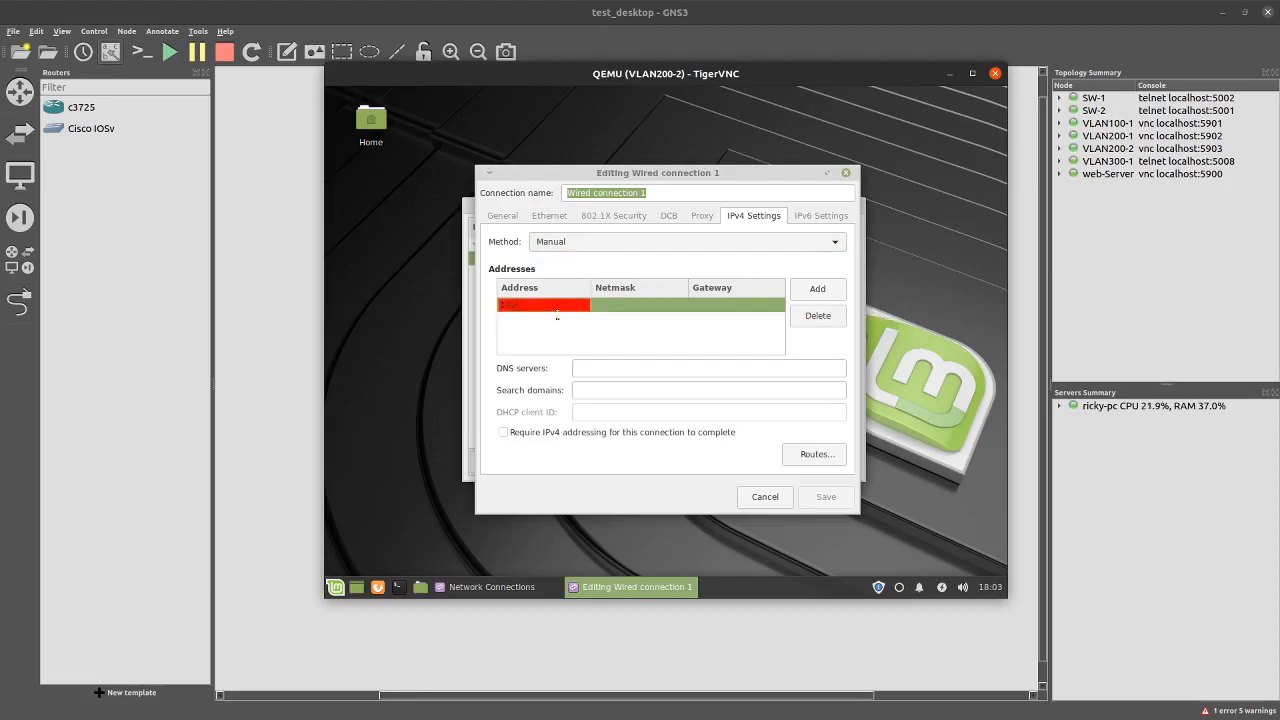
type("8.200.6")
key("Left")
key("BackSpace")
left_click(647, 303)
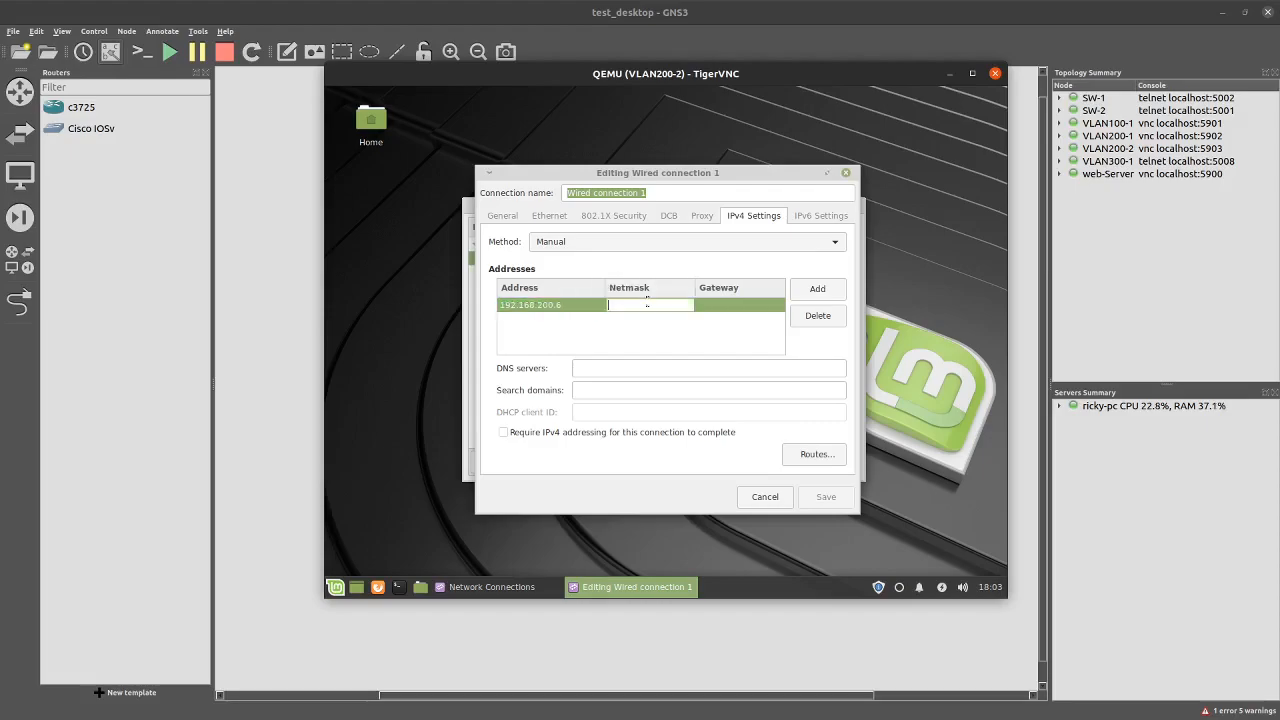
type("24")
left_click(718, 305)
type("192")
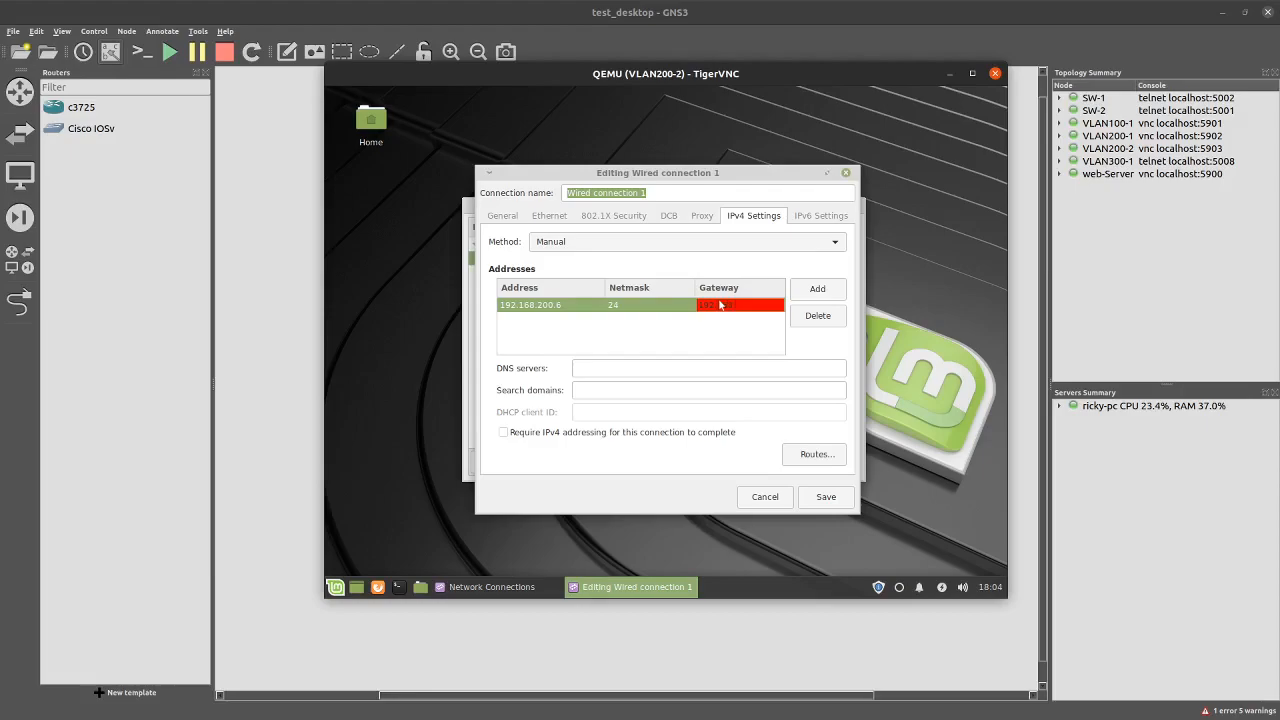
type(".168.200.254")
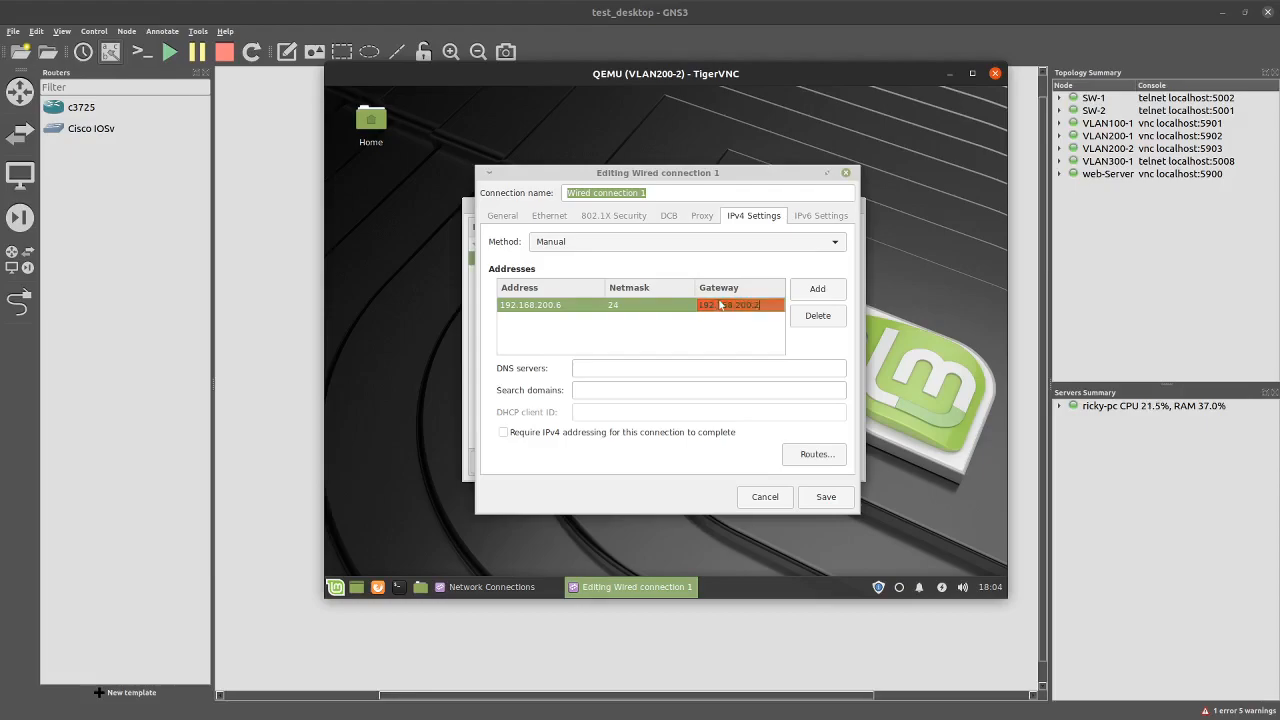
left_click(834, 496)
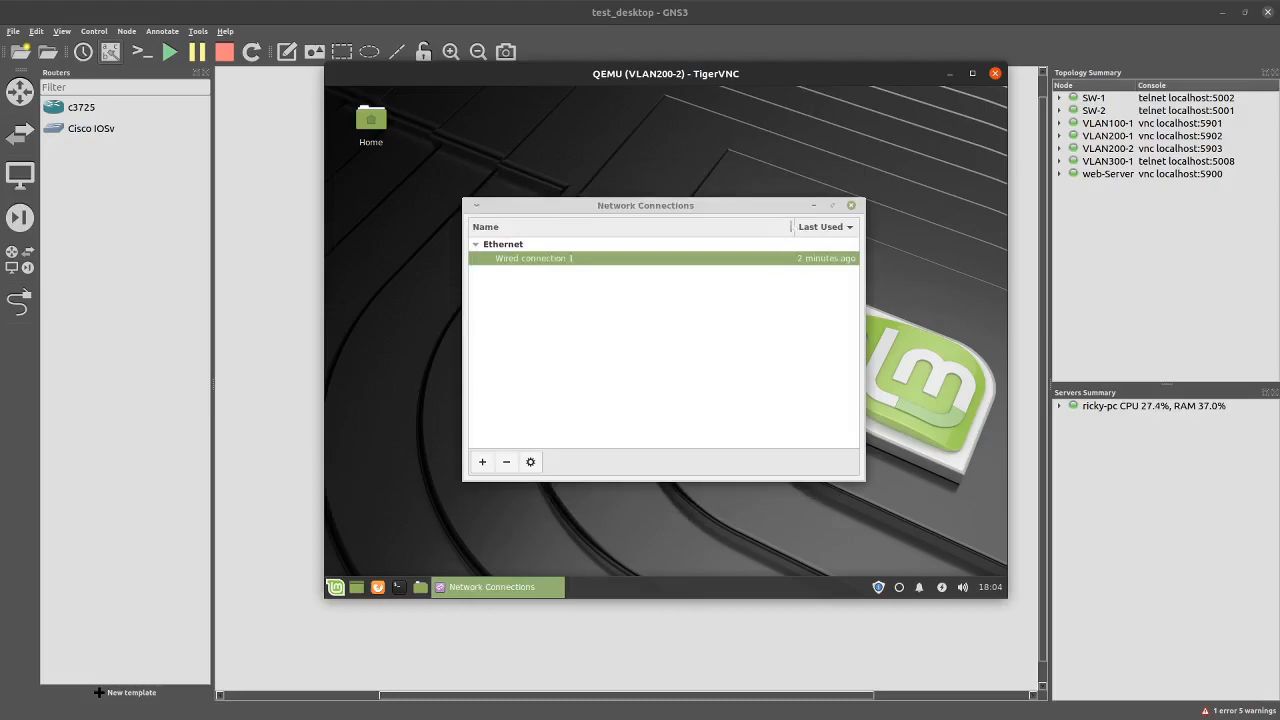
left_click(851, 206)
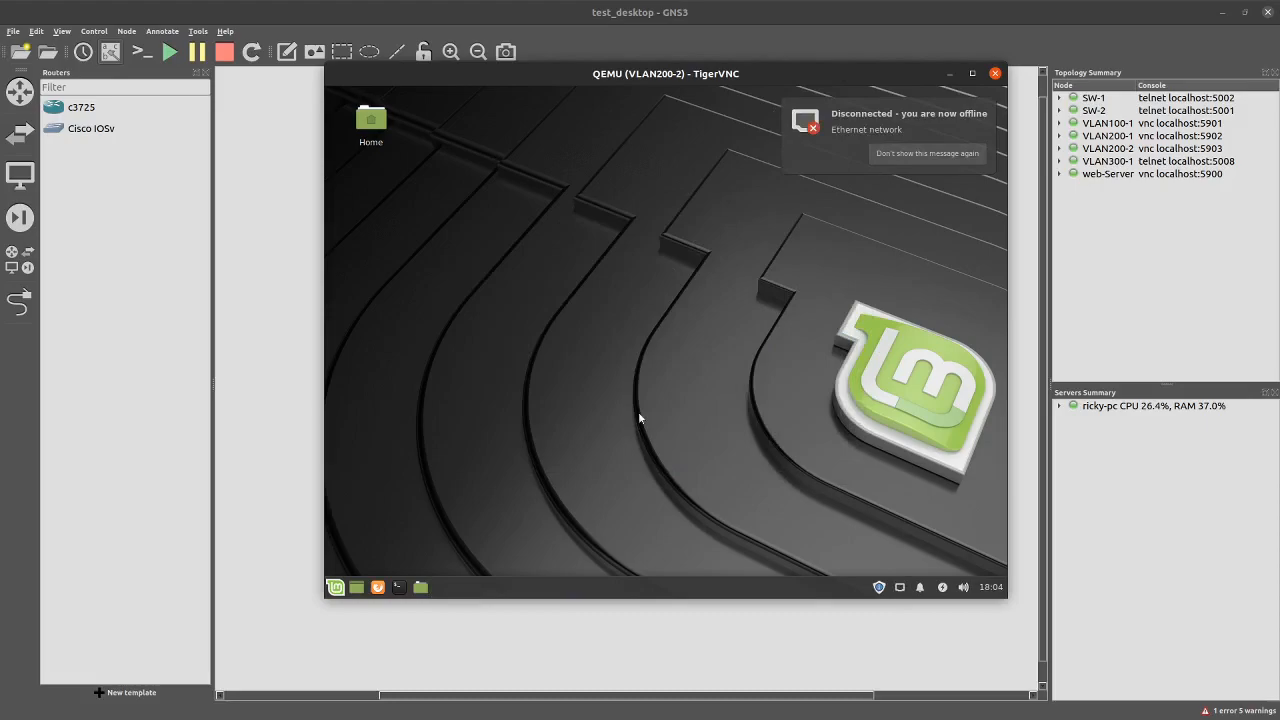
In a terminal, get a root shell with sudo -s and list interface addresses with ip add
left_click(391, 595)
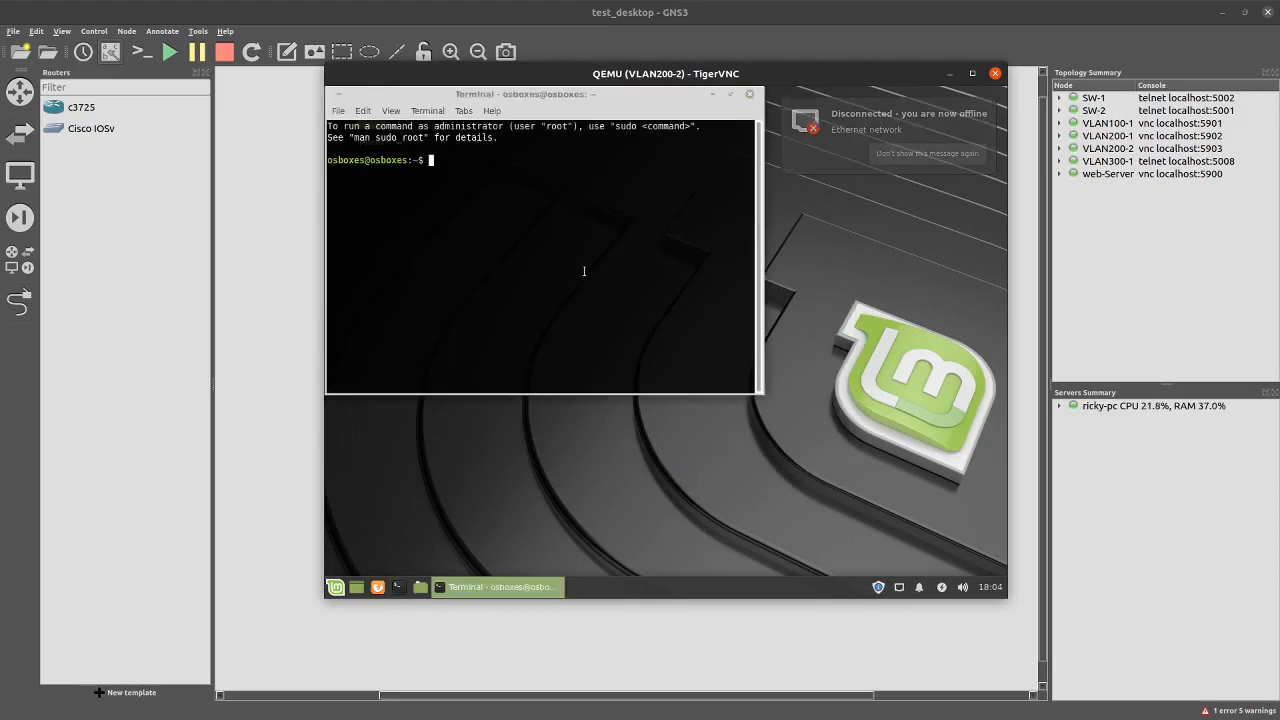
type("sudo -s")
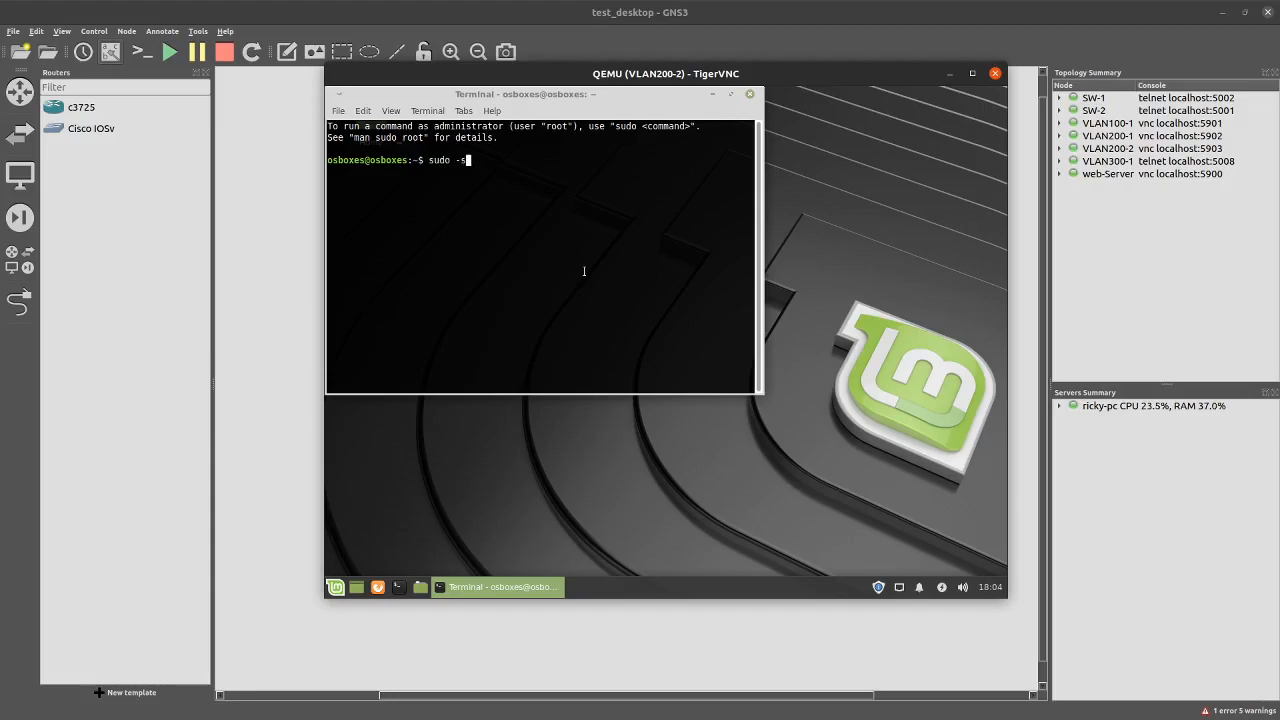
key("Return")
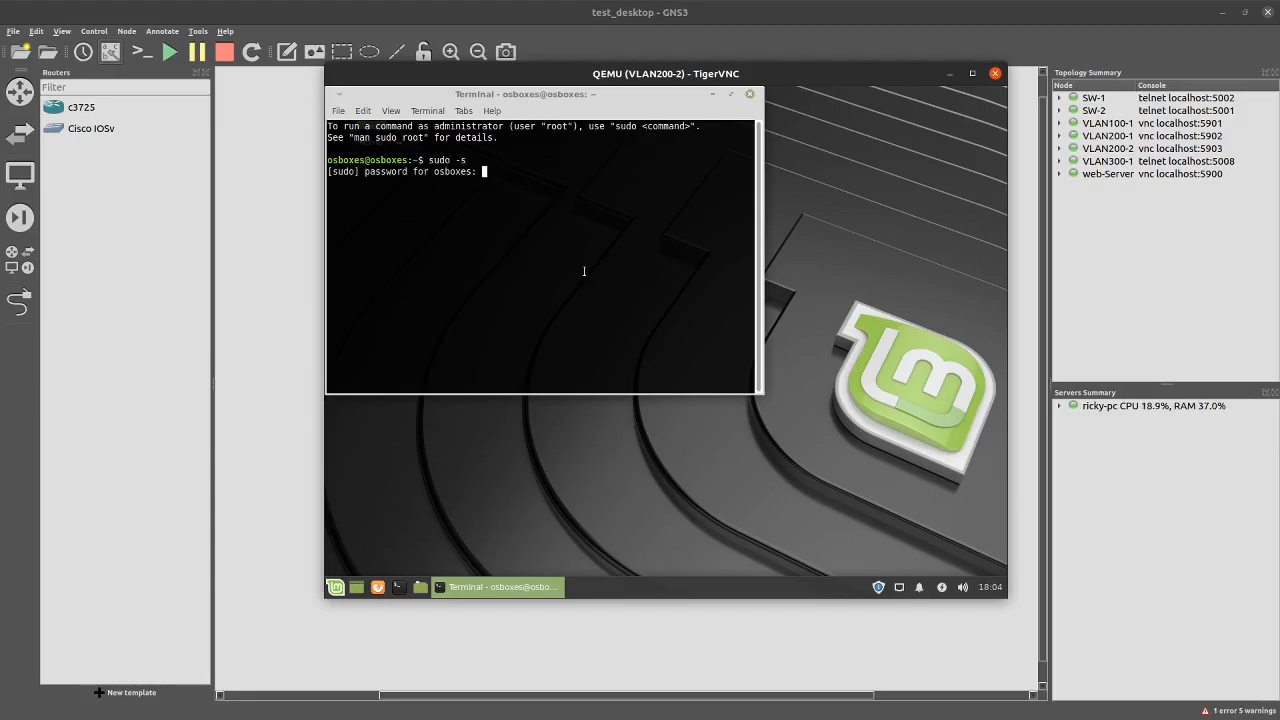
type("osboxes.org")
key("Return")
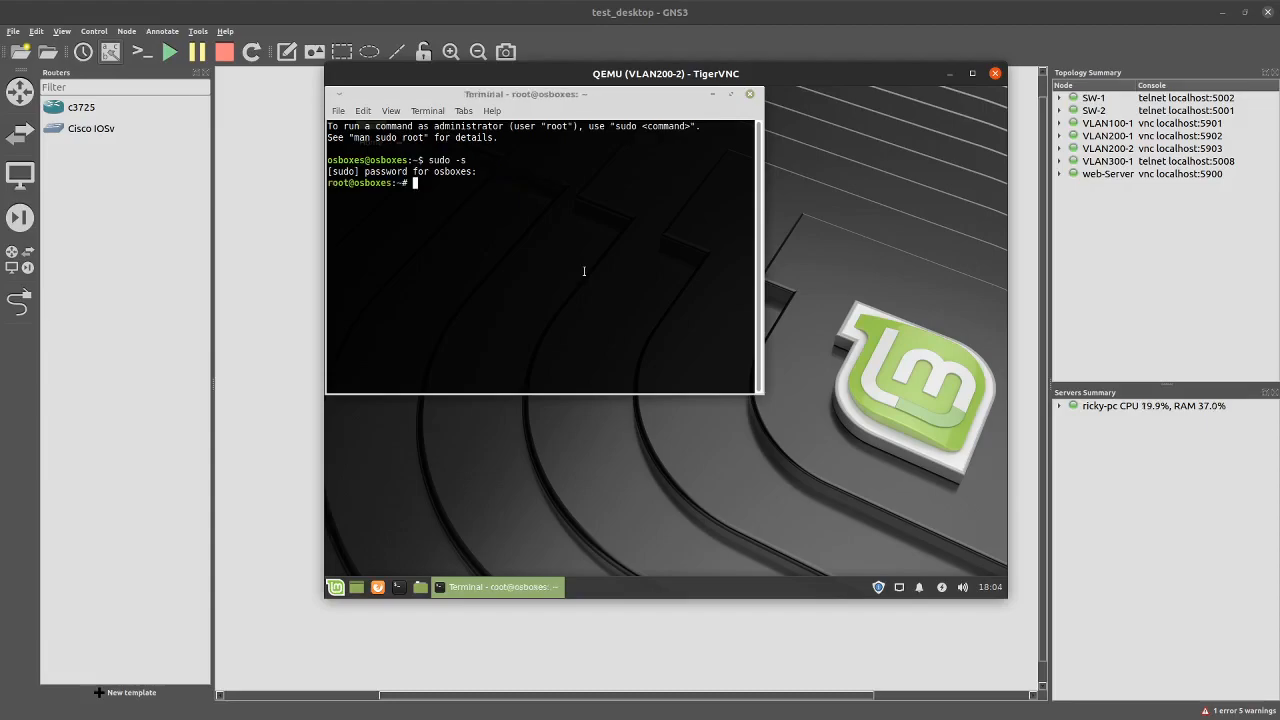
type("ip add")
key("Return")
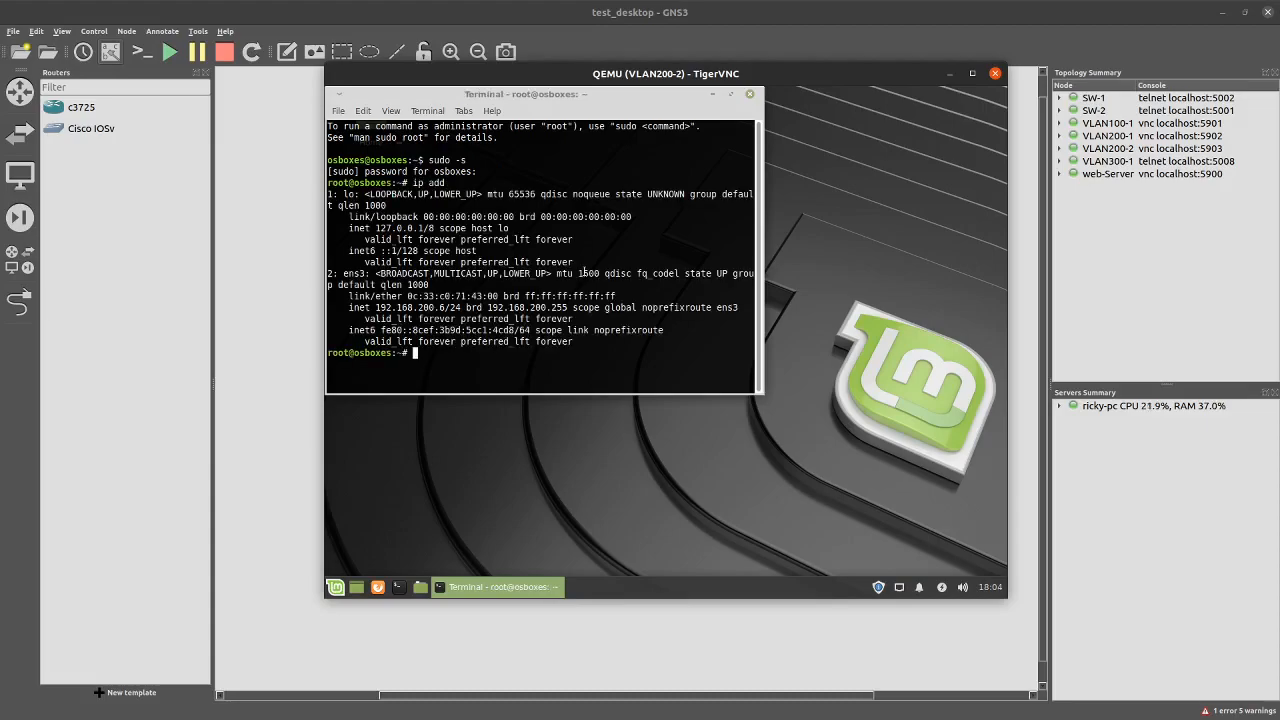
Ping 192.168.200.254, 192.168.300.254 and 192.168.230.254 from the VLAN200-2 host
type("ping 192.168.200.254")
key("Return")
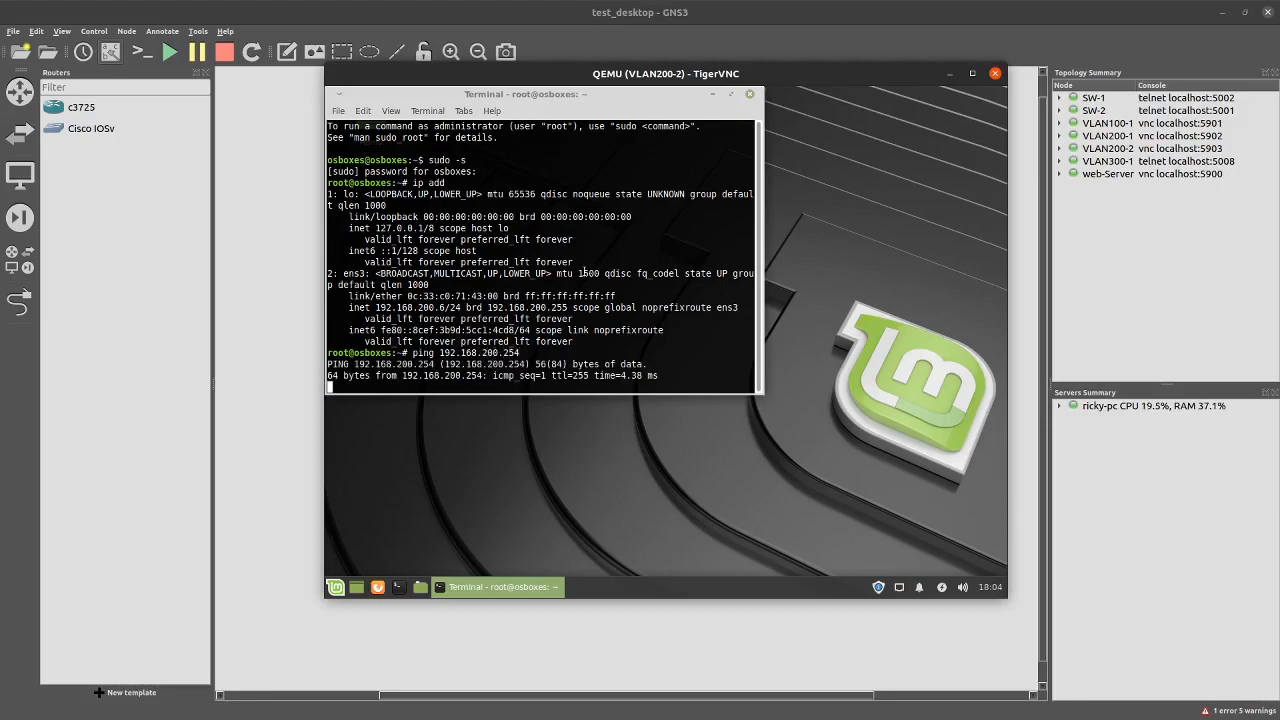
key("ctrl+c")
key("Up")
key("Left")
key("Left")
key("Left")
key("Left")
key("Left")
key("Left")
key("Left")
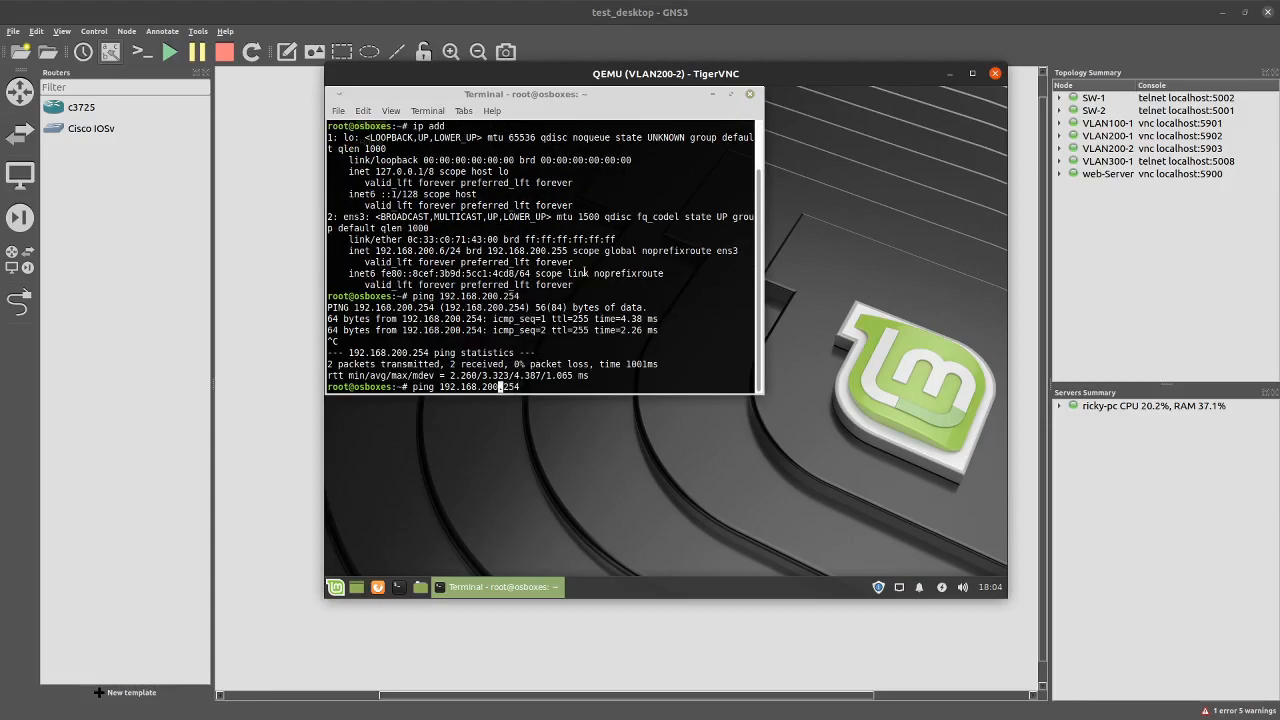
key("Delete")
type("3")
key("Return")
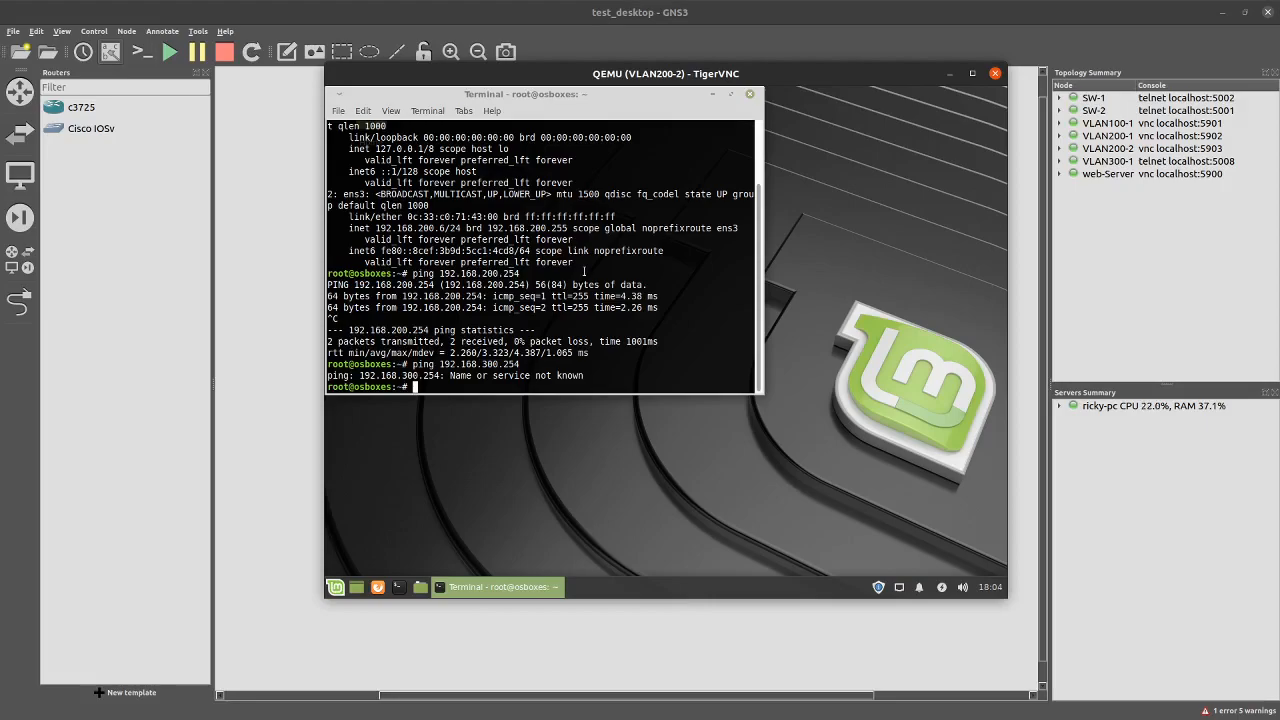
key("Up")
key("Left")
key("Left")
key("Left")
key("Left")
key("Left")
key("BackSpace")
key("BackSpace")
type("23")
key("Return")
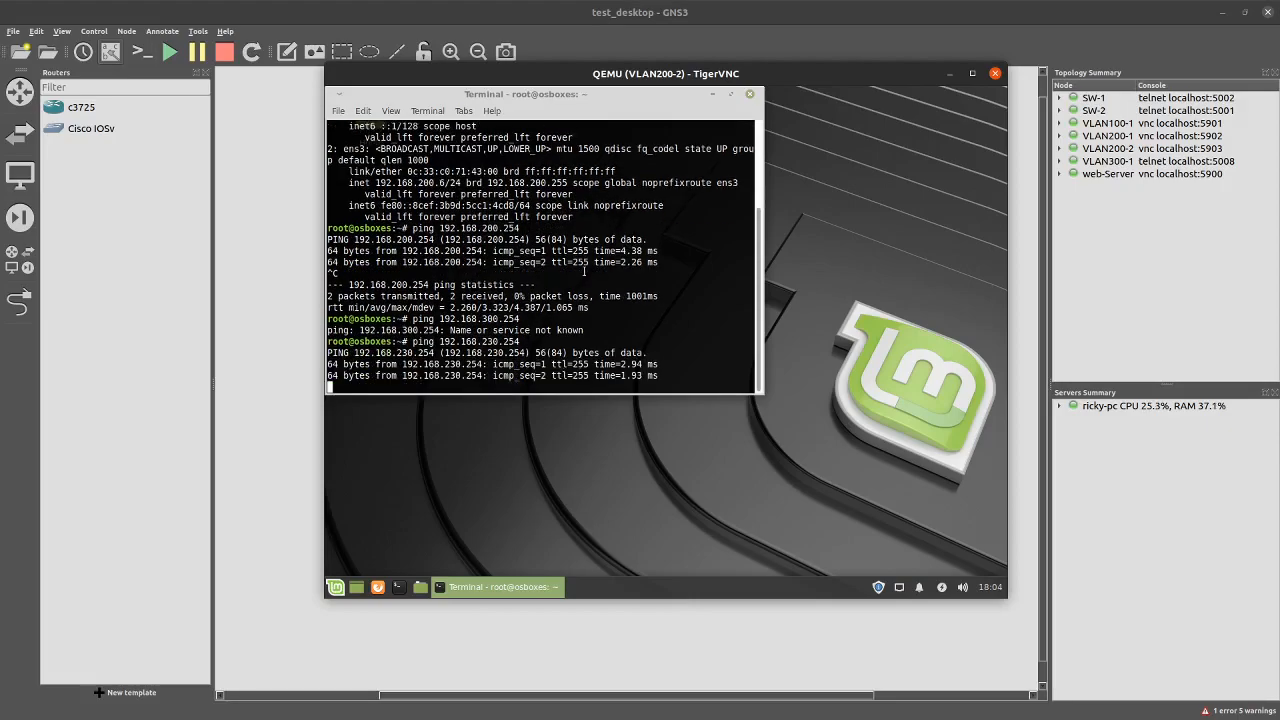
key("ctrl+c")
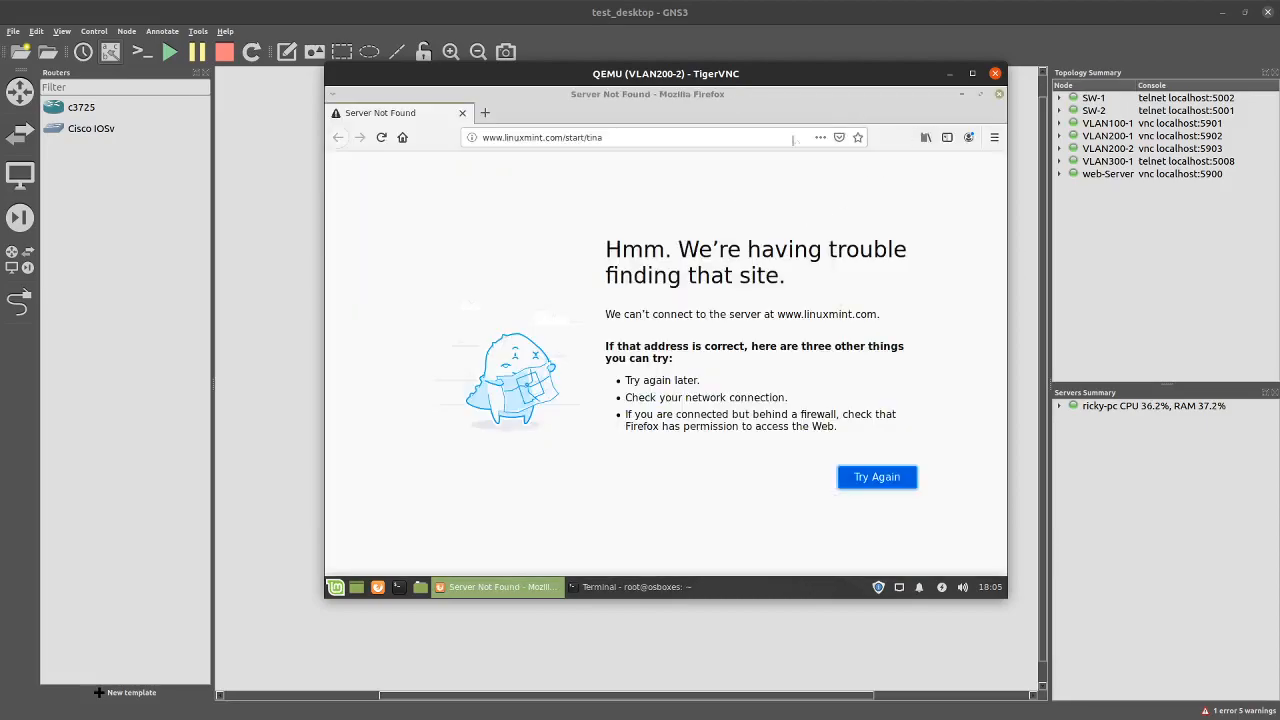
Close Firefox and the VLAN200-2 console, glance at VLAN200-1's properties, and open its console
left_click(999, 95)
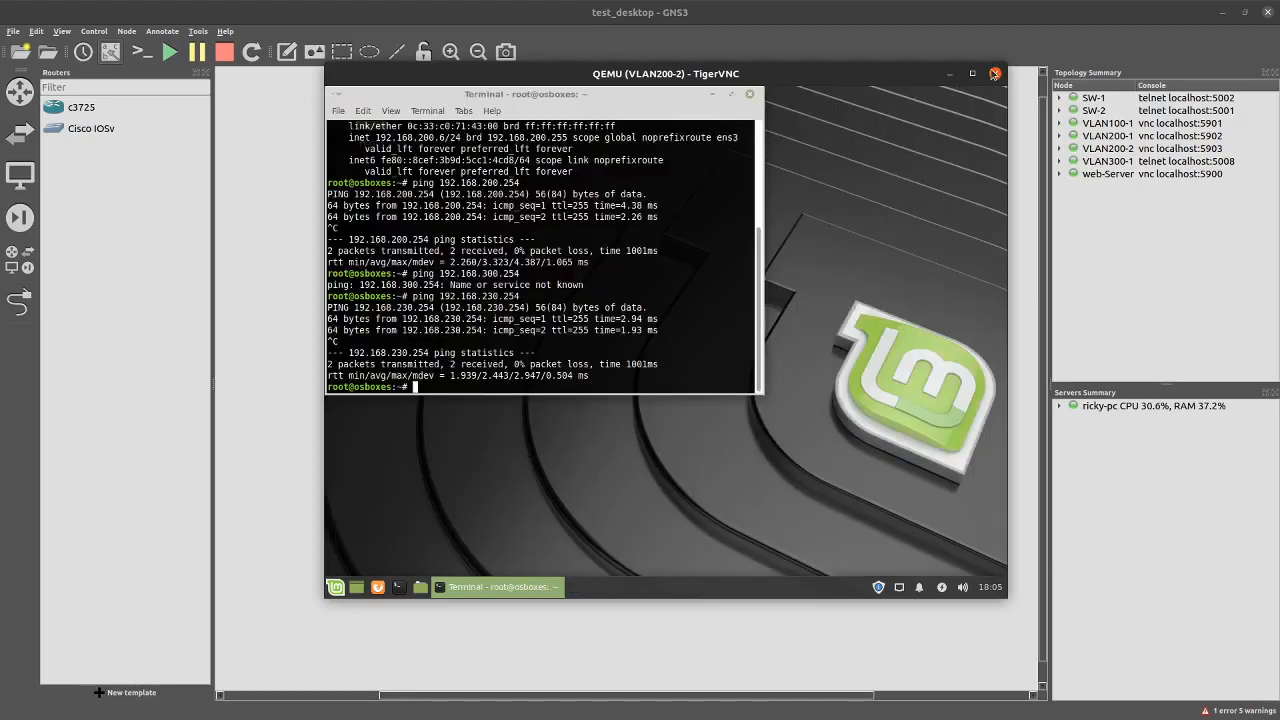
left_click(995, 75)
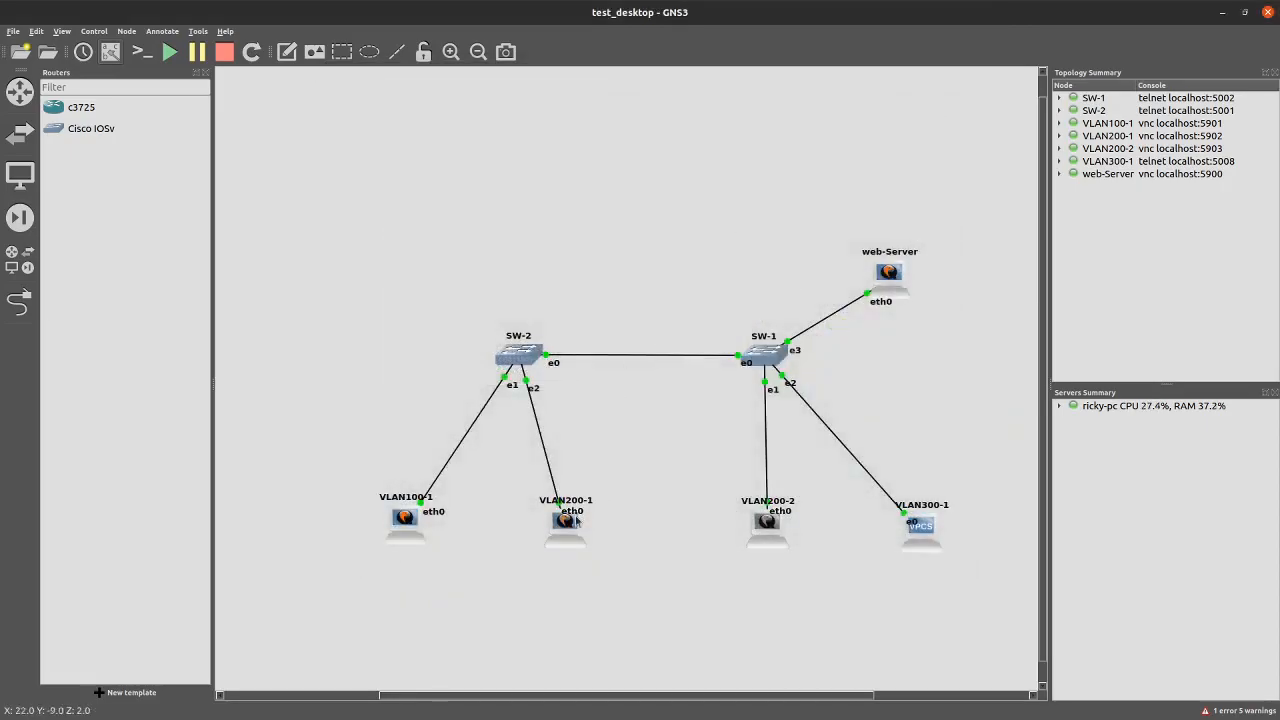
right_click(567, 530)
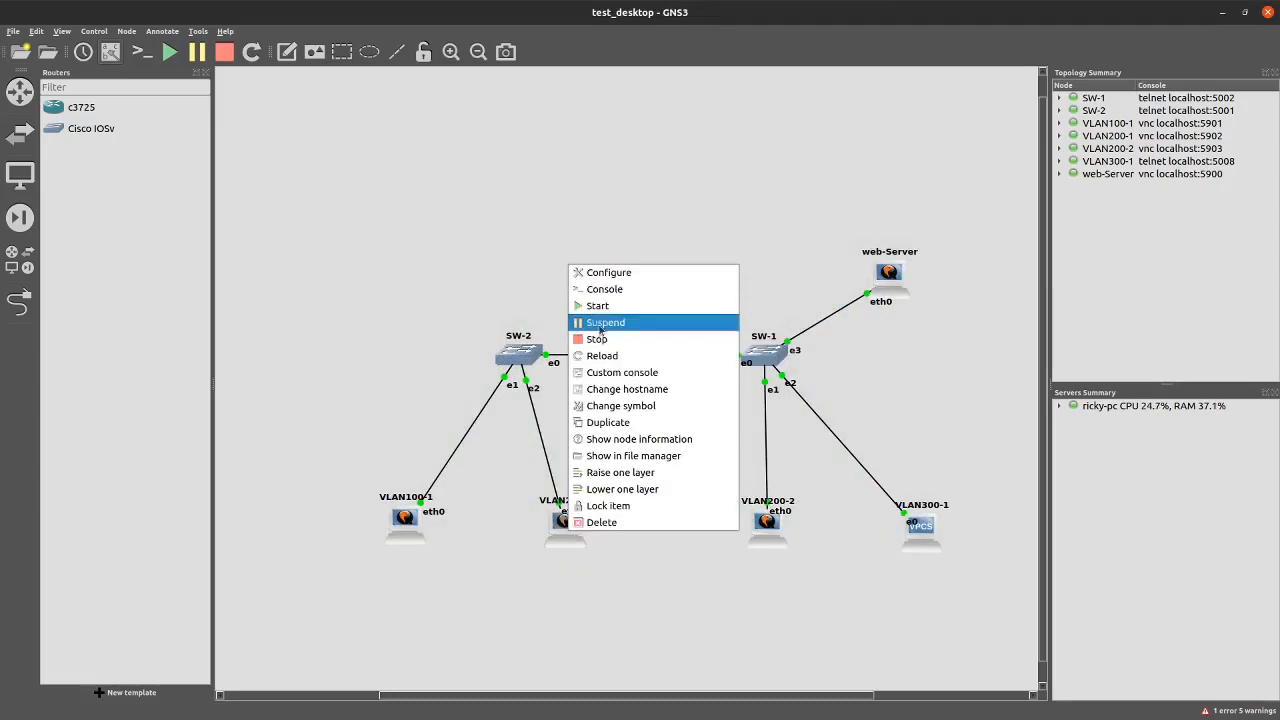
left_click(606, 273)
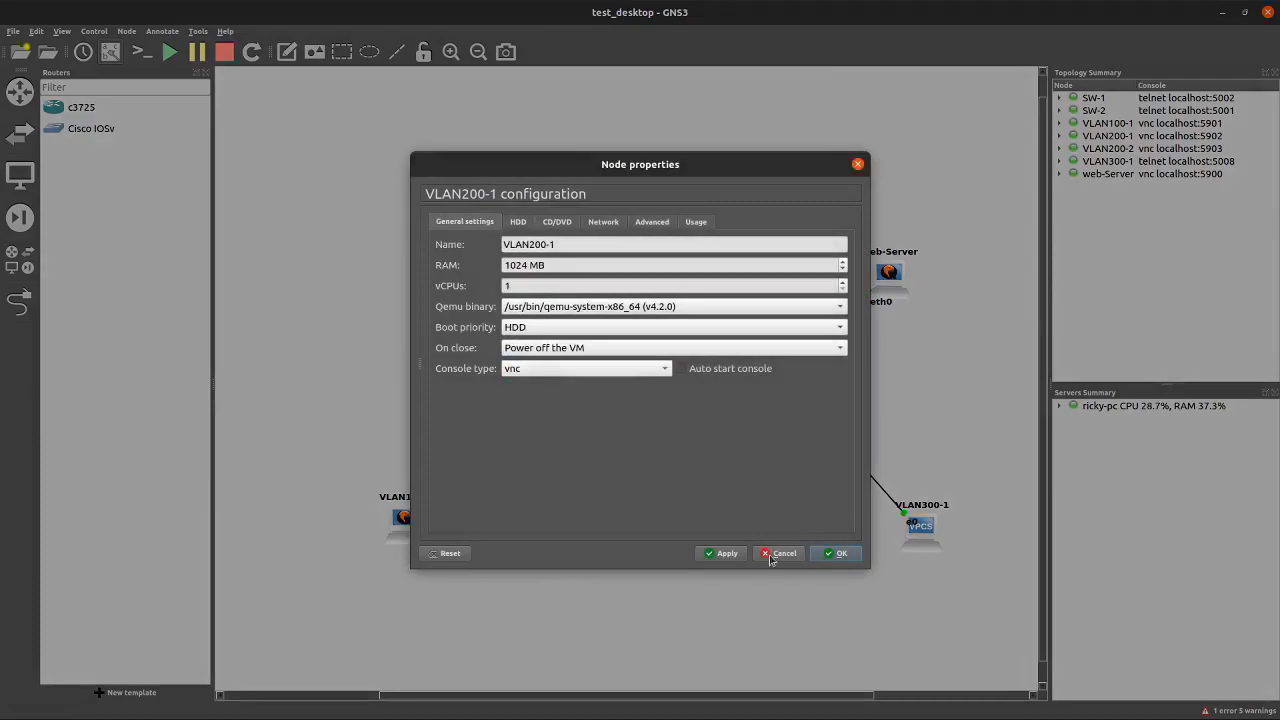
left_click(775, 556)
double_click(579, 523)
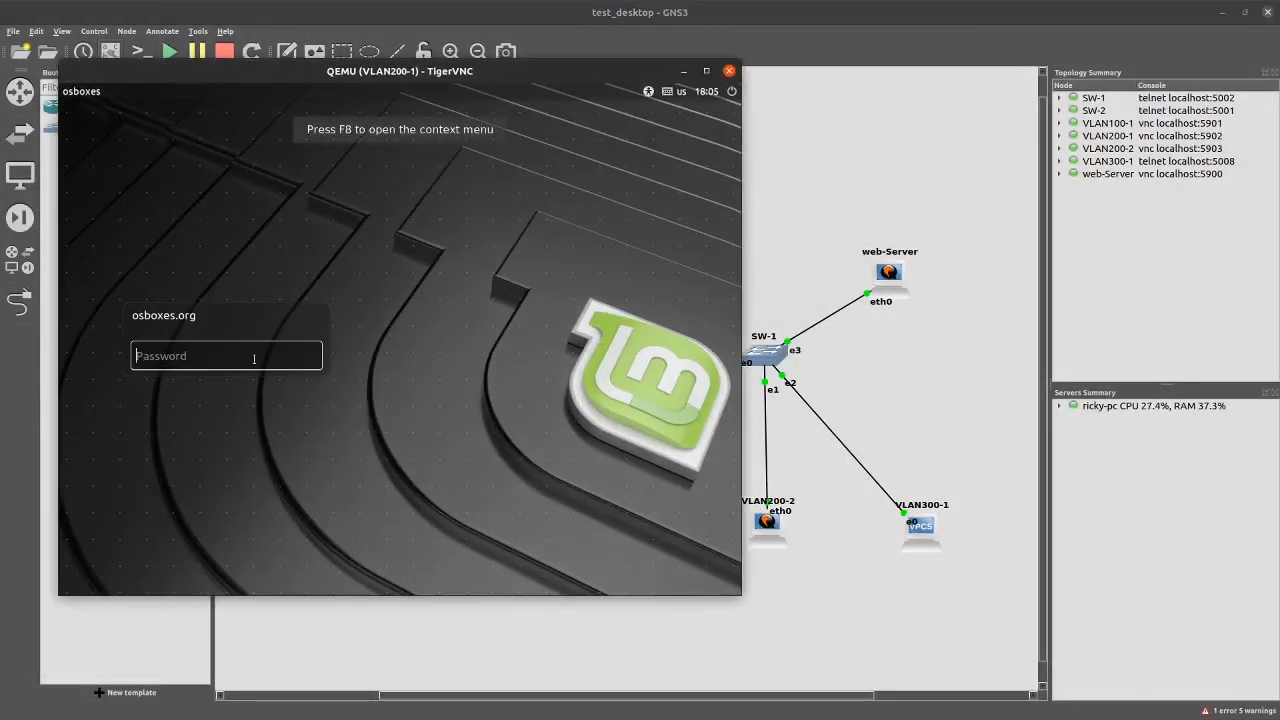
Enter the account password at VLAN200-1's Mint login, retrying once after the invalid-password error
type("osboxes")
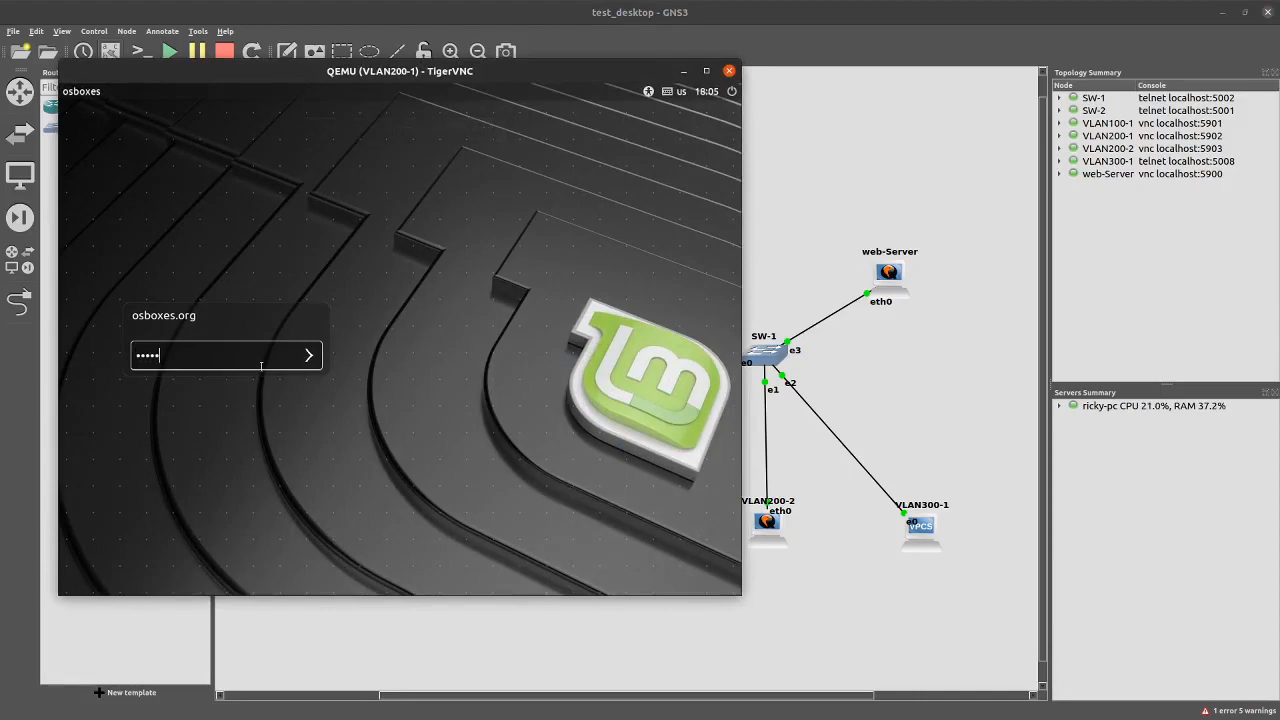
type(".org")
key("Return")
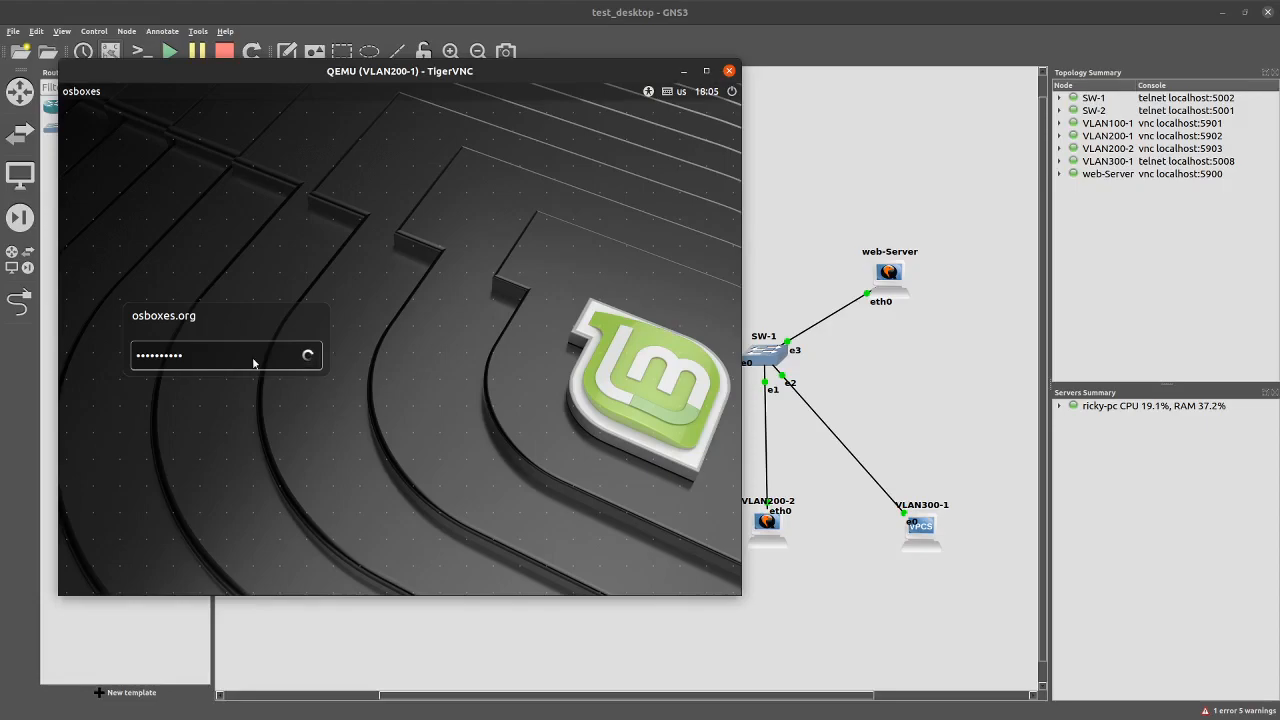
type("osboxes")
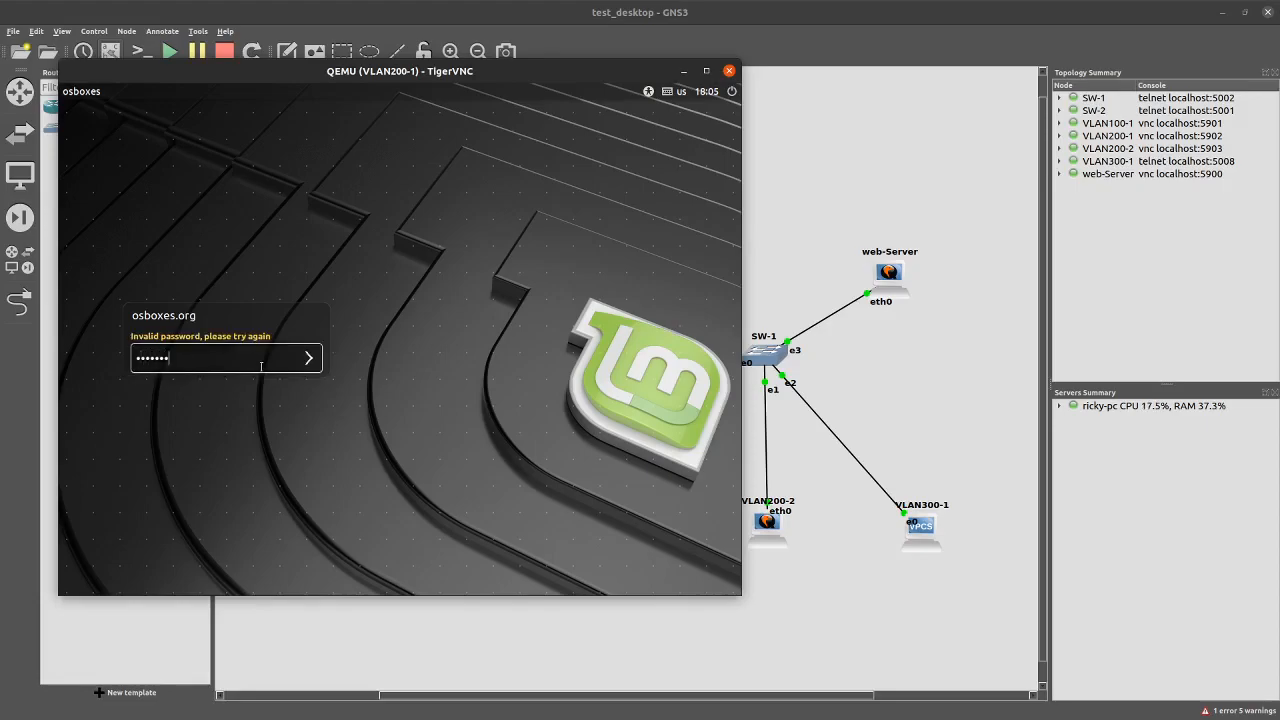
type(".org")
key("Return")
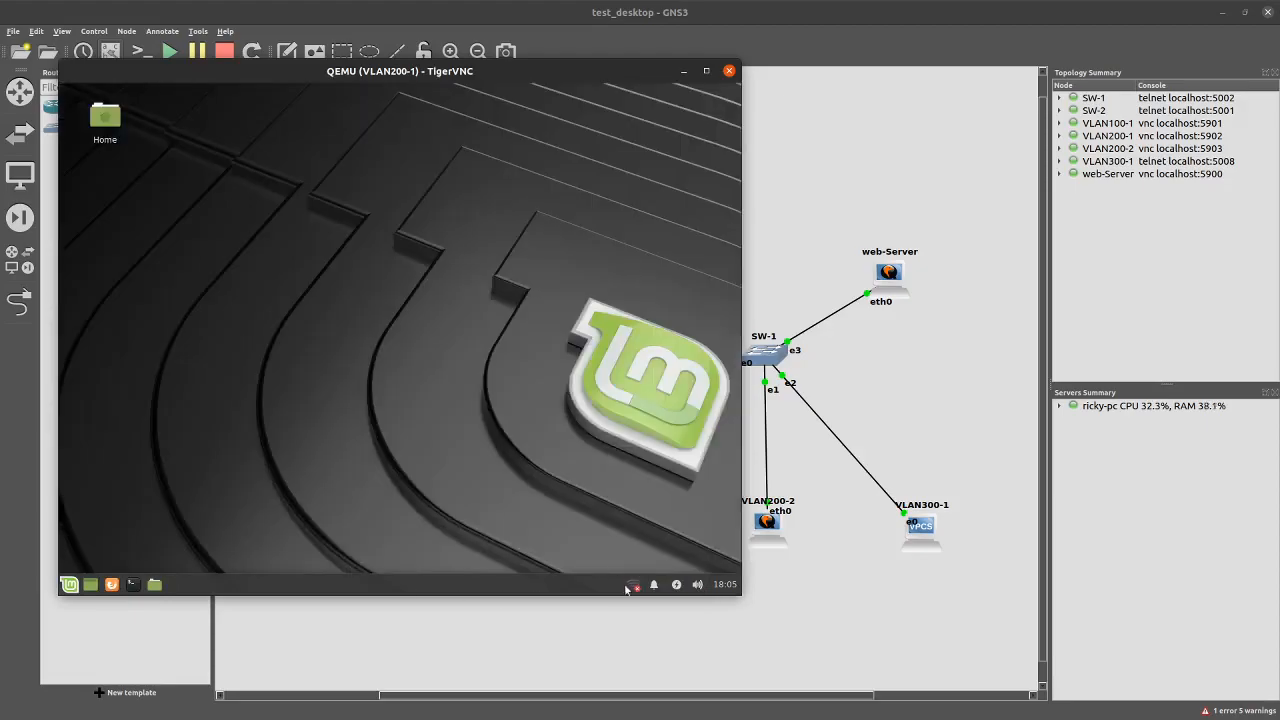
Open Wired connection 1's IPv4 settings and switch addressing to Manual
left_click(630, 586)
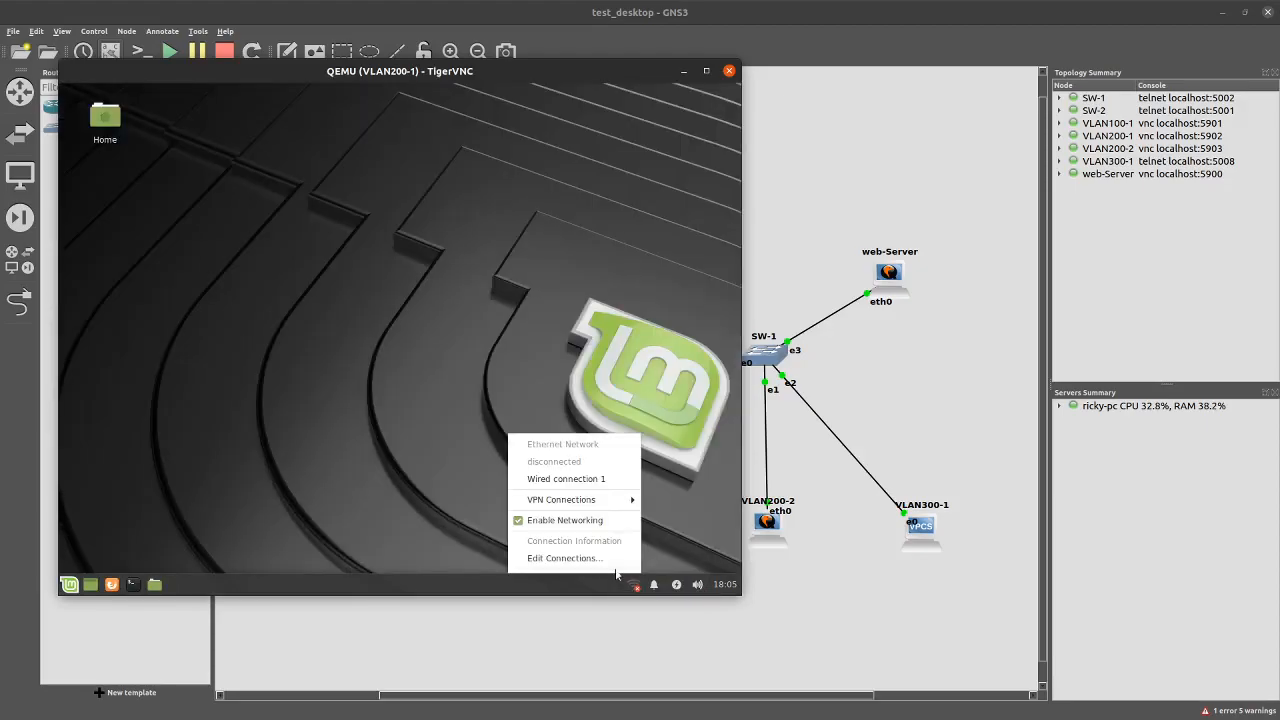
left_click(597, 557)
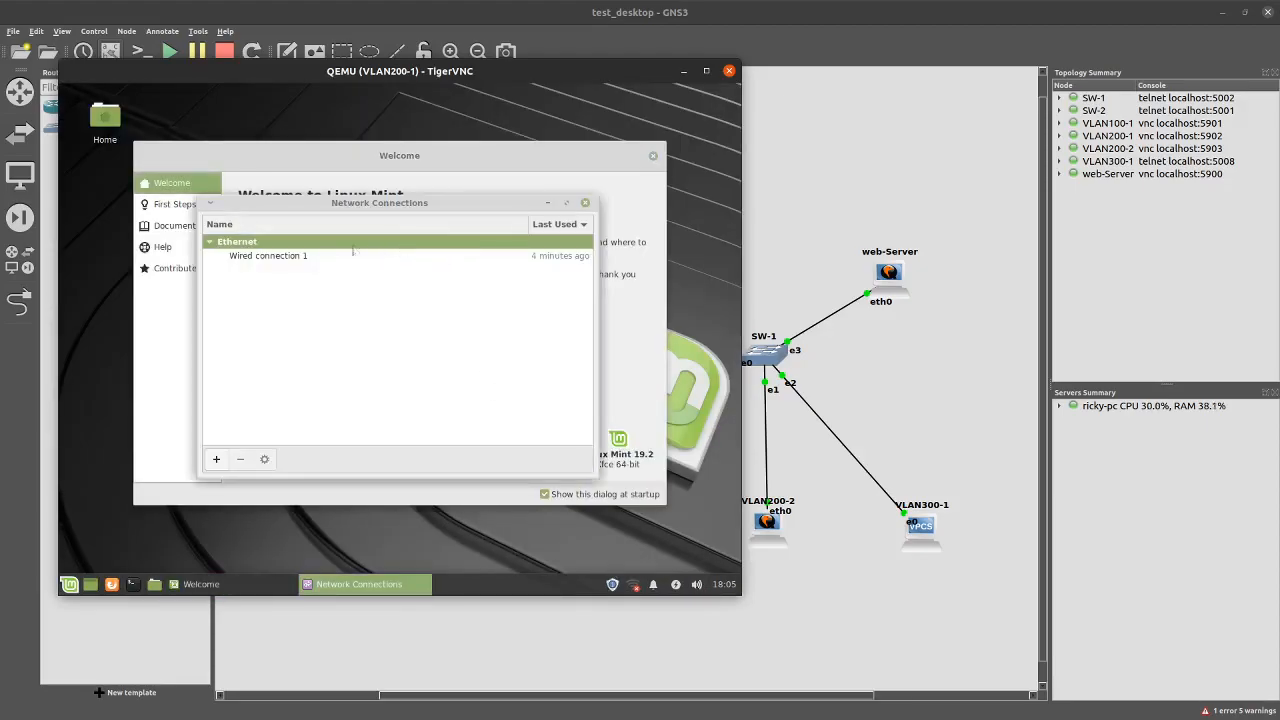
left_click(296, 255)
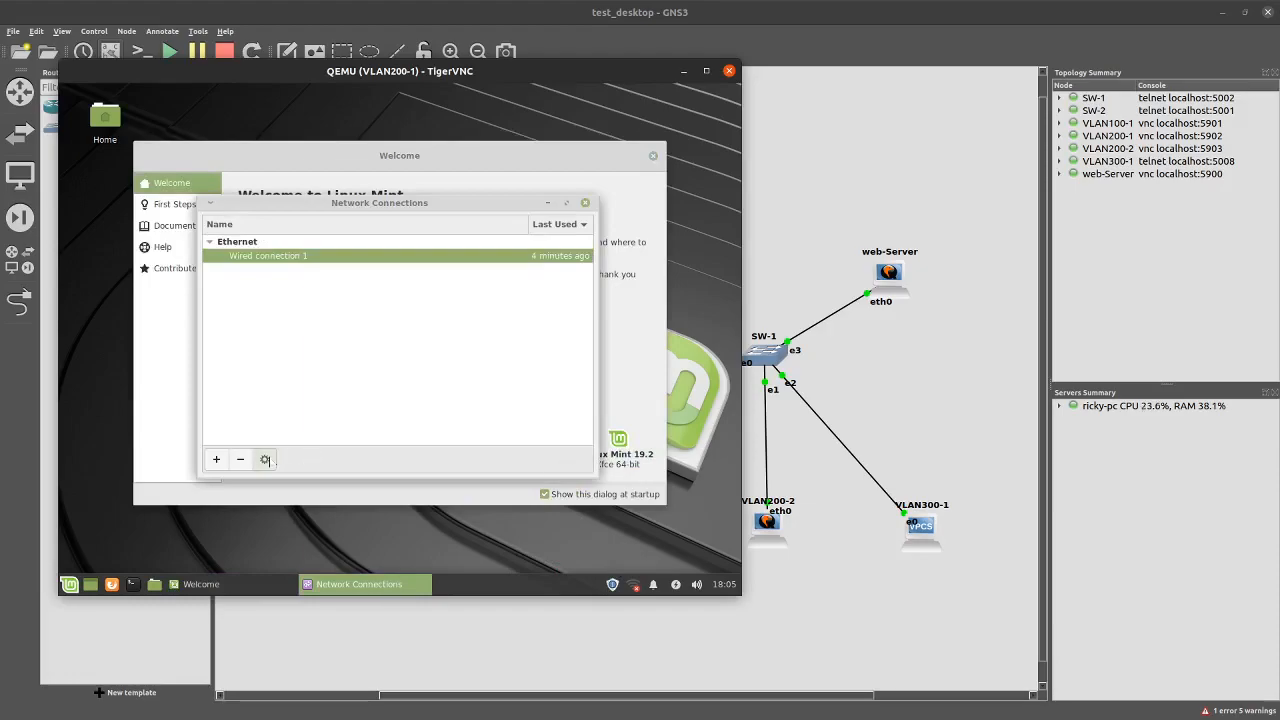
left_click(264, 459)
left_click(487, 212)
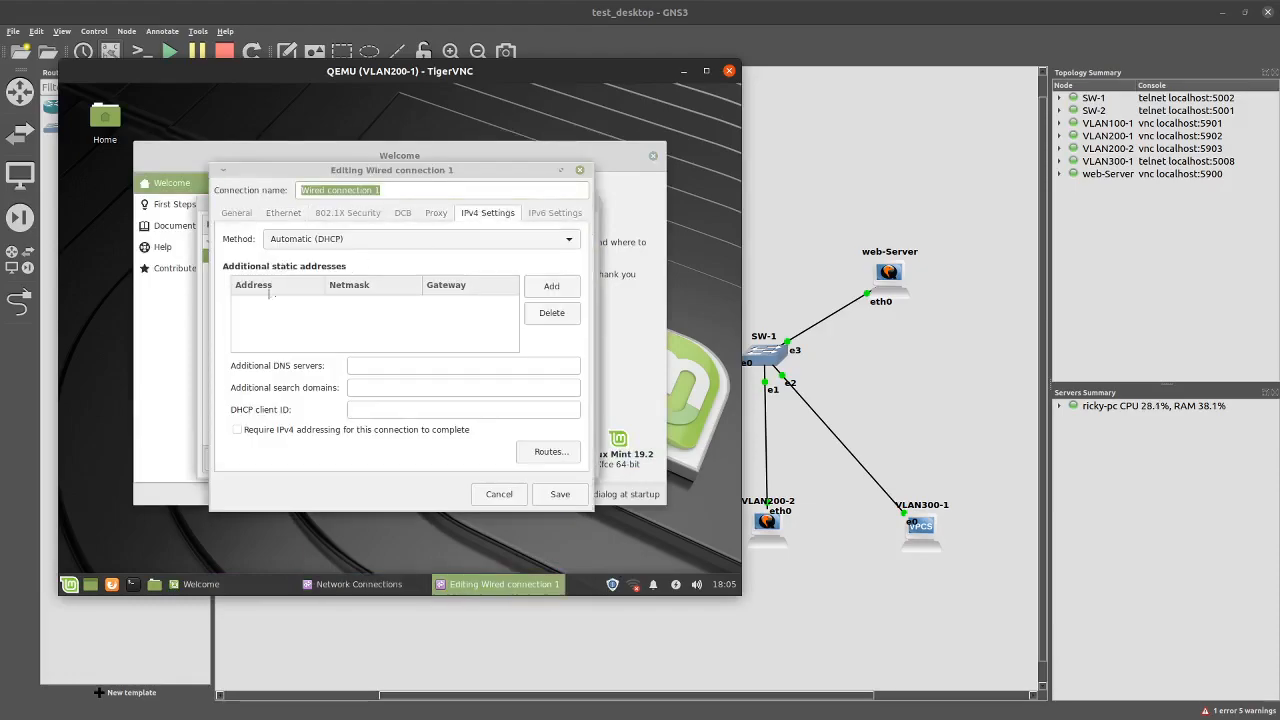
left_click(350, 239)
left_click(300, 283)
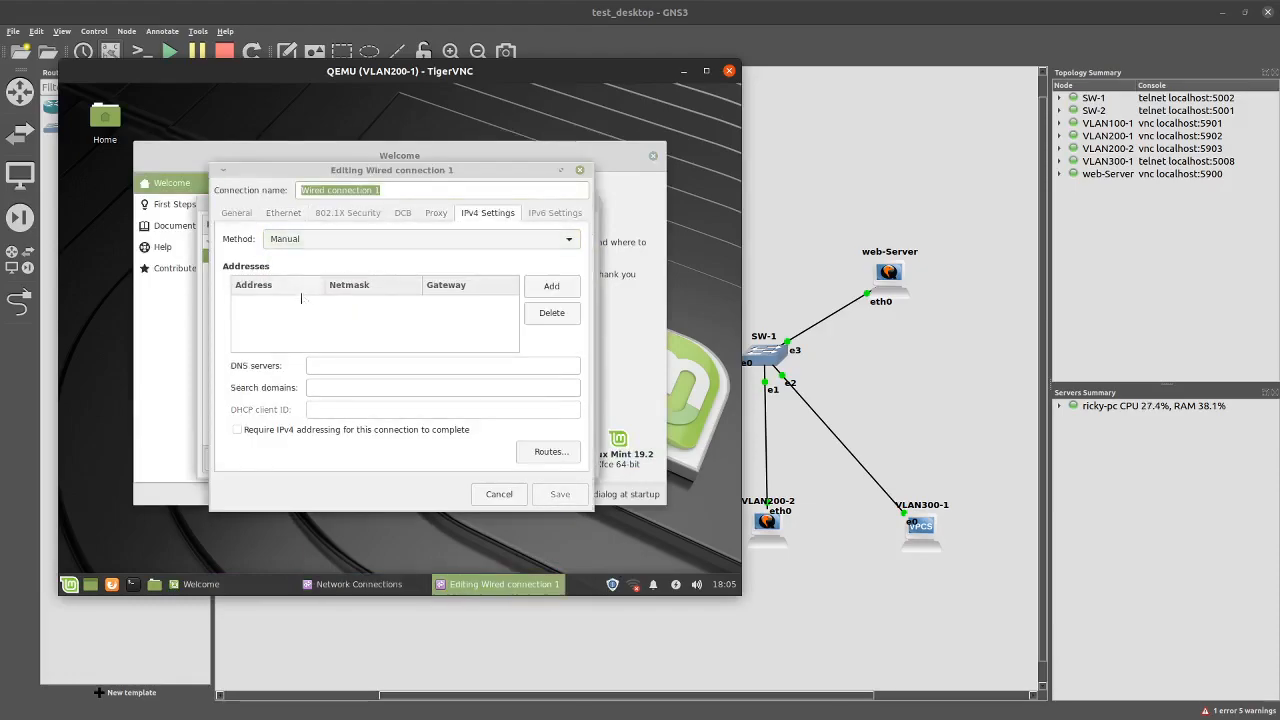
Add address 192.168.200.5 with netmask 24 and gateway 192.168.200.254, then save
left_click(551, 287)
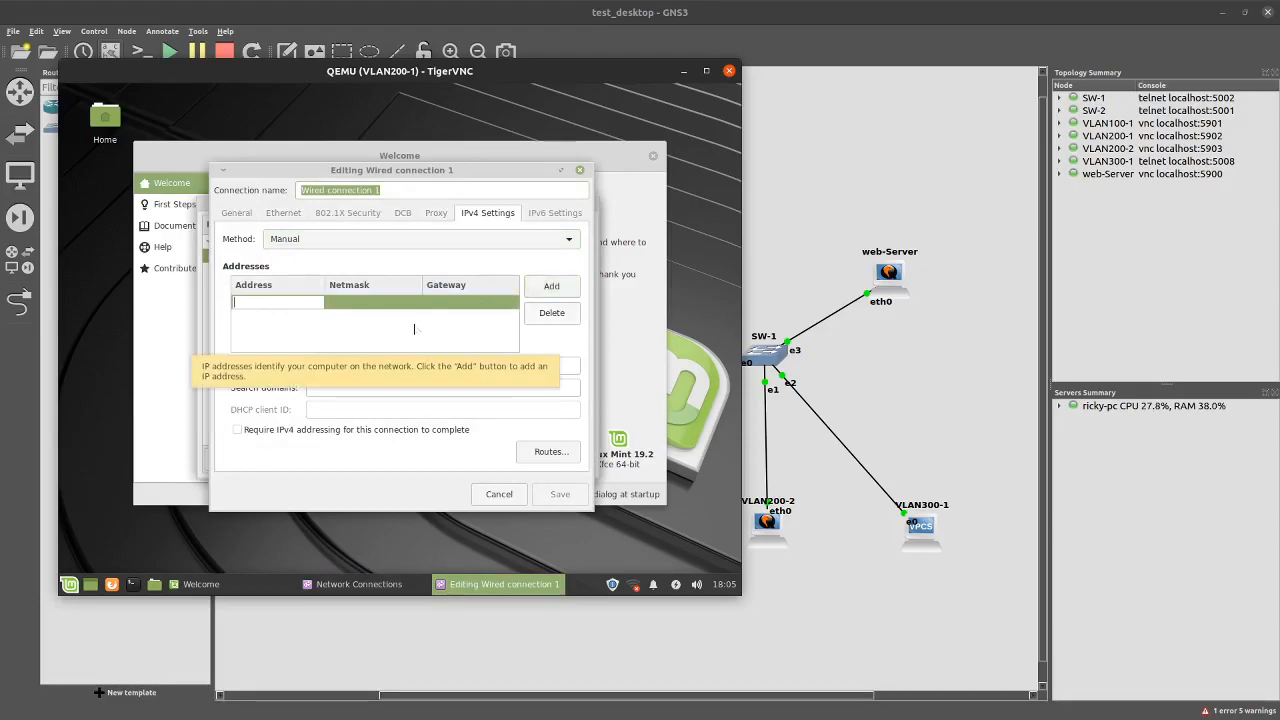
type("10.1")
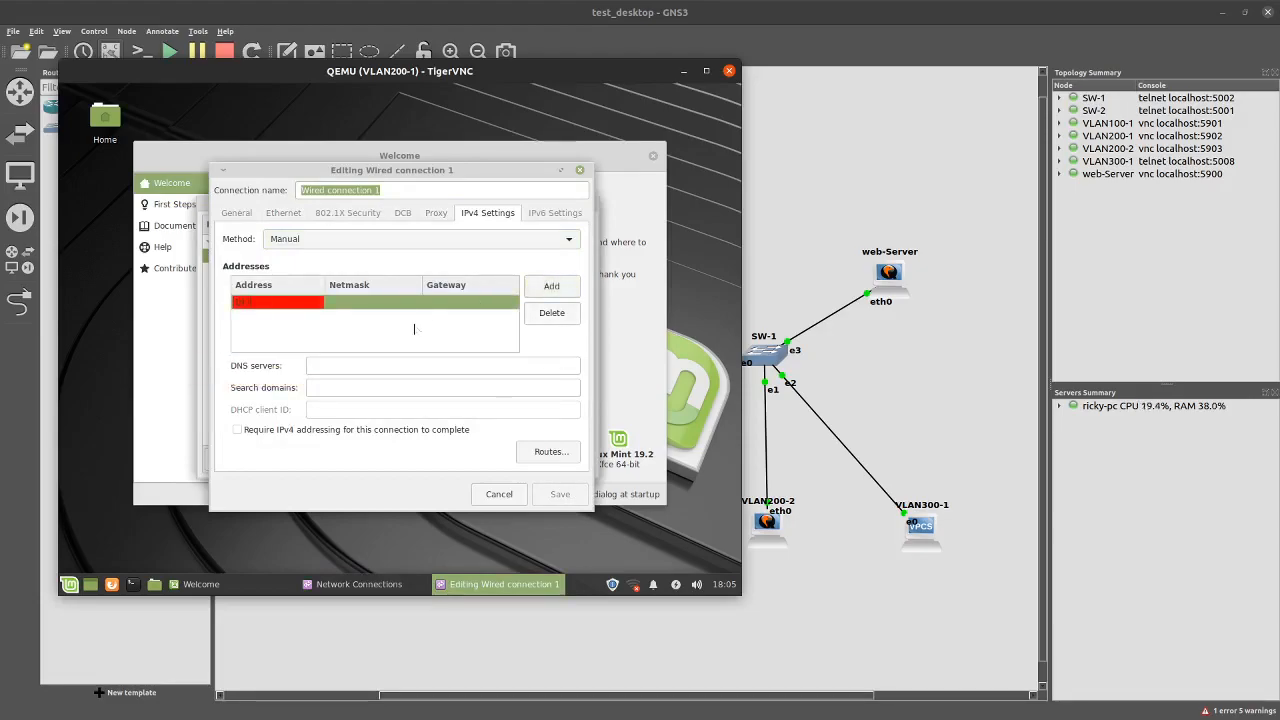
type(".200")
type("5")
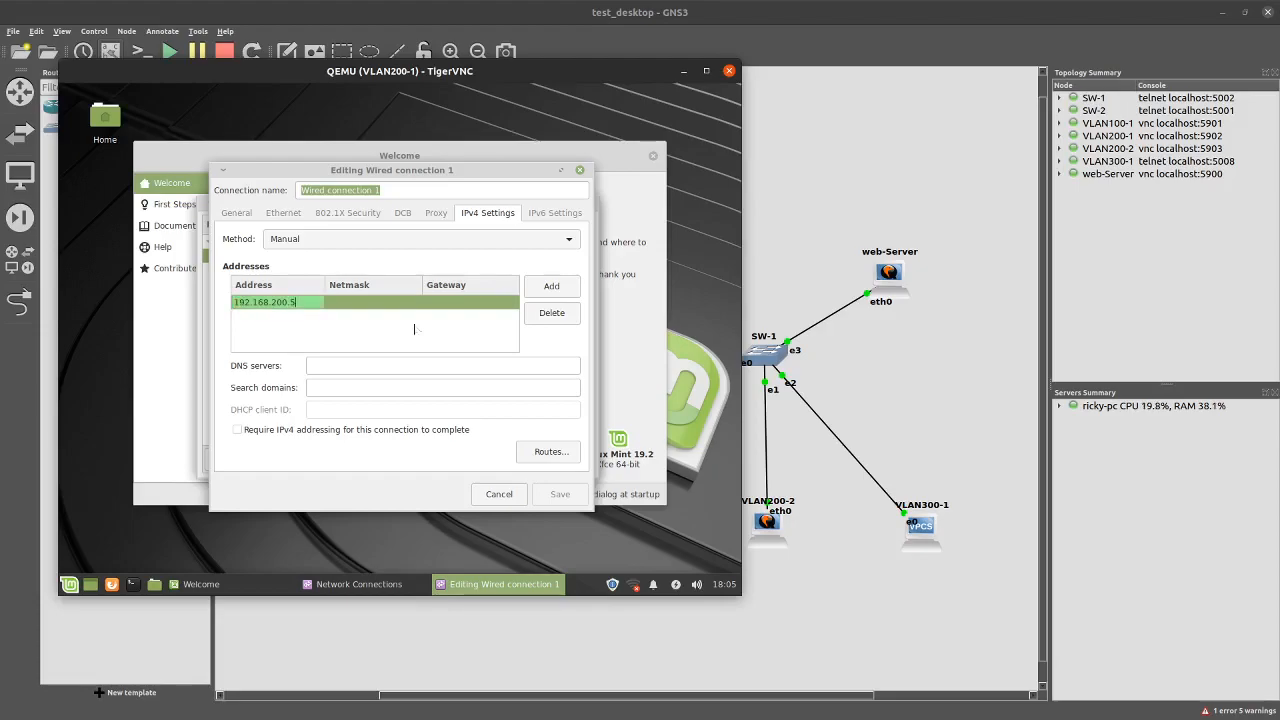
key("Tab")
type("24")
key("Tab")
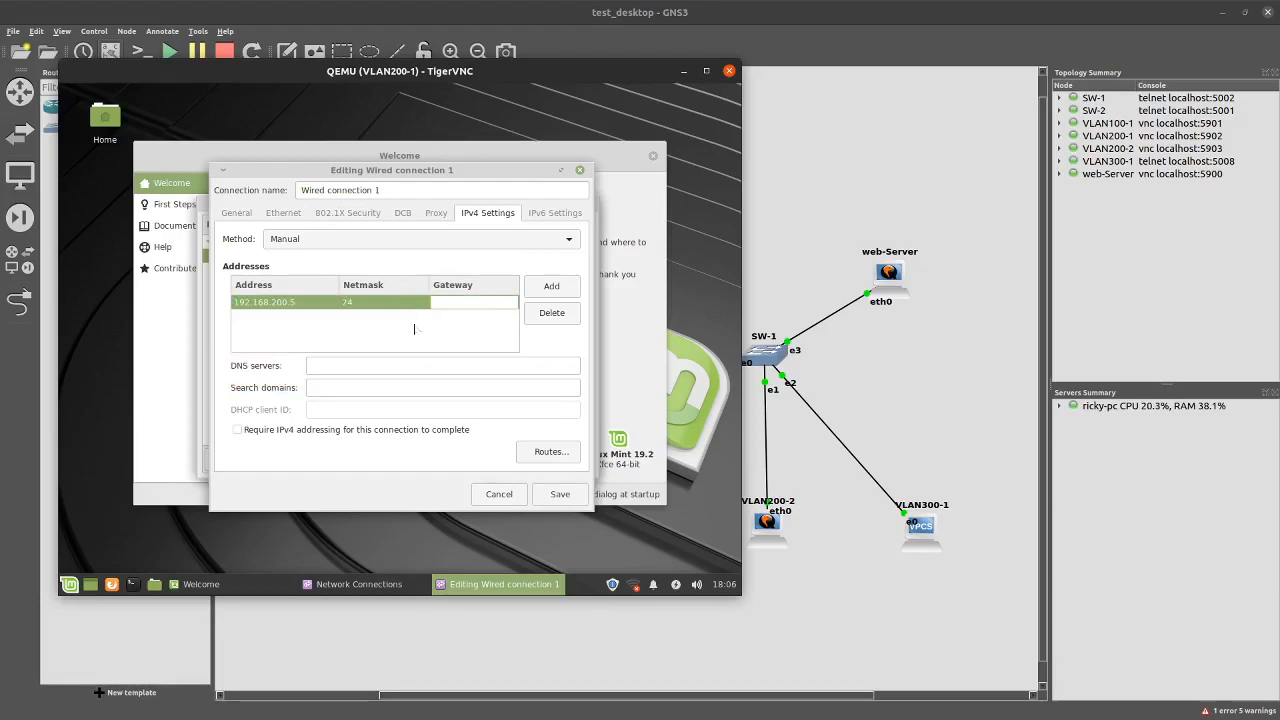
type("192.168")
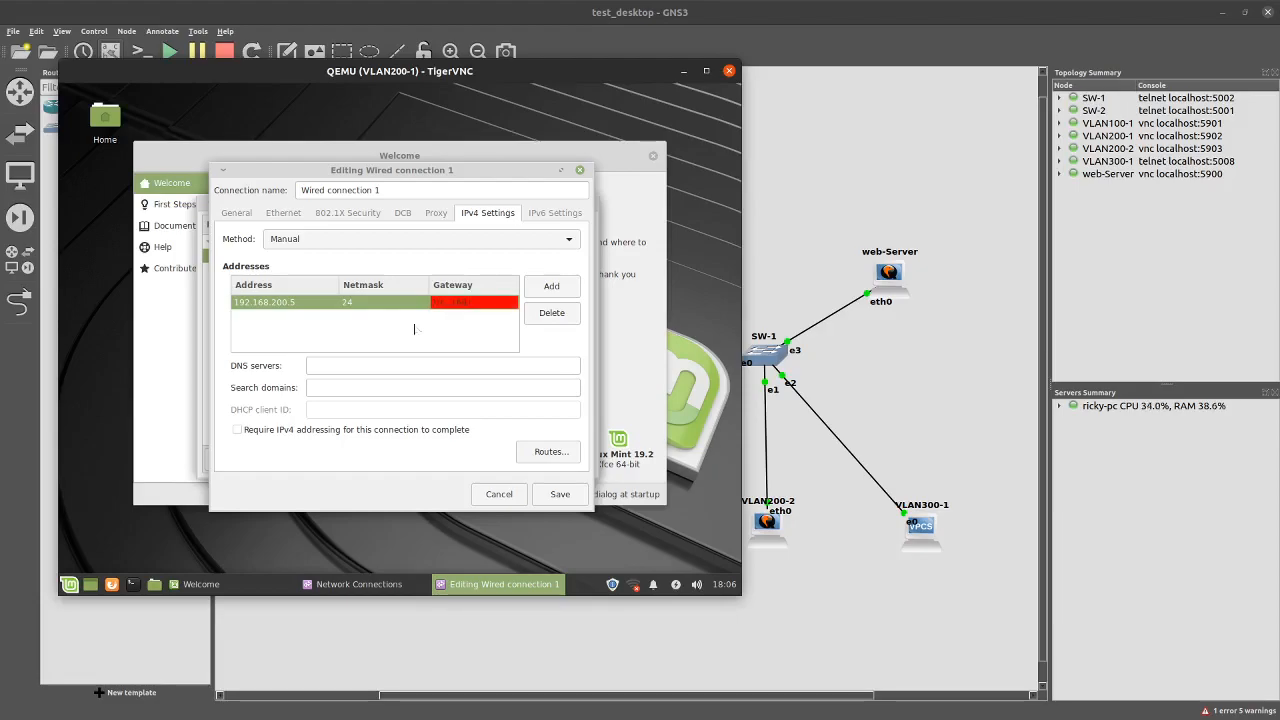
type(".200.254")
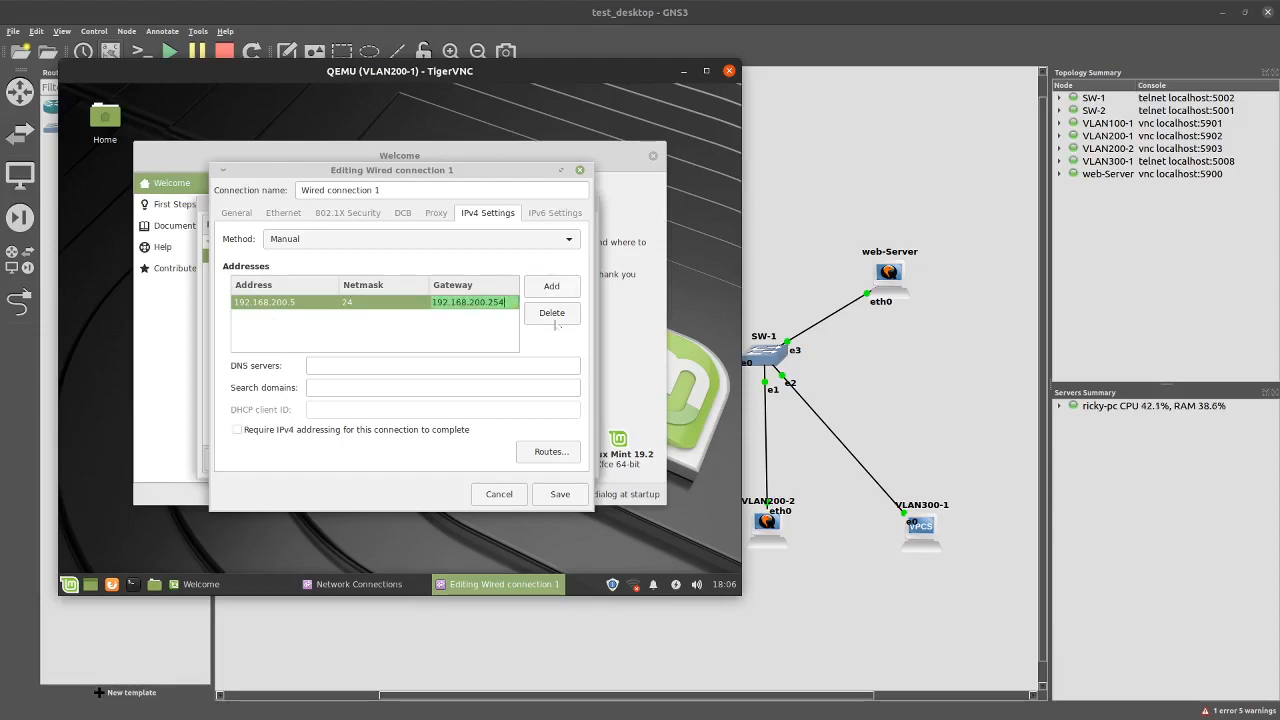
left_click(558, 495)
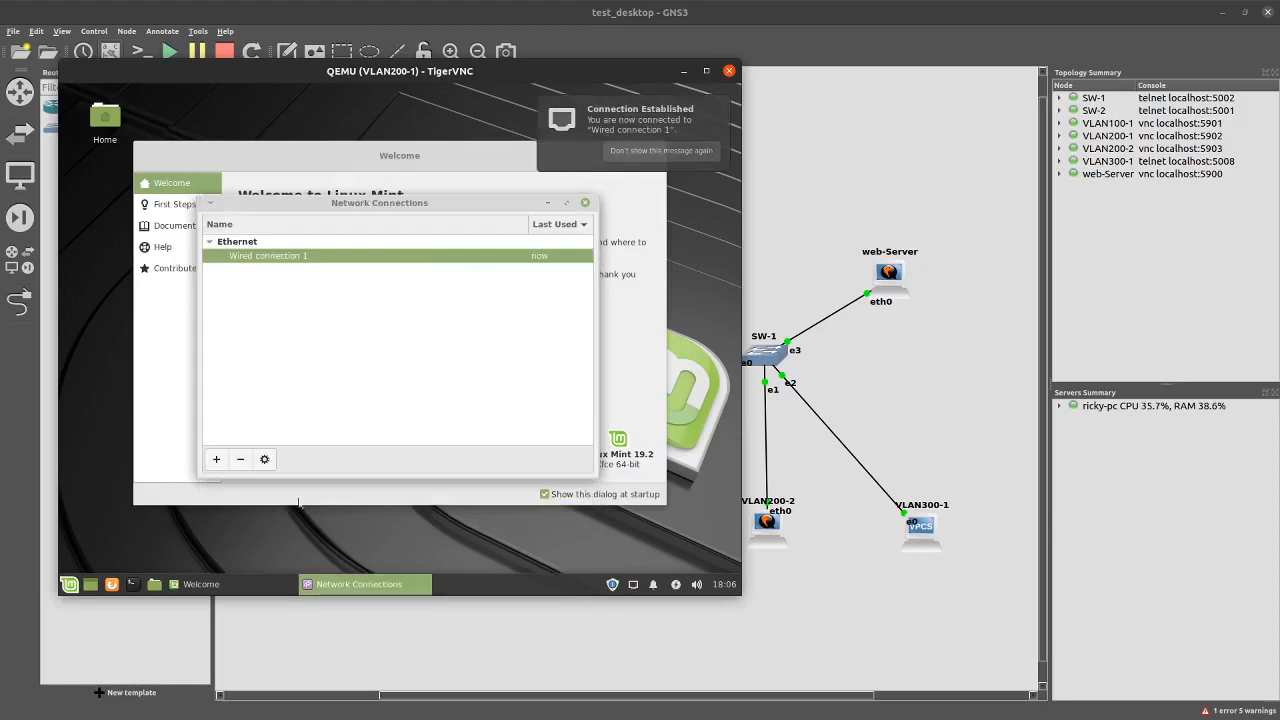
Close the open windows, ping gateway 192.168.200.254 from a terminal, then close the VLAN200-1 console
left_click(586, 204)
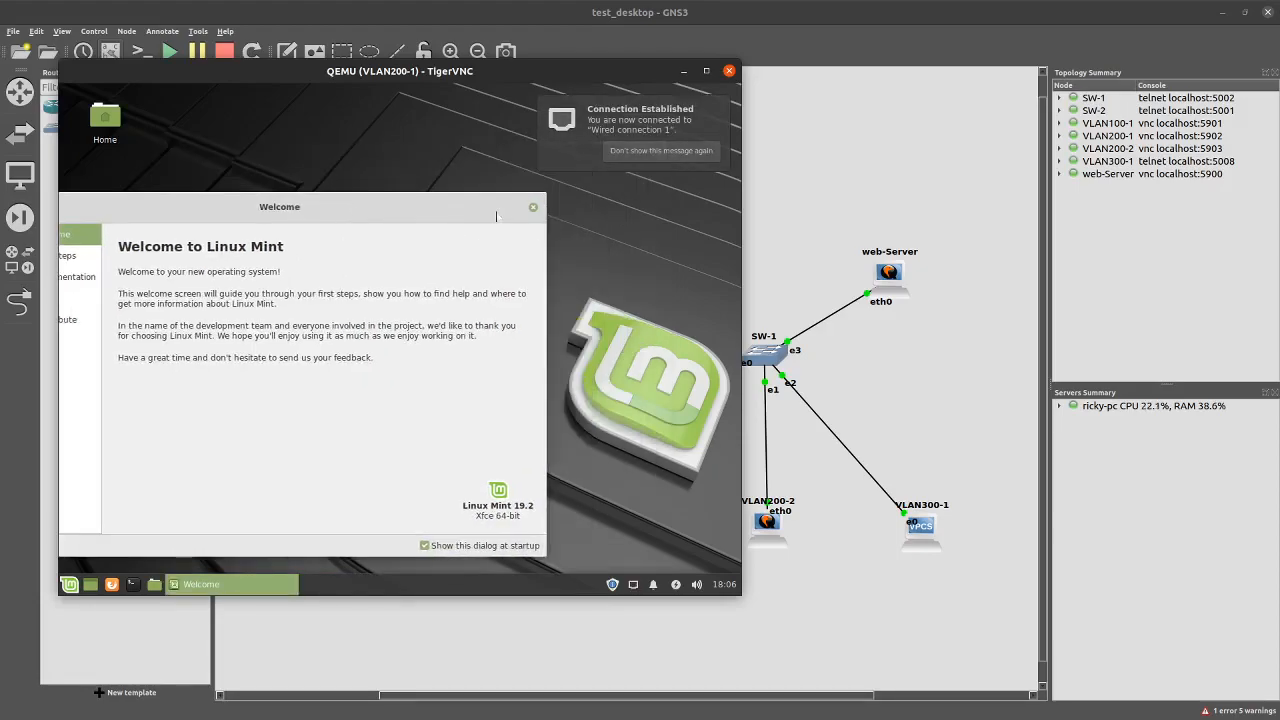
left_click(530, 208)
left_click(134, 584)
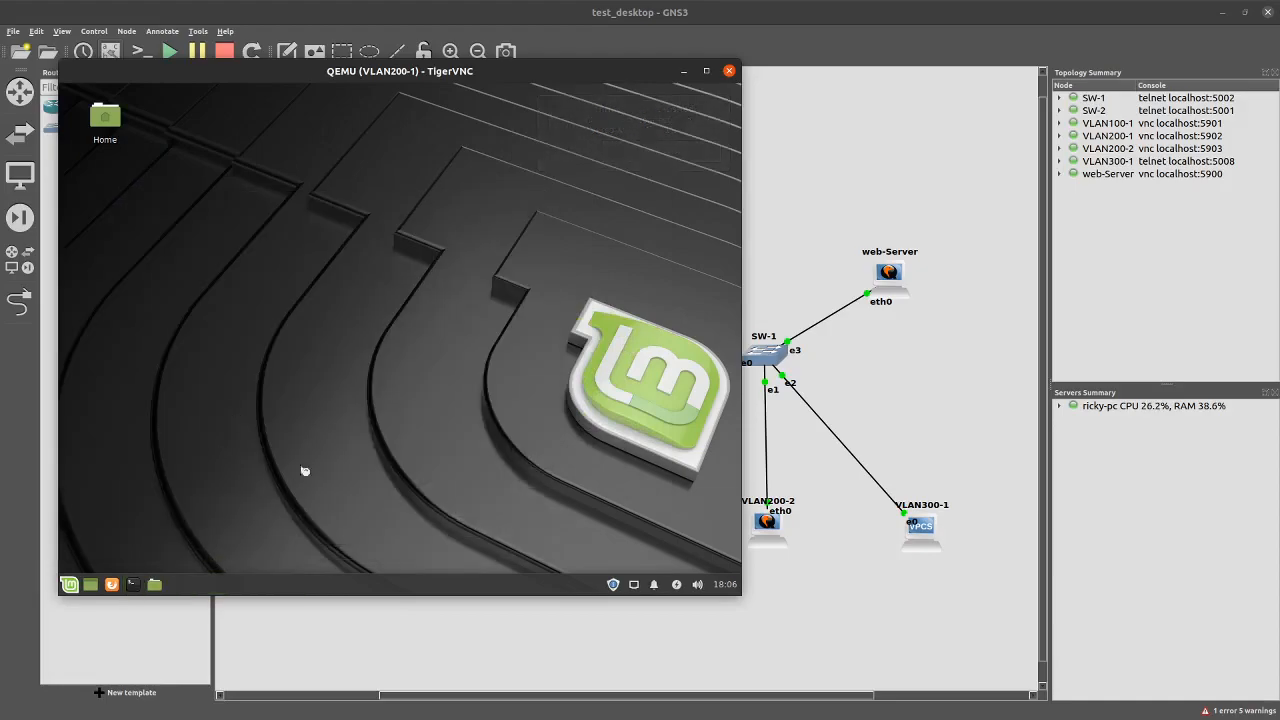
type("p")
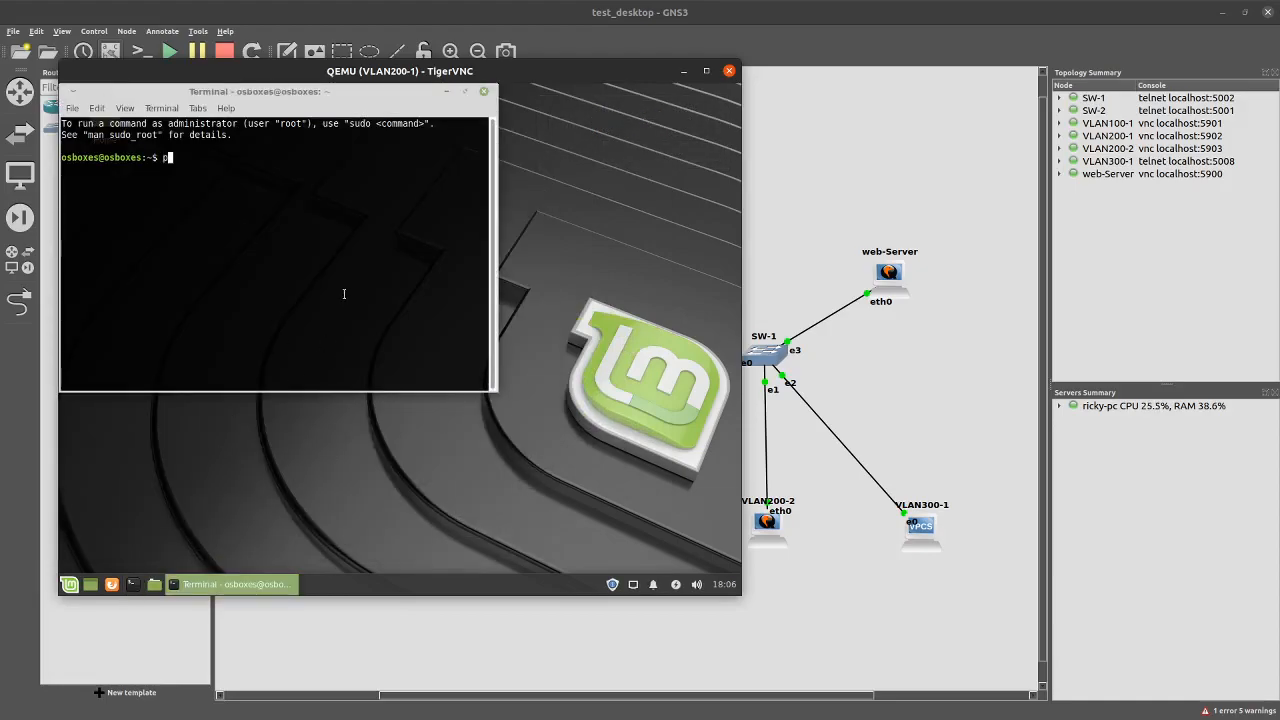
type("ing 192.160")
type(".200.254")
key("Return")
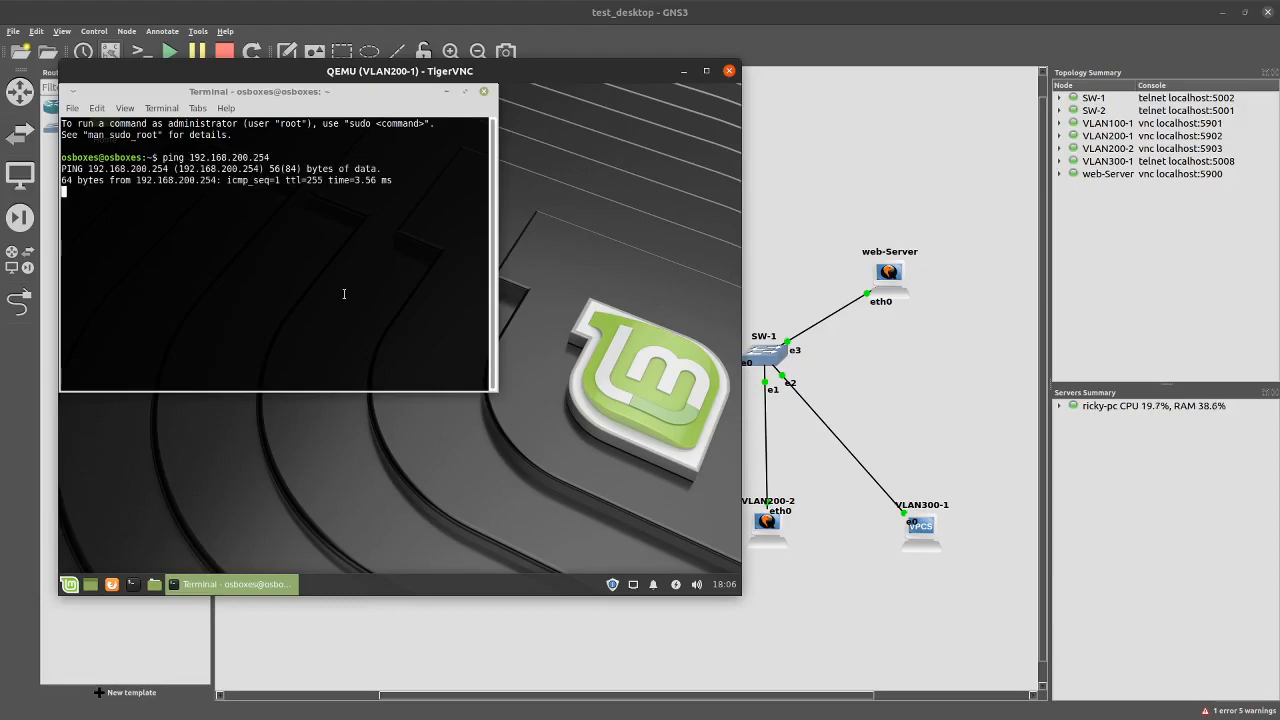
key("ctrl+c")
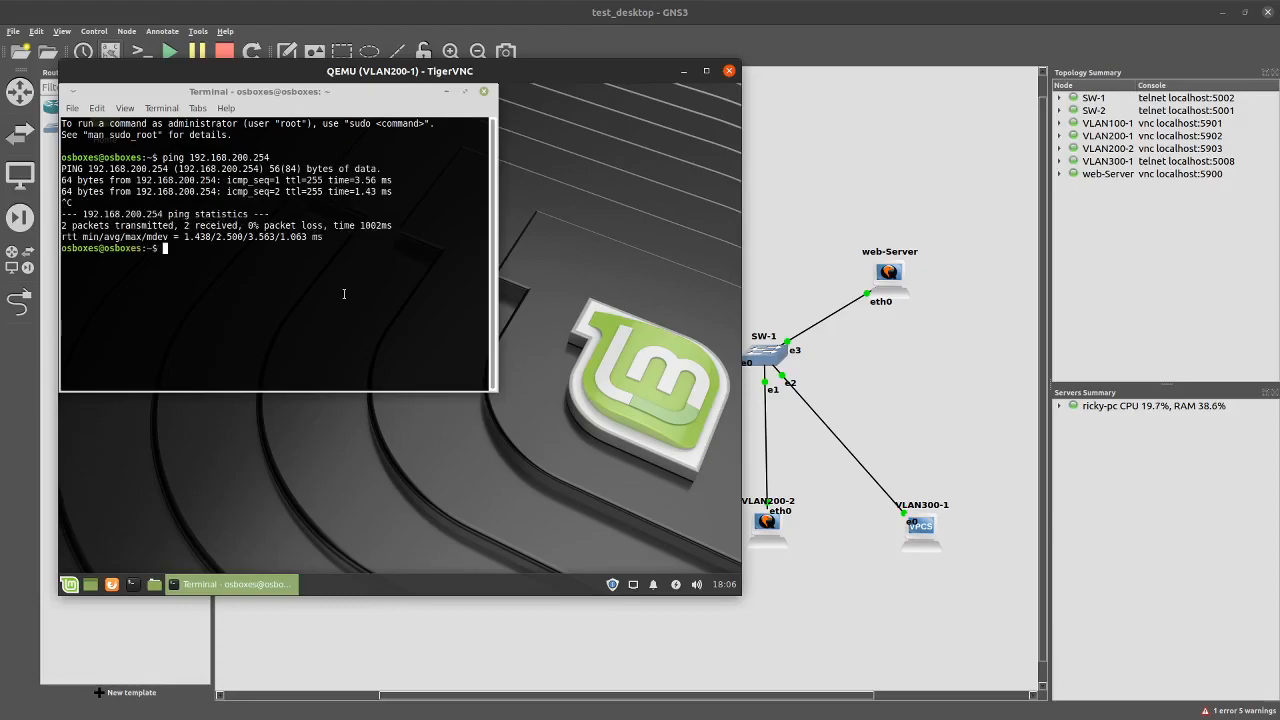
left_click(729, 70)
Open the VLAN100-1 console, log in with the account password, and dismiss the Welcome window
double_click(415, 527)
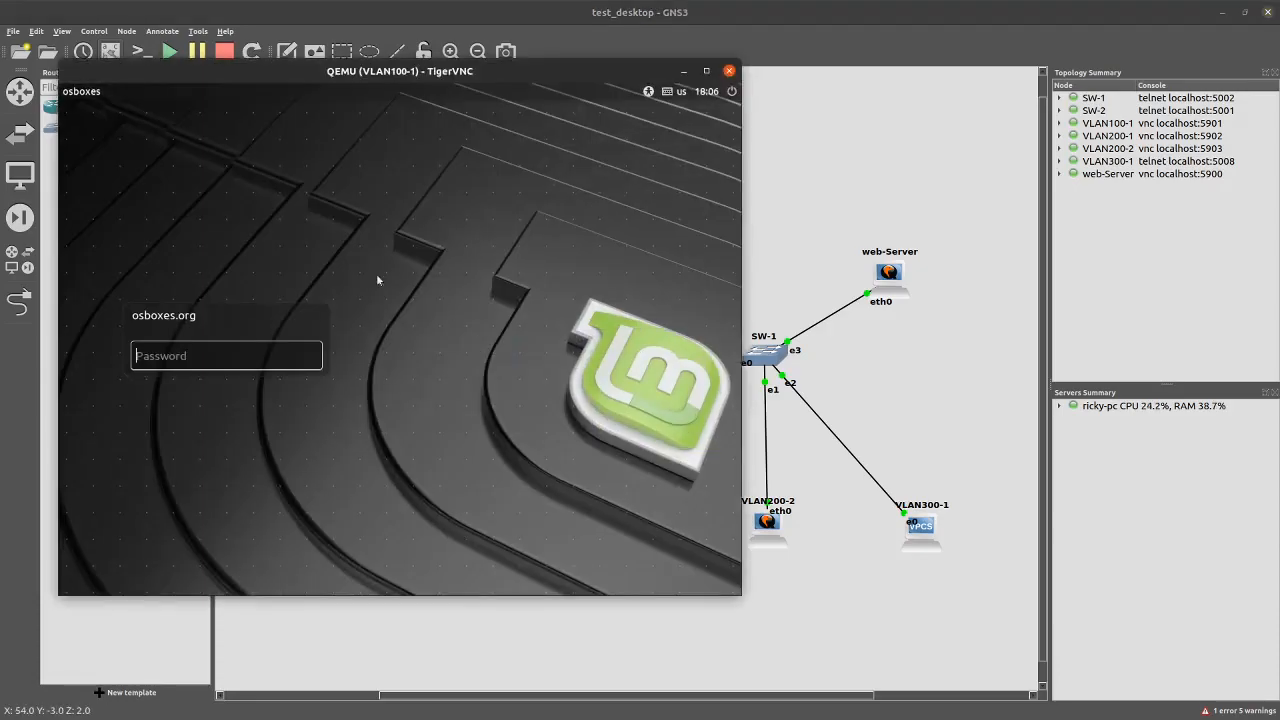
type("osboxe")
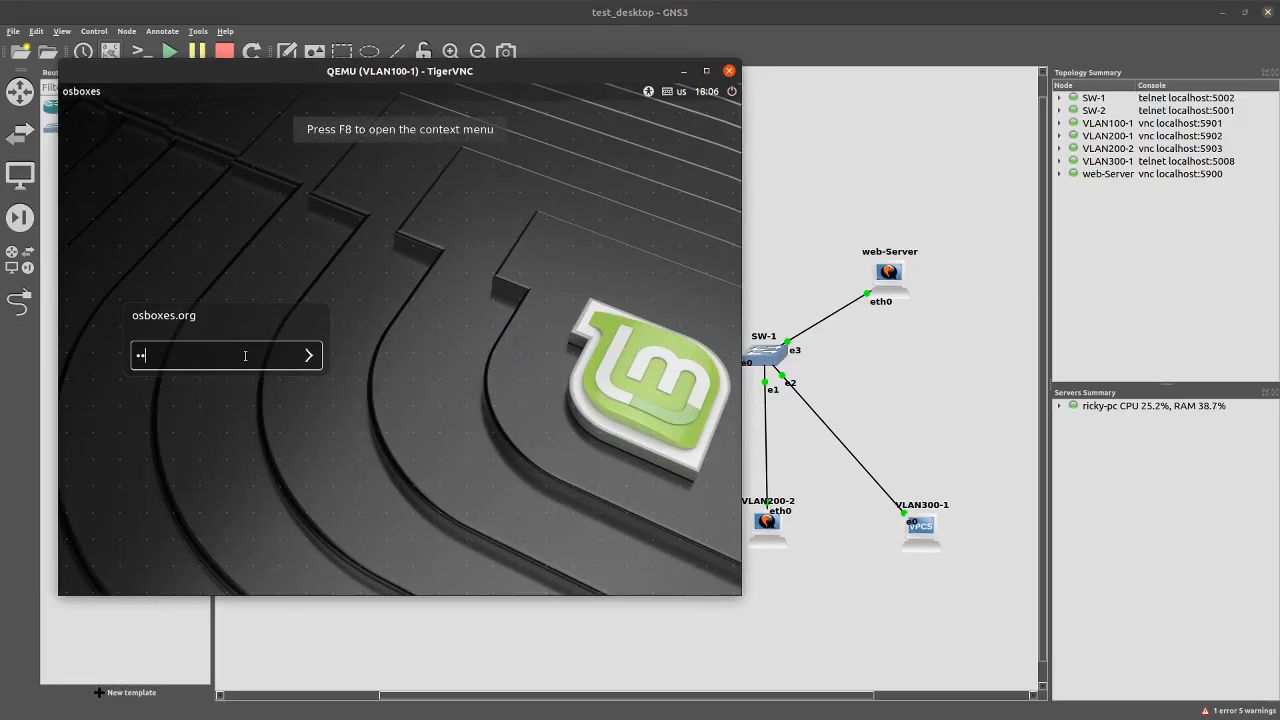
type("s.or")
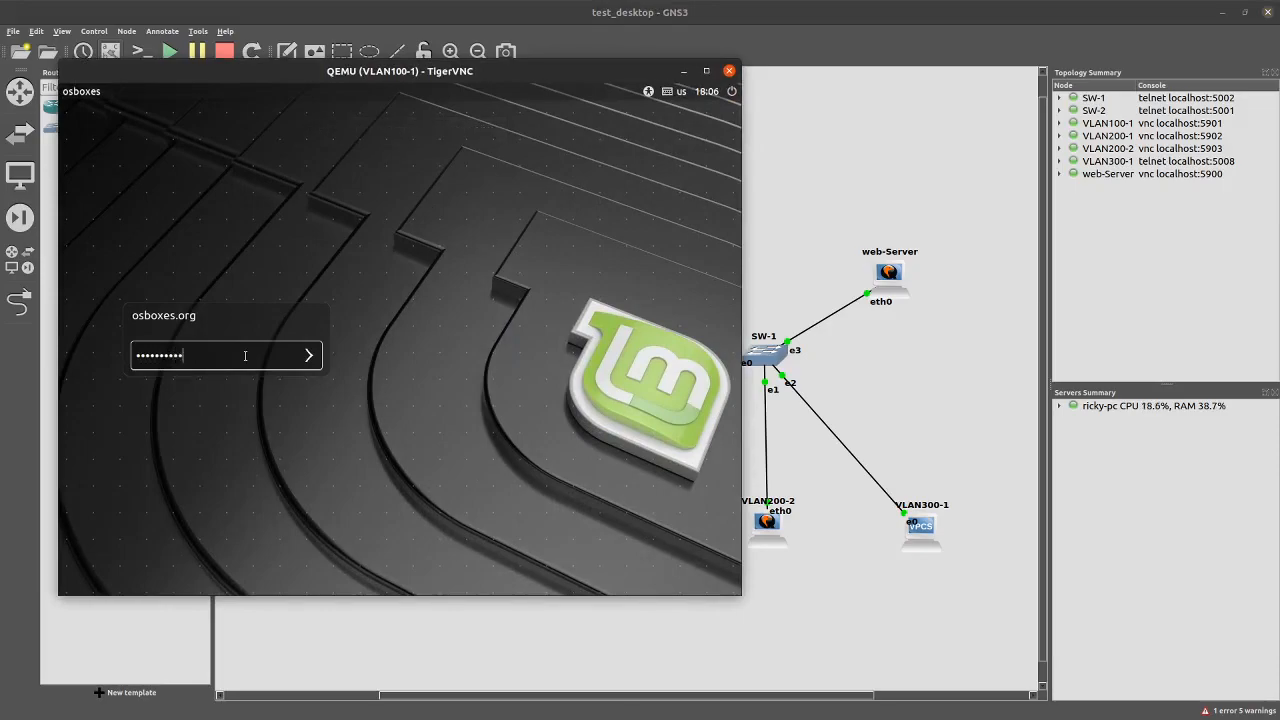
type("g")
key("Return")
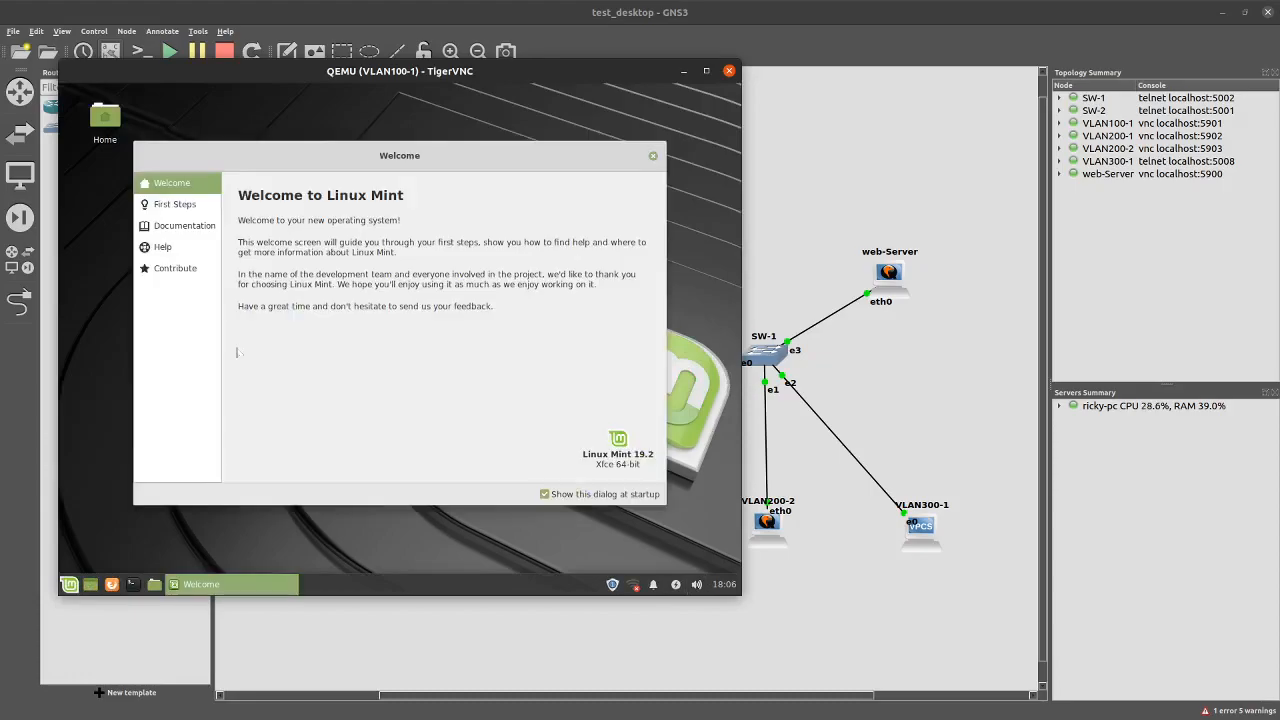
left_click(653, 155)
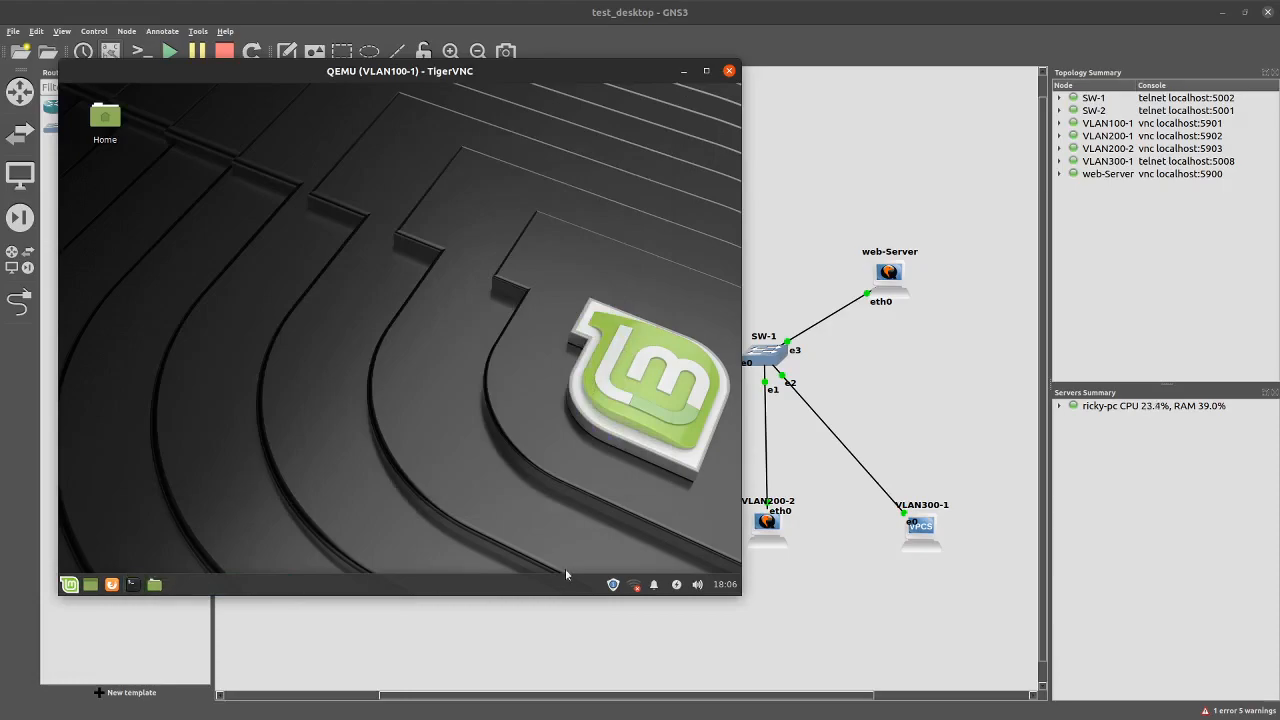
Open Wired connection 1's IPv4 settings on VLAN100-1 and switch addressing to Manual
left_click(634, 586)
left_click(565, 558)
left_click(286, 262)
left_click(265, 459)
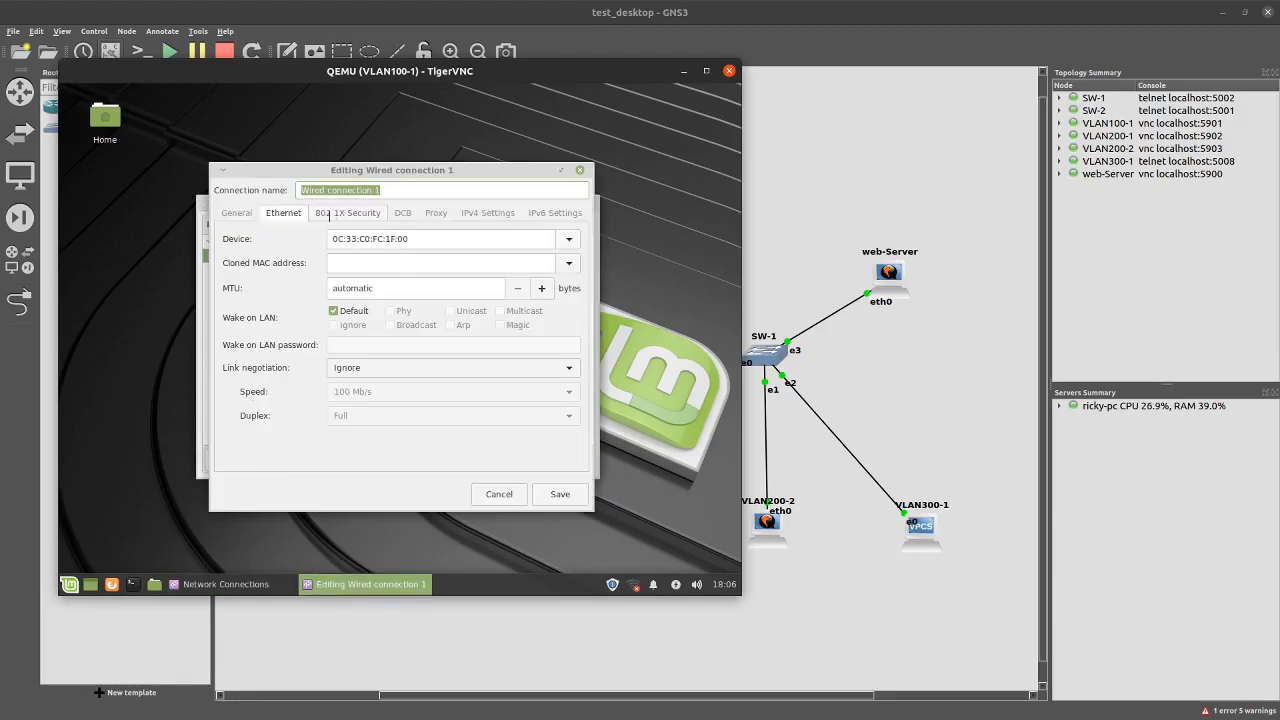
left_click(487, 214)
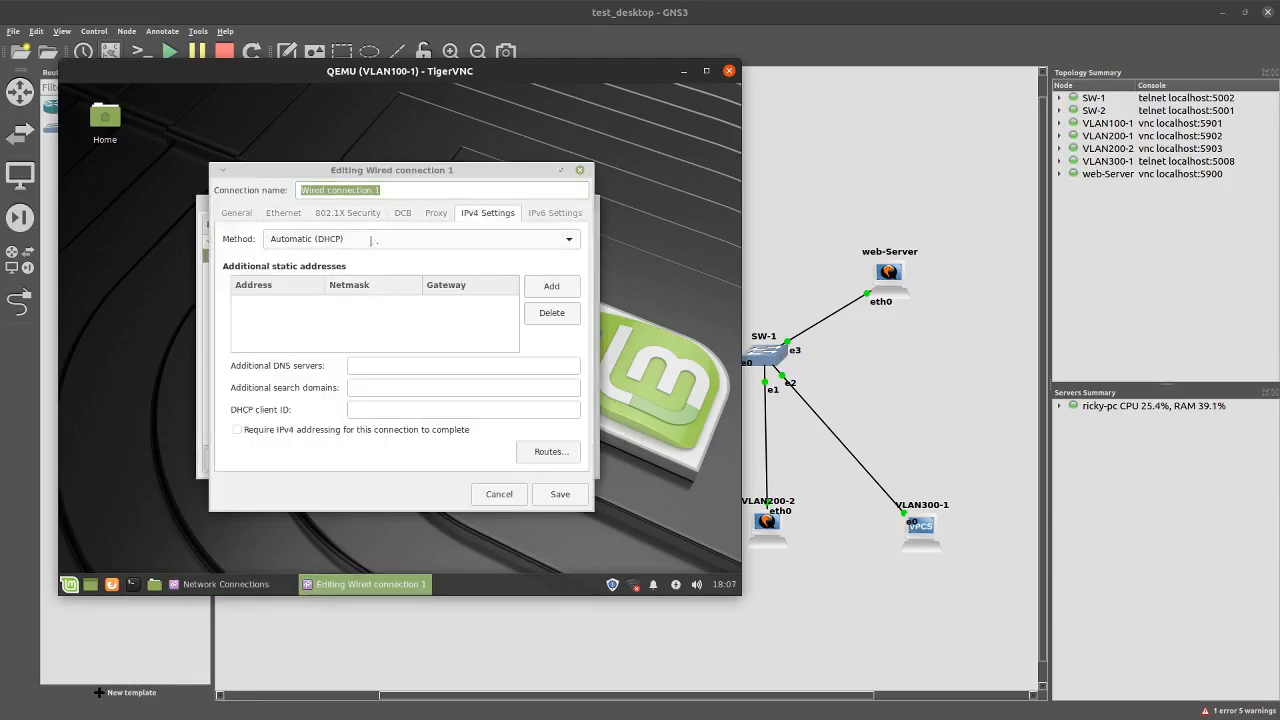
left_click(420, 239)
left_click(330, 280)
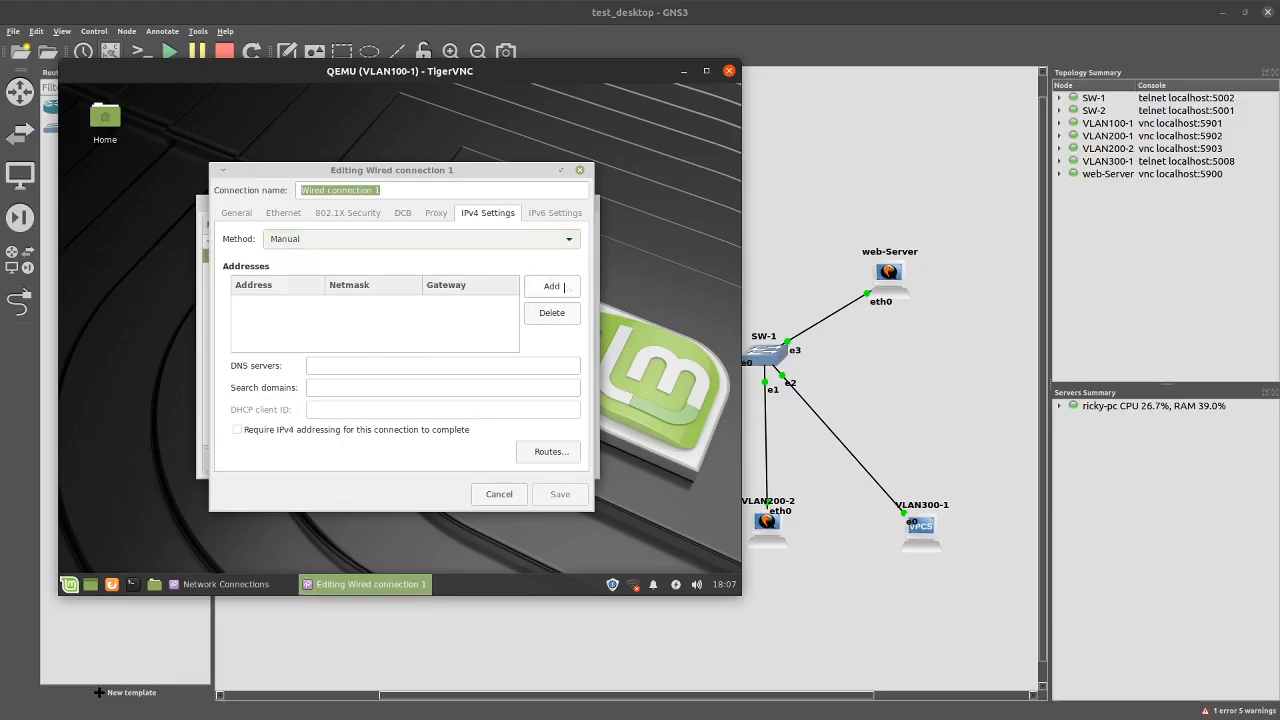
Add address 192.168.100.5 with netmask 24 and gateway 192.168.100.254, then save
left_click(564, 287)
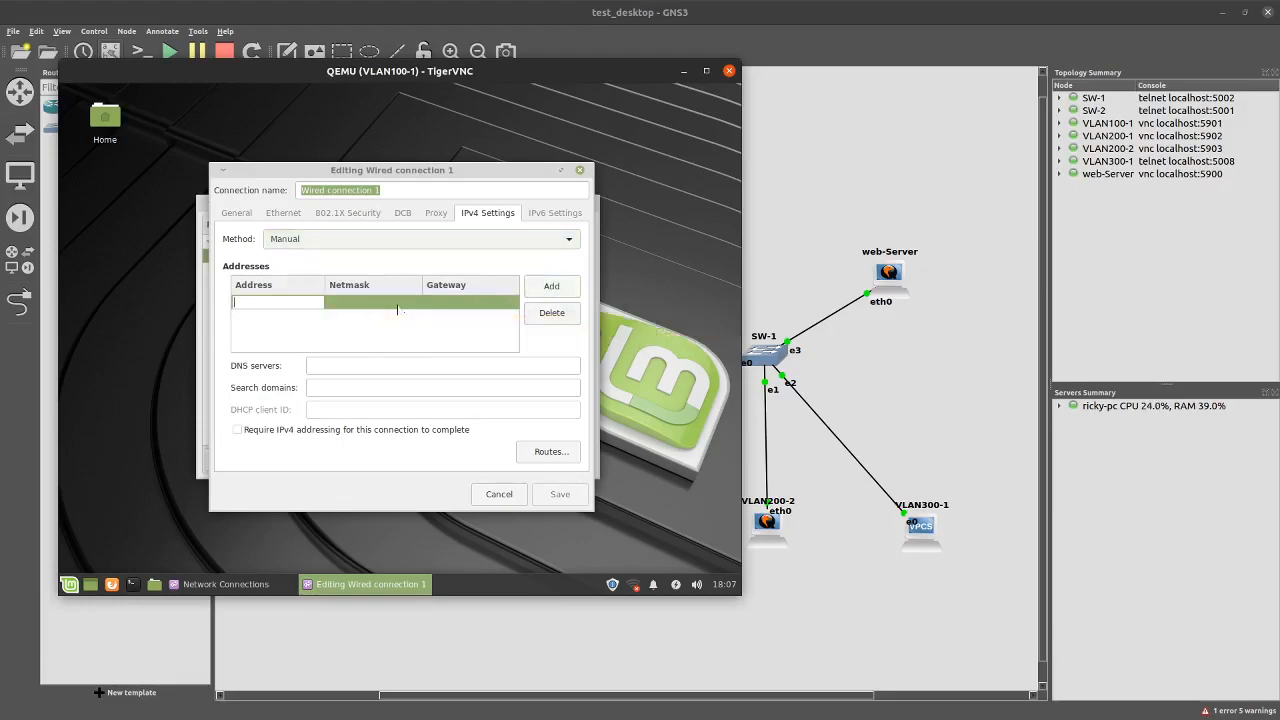
type("192.168.100.")
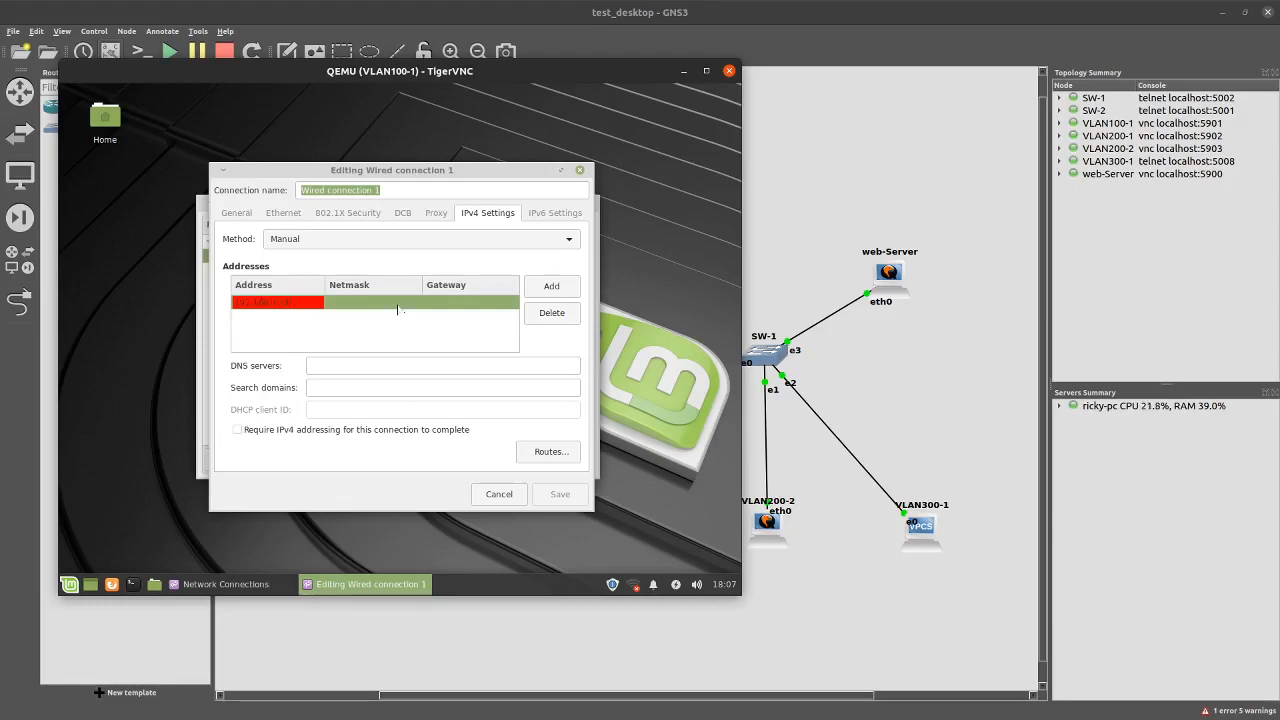
type("5")
left_click(398, 304)
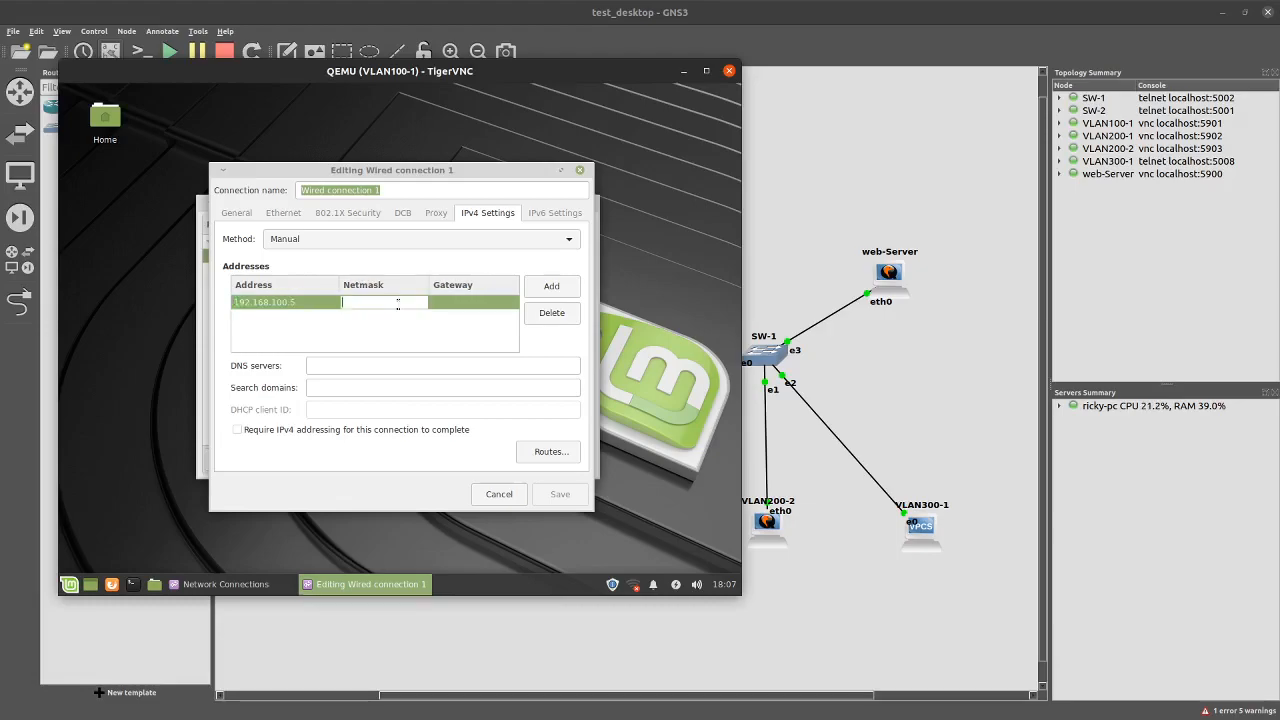
type("24")
left_click(478, 305)
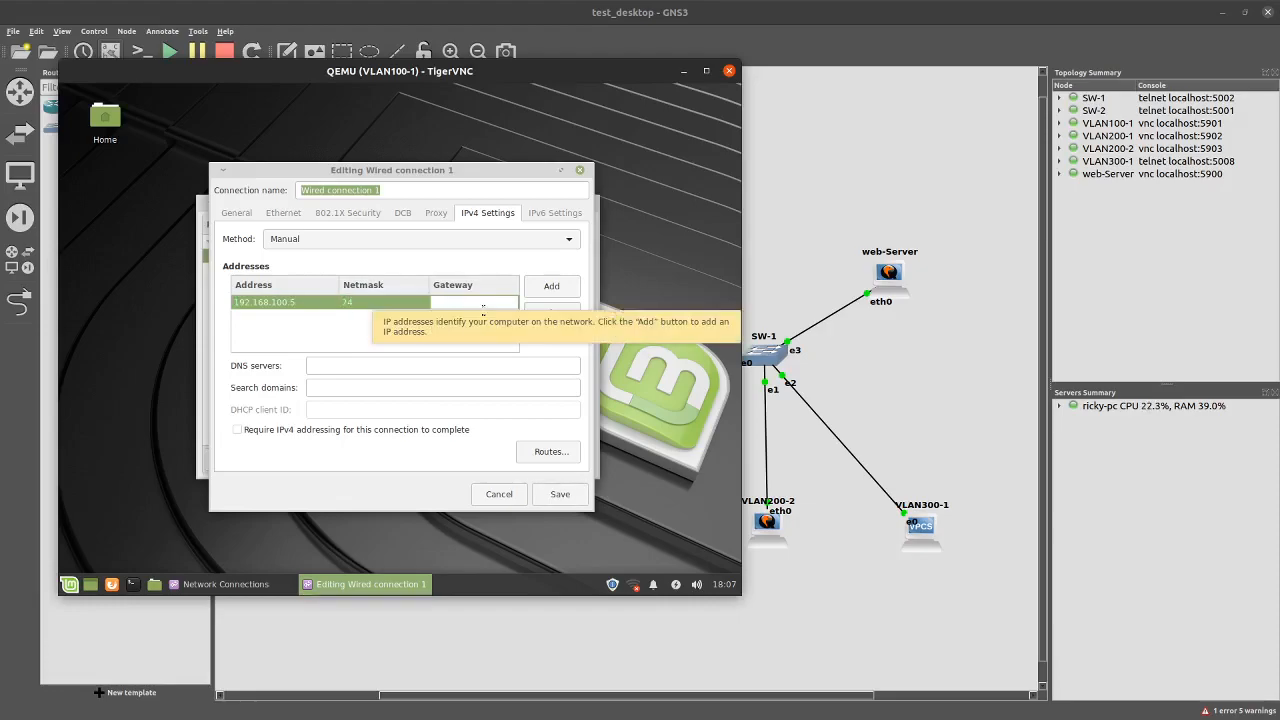
type("192.168.100.1")
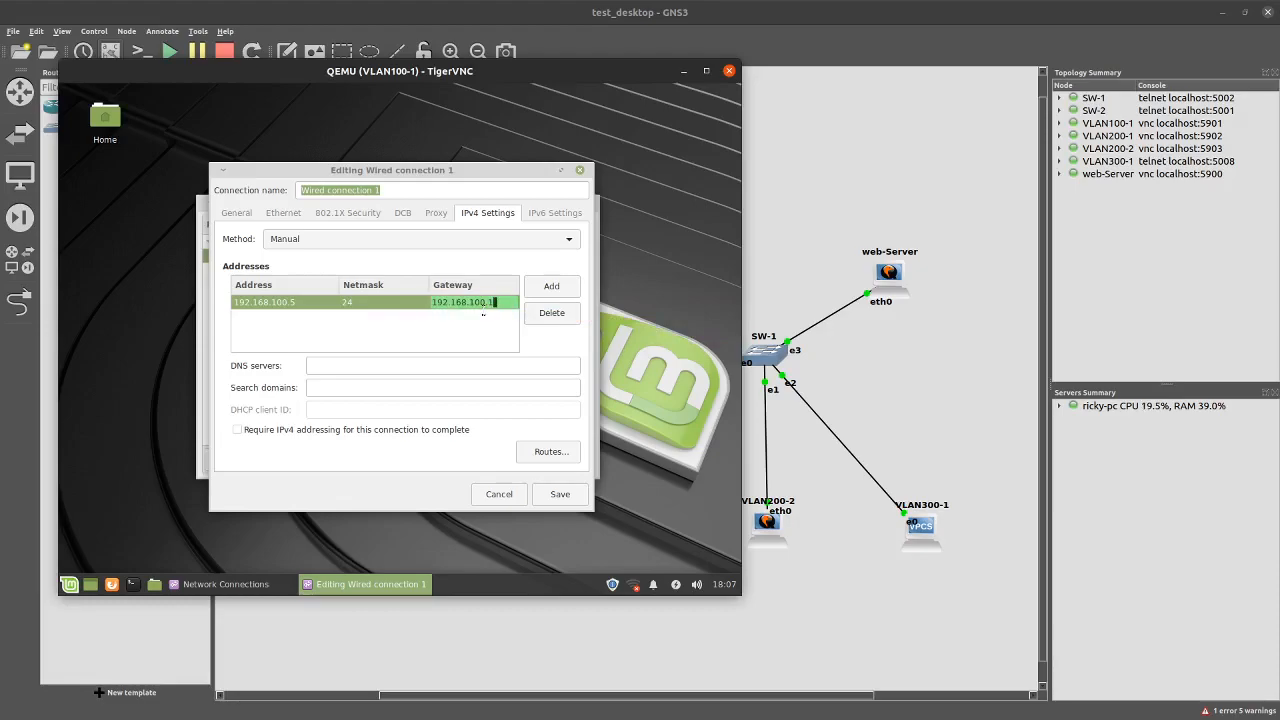
key("BackSpace")
type("254")
left_click(560, 494)
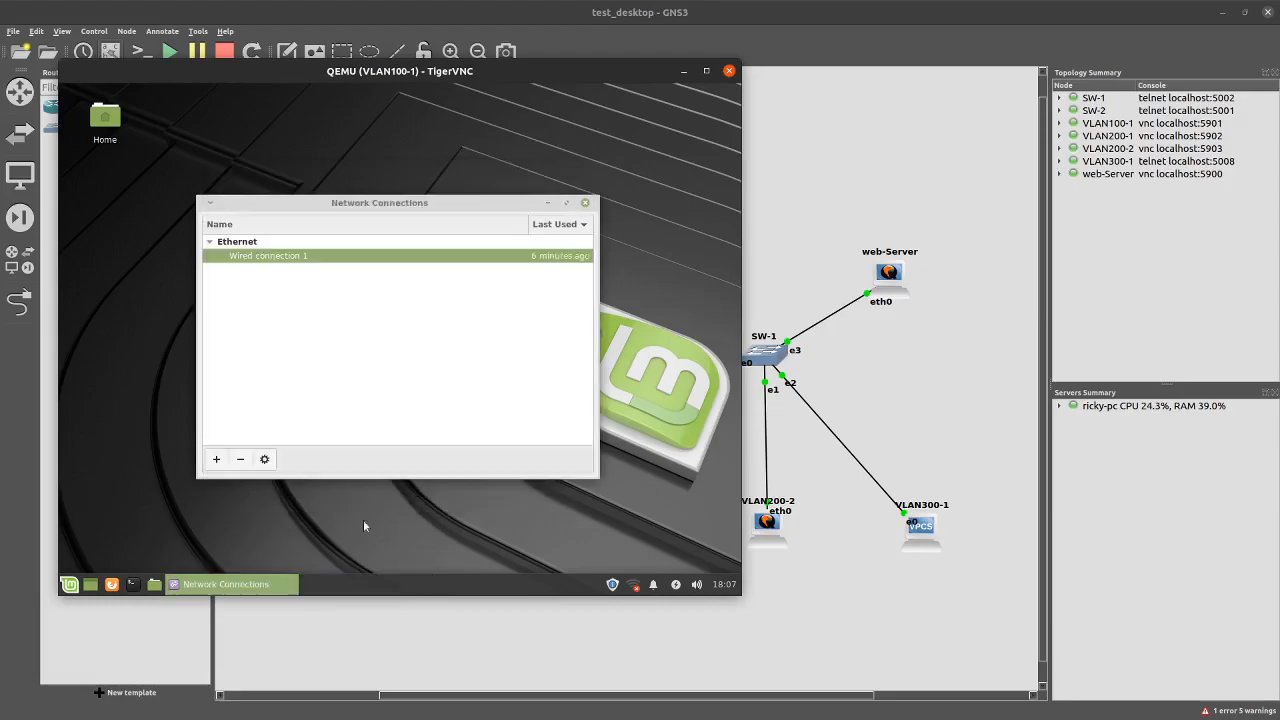
Ping gateway 192.168.100.254 from a VLAN100-1 terminal, then open the web-Server VM's console
left_click(585, 202)
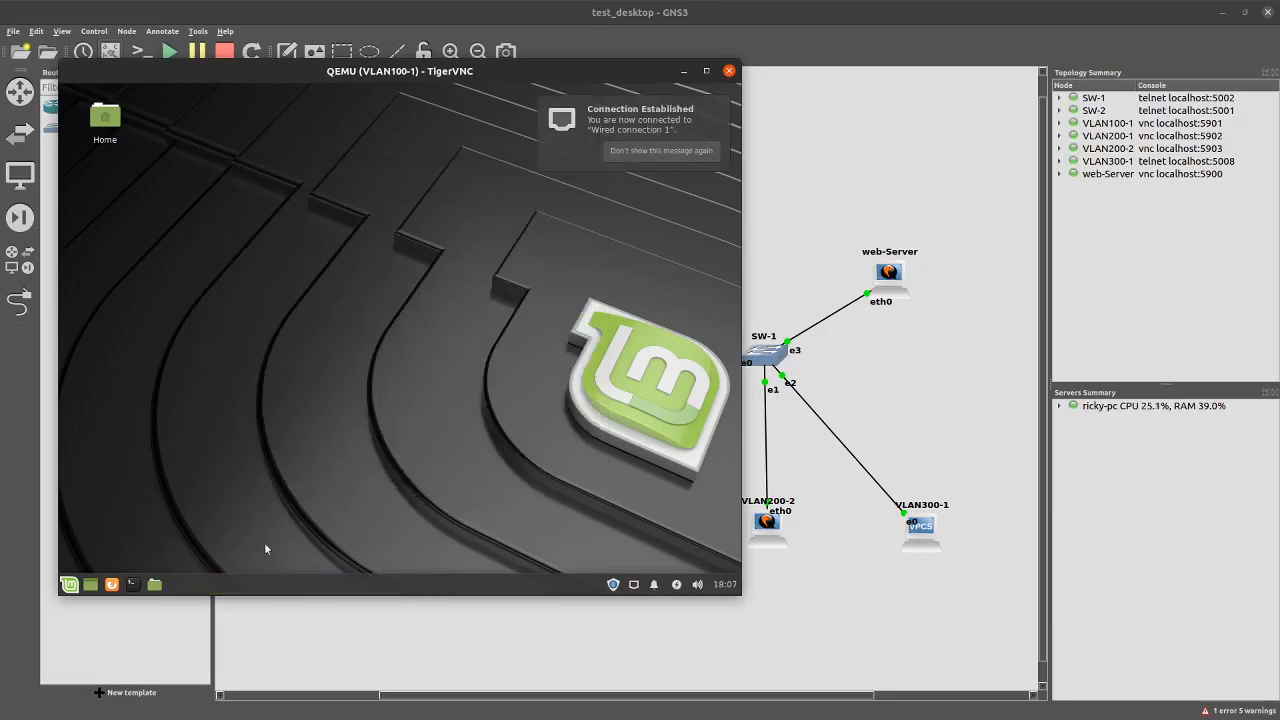
left_click(133, 584)
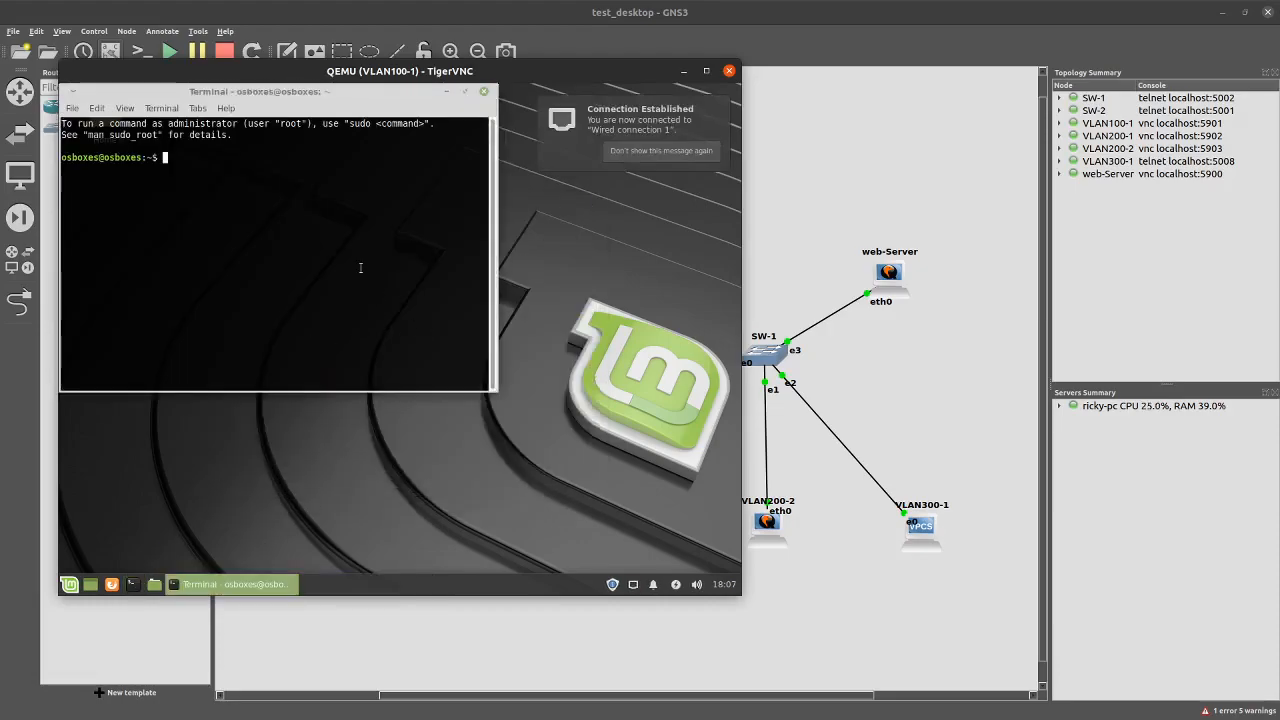
type("ping 192.168.100.254")
key("Return")
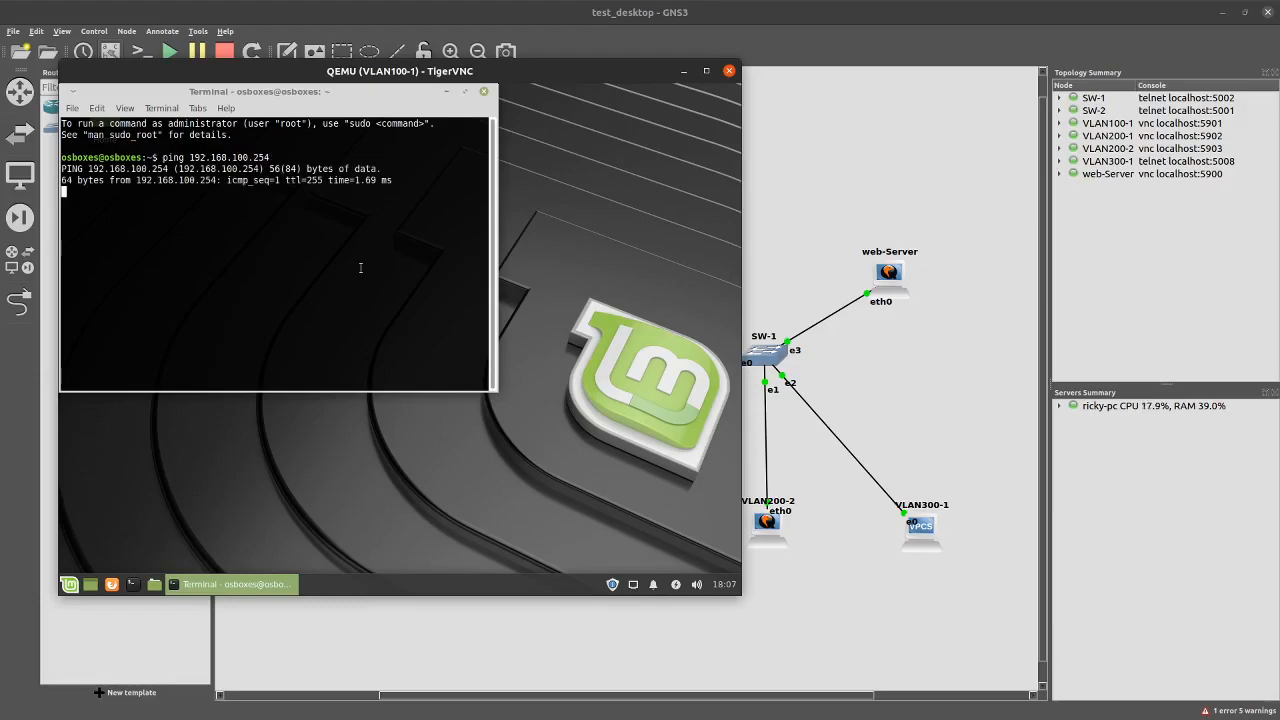
key("ctrl+c")
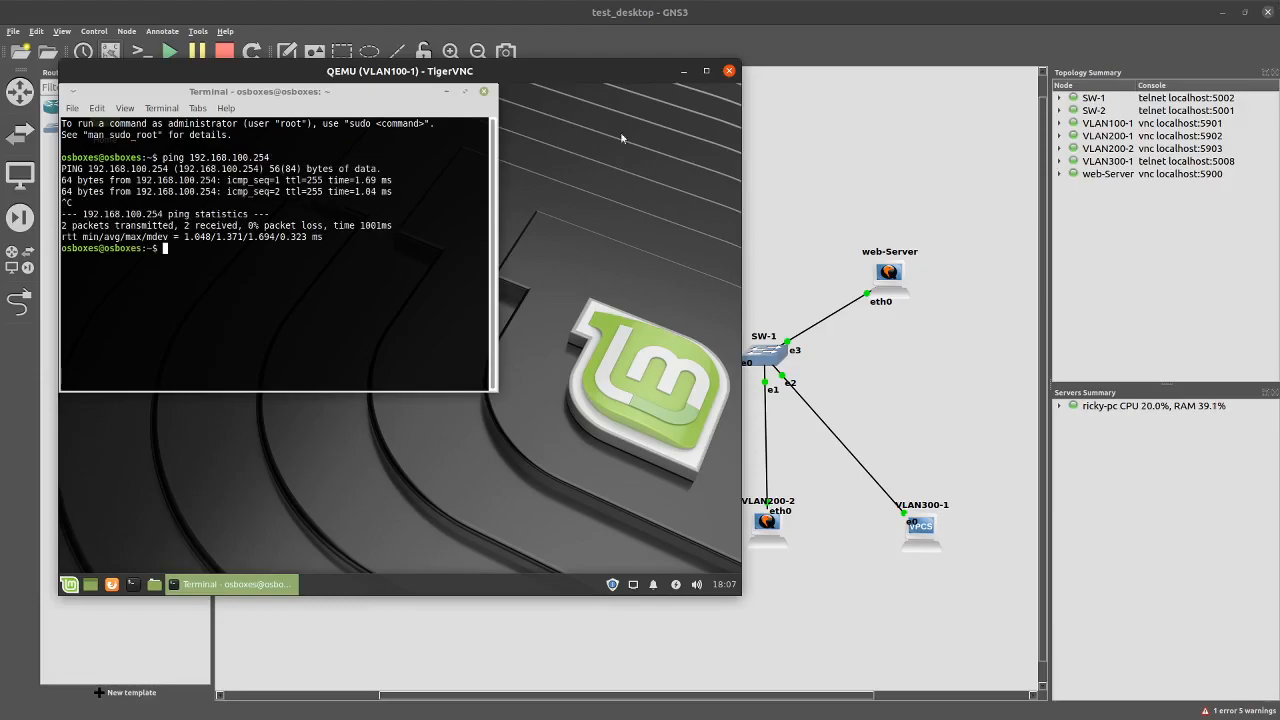
double_click(884, 273)
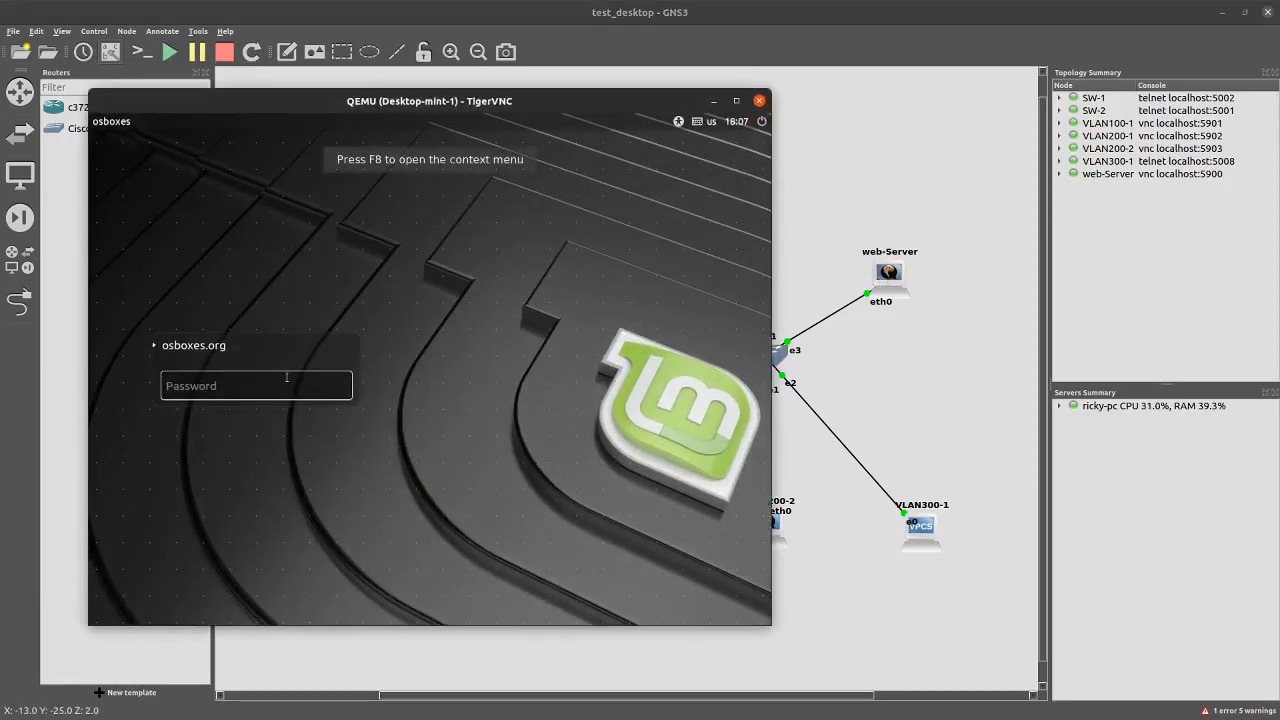
Log in with the account password and start Apache with systemctl start apache2
type("os")
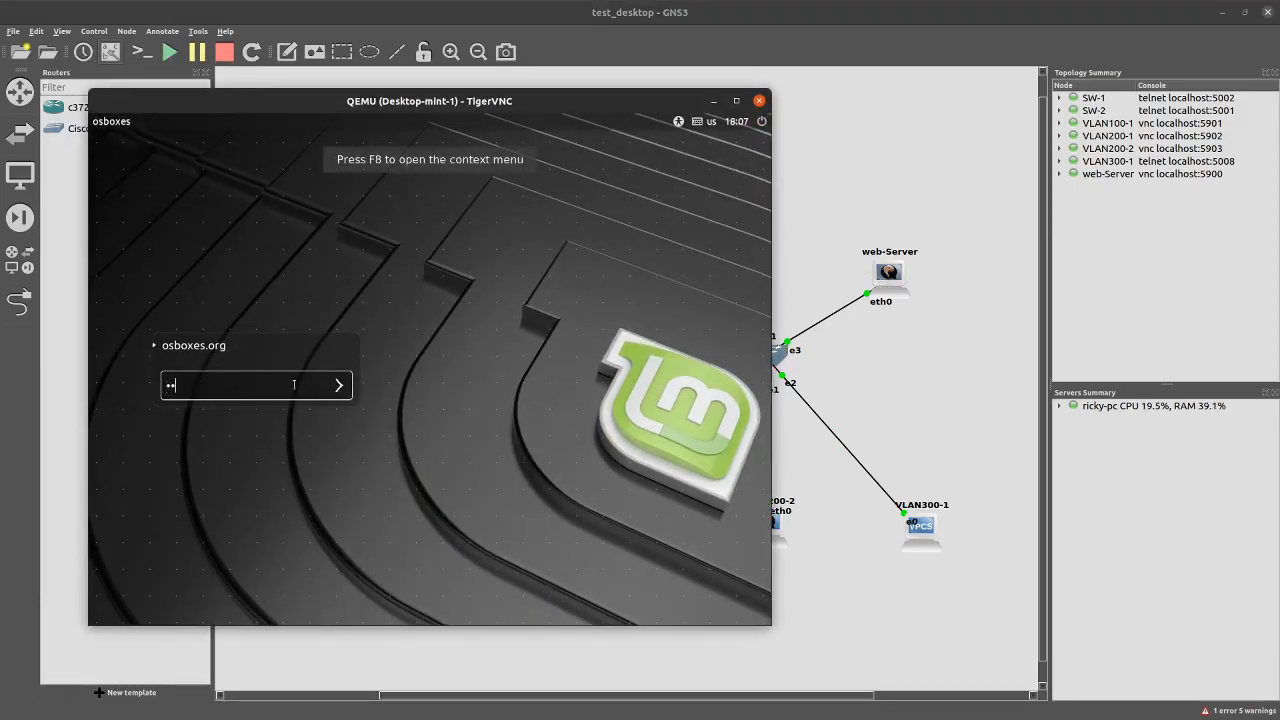
type("box")
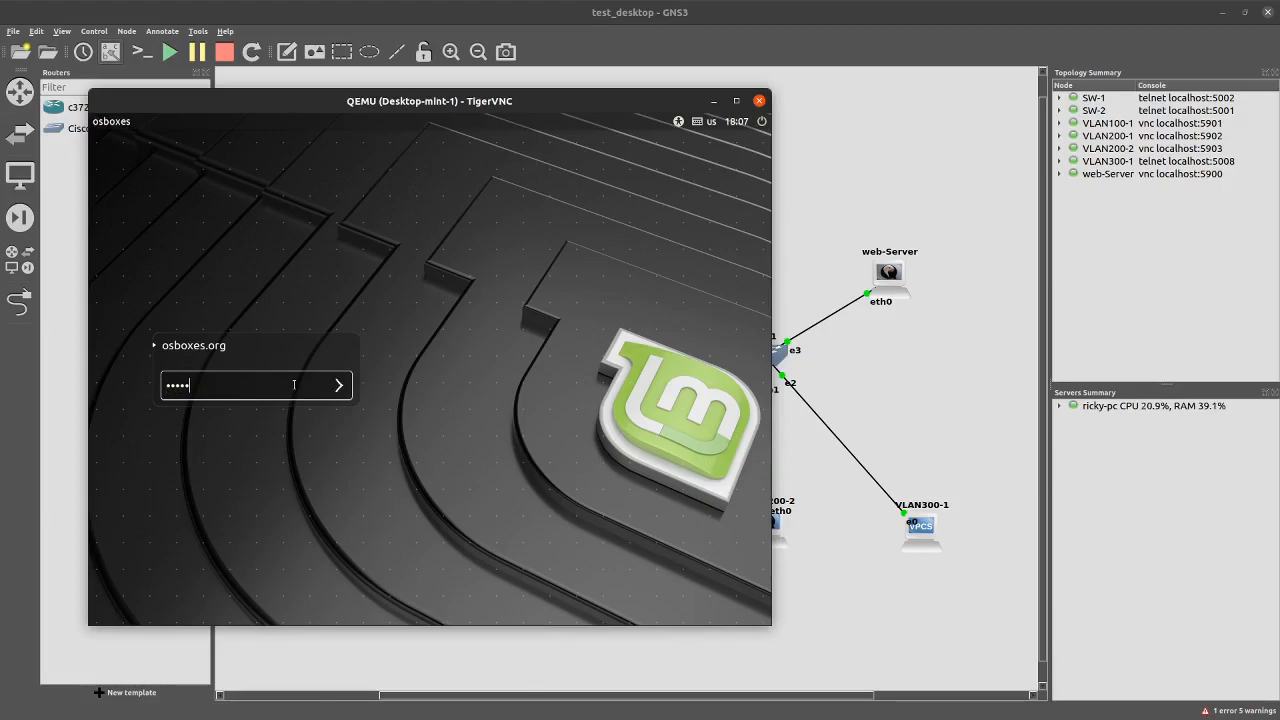
type("es.org")
key("Return")
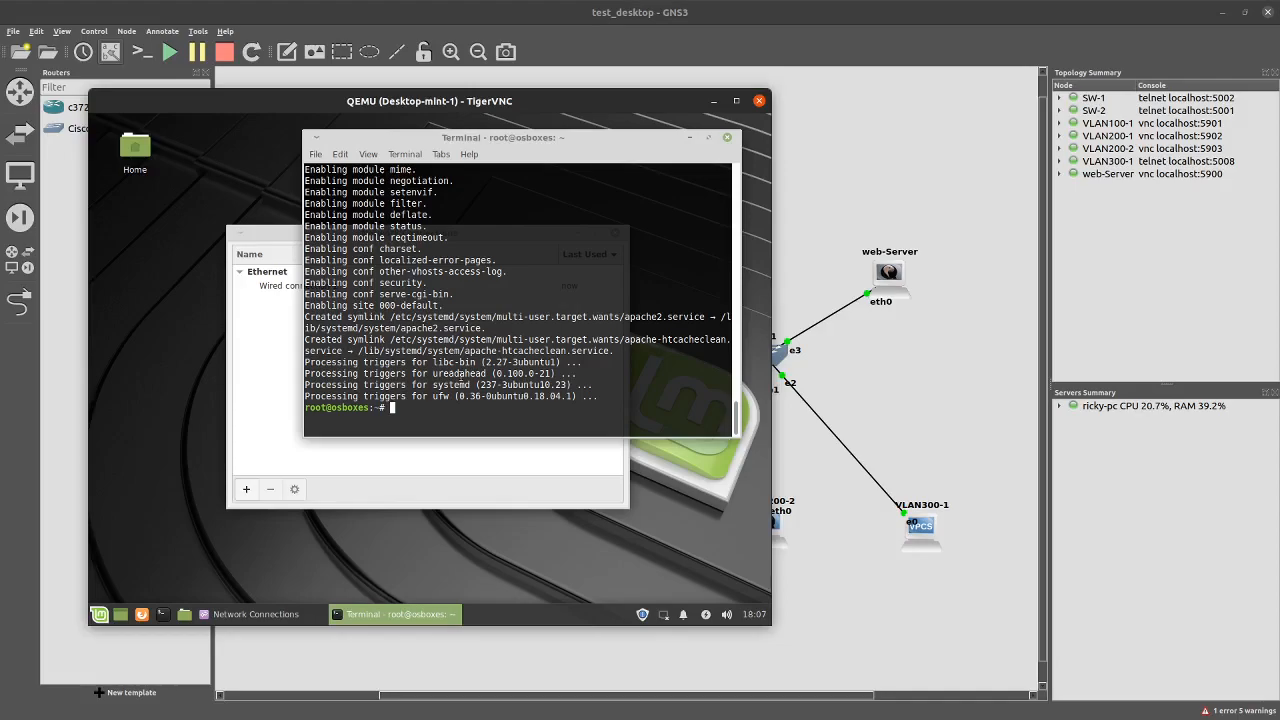
key("Up")
key("Down")
type("systemctl start apache2")
key("Return")
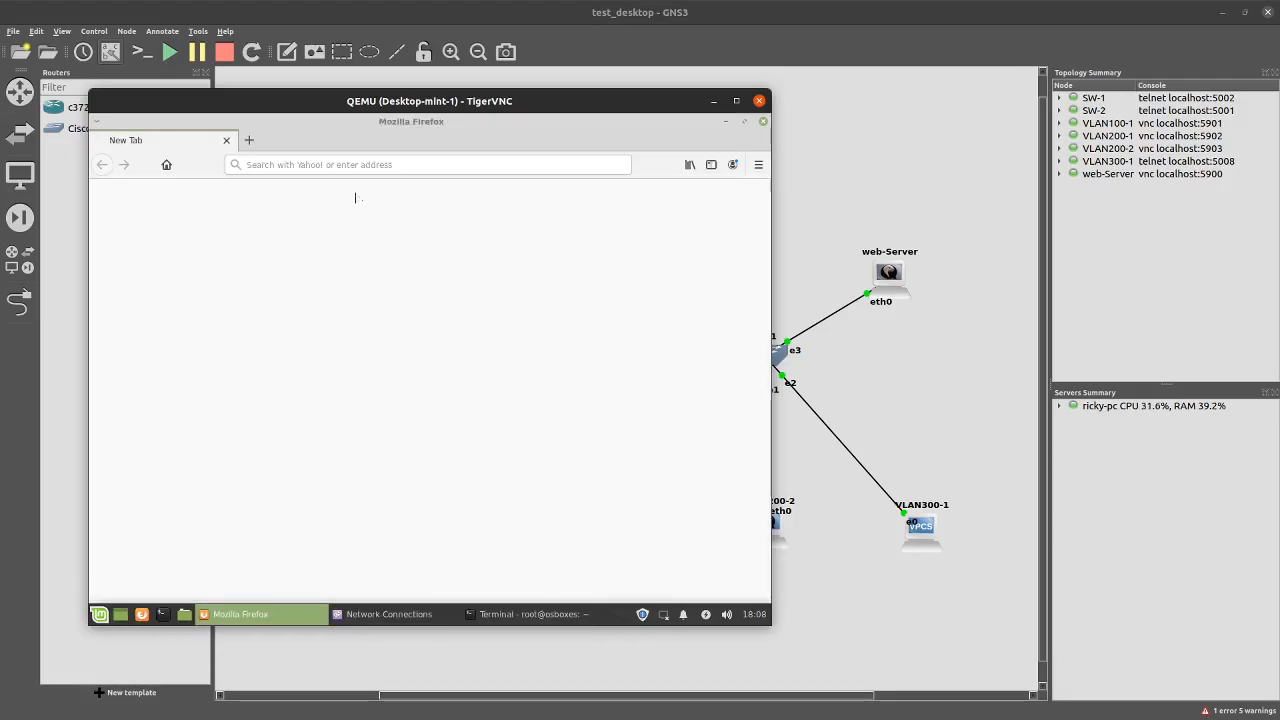
Close Firefox, list interfaces with ip add, and bring up the network connections list
left_click(763, 121)
type("ip add")
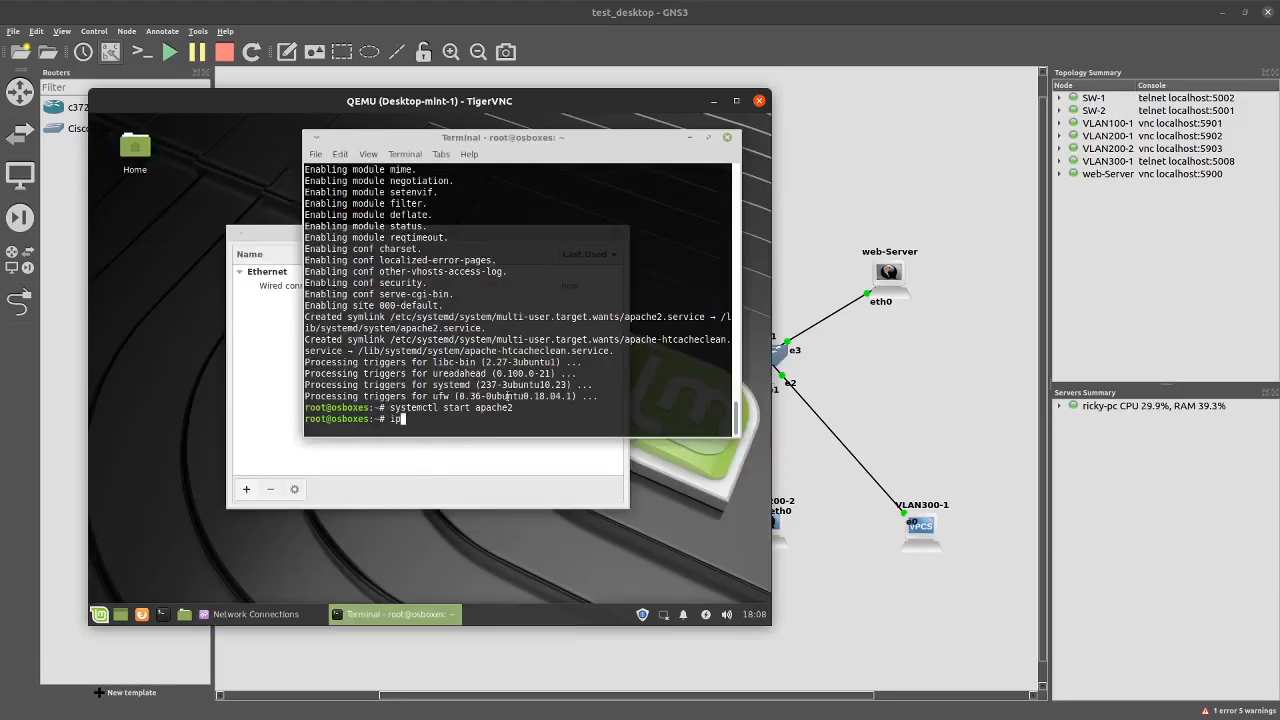
key("Return")
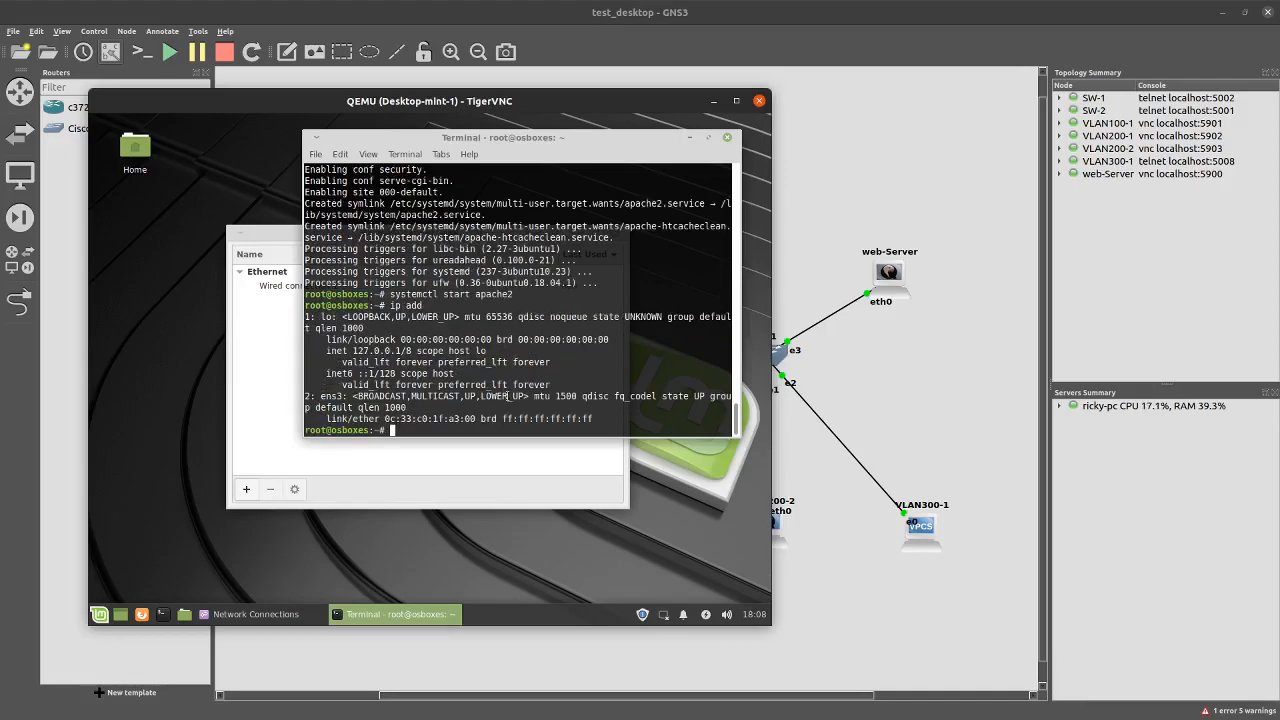
left_click(663, 614)
left_click(594, 588)
Switch Wired connection 1 to Manual IPv4 and enter 192.168.230.100 with netmask 24
left_click(298, 290)
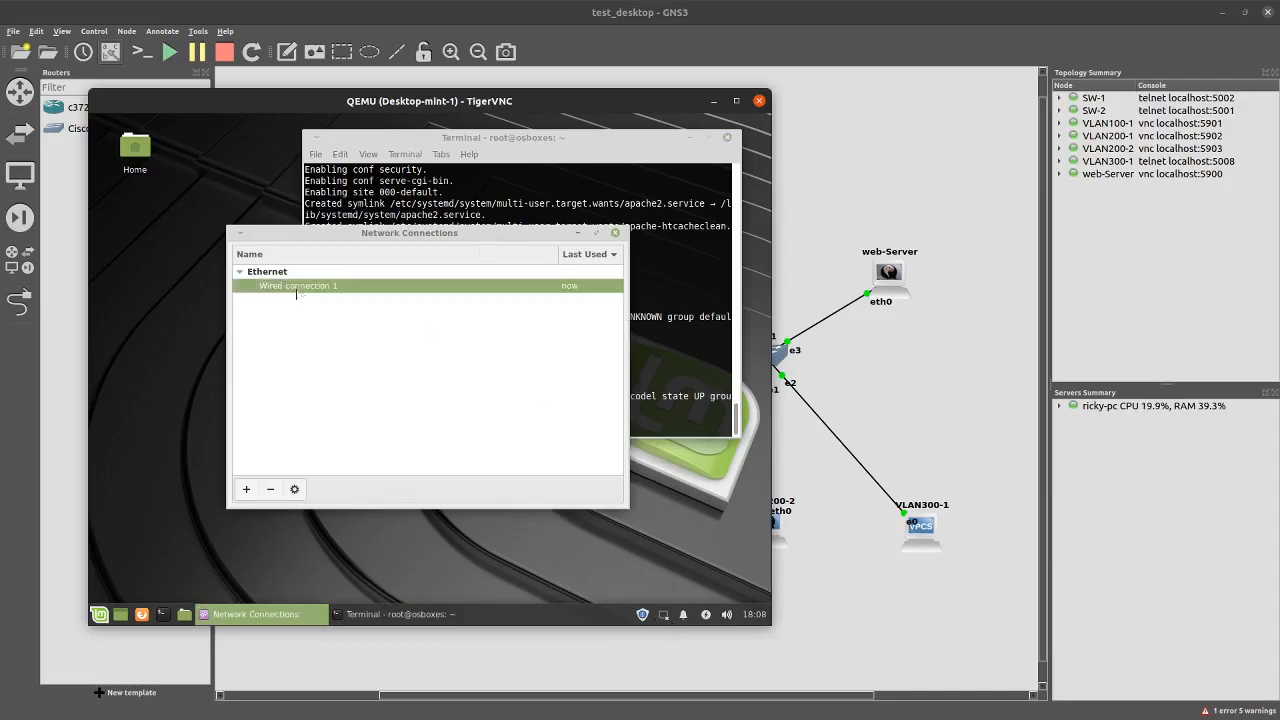
left_click(294, 489)
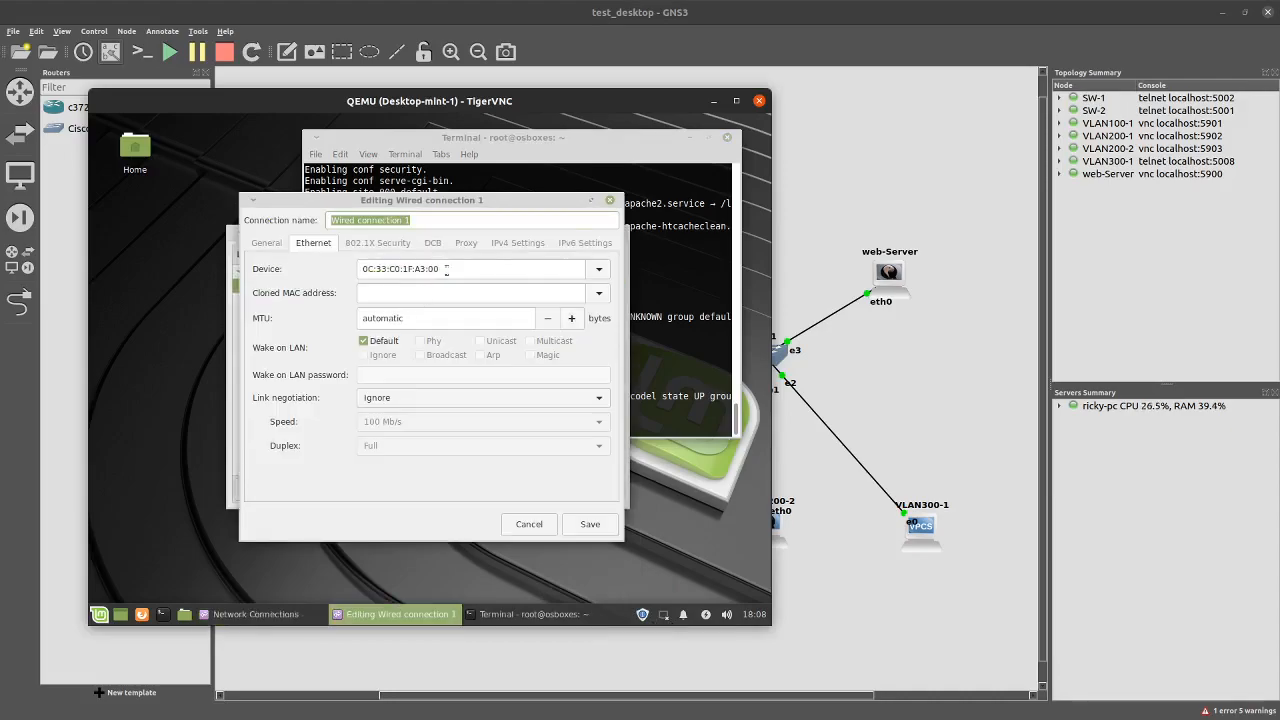
left_click(517, 243)
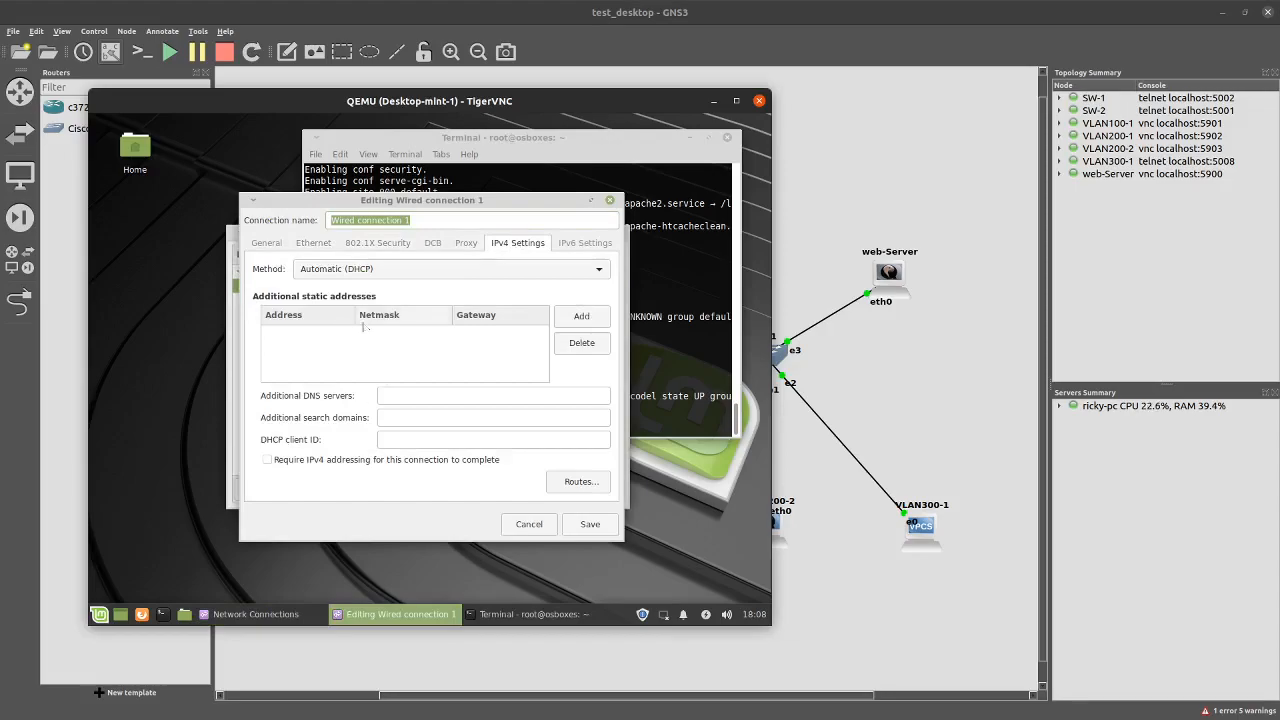
left_click(358, 272)
left_click(330, 309)
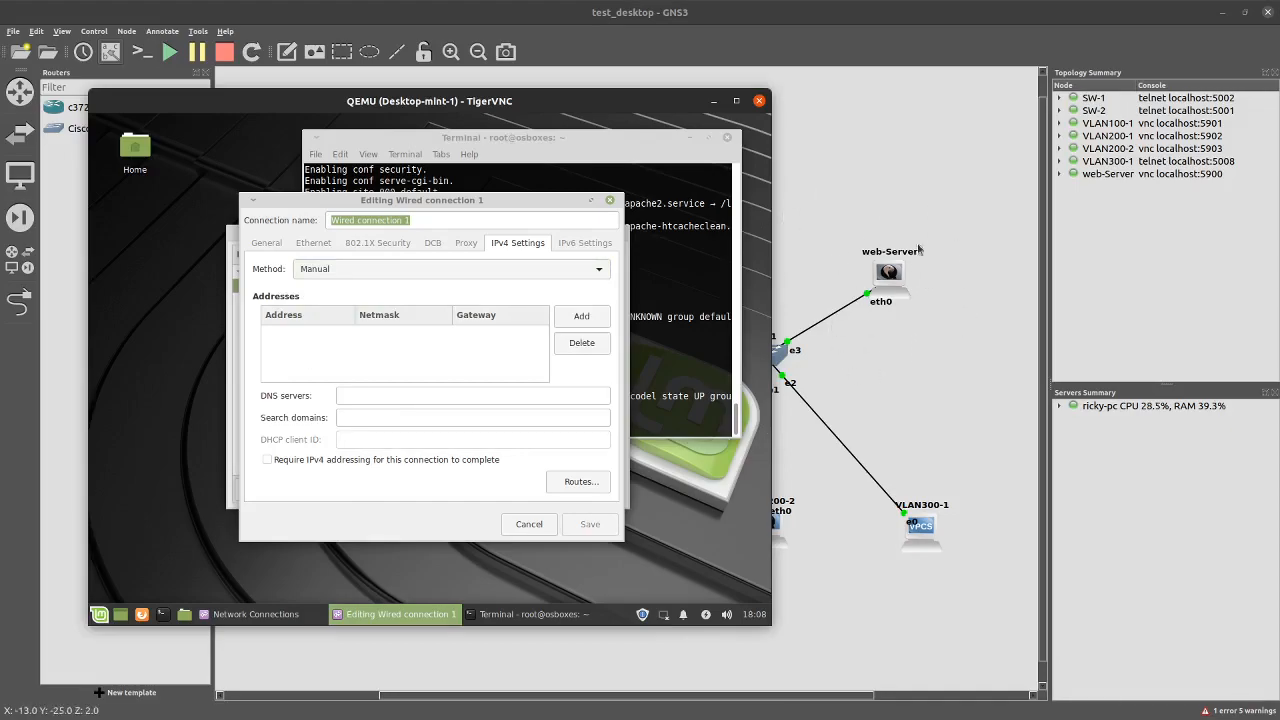
left_click(568, 322)
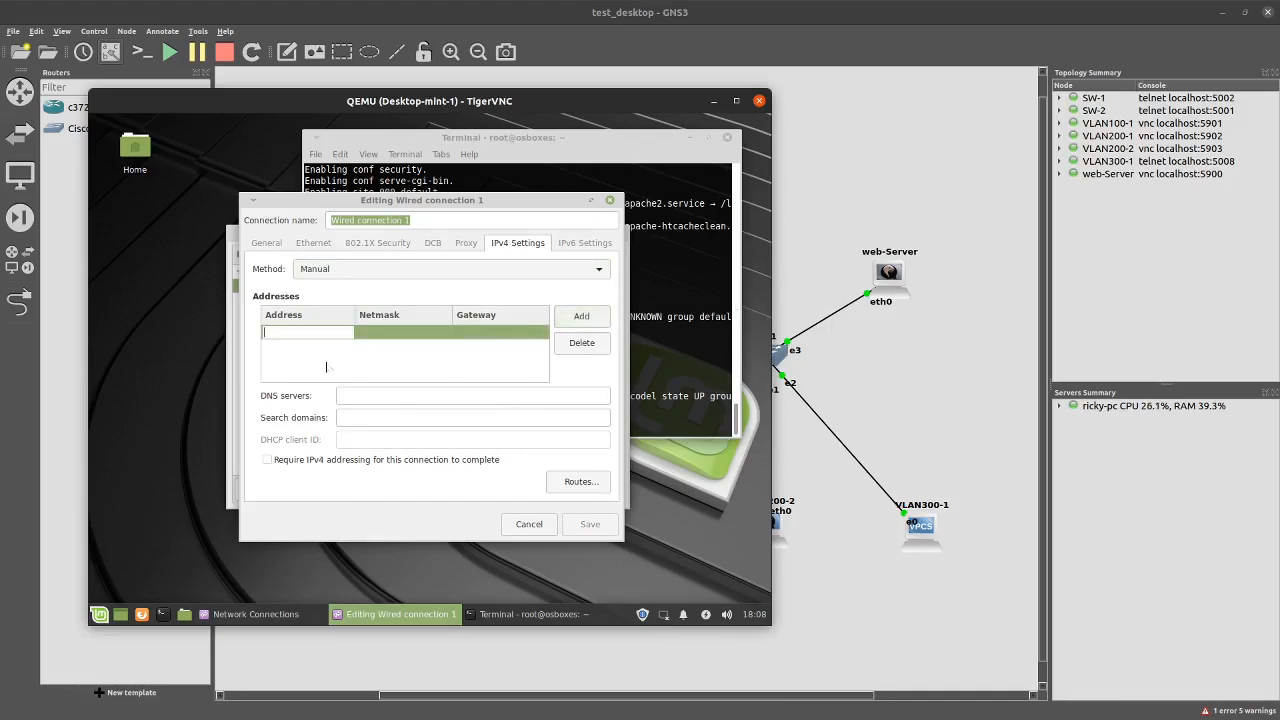
type("19")
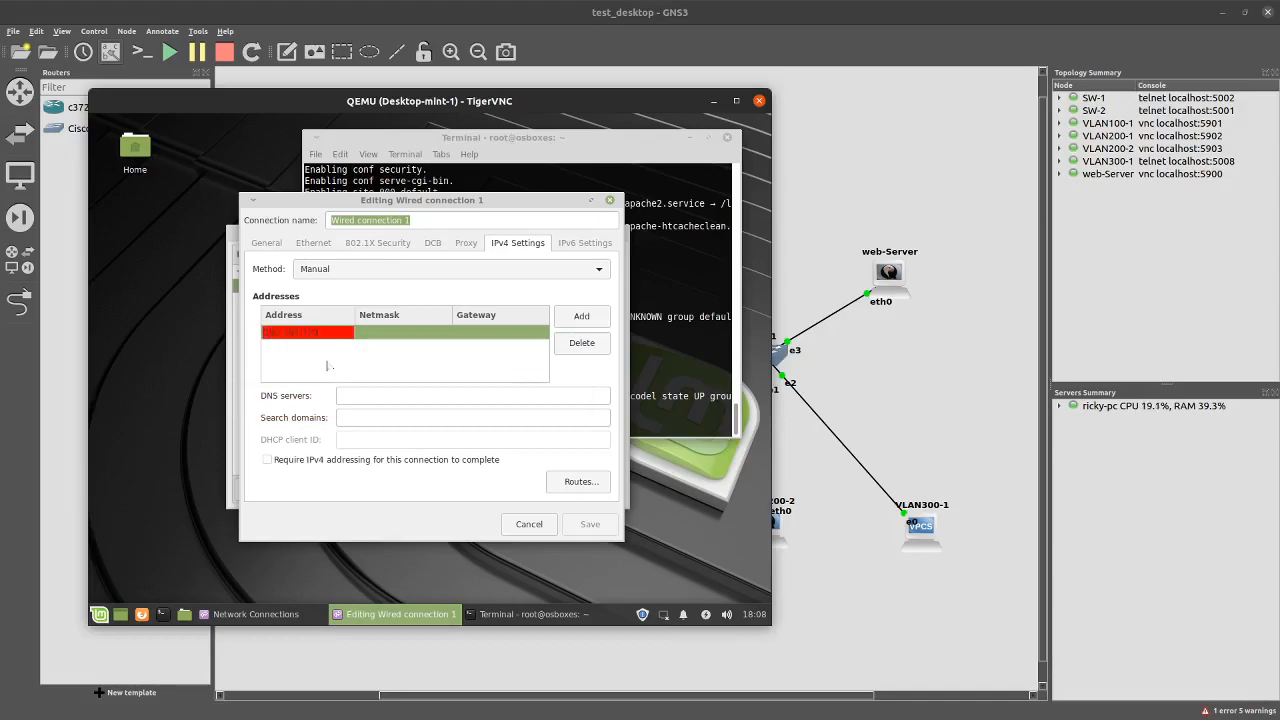
type("2.168.230.100")
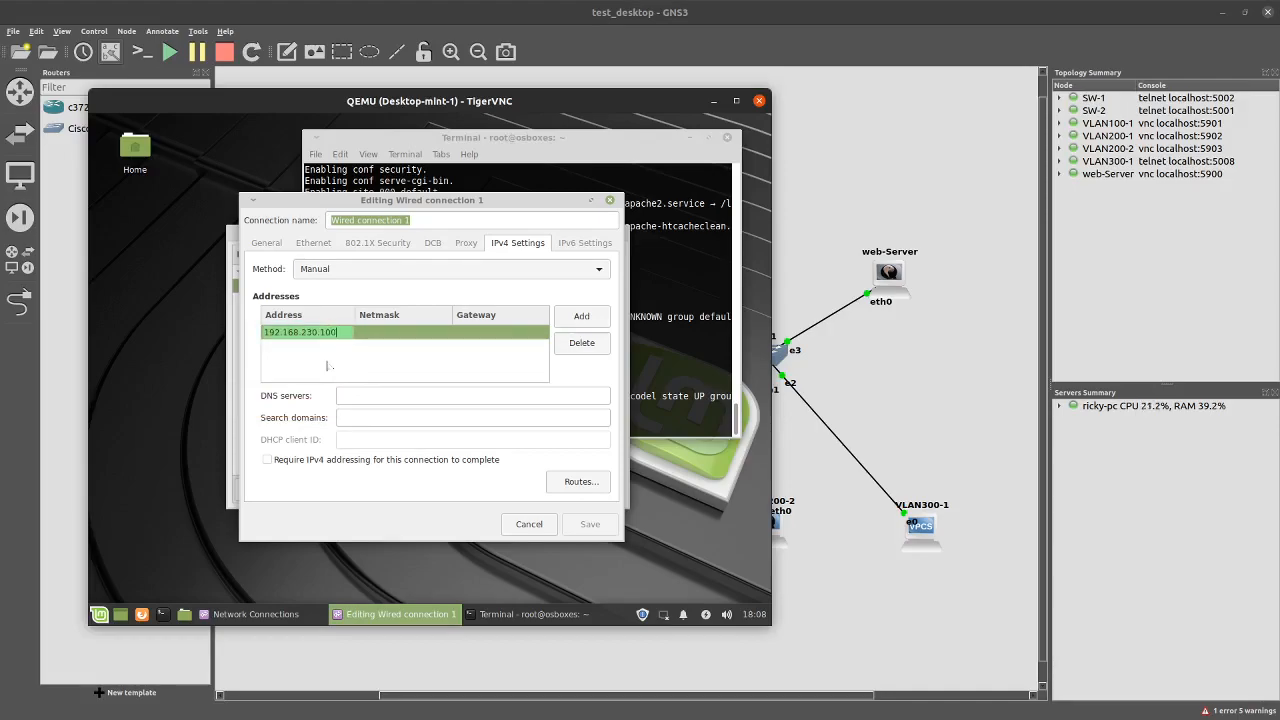
key("Tab")
type("24")
key("Tab")
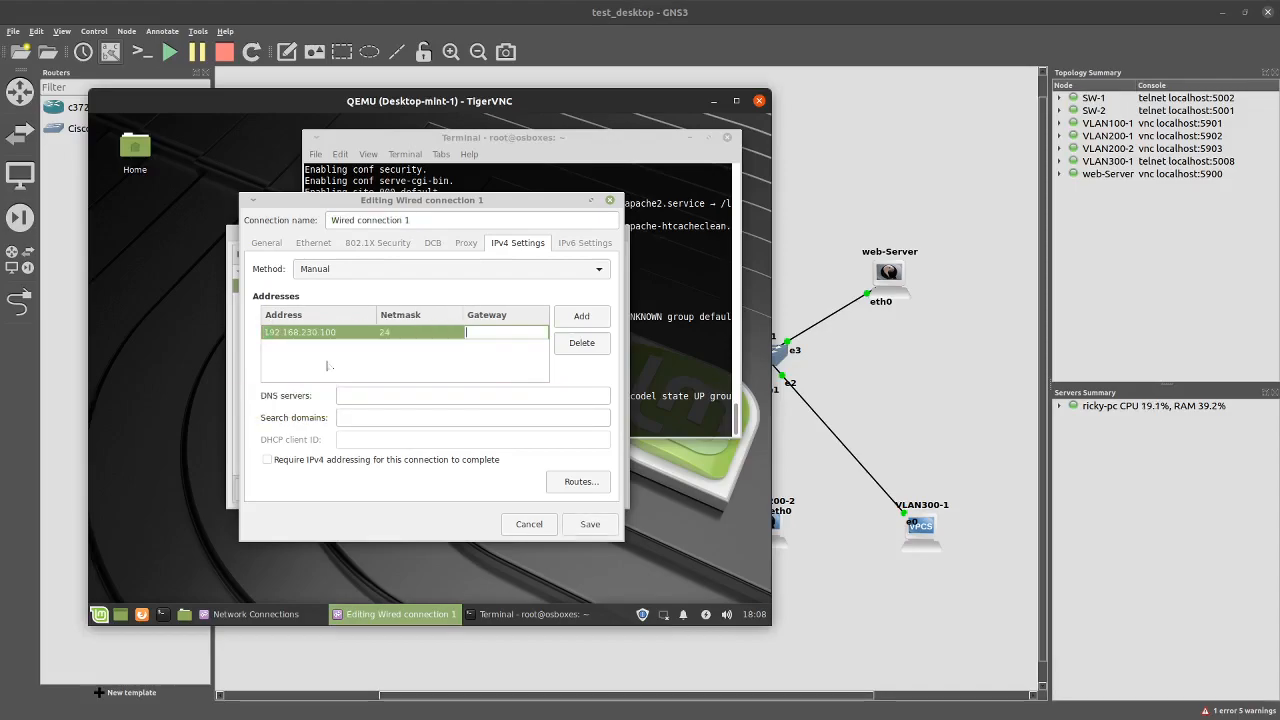
Re-enter address 192.168.230.100, add gateway 192.168.230.254, save, and close the connections list
key("shift+Tab")
key("shift+Tab")
key("BackSpace")
key("Tab")
key("Tab")
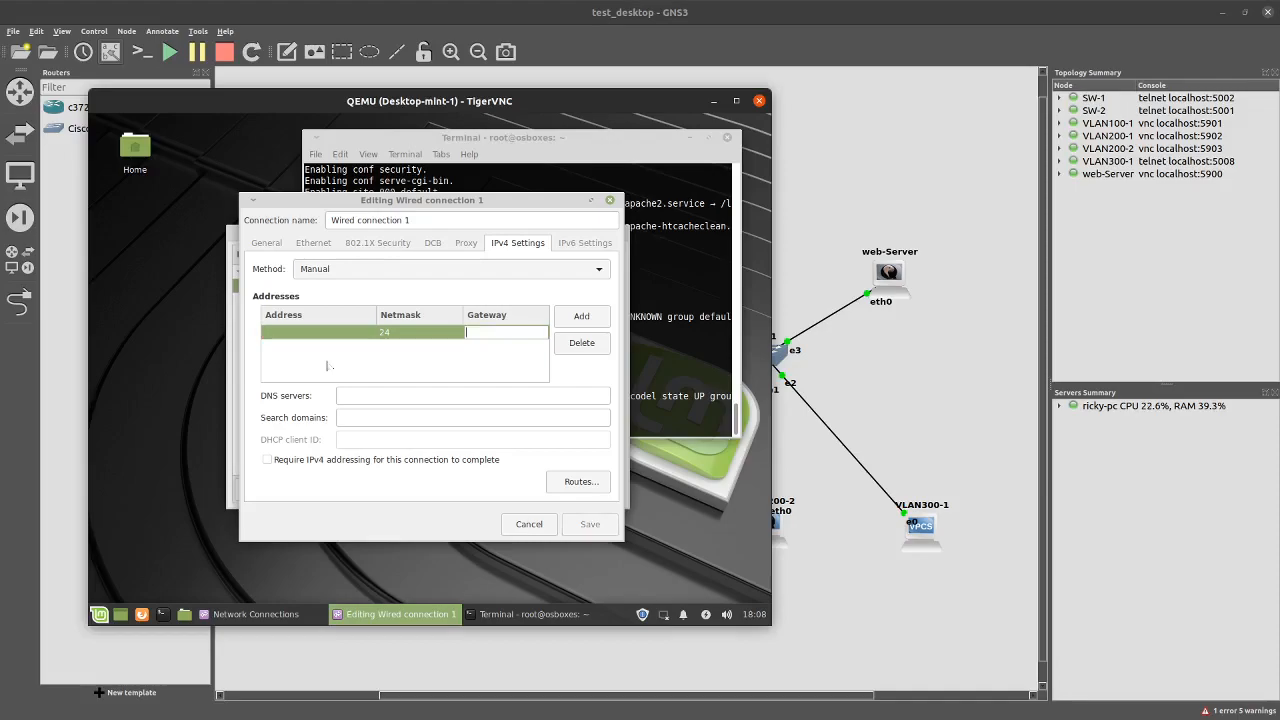
key("shift+Tab")
key("shift+Tab")
key("Tab")
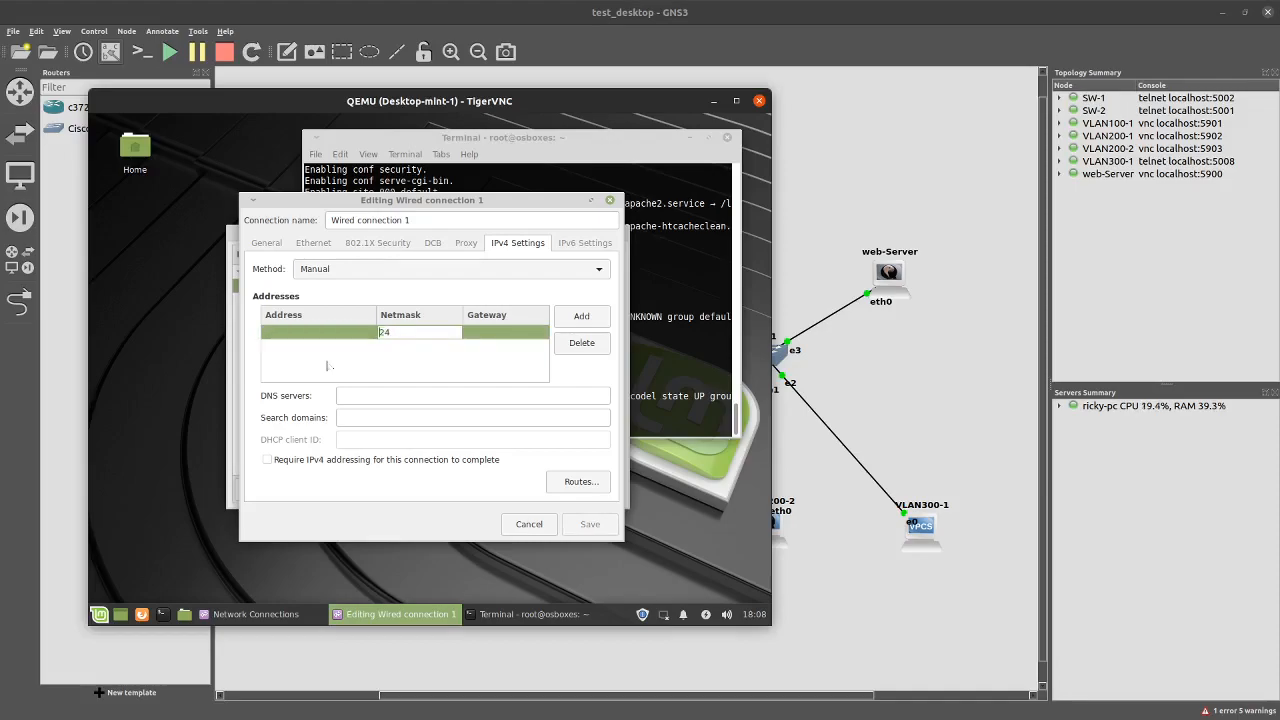
left_click(336, 332)
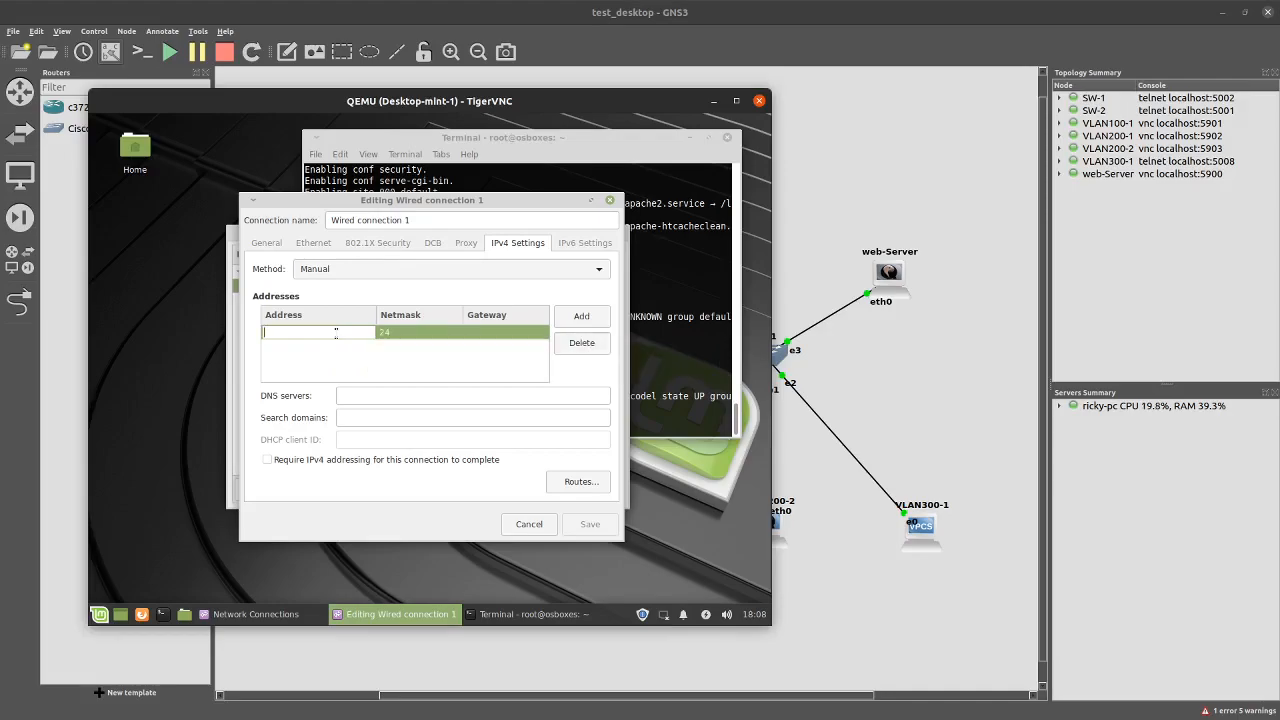
key("Tab")
left_click(336, 334)
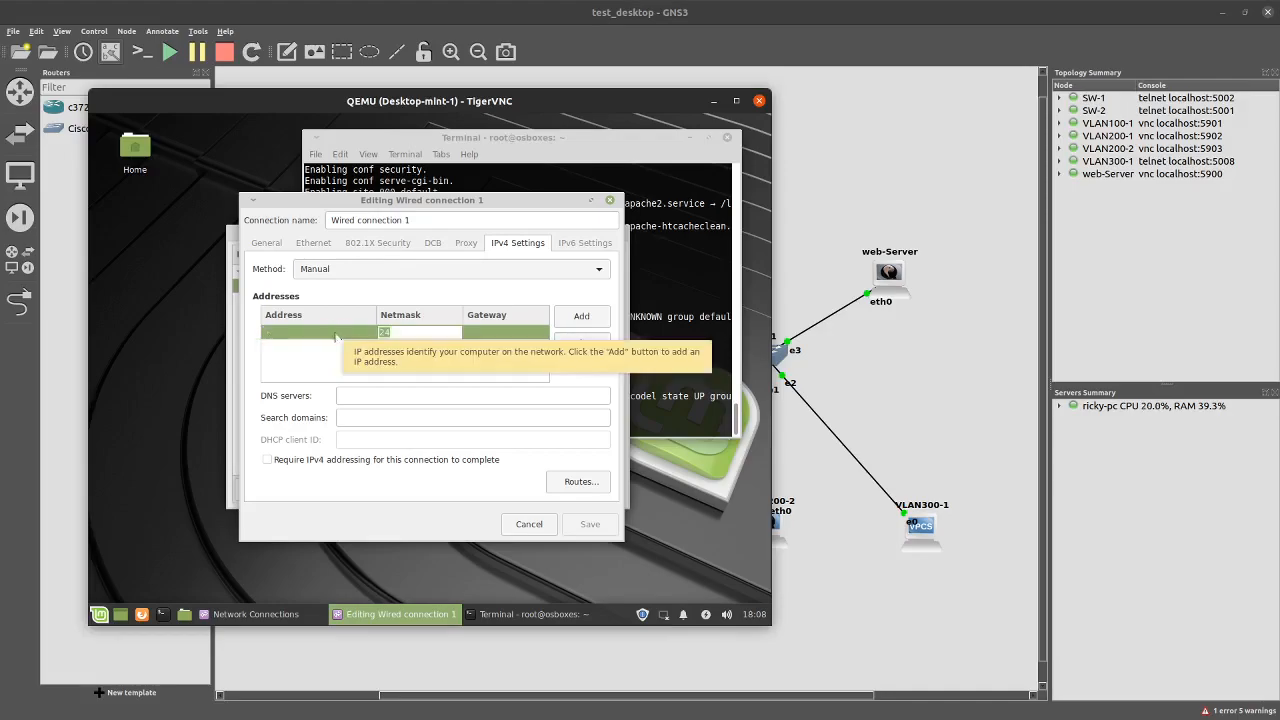
type("192")
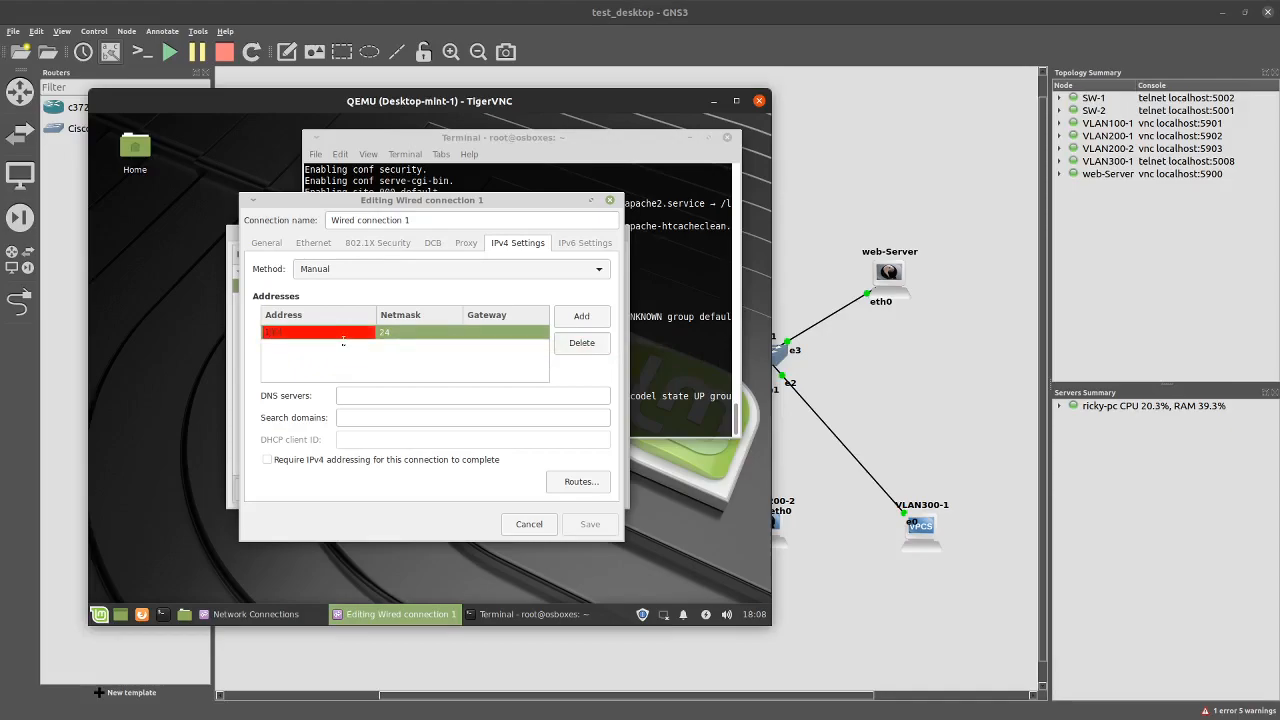
type(".168.230.100")
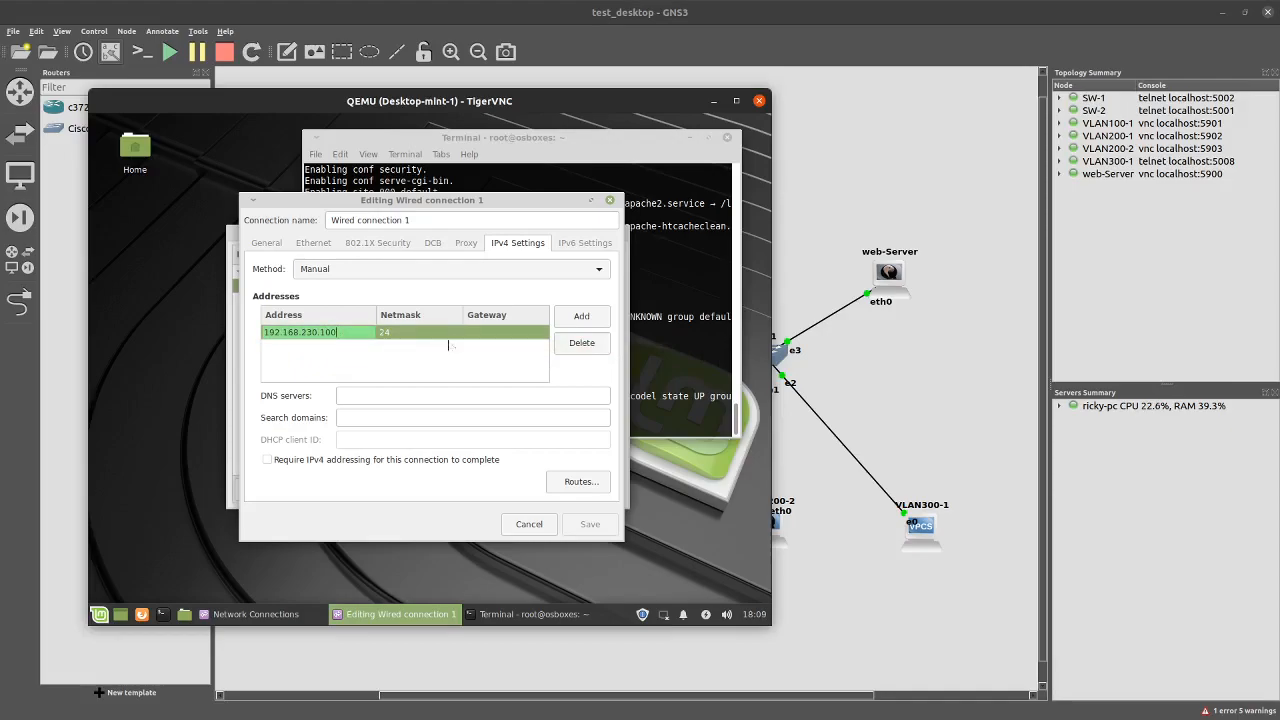
left_click(484, 333)
type("19")
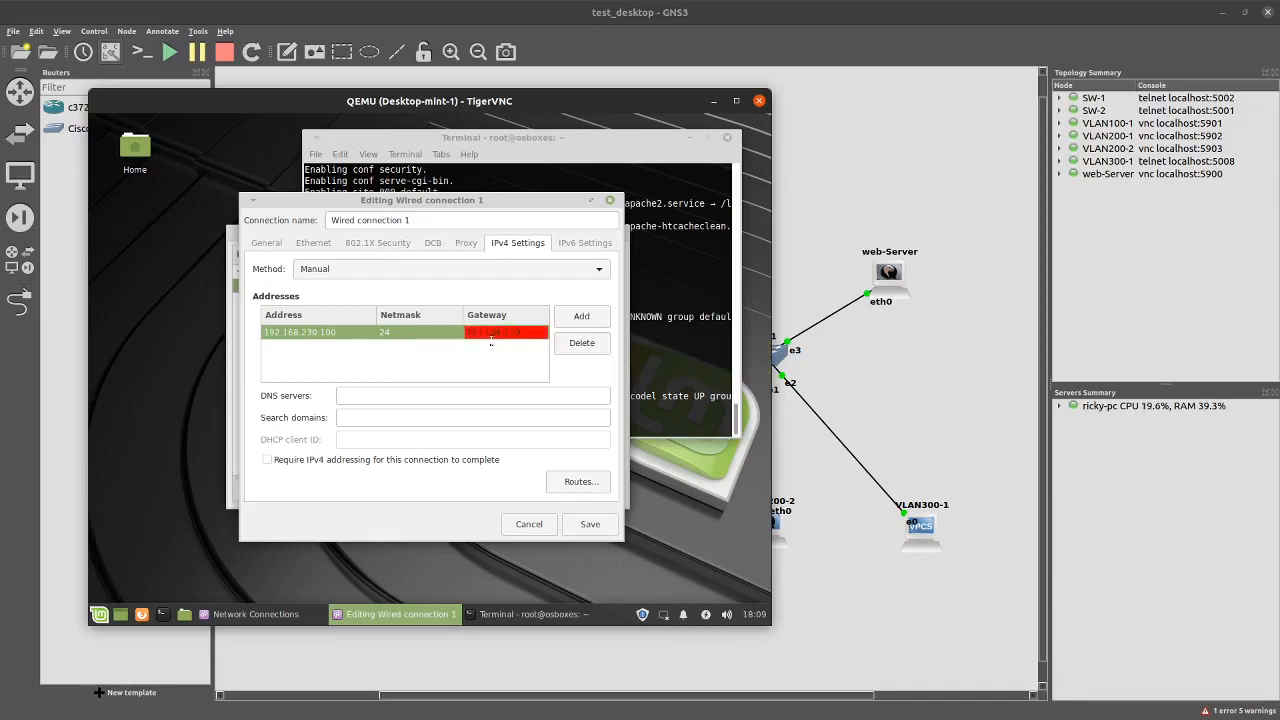
type("2.168.230.254")
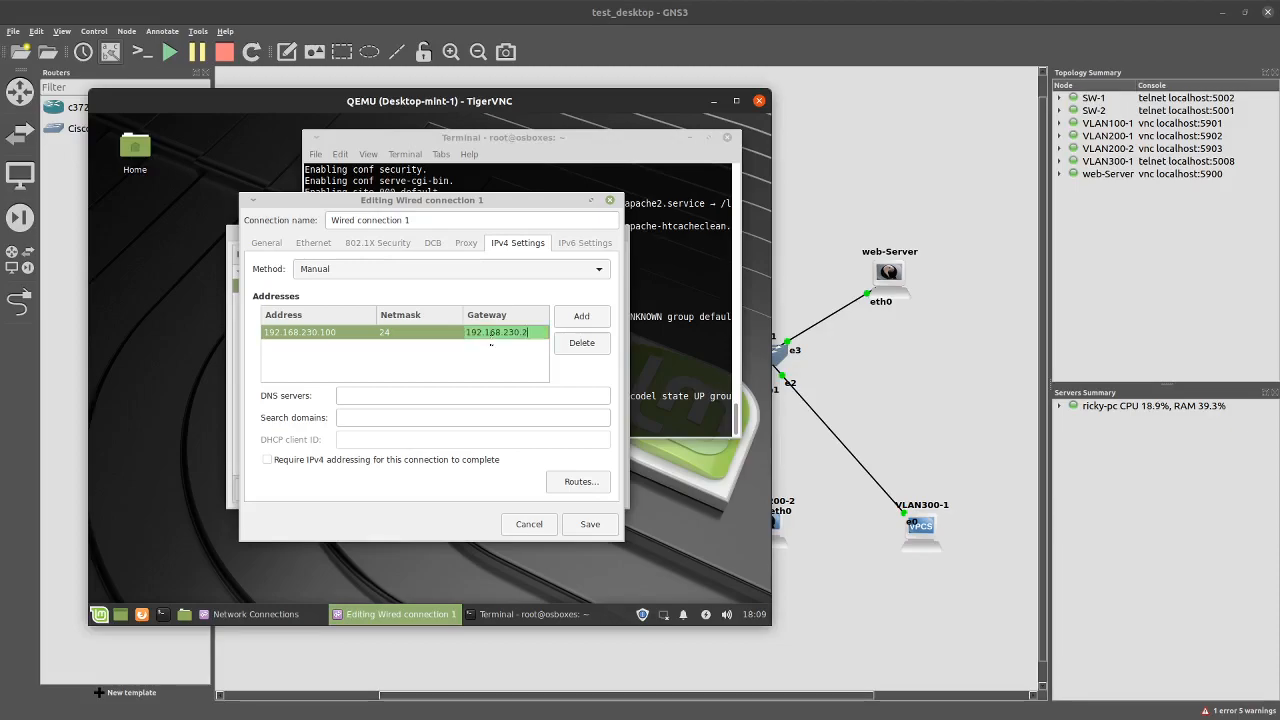
left_click(588, 522)
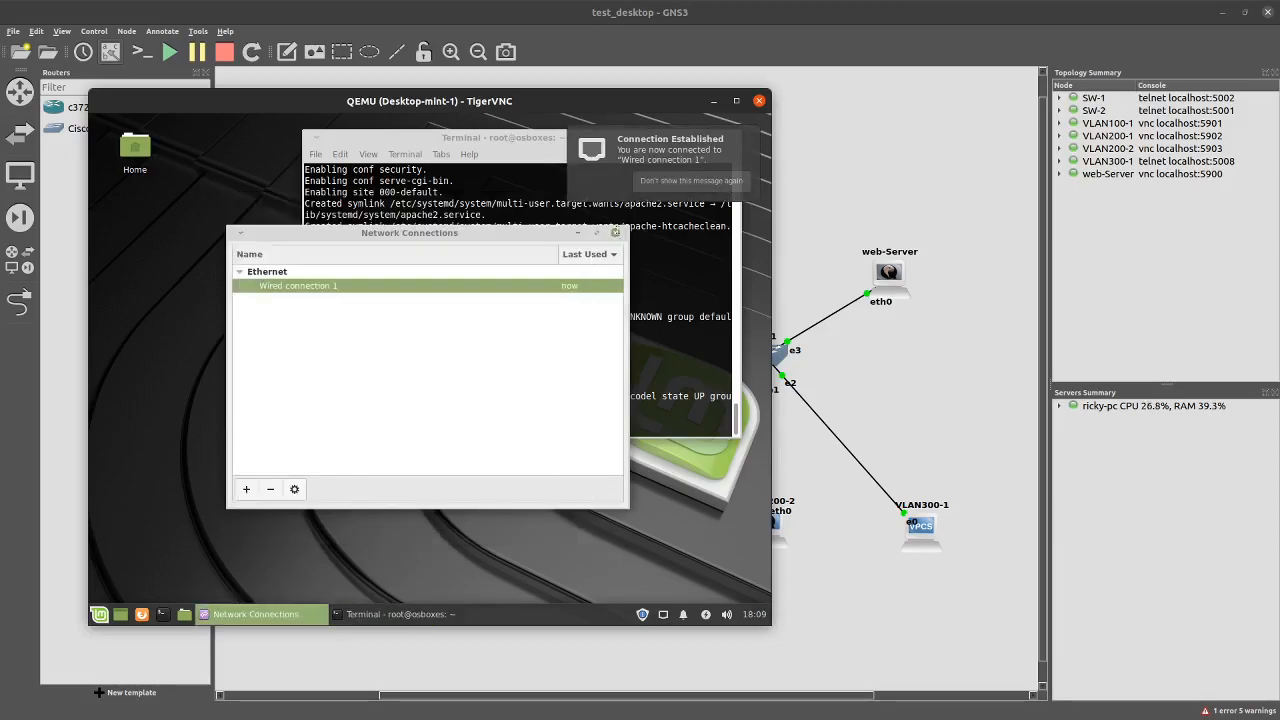
left_click(615, 232)
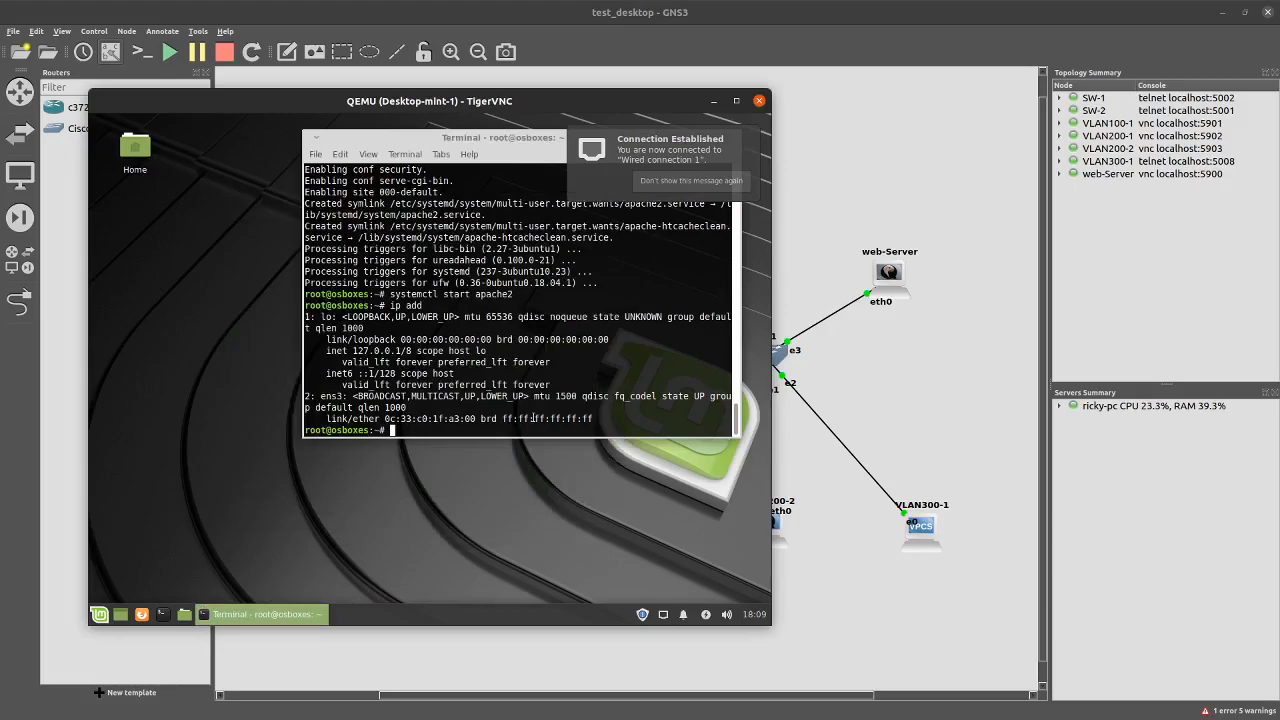
key("Up")
key("Return")
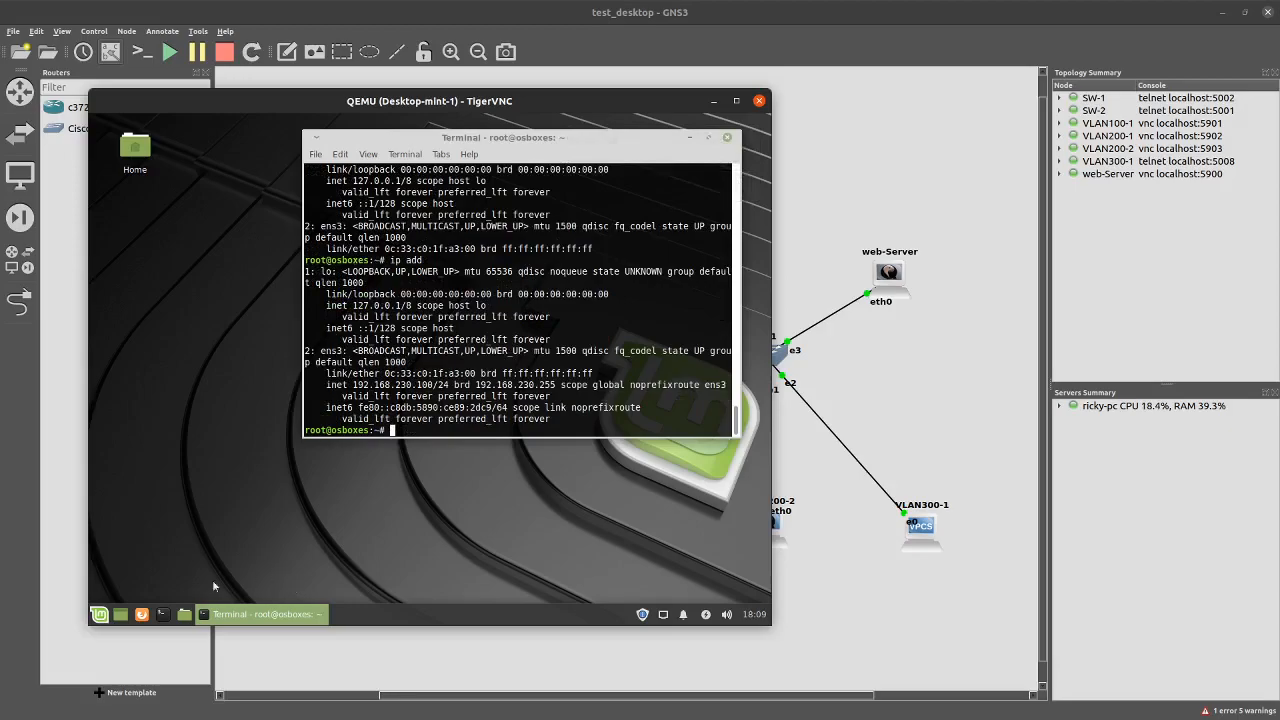
left_click(141, 614)
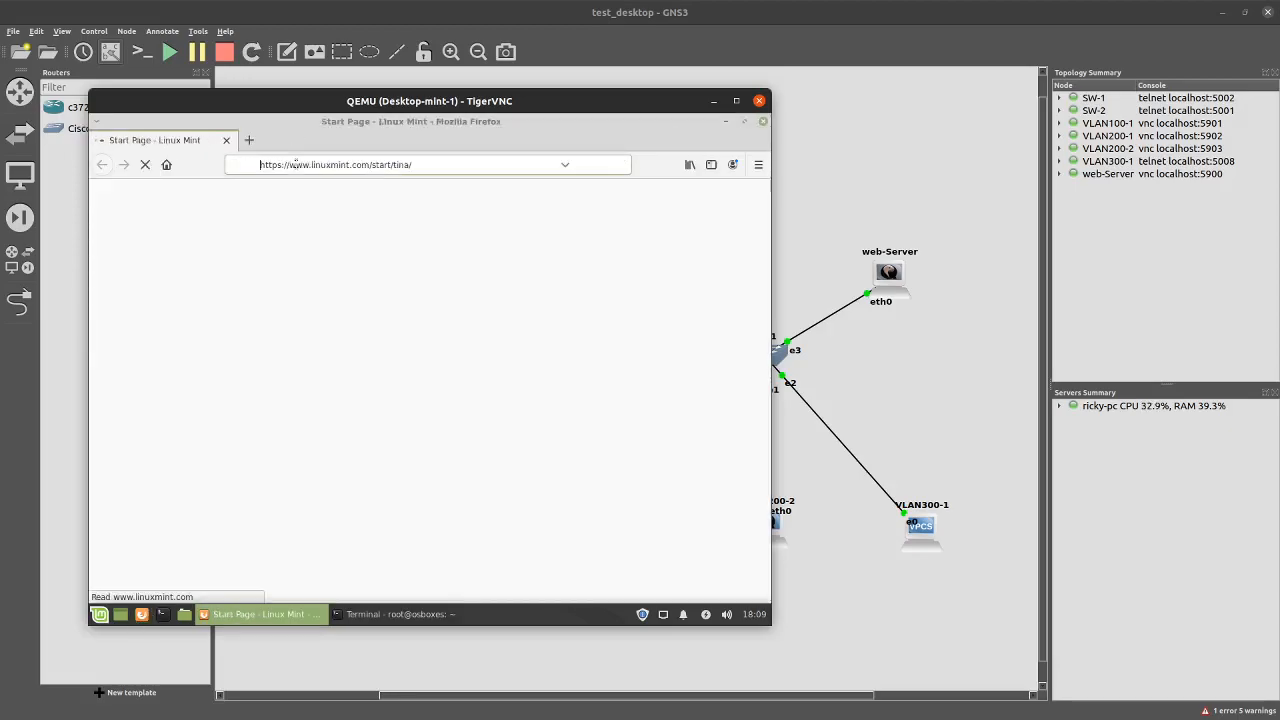
type("localhost")
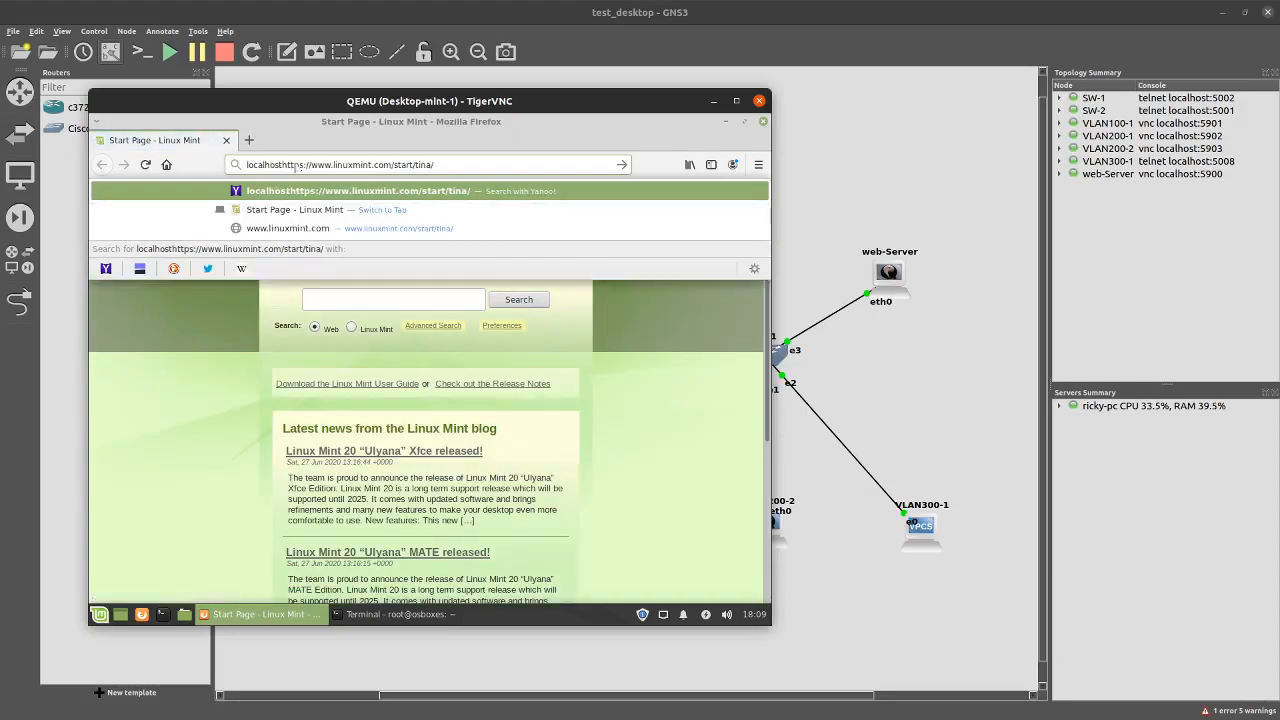
key("Return")
left_click(297, 164)
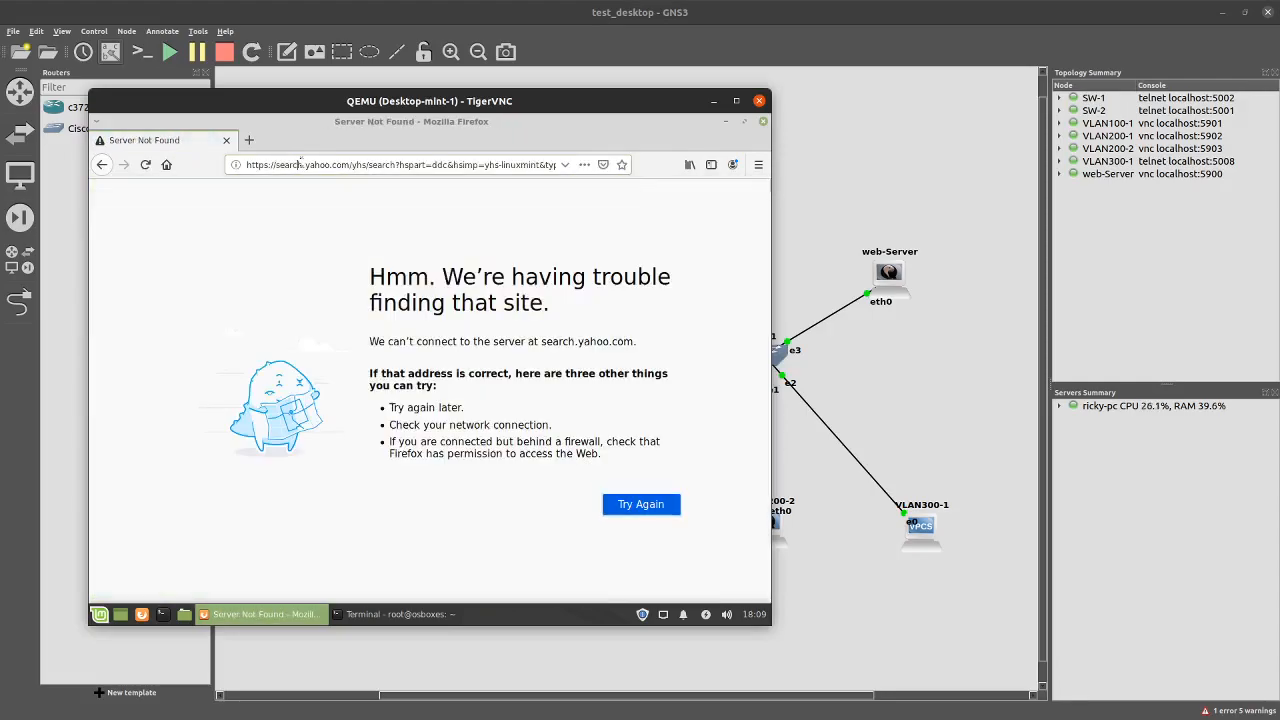
key("ctrl+a")
type("htt")
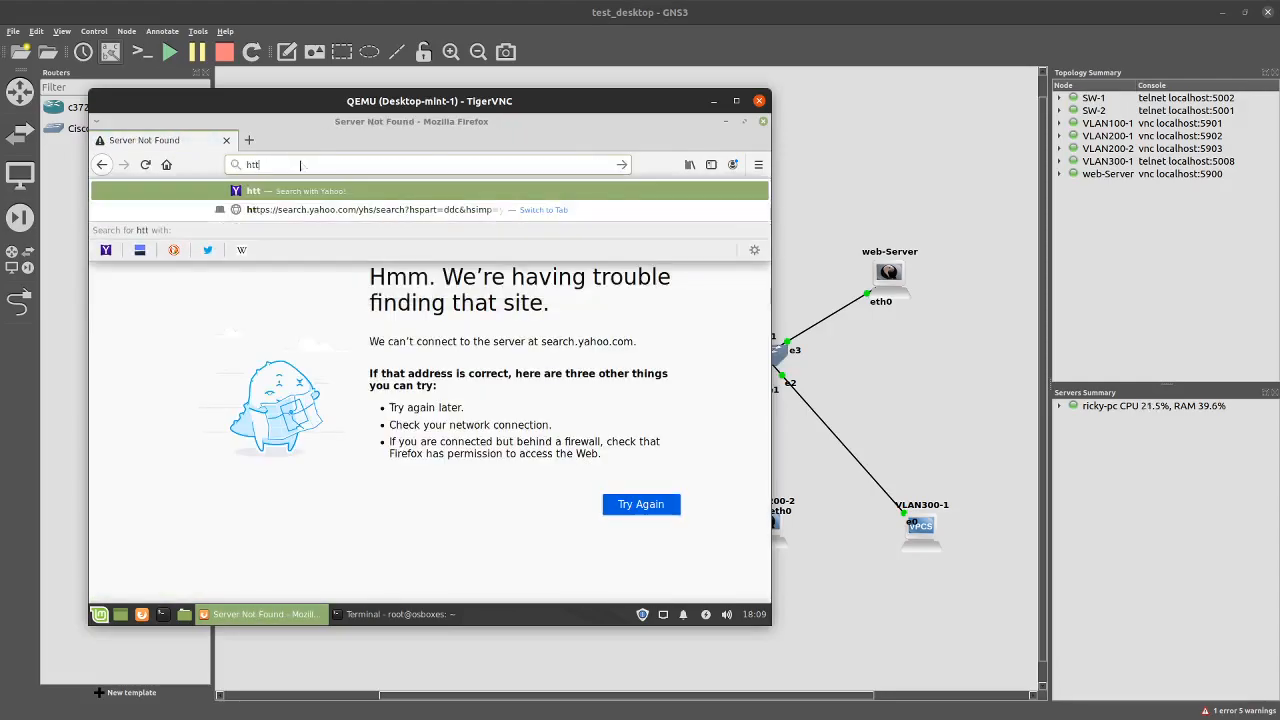
type("p://localhost")
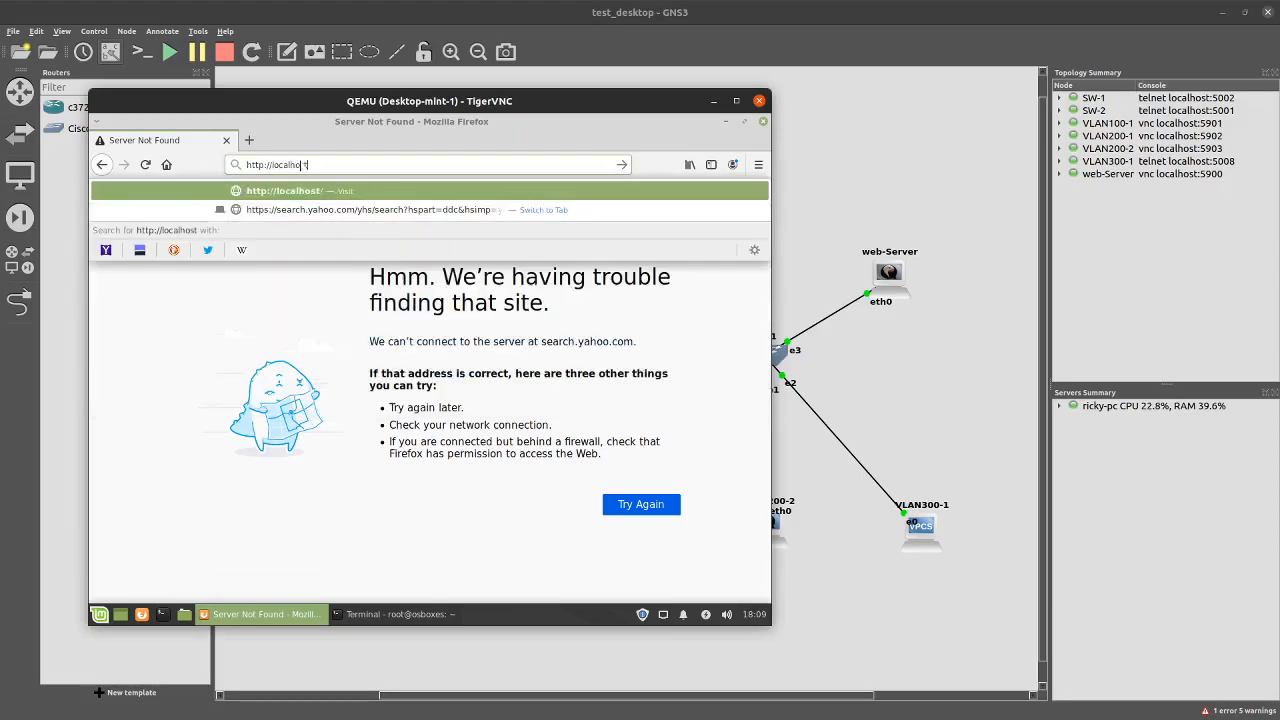
key("Return")
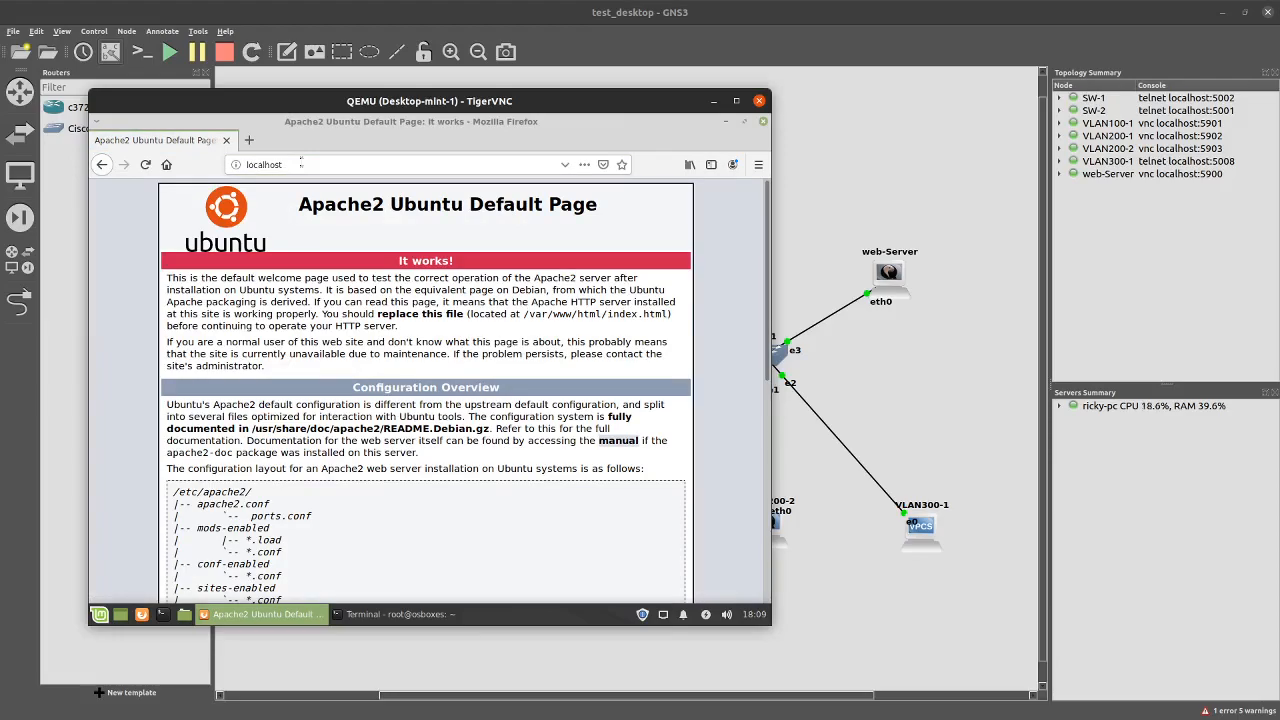
Minimize the web server's browser and console, then open the VLAN100-1 host's console
left_click(725, 121)
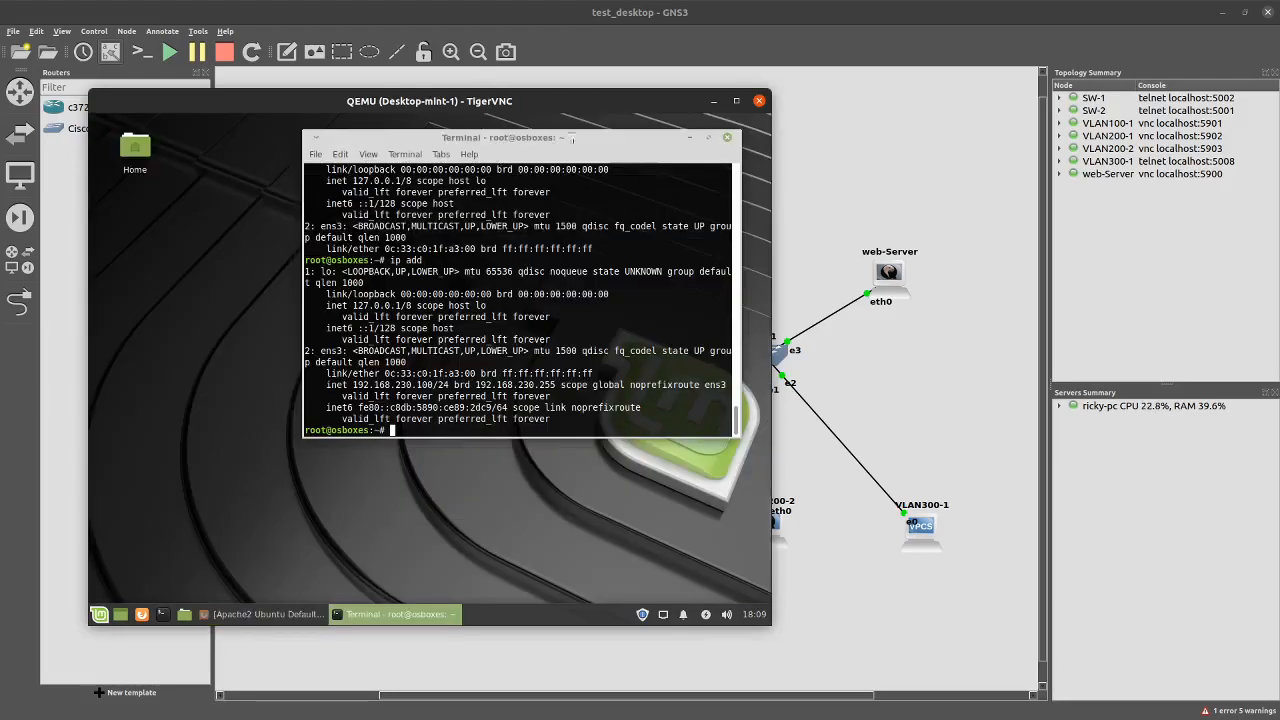
left_click_drag(714, 105, 823, 136)
left_click(824, 134)
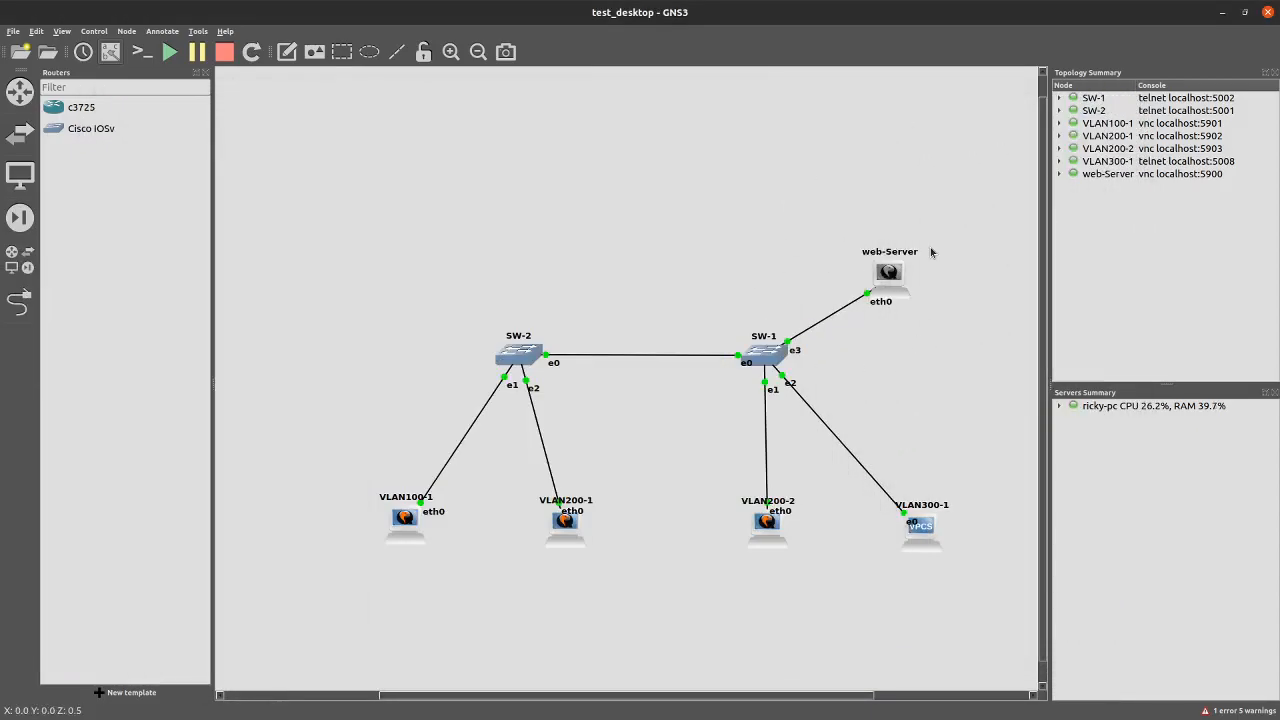
double_click(418, 524)
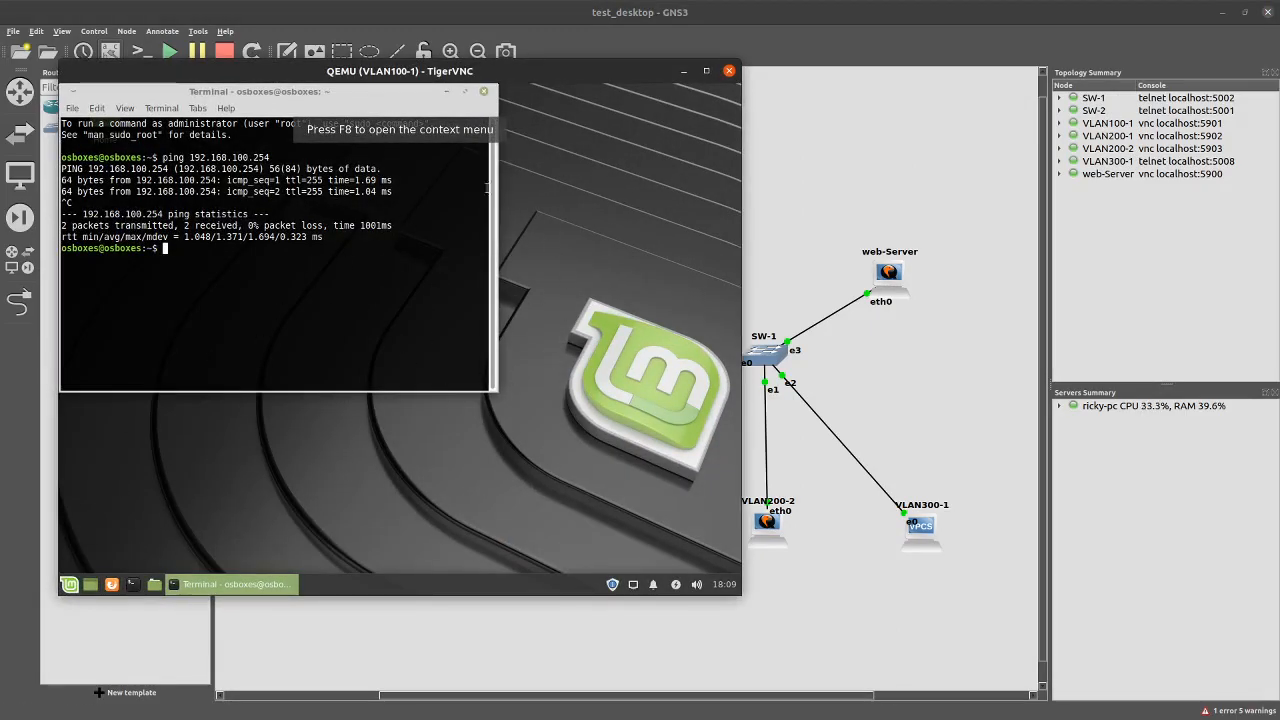
left_click(112, 586)
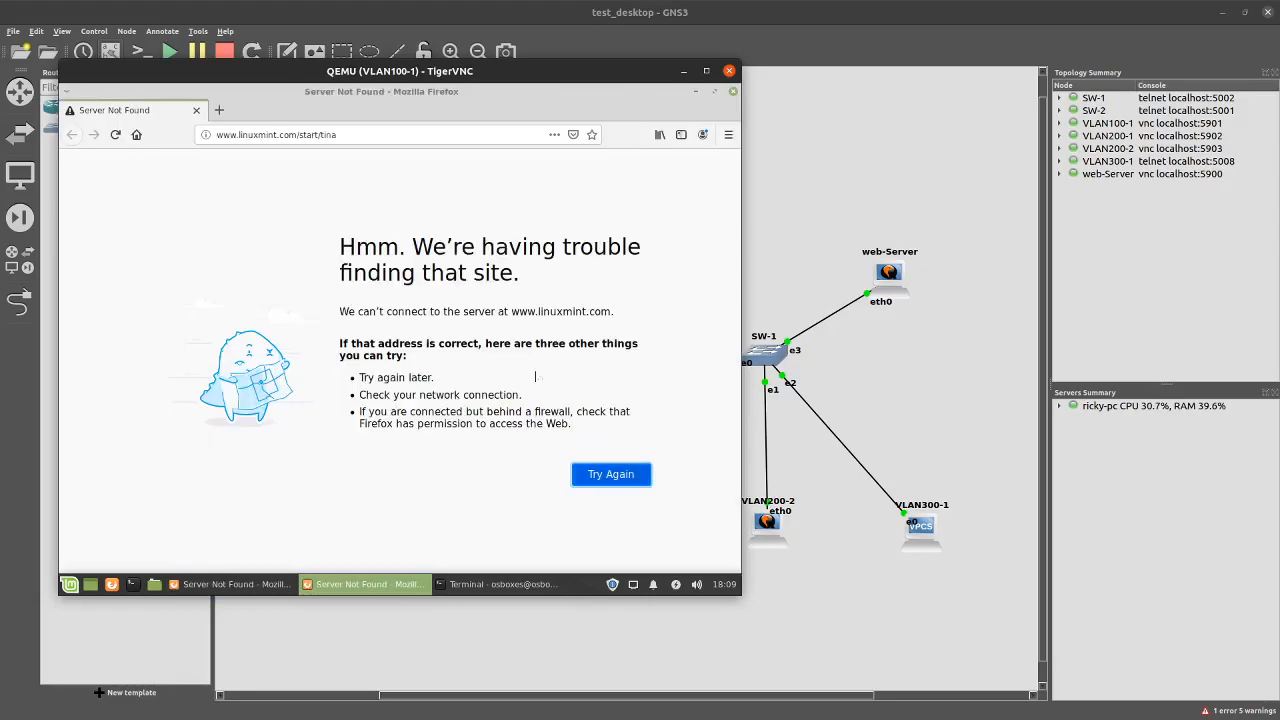
left_click(393, 593)
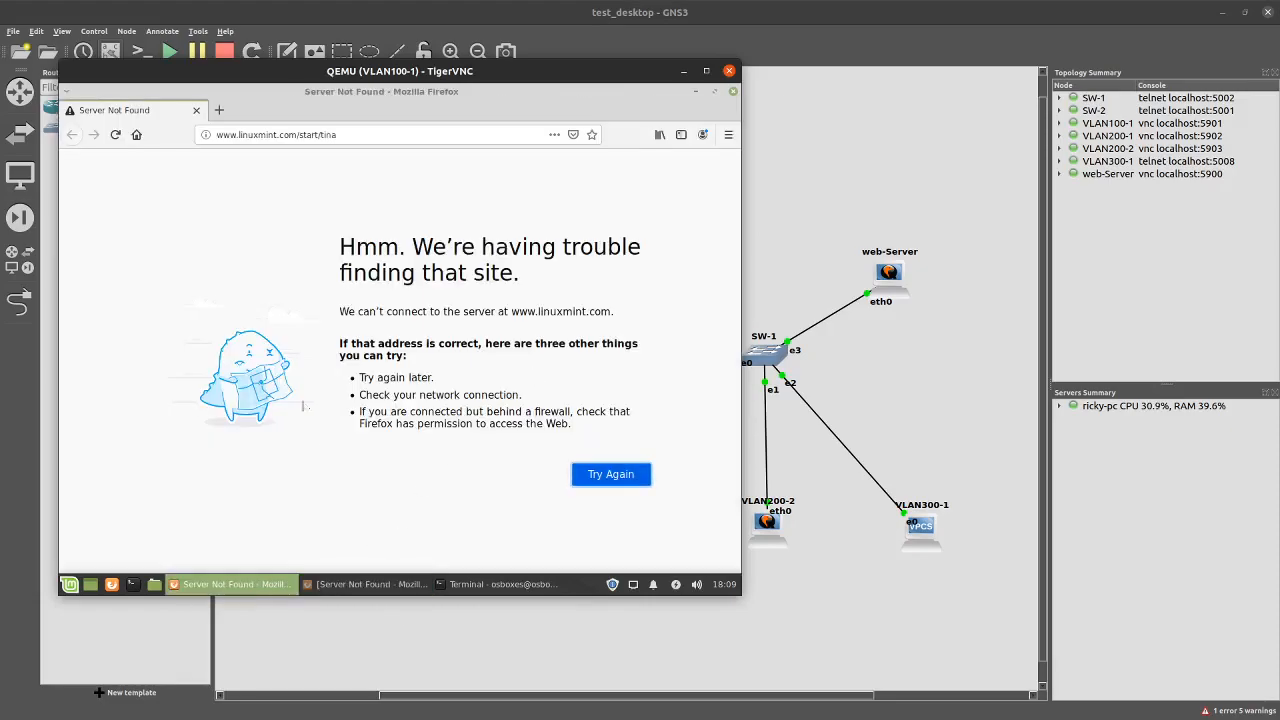
left_click(732, 91)
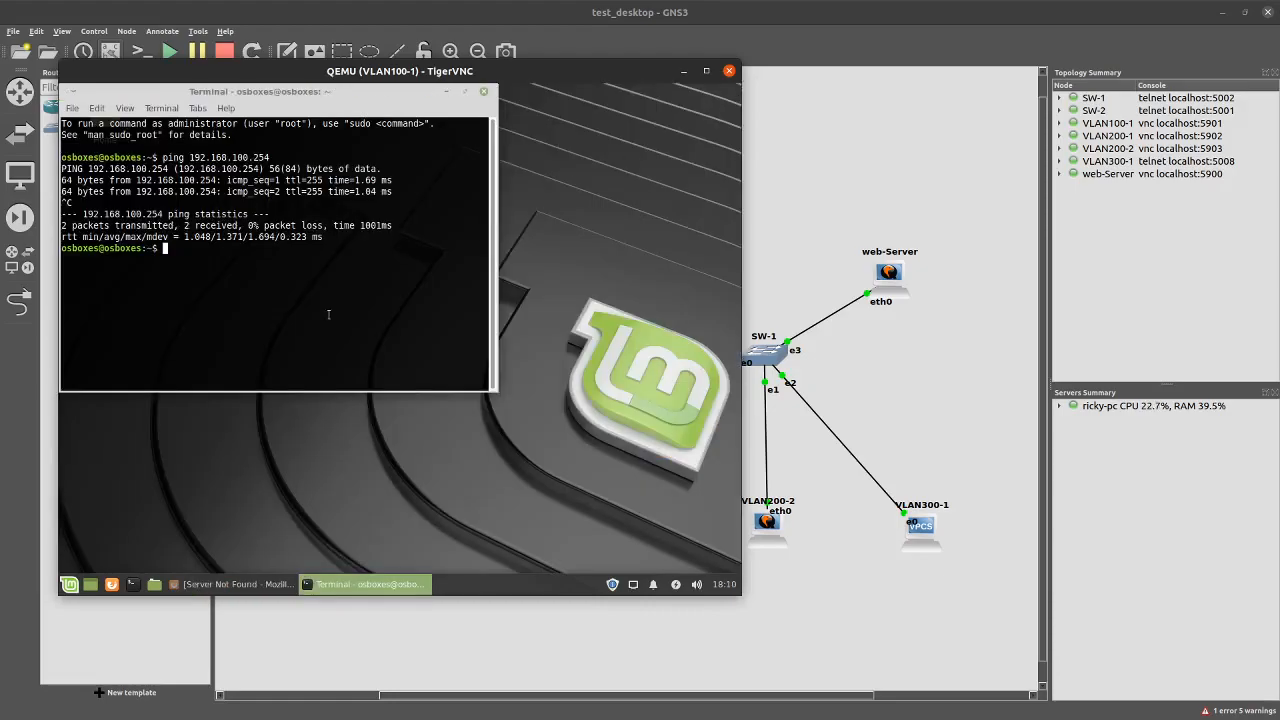
left_click(232, 584)
left_click(356, 143)
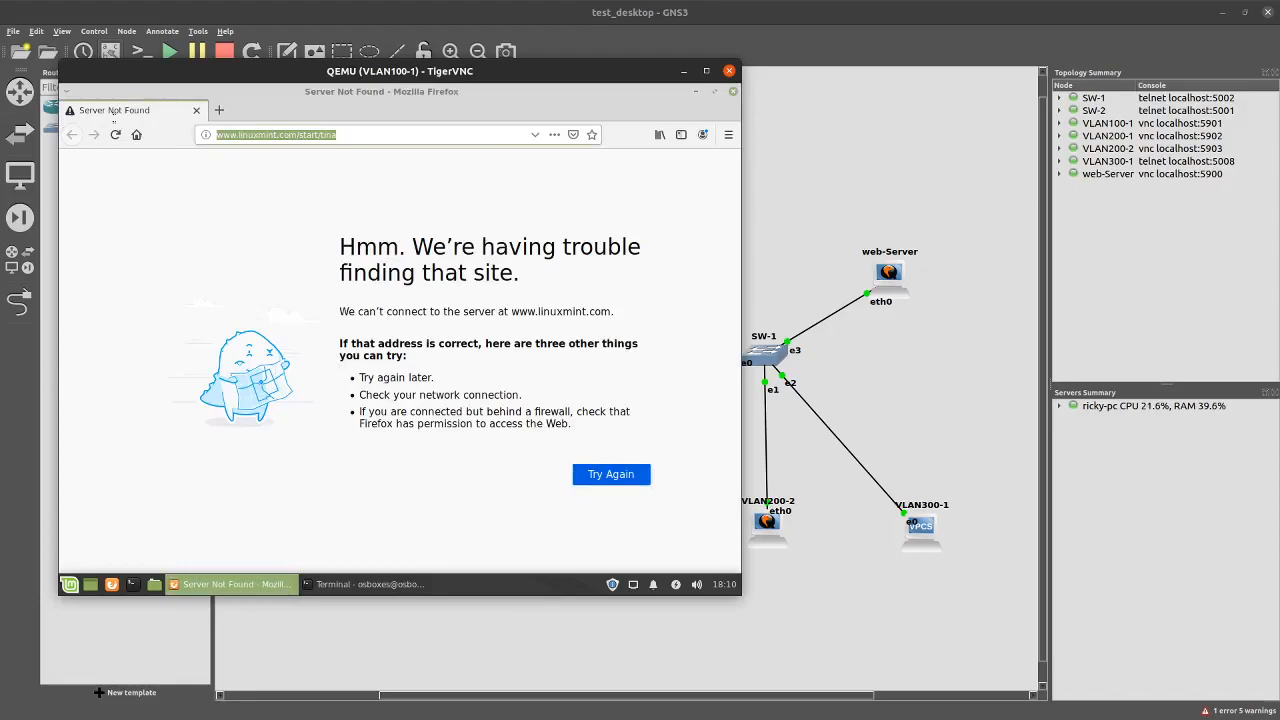
type("http://")
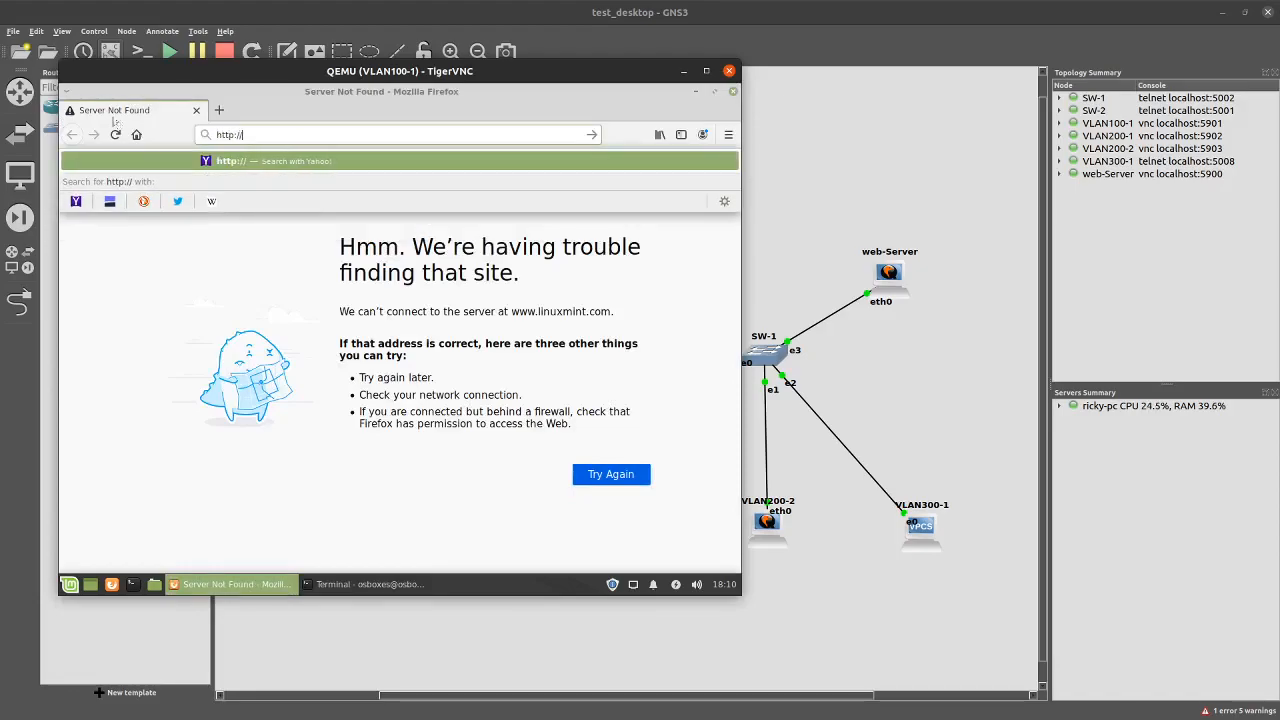
type("192.16")
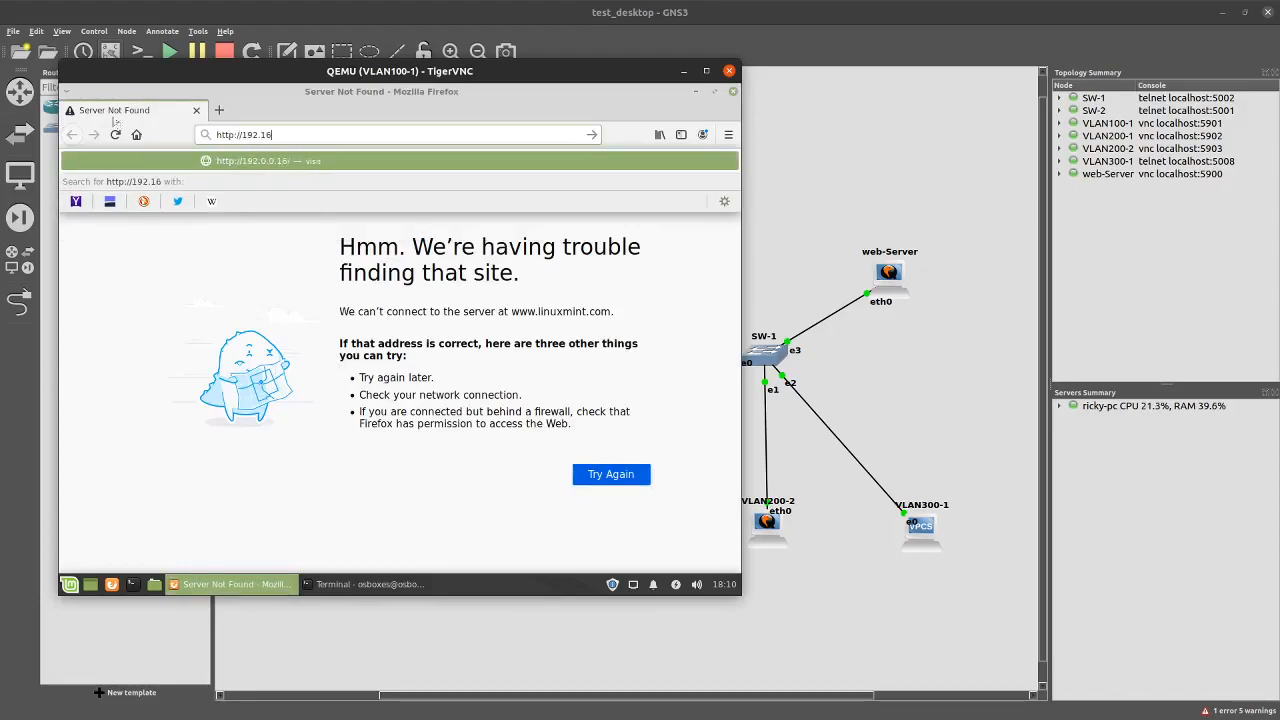
type("8.1")
key("BackSpace")
type("230")
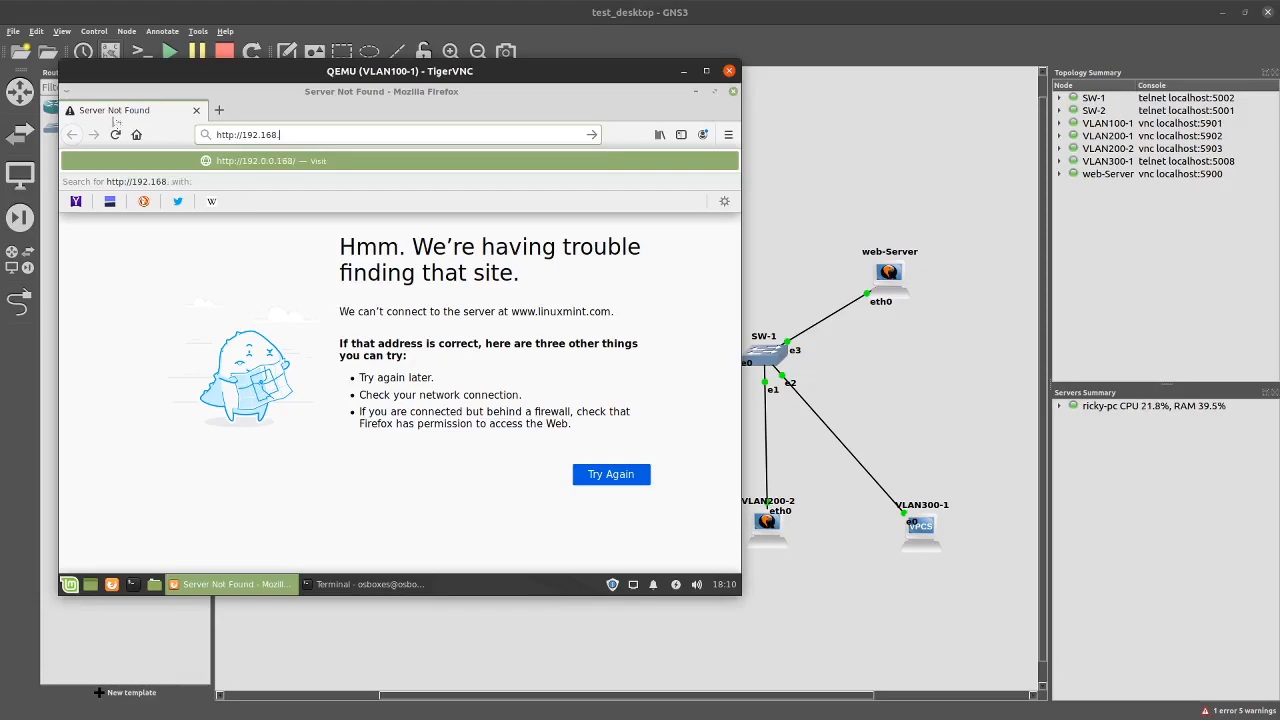
type(".100")
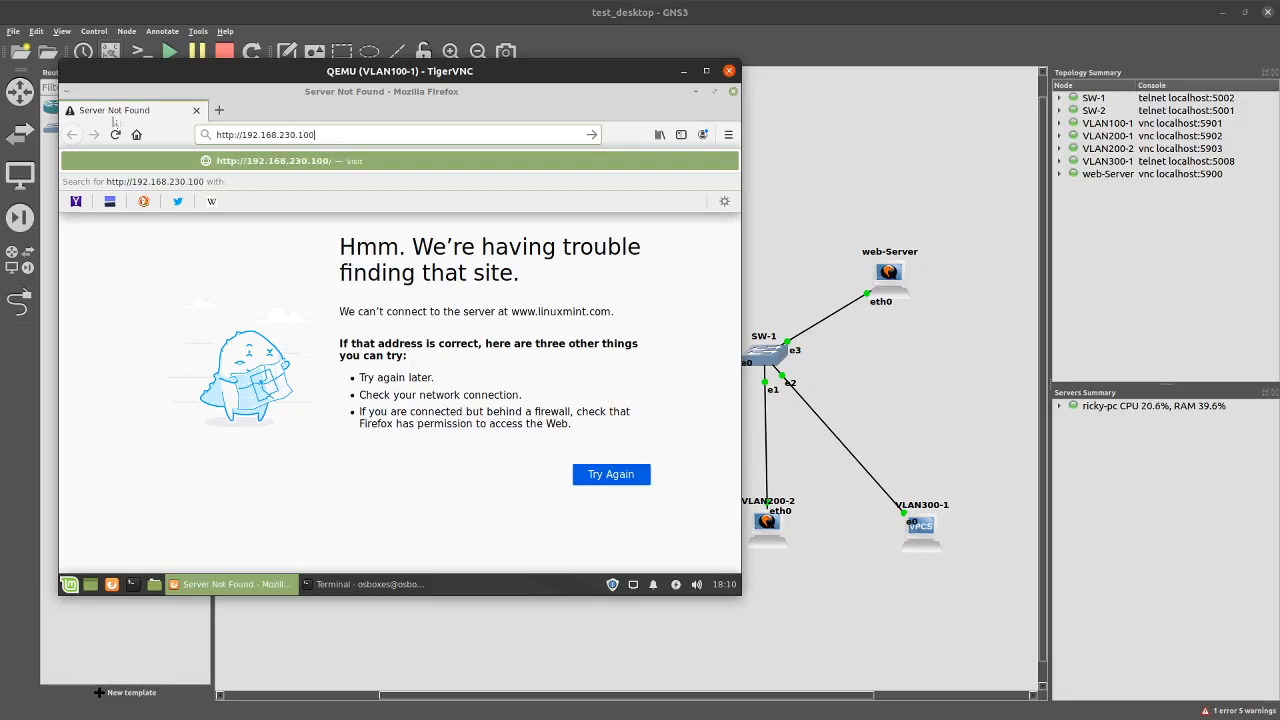
key("Return")
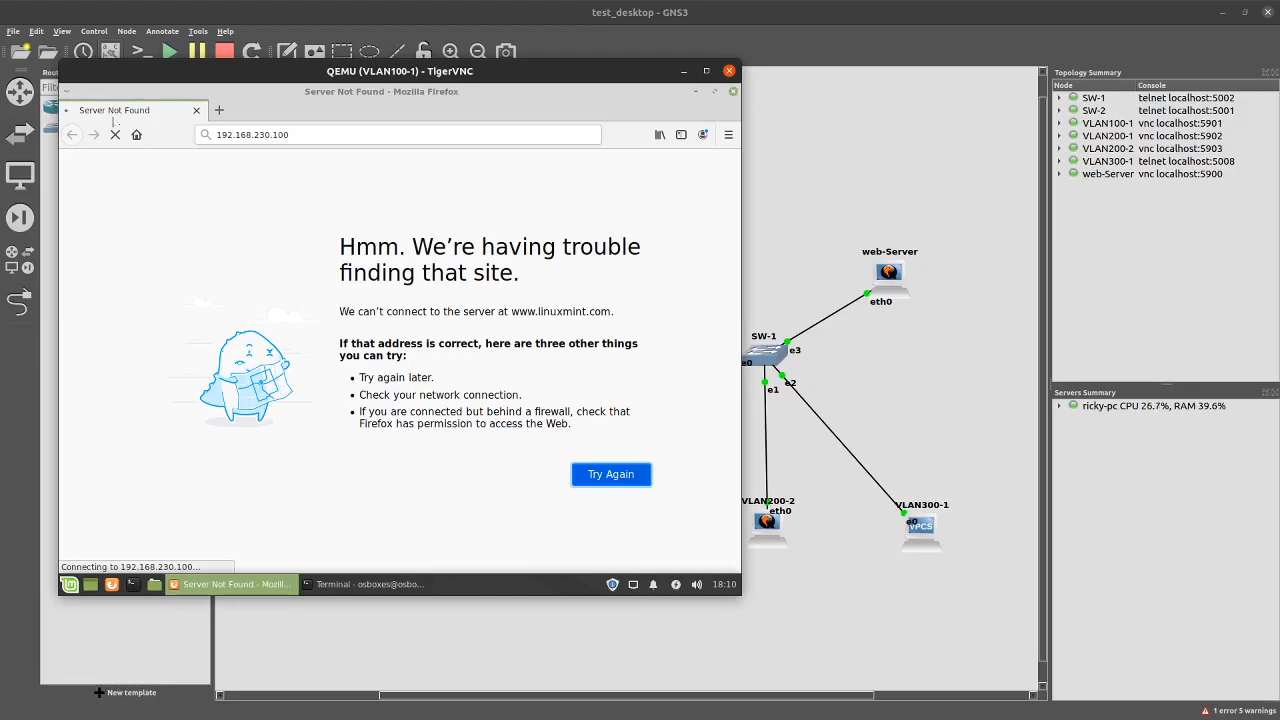
Ping the gateway 192.168.230.254 from the VLAN100-1 terminal and stop it after replies
left_click(363, 584)
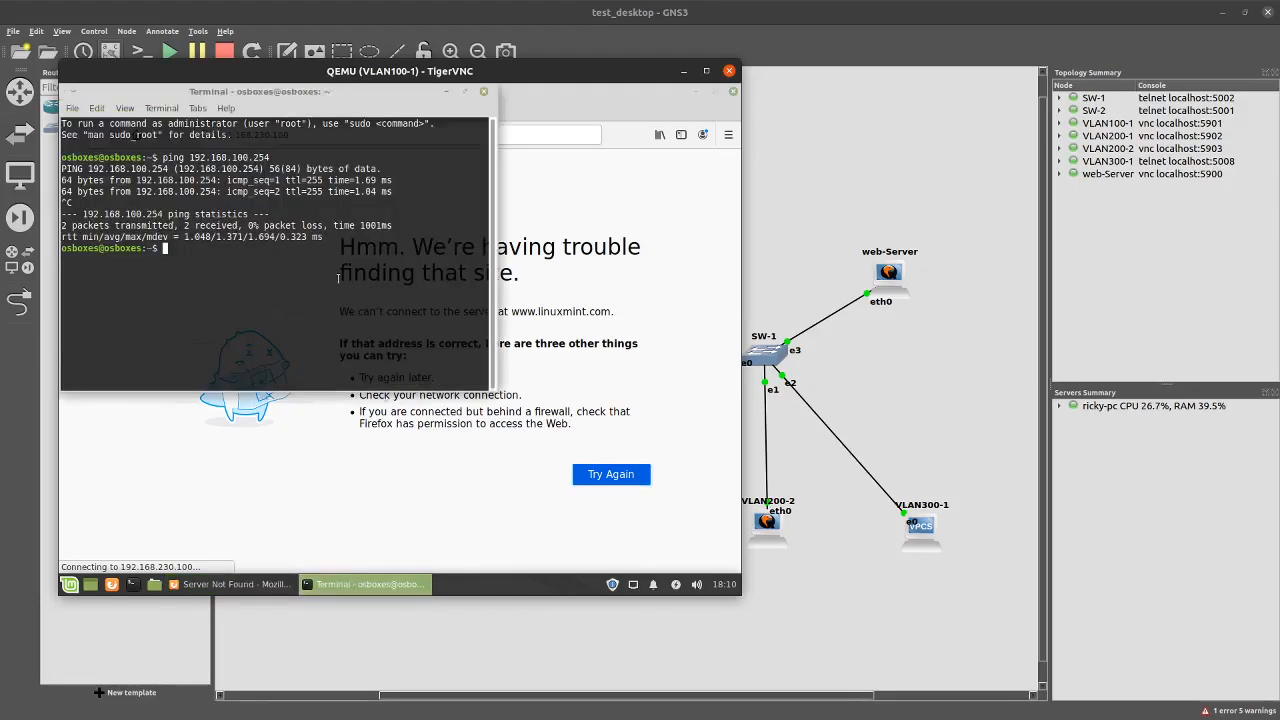
type("ping 192.168.230.254")
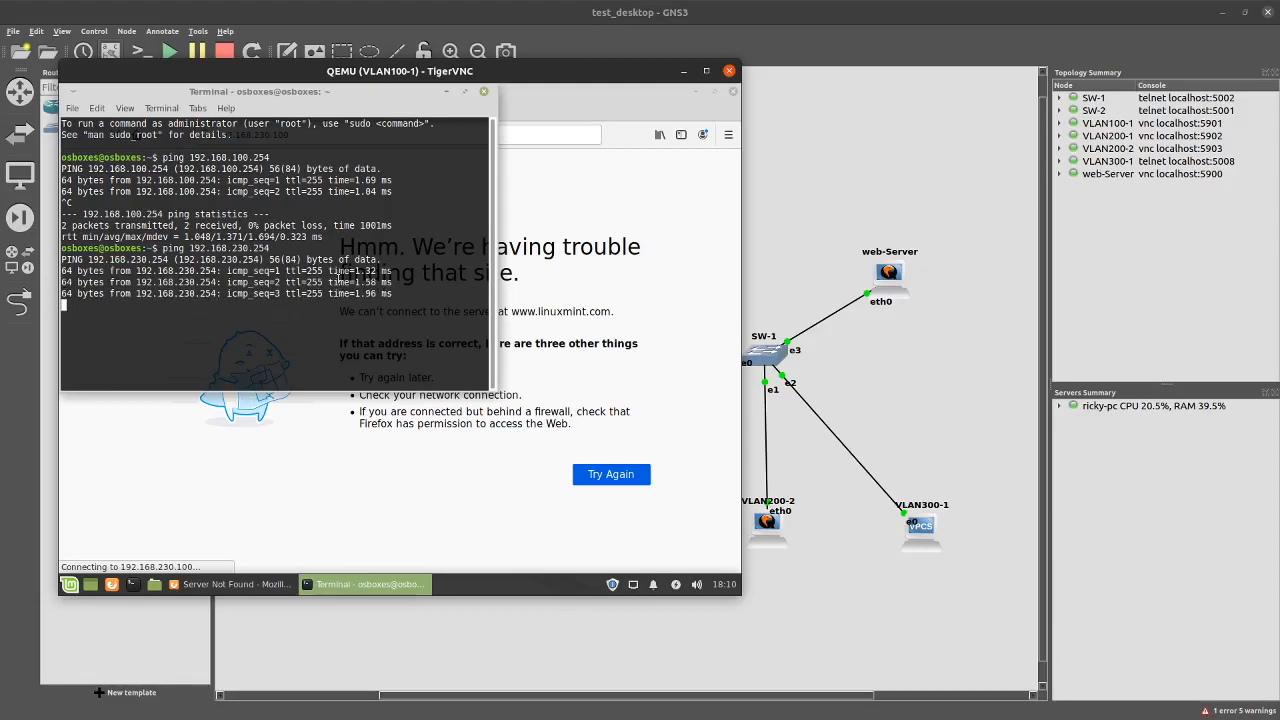
key("ctrl+c")
Edit the previous command to ping the web server at 192.168.230.100
key("Up")
key("BackSpace")
key("BackSpace")
key("BackSpace")
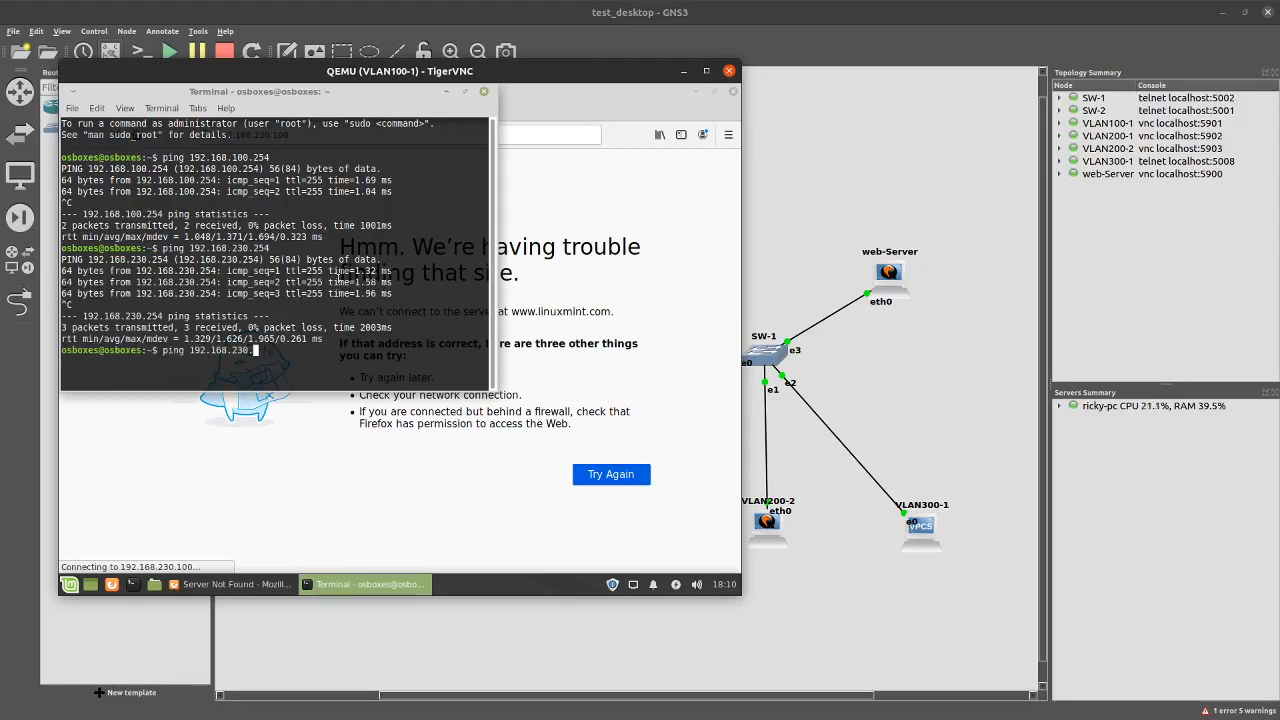
type("100")
key("Return")
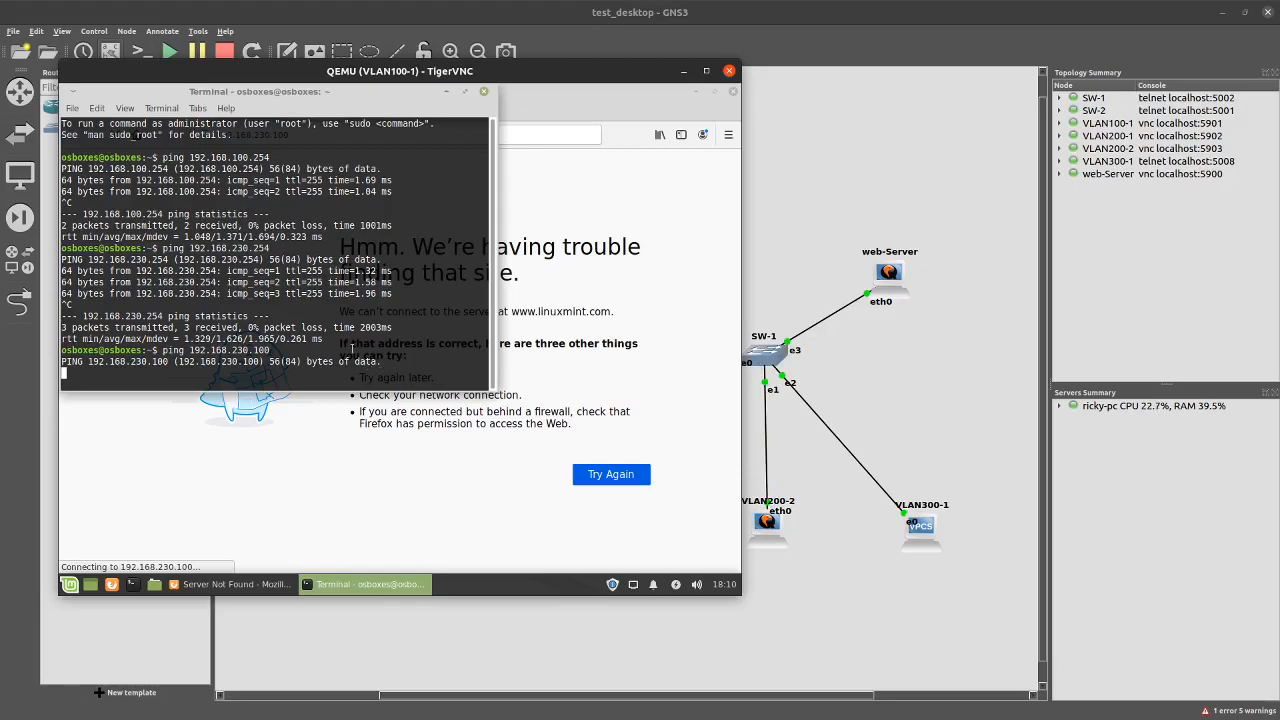
Stop the ping and re-run ping 192.168.230.100 from VLAN100-1, which still gets no replies
key("ctrl+c")
key("Up")
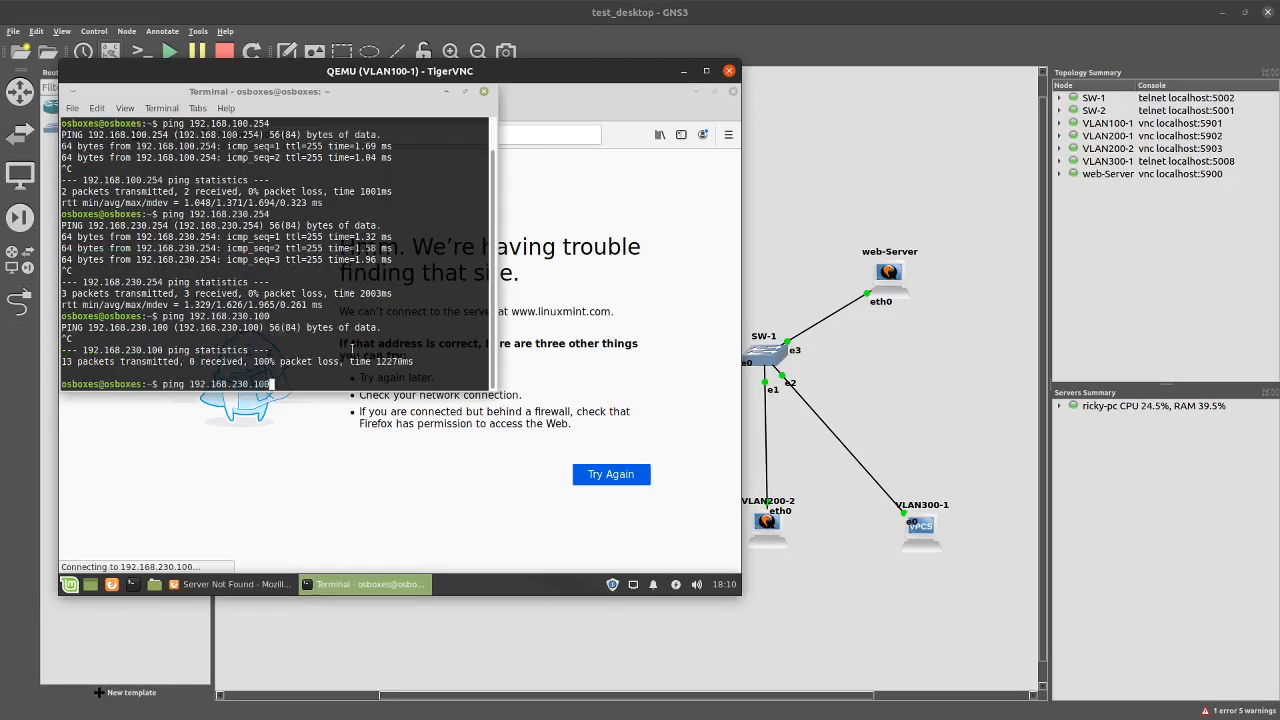
key("Return")
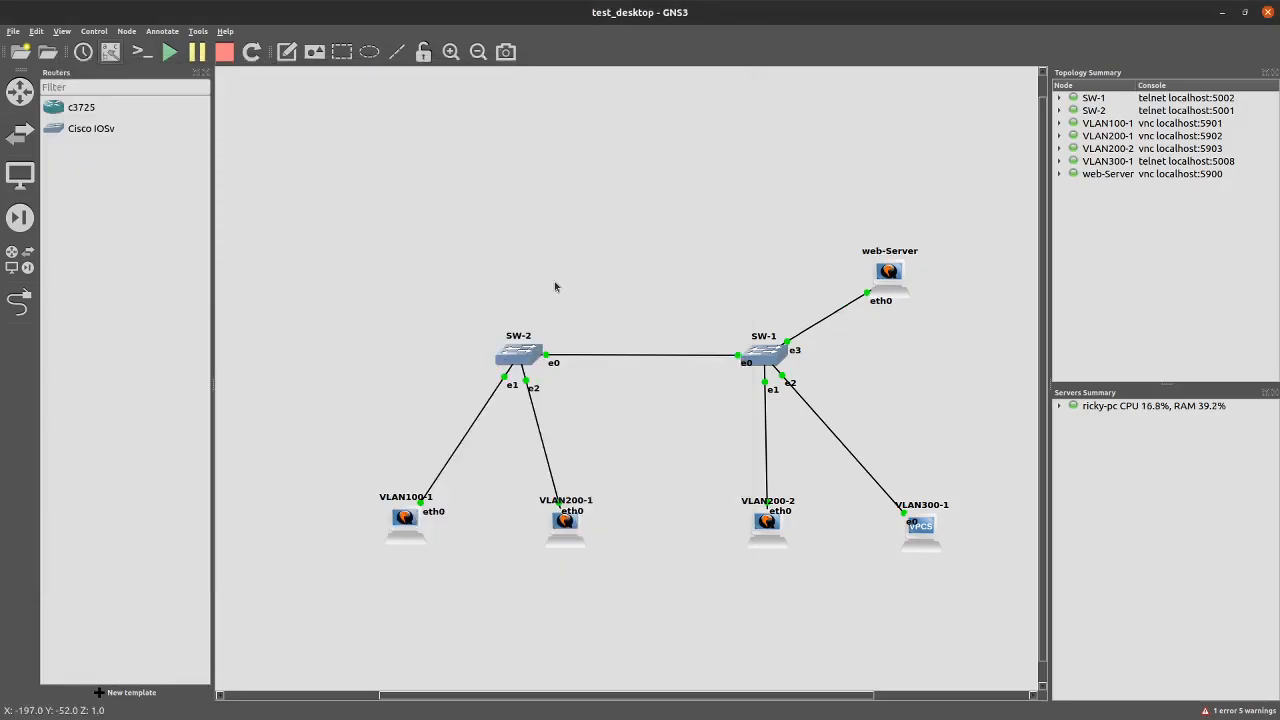
On the SW-1 console, enter privileged mode with en, then global configuration with config t
key("alt+Tab")
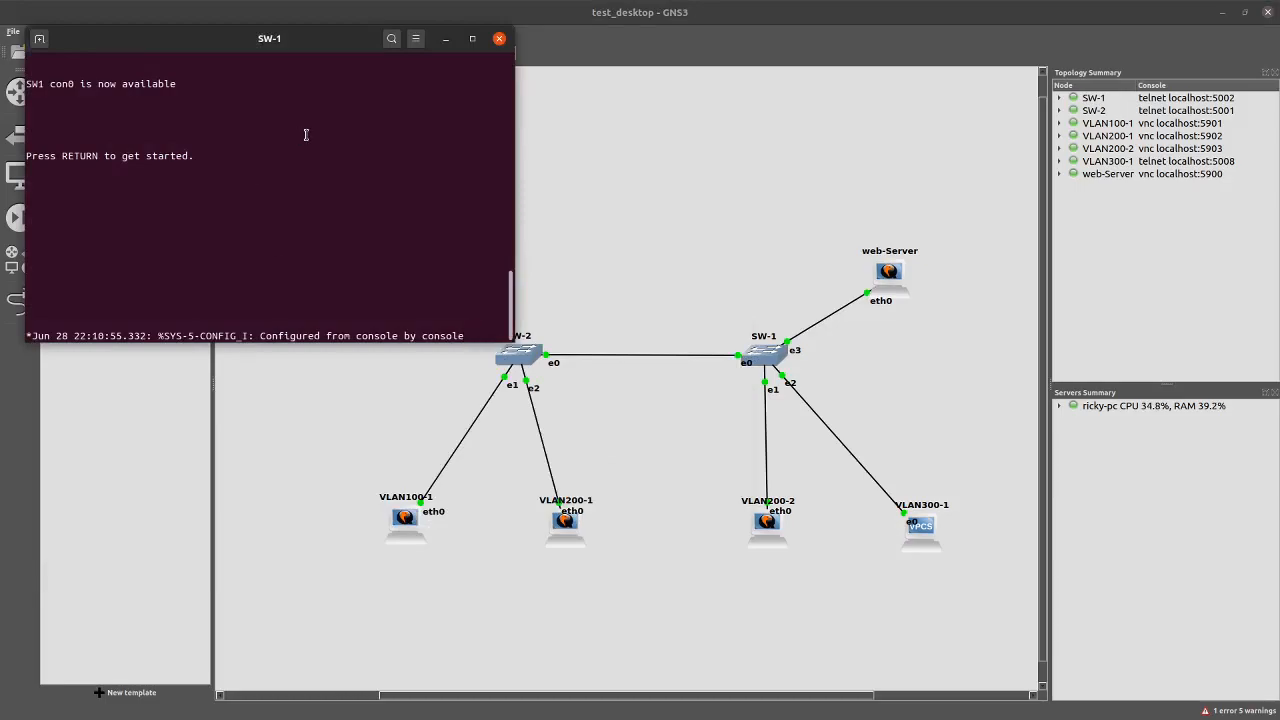
key("Return")
key("Return")
key("Return")
key("Return")
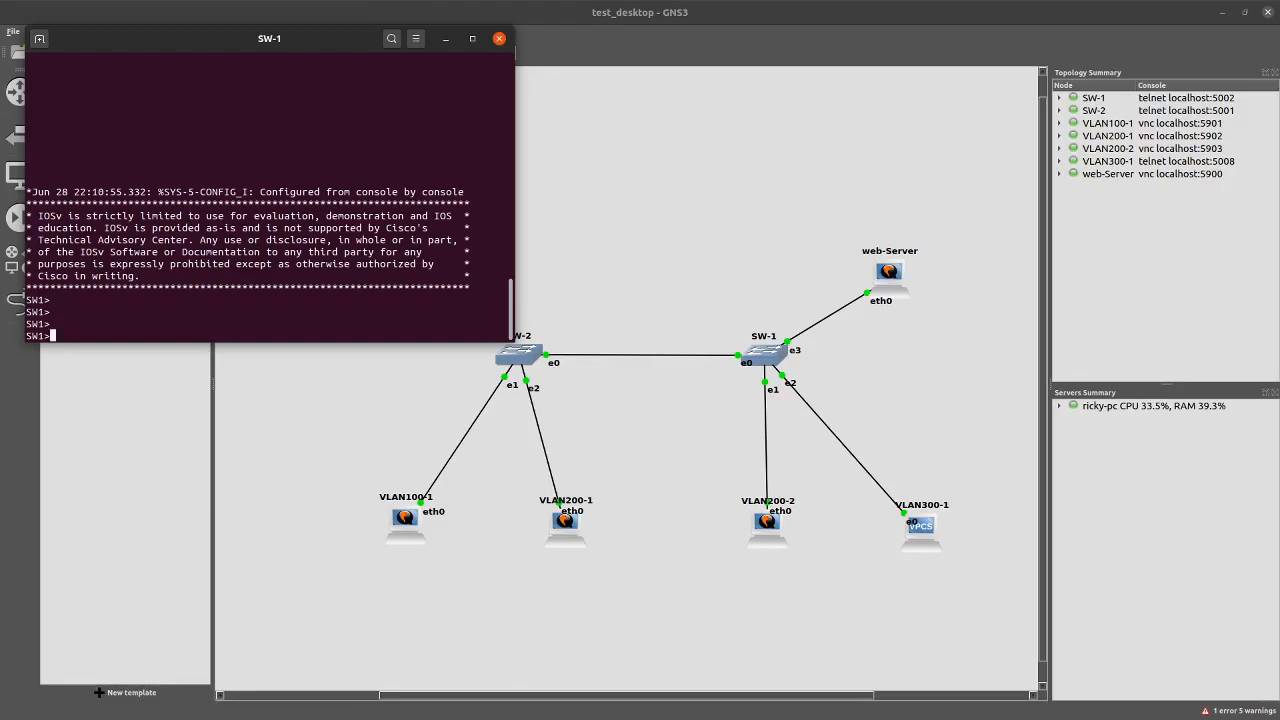
type("en")
key("Return")
type("config t")
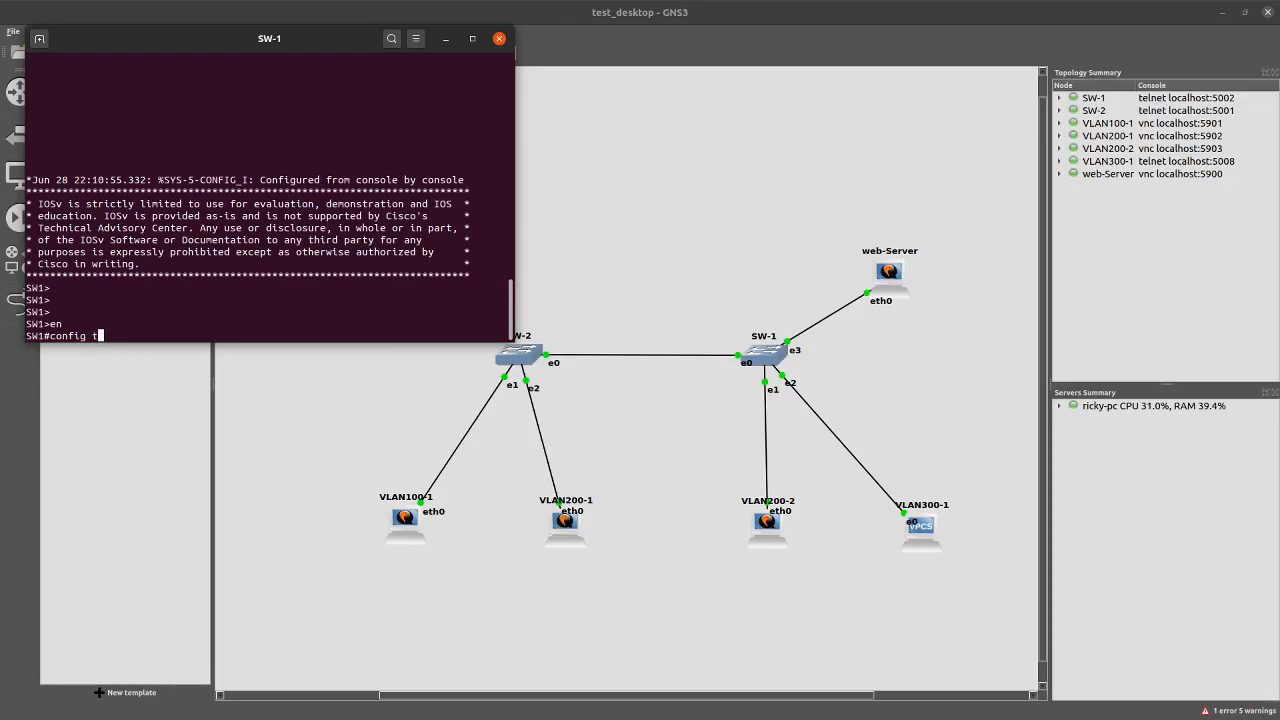
key("Return")
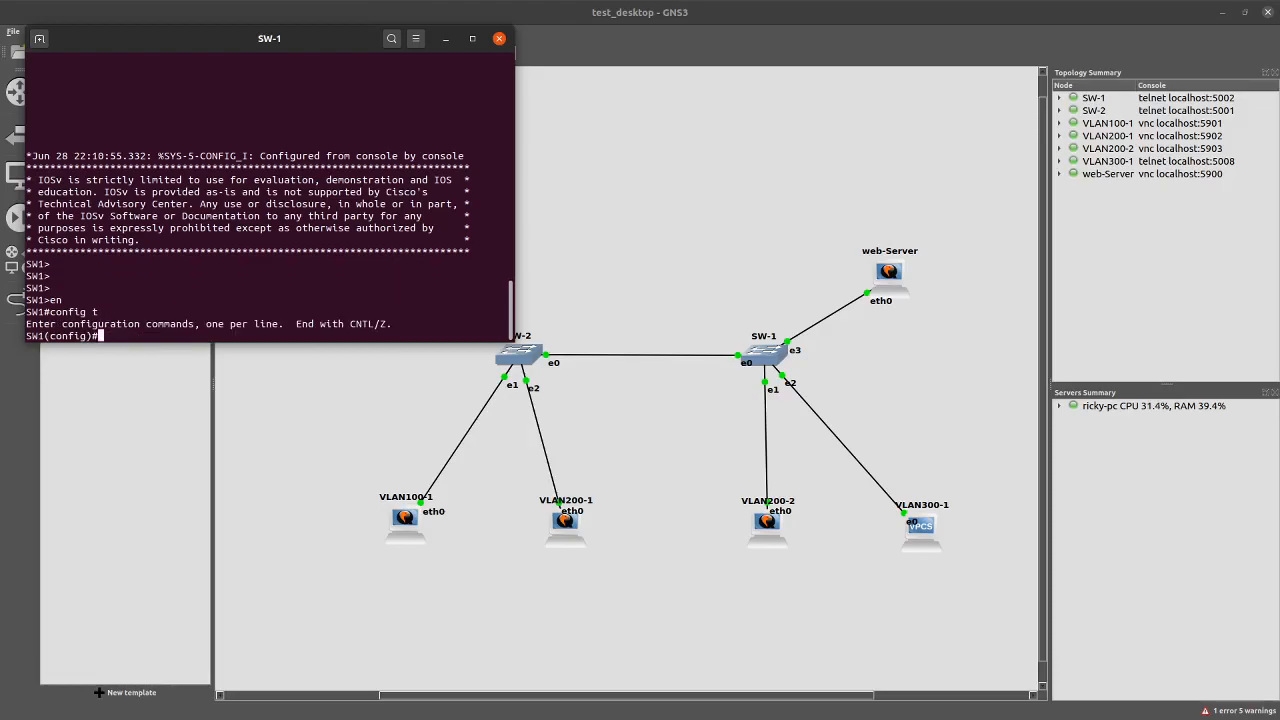
Make gig 0/3 an access port in VLAN 300, enable it with no shut, and return to the topology
type("interface gig 0/3")
key("Return")
type("switchport mode ac")
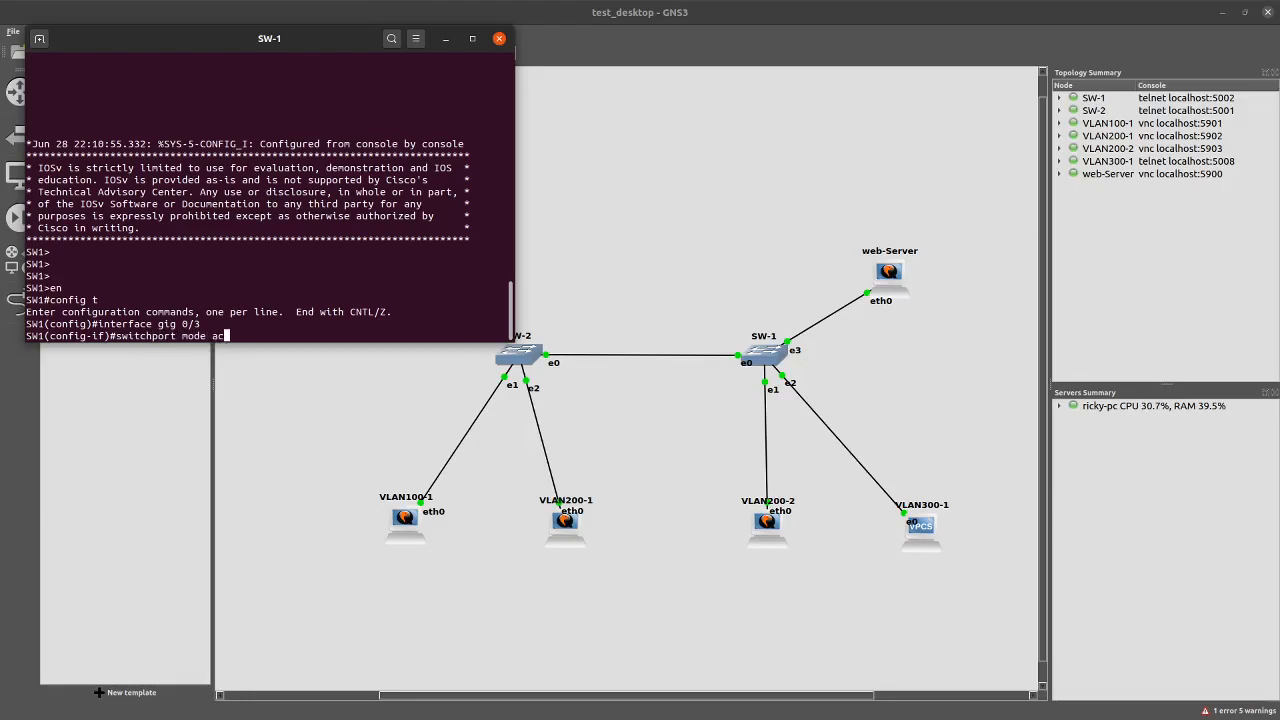
type("c")
key("Return")
type("switch po")
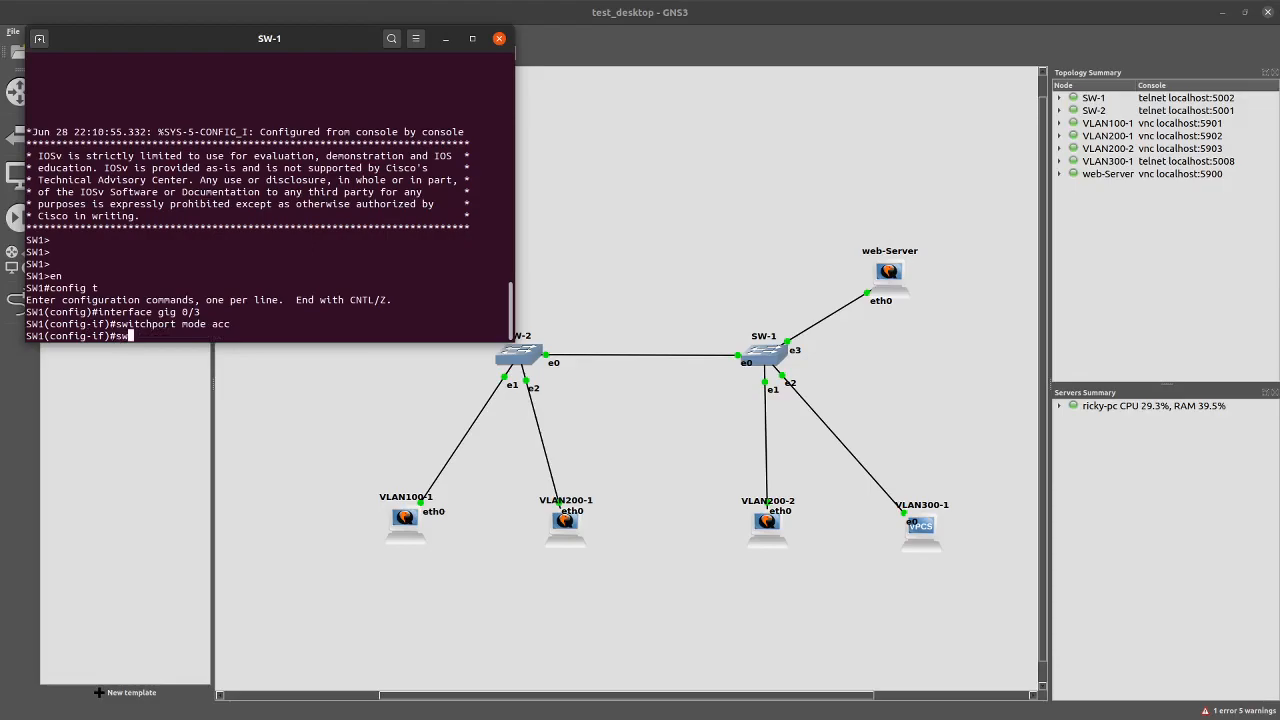
type("rt")
key("BackSpace")
key("BackSpace")
key("BackSpace")
key("BackSpace")
key("BackSpace")
key("BackSpace")
type("po acces vlan 300")
key("Return")
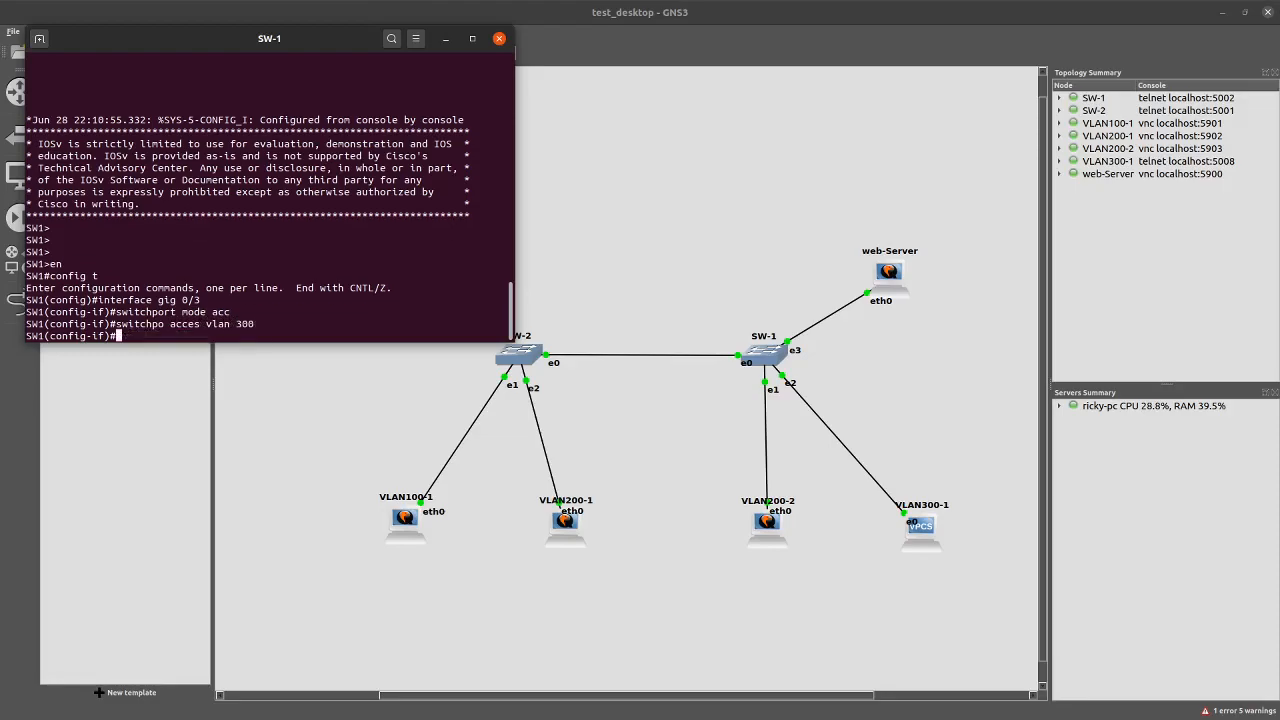
type("no shut")
key("Return")
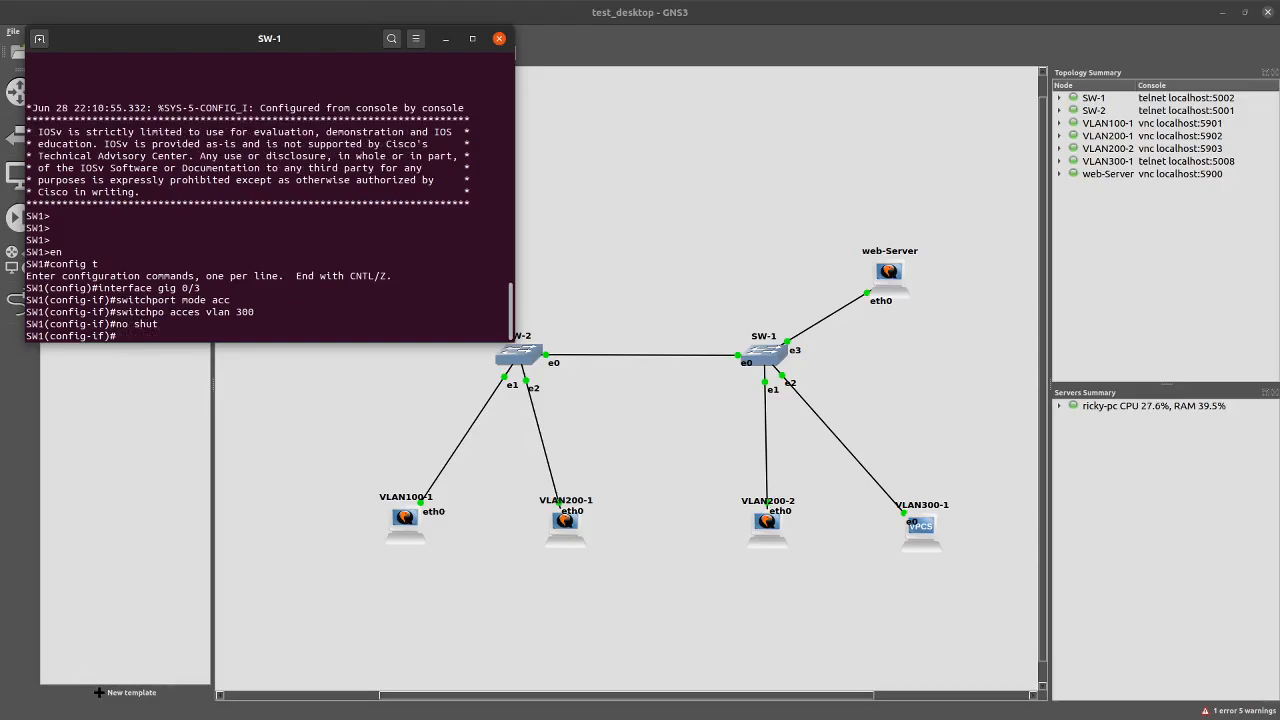
left_click(412, 520)
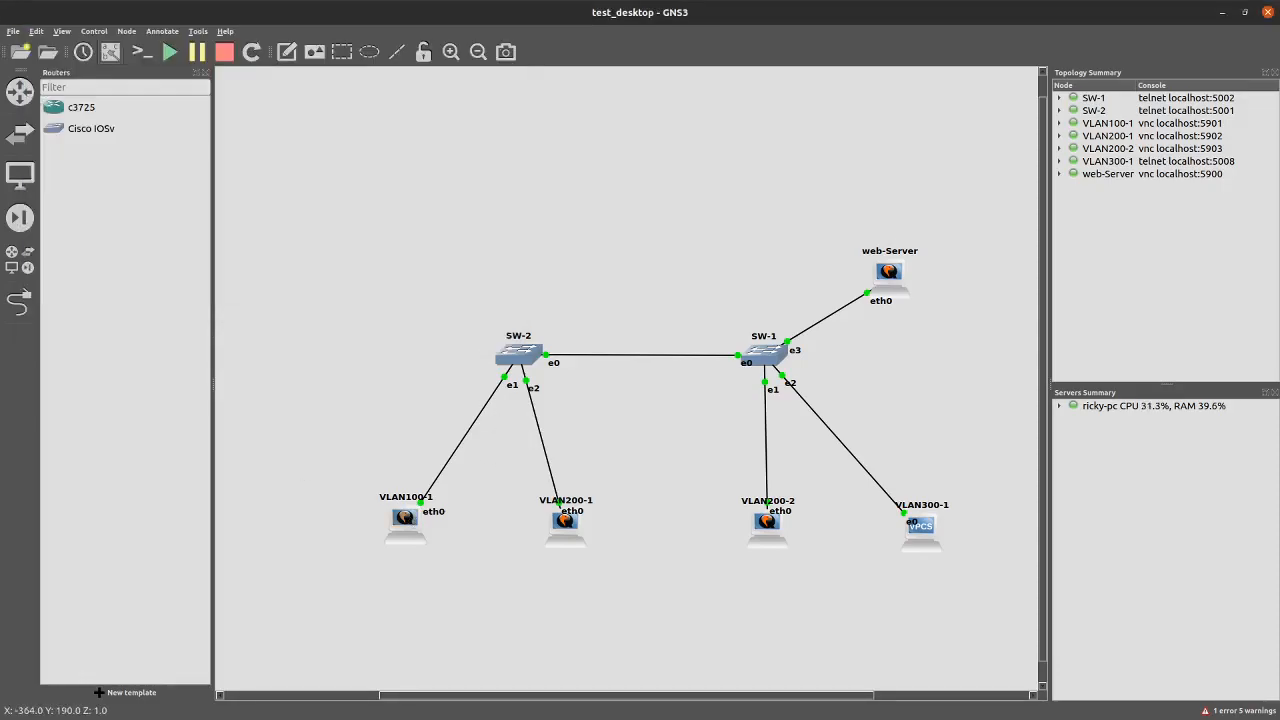
key("alt+Tab")
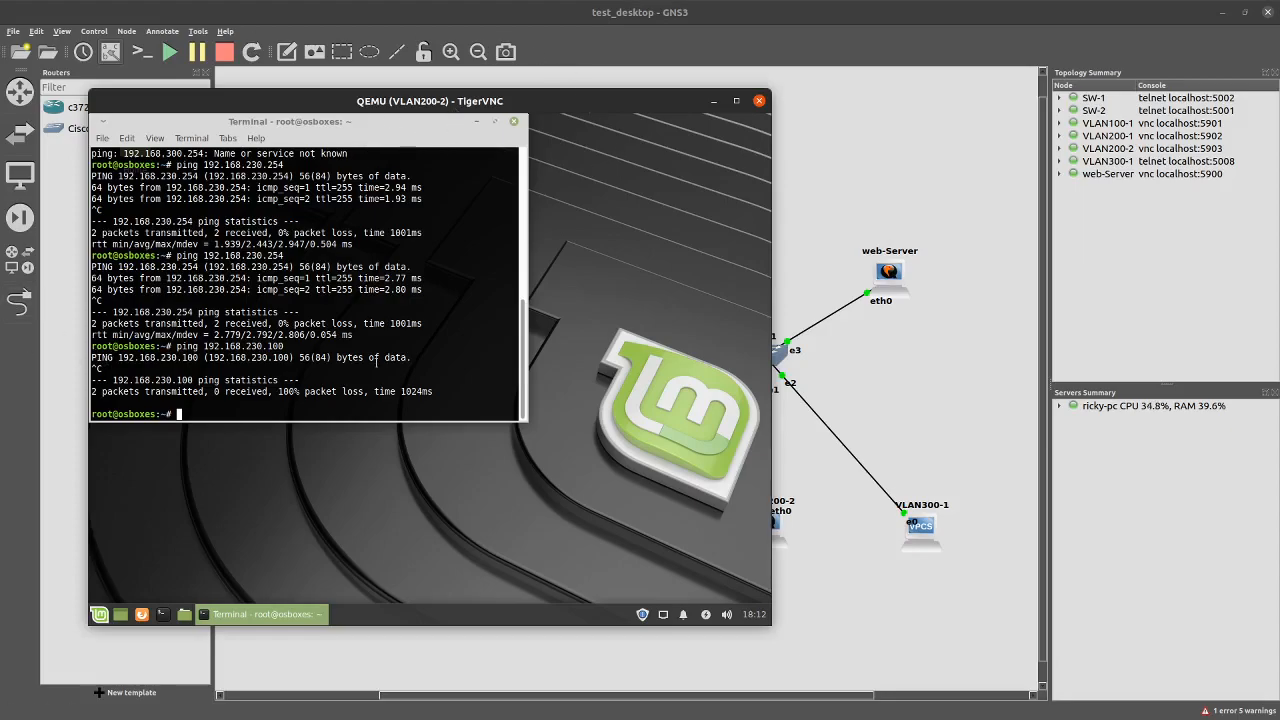
Re-run ping 192.168.230.100 from VLAN200-2's terminal
key("Up")
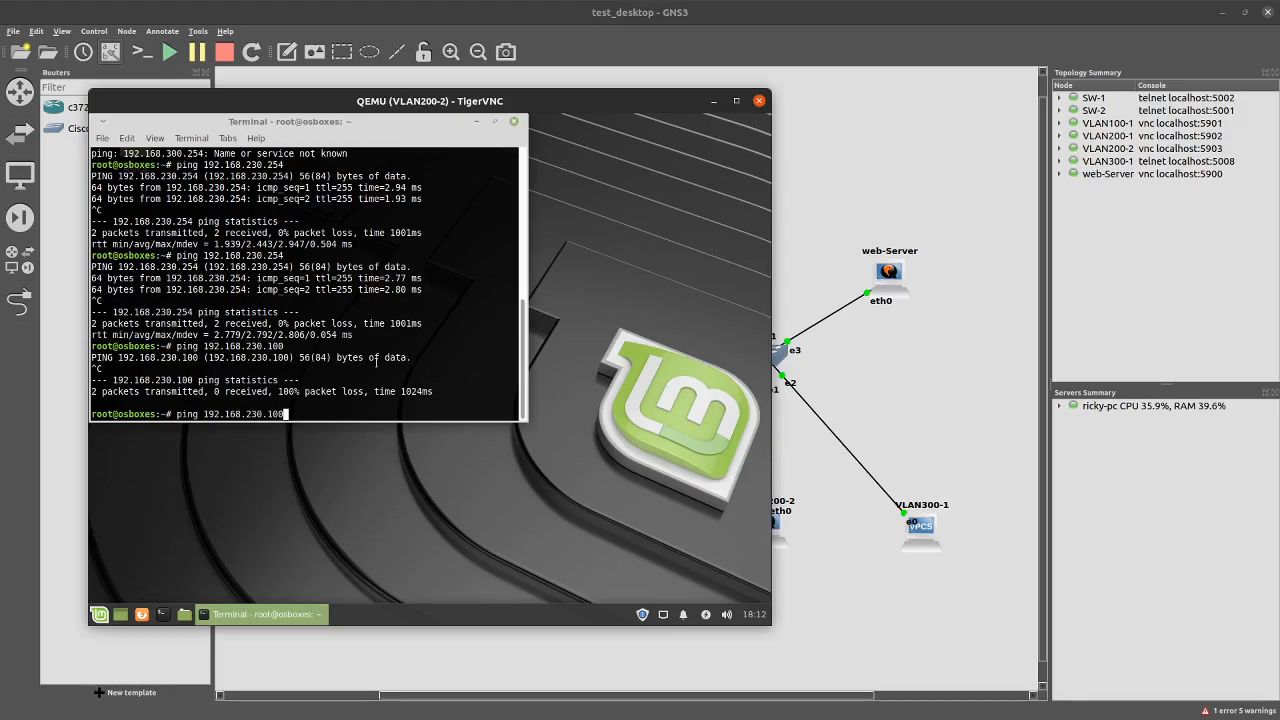
key("Return")
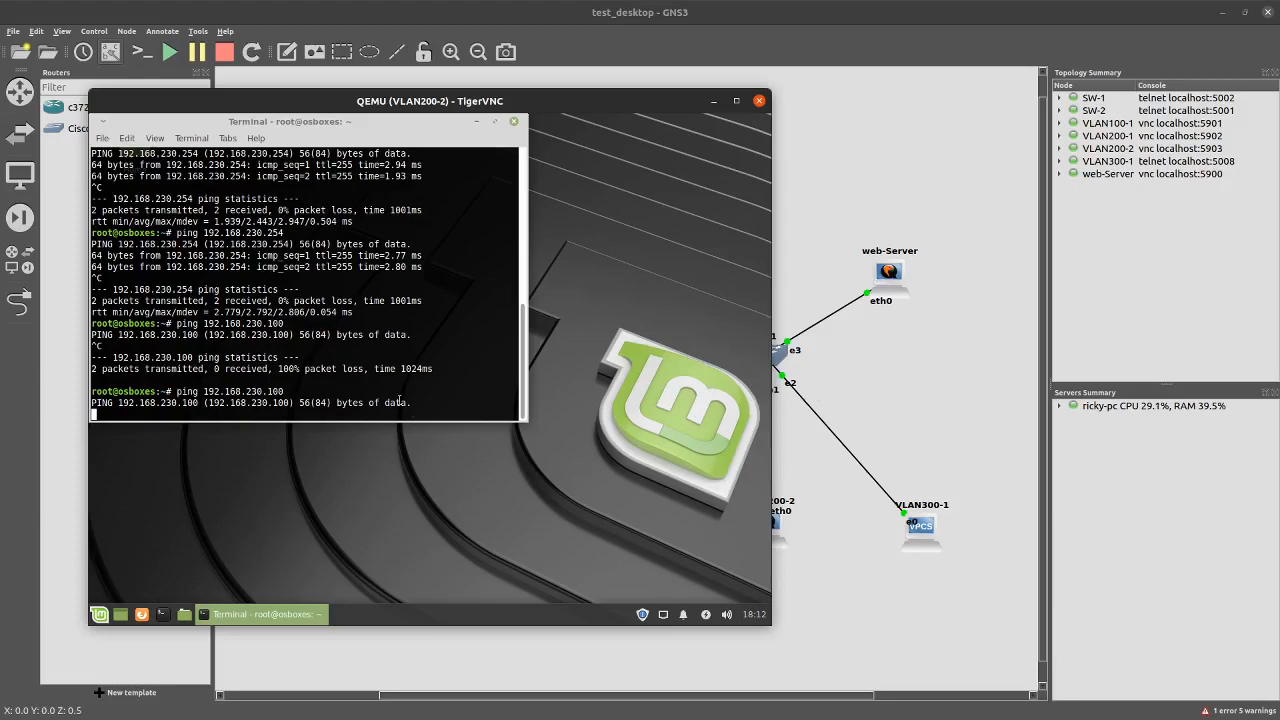
Open the web-Server console and list its network addresses
double_click(888, 272)
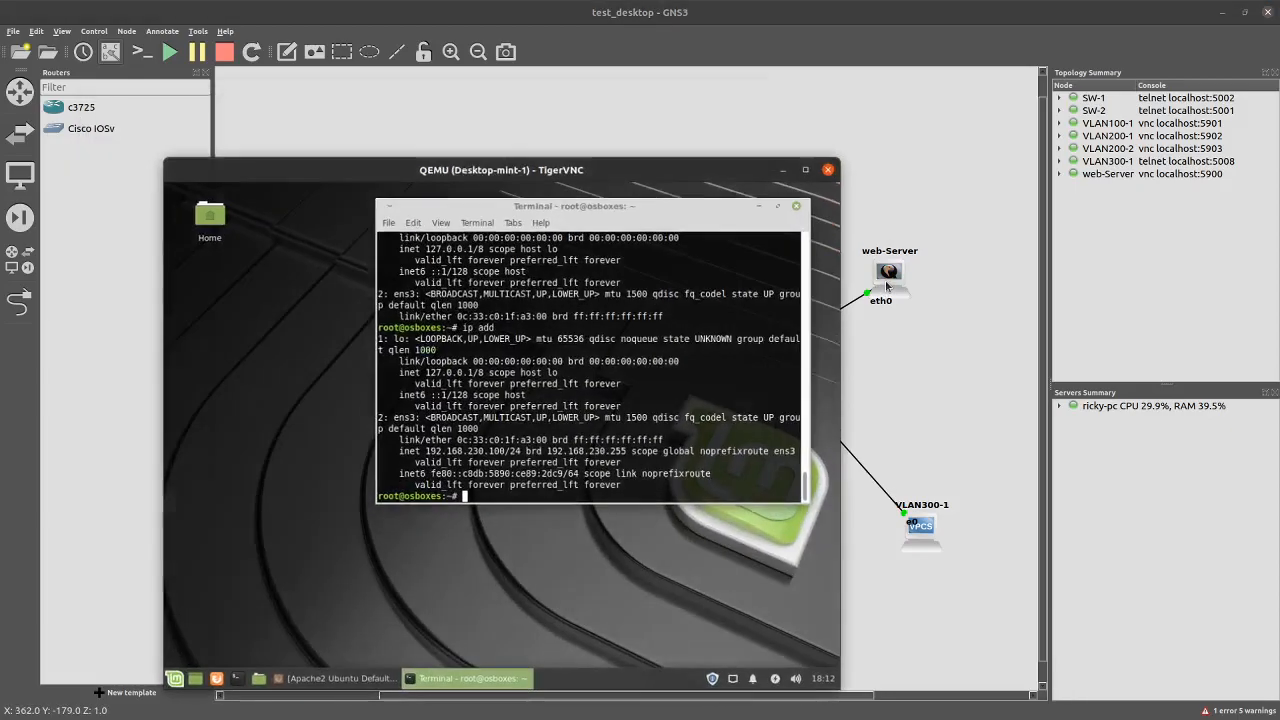
type("apt install apache2")
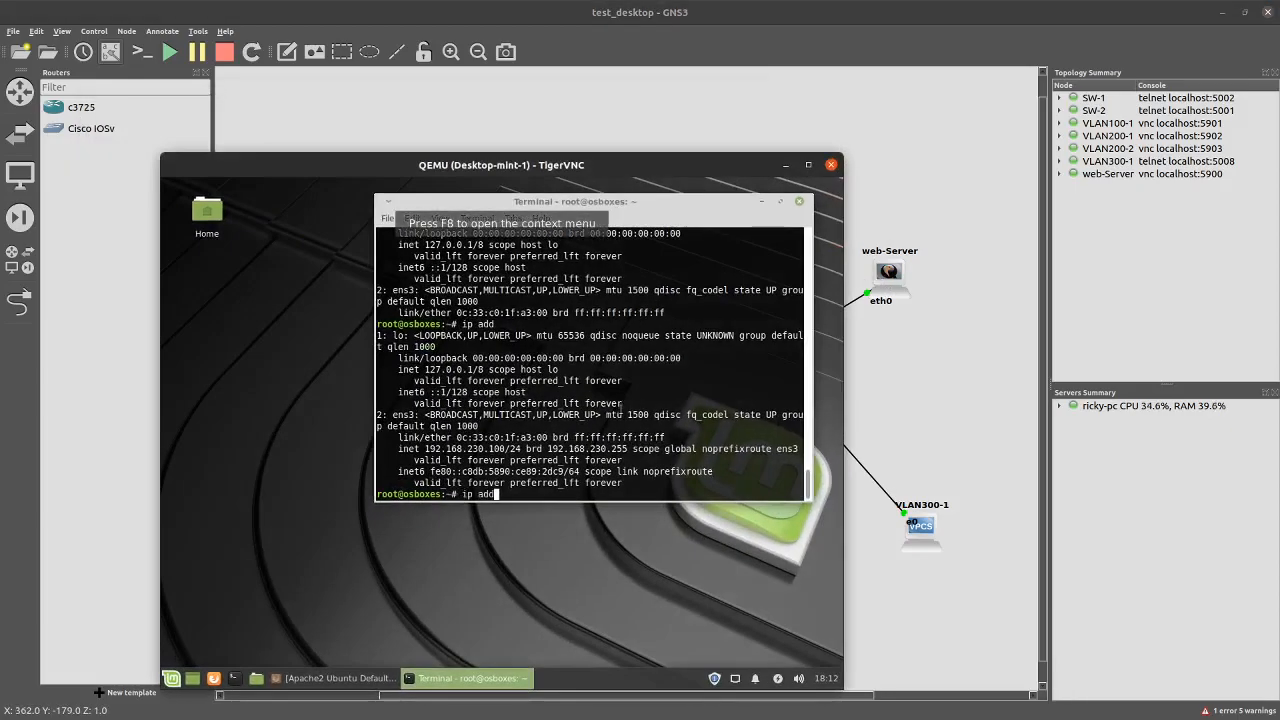
key("Up")
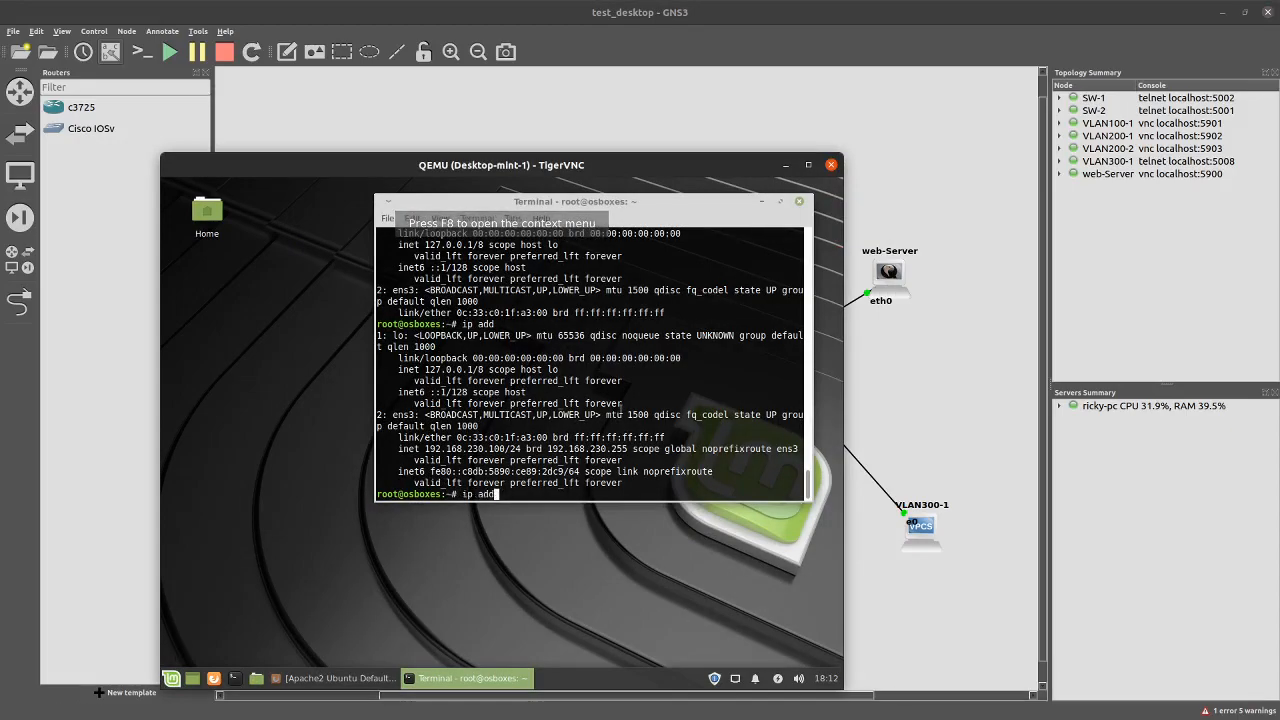
key("Return")
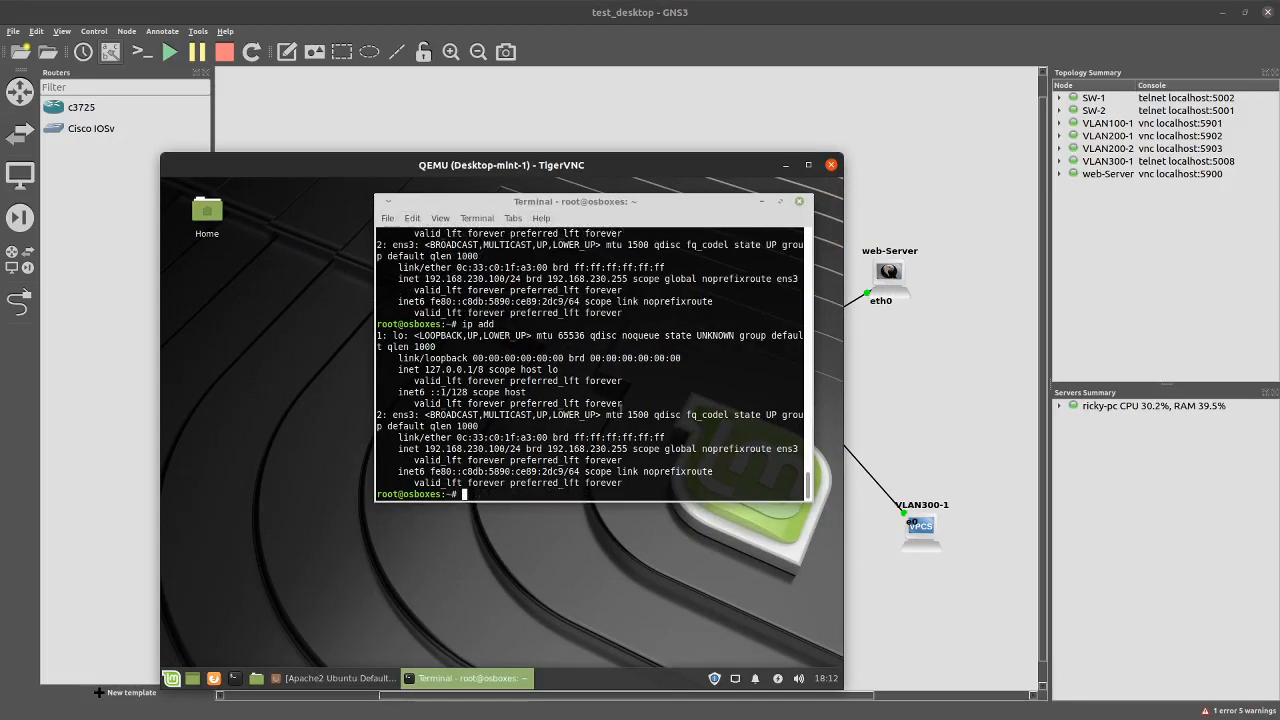
Ping gateways 192.168.230.254 and 192.168.200.254, stopping each after replies
type("ping 192.168.230.254")
key("Return")
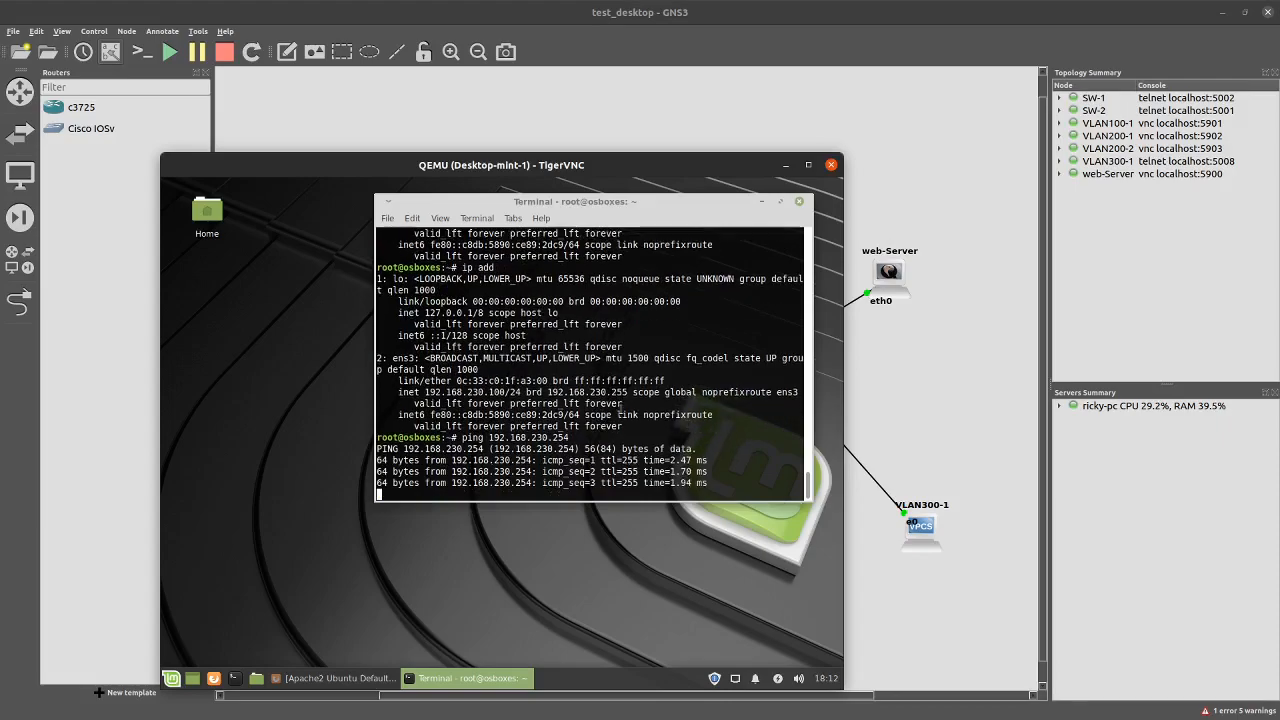
key("ctrl+c")
key("Up")
key("Left")
key("Left")
key("Left")
key("Left")
key("Left")
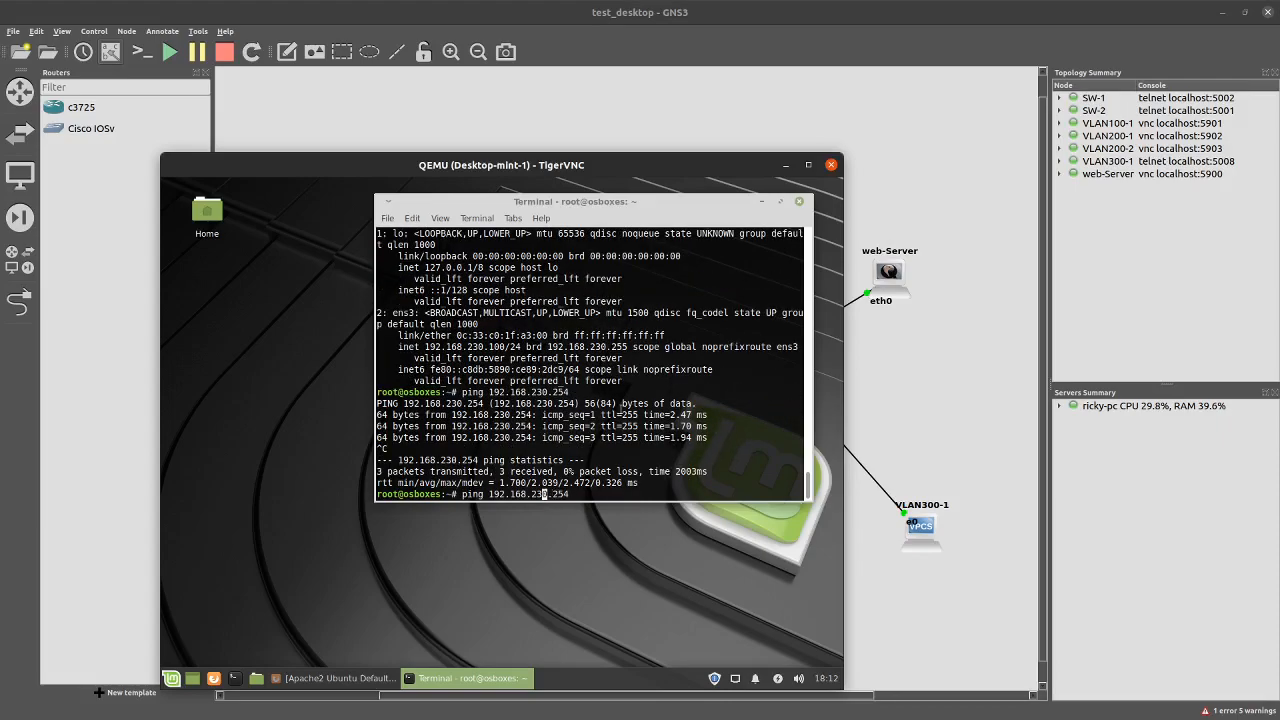
key("BackSpace")
type("0")
key("Return")
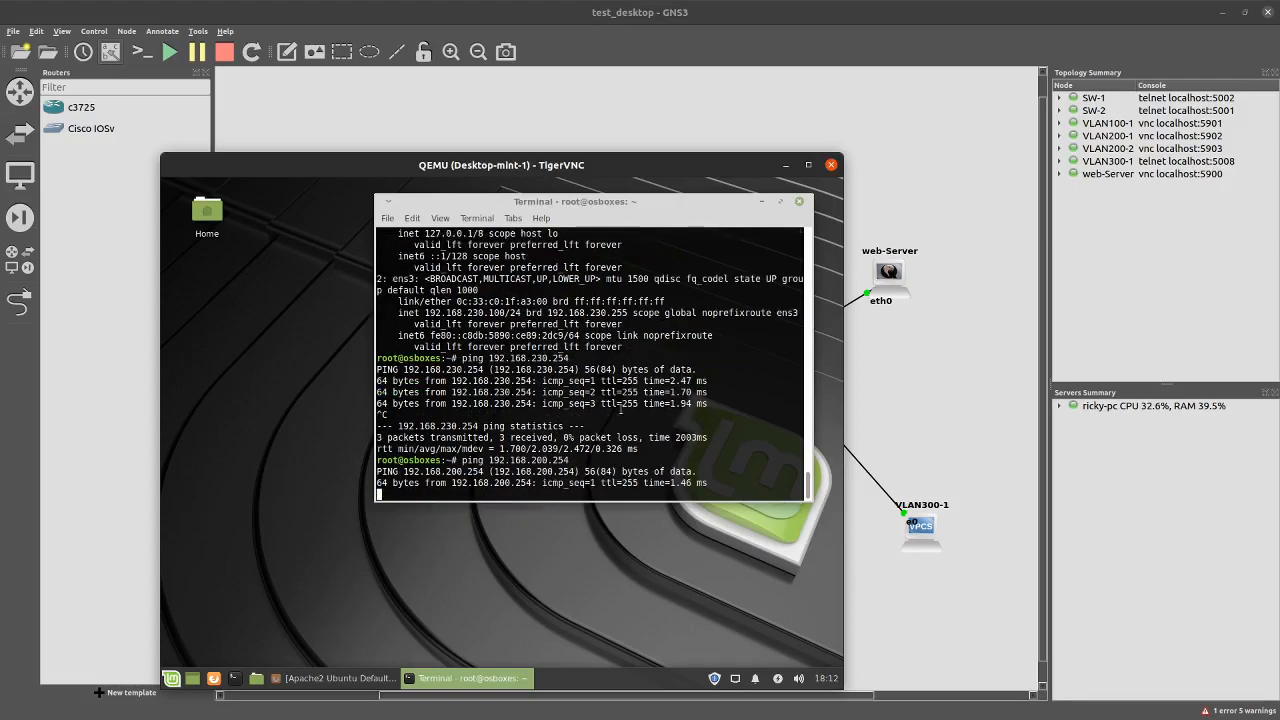
key("ctrl+c")
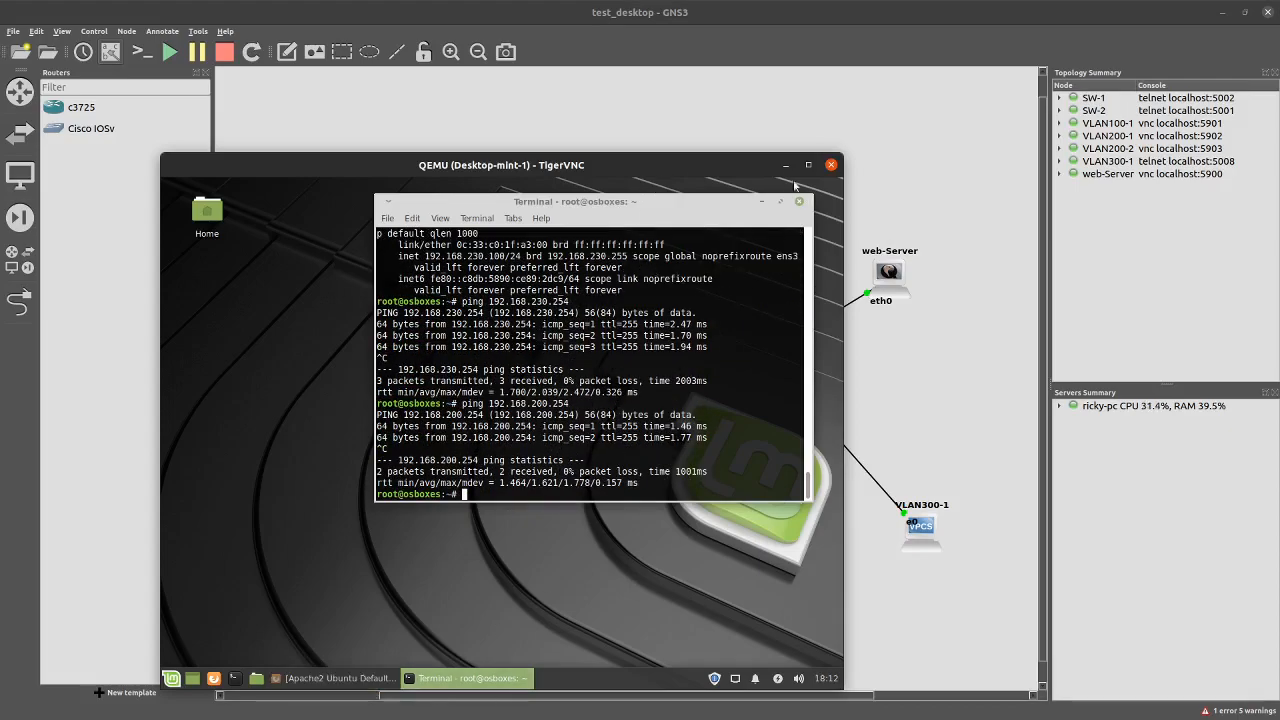
Rearrange the console windows and close the Desktop-mint-1 console
left_click(785, 168)
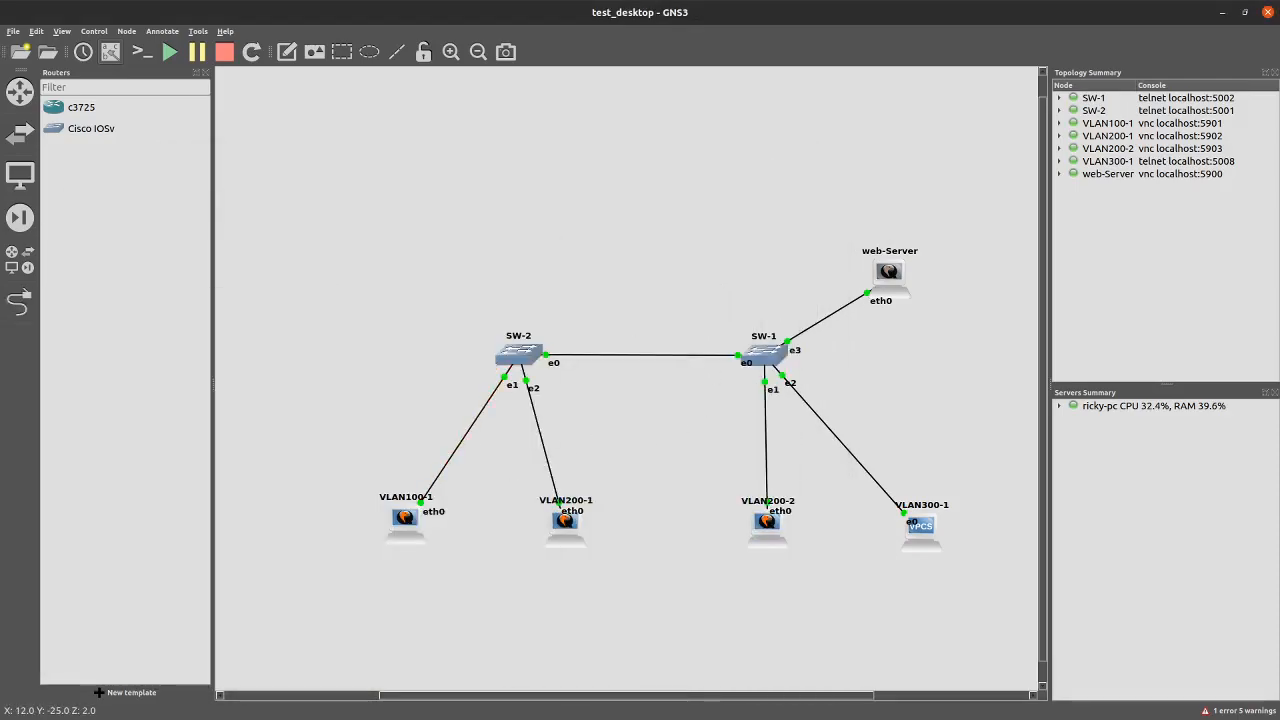
key("alt+Tab")
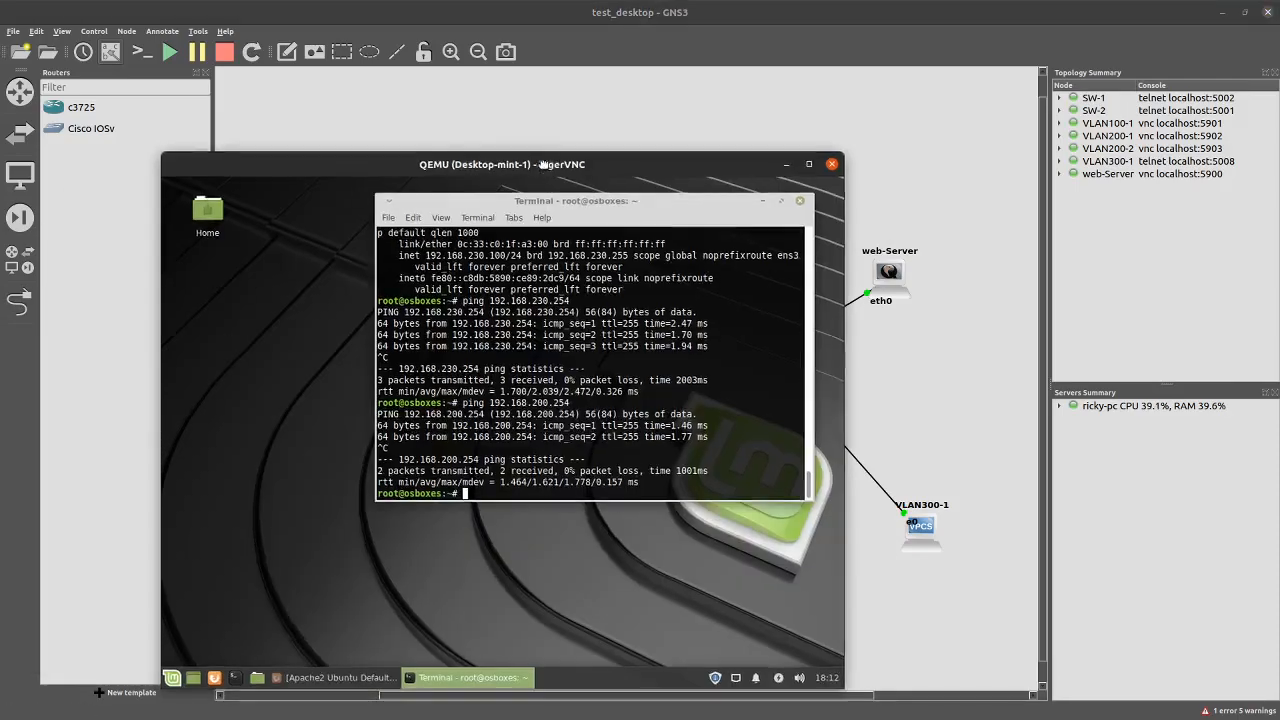
left_click_drag(543, 170, 558, 103)
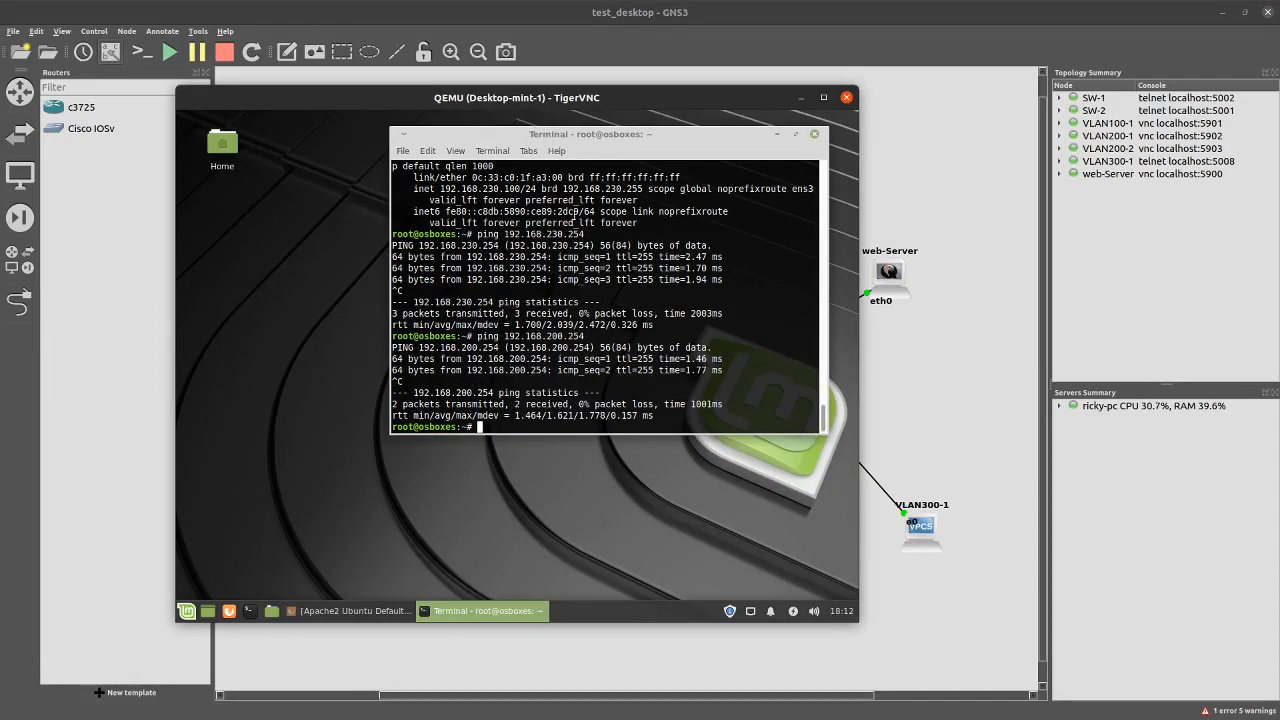
left_click_drag(548, 105, 683, 145)
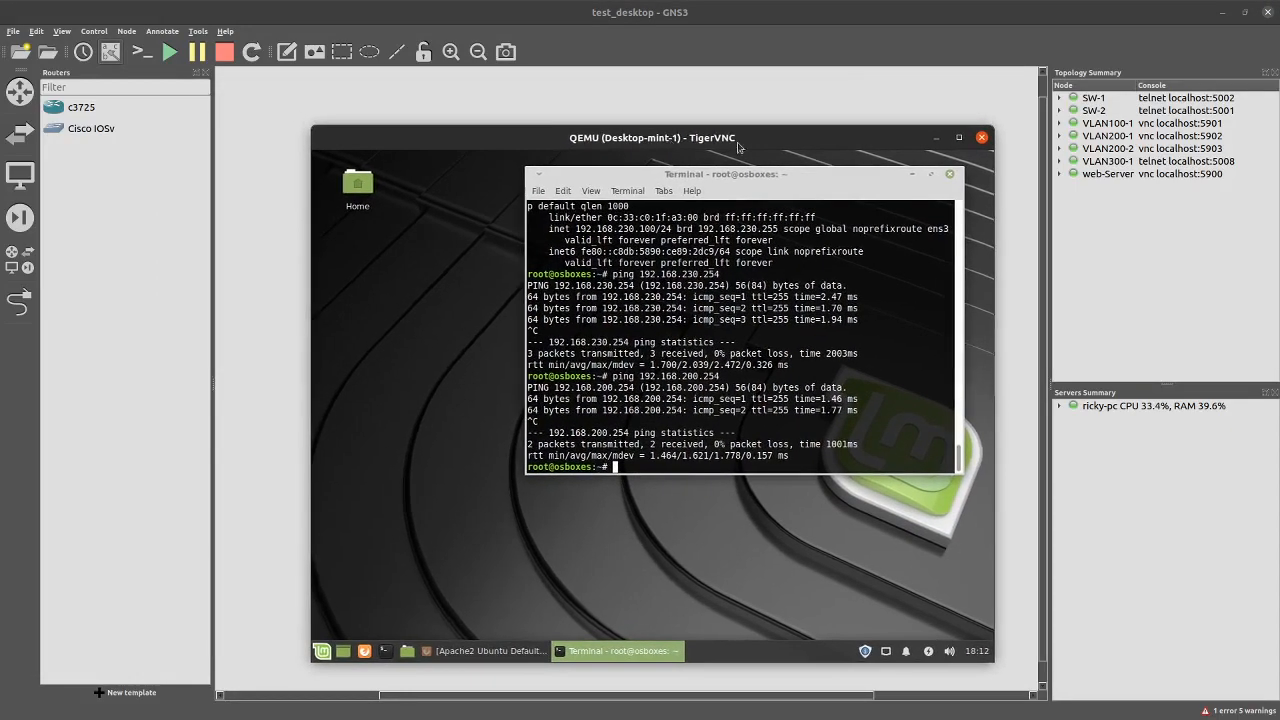
left_click(982, 137)
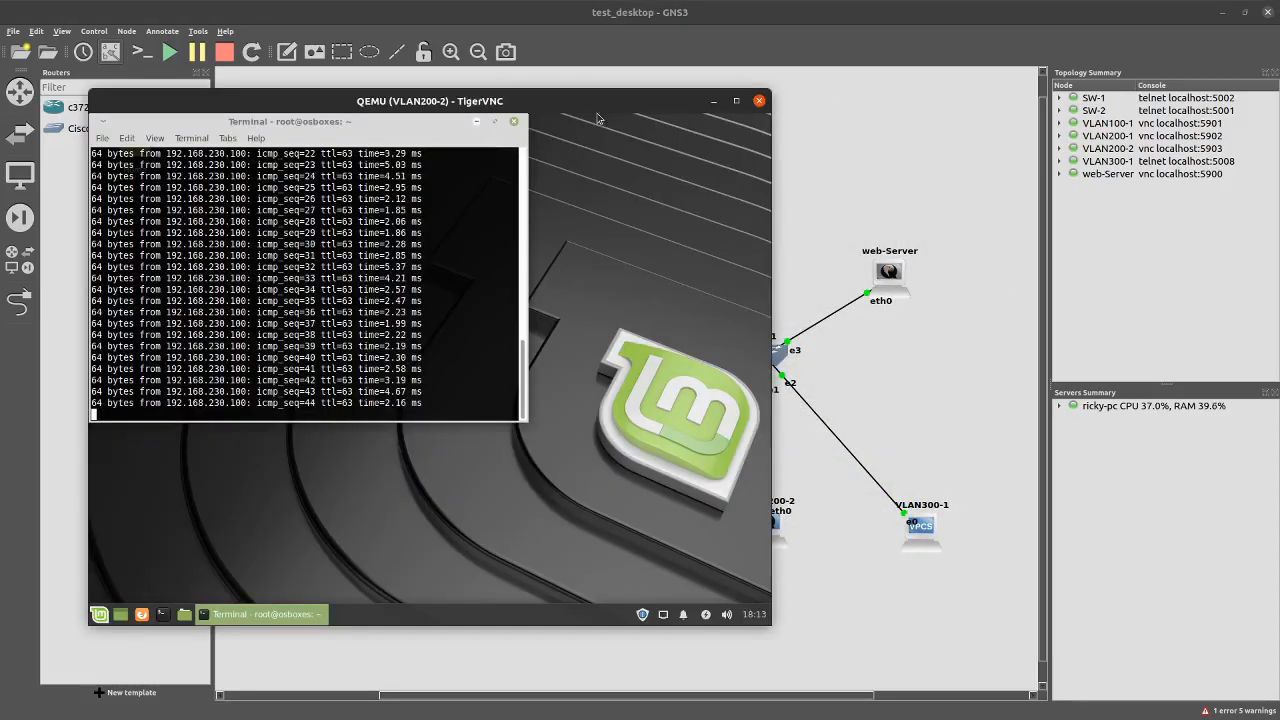
key("ctrl+c")
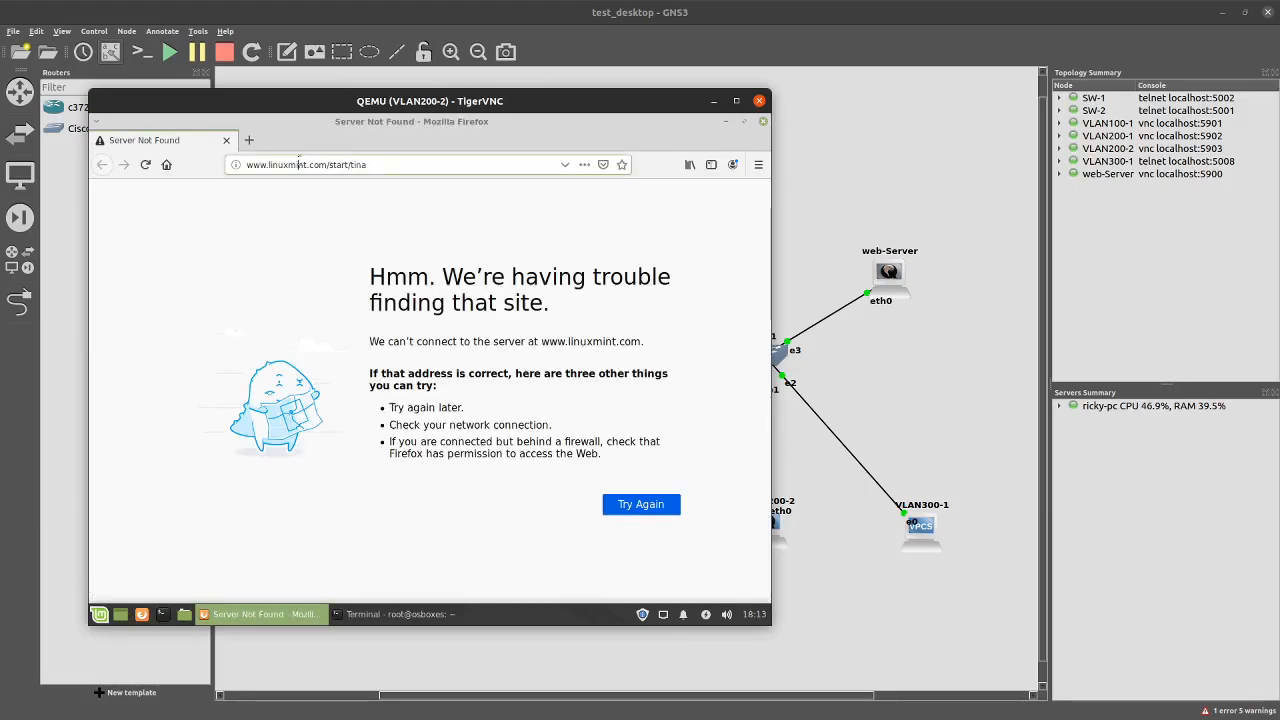
left_click(298, 162)
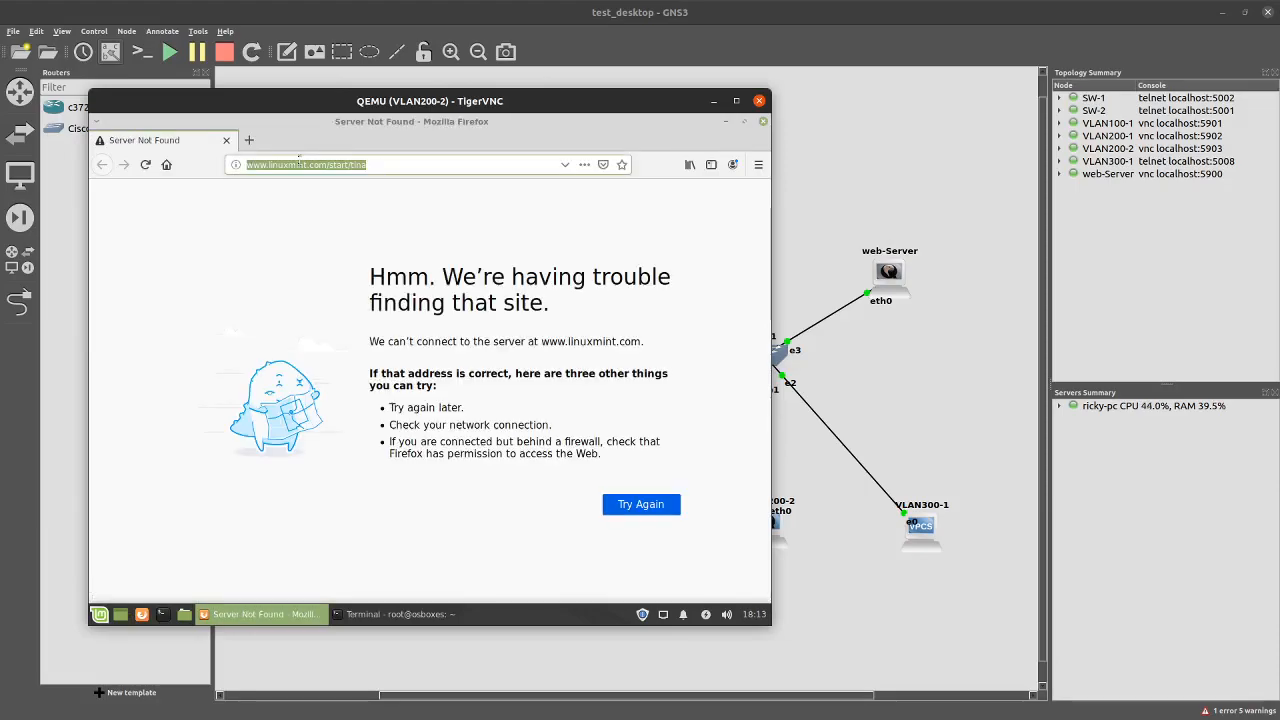
type("http://")
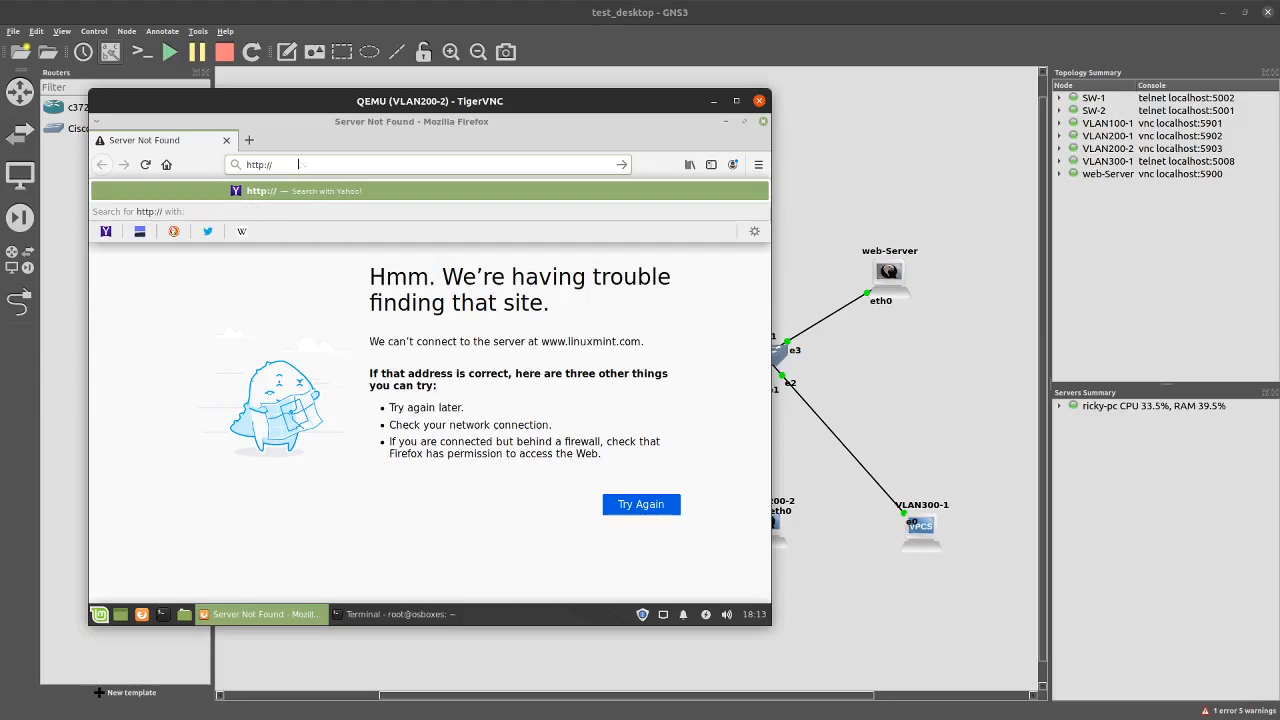
type("192.1")
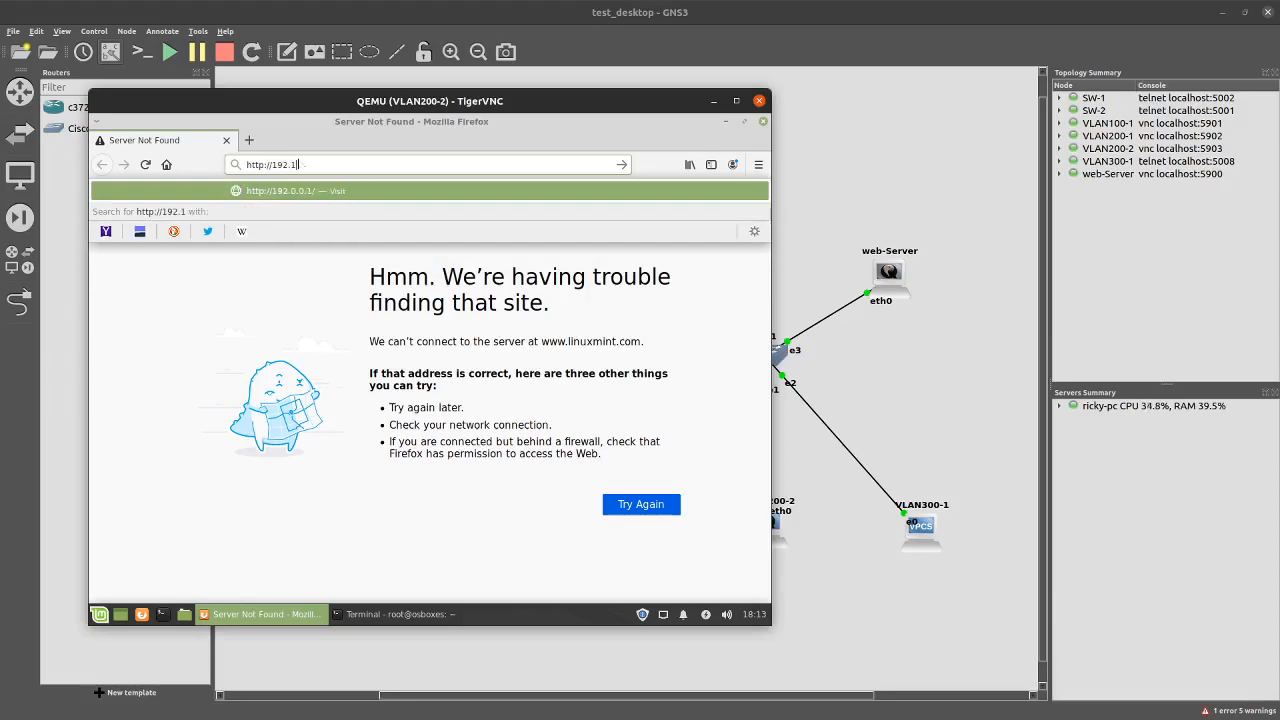
type("68.230.100")
key("Return")
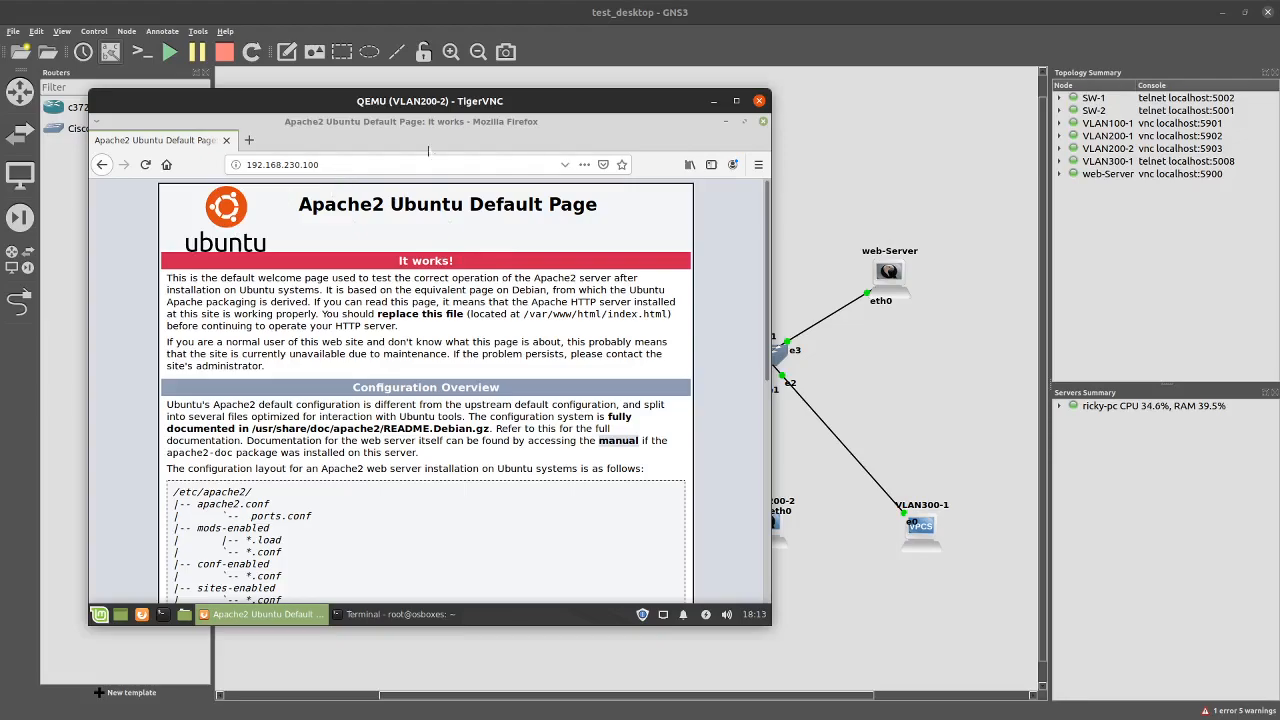
left_click(762, 121)
Close VLAN200-2's console, open VLAN200-1's, and run ip add showing 192.168.200.5
left_click(759, 100)
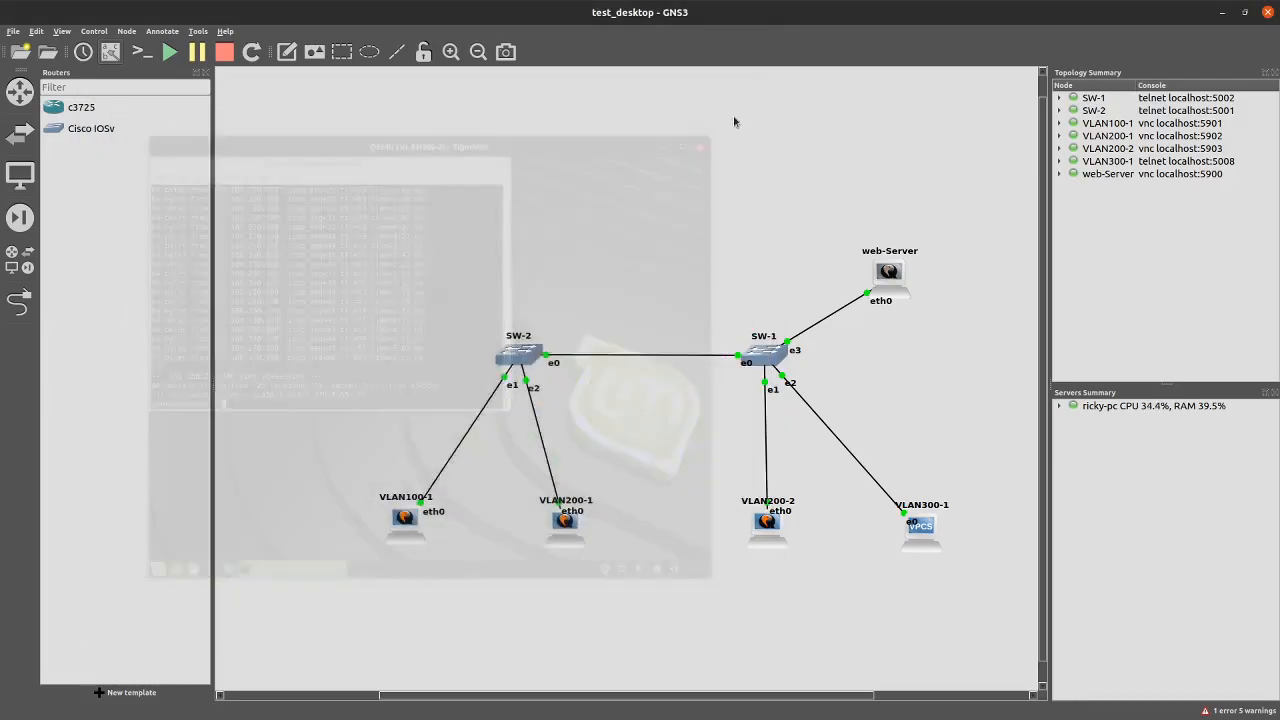
left_click_drag(701, 463, 846, 588)
left_click(646, 547)
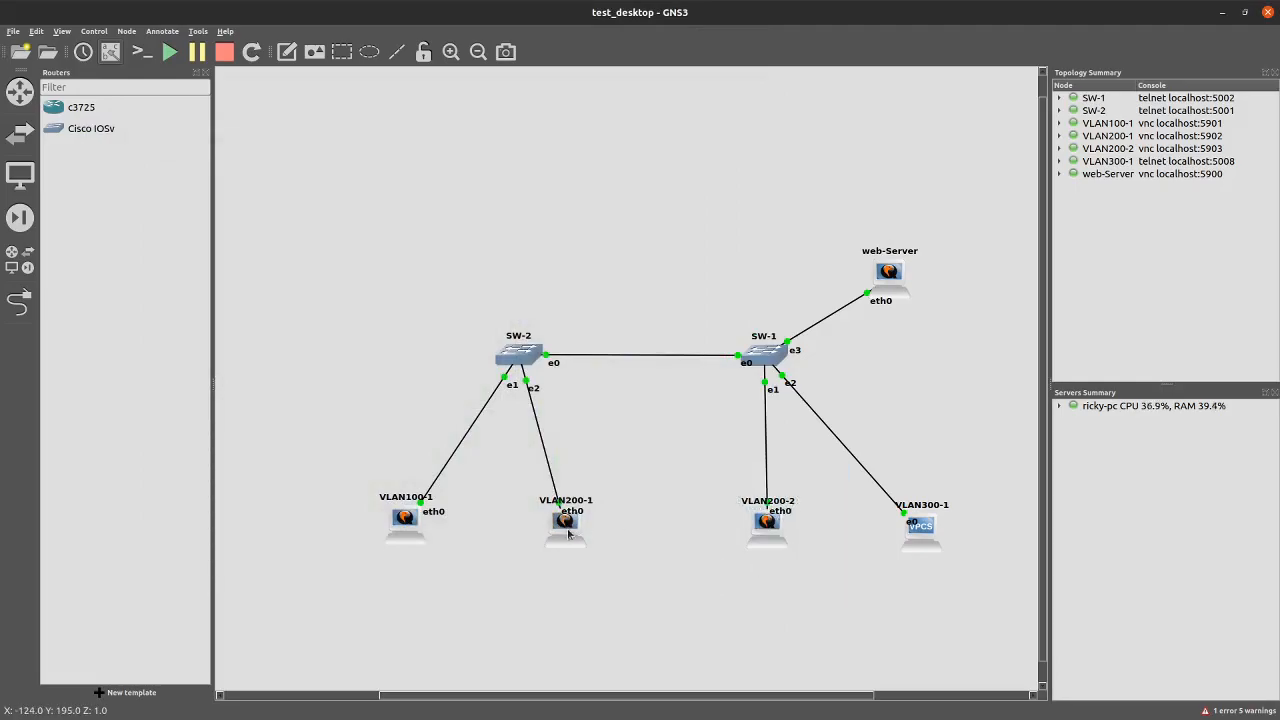
double_click(568, 535)
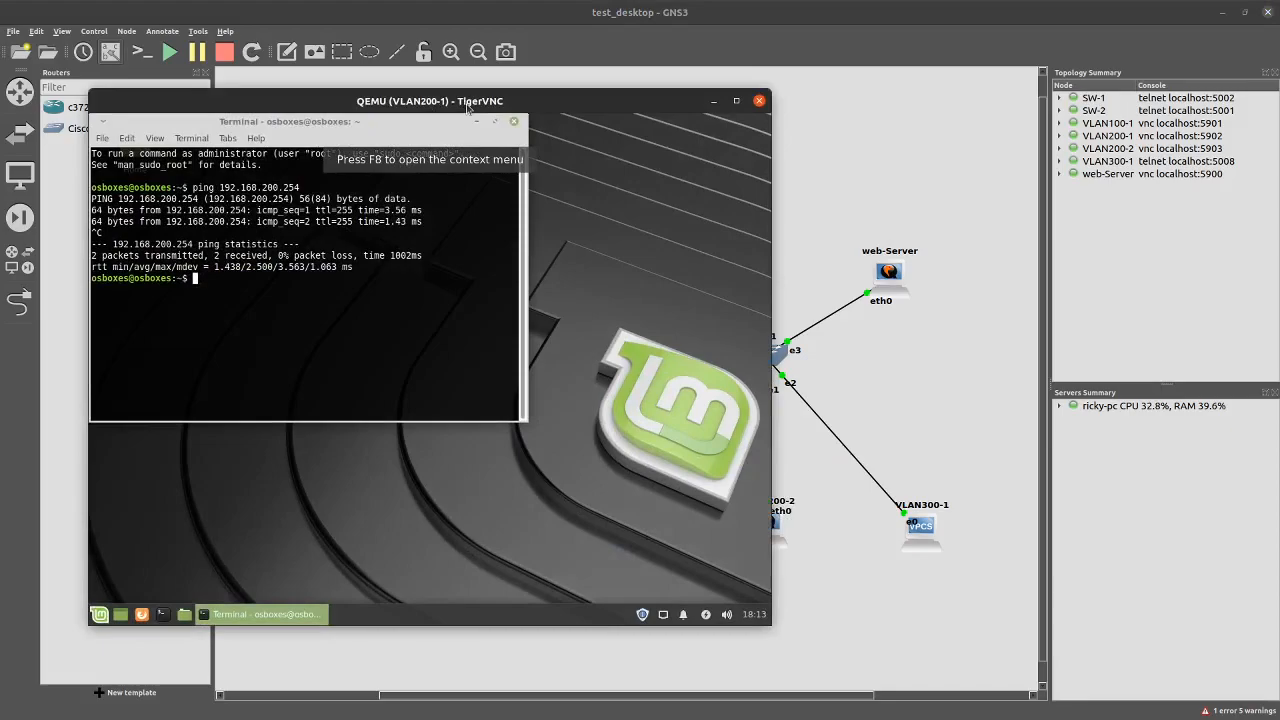
left_click_drag(361, 103, 406, 105)
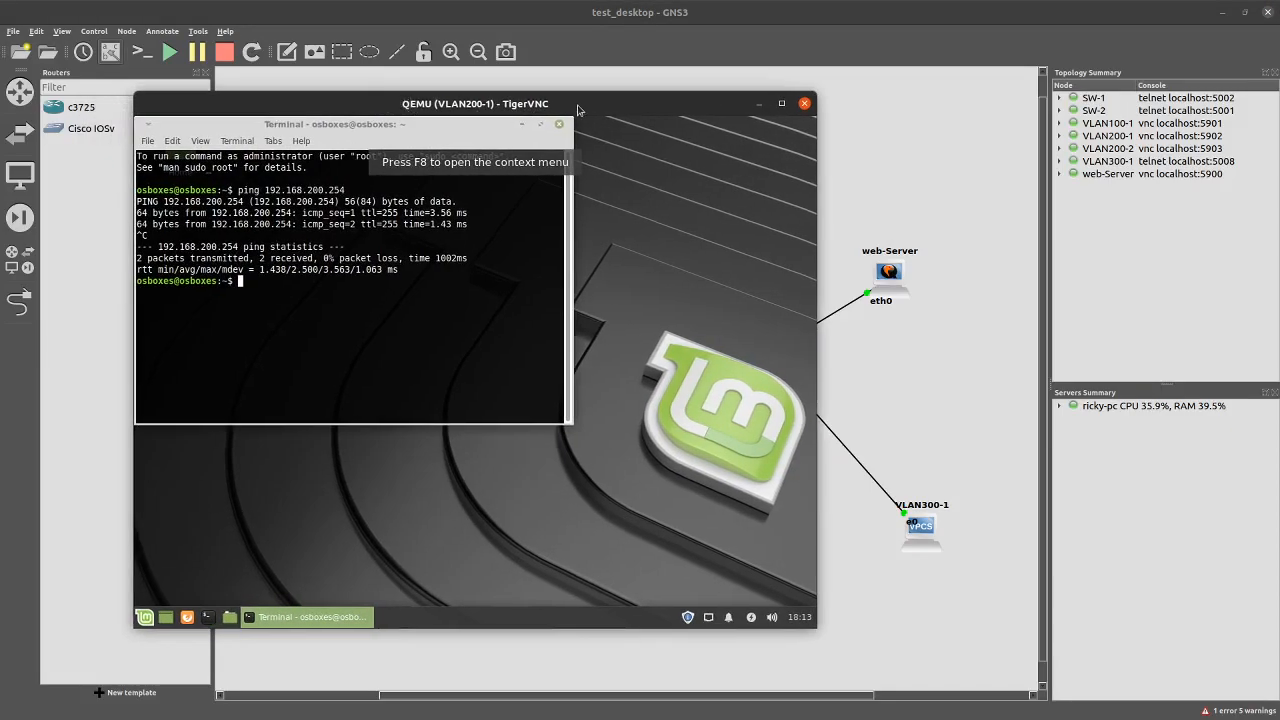
left_click_drag(506, 104, 474, 104)
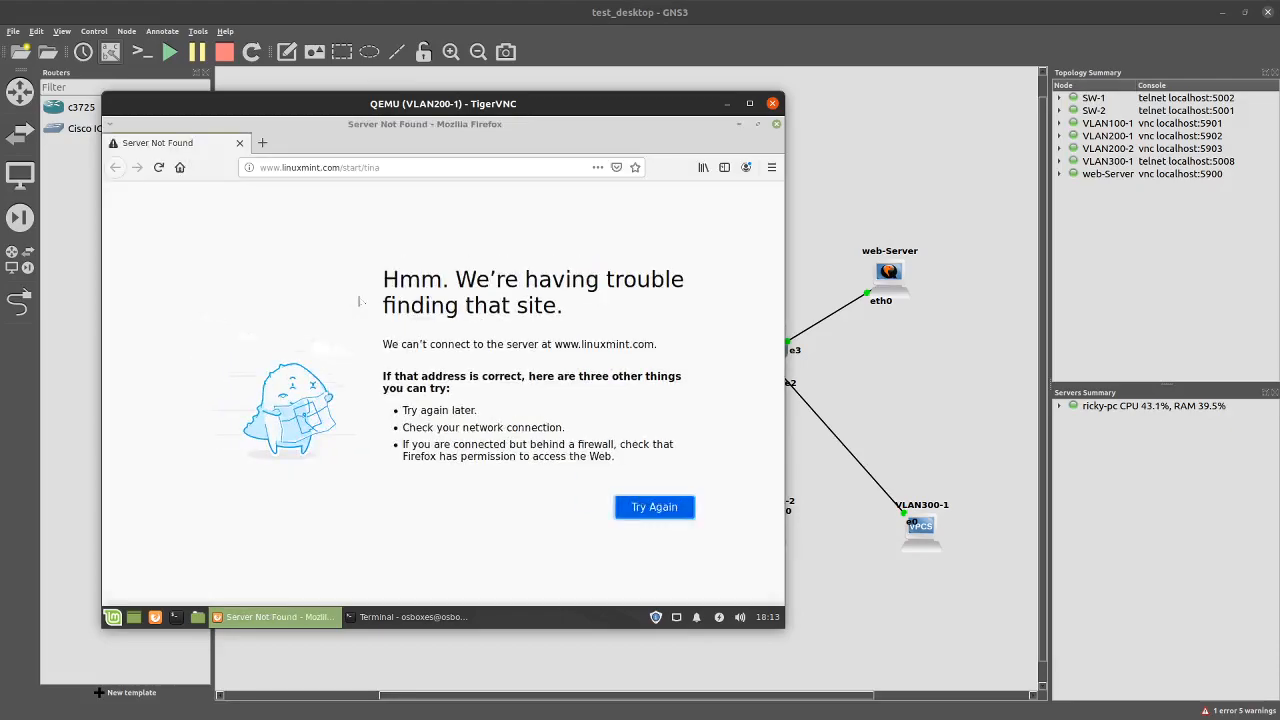
left_click(426, 618)
type("ip add")
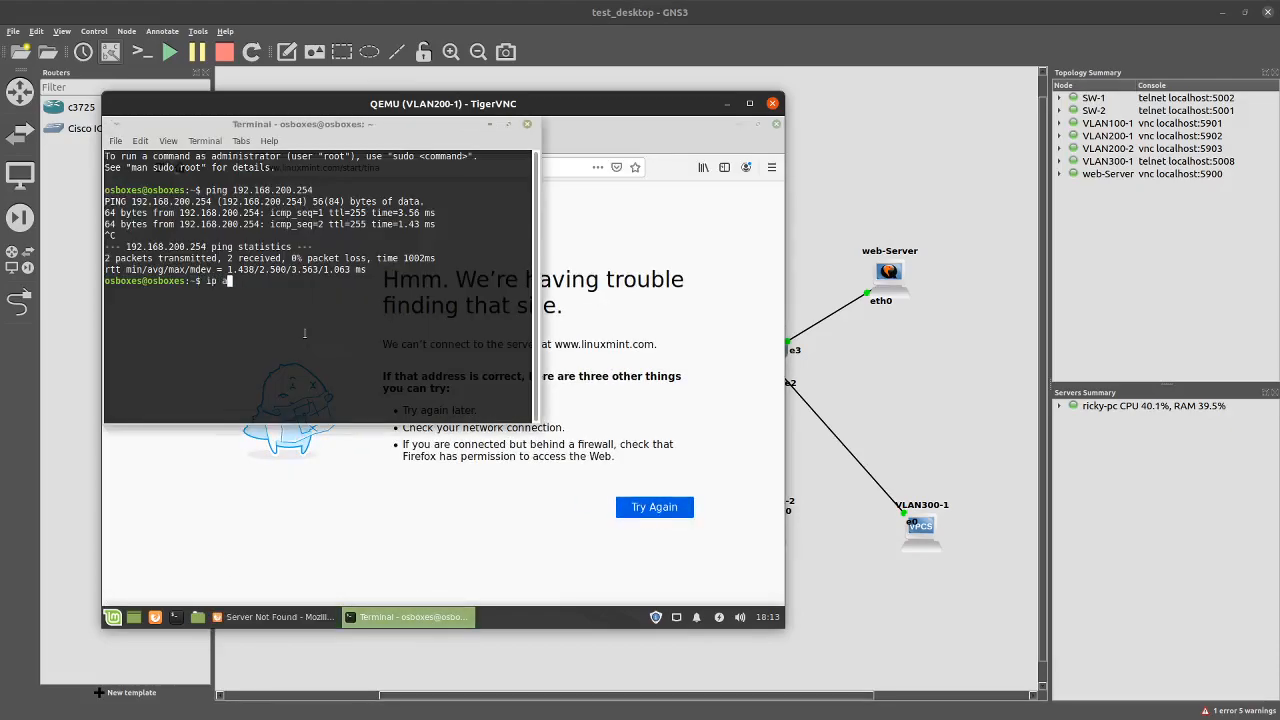
key("Return")
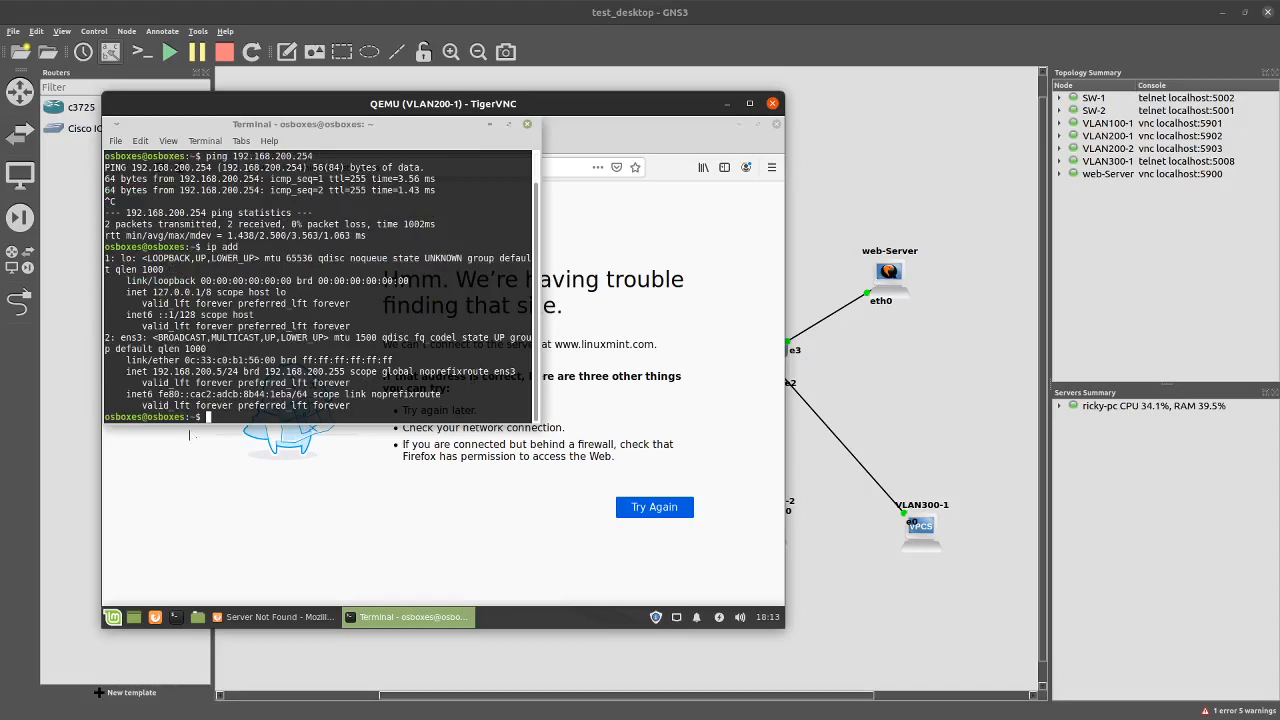
left_click_drag(153, 372, 227, 372)
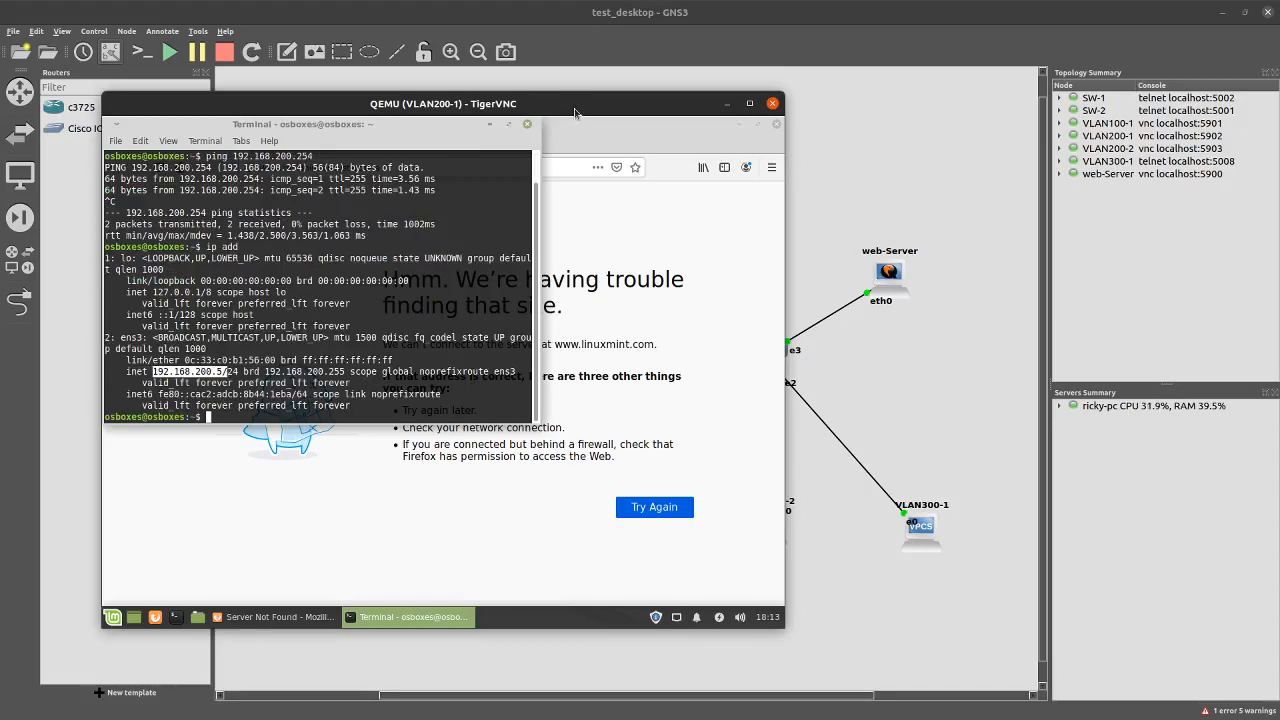
left_click_drag(577, 106, 603, 108)
left_click(617, 167)
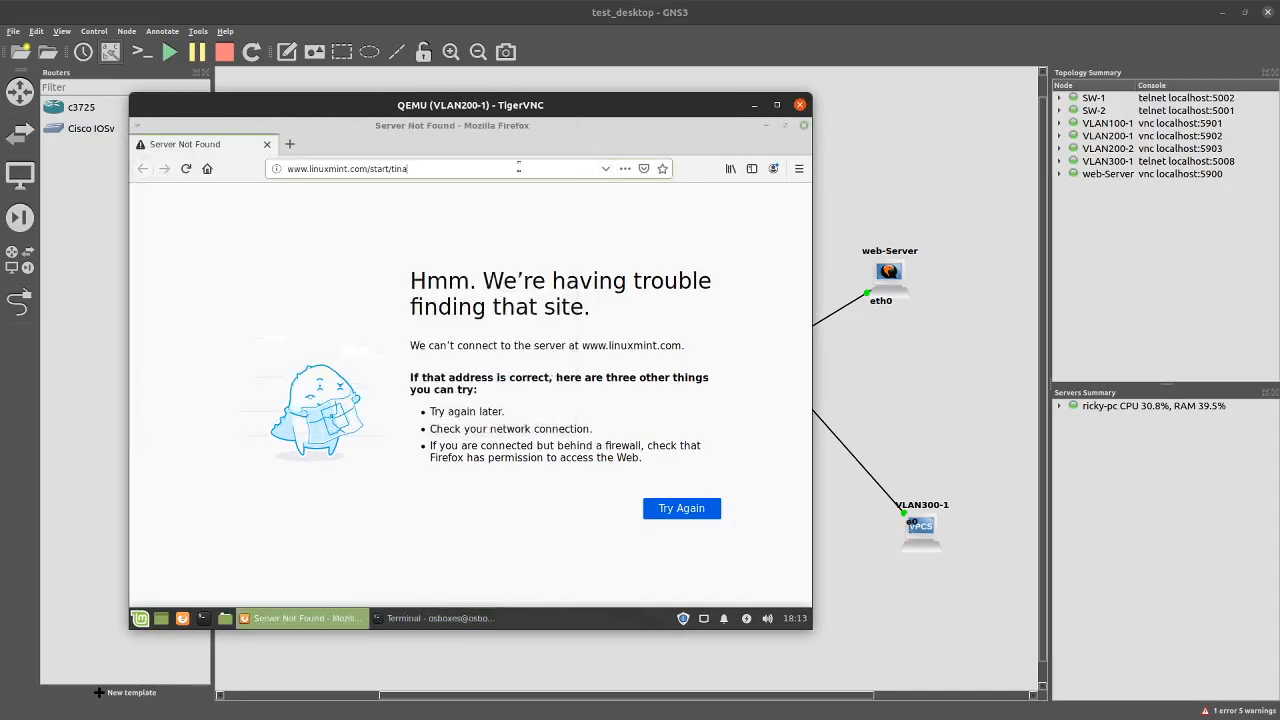
left_click(518, 168)
type("http")
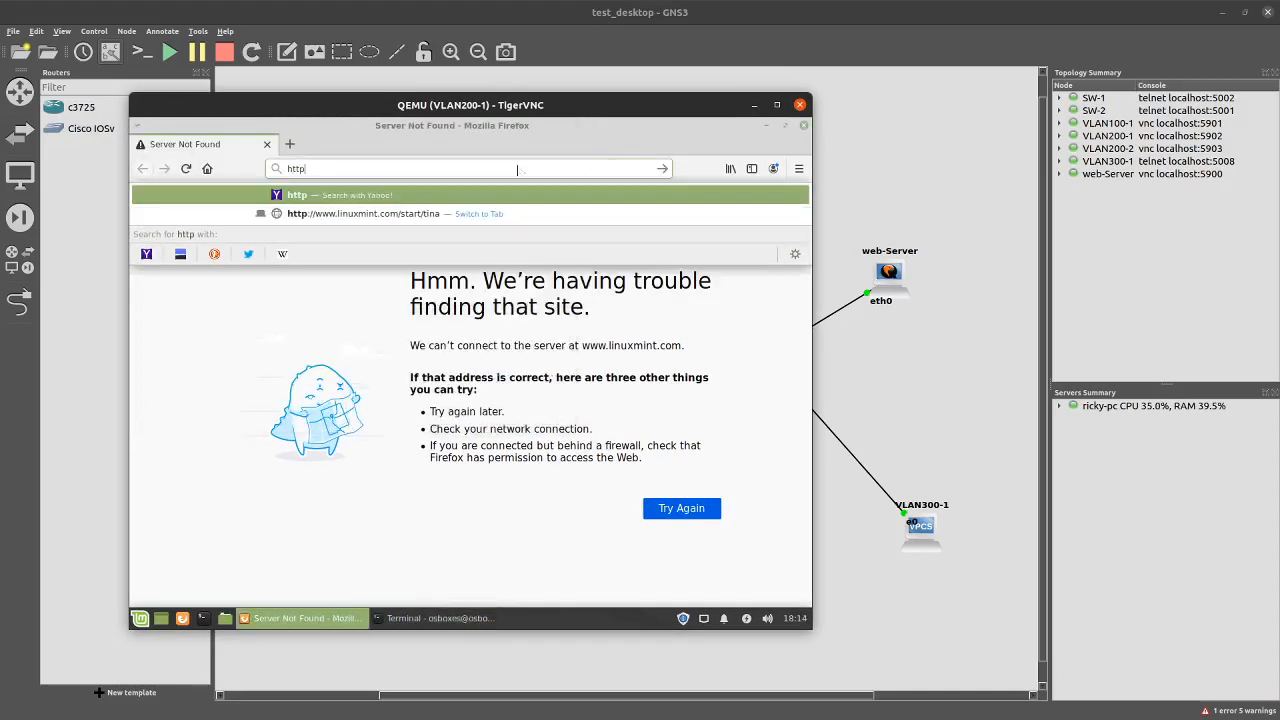
type("://1")
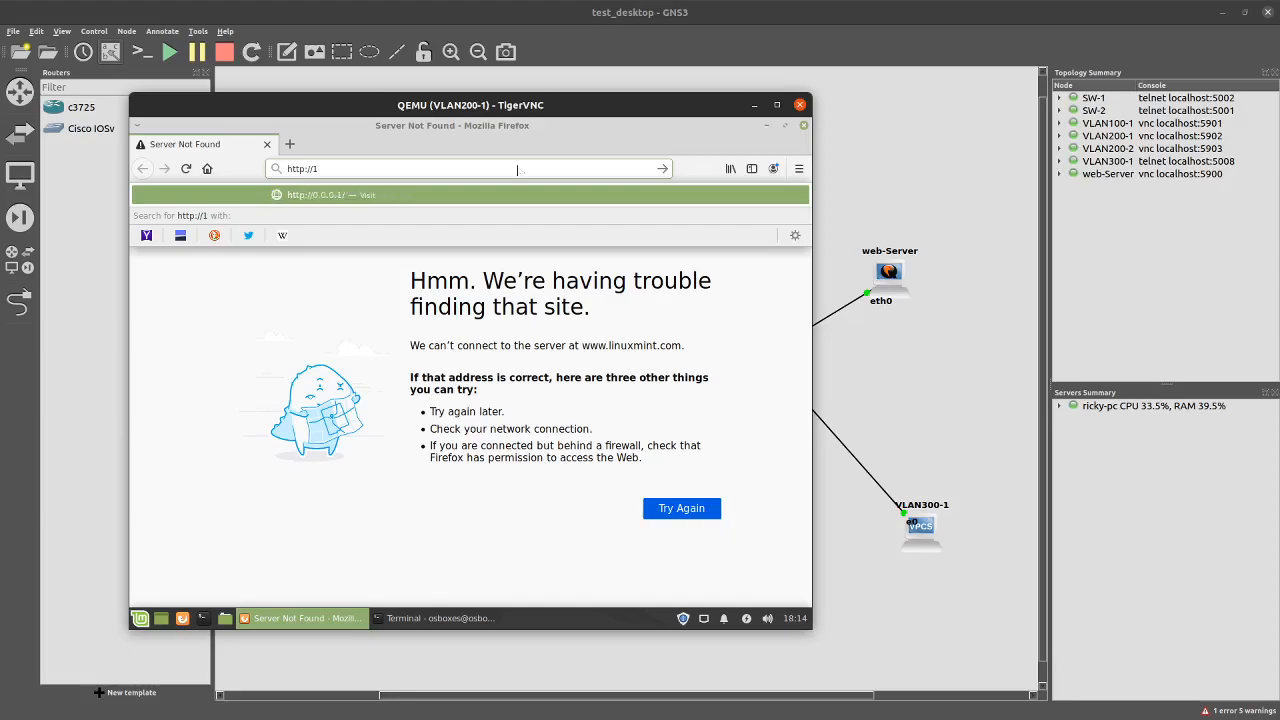
type("92.168.230.100")
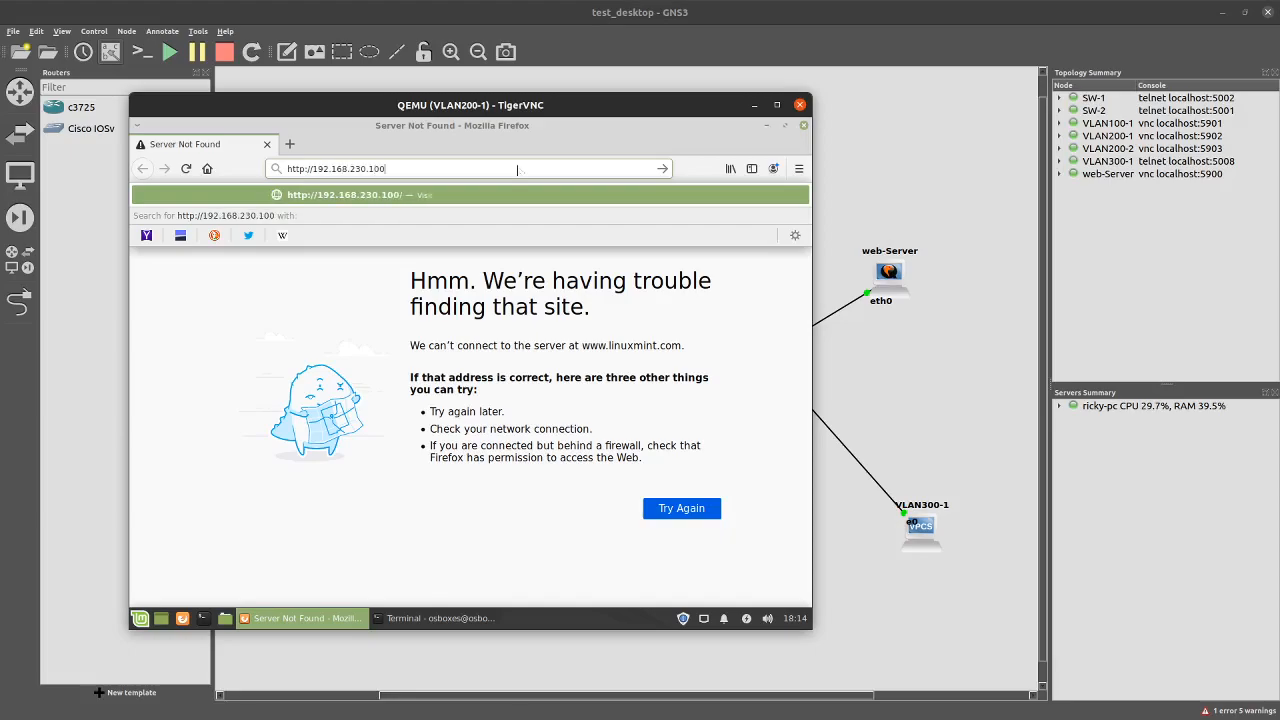
key("Return")
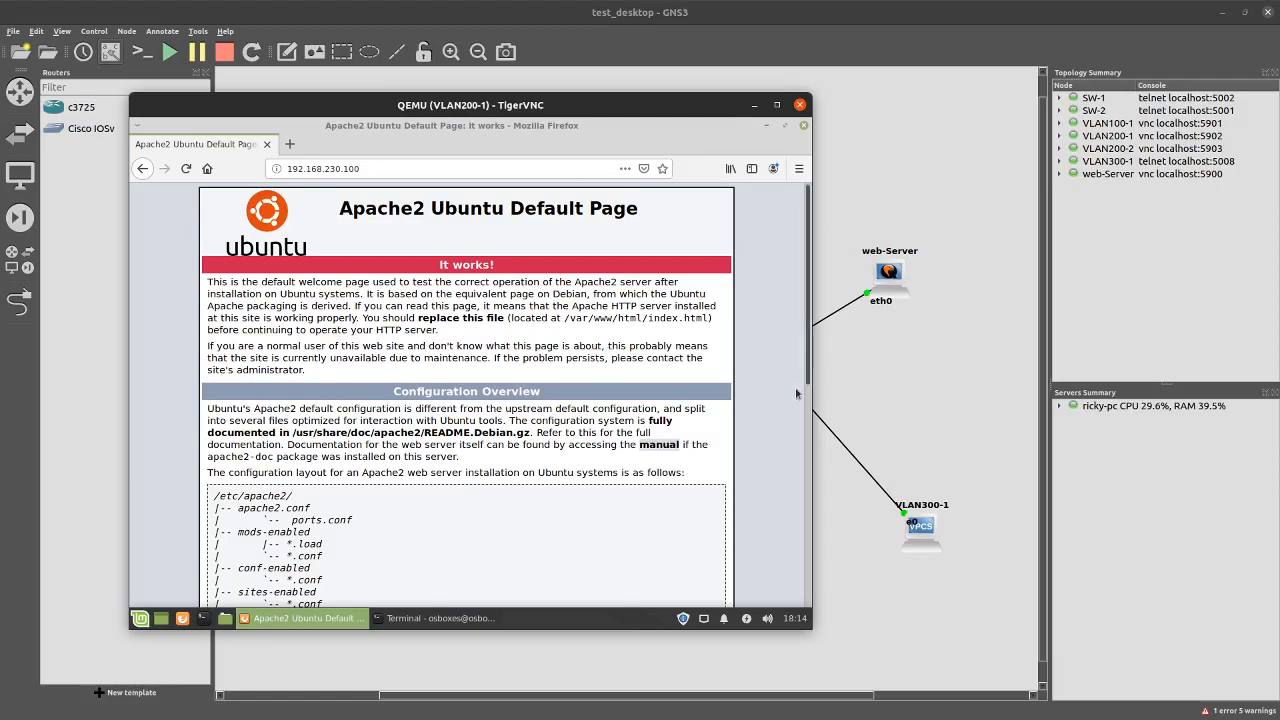
left_click(799, 105)
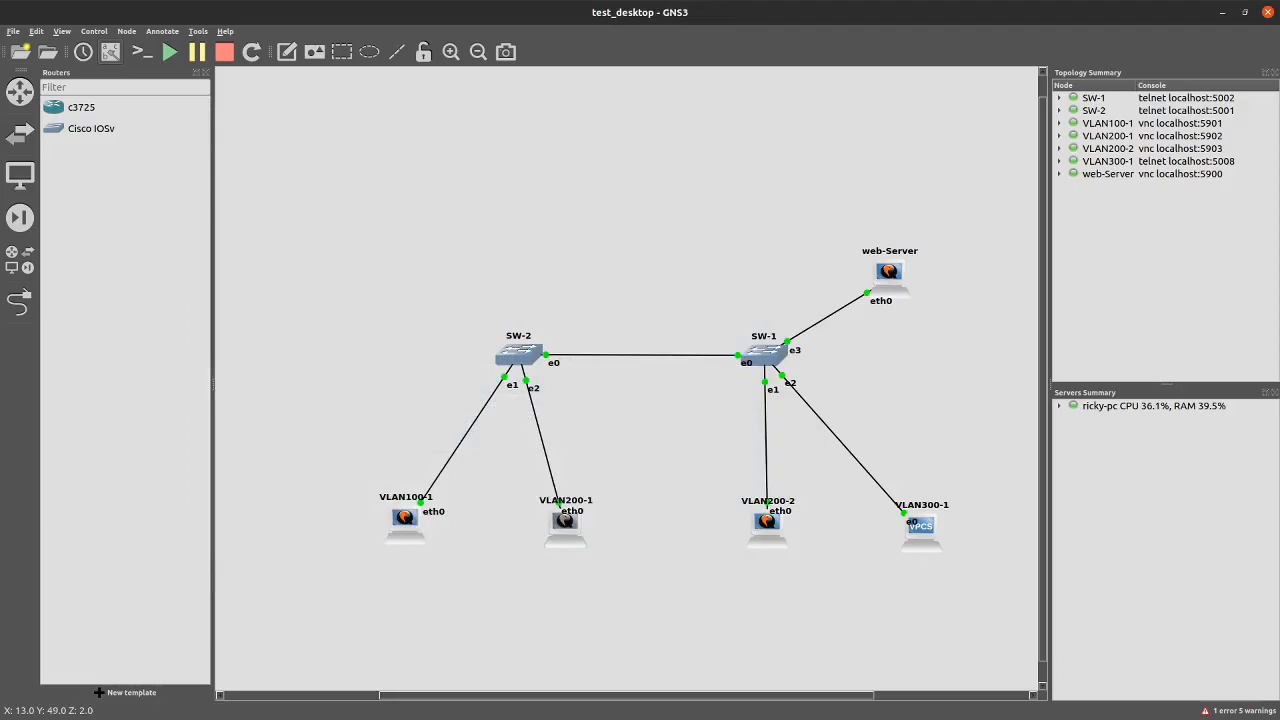
Stop VLAN100-1's ping and switch to the VLANs & Access List objectives slide
key("alt+Tab")
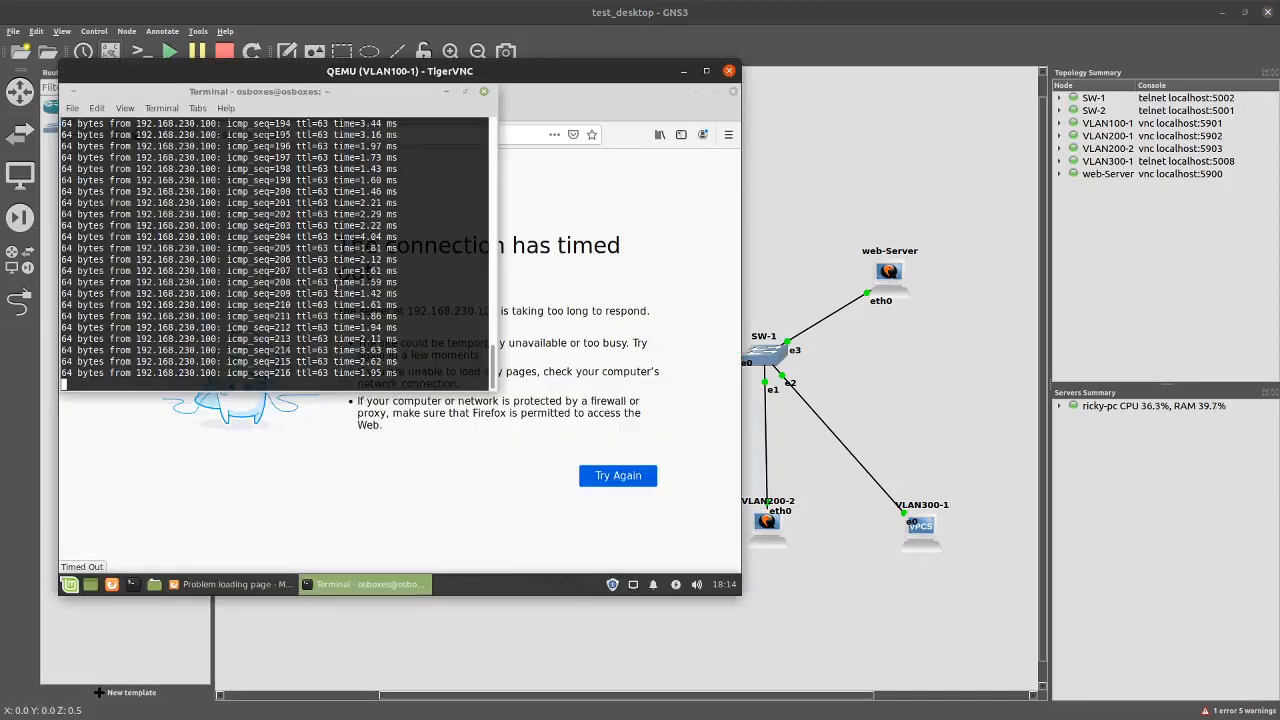
key("ctrl+c")
key("alt+Tab")
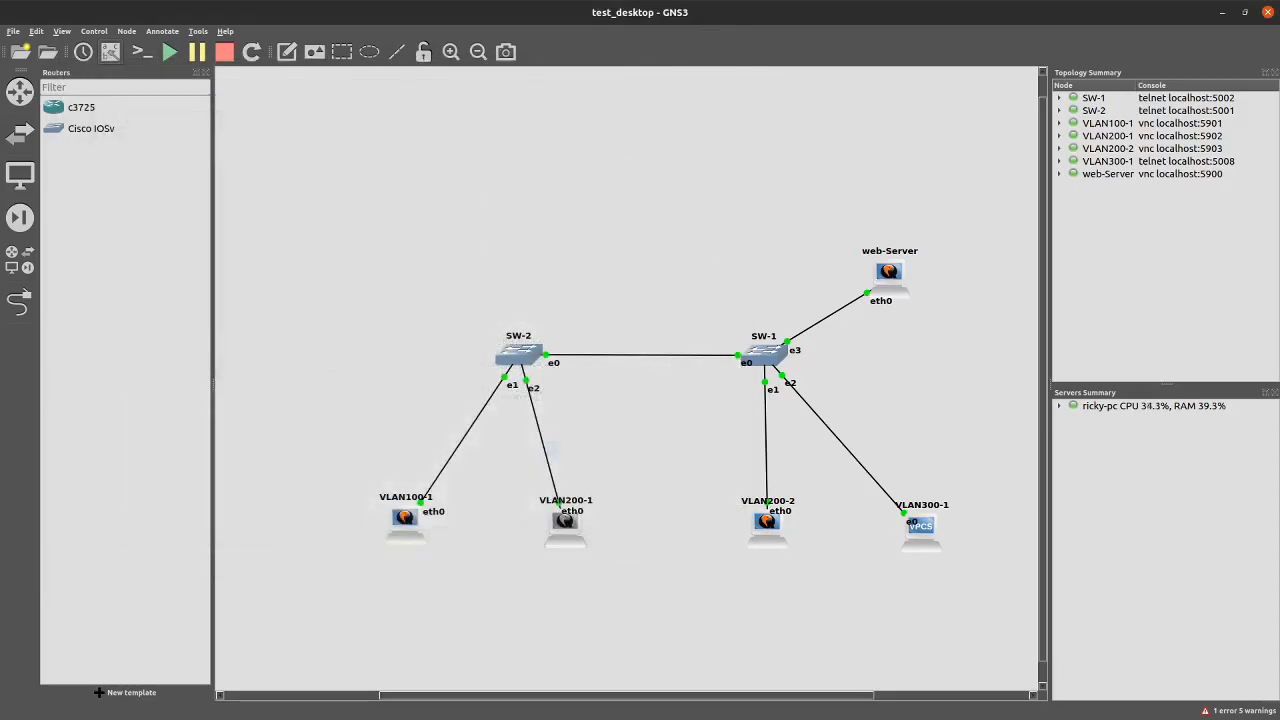
key("alt+Tab")
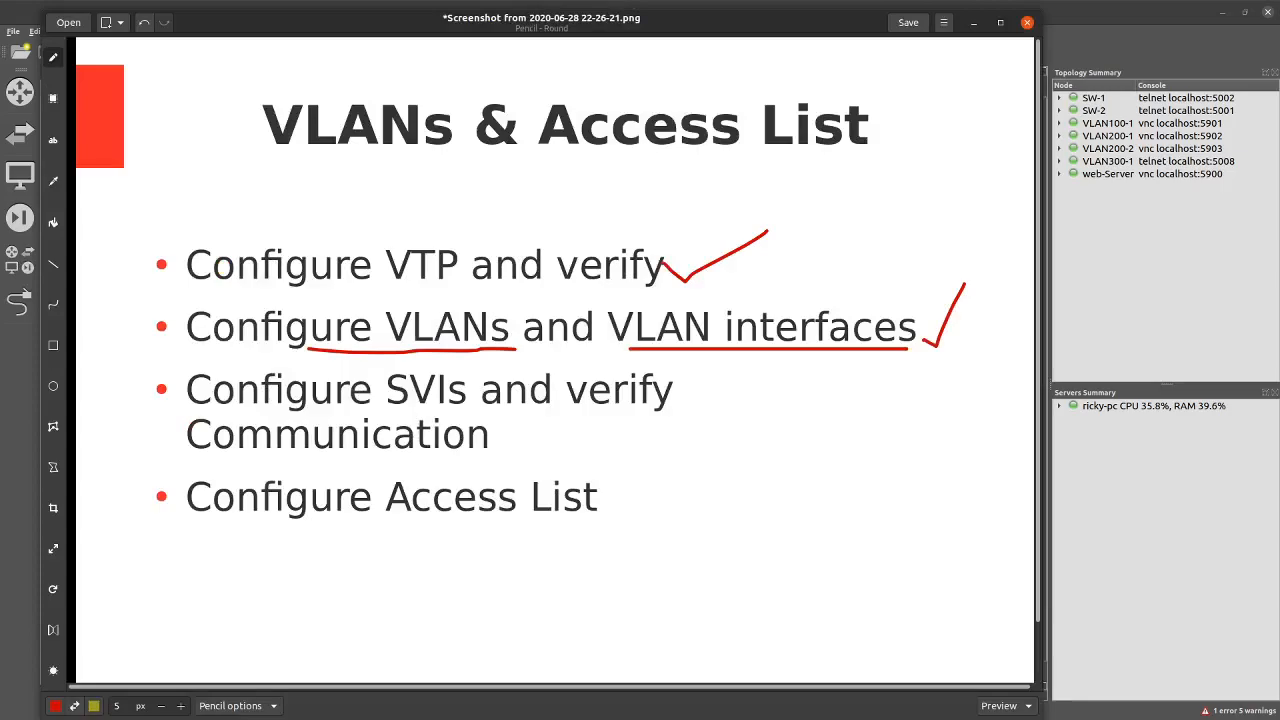
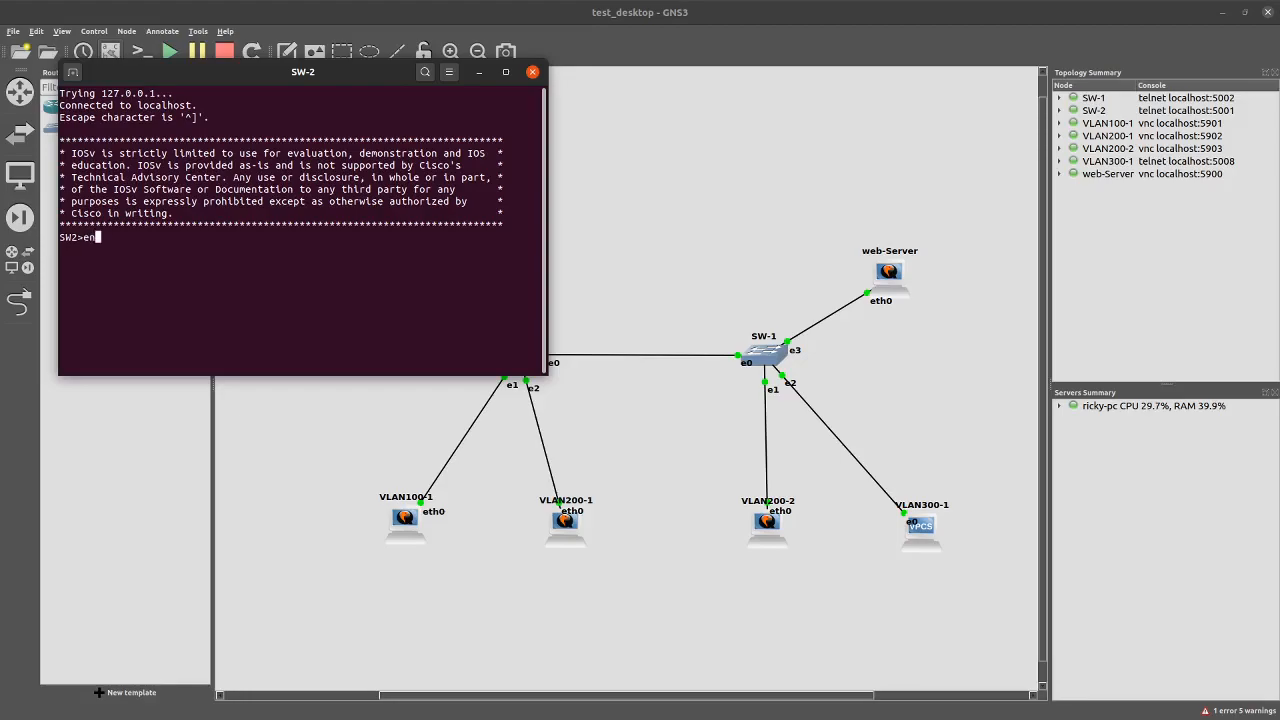
On SW-2, run config t and ip access-list extended httpblock
type("config t")
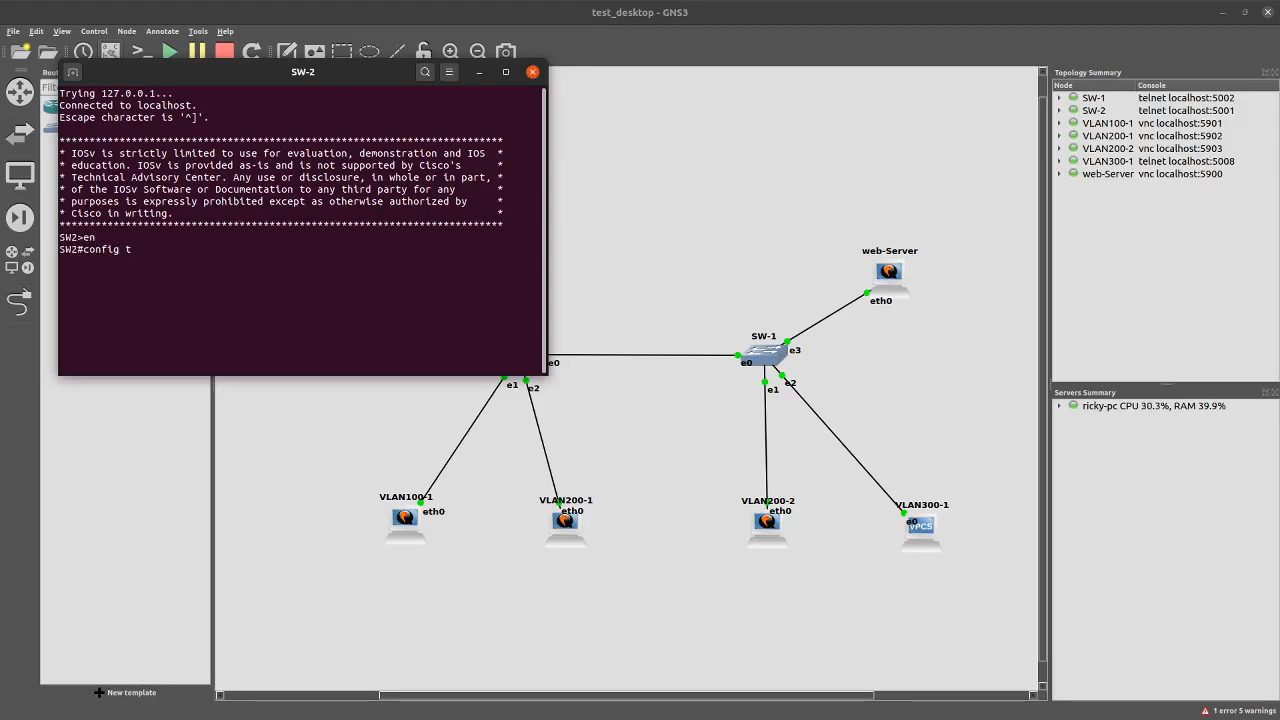
key("Return")
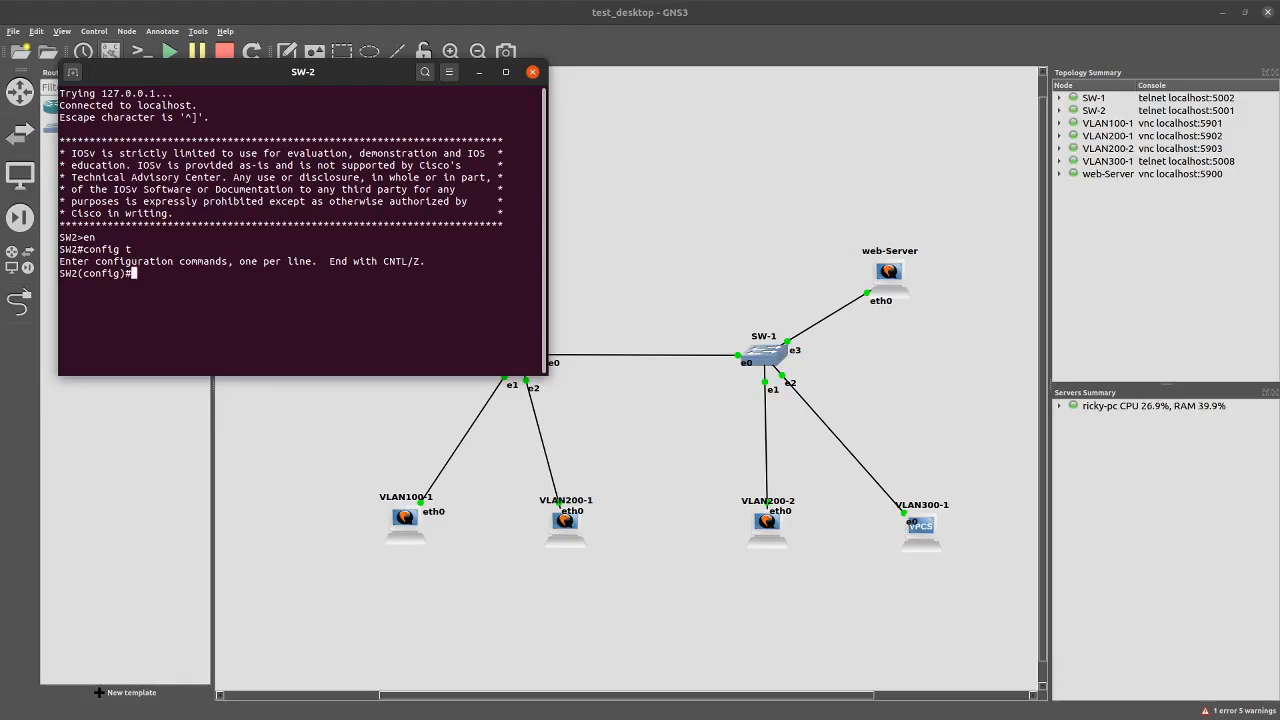
type("ip acce")
key("Tab")
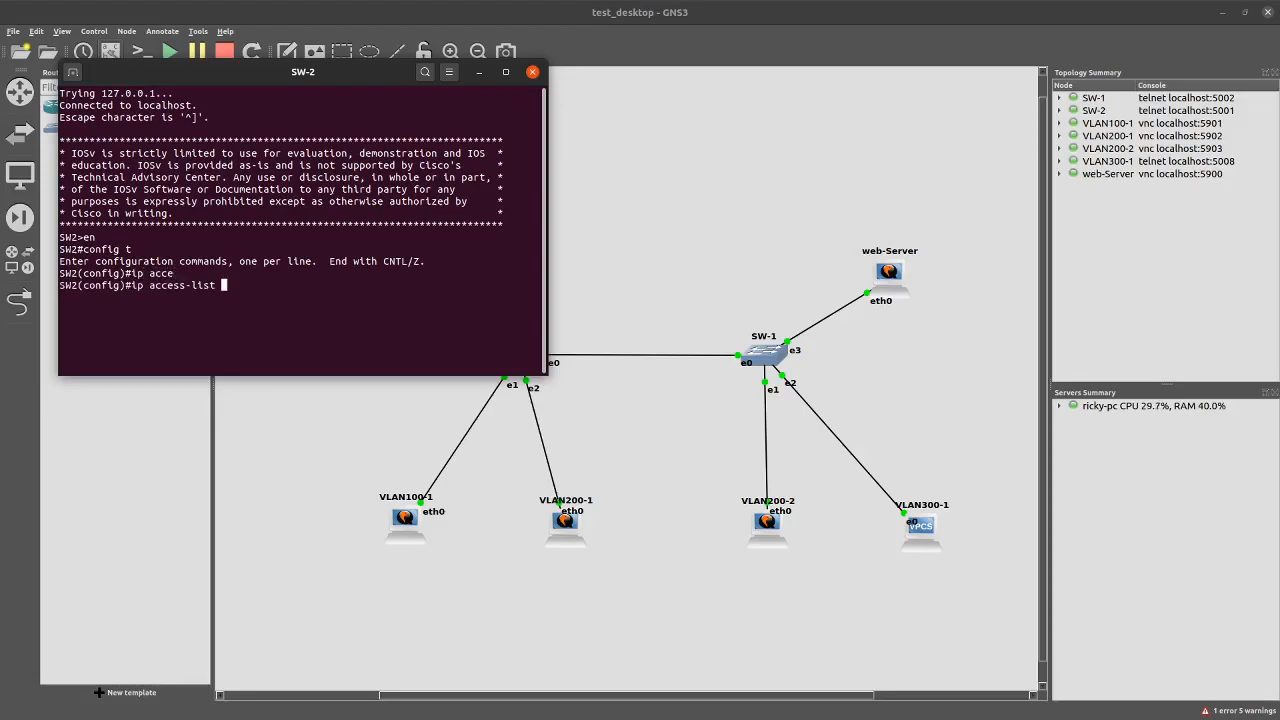
type("extended httpblock")
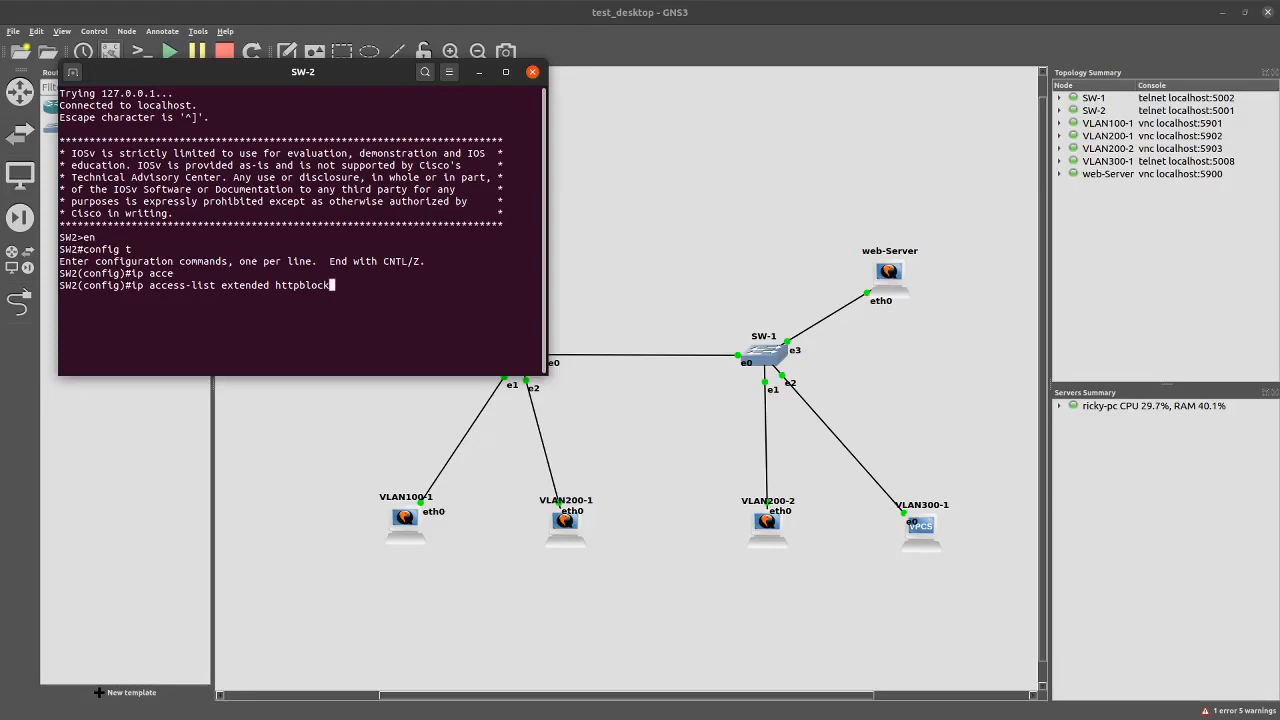
key("Return")
Add the rule deny tcp any host 192.168.230.100 eq 80 to httpblock, fixing the 'anyhost' typo
type("deny ")
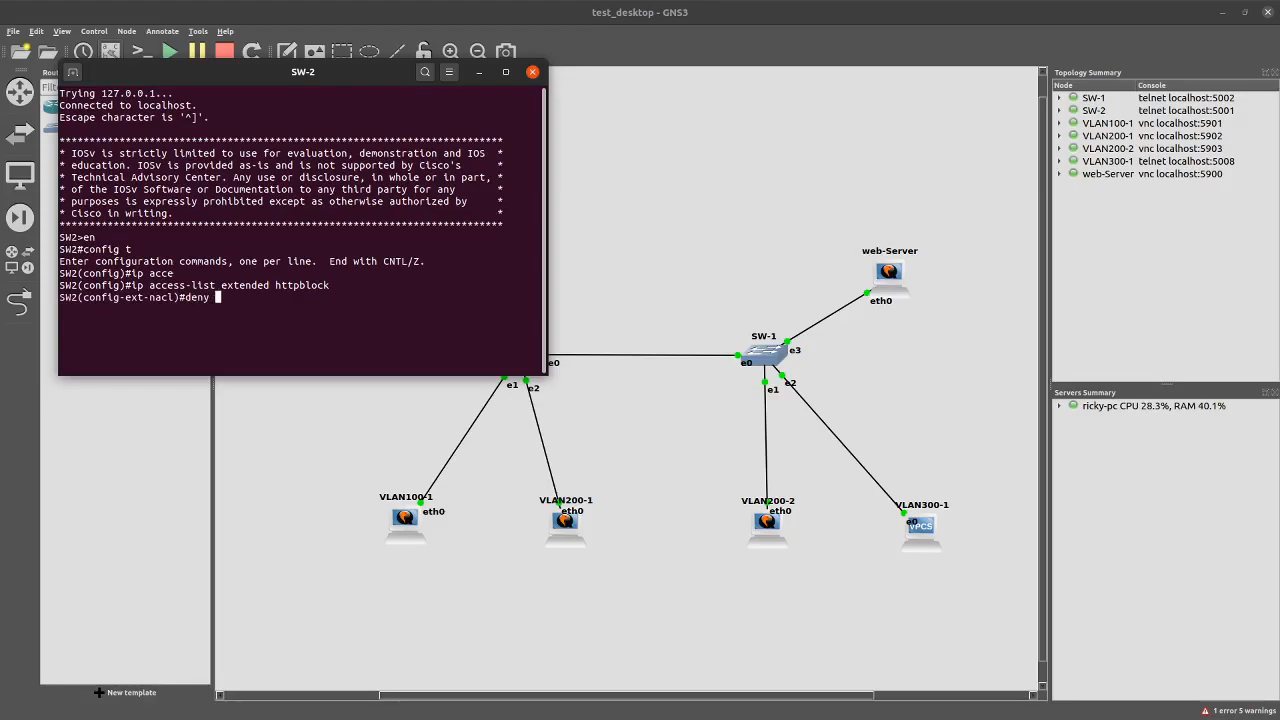
type("tcp anyhost 192.168.230")
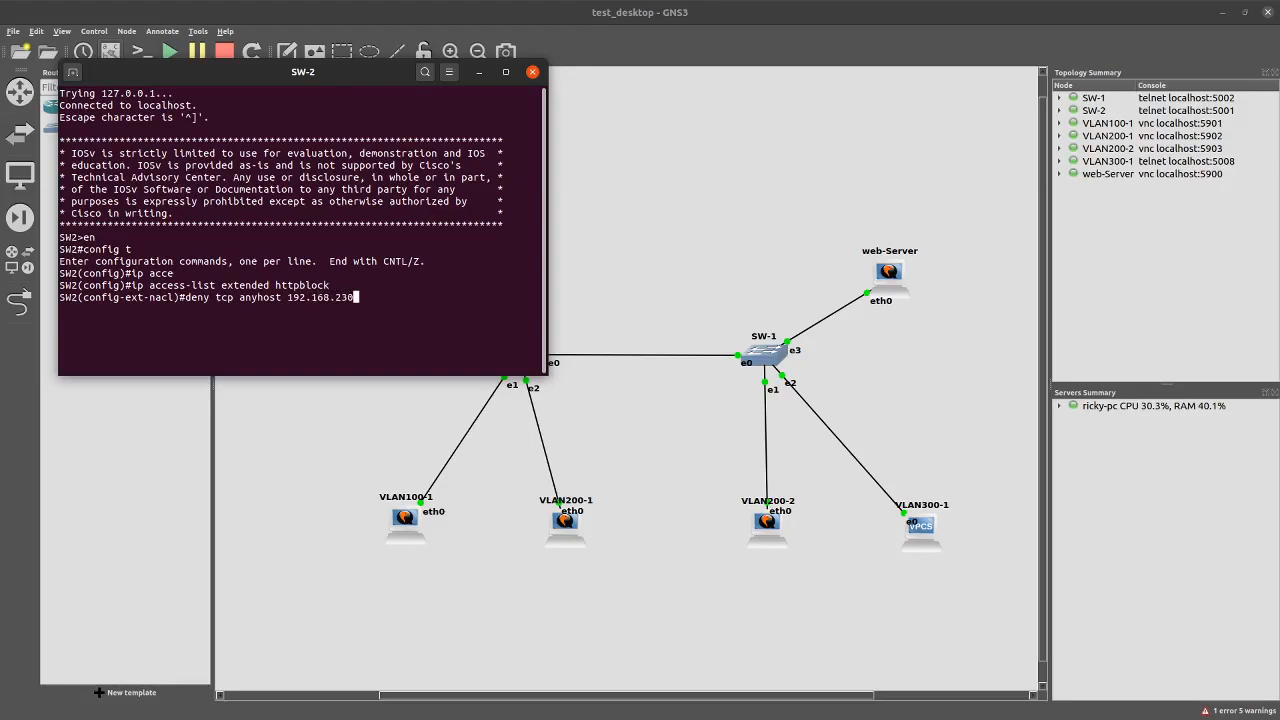
type(".100 eq 80")
key("Return")
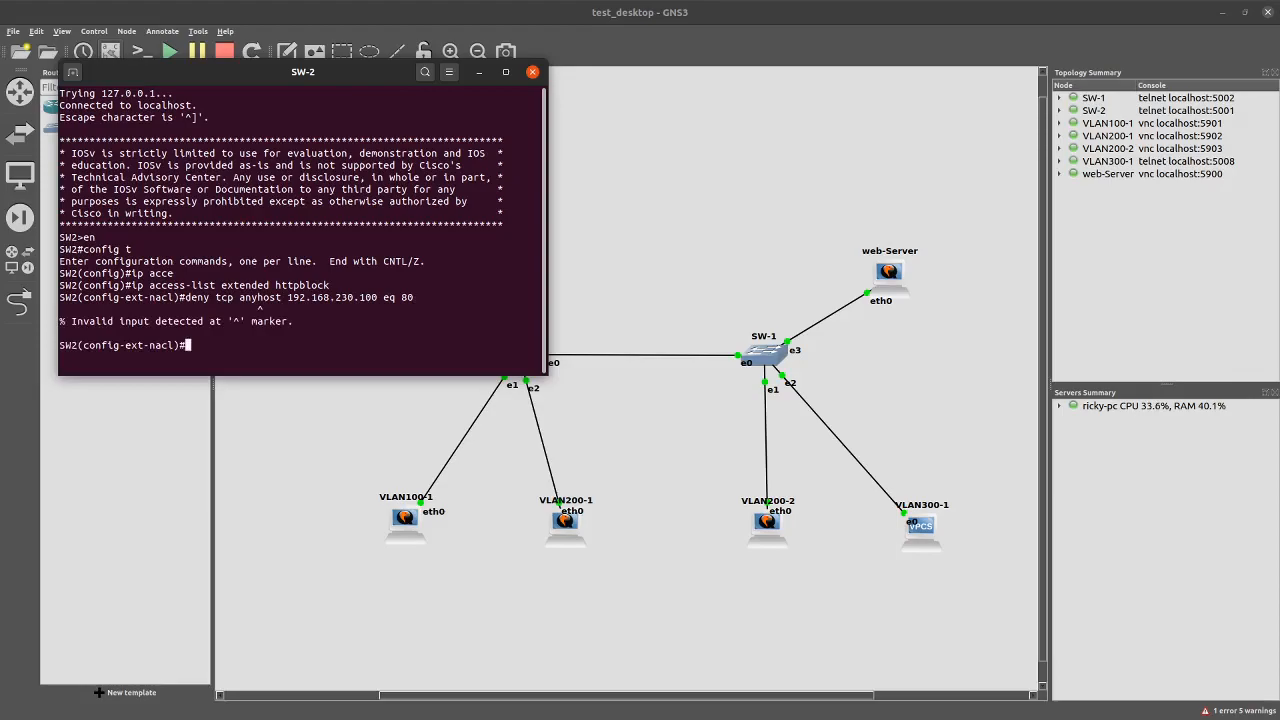
key("Up")
key("Left")
key("Left")
key("Left")
key("Left")
key("Left")
key("Left")
key("Left")
key("Left")
key("Left")
key("Left")
key("Left")
key("Left")
key("Left")
key("Left")
key("Left")
key("Left")
key("Left")
key("Left")
key("Left")
key("Left")
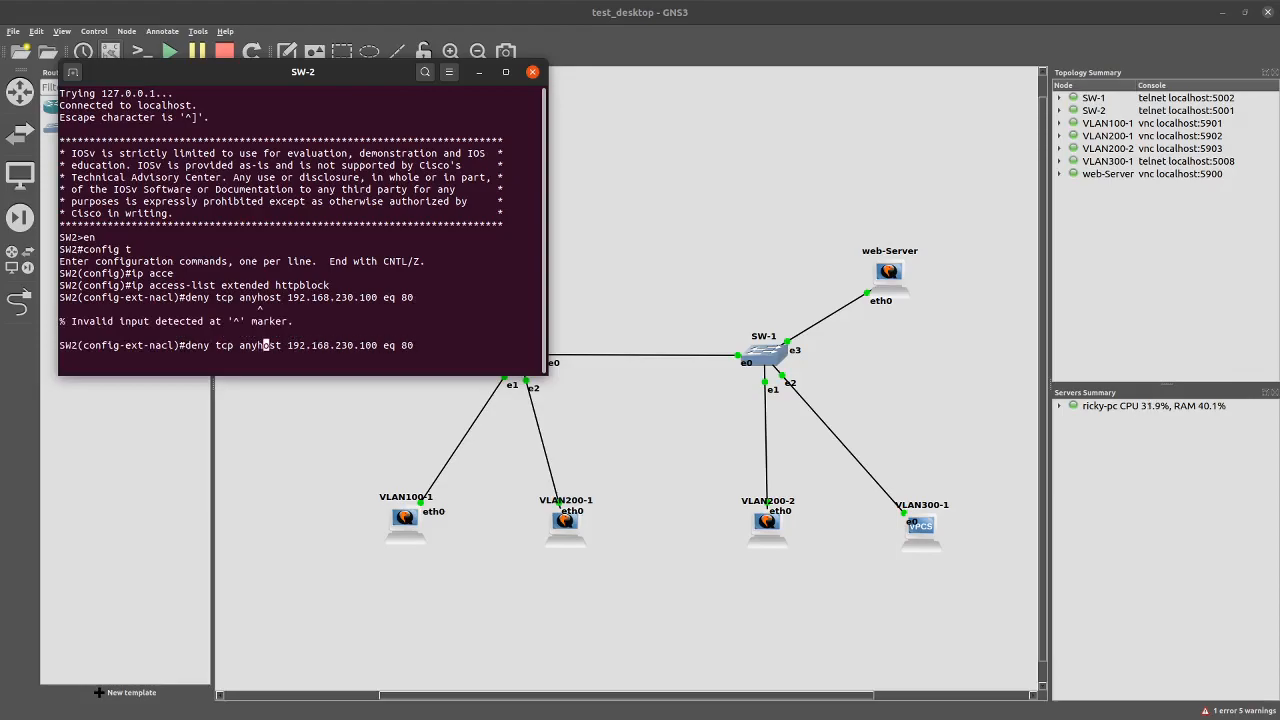
key("Return")
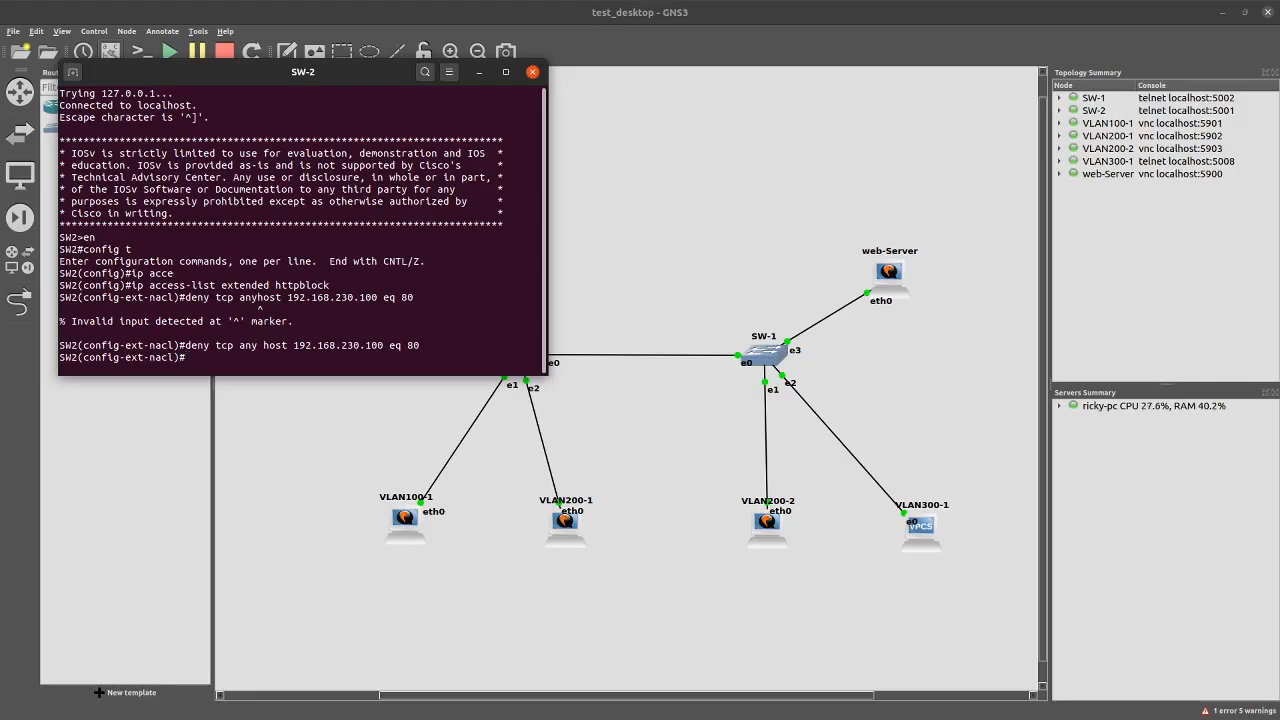
Add permit ip any any, then enter interface vlan 200
type("permit ip any any")
key("Return")
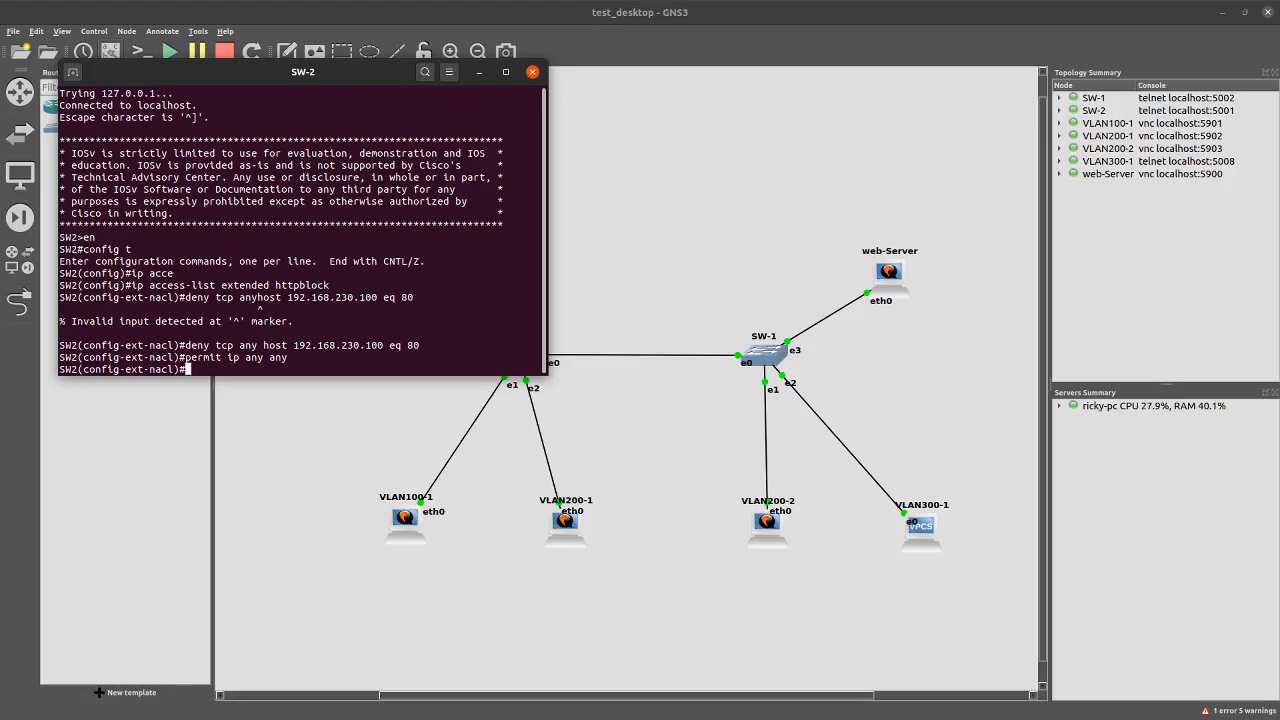
type("interface vlan 200")
key("Return")
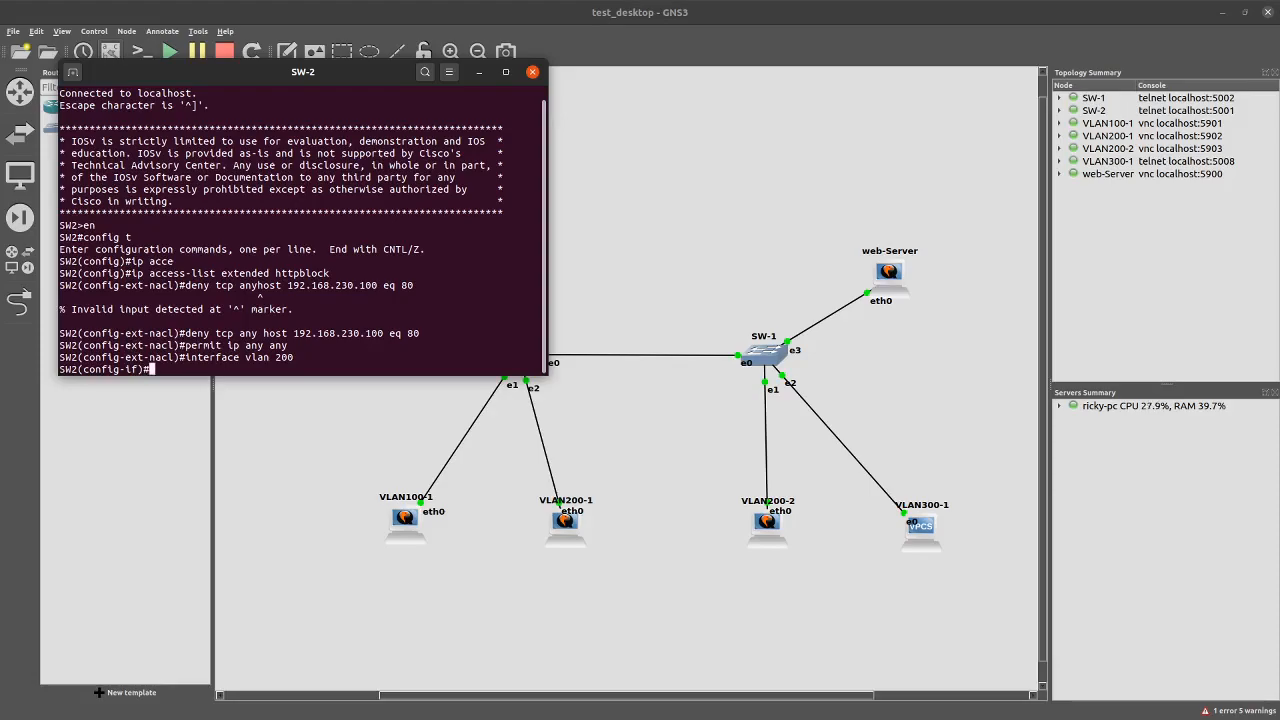
Apply ip access-group httpblock in on VLAN 200, correcting the misspelled list name
type("ip acce")
key("Tab")
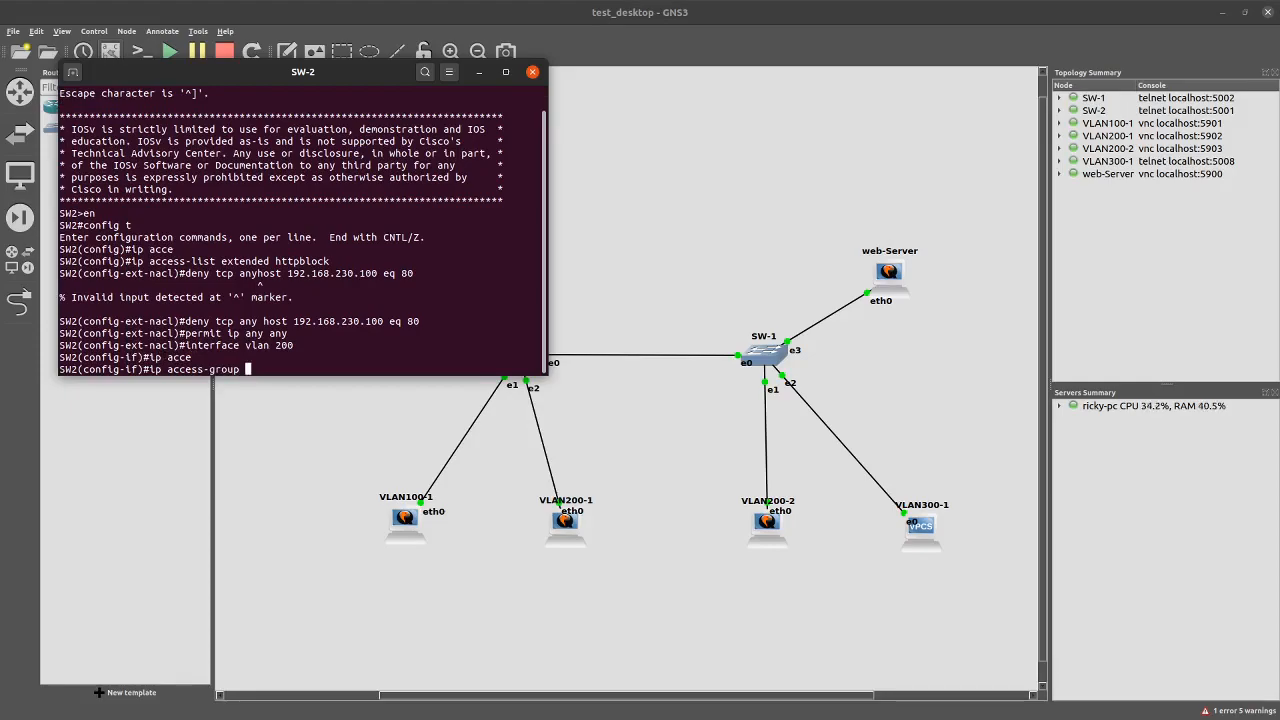
type("hhtp")
key("Return")
key("Up")
key("BackSpace")
key("BackSpace")
key("BackSpace")
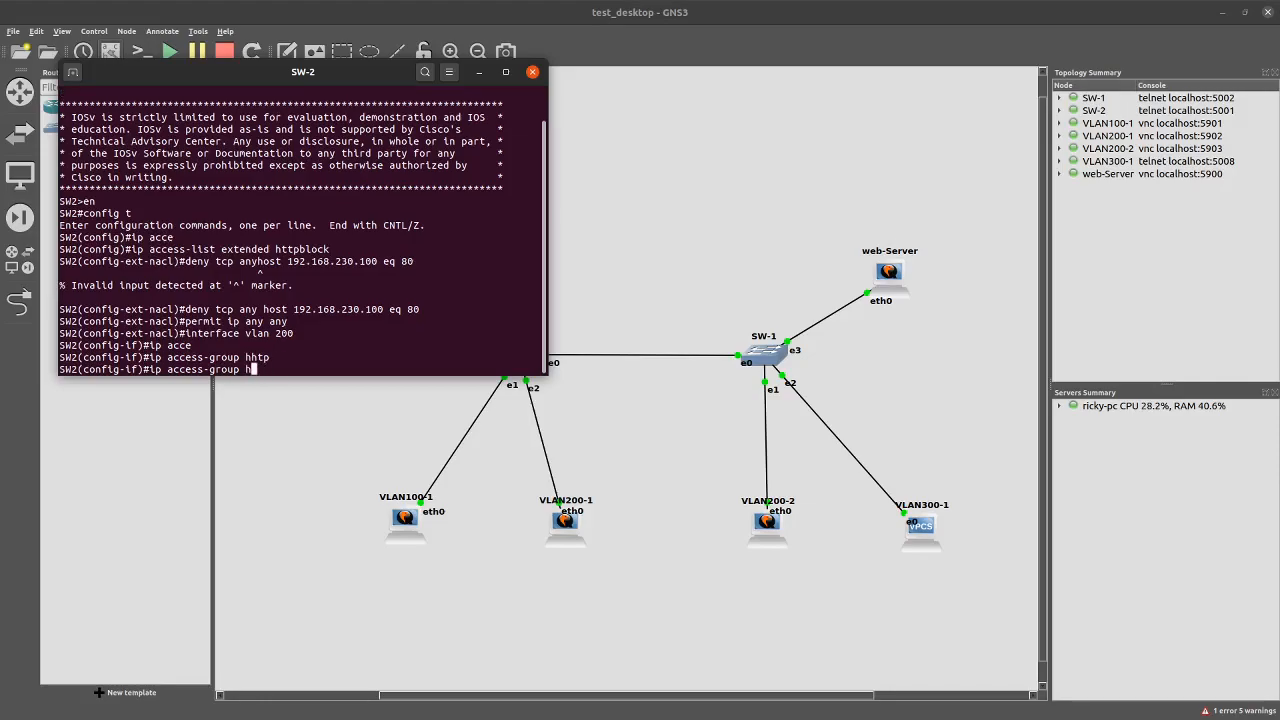
type("ttpblock in")
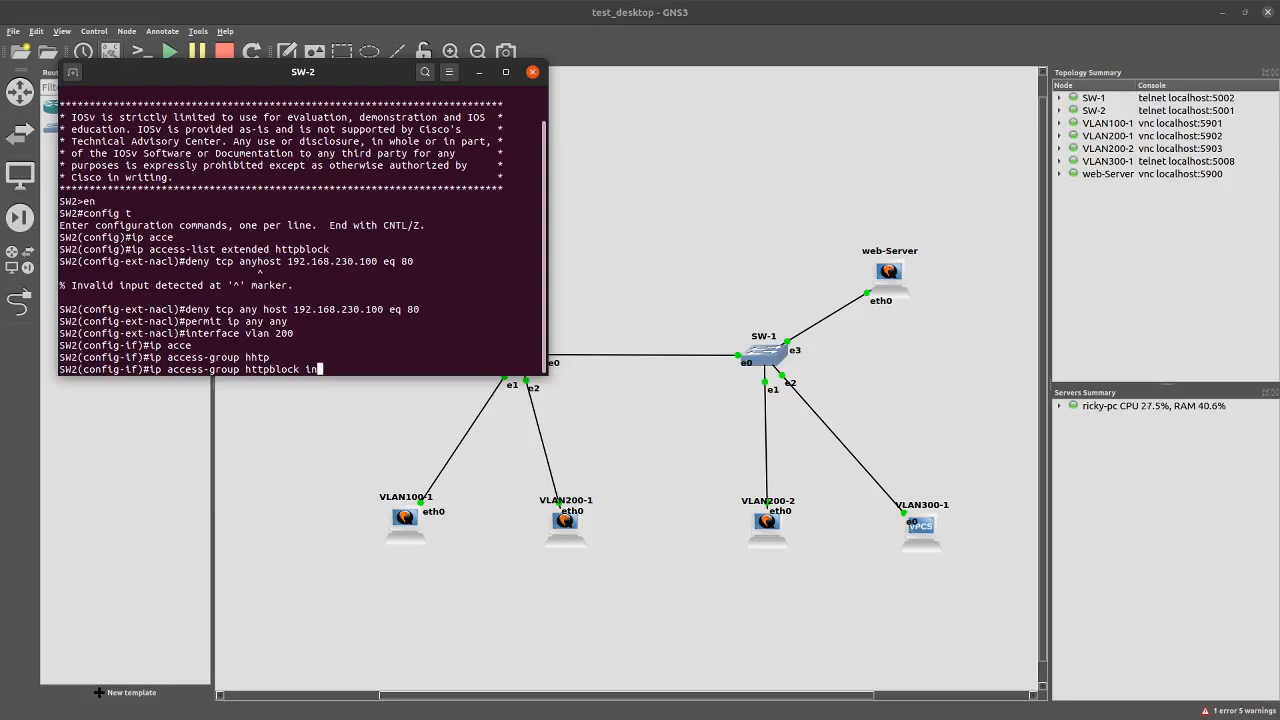
key("Return")
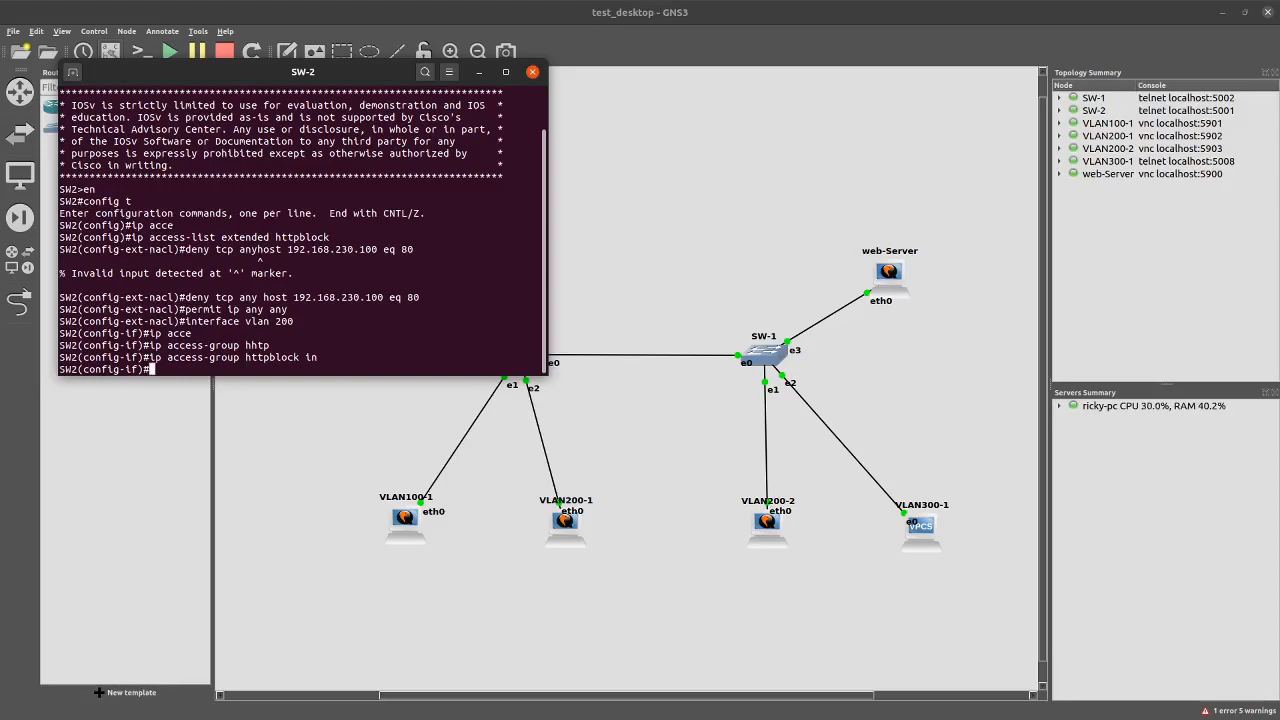
Save SW-2's configuration with wr
type("do sh")
key("BackSpace")
key("BackSpace")
type("wr")
key("Return")
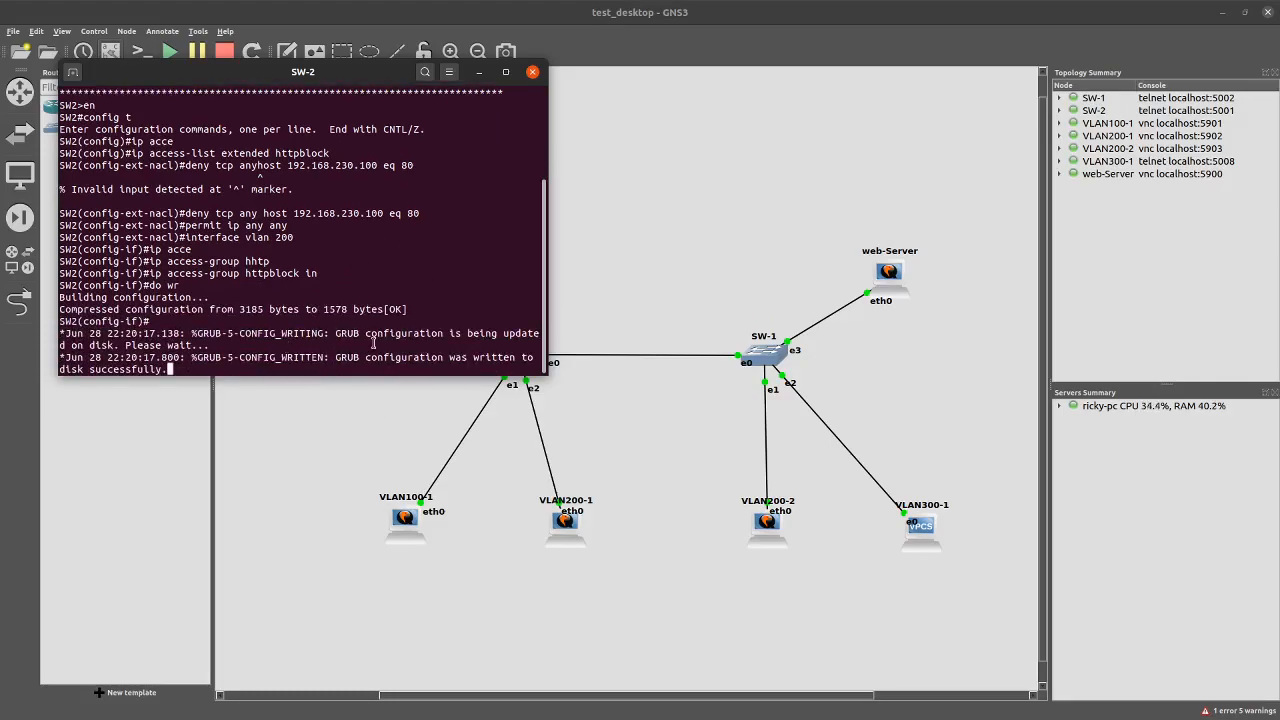
key("Return")
key("Return")
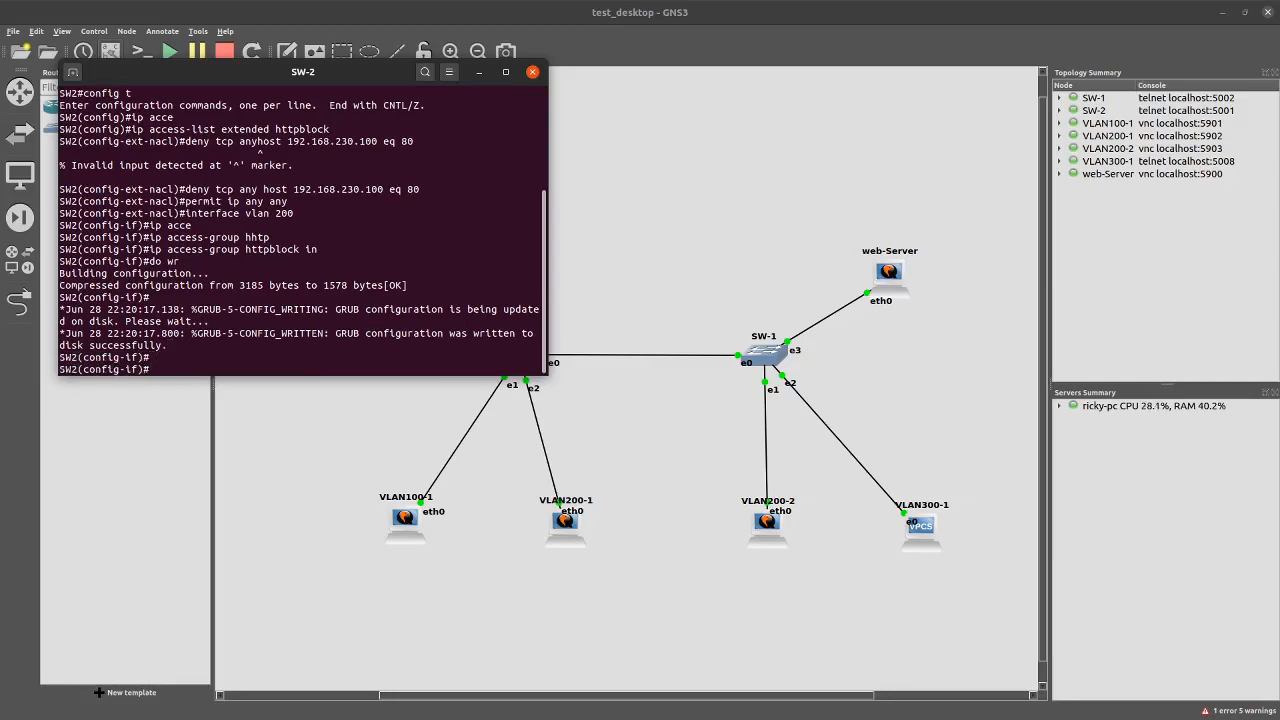
Open VLAN100-1's console and rerun the ping to 192.168.230.100
double_click(405, 520)
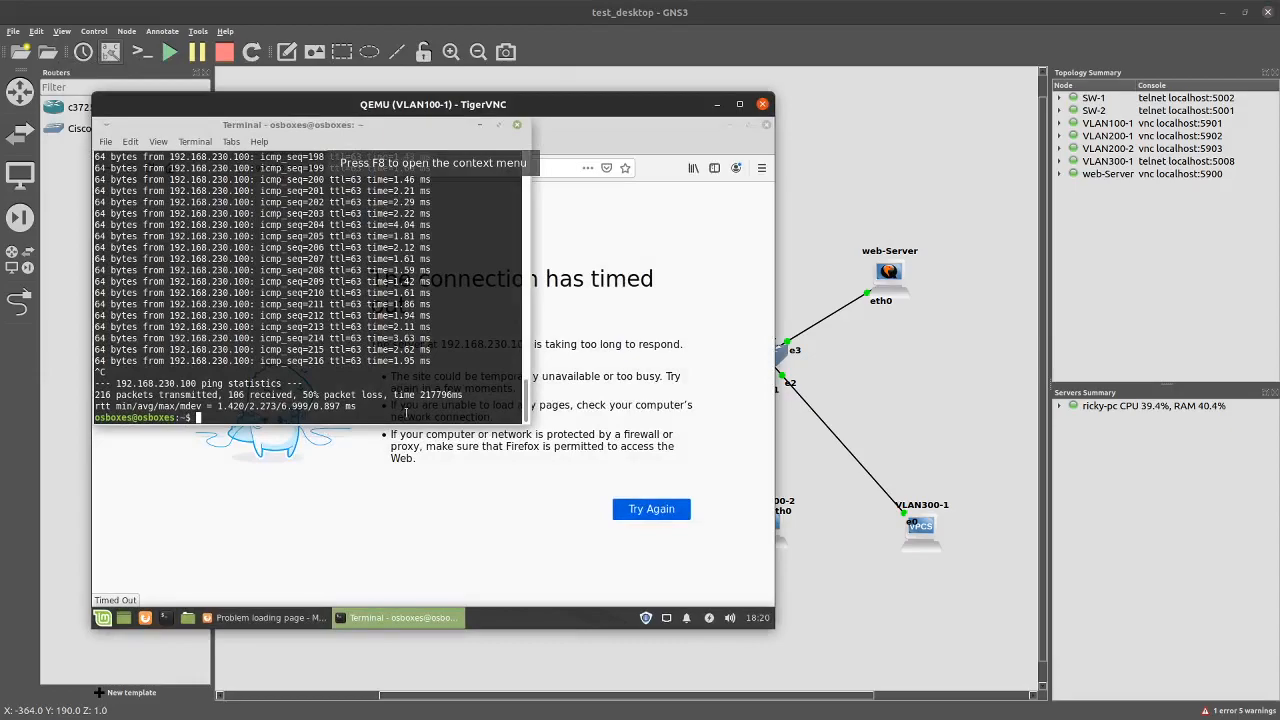
key("Up")
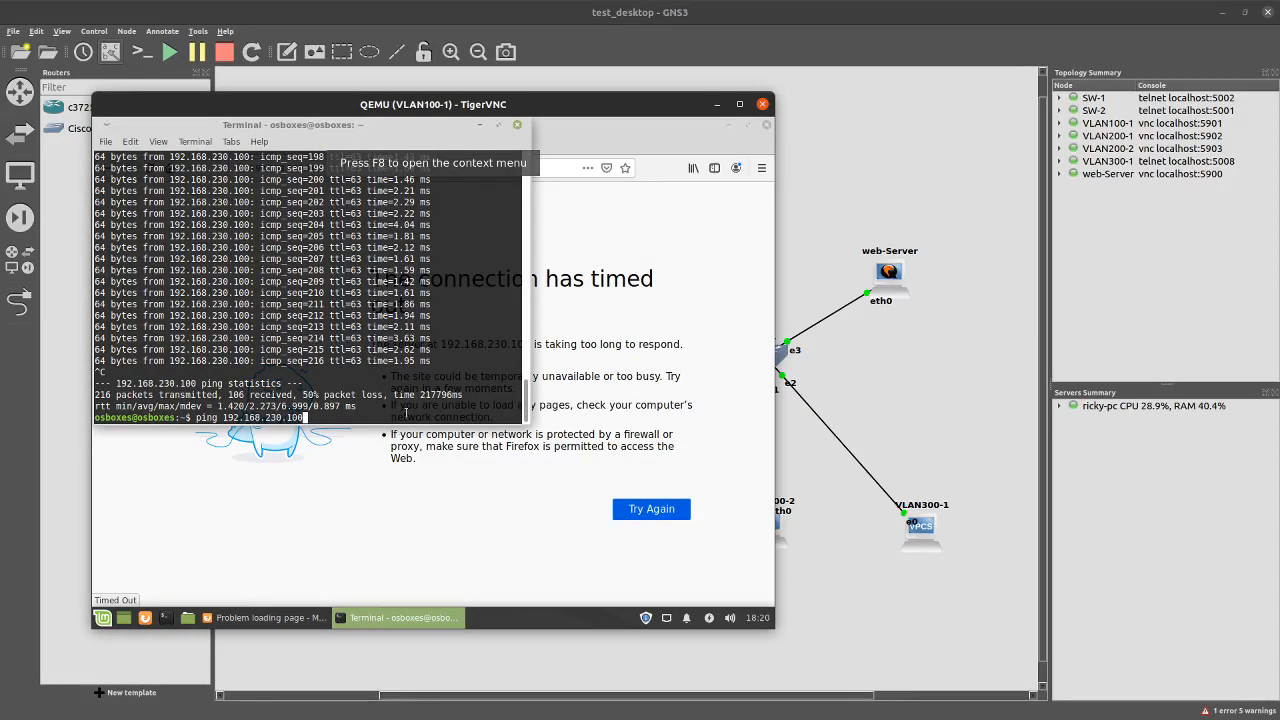
key("Return")
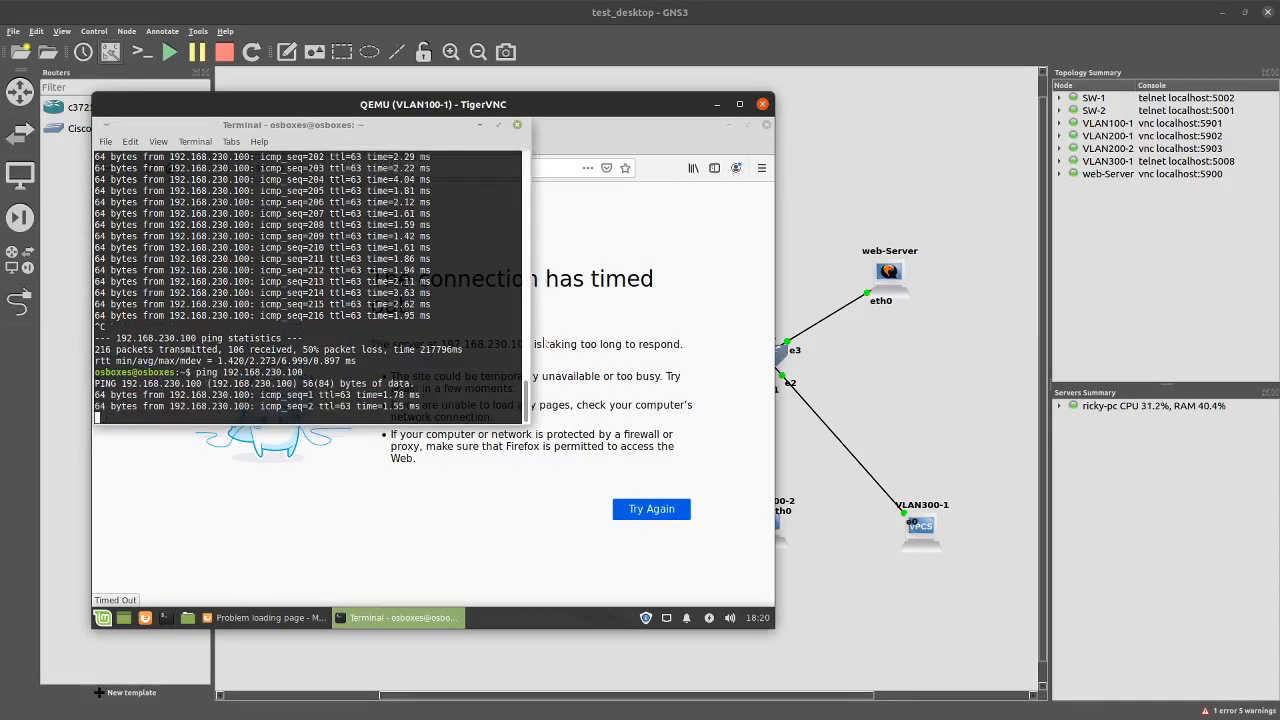
left_click(664, 227)
left_click(314, 168)
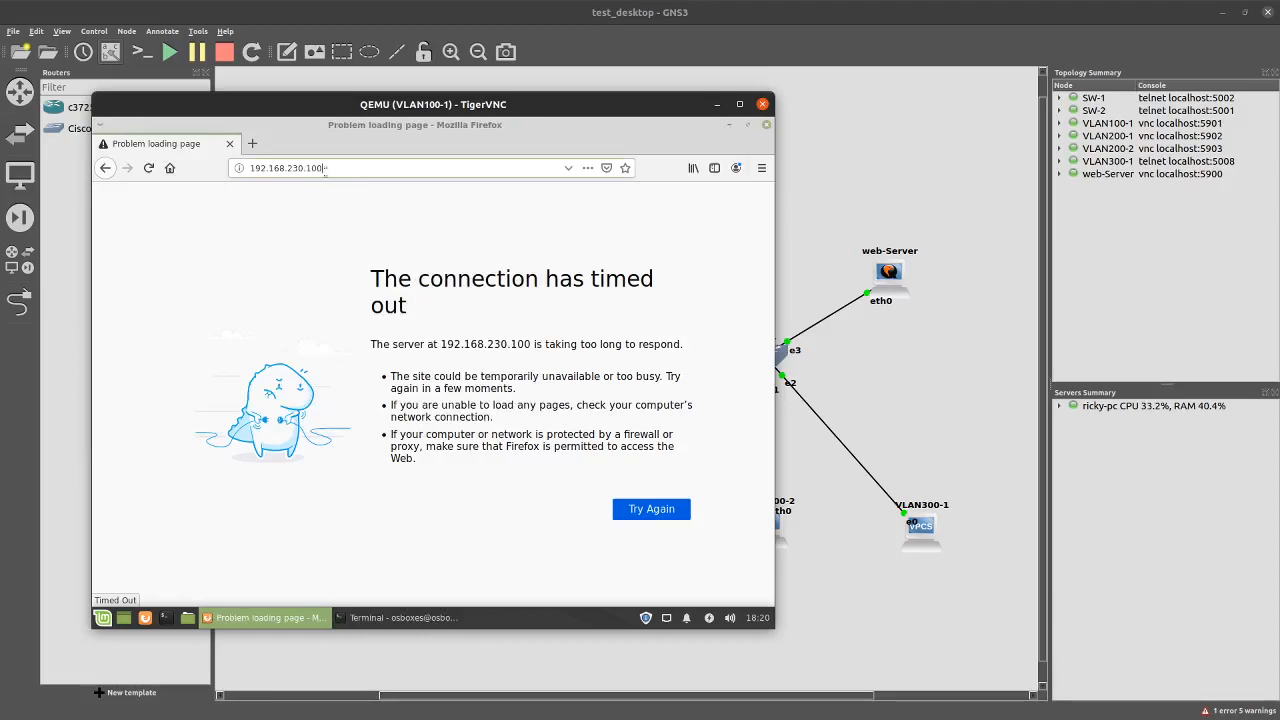
type("ht")
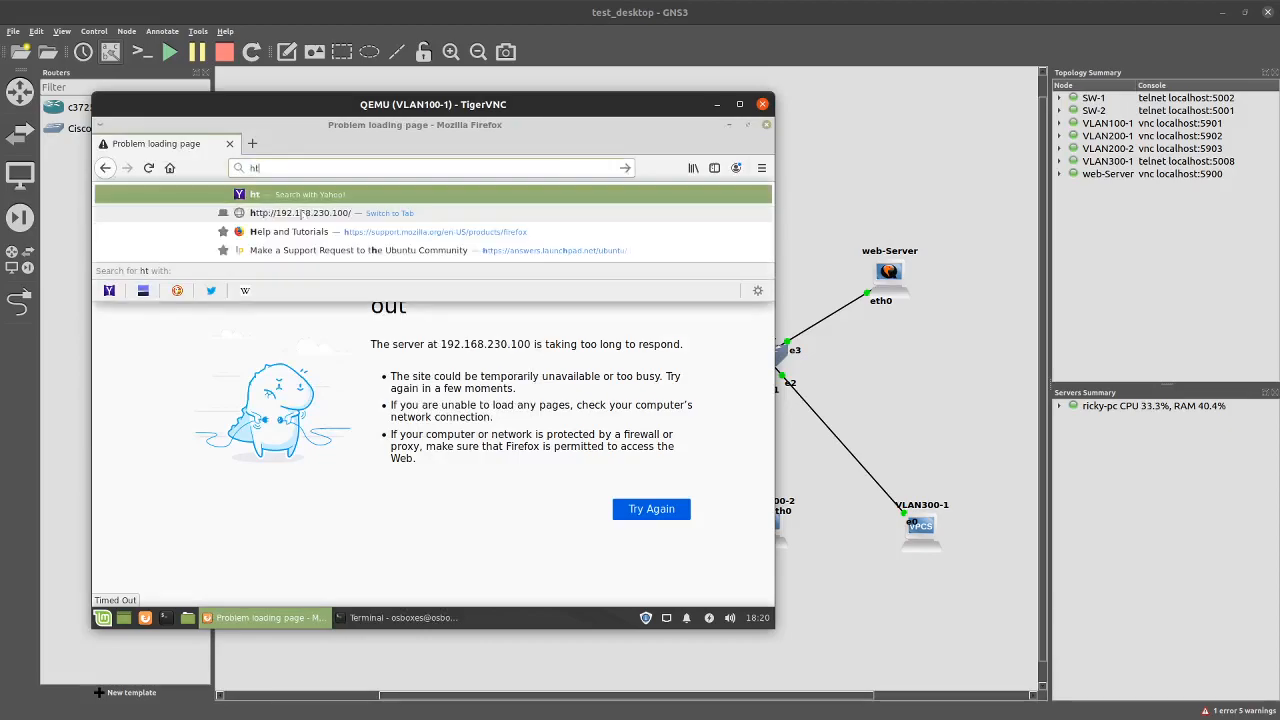
type("tp://192.168")
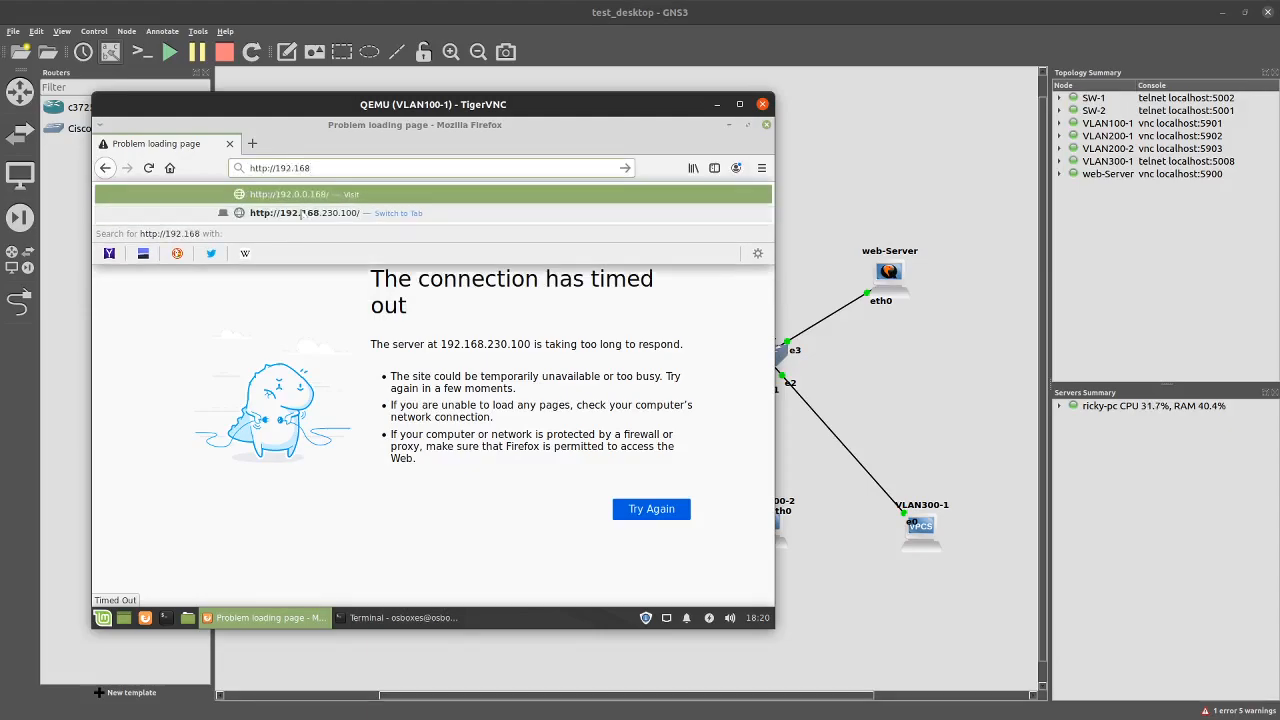
type(".230.")
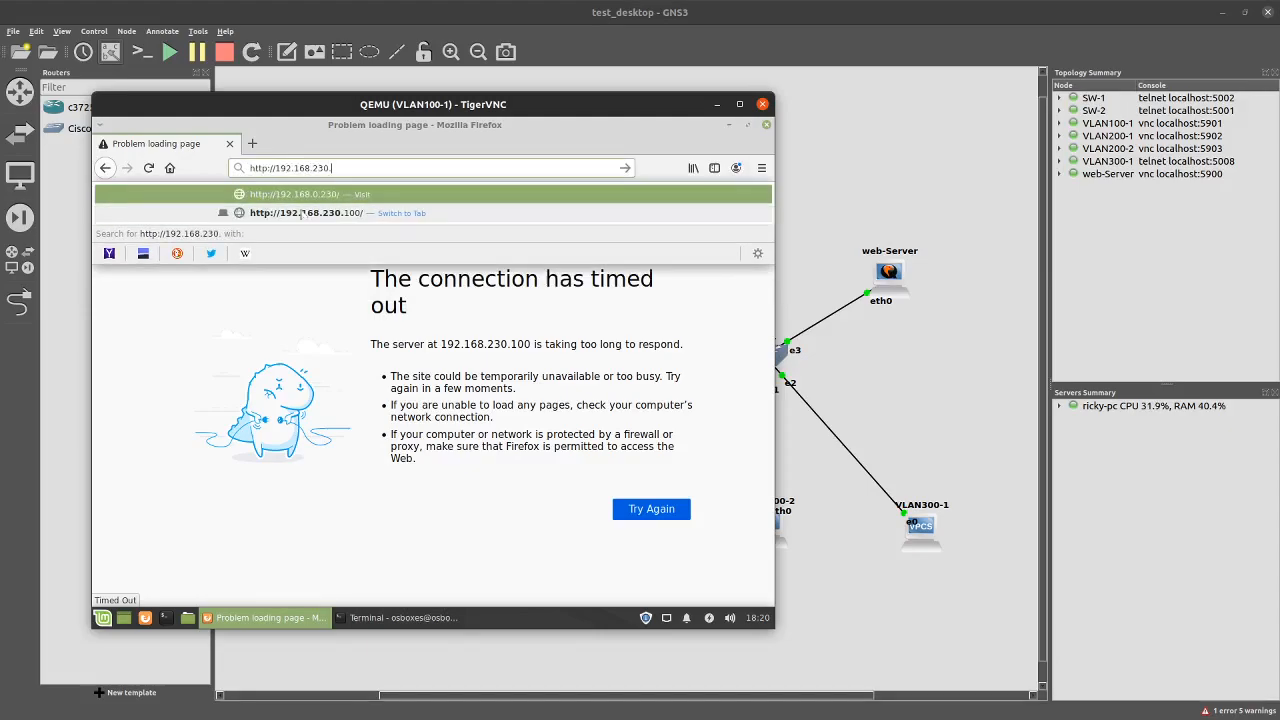
type("100")
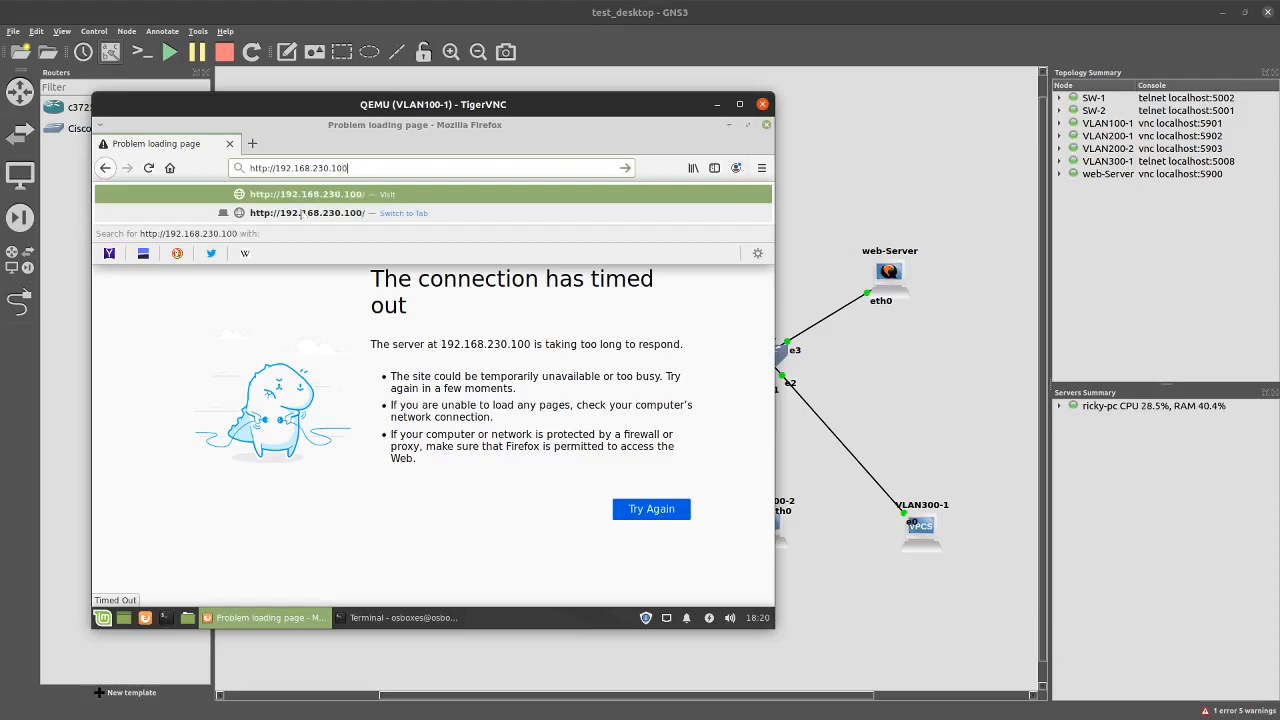
key("Return")
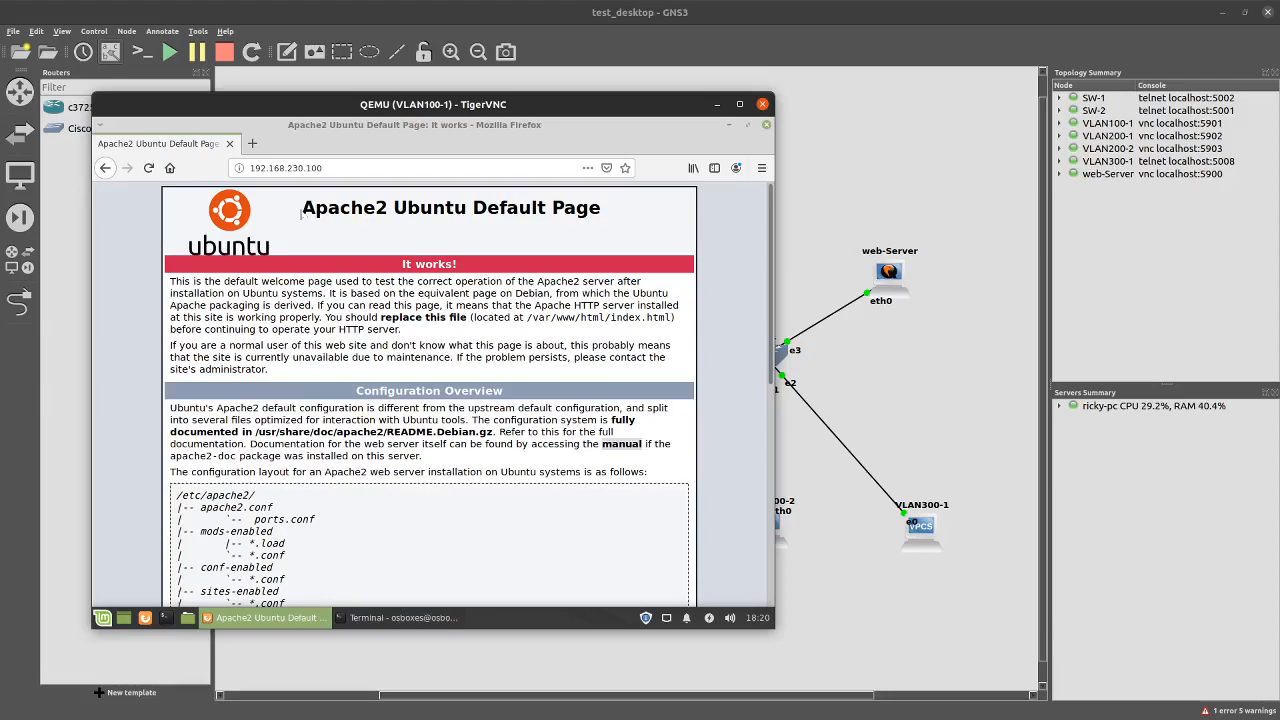
left_click_drag(427, 106, 470, 59)
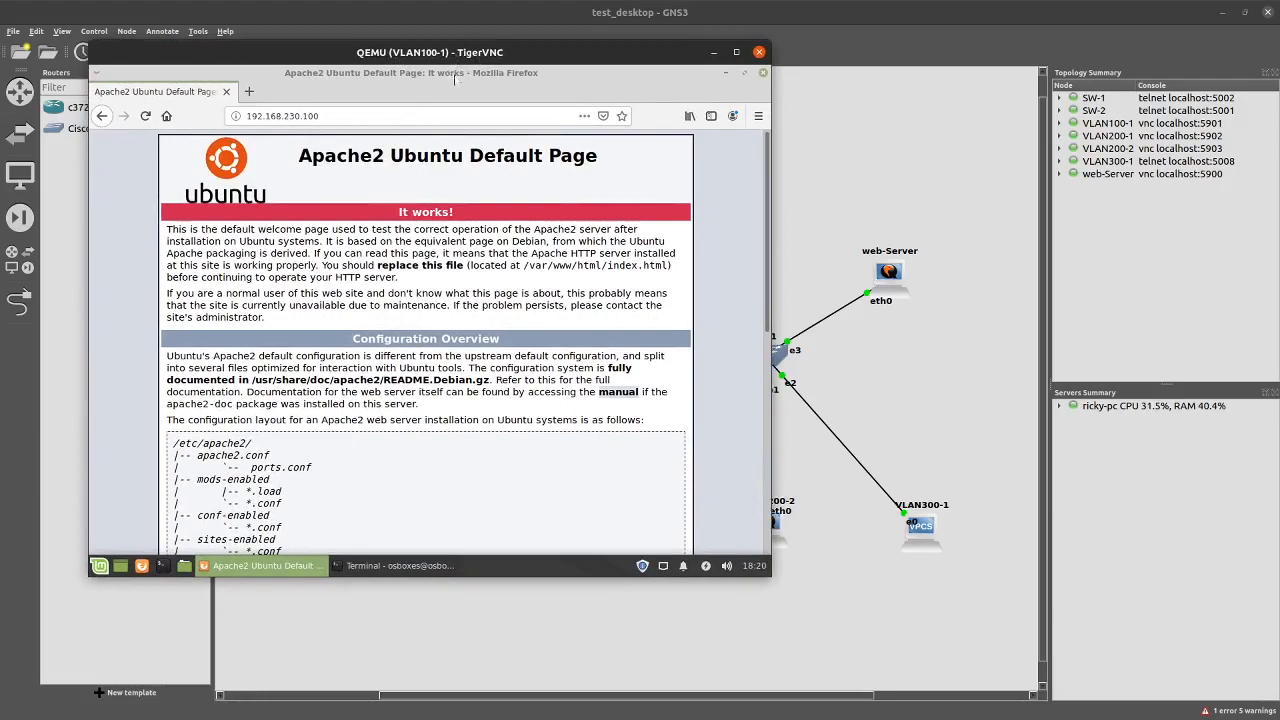
left_click(759, 52)
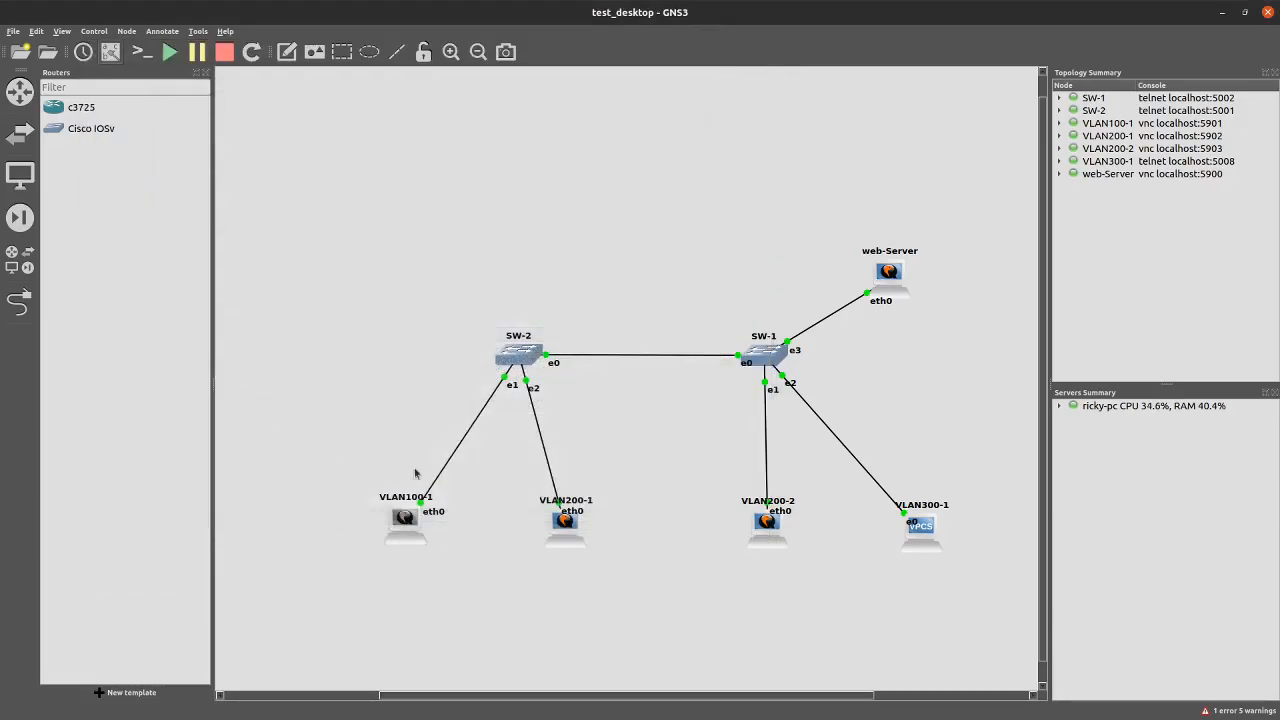
On VLAN200-1, close Firefox and ping 192.168.230.100, stopping it once replies arrive
double_click(573, 535)
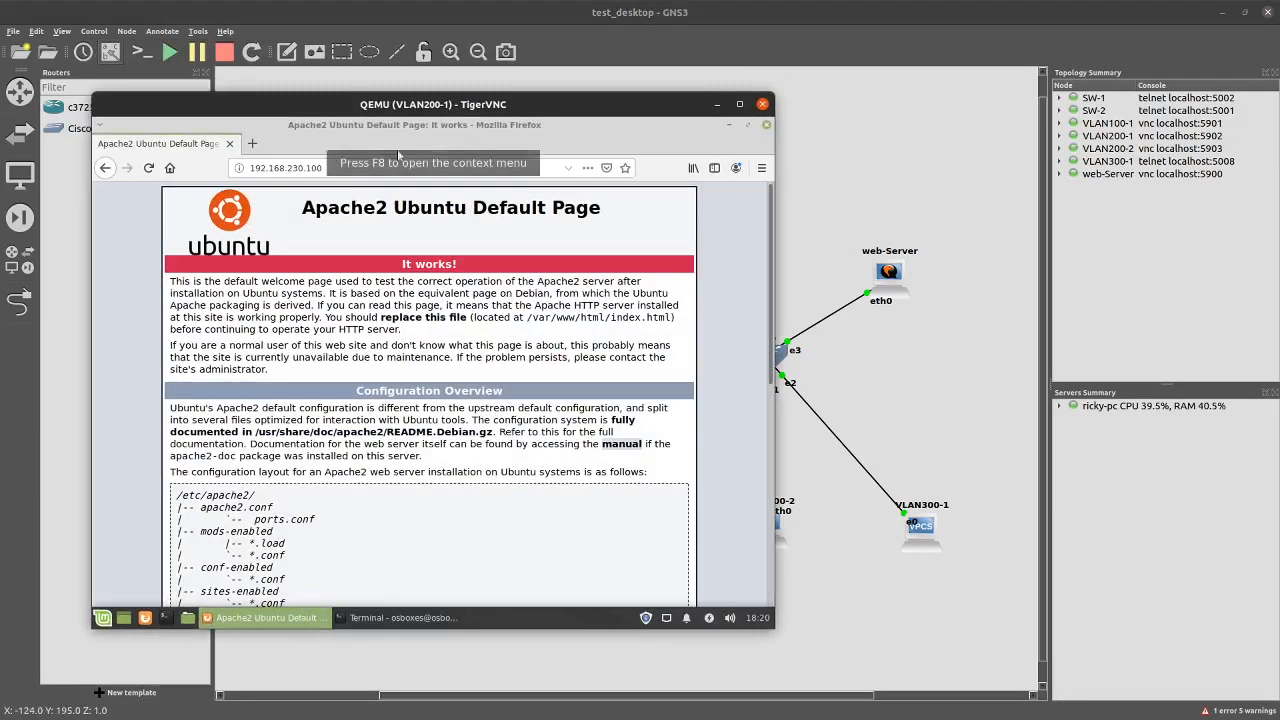
left_click(766, 124)
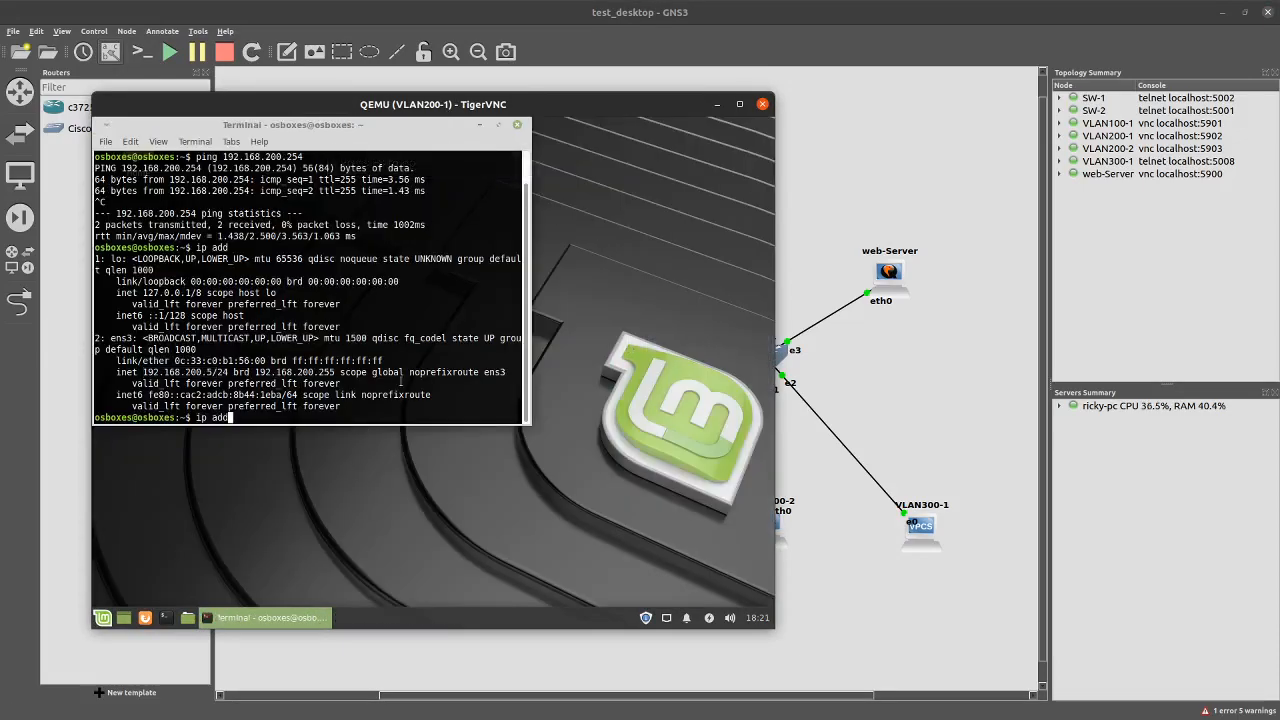
key("Up")
key("Up")
key("Left")
key("Left")
key("Left")
key("Left")
key("Left")
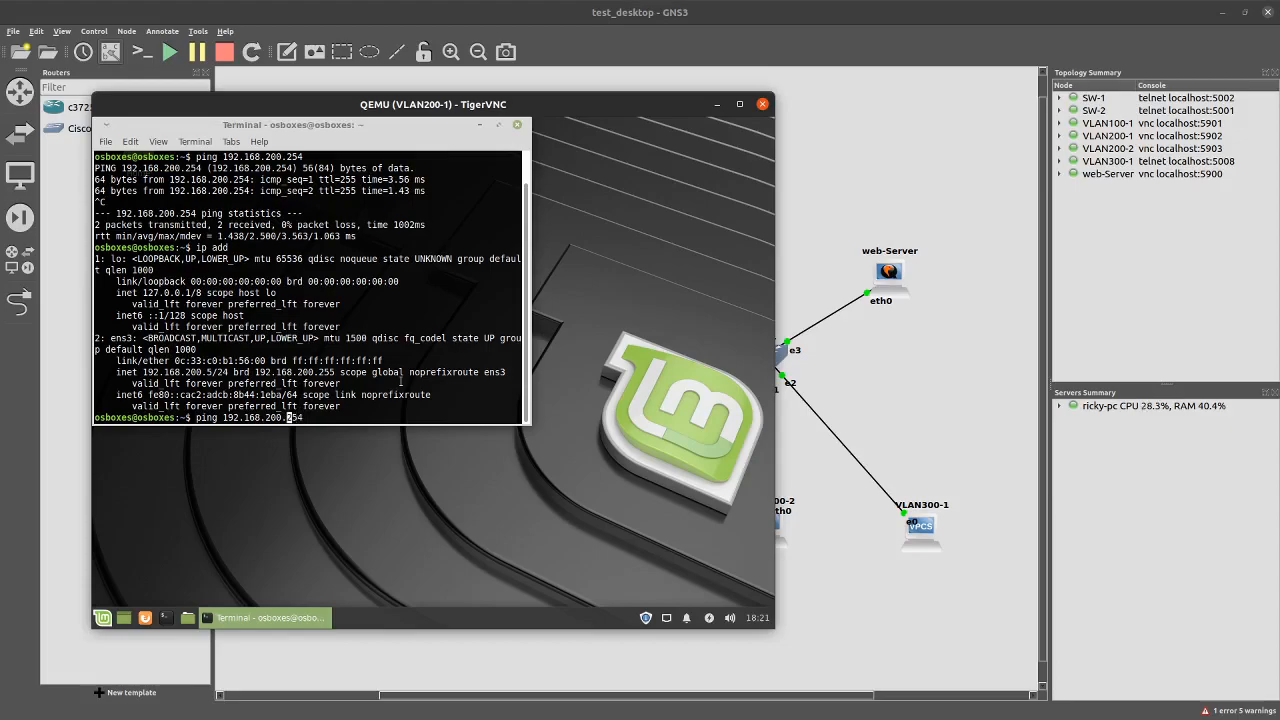
key("BackSpace")
type("3")
key("Right")
key("Right")
key("Right")
key("Right")
key("BackSpace")
key("BackSpace")
key("BackSpace")
type("100")
key("Return")
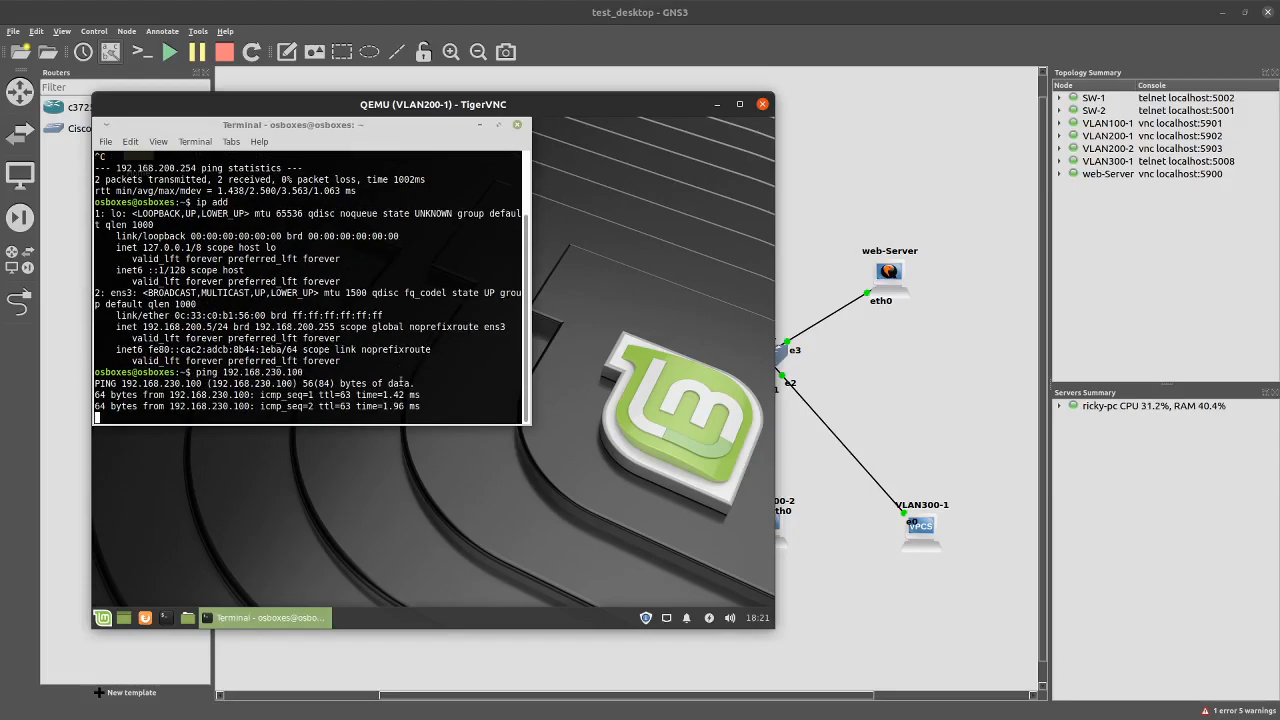
key("ctrl+c")
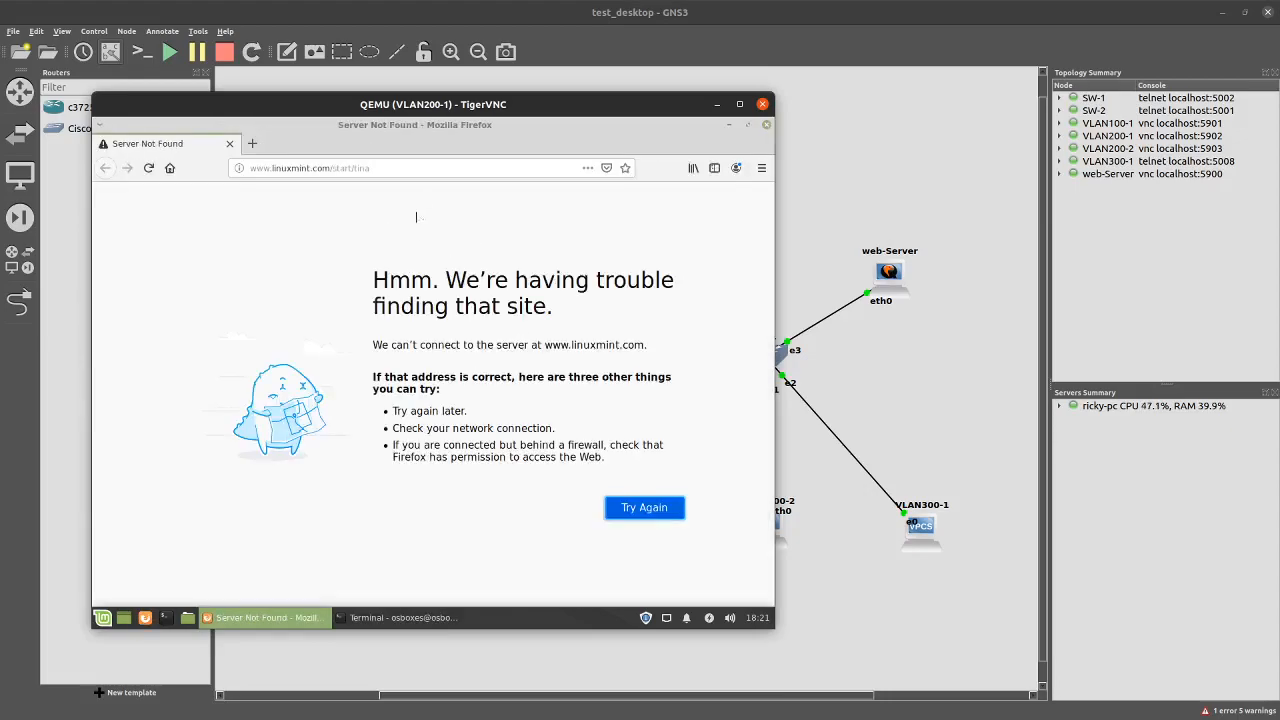
left_click(408, 168)
key("ctrl+a")
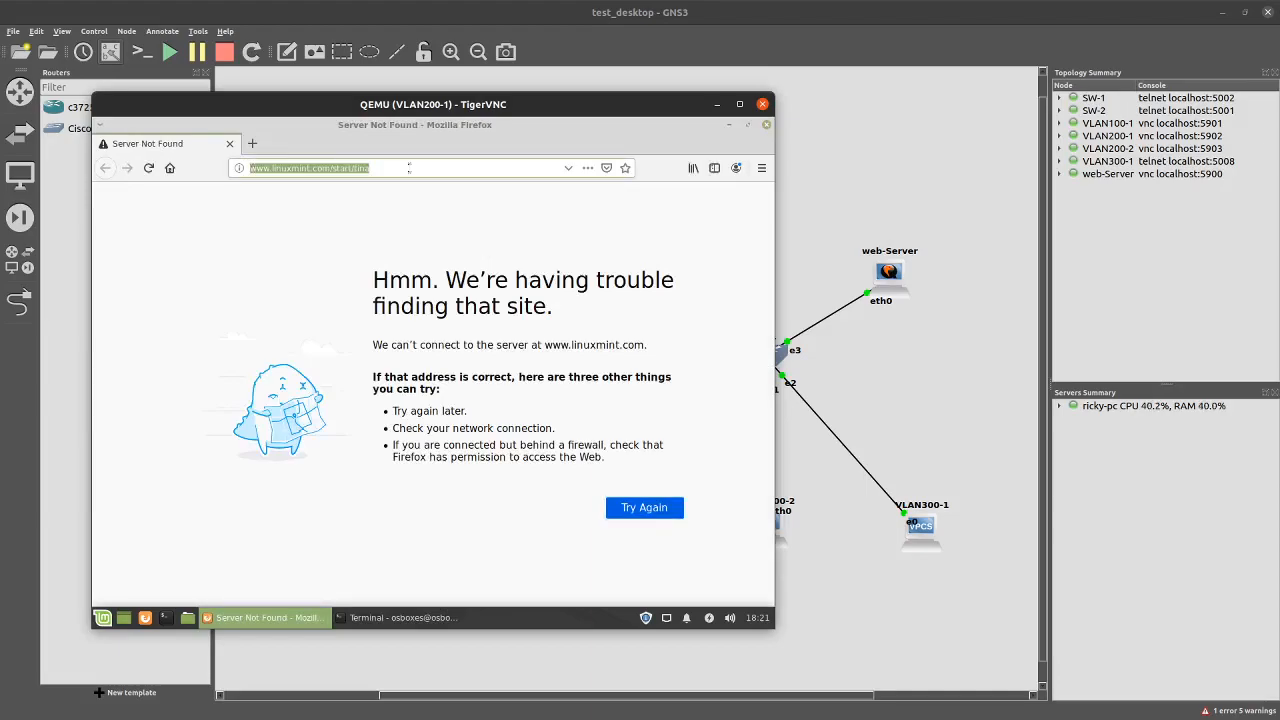
type("https")
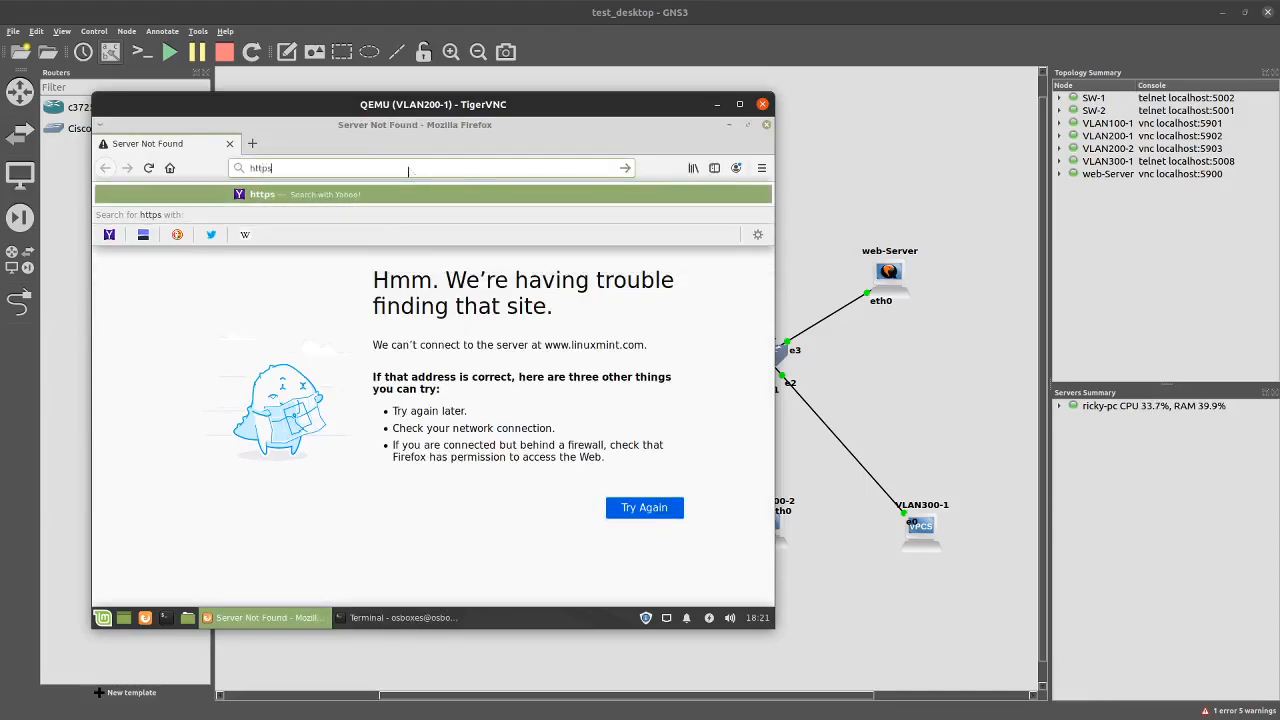
type("://192.168.230.100")
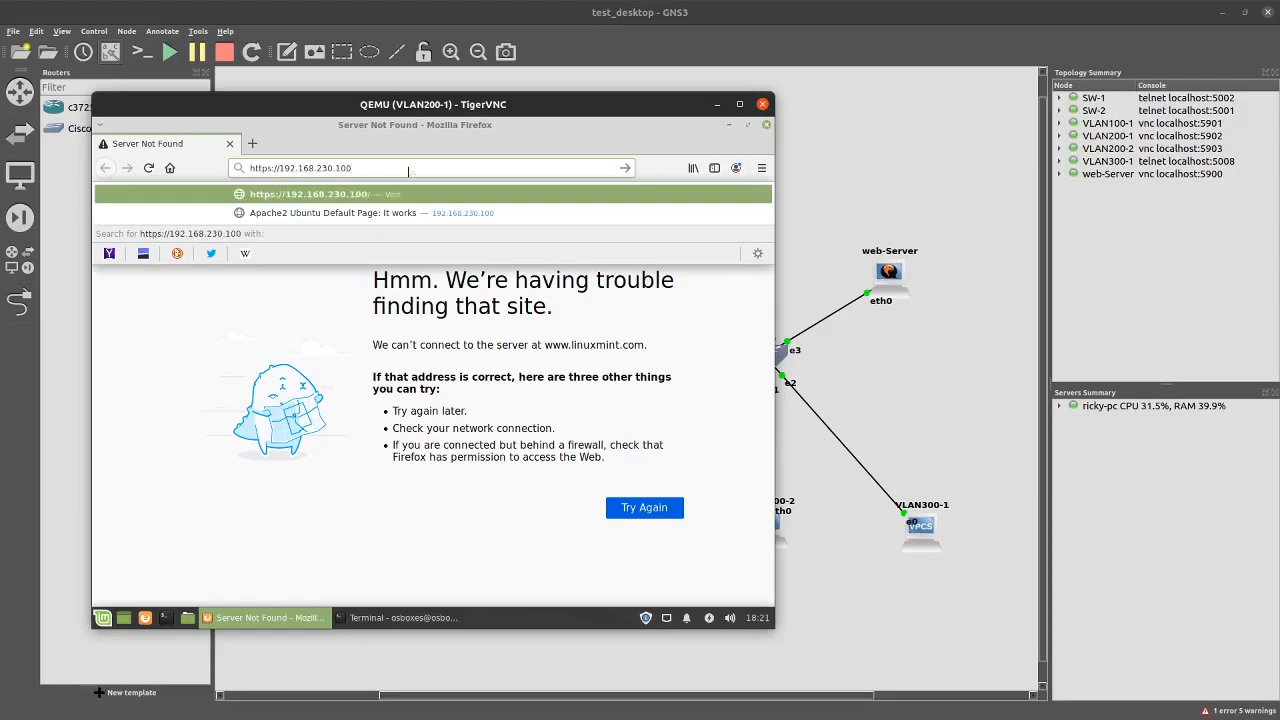
key("Return")
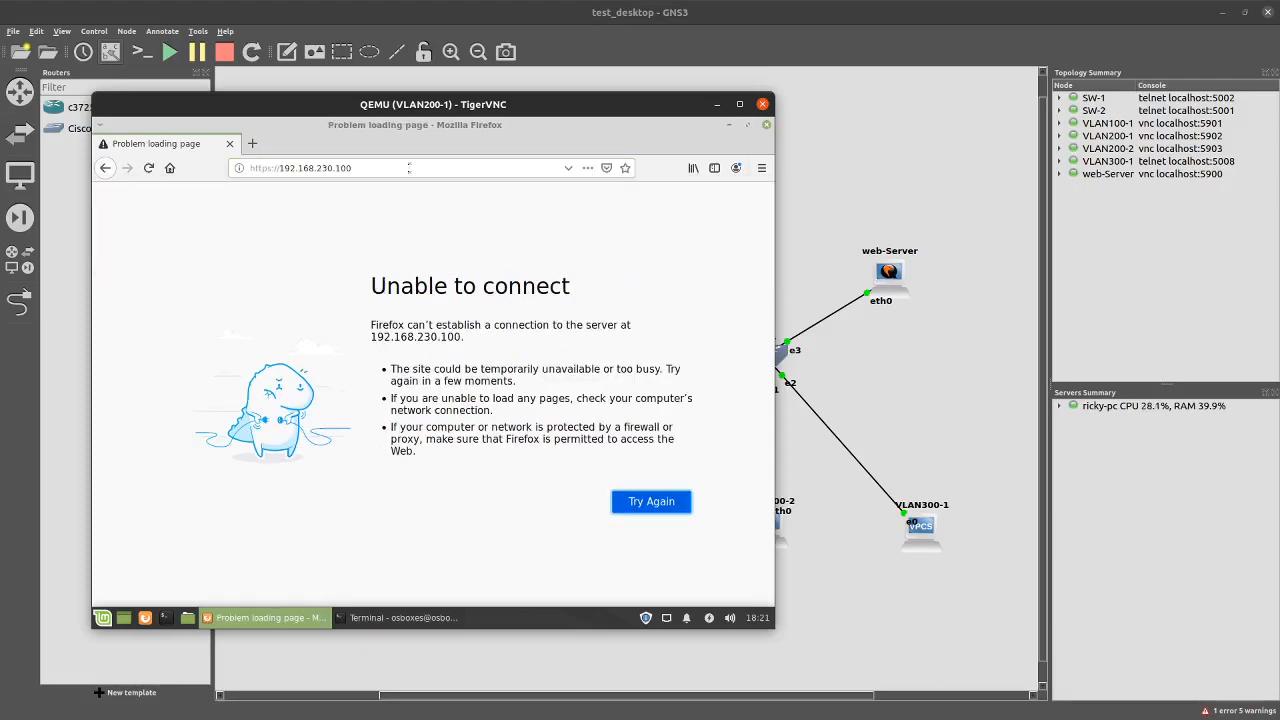
left_click(400, 617)
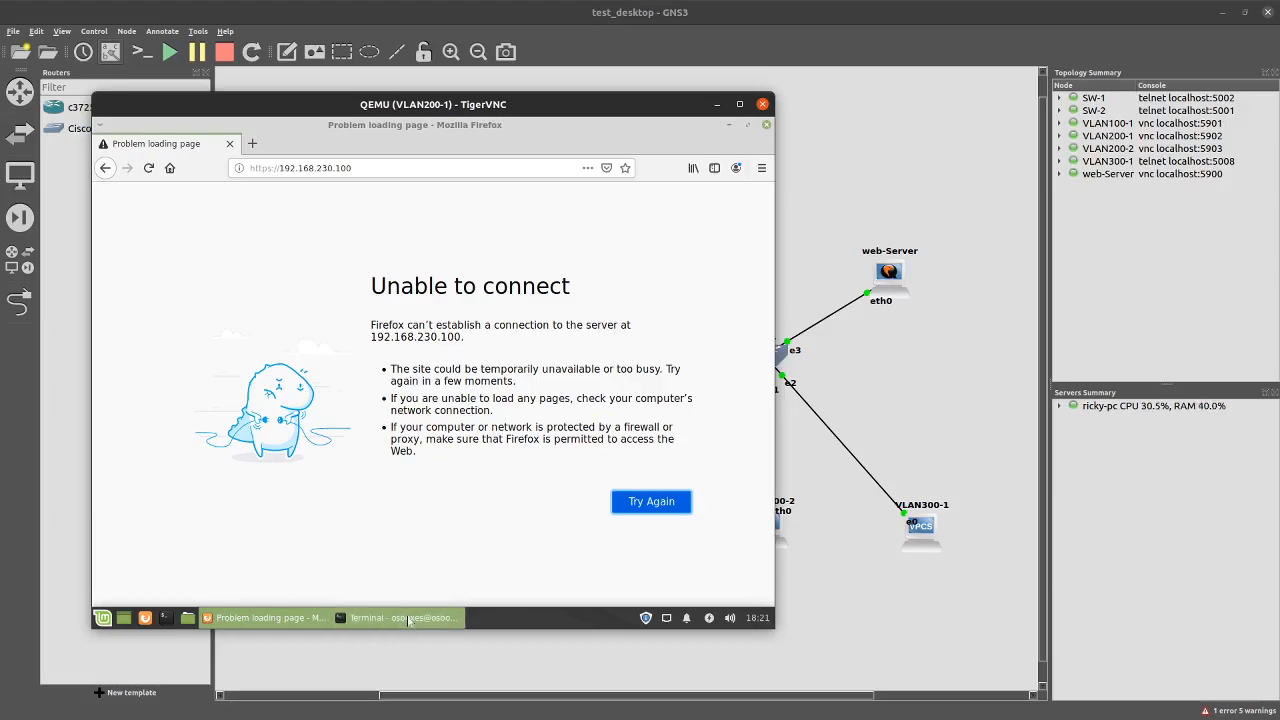
Rerun VLAN200-1's ping to 192.168.230.100, stop it, and return to the topology
key("Up")
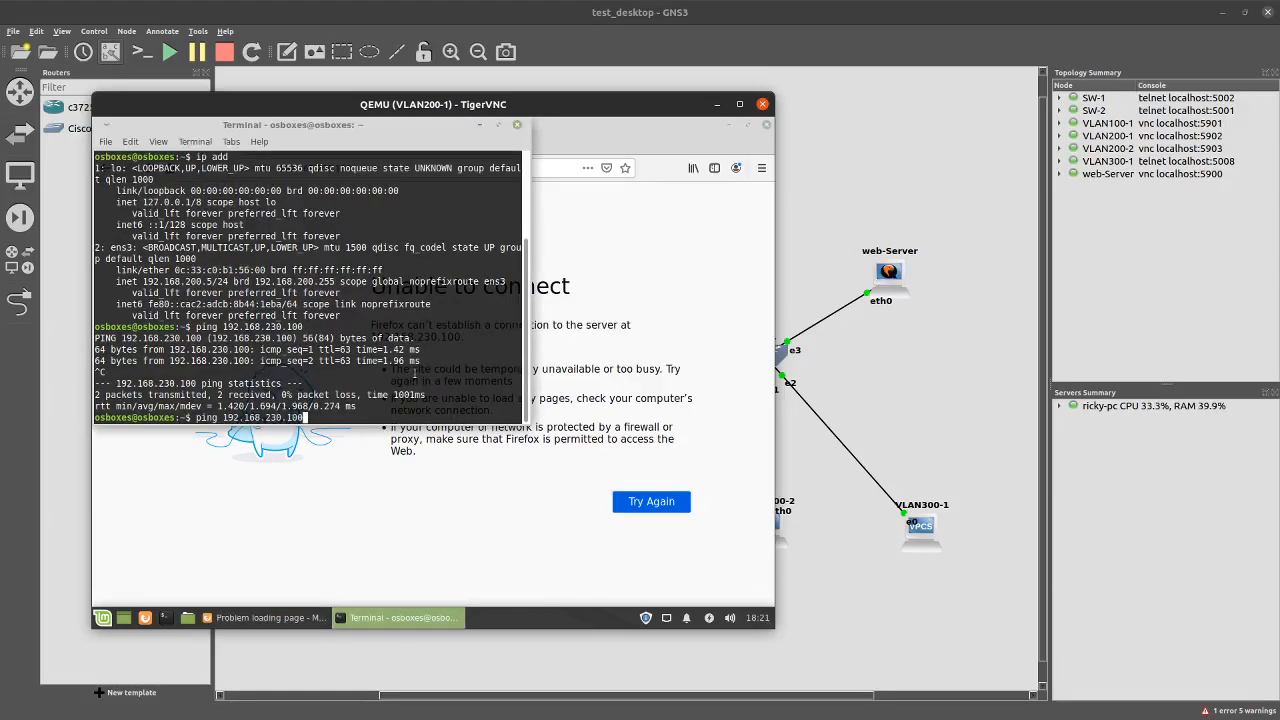
key("Return")
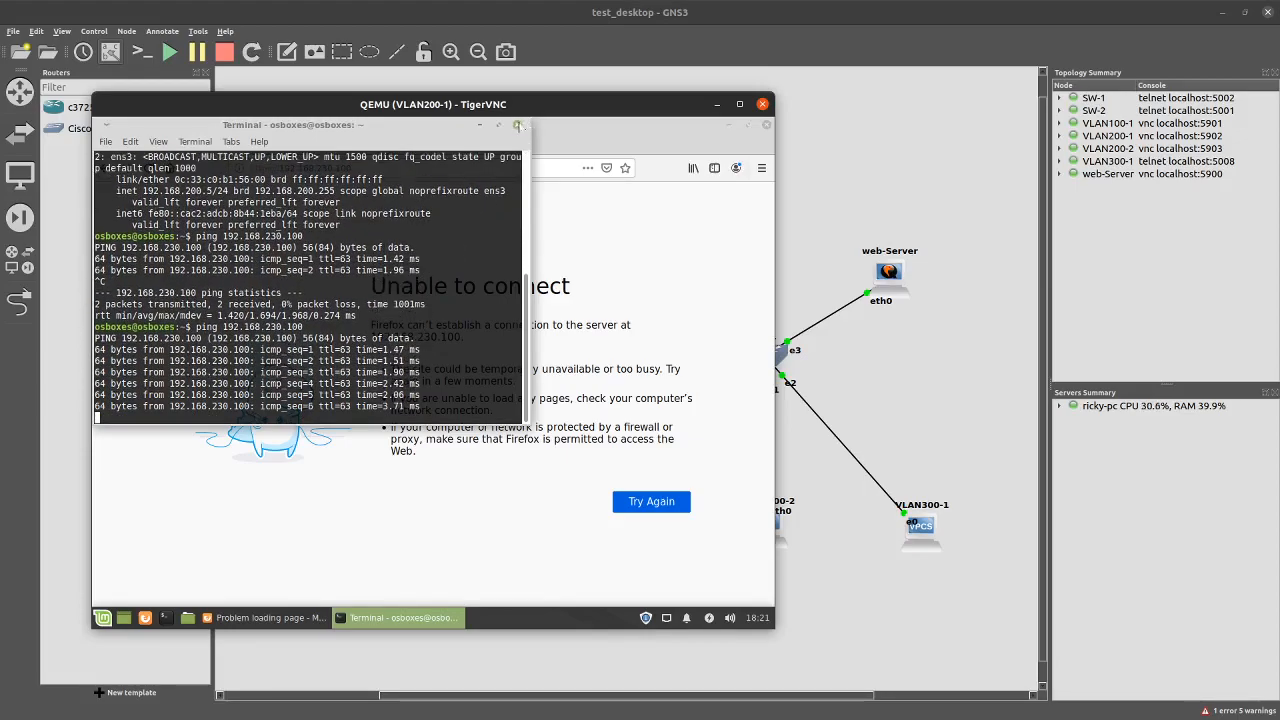
left_click(516, 125)
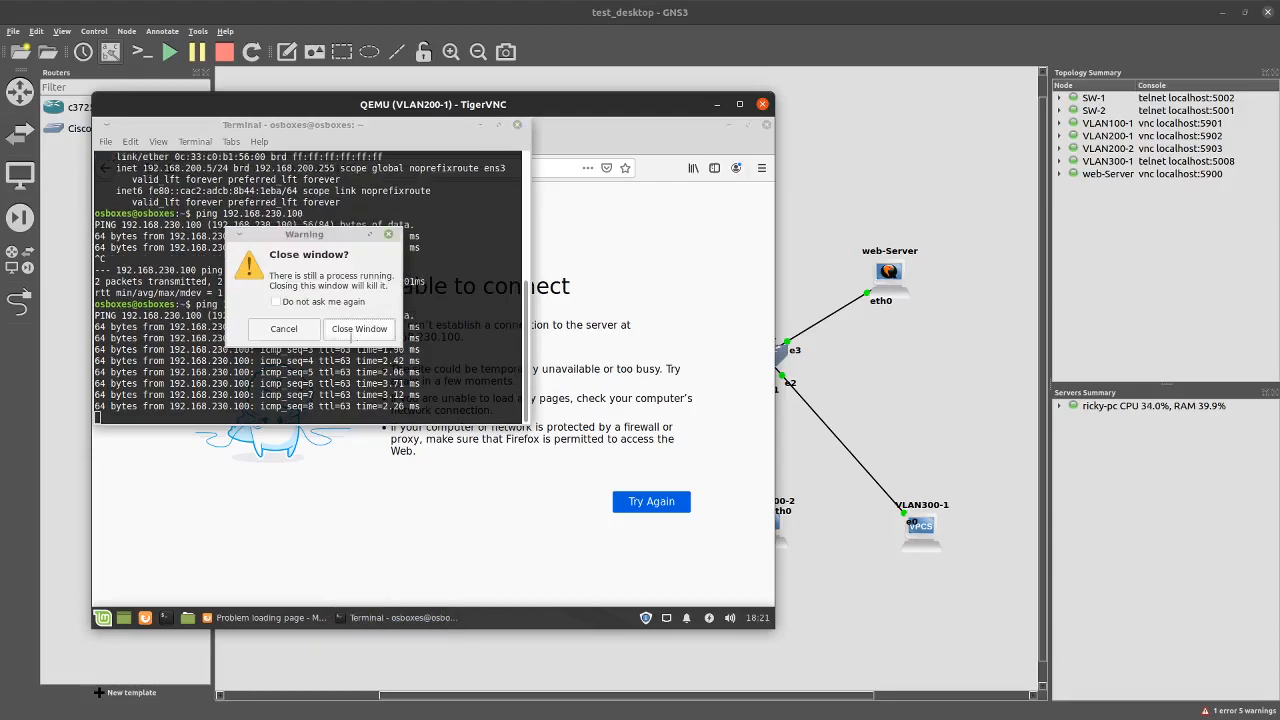
key("Escape")
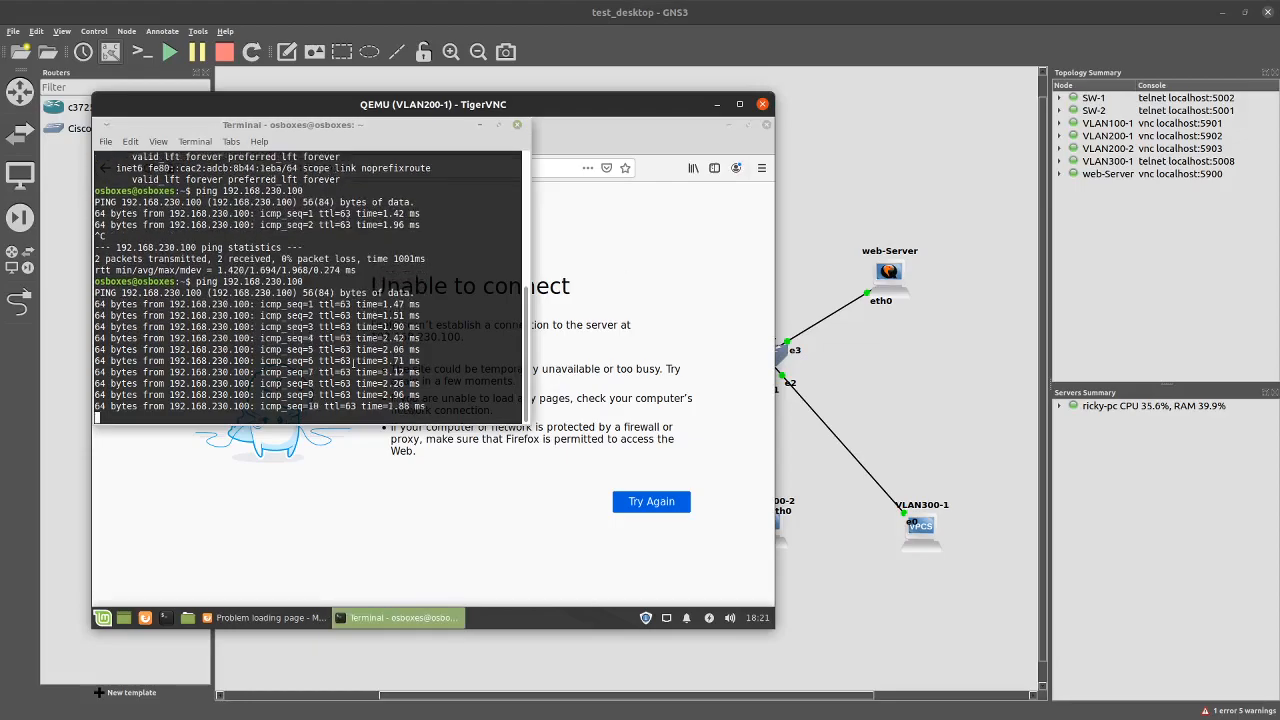
key("ctrl+c")
left_click(822, 477)
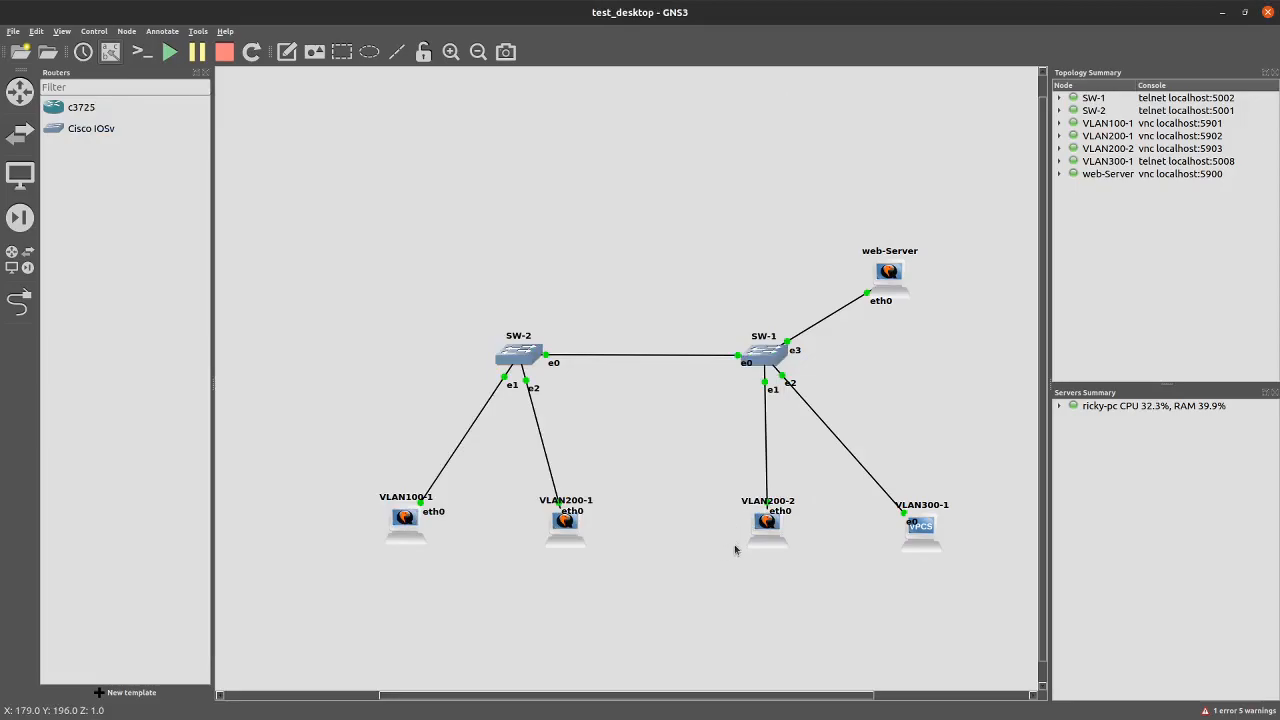
Select SW-2 with its hosts, then SW-1 with VLAN200-2, and clear the selection
left_click_drag(351, 304, 606, 614)
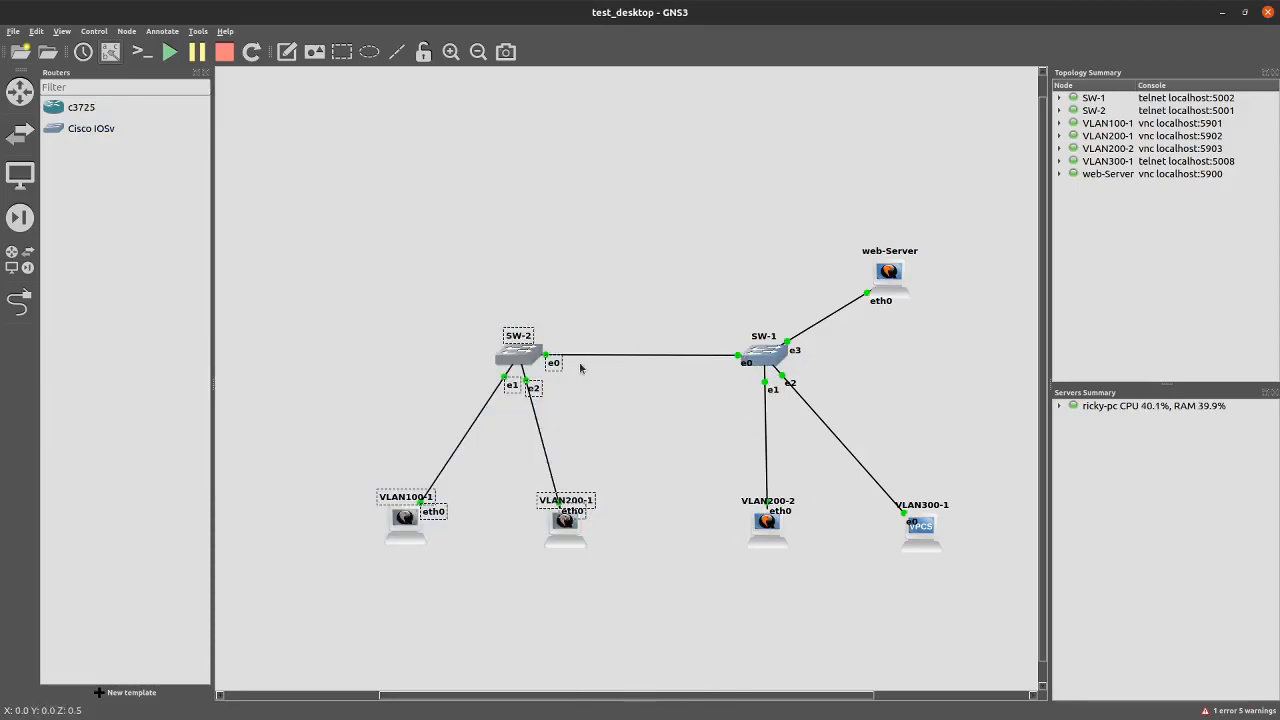
left_click_drag(704, 336, 808, 574)
left_click(815, 560)
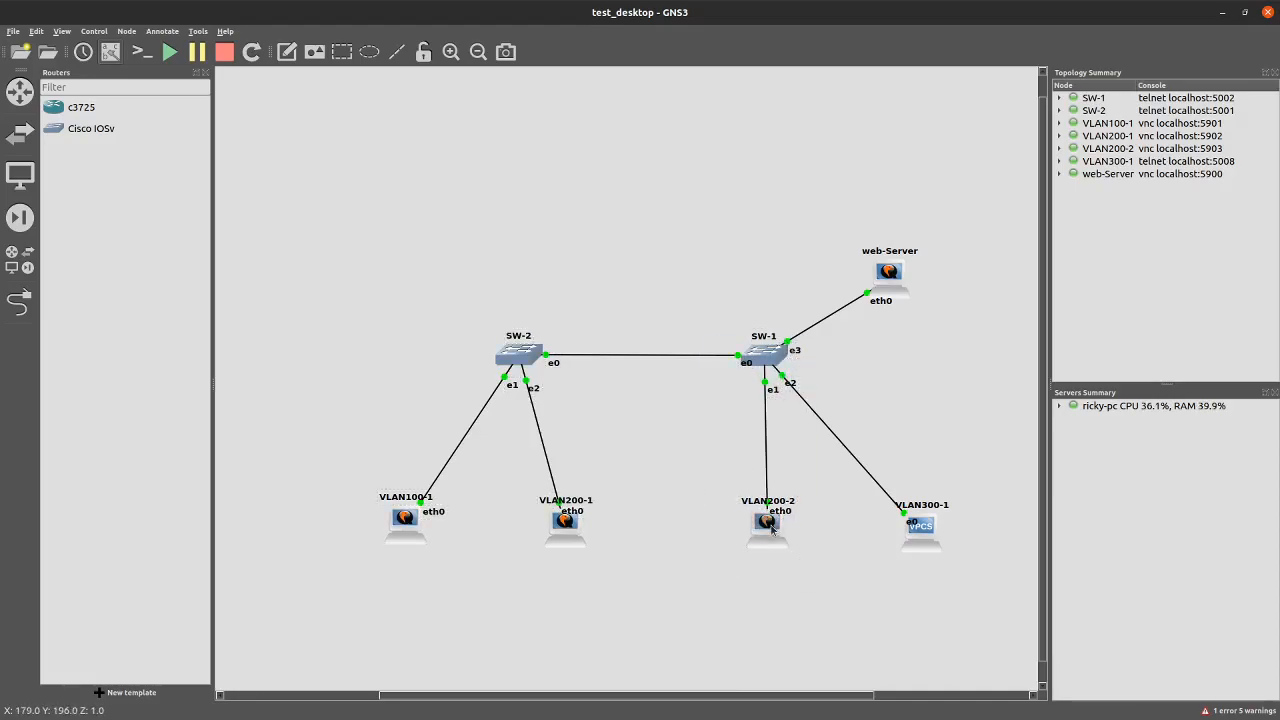
Open VLAN200-2's console and rerun its ping to 192.168.230.100
double_click(771, 530)
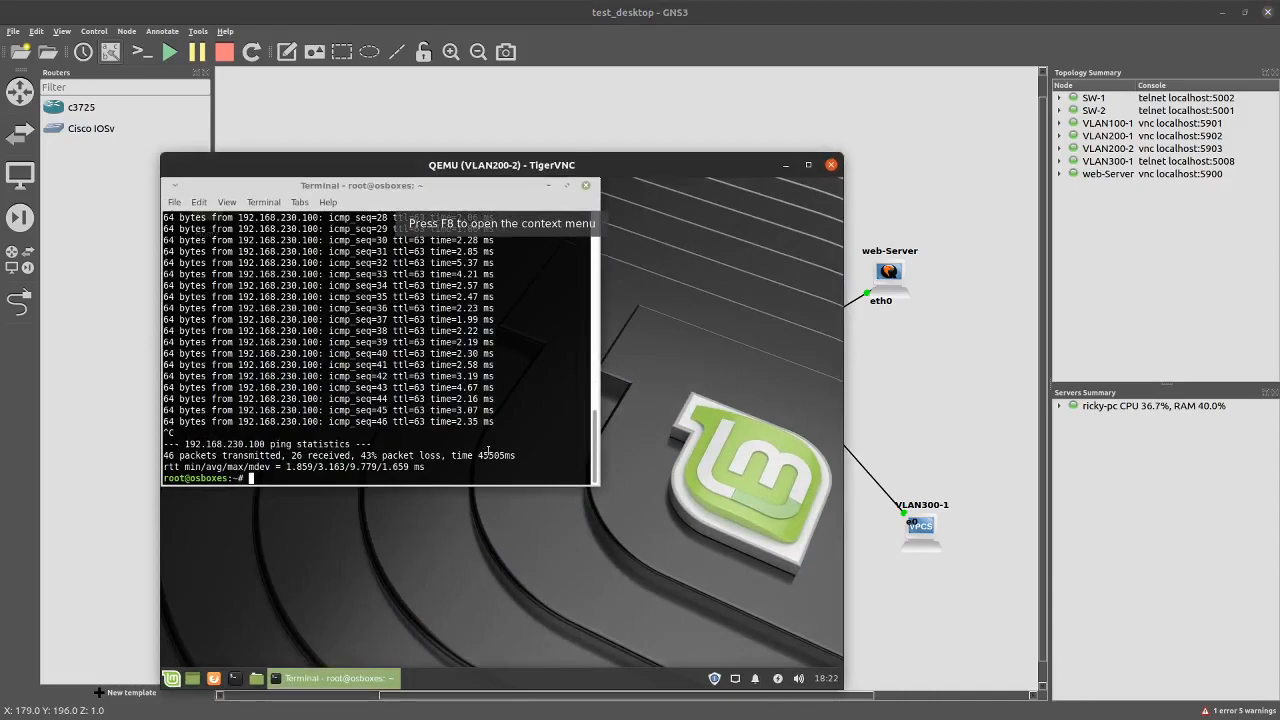
key("Up")
key("Return")
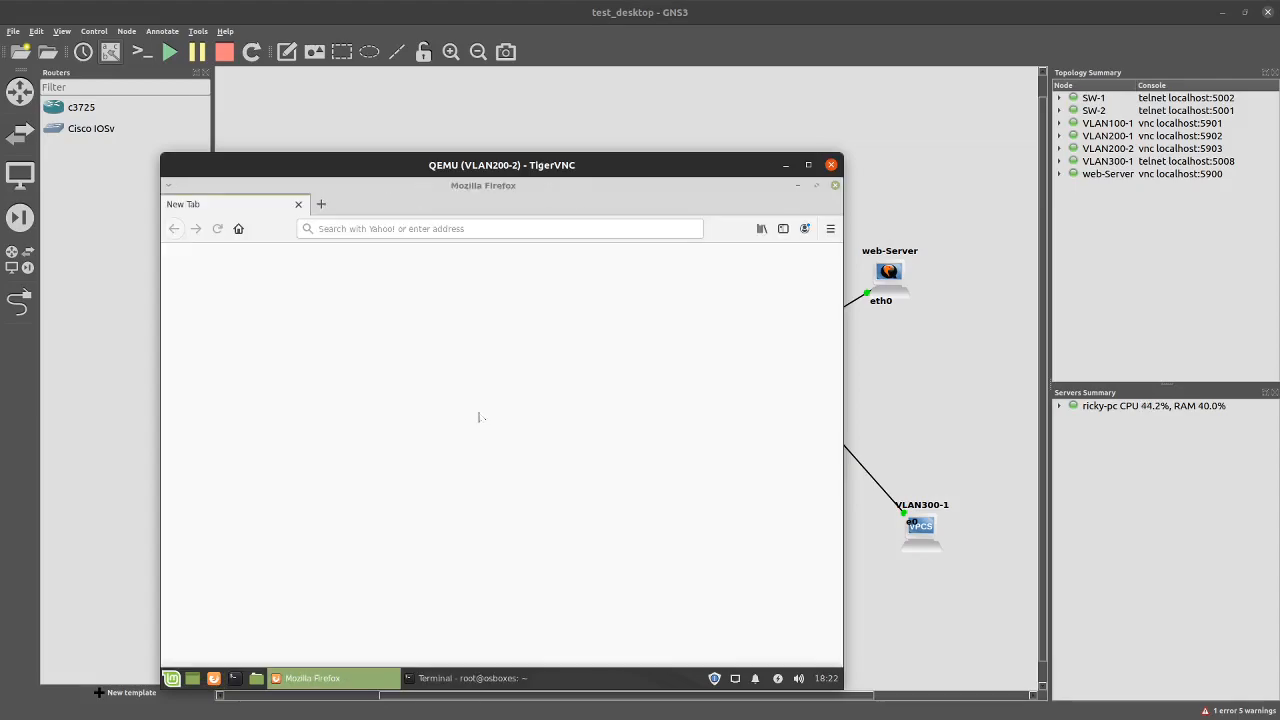
left_click(427, 229)
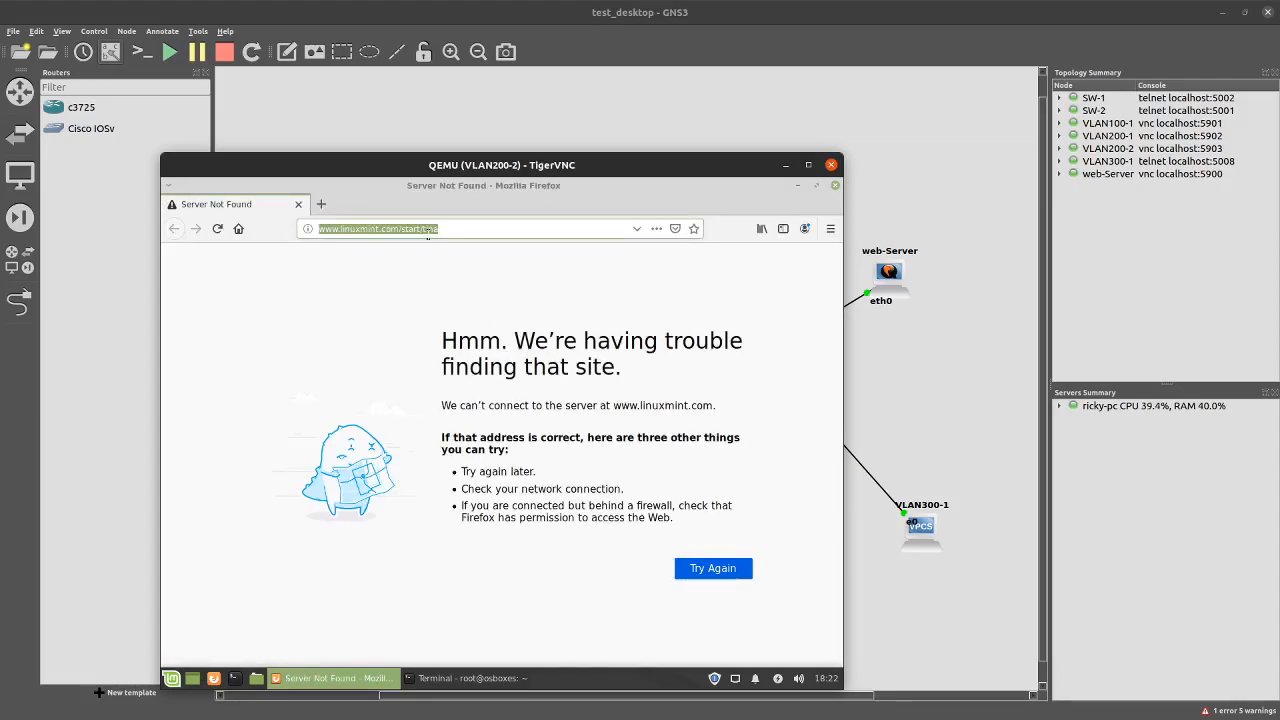
type("http://")
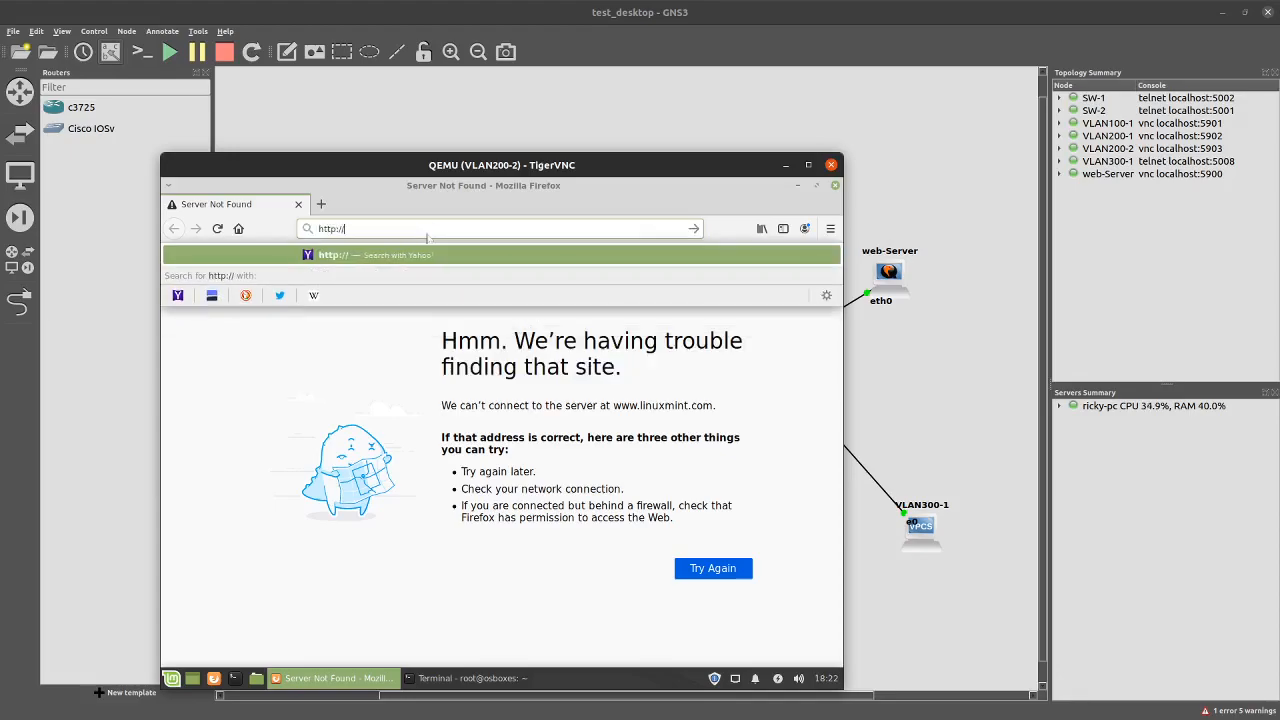
type("192.168")
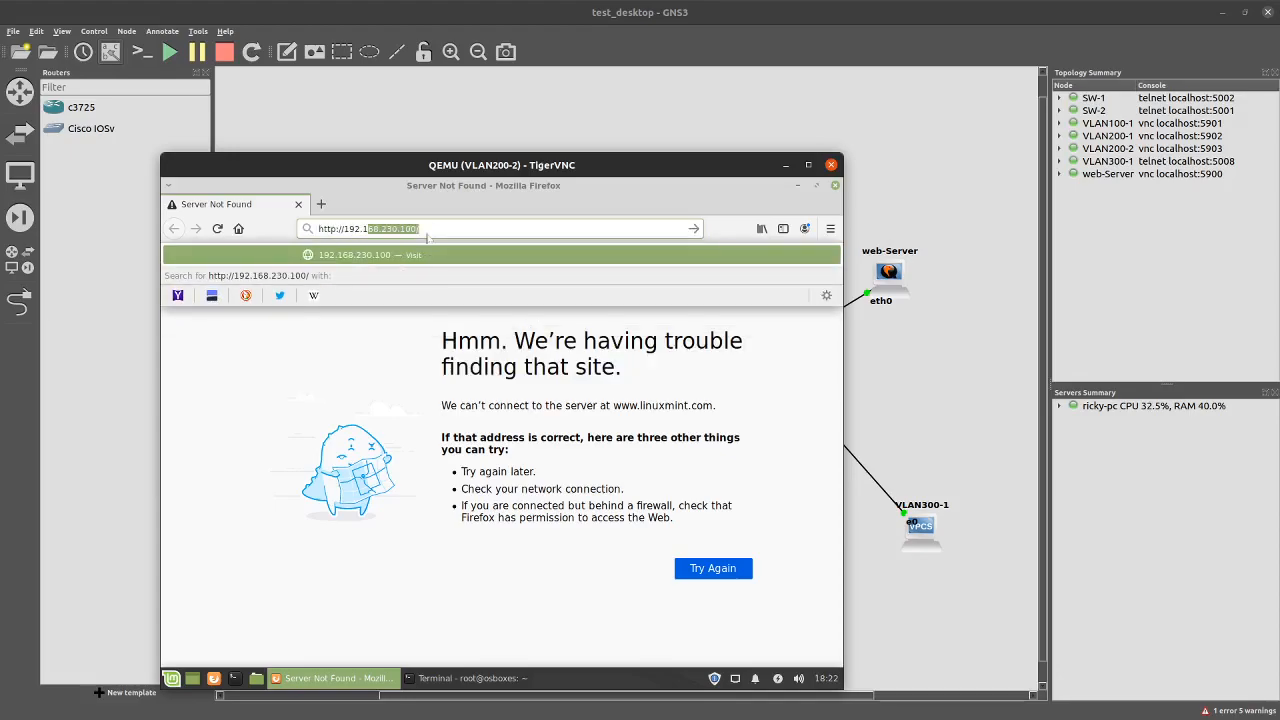
type(".230.100/")
key("Return")
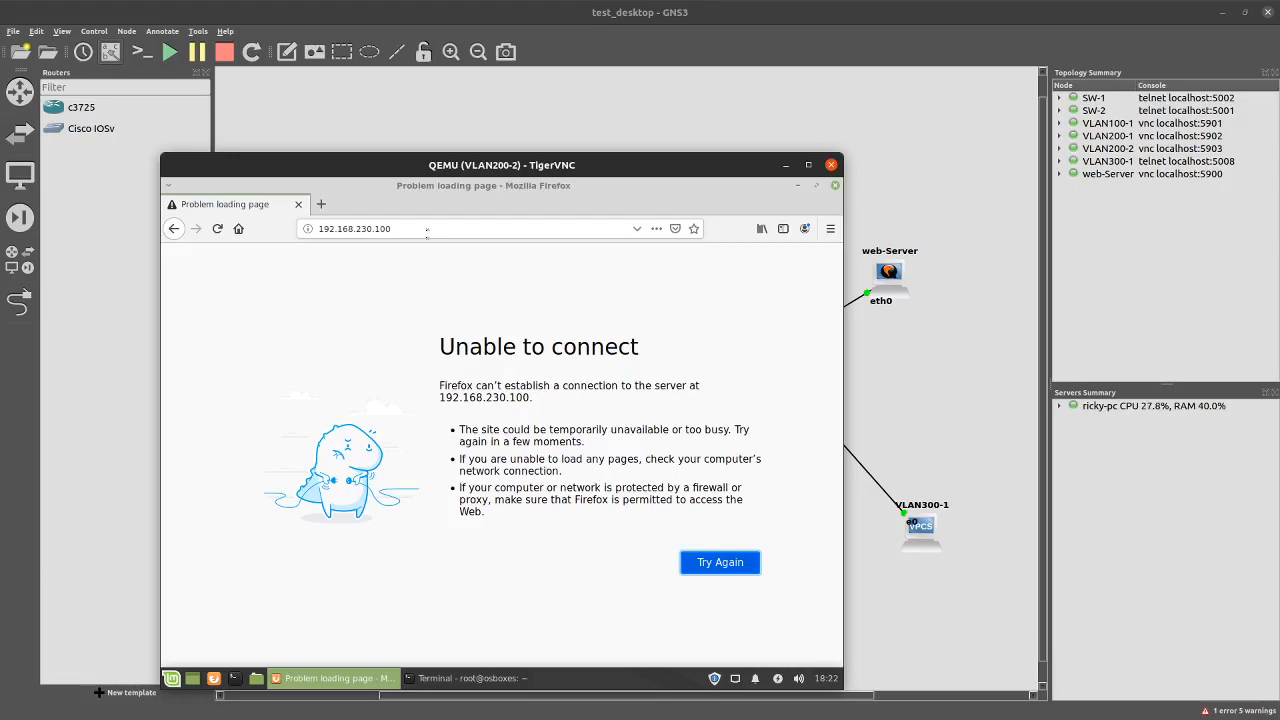
left_click(831, 165)
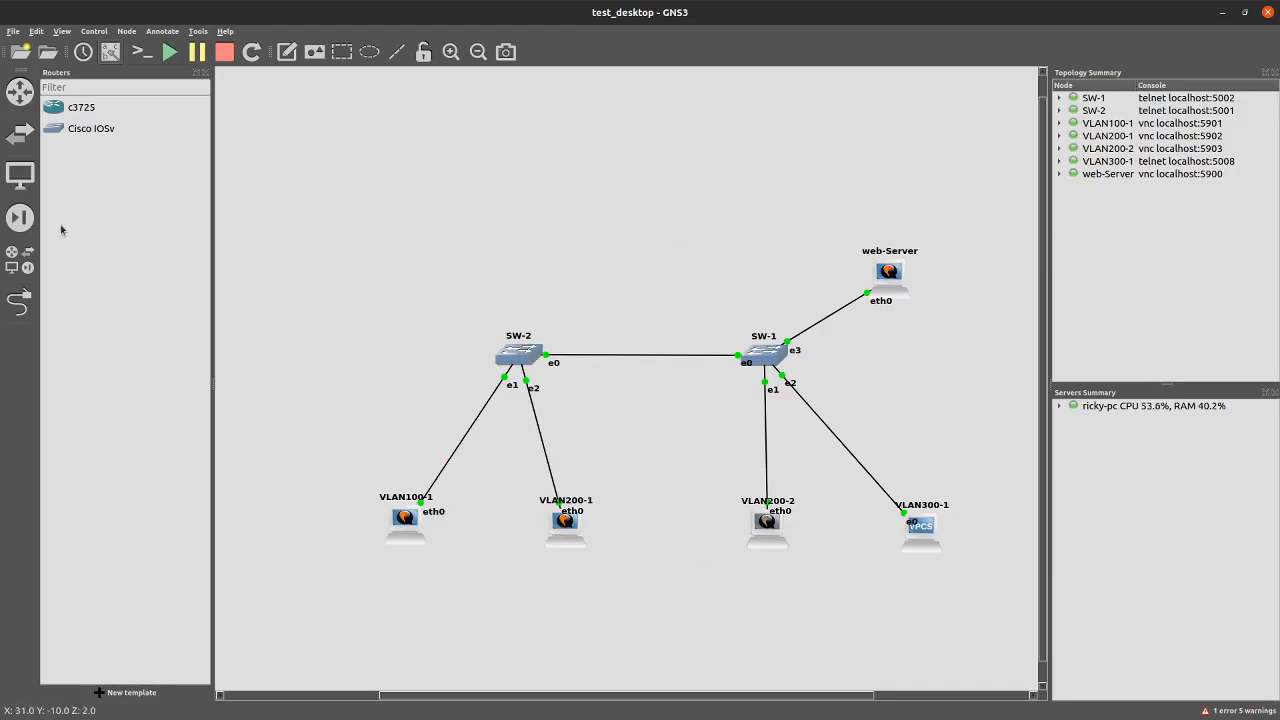
Browse all device templates and drag a Cloud node onto the canvas above the switches
left_click(19, 258)
left_click(73, 281)
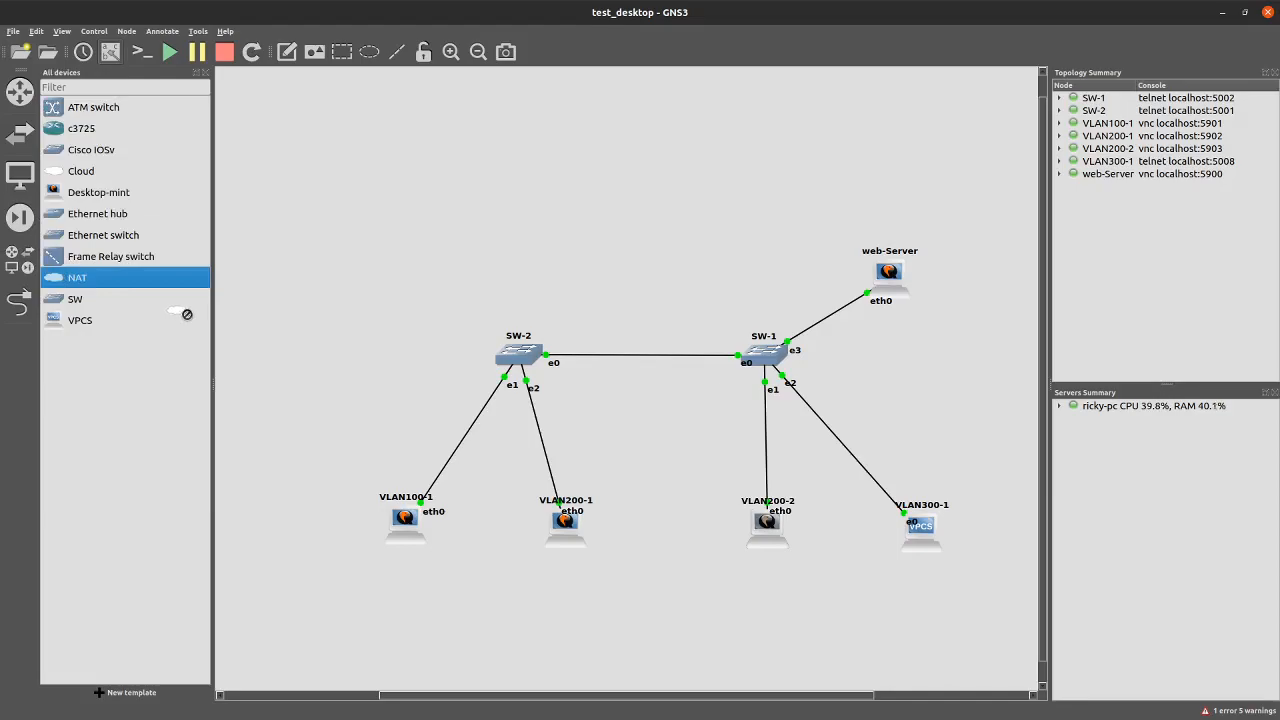
left_click(82, 172)
left_click_drag(82, 172, 615, 182)
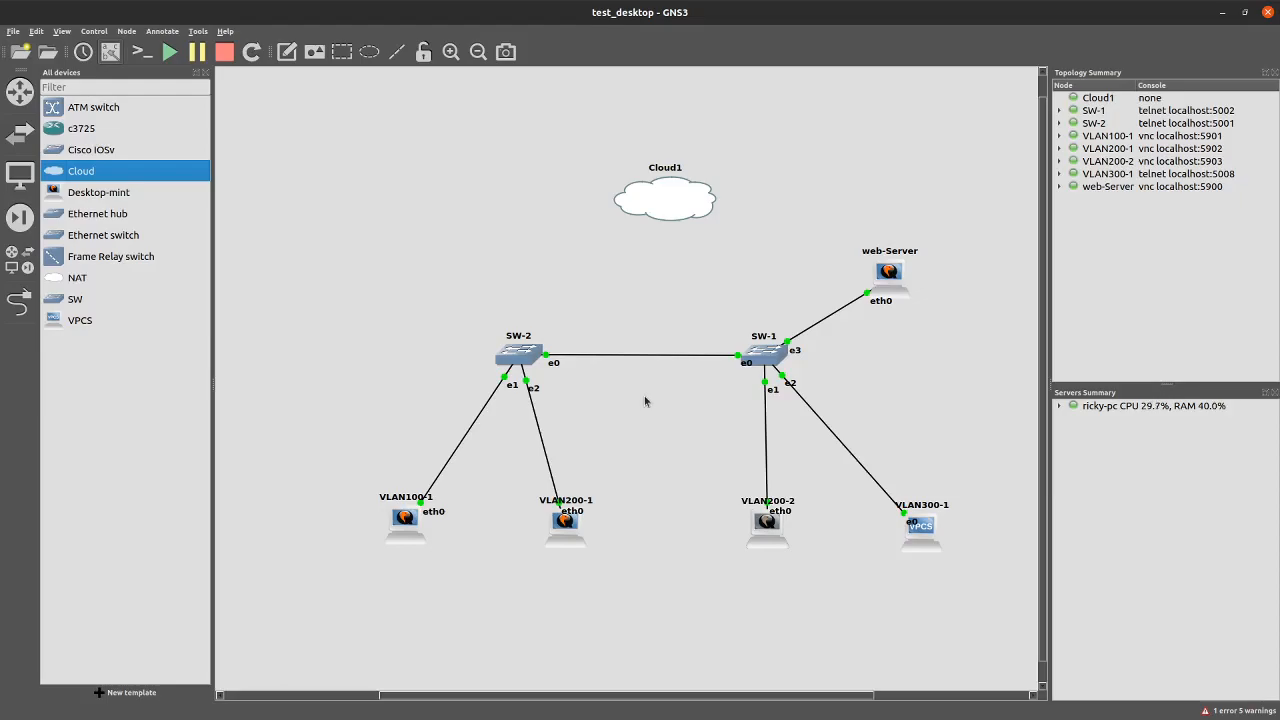
Delete the Cloud1 node from the topology
left_click(13, 31)
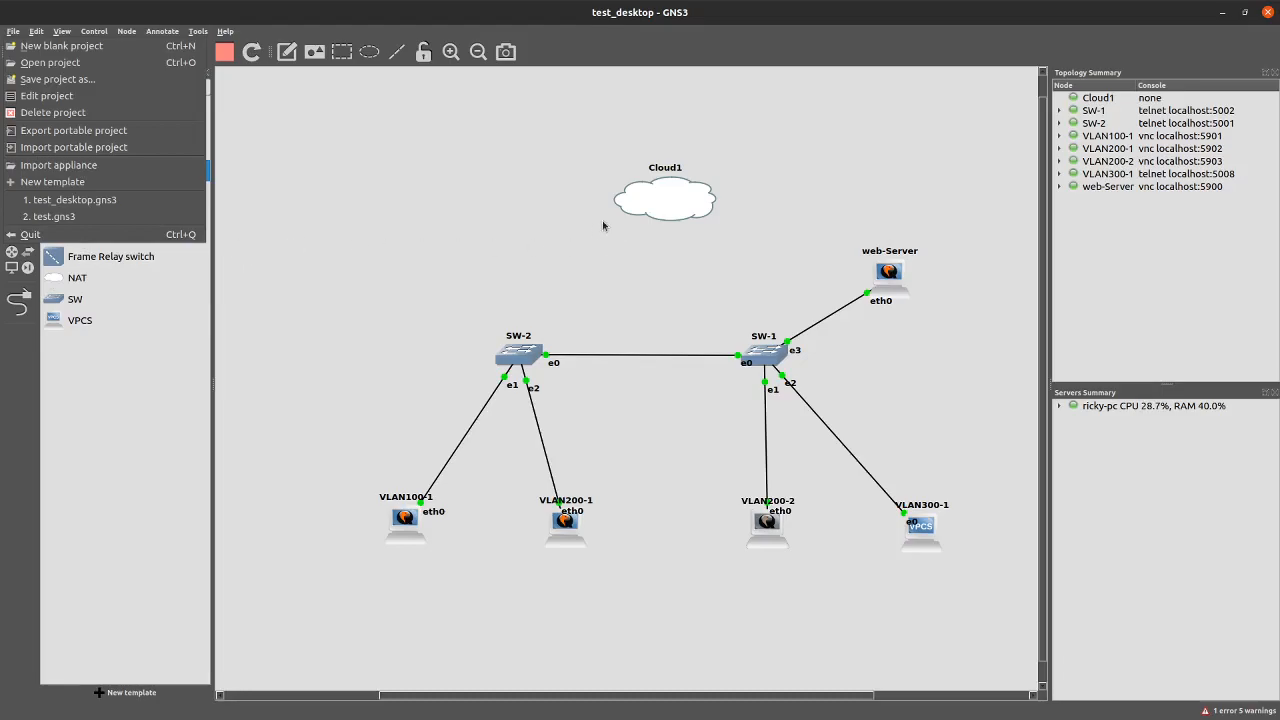
left_click(418, 211)
right_click(672, 206)
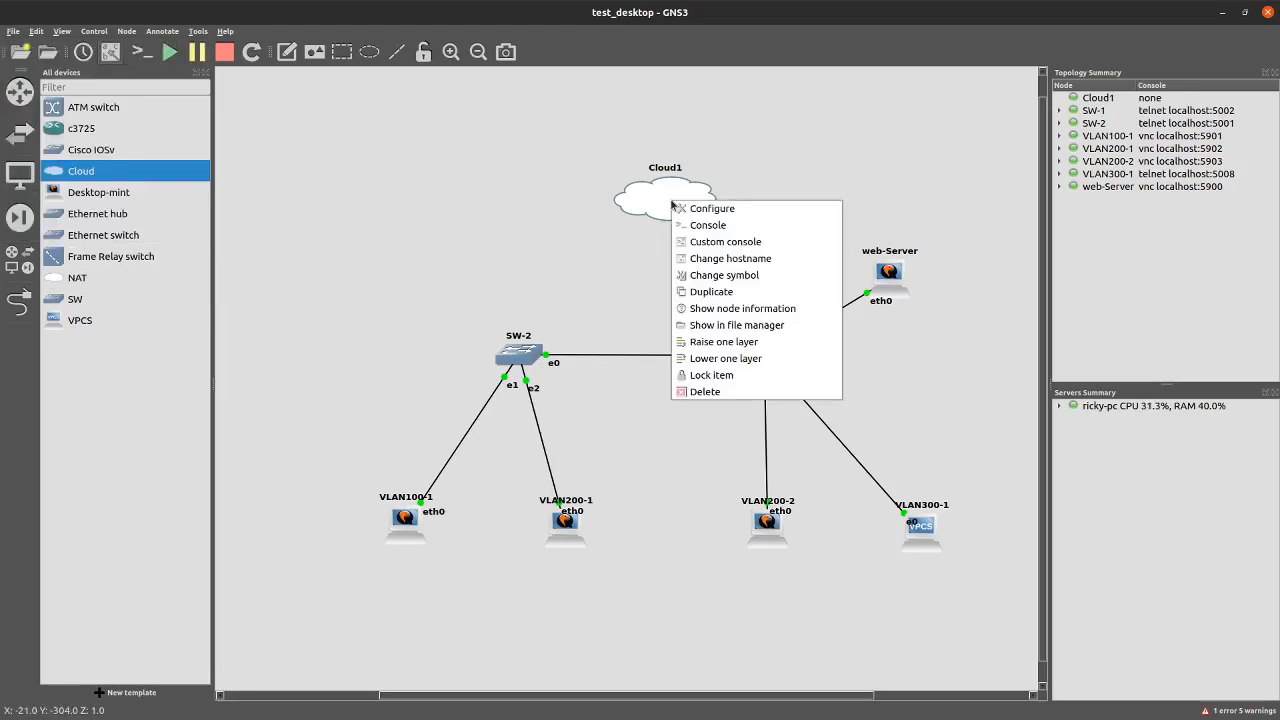
left_click(700, 396)
left_click(722, 389)
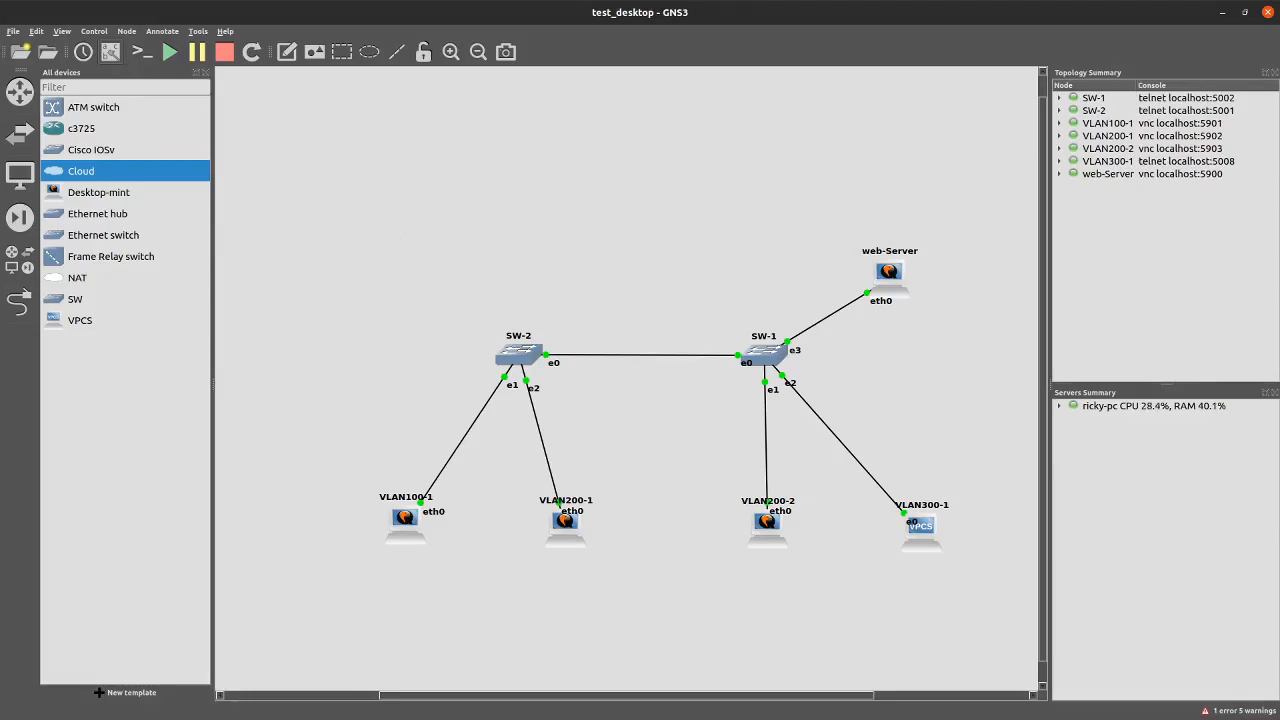
Underline Configure Access List in red and add a large red tick, then save the slide image
key("alt+Tab")
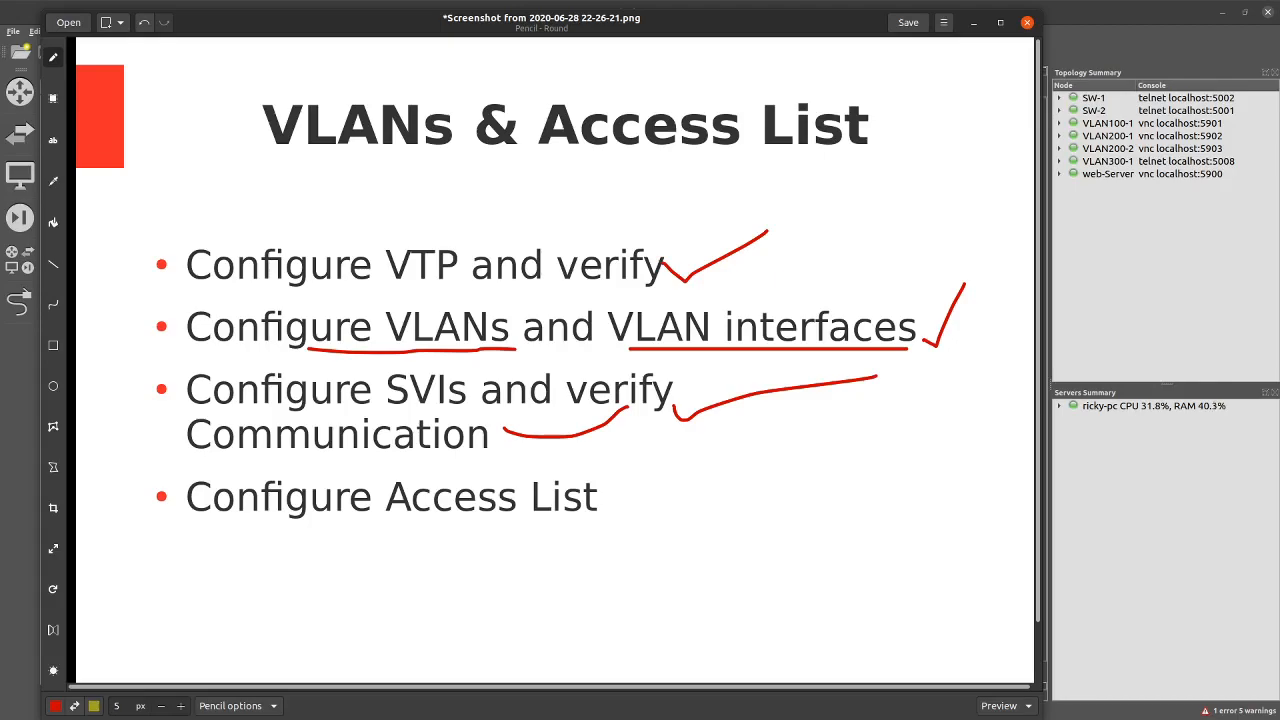
left_click(54, 182)
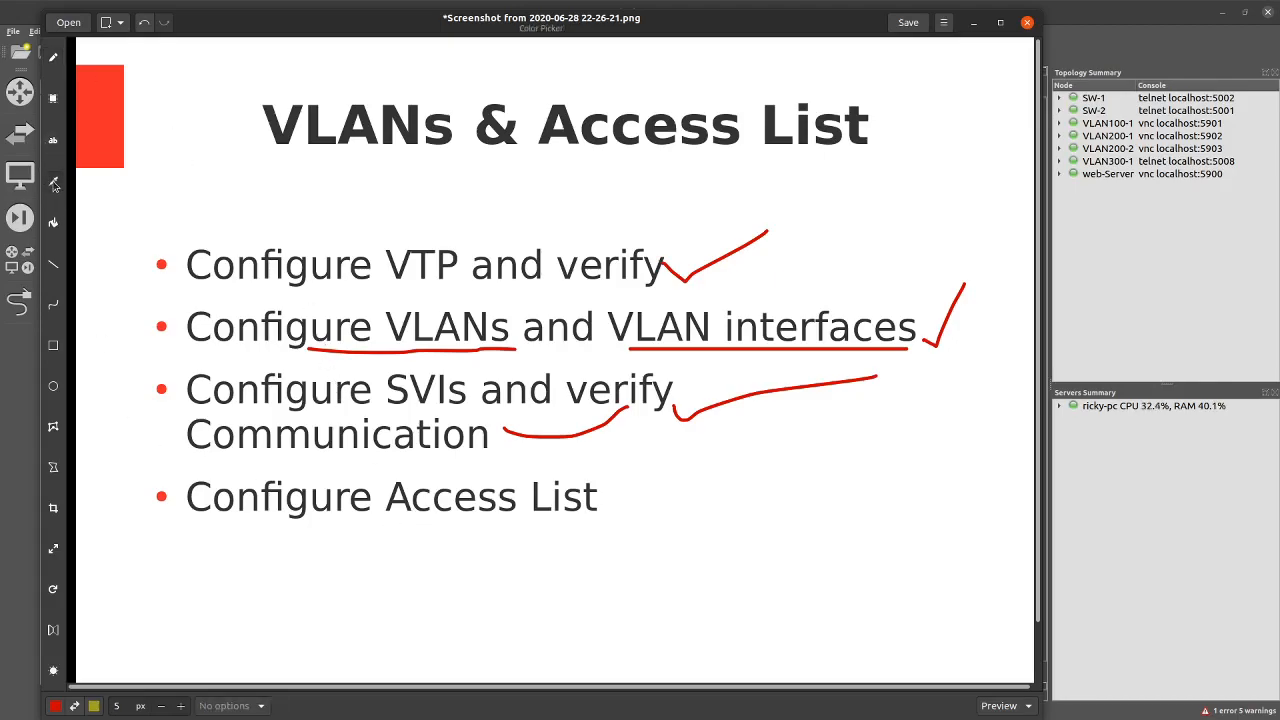
left_click(56, 65)
left_click_drag(310, 513, 600, 486)
left_click_drag(330, 320, 410, 476)
left_click_drag(460, 524, 808, 287)
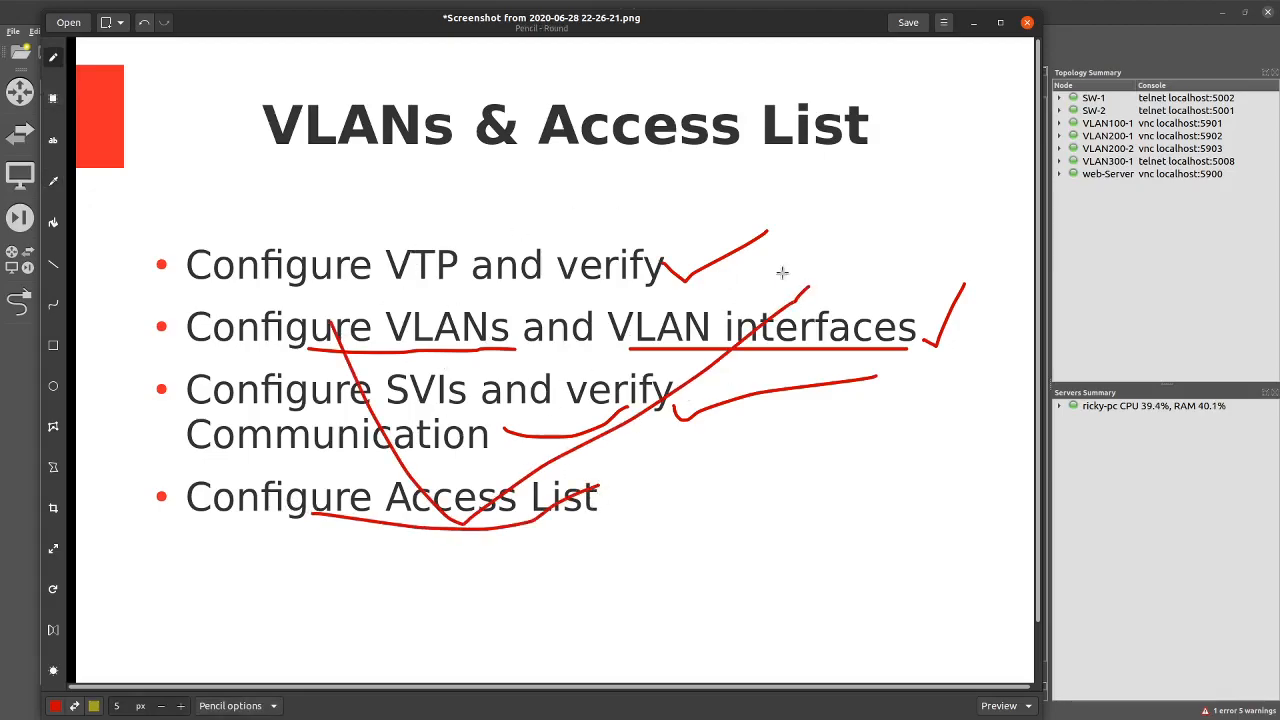
left_click(1027, 22)
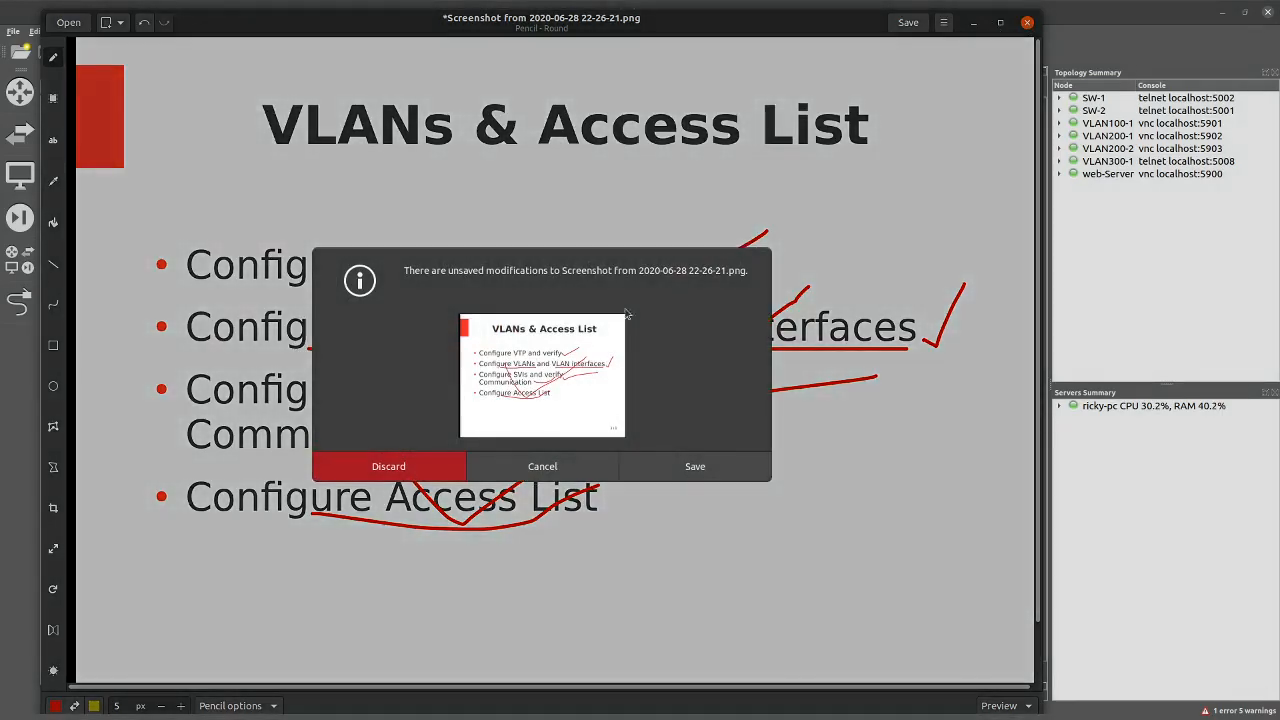
left_click(676, 468)
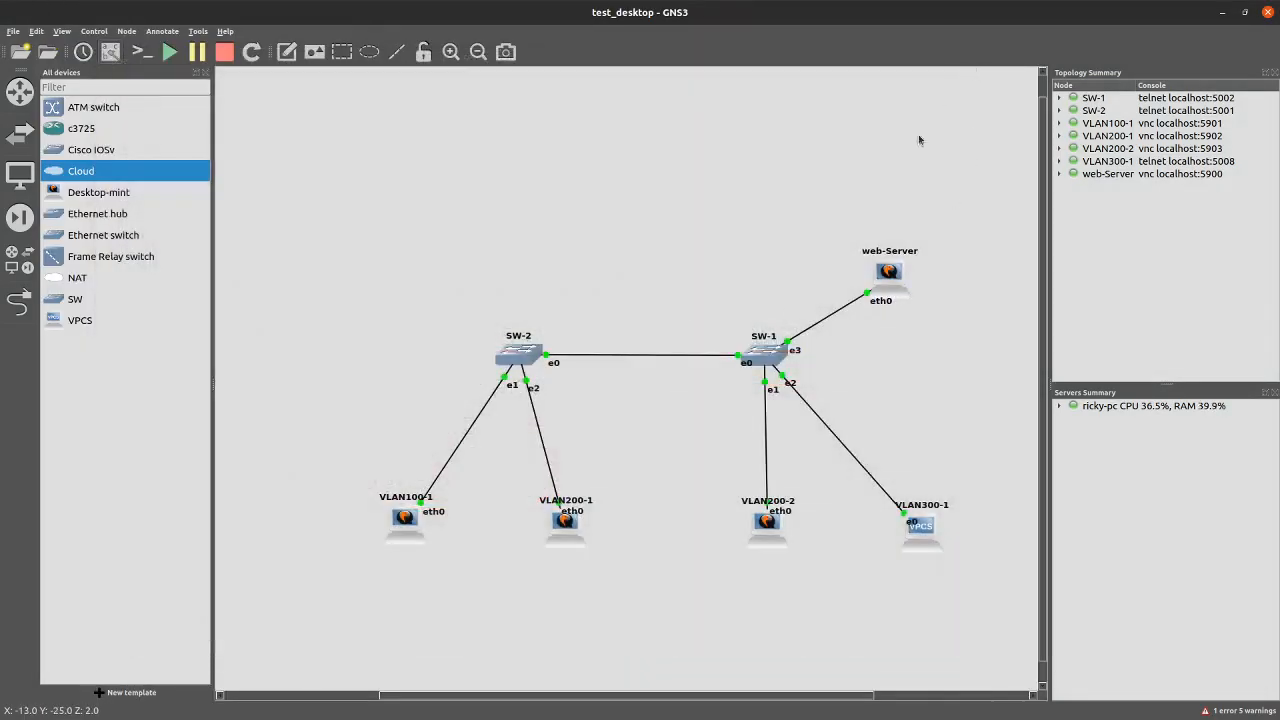